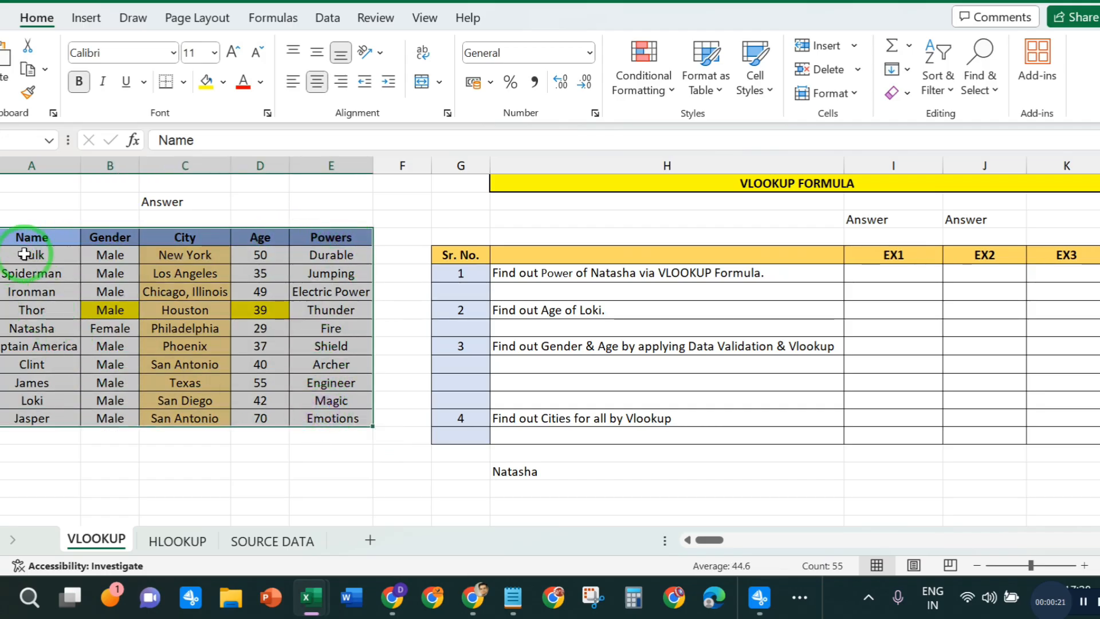
- Examine the Name and Powers columns, the first two questions, and Natasha's entry in the source table
{"action": "left_click_drag", "start_coordinate": [38, 239], "coordinate": [31, 400]}
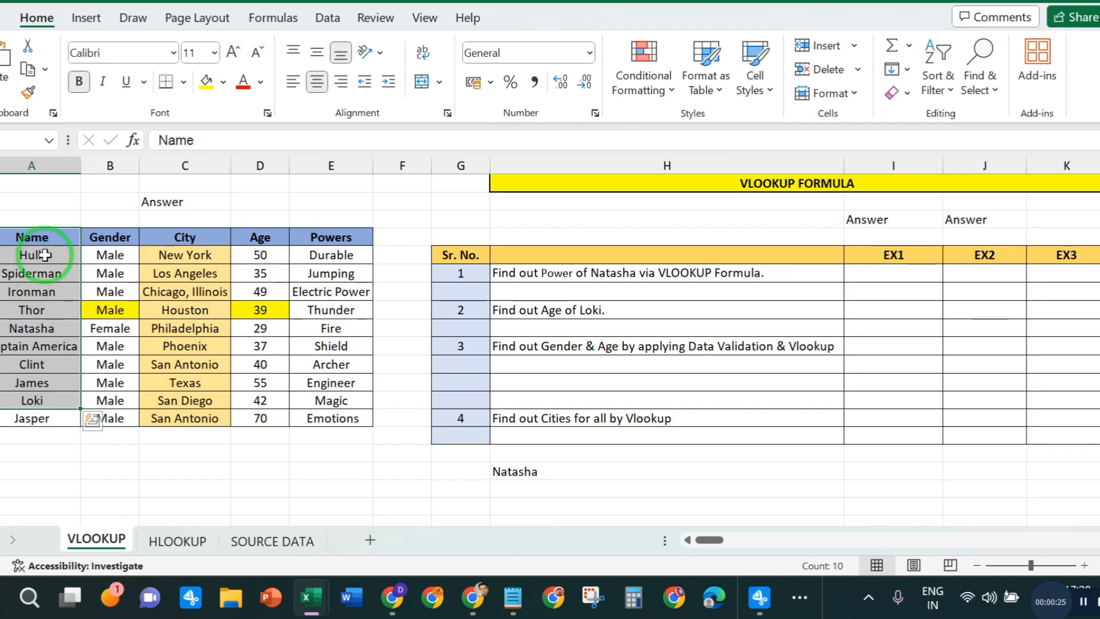
{"action": "left_click", "coordinate": [302, 254]}
{"action": "left_click", "coordinate": [311, 375]}
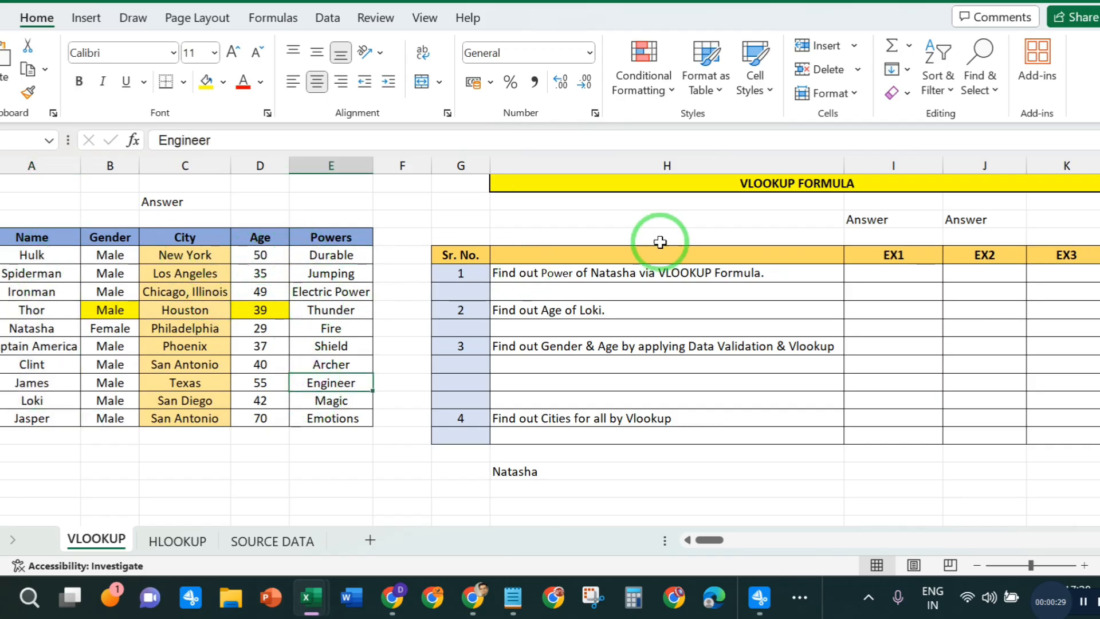
{"action": "left_click", "coordinate": [662, 281]}
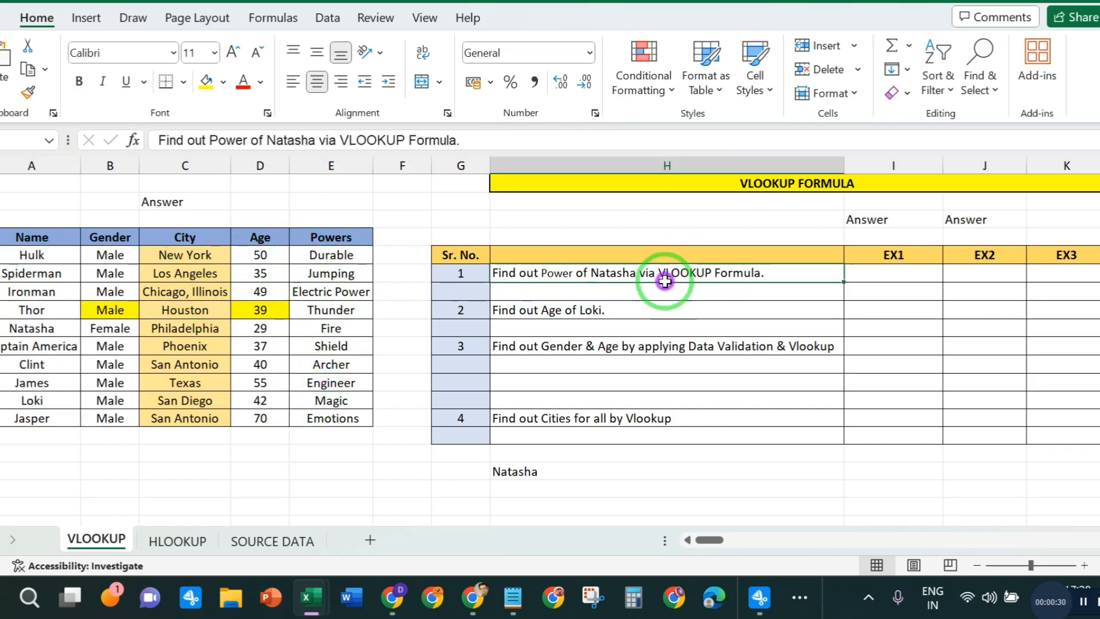
{"action": "left_click", "coordinate": [608, 309]}
{"action": "left_click", "coordinate": [609, 274]}
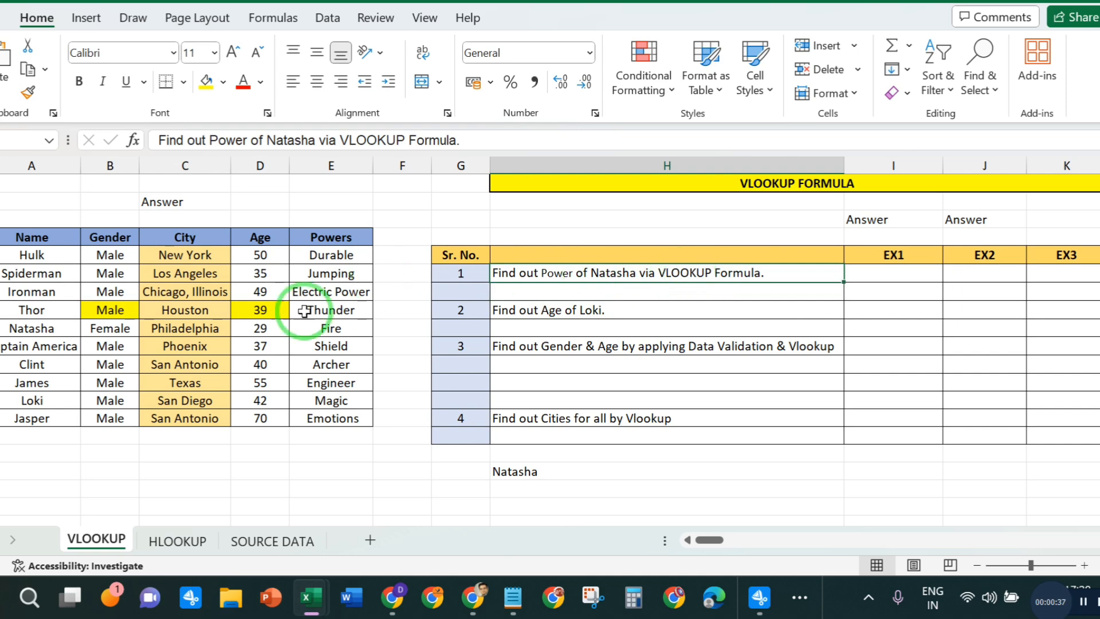
{"action": "left_click", "coordinate": [23, 328]}
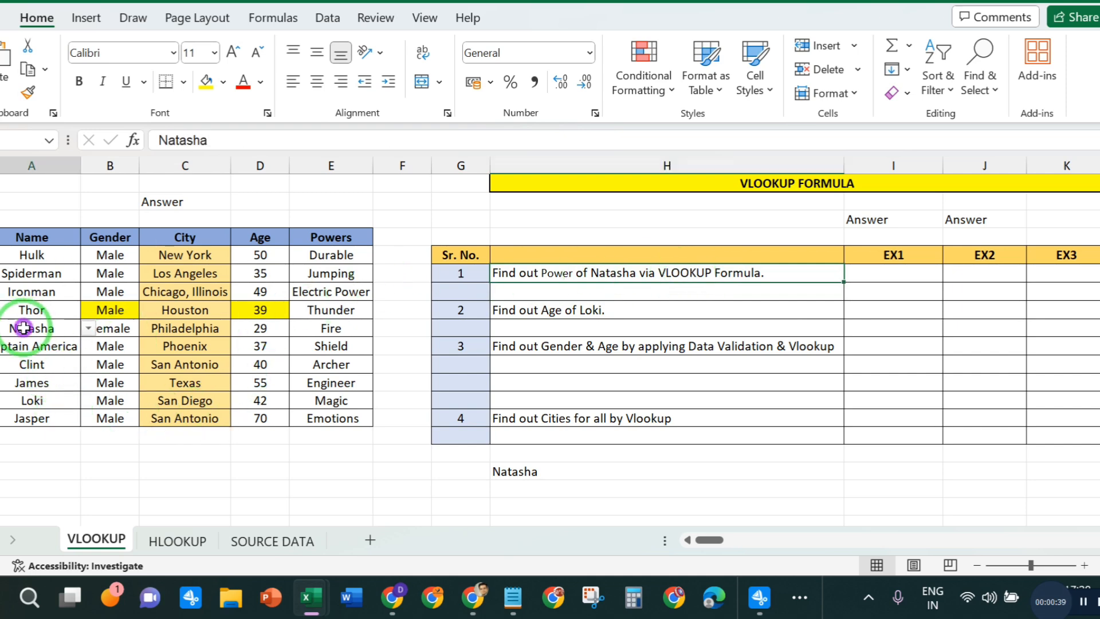
{"action": "left_click", "coordinate": [335, 329]}
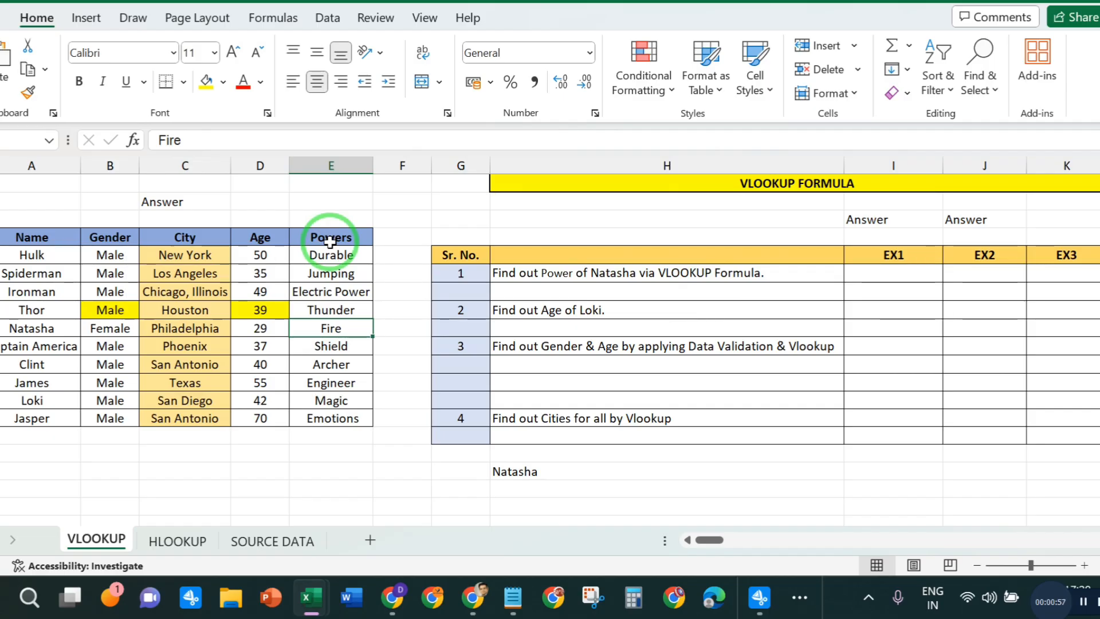
- Start a VLOOKUP formula in the EX1 cell of question 1 with Natasha's name cell A9 as the lookup value
{"action": "left_click", "coordinate": [886, 275]}
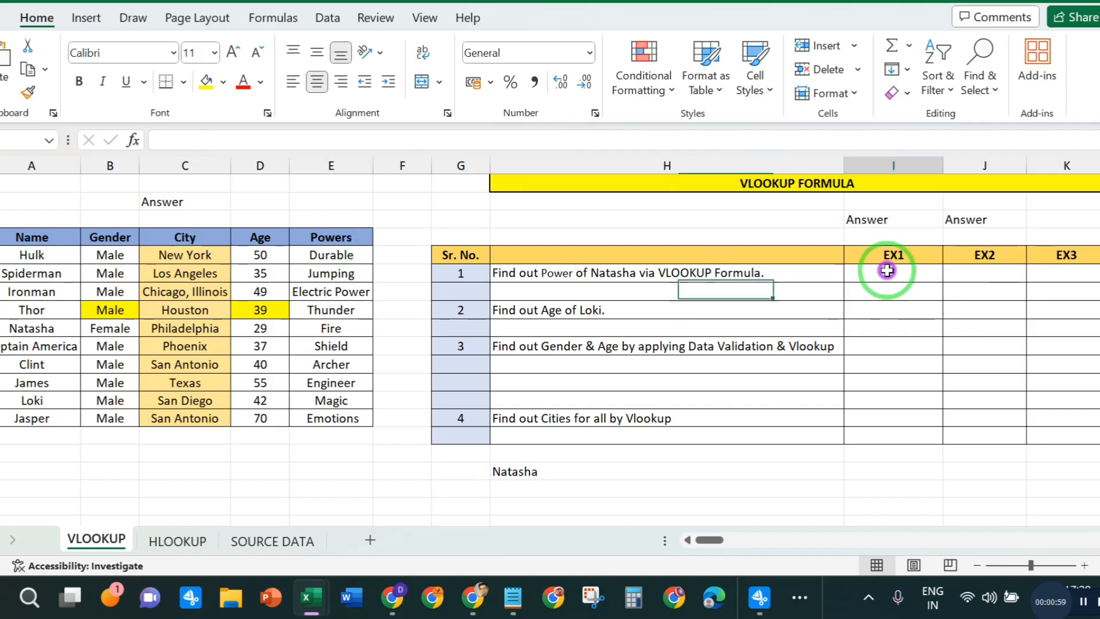
{"action": "type", "text": "=VLO"}
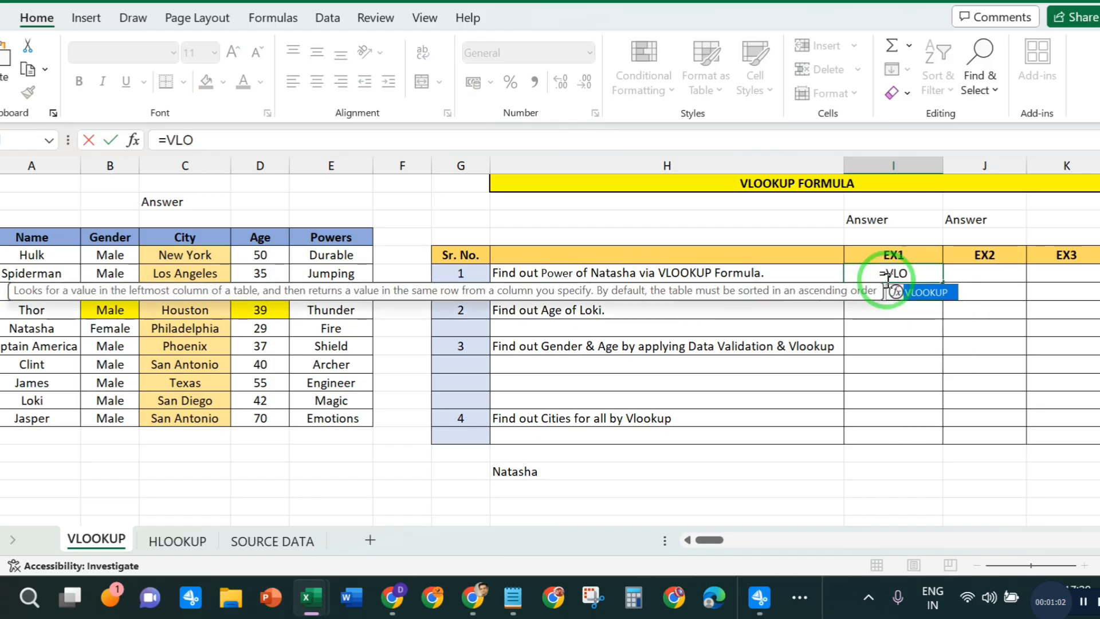
{"action": "double_click", "coordinate": [917, 292]}
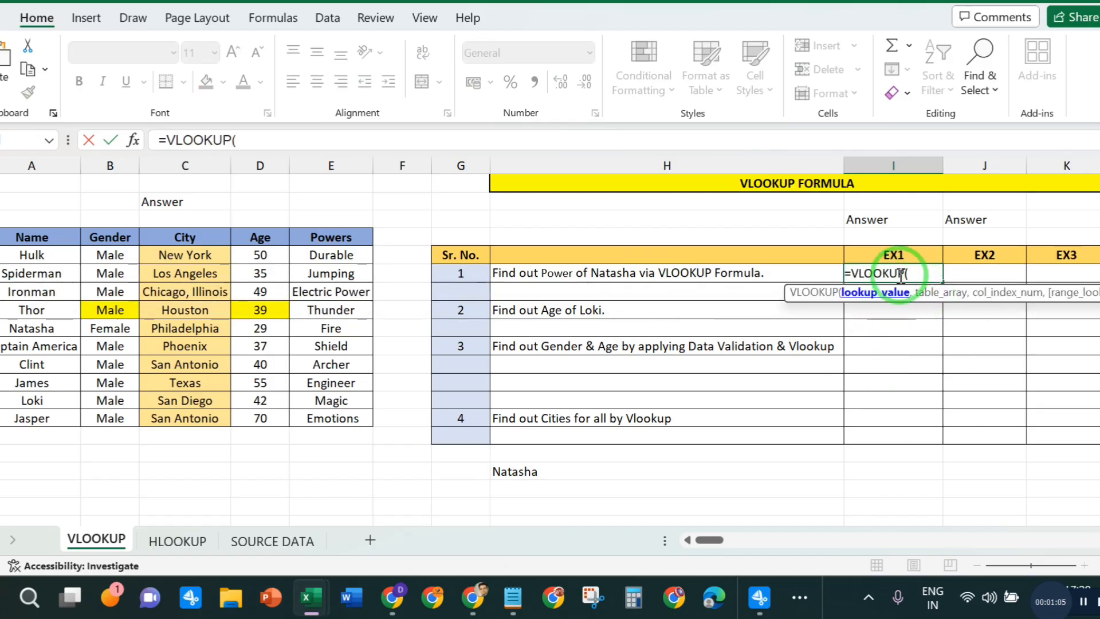
{"action": "left_click", "coordinate": [264, 138]}
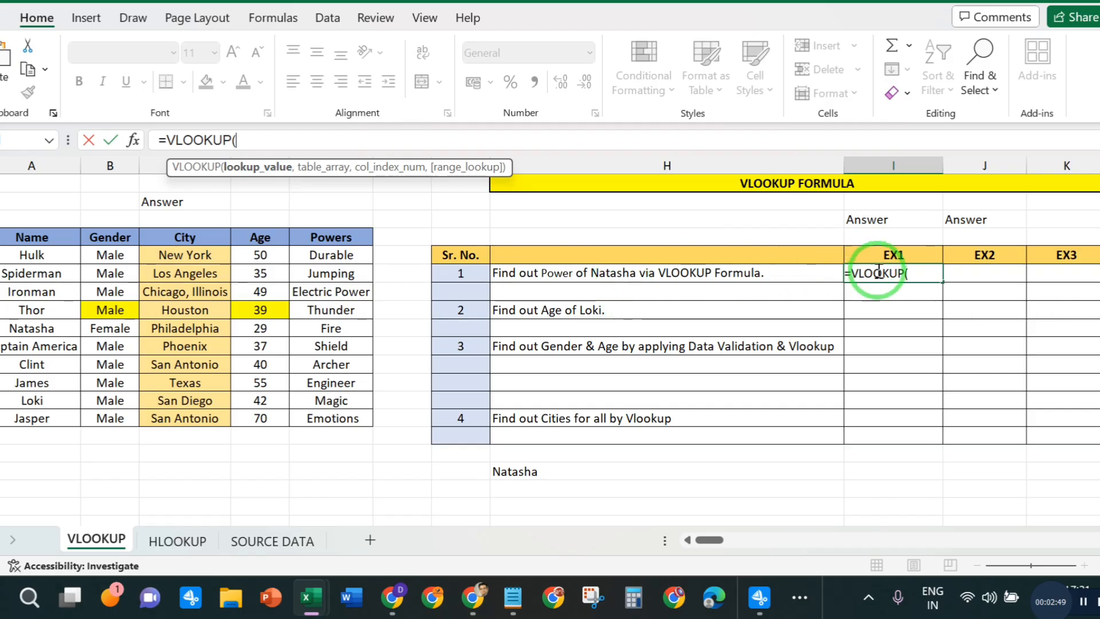
{"action": "left_click", "coordinate": [35, 329]}
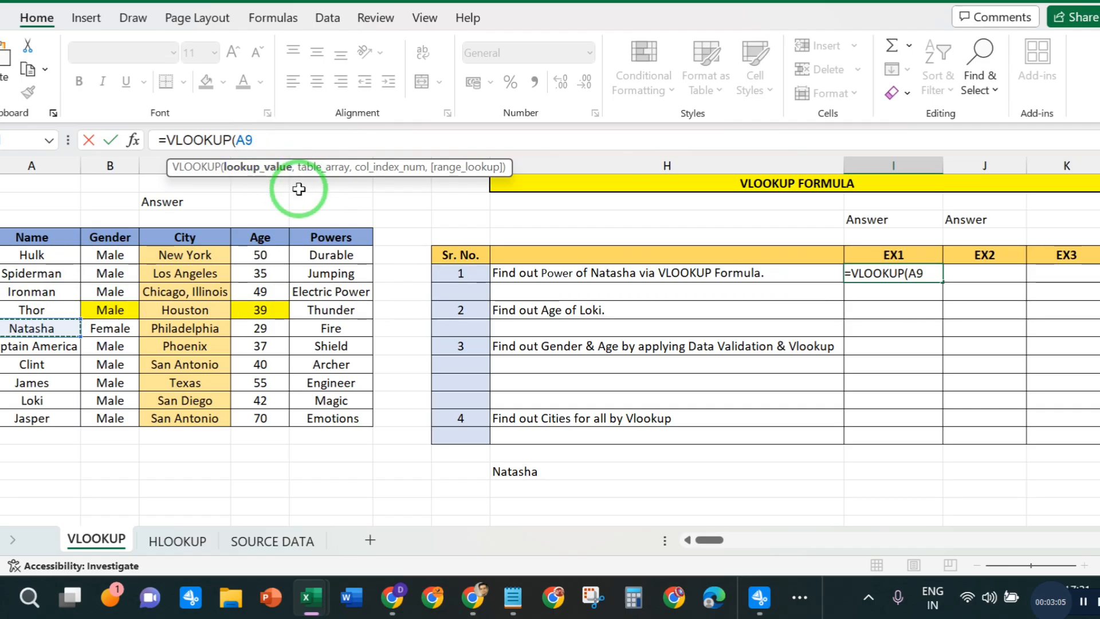
{"action": "type", "text": ","}
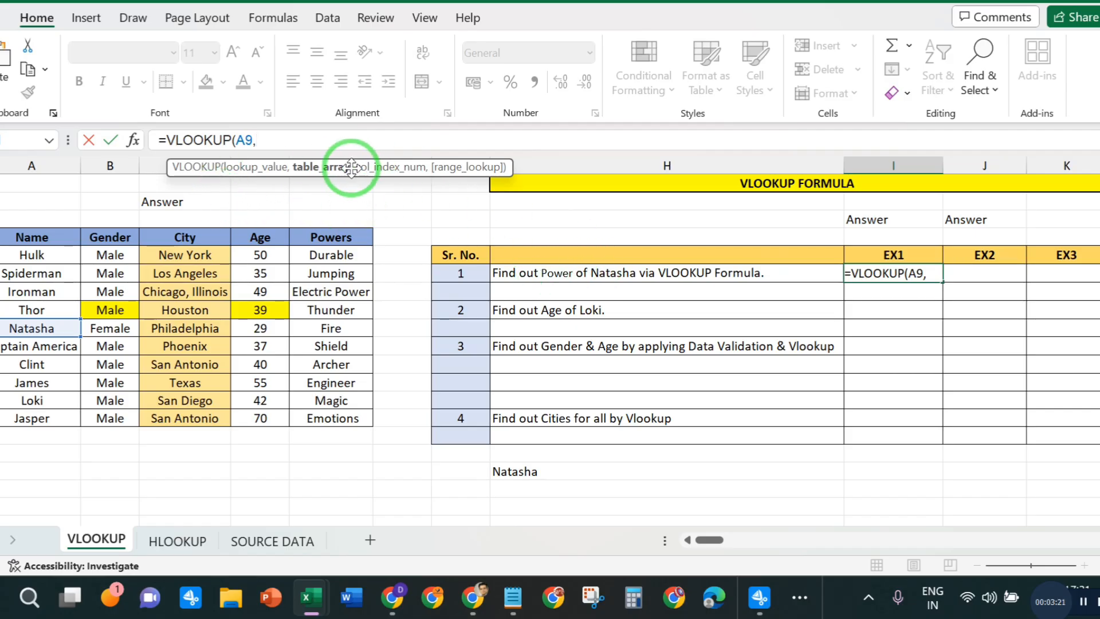
- Complete question 1's VLOOKUP with table array A4:E14, column index 5 and range lookup 0
{"action": "left_click_drag", "start_coordinate": [32, 246], "coordinate": [336, 416]}
{"action": "left_click", "coordinate": [316, 140]}
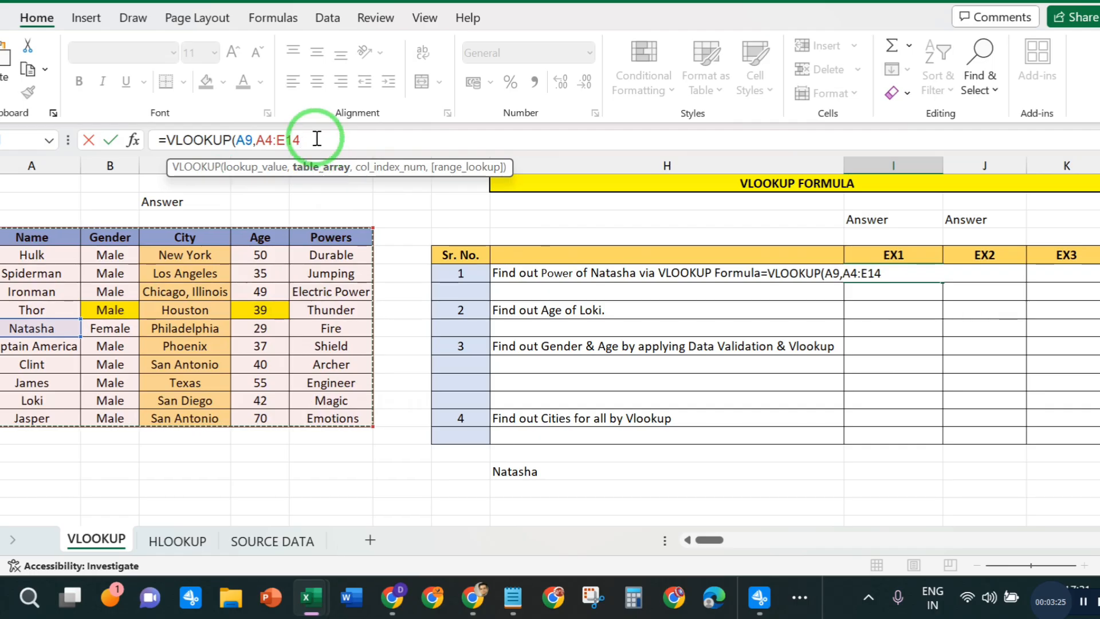
{"action": "type", "text": ","}
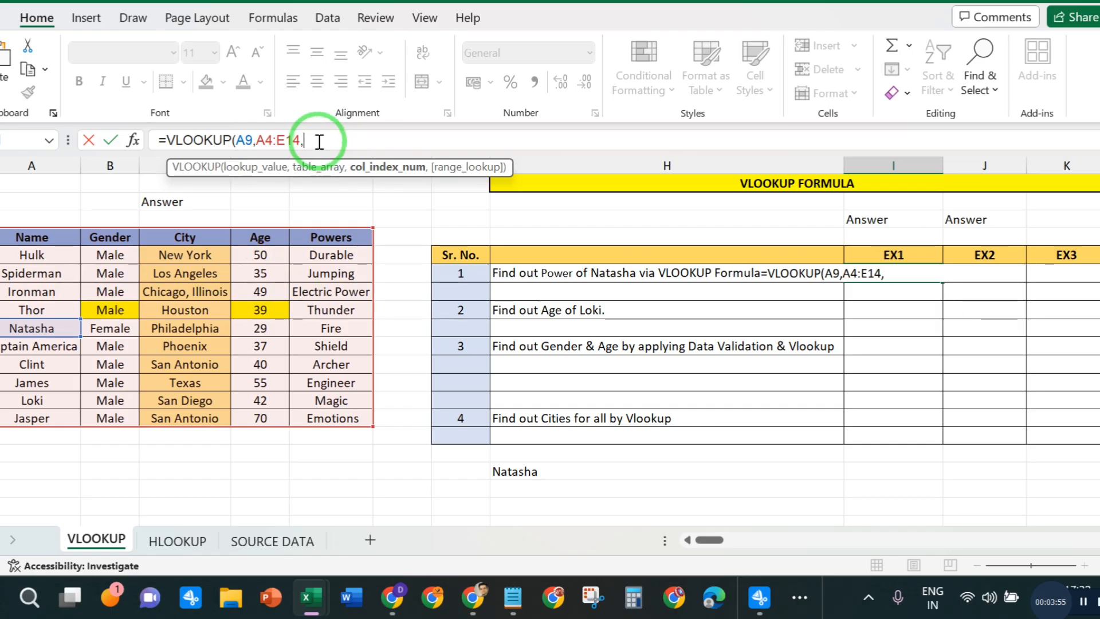
{"action": "type", "text": "05,"}
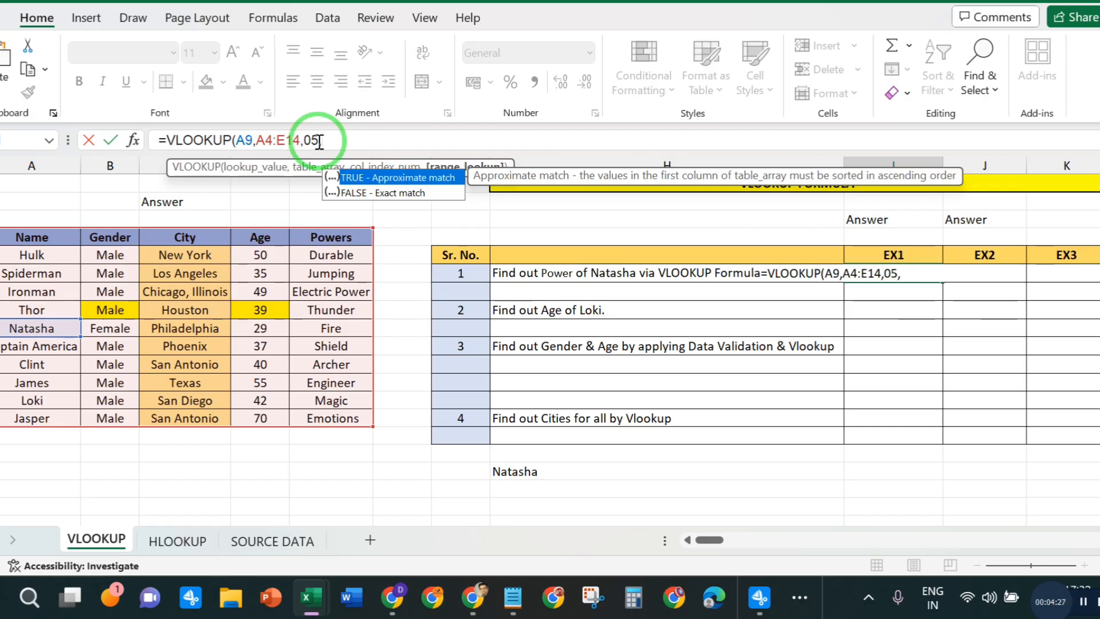
{"action": "left_click", "coordinate": [330, 139]}
{"action": "type", "text": "0"}
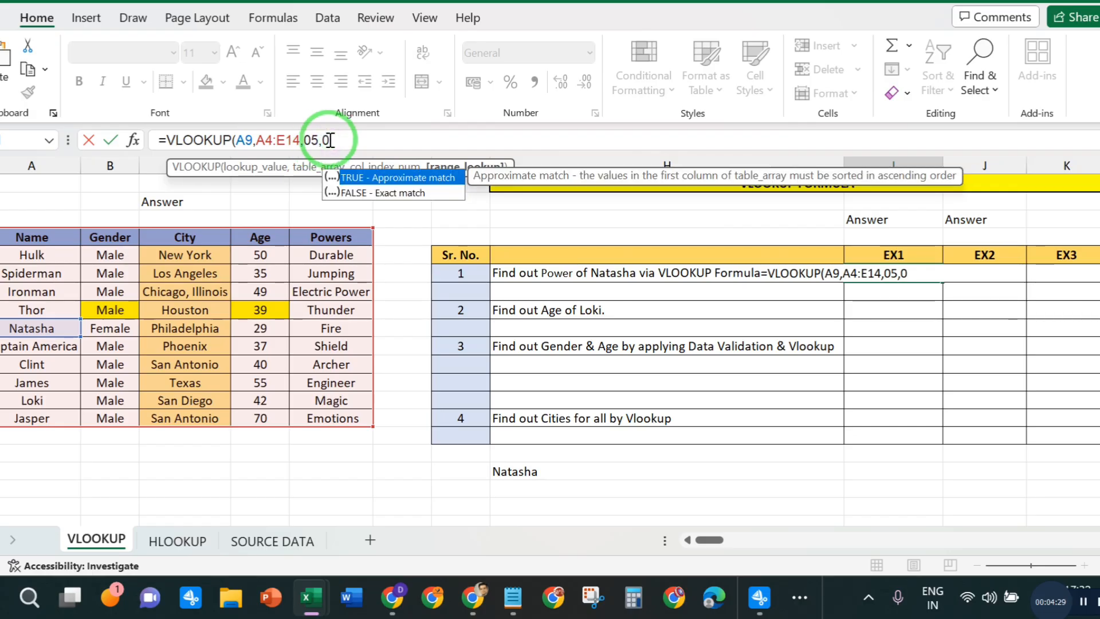
{"action": "type", "text": ")"}
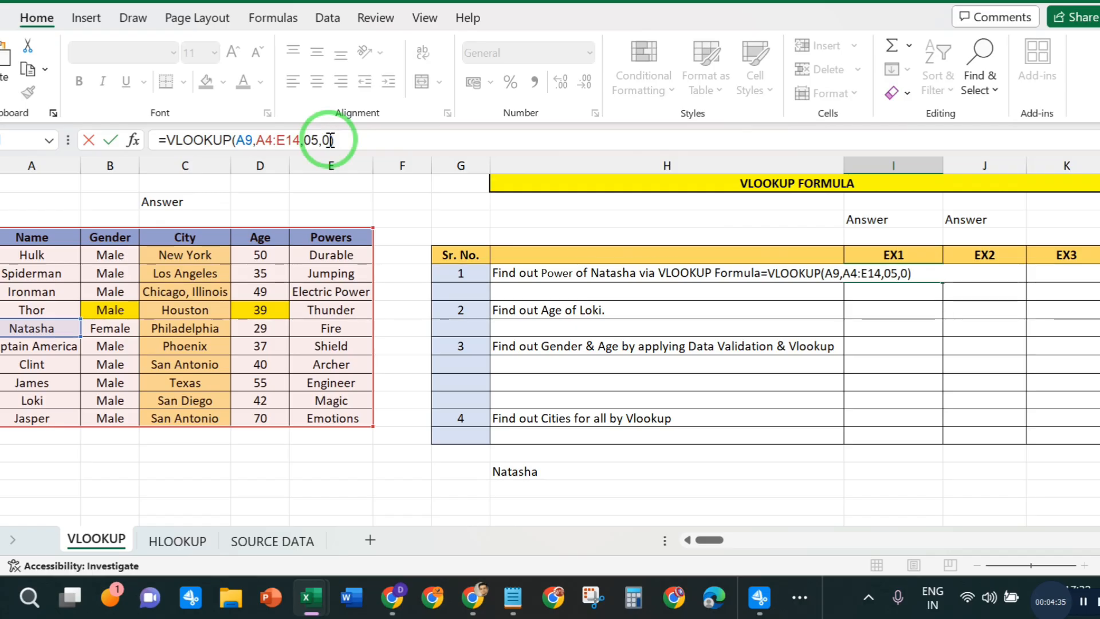
{"action": "key", "text": "Return"}
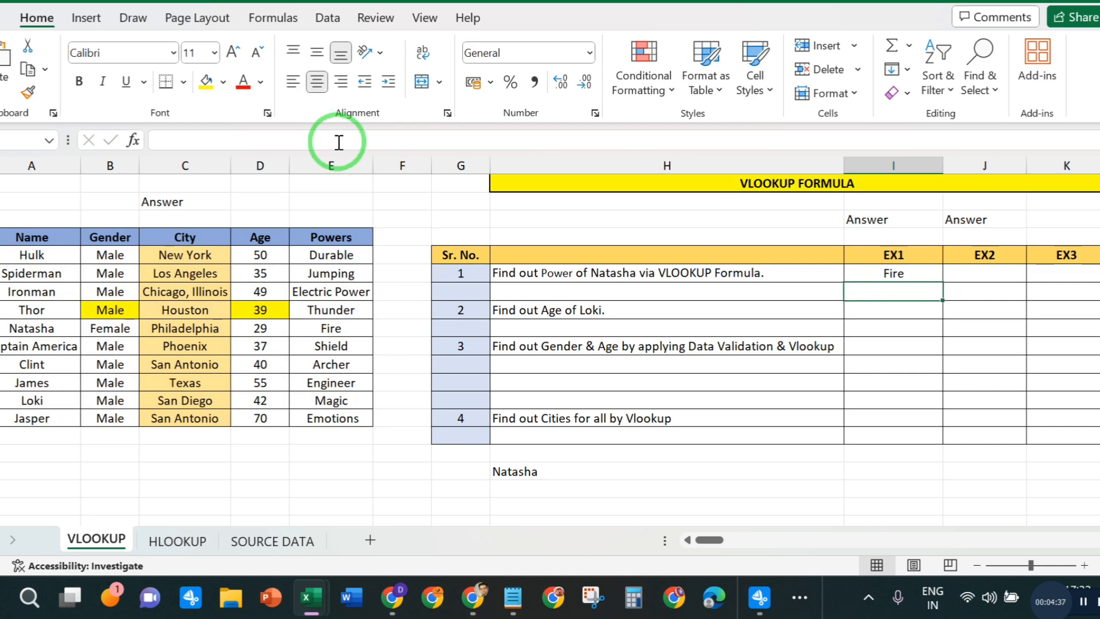
- Compare question 1's EX1 answer with Natasha's row, and review question 2 about Loki's age against his table row
{"action": "left_click", "coordinate": [32, 327]}
{"action": "left_click", "coordinate": [355, 328]}
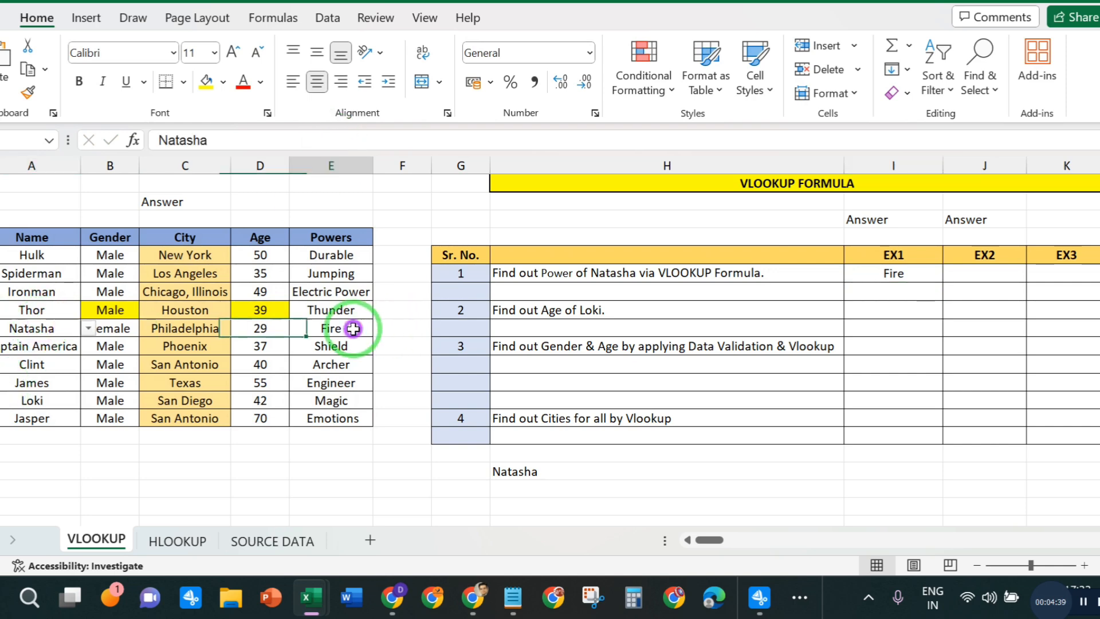
{"action": "left_click", "coordinate": [869, 275]}
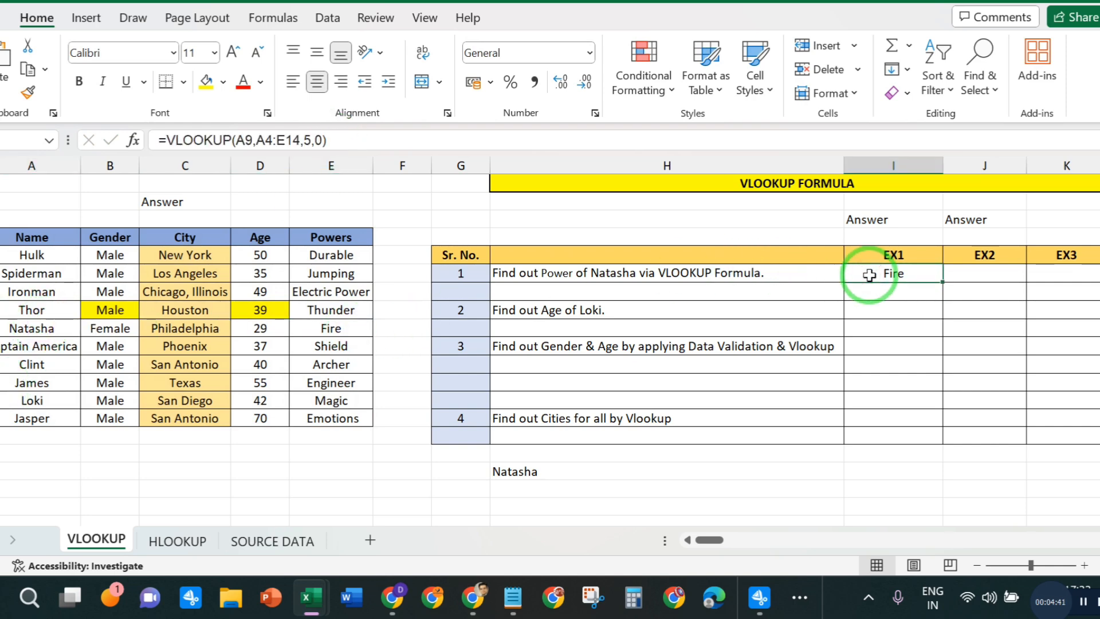
{"action": "left_click", "coordinate": [994, 269]}
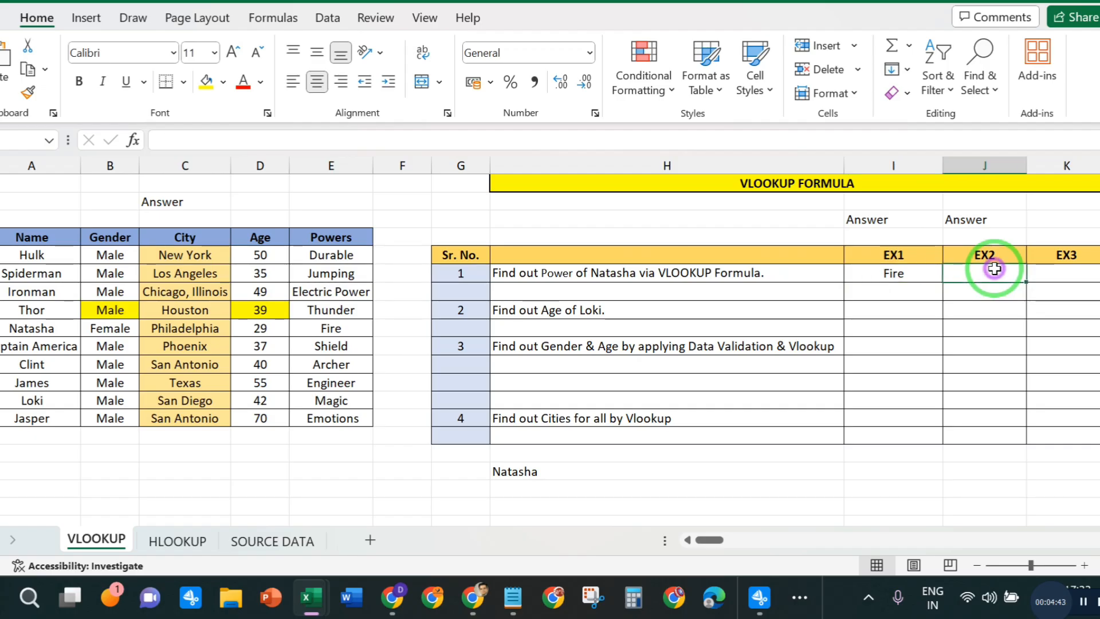
{"action": "left_click", "coordinate": [562, 315]}
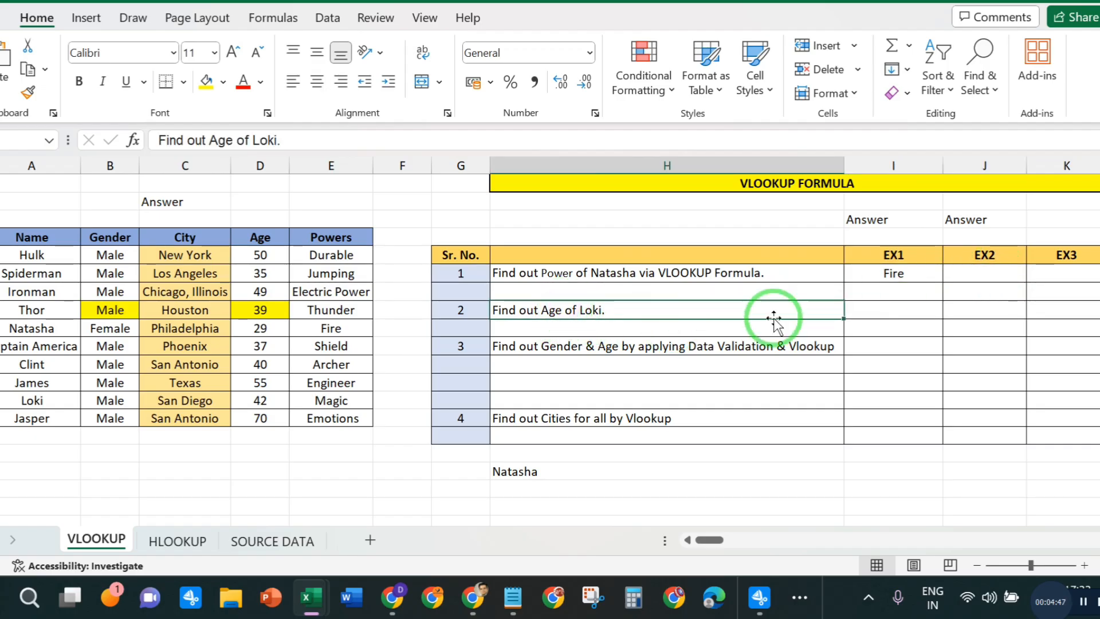
{"action": "left_click", "coordinate": [871, 307]}
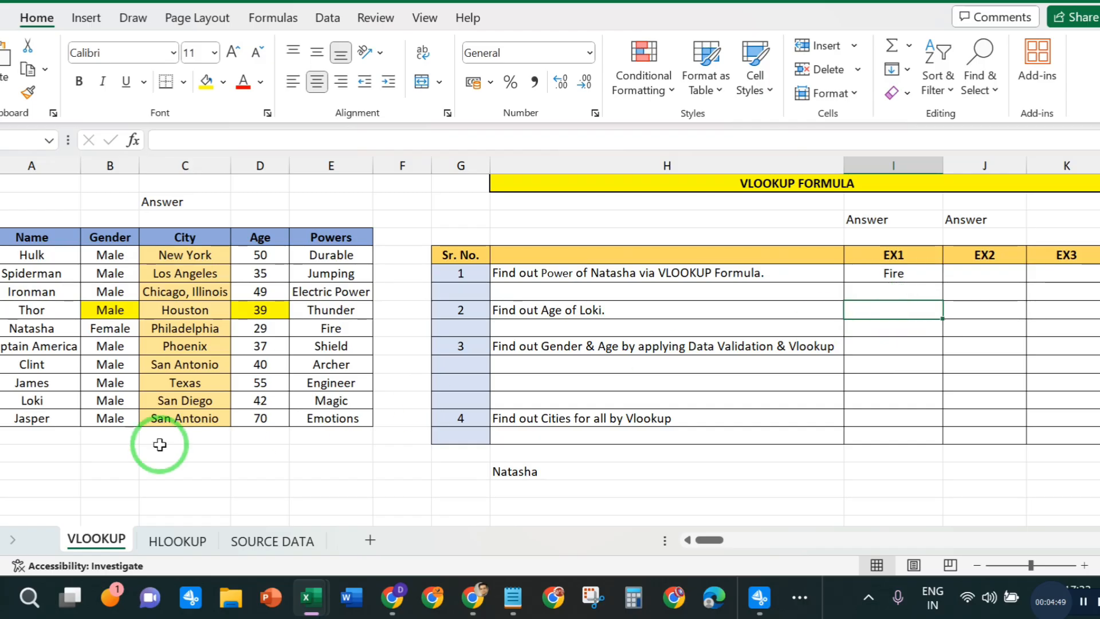
{"action": "left_click", "coordinate": [33, 401]}
{"action": "left_click", "coordinate": [359, 401]}
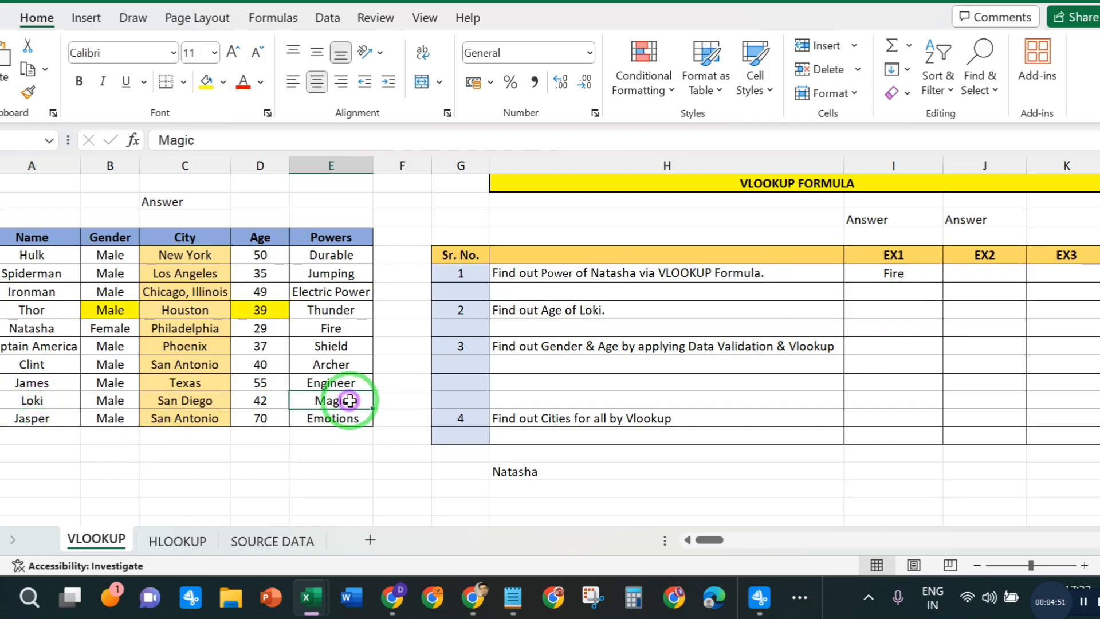
{"action": "left_click", "coordinate": [853, 347]}
- Start a VLOOKUP formula in the EX1 cell of question 2 with Loki's name cell A13 as the lookup value
{"action": "left_click", "coordinate": [880, 312]}
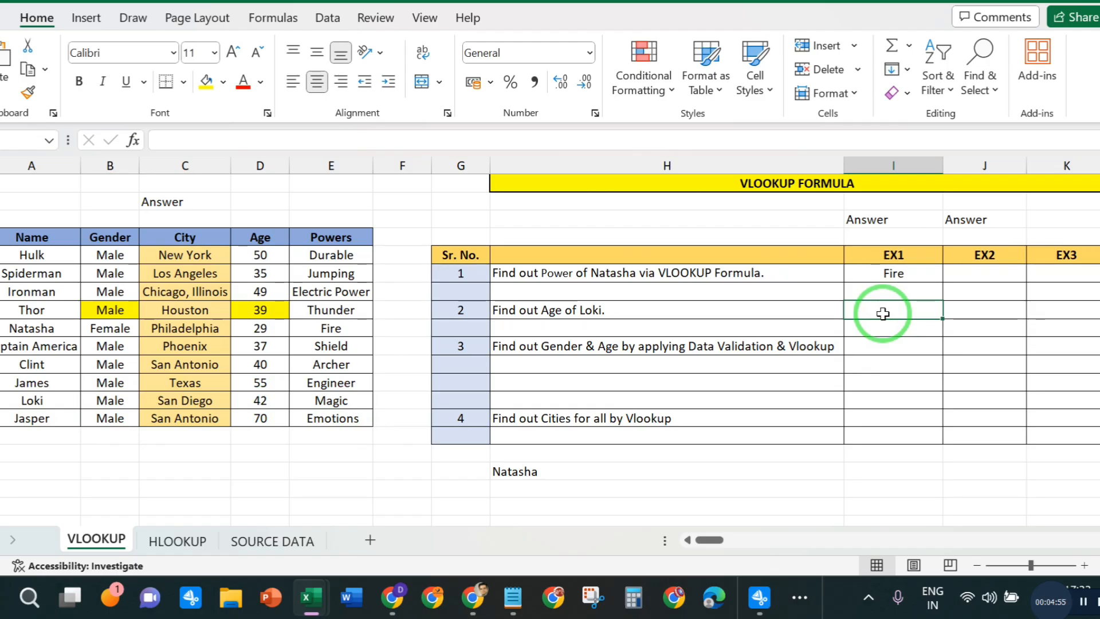
{"action": "type", "text": "="}
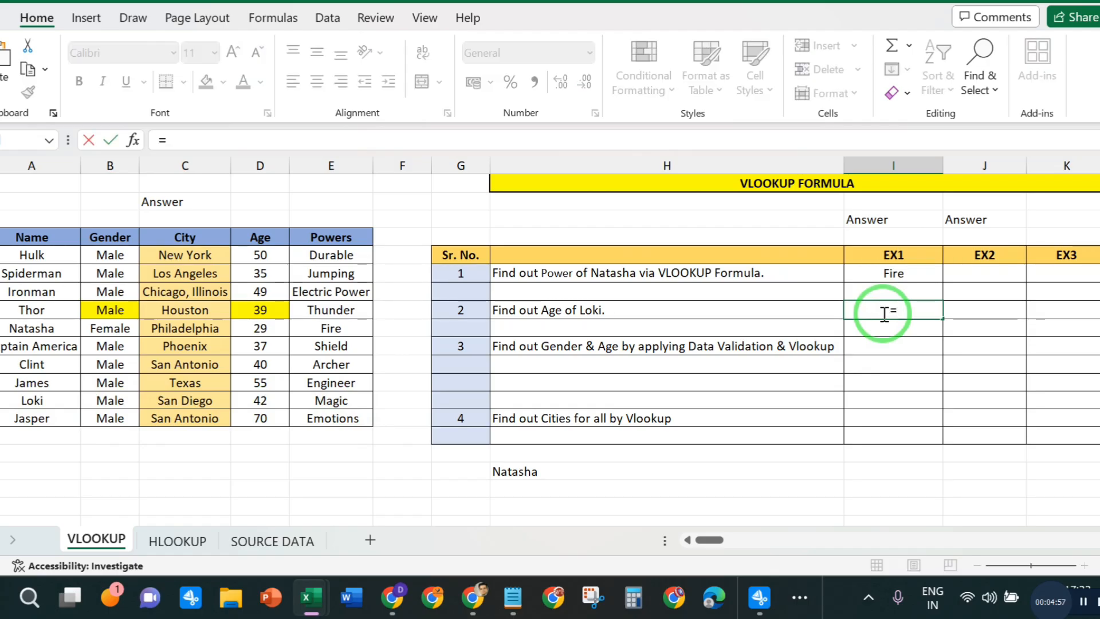
{"action": "type", "text": "VLO"}
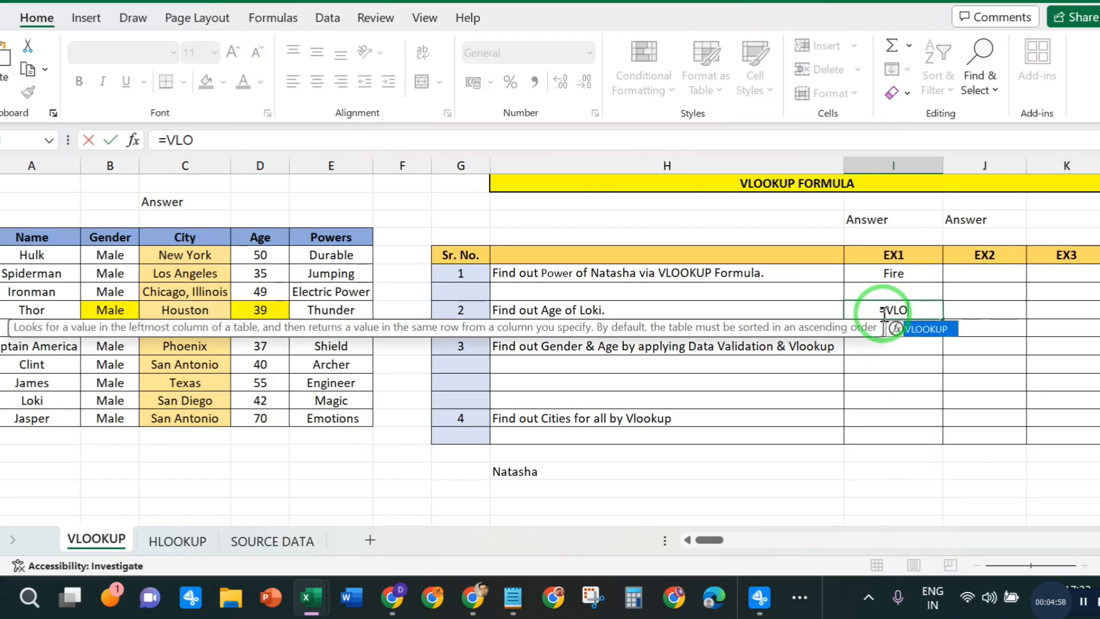
{"action": "double_click", "coordinate": [917, 329]}
{"action": "left_click", "coordinate": [245, 144]}
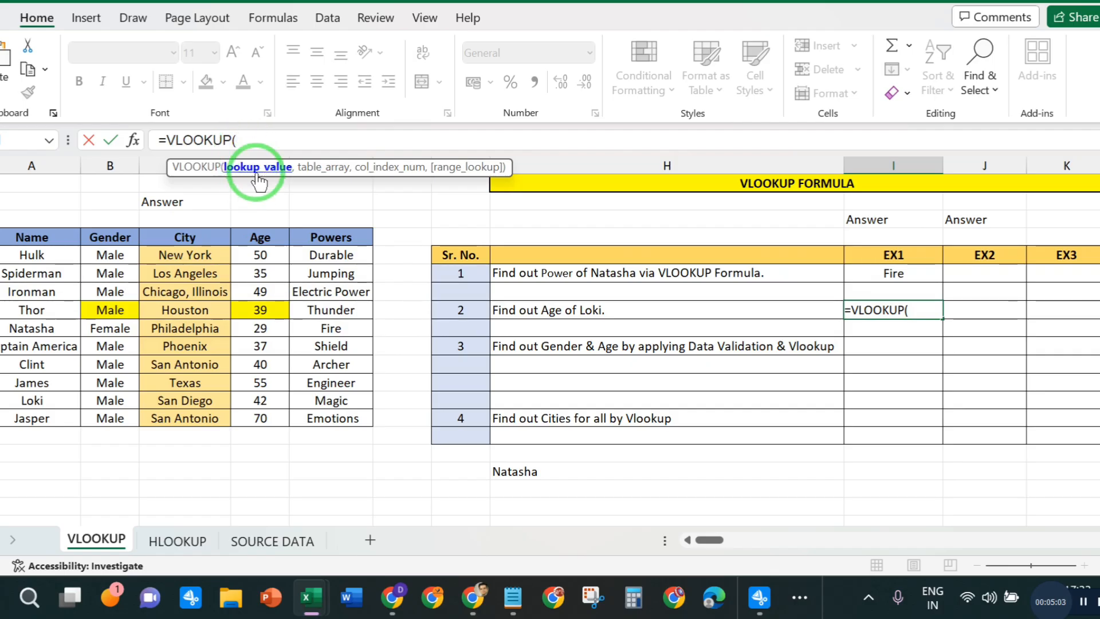
{"action": "left_click", "coordinate": [30, 401]}
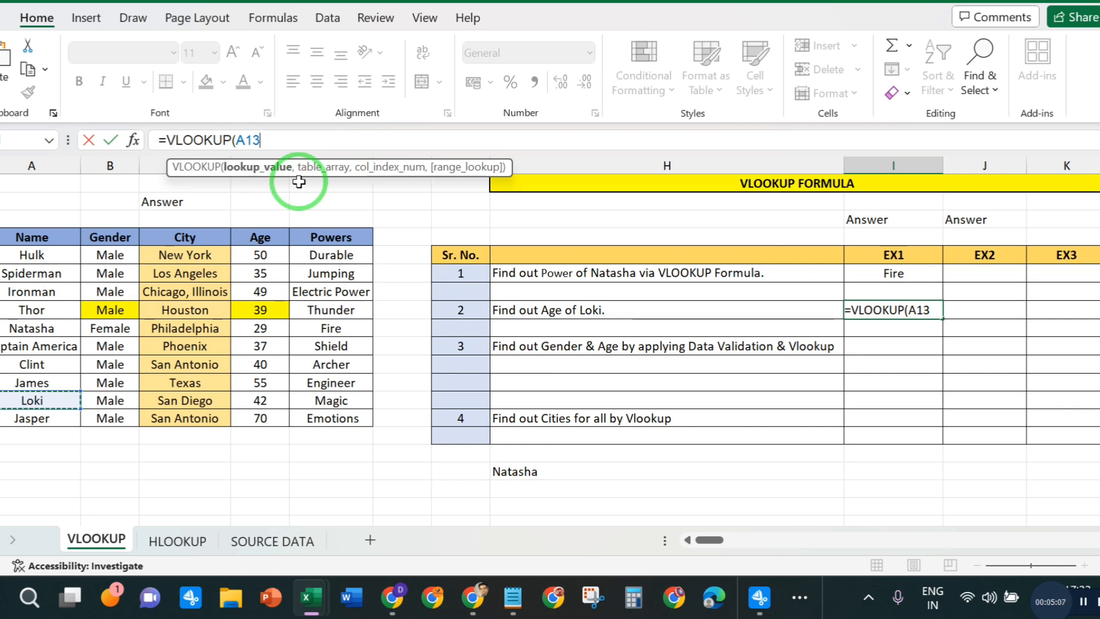
{"action": "type", "text": ","}
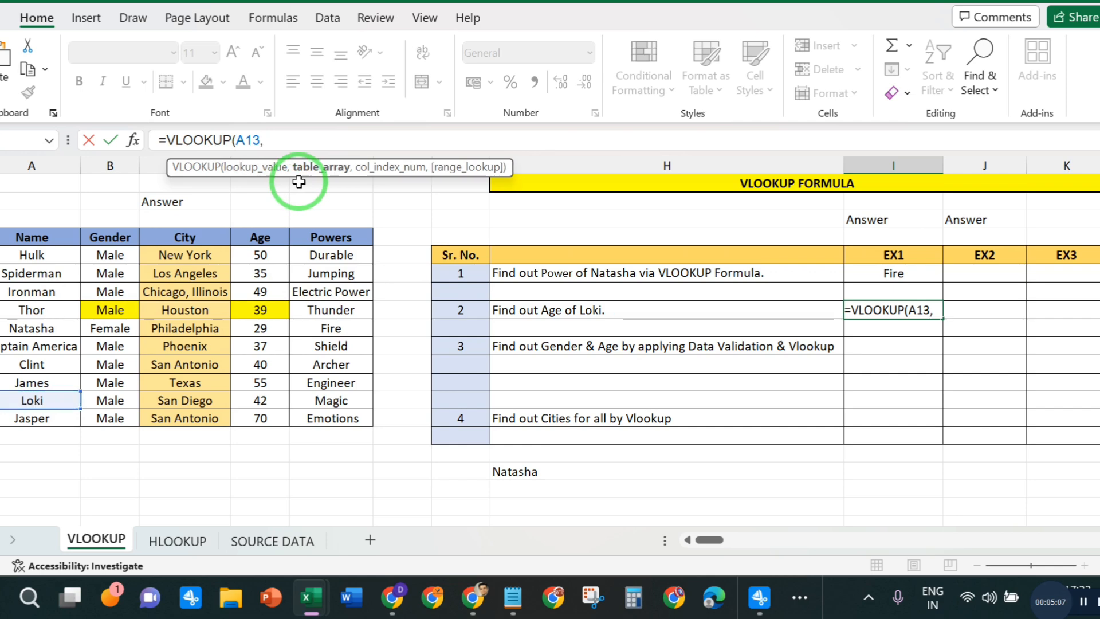
- Complete question 2's VLOOKUP with table array A4:E14, column index 4 and range lookup 0
{"action": "left_click", "coordinate": [17, 234]}
{"action": "left_click_drag", "start_coordinate": [17, 234], "coordinate": [366, 422]}
{"action": "type", "text": ","}
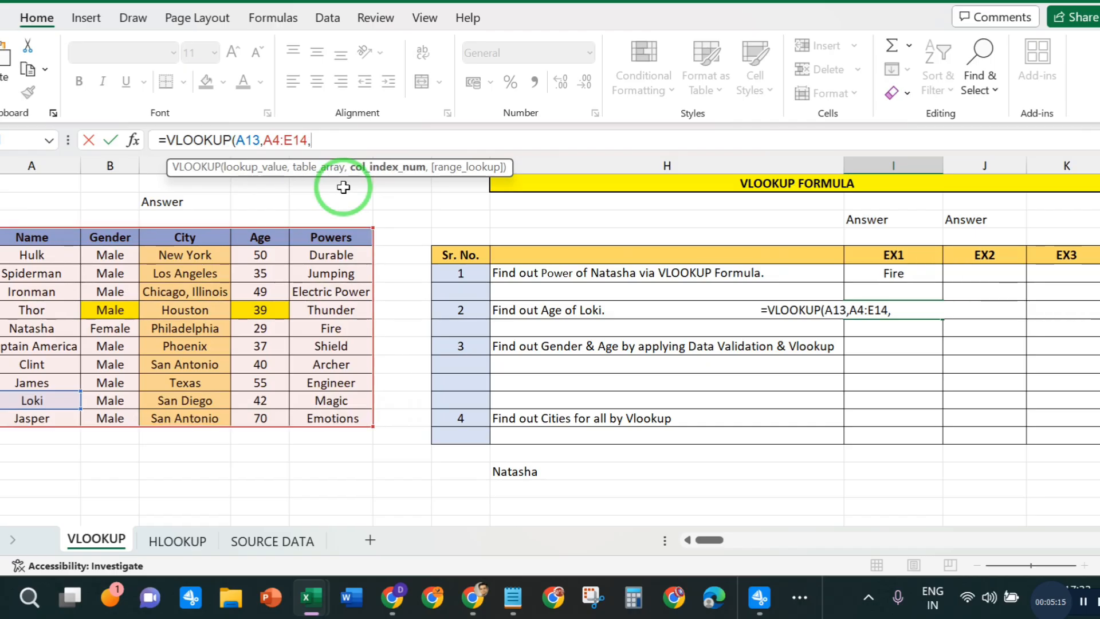
{"action": "type", "text": "04"}
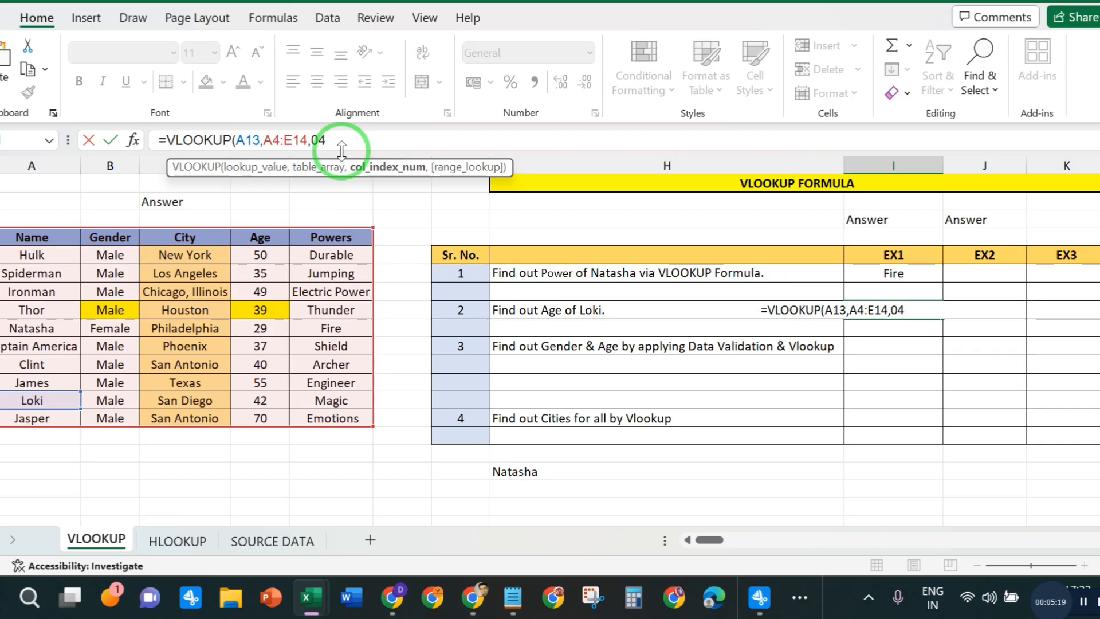
{"action": "type", "text": ","}
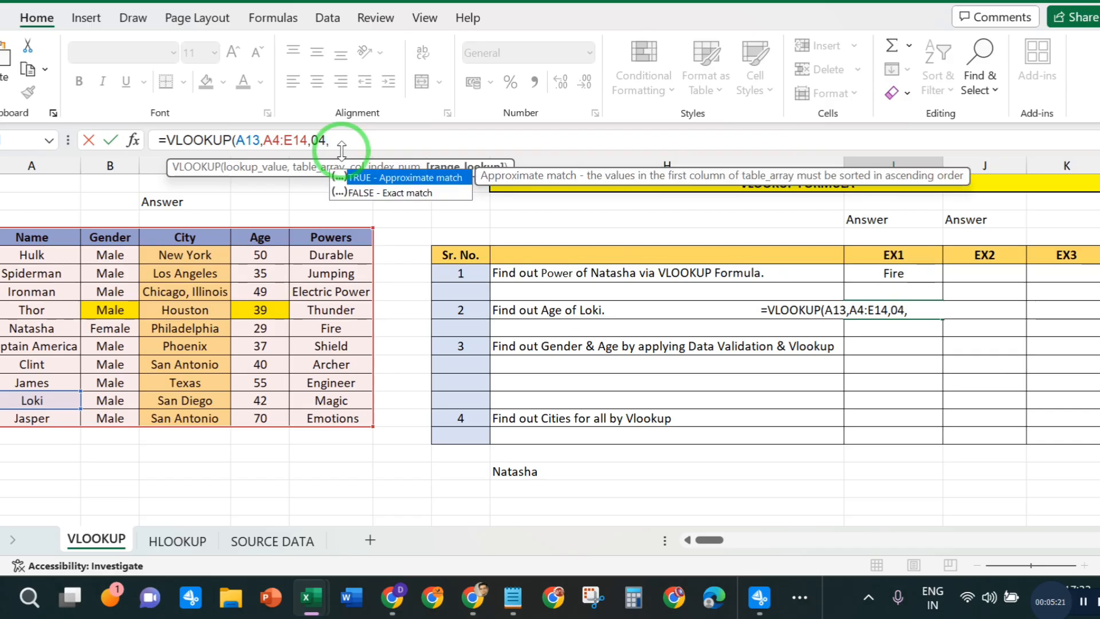
{"action": "type", "text": "0)"}
{"action": "key", "text": "Return"}
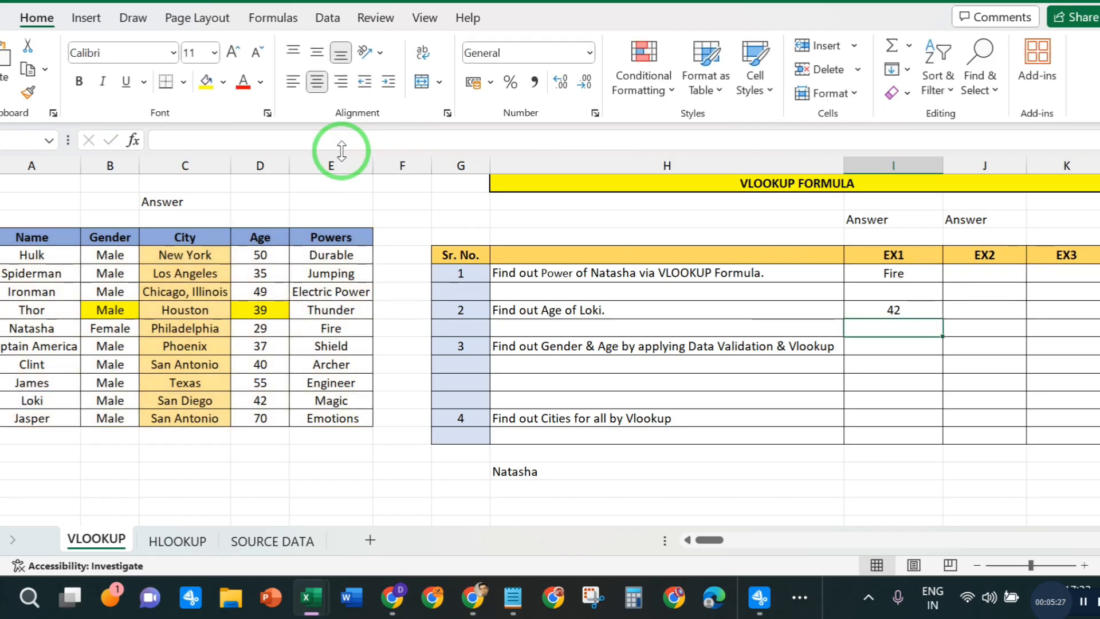
{"action": "left_click", "coordinate": [870, 310]}
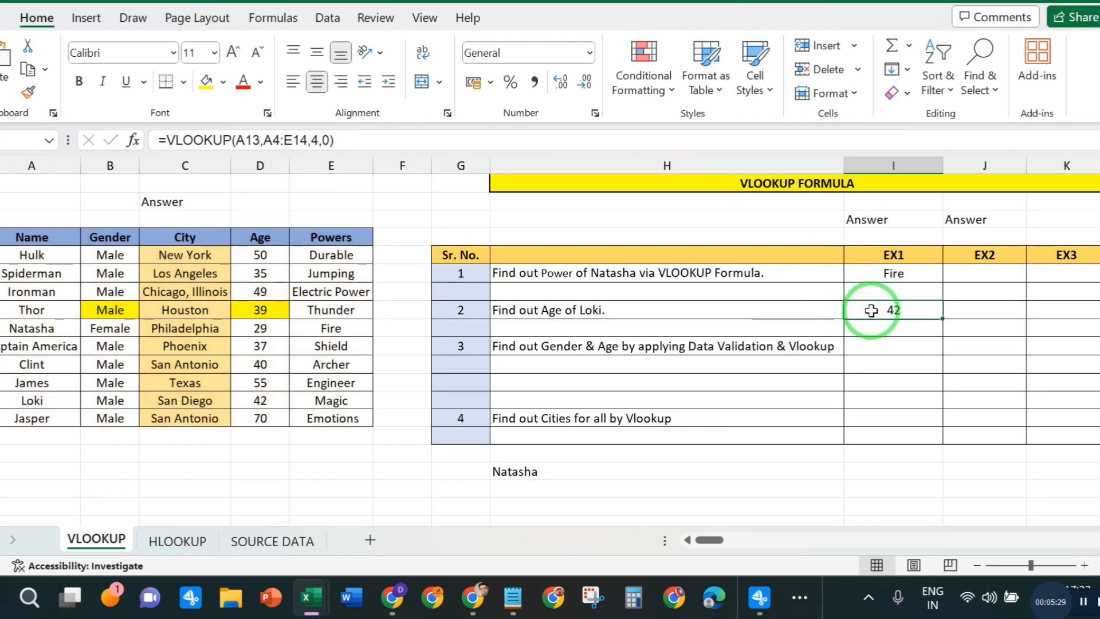
- Clear the range lookup argument of question 2's VLOOKUP to view its match options, and re-enter 0
{"action": "left_click", "coordinate": [319, 140]}
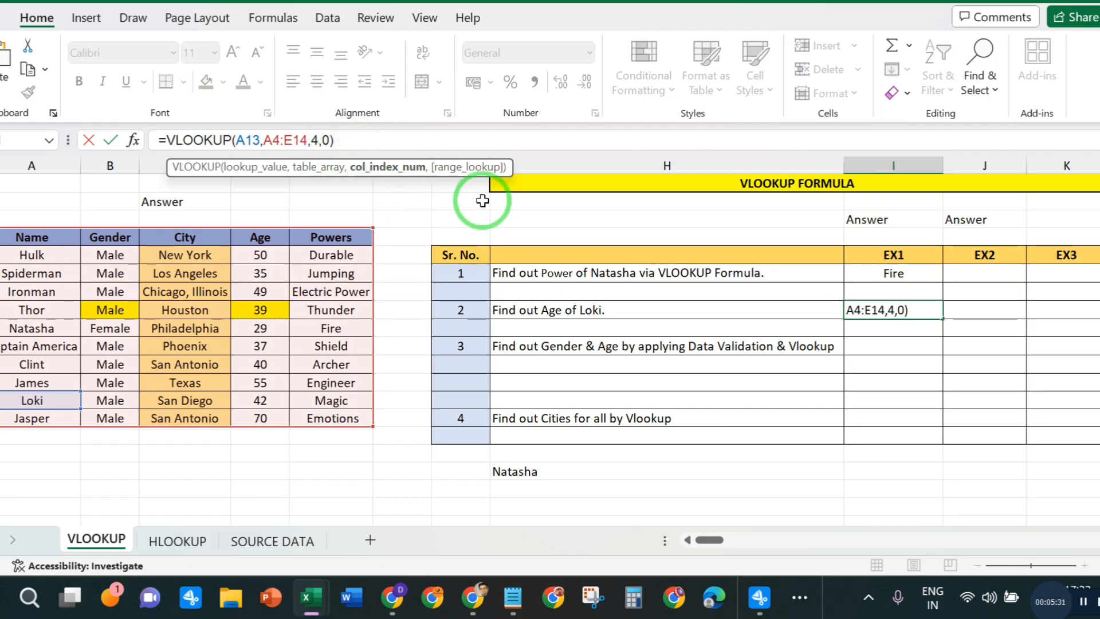
{"action": "left_click", "coordinate": [330, 140]}
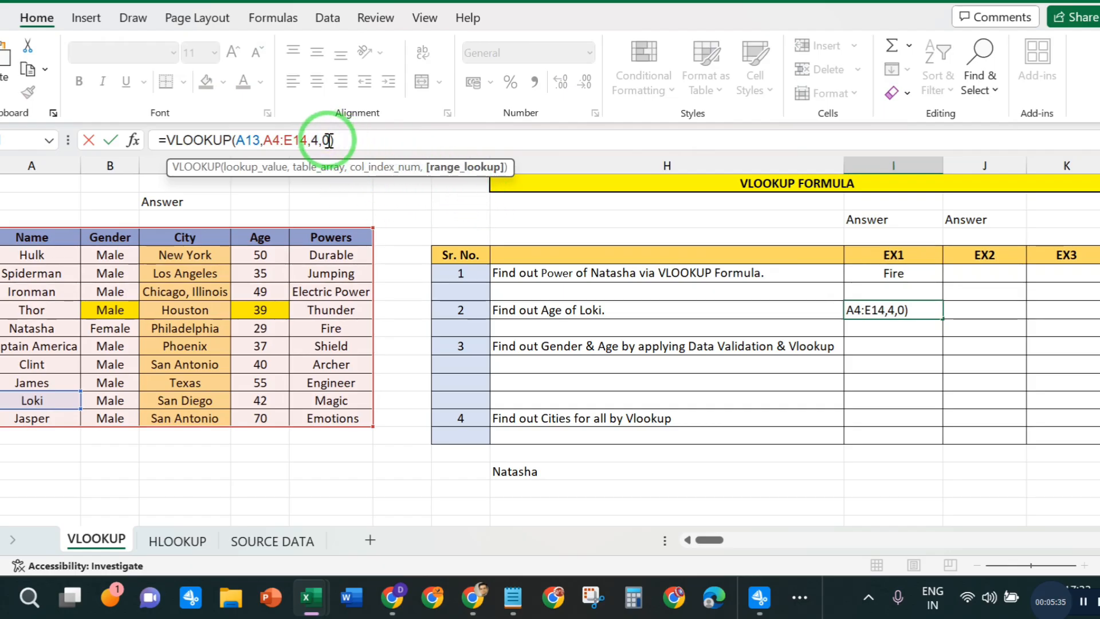
{"action": "key", "text": "BackSpace"}
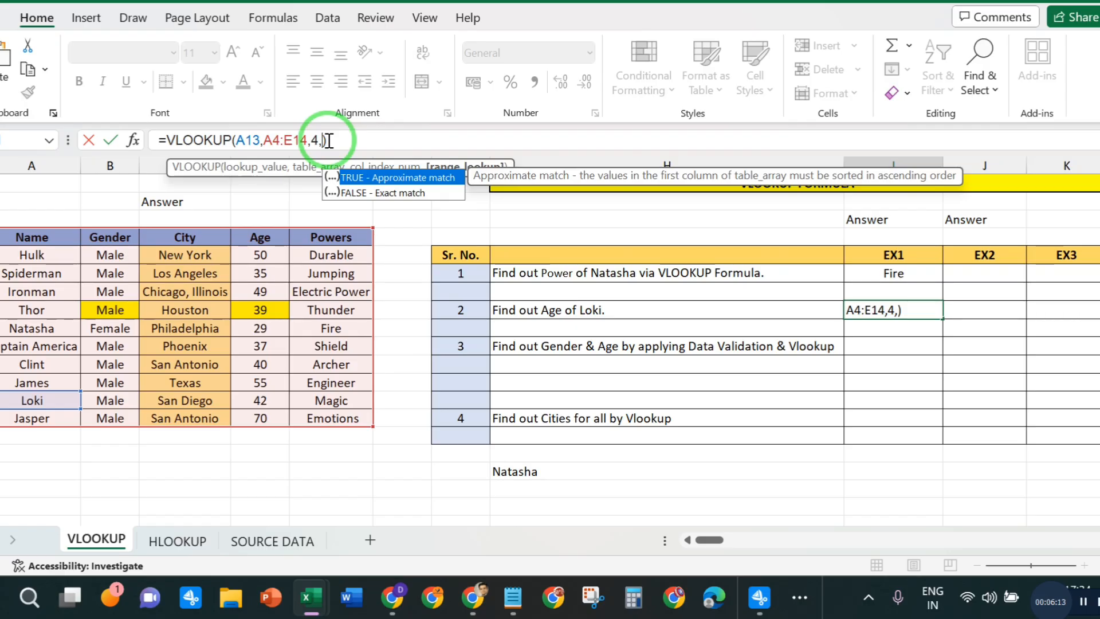
{"action": "type", "text": "0"}
{"action": "key", "text": "Return"}
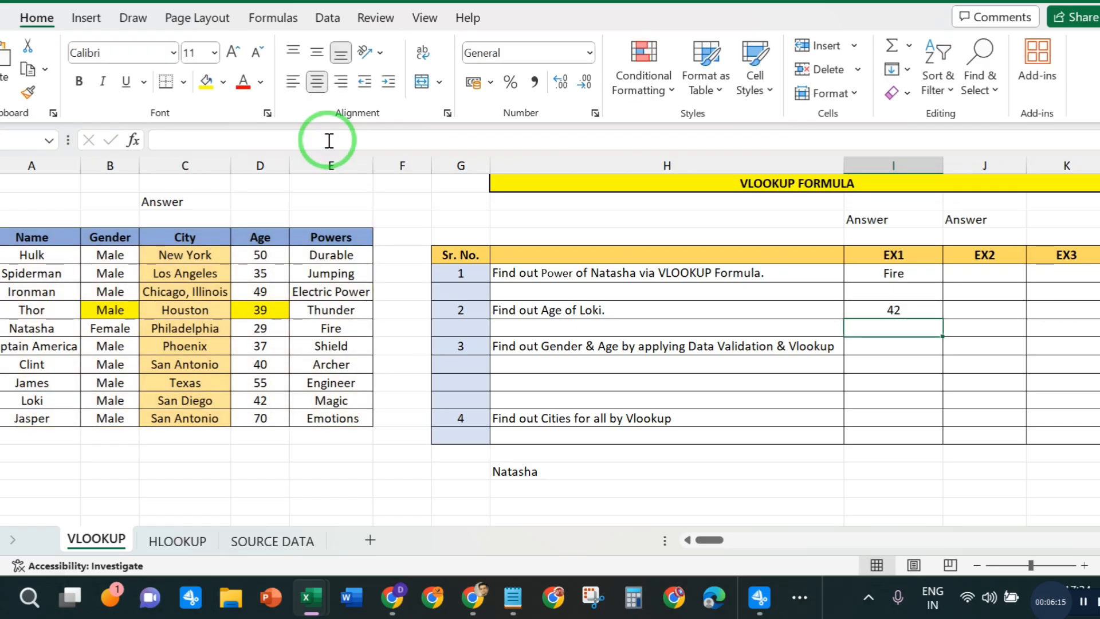
- Review the EX1 answers and VLOOKUP formulas for questions 1 and 2
{"action": "left_click", "coordinate": [882, 310]}
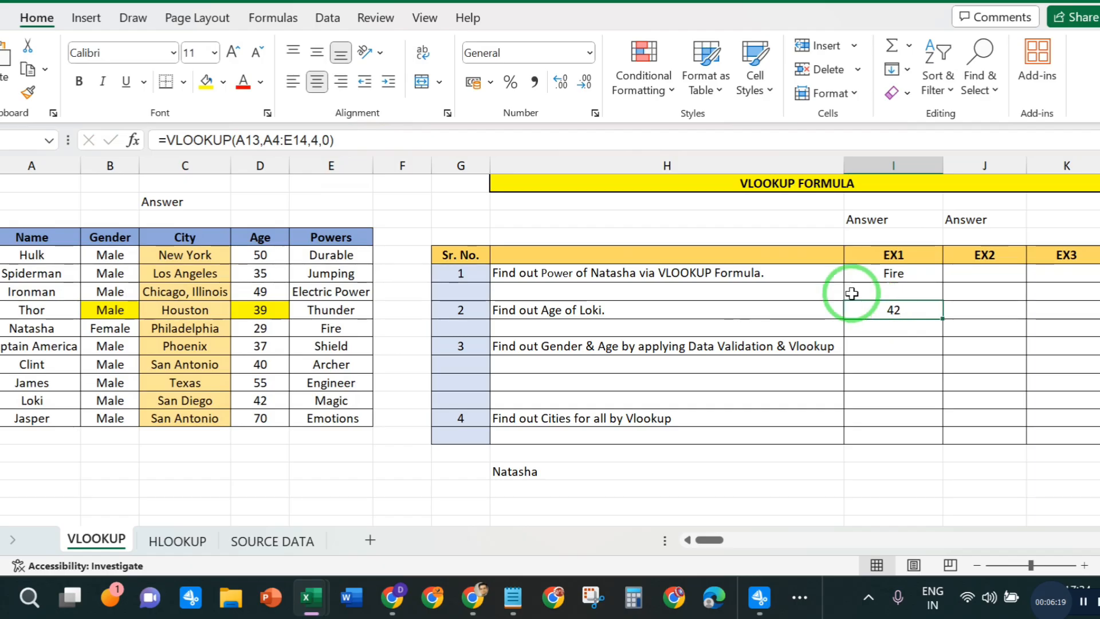
{"action": "left_click_drag", "start_coordinate": [915, 275], "coordinate": [911, 306]}
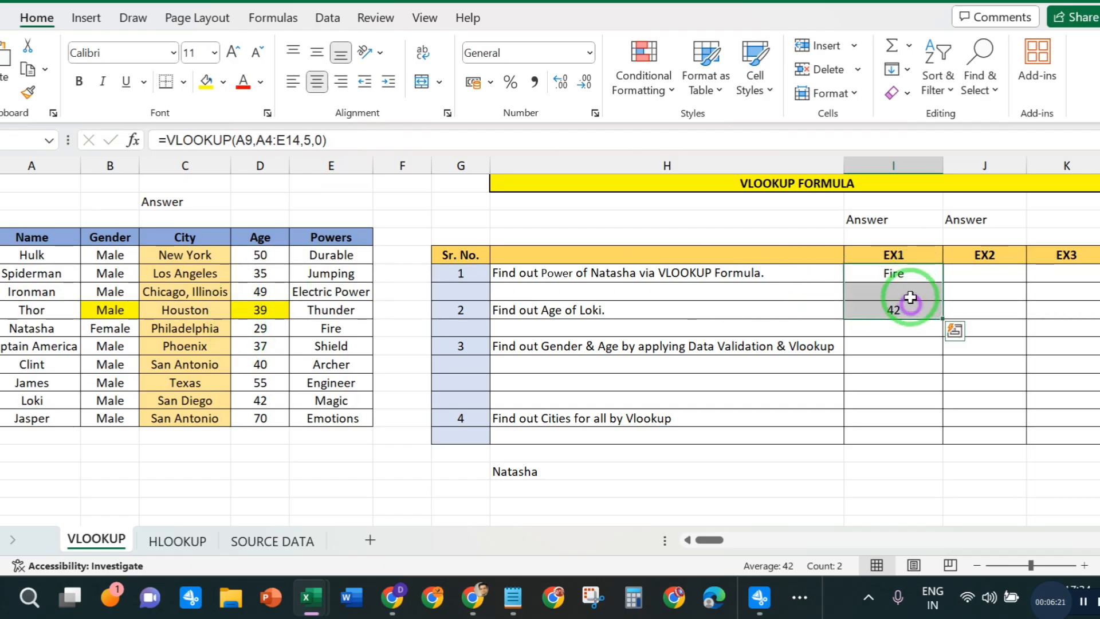
{"action": "left_click", "coordinate": [908, 274]}
{"action": "left_click", "coordinate": [927, 314]}
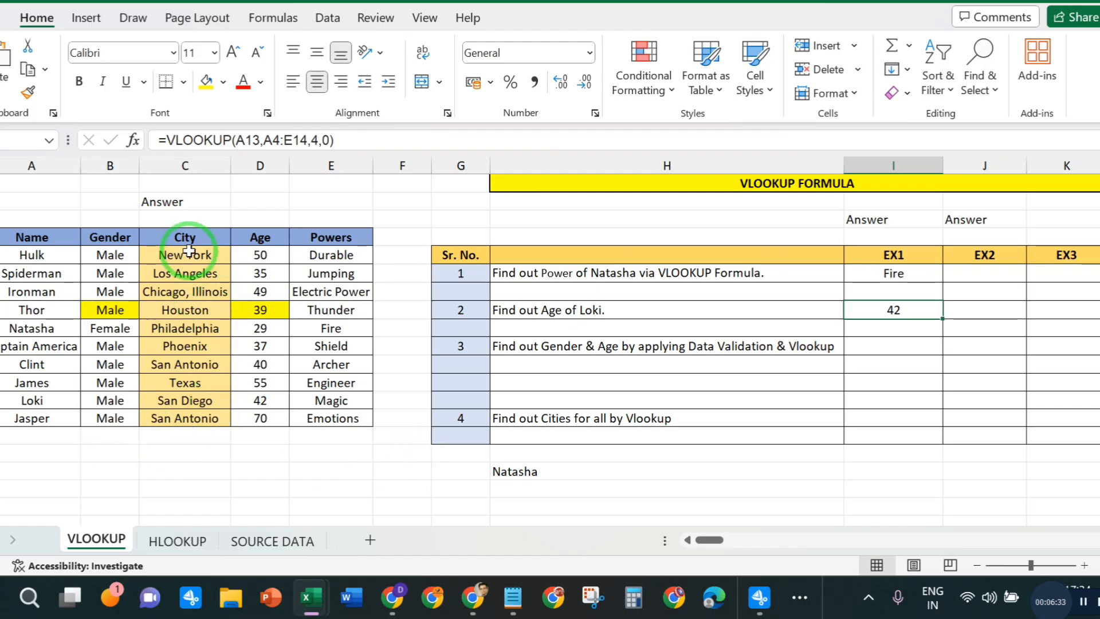
- Clear the City values in C5:C14 of the character table on the VLOOKUP sheet
{"action": "left_click_drag", "start_coordinate": [189, 250], "coordinate": [206, 418]}
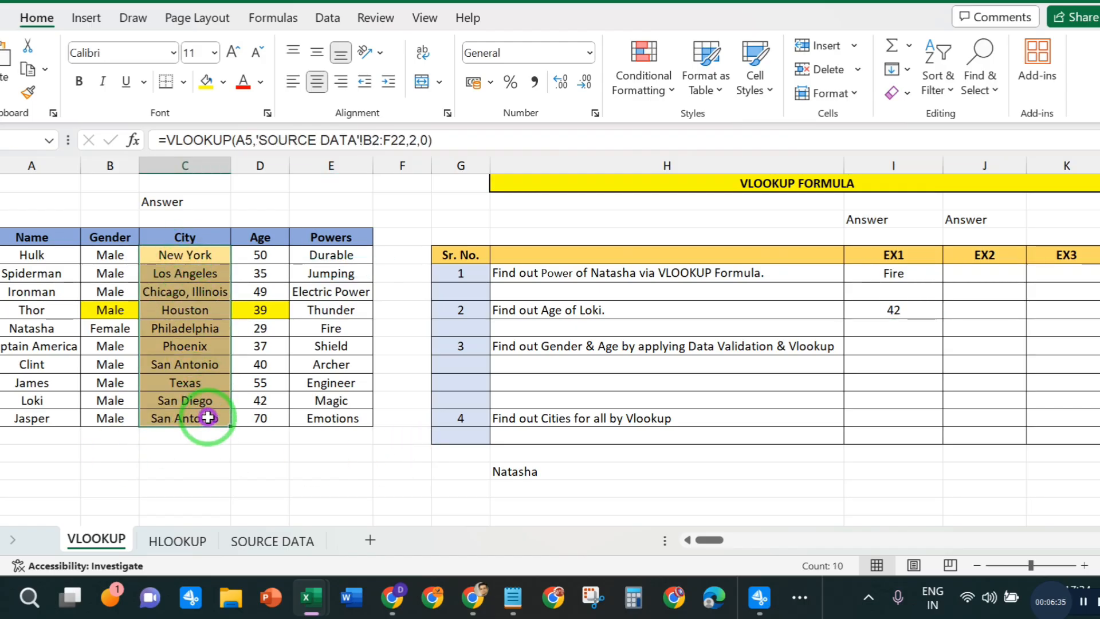
{"action": "key", "text": "Delete"}
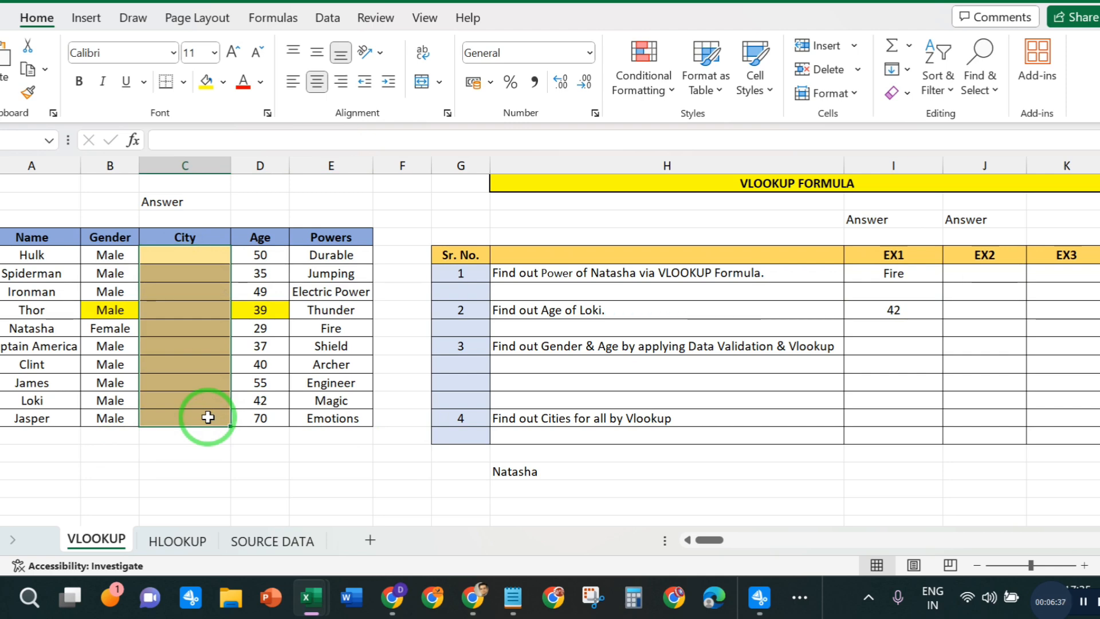
{"action": "left_click", "coordinate": [172, 308]}
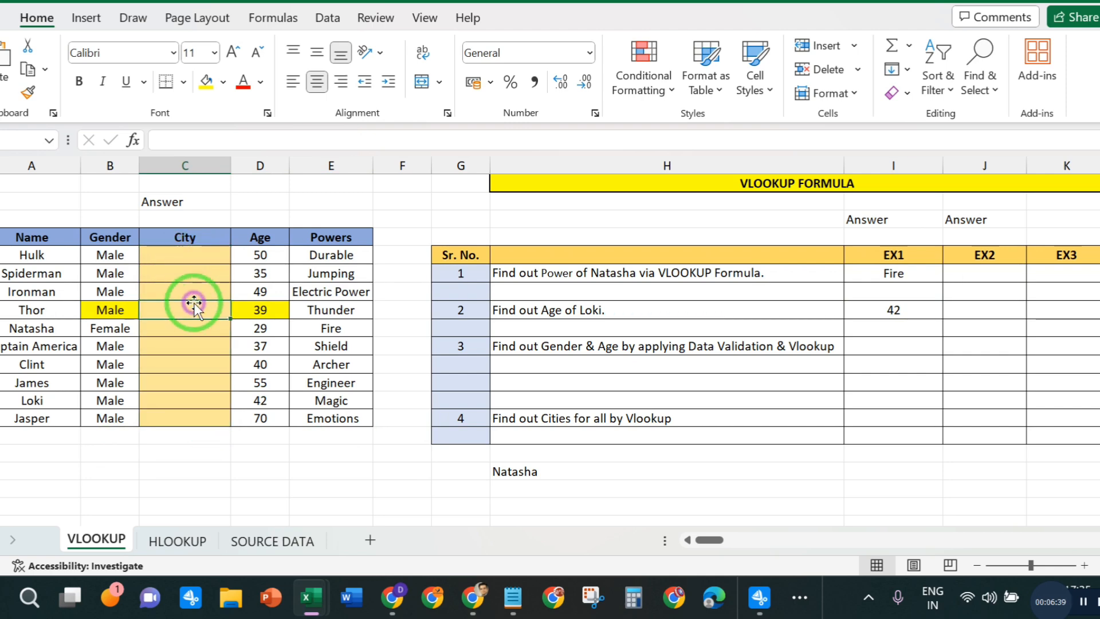
{"action": "left_click_drag", "start_coordinate": [185, 259], "coordinate": [191, 414]}
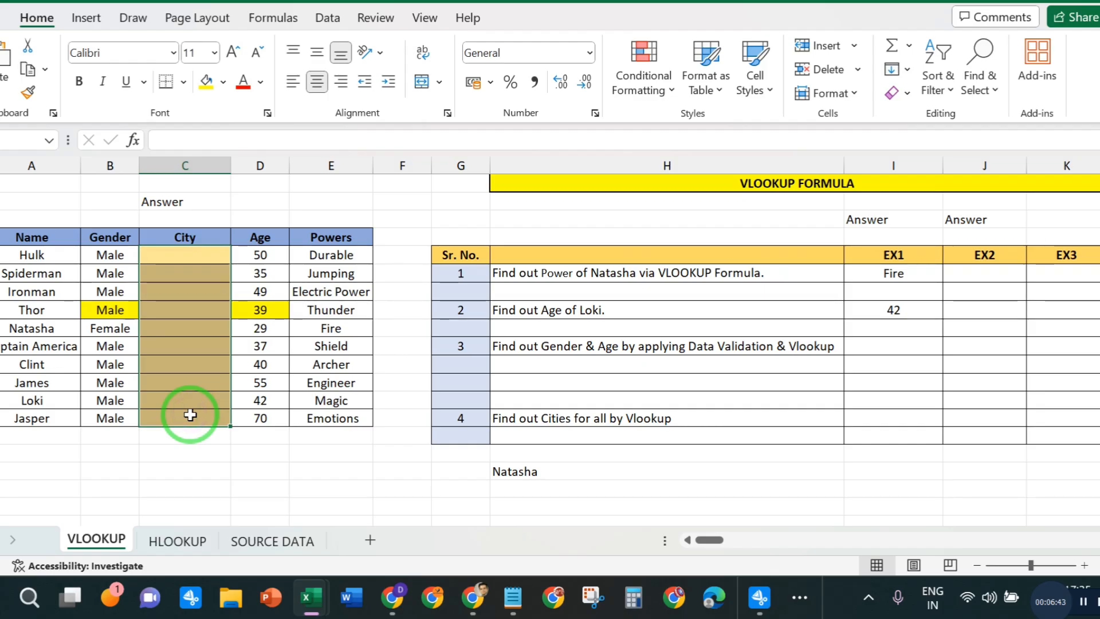
- Examine the City column on the SOURCE DATA sheet against the empty City cells on the VLOOKUP sheet
{"action": "left_click", "coordinate": [287, 538]}
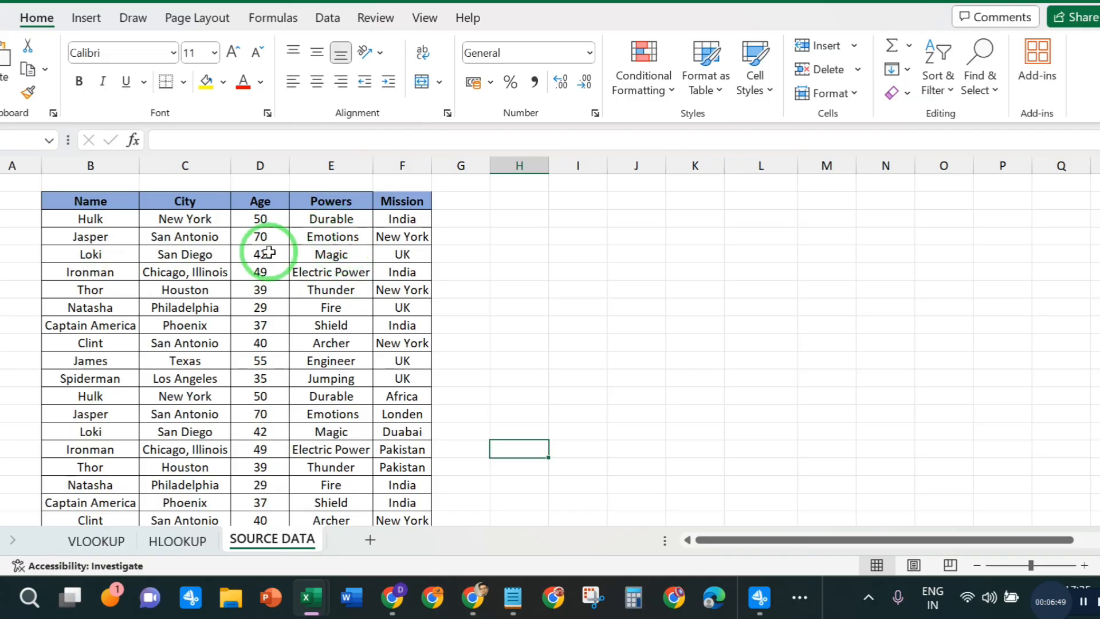
{"action": "left_click_drag", "start_coordinate": [147, 219], "coordinate": [197, 444]}
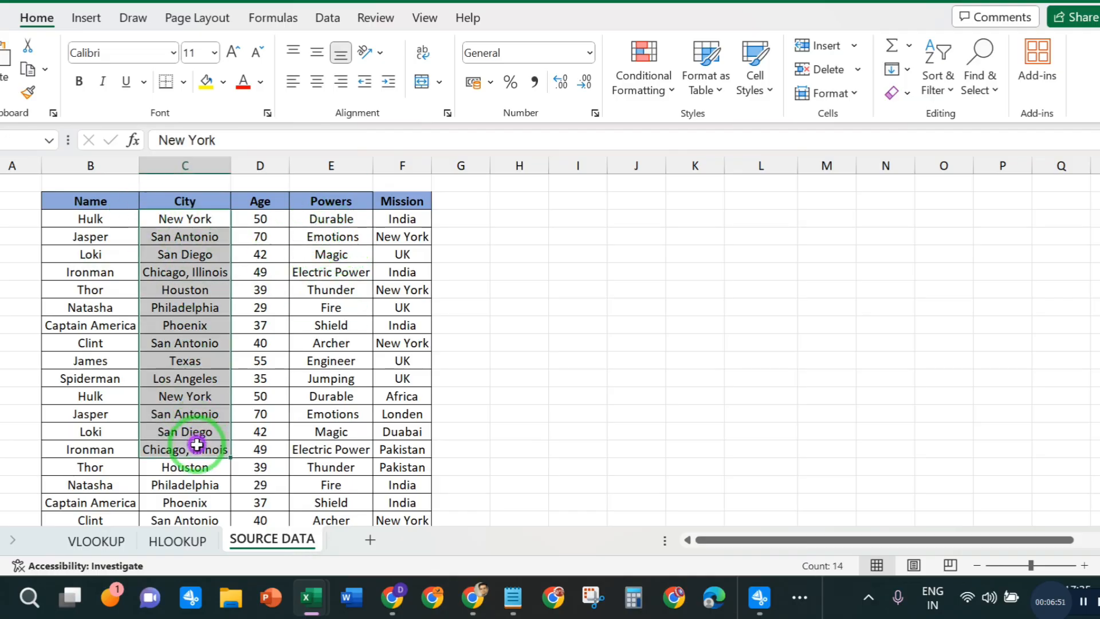
{"action": "left_click", "coordinate": [192, 411]}
{"action": "left_click", "coordinate": [96, 540]}
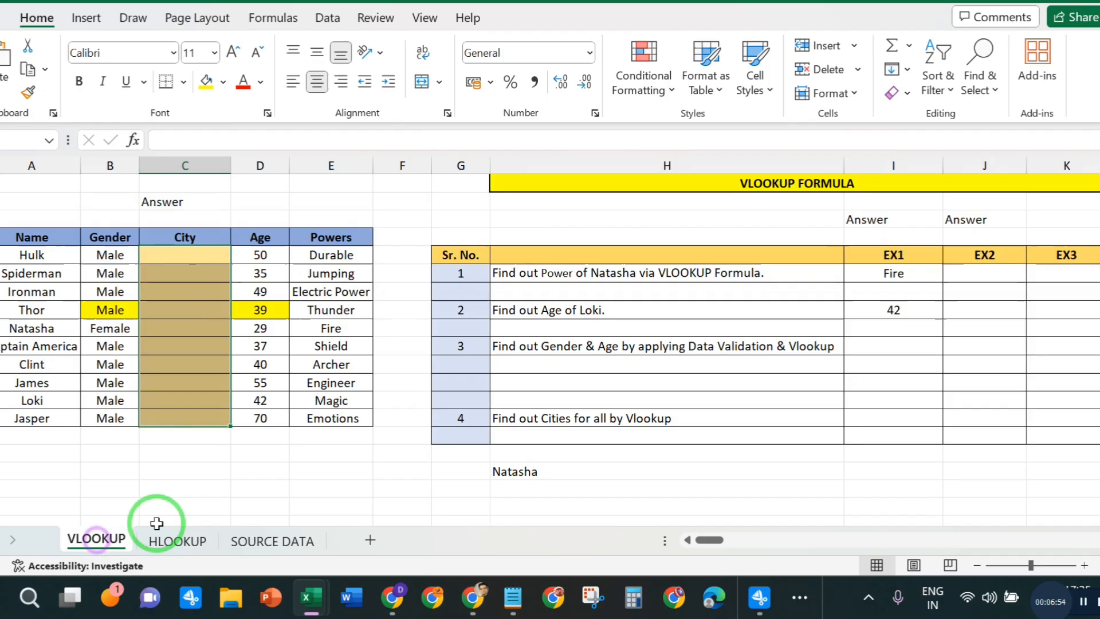
{"action": "left_click", "coordinate": [269, 540]}
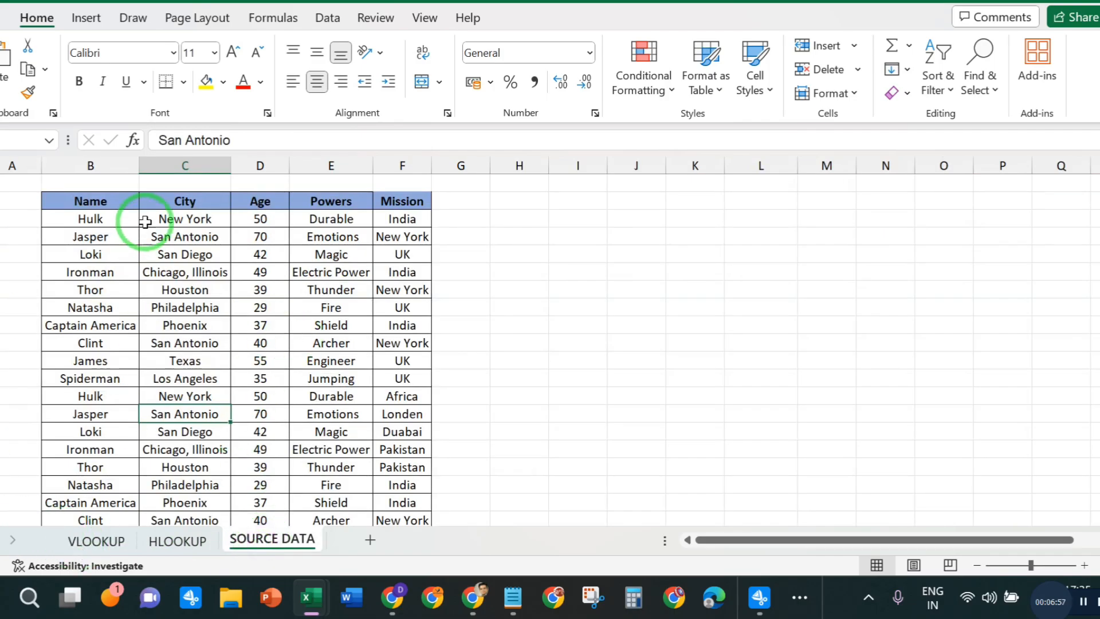
{"action": "left_click", "coordinate": [184, 166]}
{"action": "left_click", "coordinate": [181, 412]}
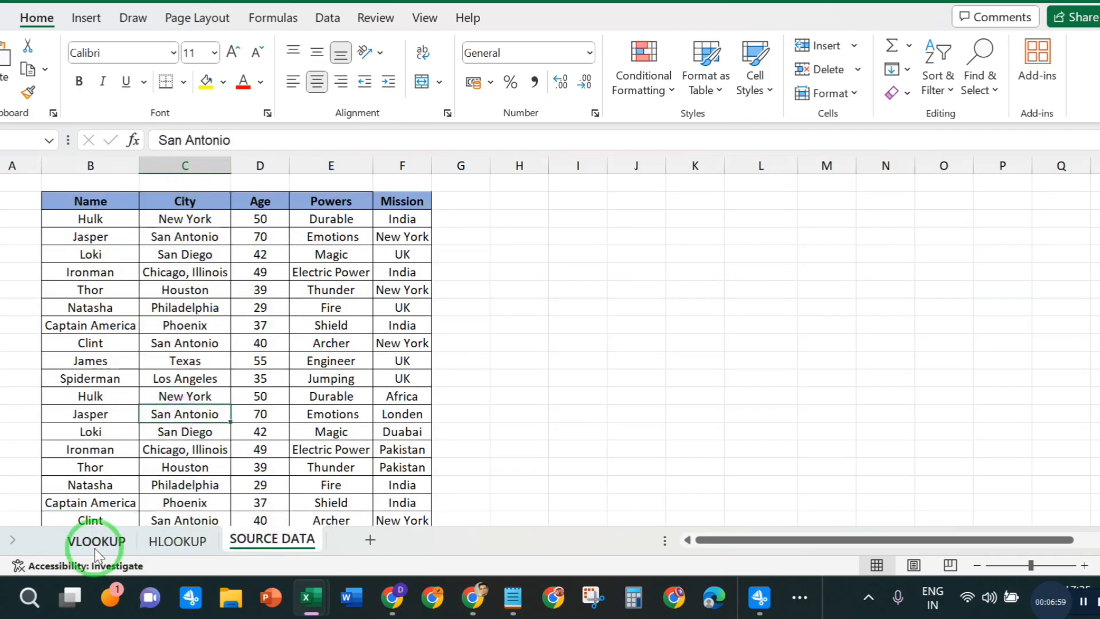
{"action": "left_click", "coordinate": [86, 539]}
{"action": "left_click_drag", "start_coordinate": [179, 250], "coordinate": [181, 406]}
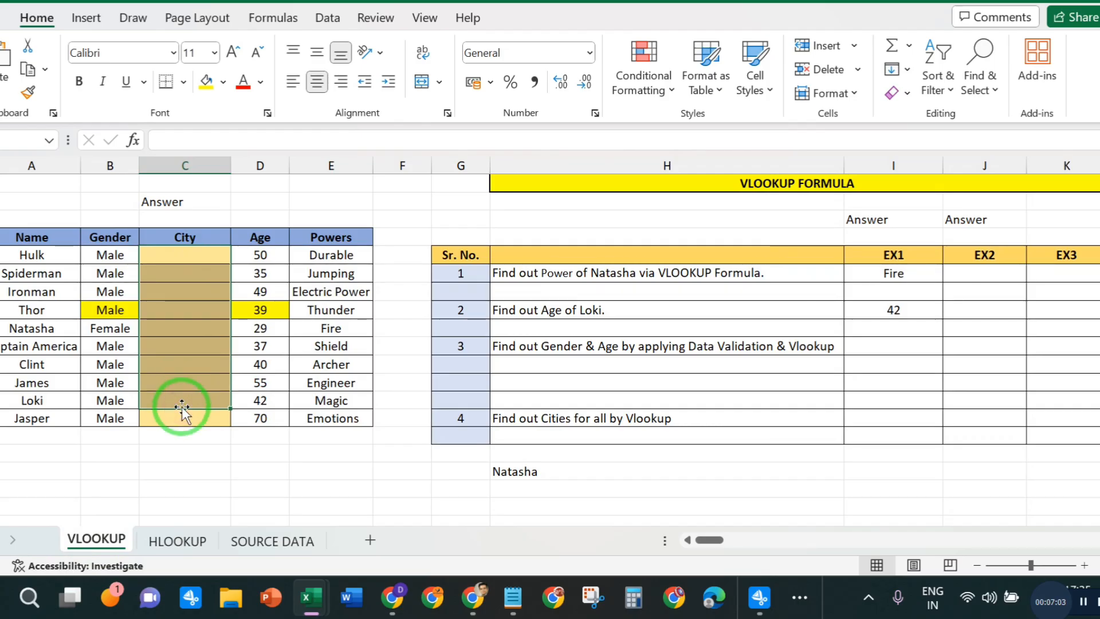
- Compare the order of the character names on the VLOOKUP sheet with the names on the SOURCE DATA sheet
{"action": "left_click", "coordinate": [33, 256]}
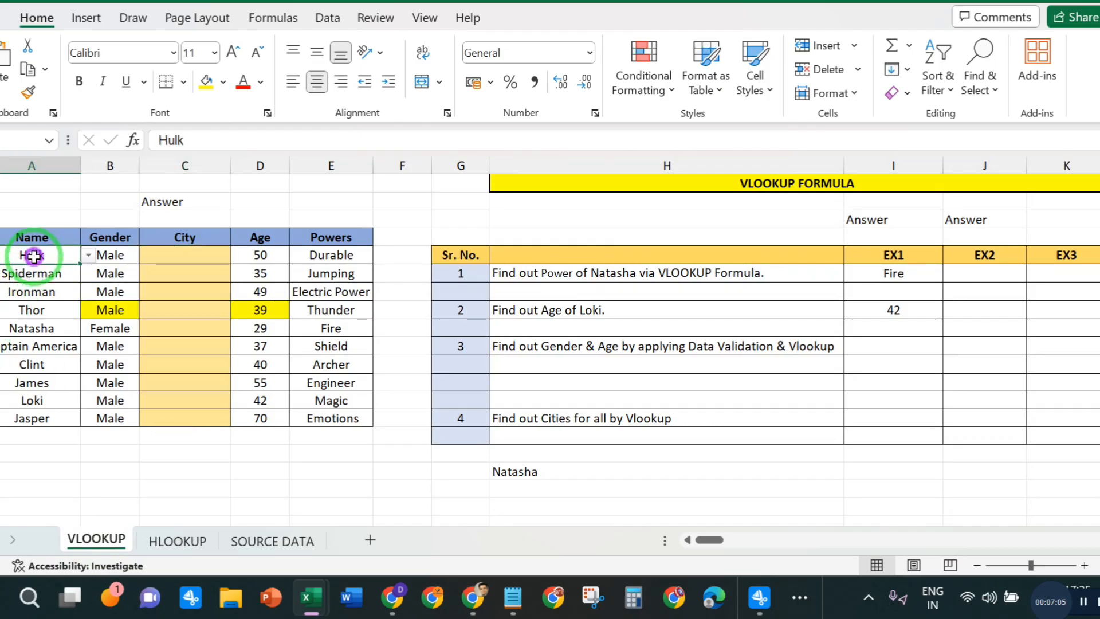
{"action": "left_click", "coordinate": [241, 540]}
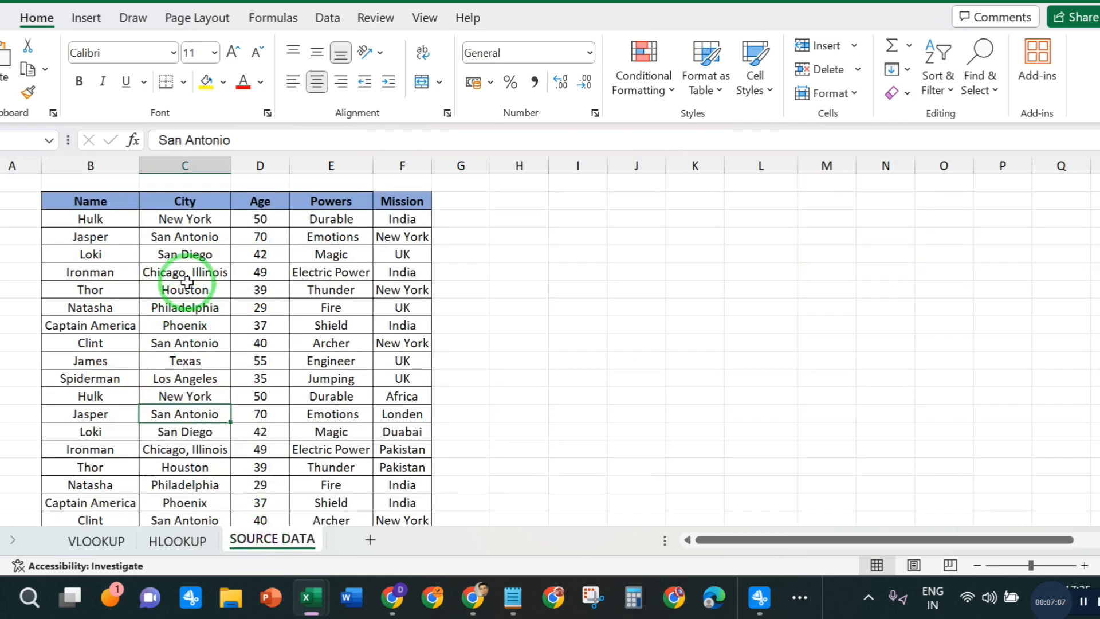
{"action": "left_click", "coordinate": [89, 221]}
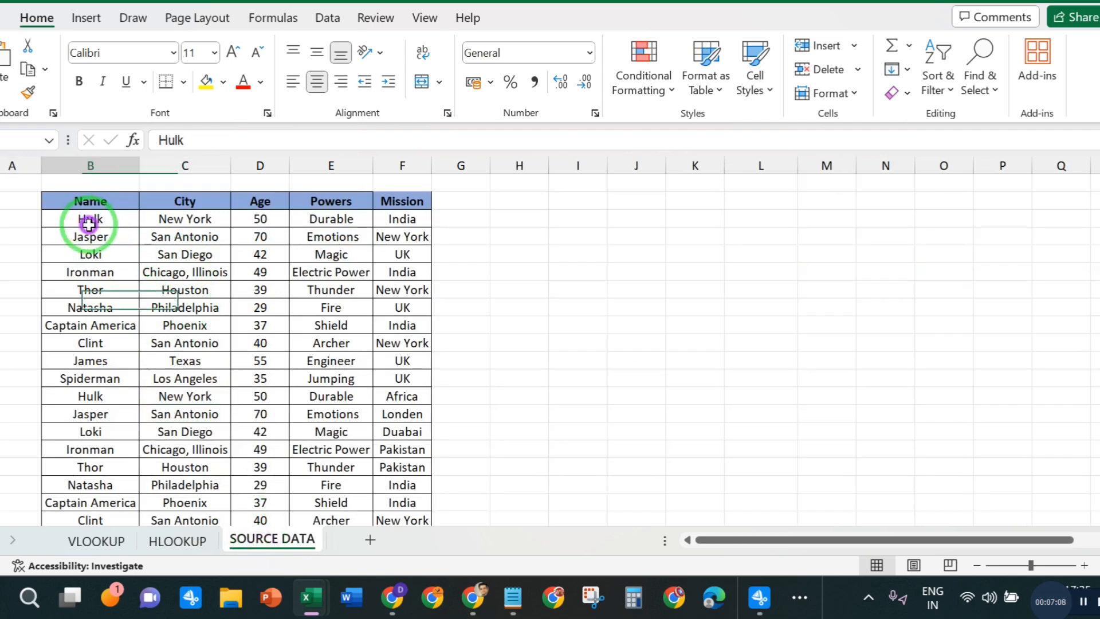
{"action": "left_click", "coordinate": [97, 542]}
{"action": "left_click", "coordinate": [266, 539]}
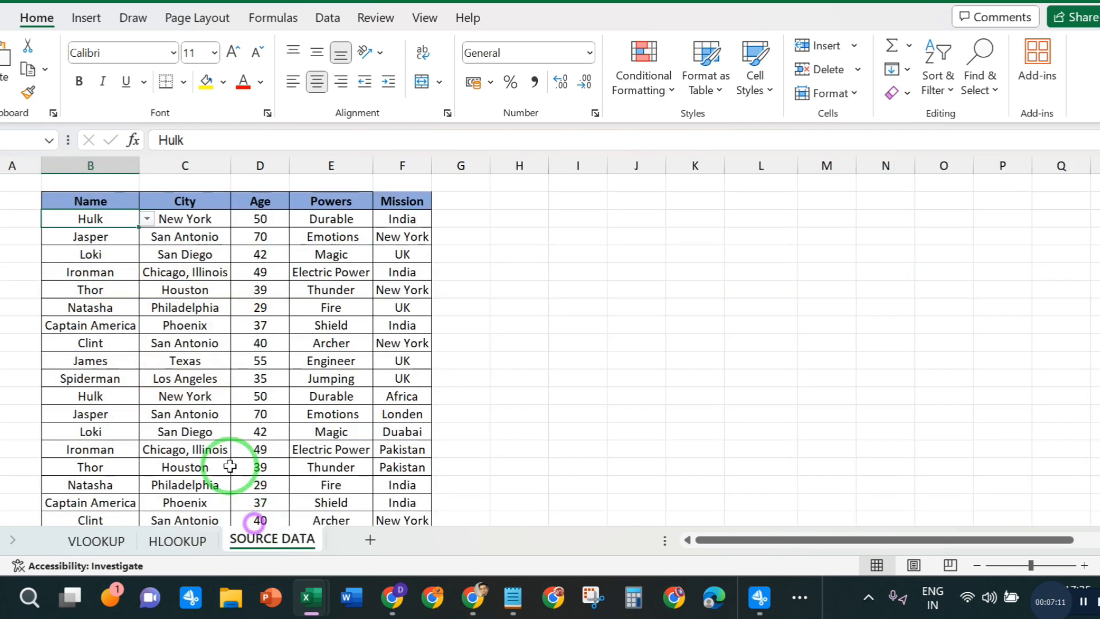
{"action": "left_click", "coordinate": [91, 238]}
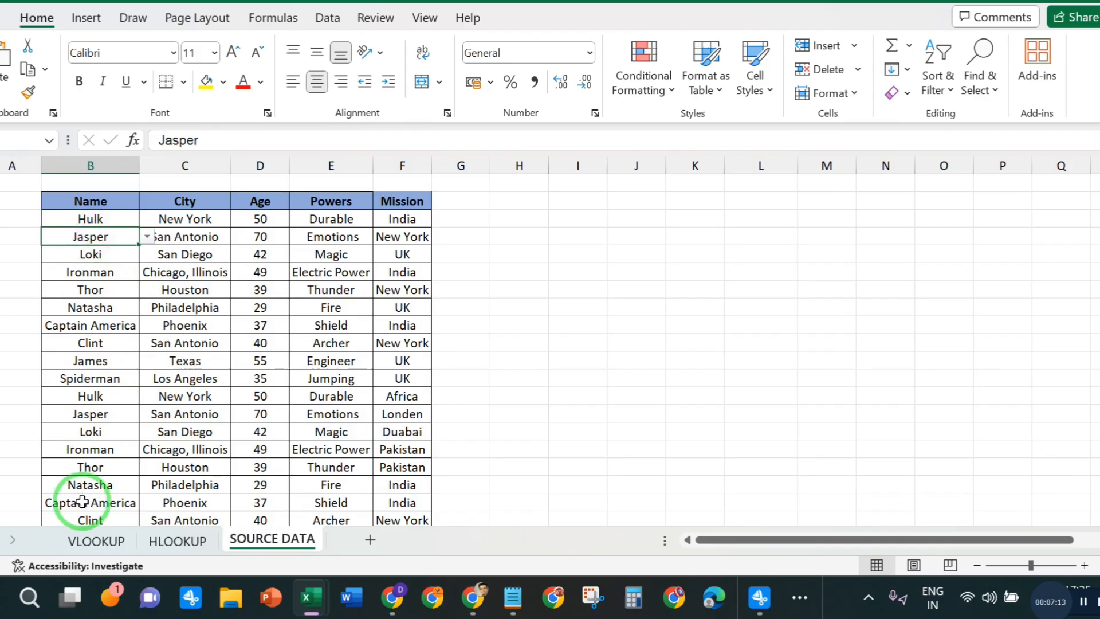
{"action": "left_click", "coordinate": [96, 540]}
{"action": "left_click", "coordinate": [32, 274]}
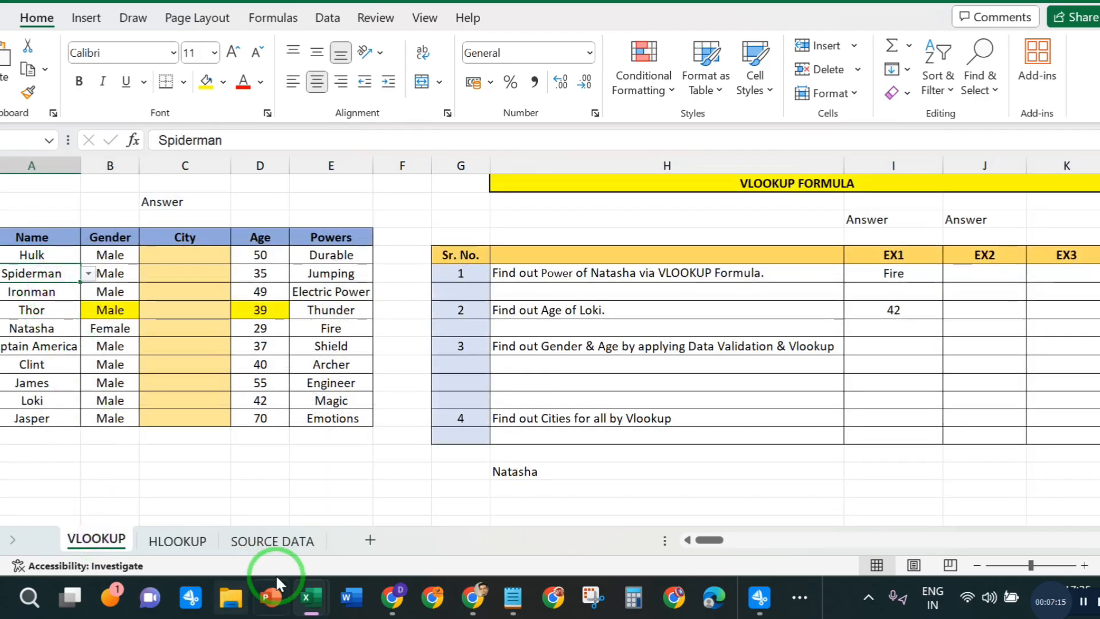
{"action": "left_click", "coordinate": [274, 540]}
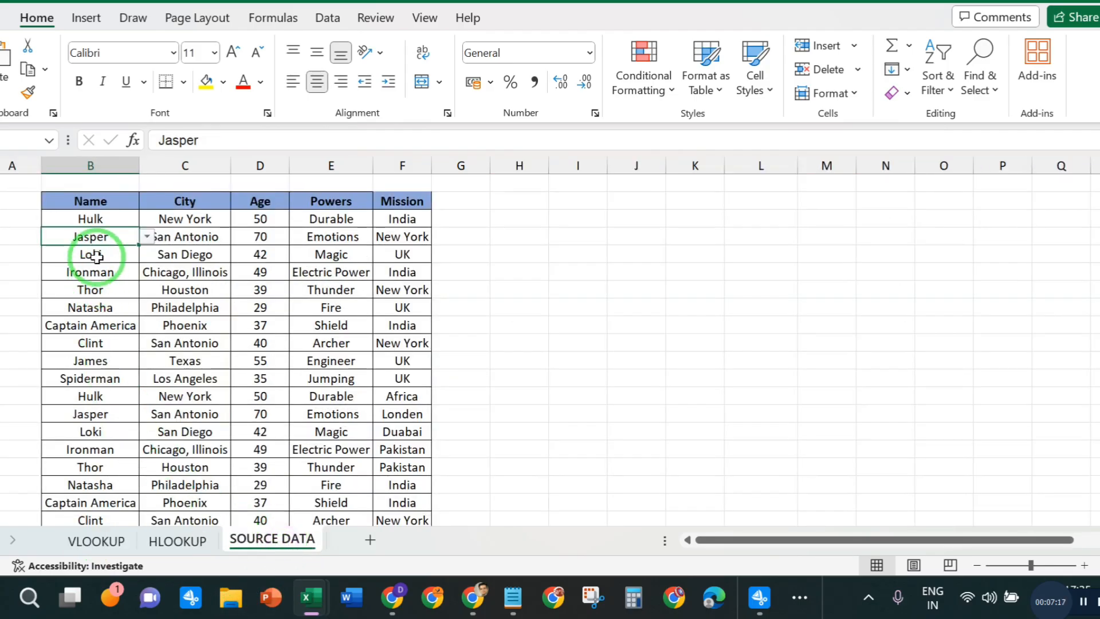
{"action": "left_click", "coordinate": [92, 255]}
{"action": "left_click", "coordinate": [90, 271]}
{"action": "left_click", "coordinate": [90, 290]}
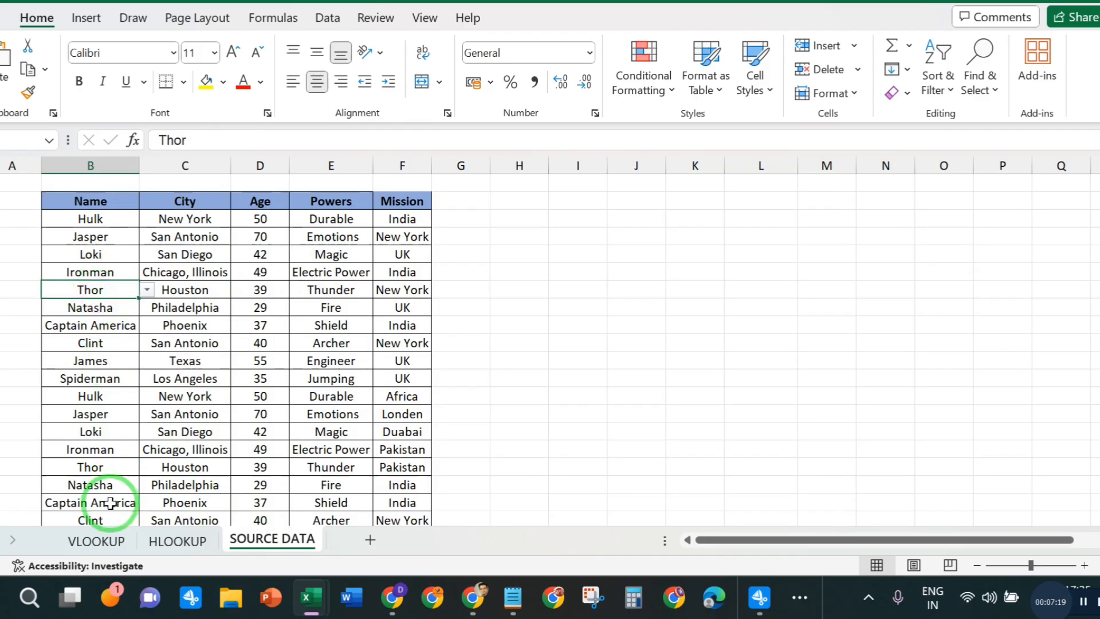
{"action": "left_click", "coordinate": [97, 540]}
{"action": "left_click", "coordinate": [37, 294]}
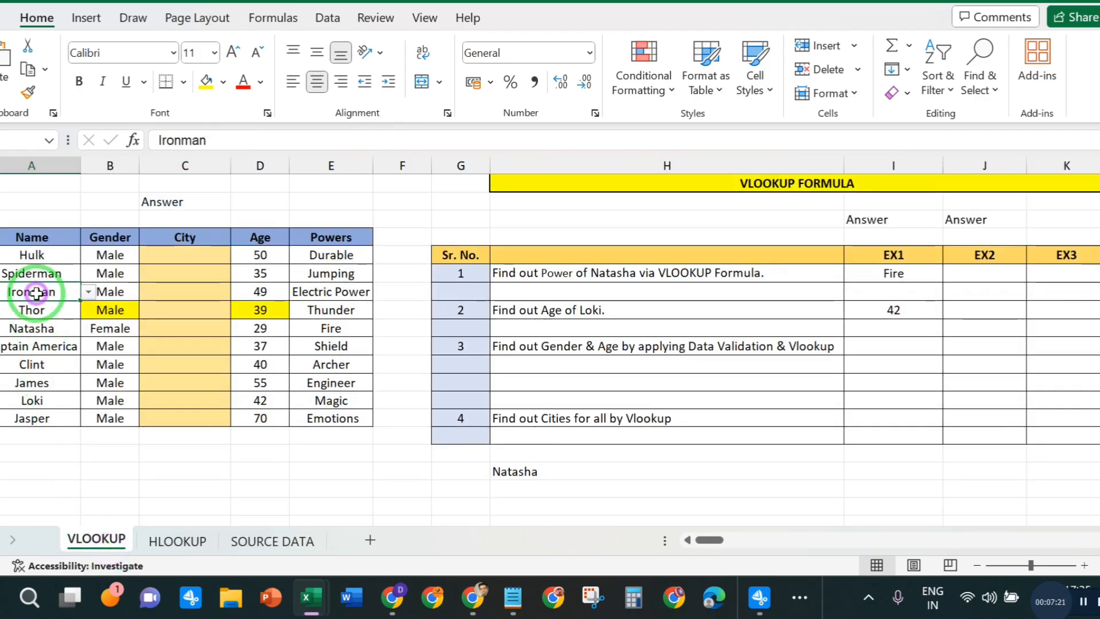
{"action": "left_click", "coordinate": [34, 310]}
{"action": "left_click", "coordinate": [38, 328]}
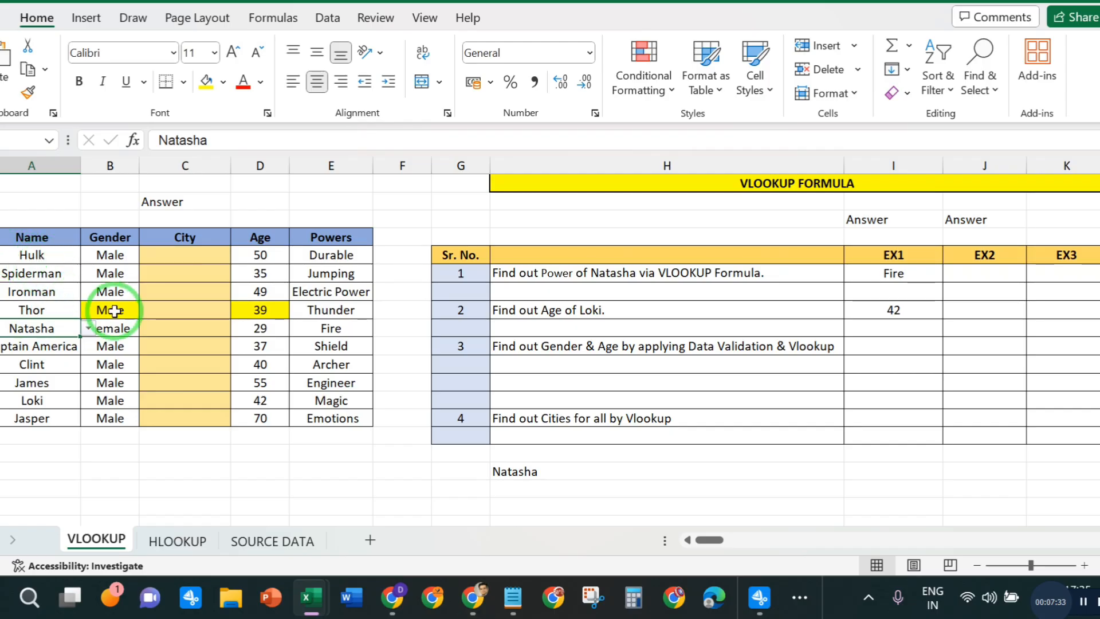
- Start a VLOOKUP formula in Hulk's City cell C5 with his name cell A5 as the lookup value
{"action": "left_click", "coordinate": [177, 382]}
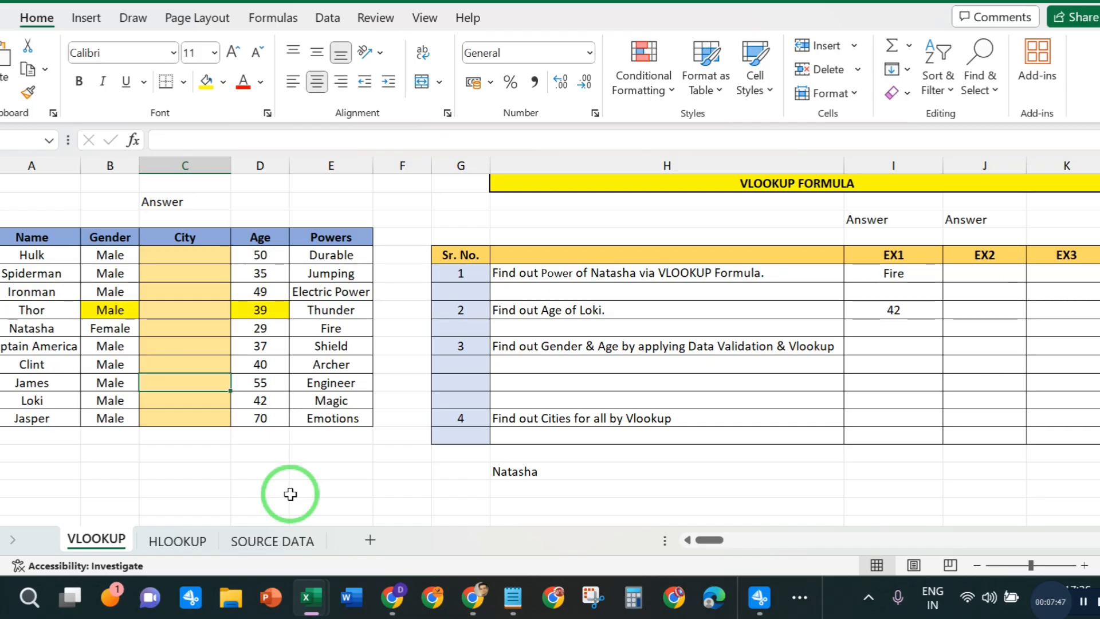
{"action": "left_click", "coordinate": [169, 237]}
{"action": "left_click", "coordinate": [172, 258]}
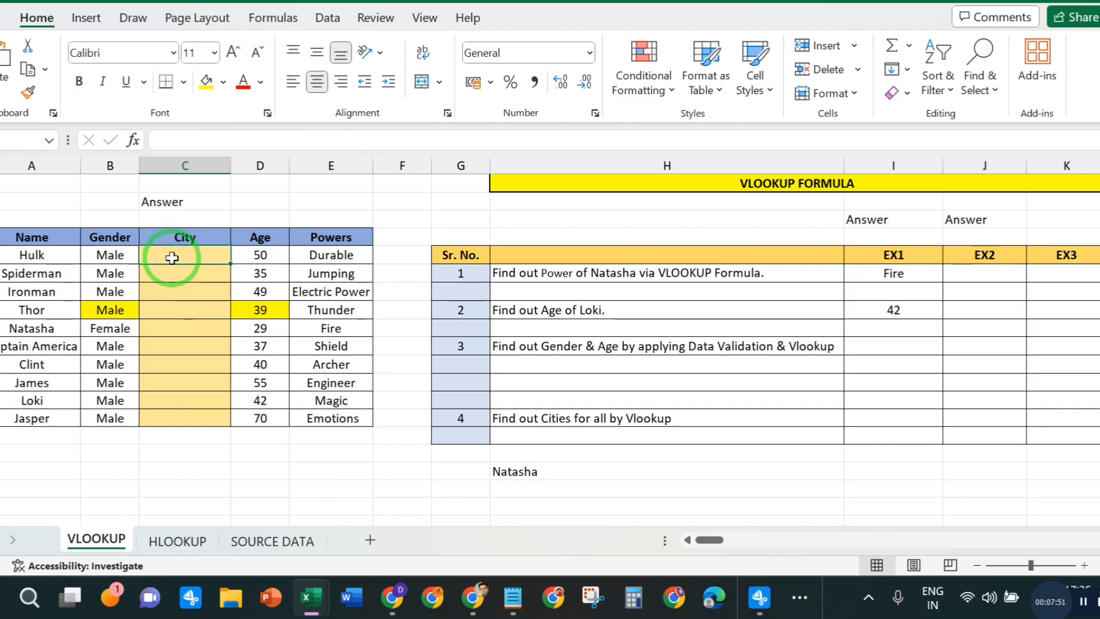
{"action": "type", "text": "="}
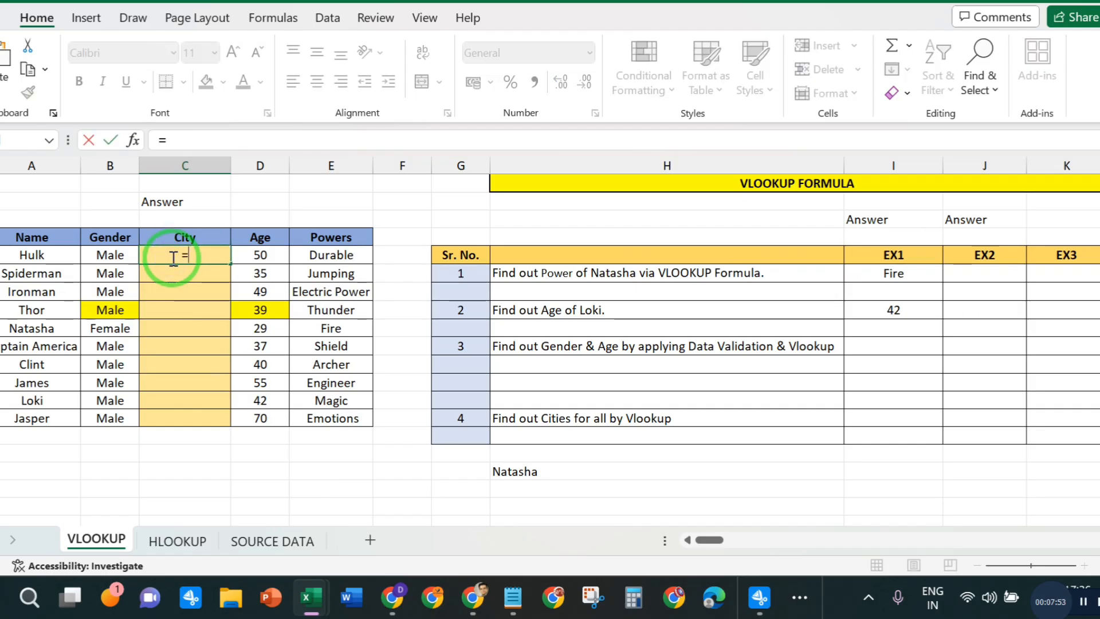
{"action": "type", "text": "VLO"}
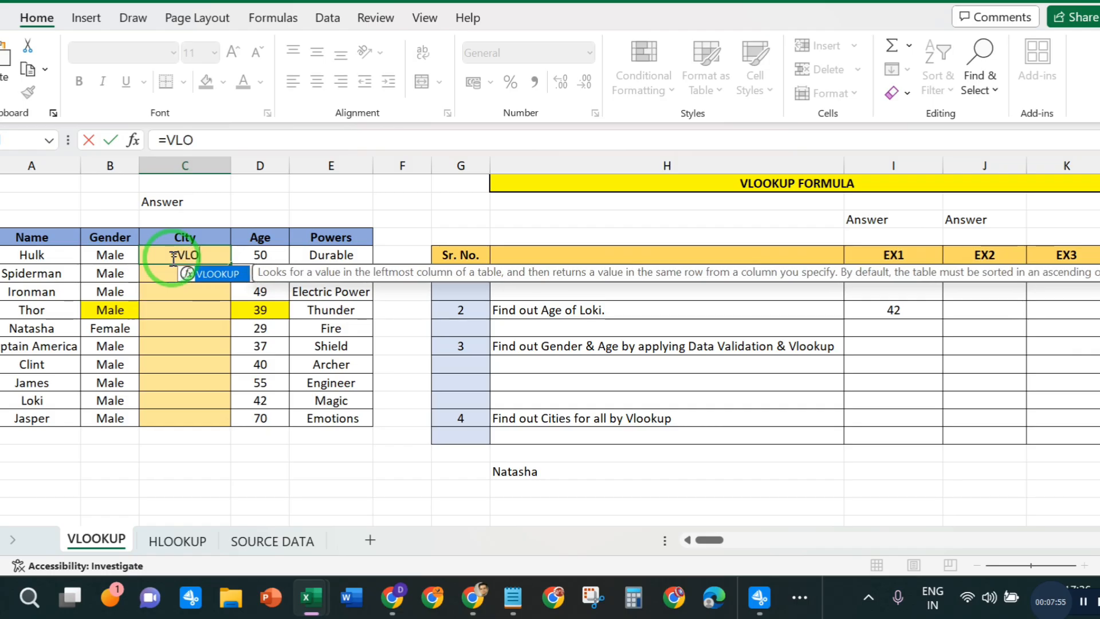
{"action": "key", "text": "Tab"}
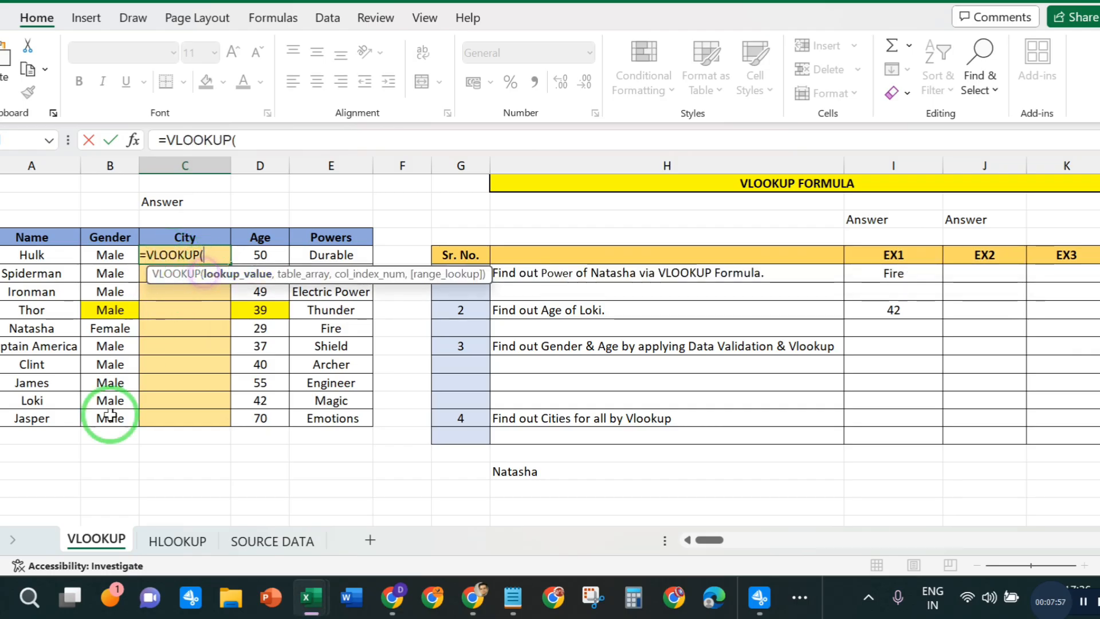
{"action": "left_click", "coordinate": [256, 140]}
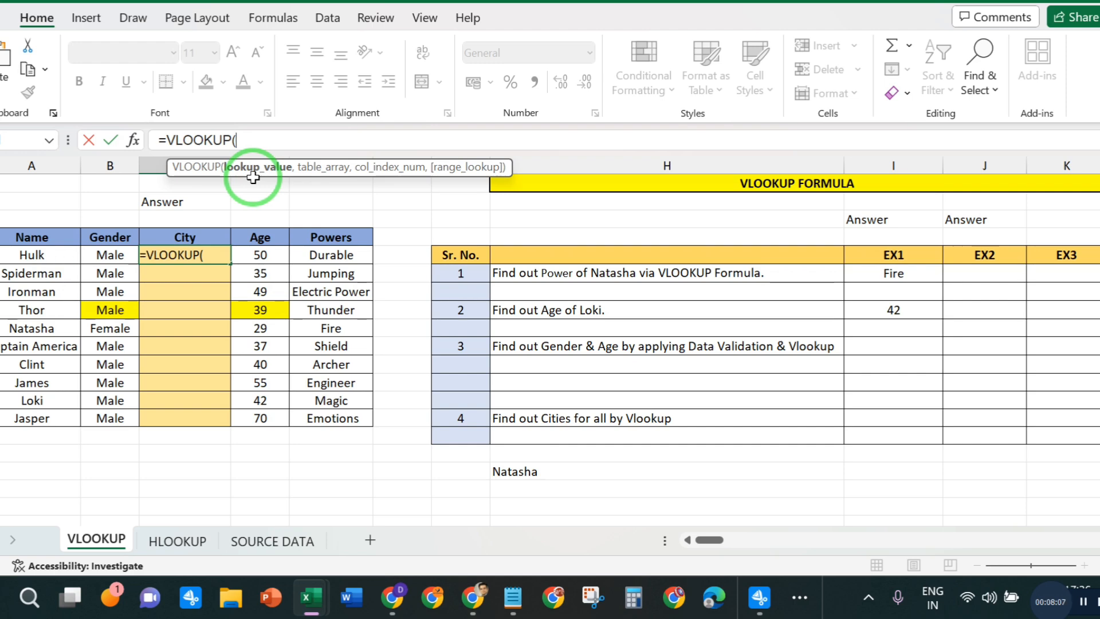
{"action": "left_click", "coordinate": [35, 255]}
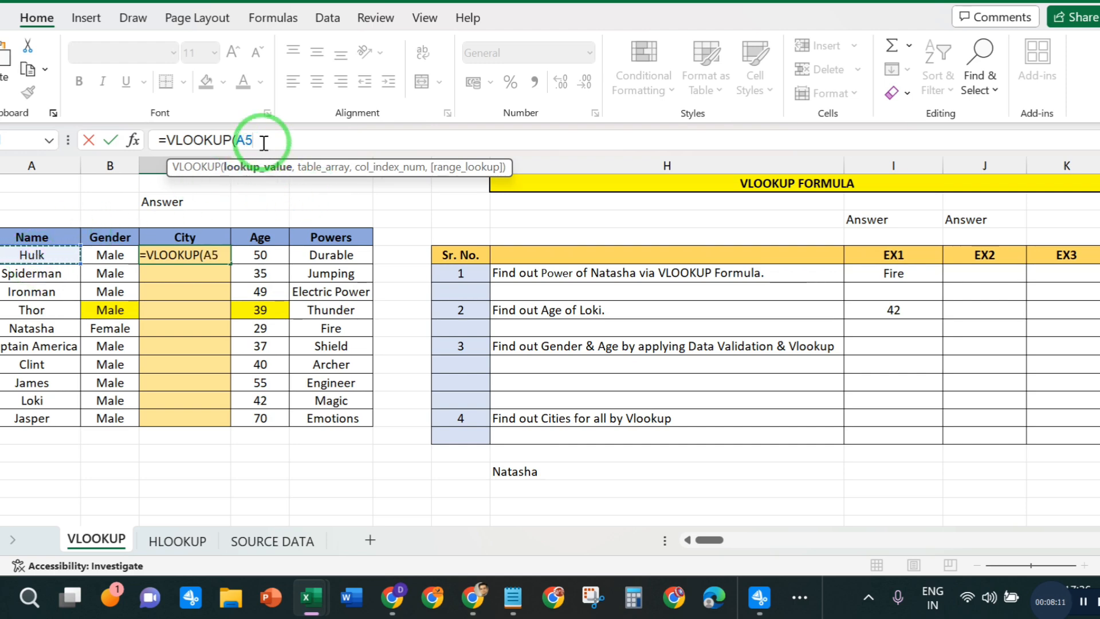
{"action": "type", "text": ","}
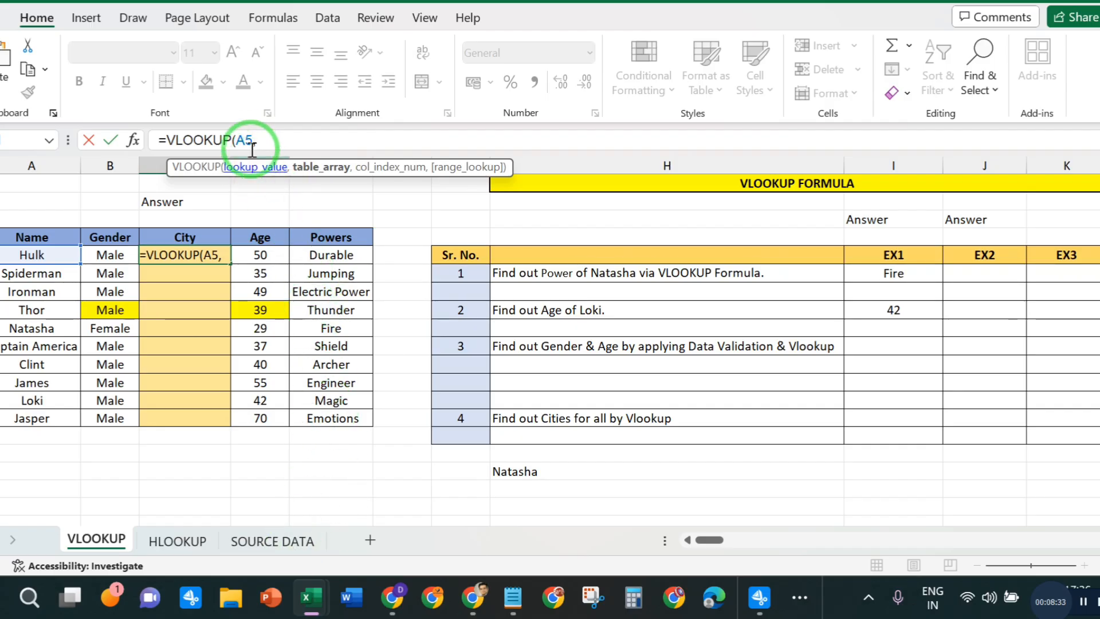
- Set the table array of Hulk's City formula to B2:F22 on the SOURCE DATA sheet
{"action": "left_click", "coordinate": [290, 549]}
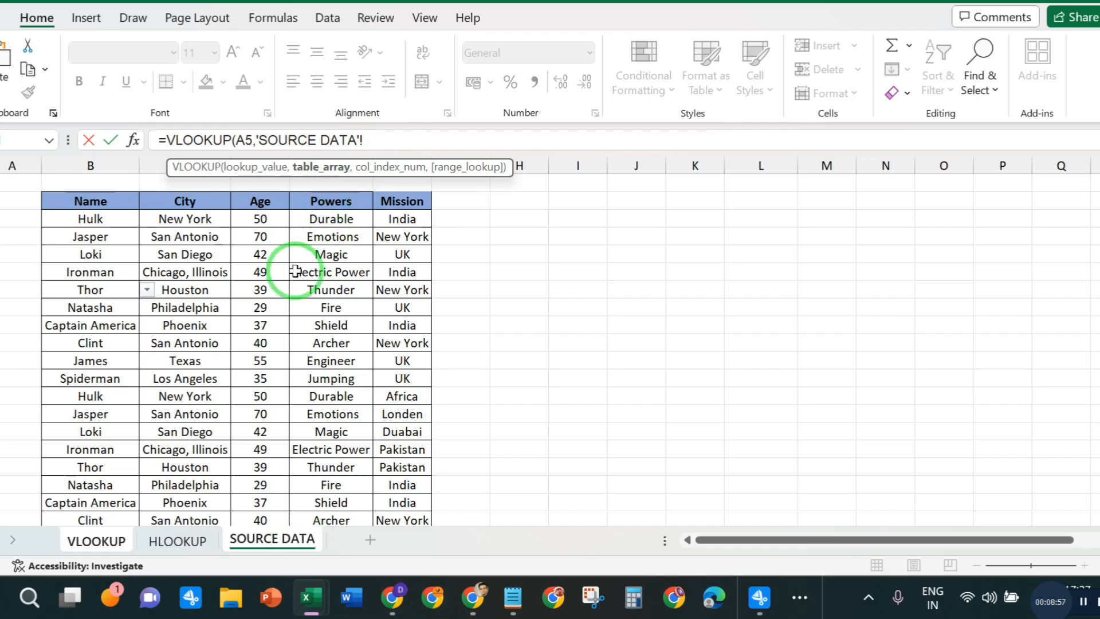
{"action": "left_click_drag", "start_coordinate": [78, 204], "coordinate": [417, 483]}
{"action": "left_click", "coordinate": [418, 136]}
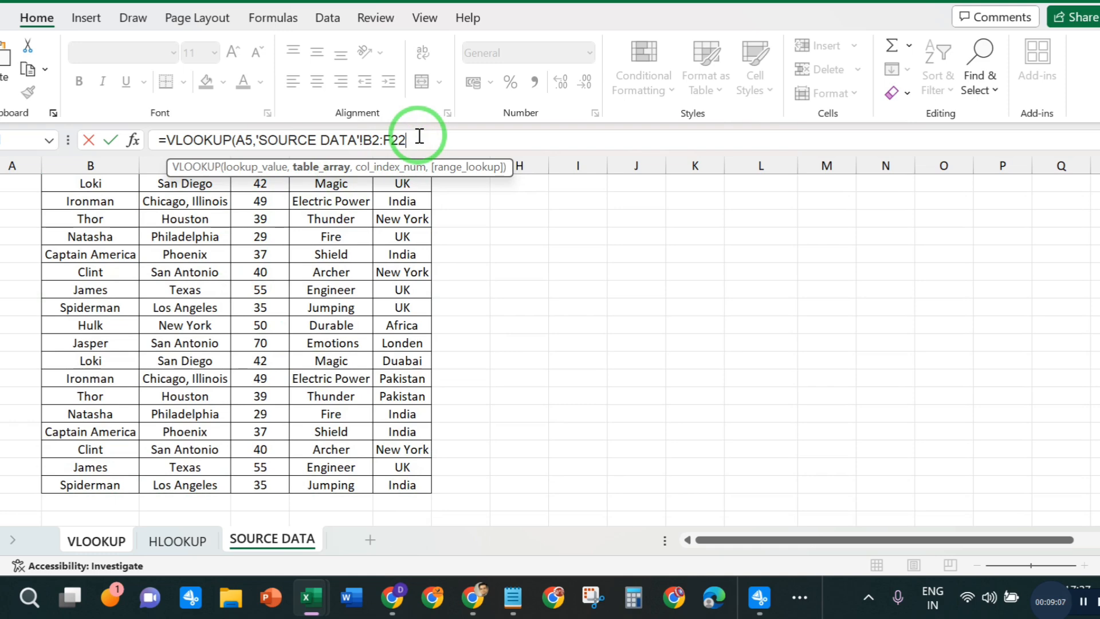
{"action": "type", "text": ","}
- Complete Hulk's City formula with column index 02 and range lookup 0 for an exact match
{"action": "scroll", "coordinate": [588, 276], "scroll_direction": "up", "scroll_amount": 2}
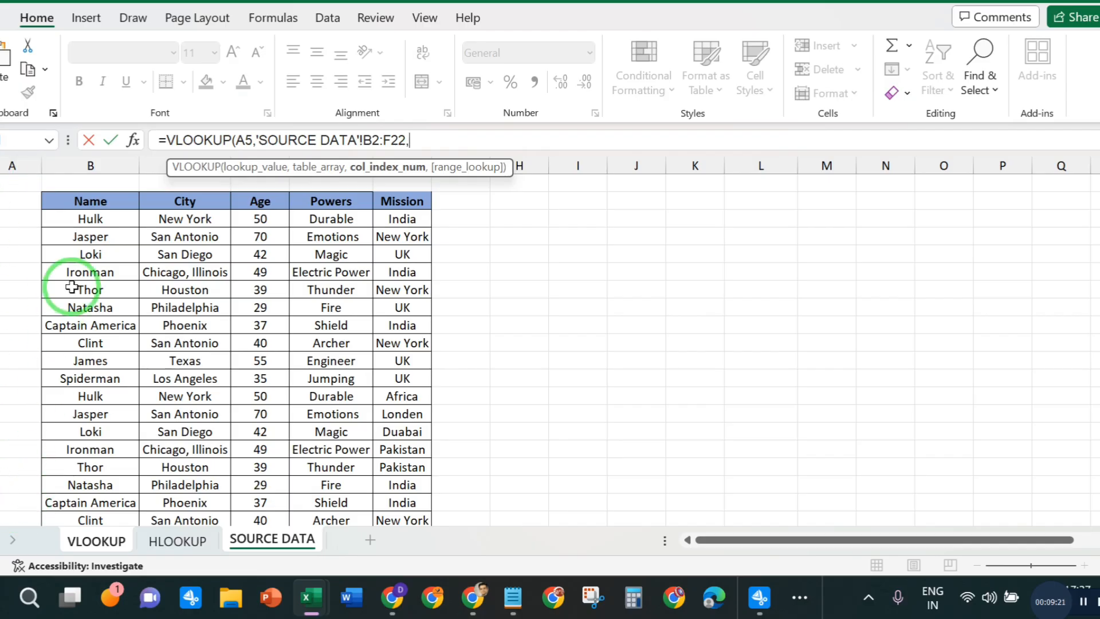
{"action": "left_click", "coordinate": [434, 138]}
{"action": "type", "text": "02"}
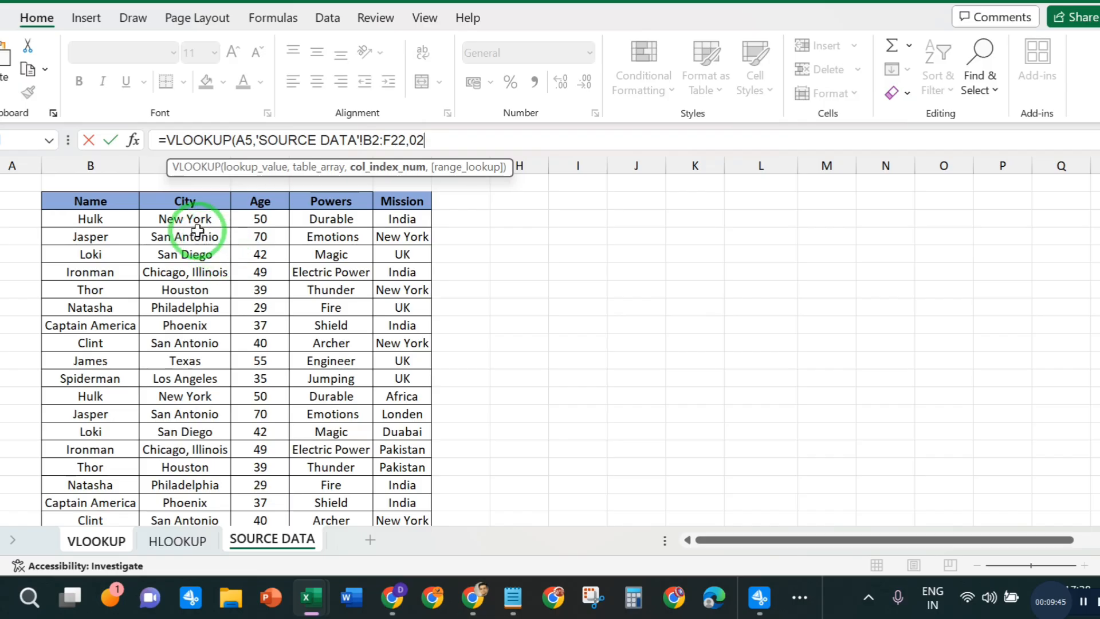
{"action": "type", "text": ",0)"}
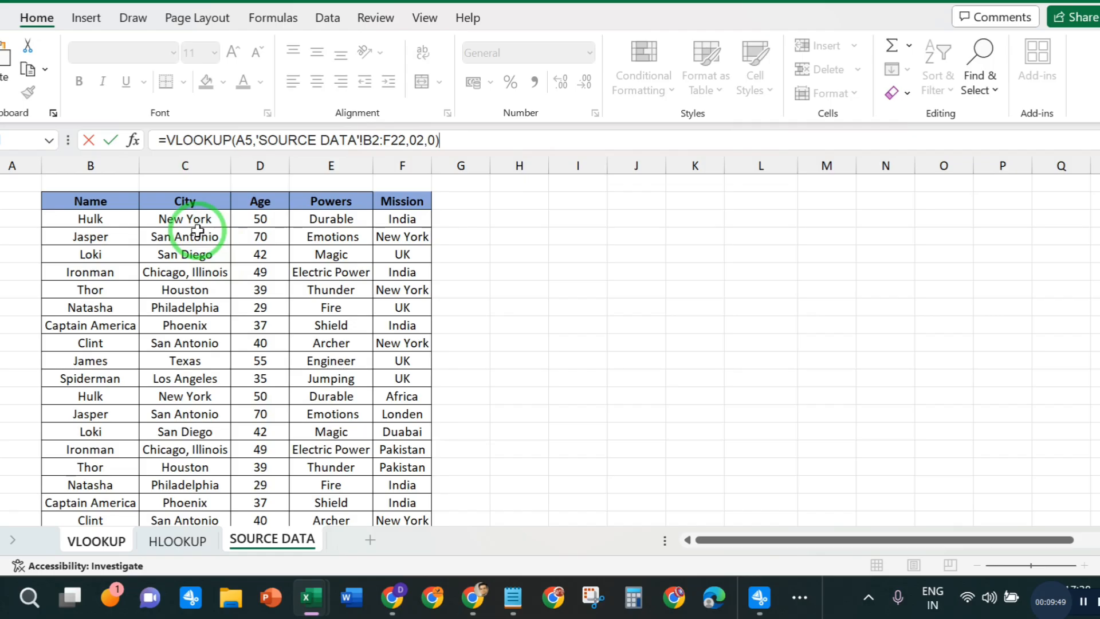
{"action": "key", "text": "Return"}
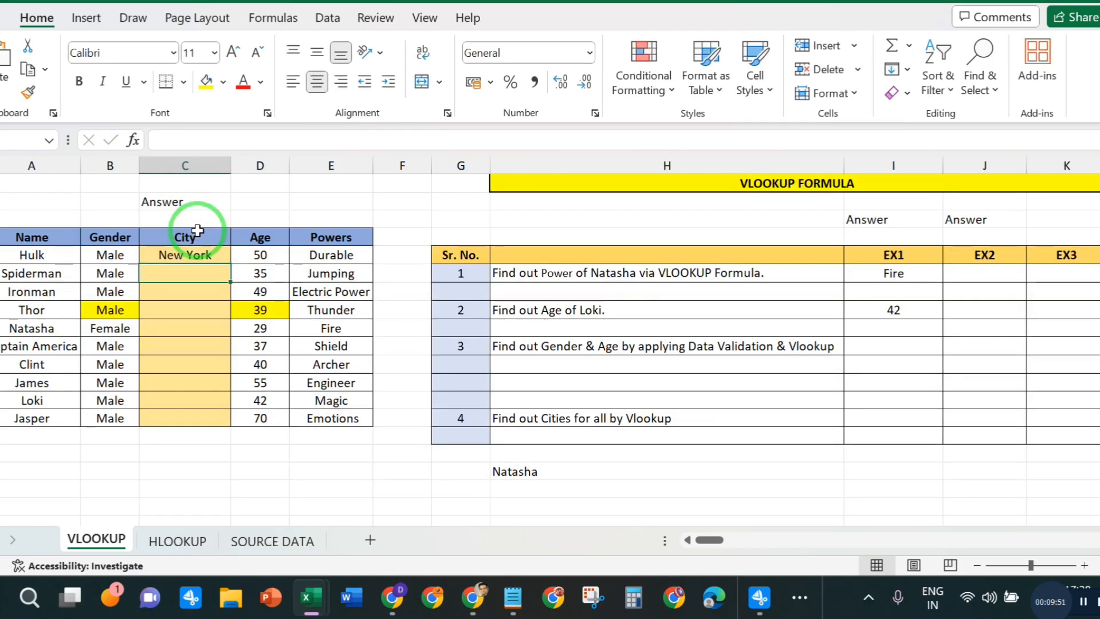
{"action": "left_click", "coordinate": [201, 254]}
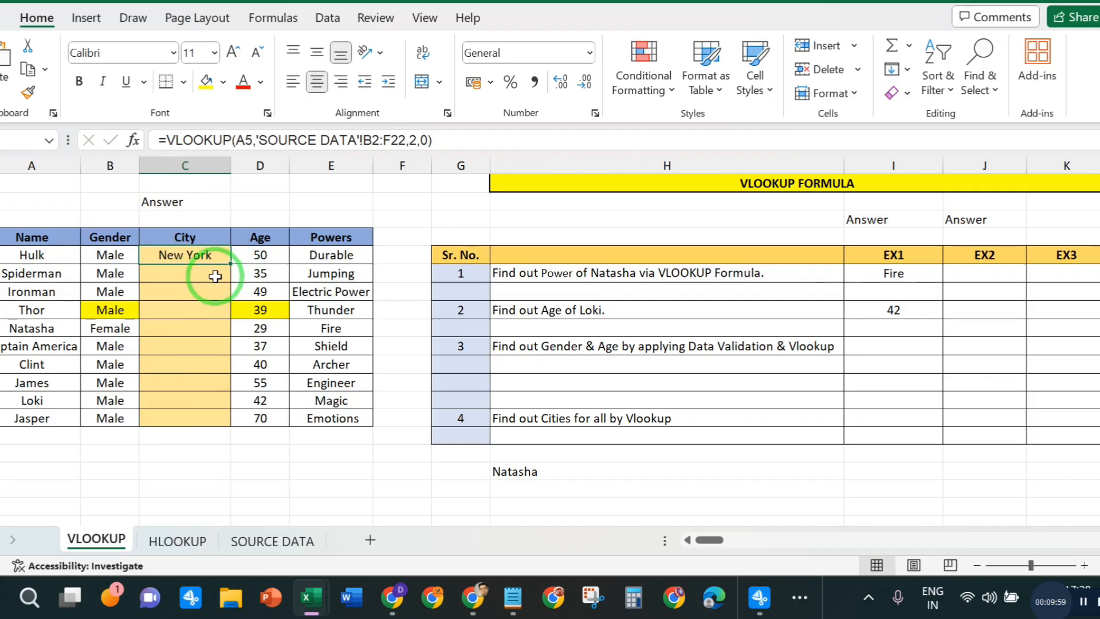
- Start a VLOOKUP formula in Spiderman's City cell C6 with his name cell A6 as the lookup value
{"action": "left_click", "coordinate": [196, 275]}
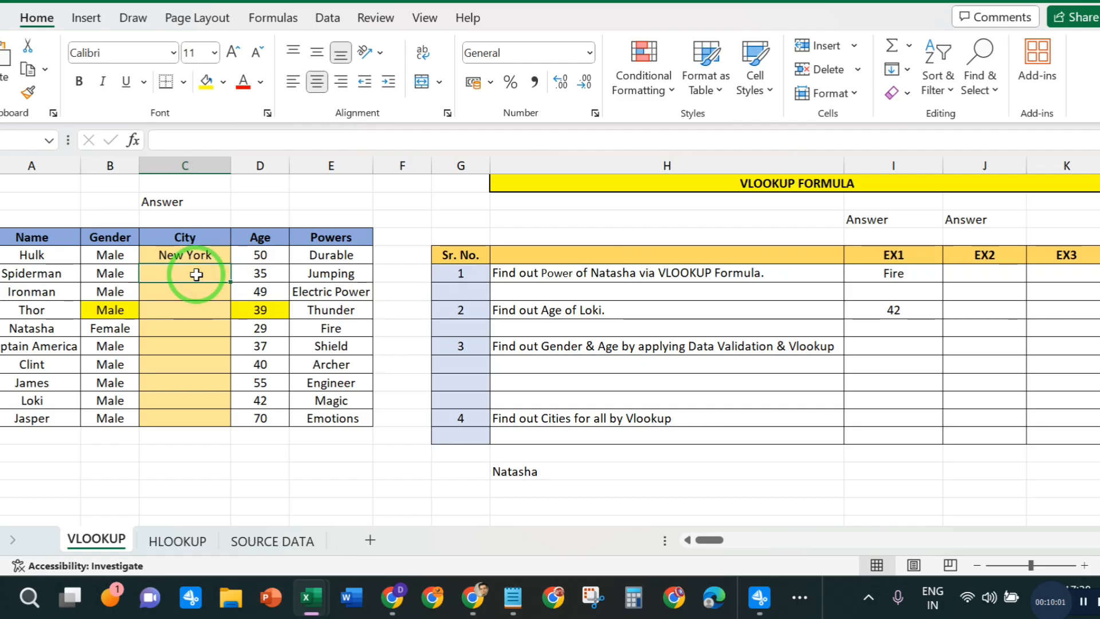
{"action": "type", "text": "=VLO"}
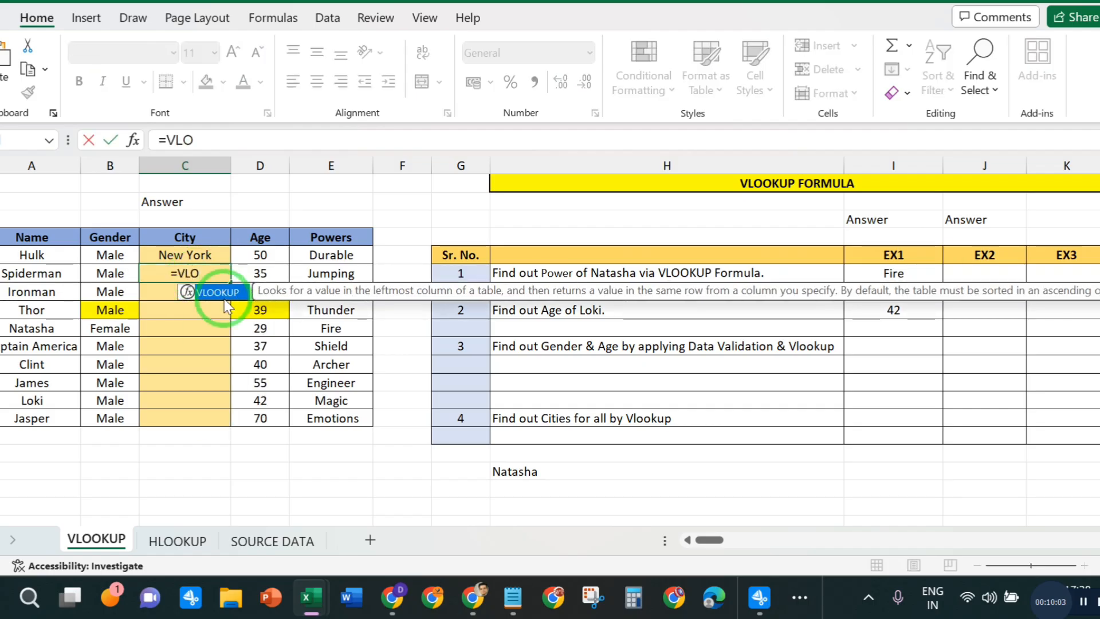
{"action": "double_click", "coordinate": [223, 295]}
{"action": "left_click", "coordinate": [13, 273]}
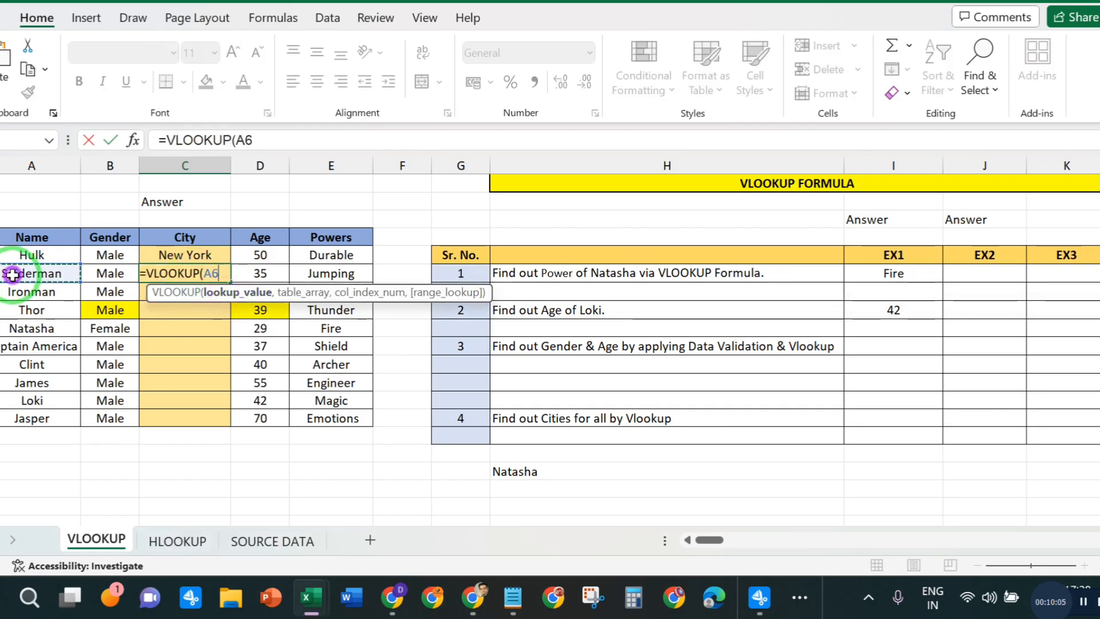
{"action": "type", "text": ","}
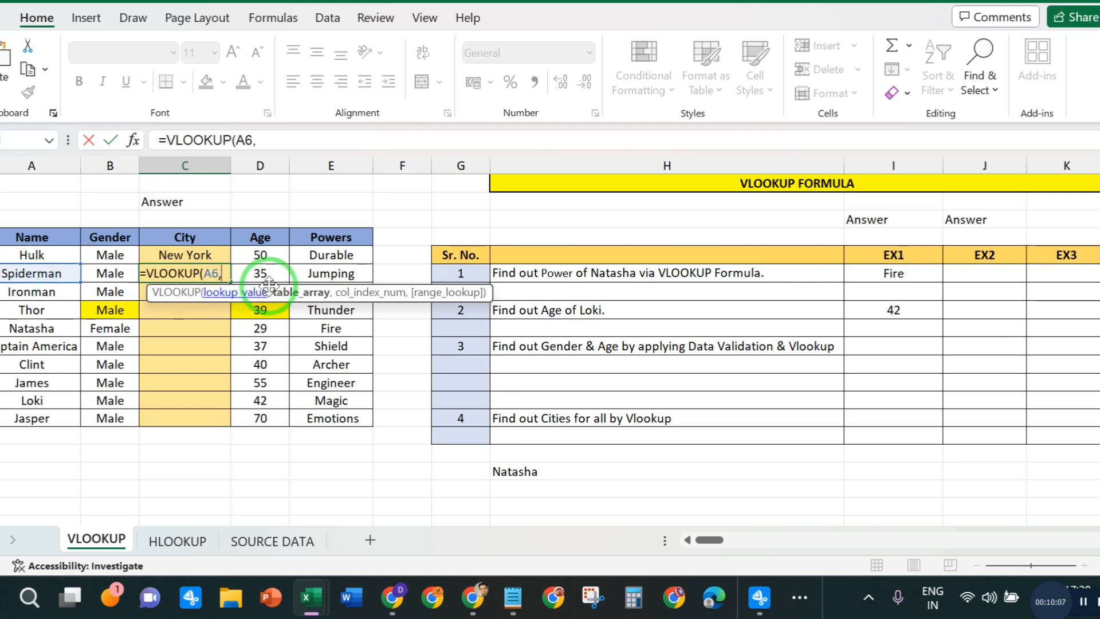
- Complete Spiderman's City formula with table array B2:F22 on the SOURCE DATA sheet, column index 02 and range lookup 0
{"action": "left_click", "coordinate": [261, 540]}
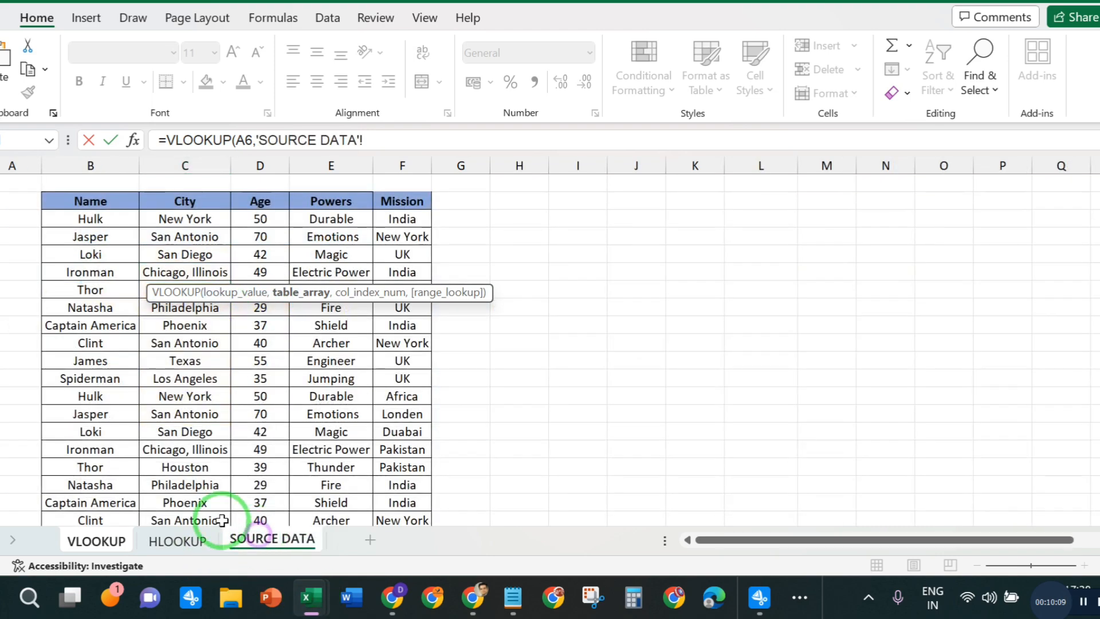
{"action": "left_click_drag", "start_coordinate": [86, 203], "coordinate": [403, 446]}
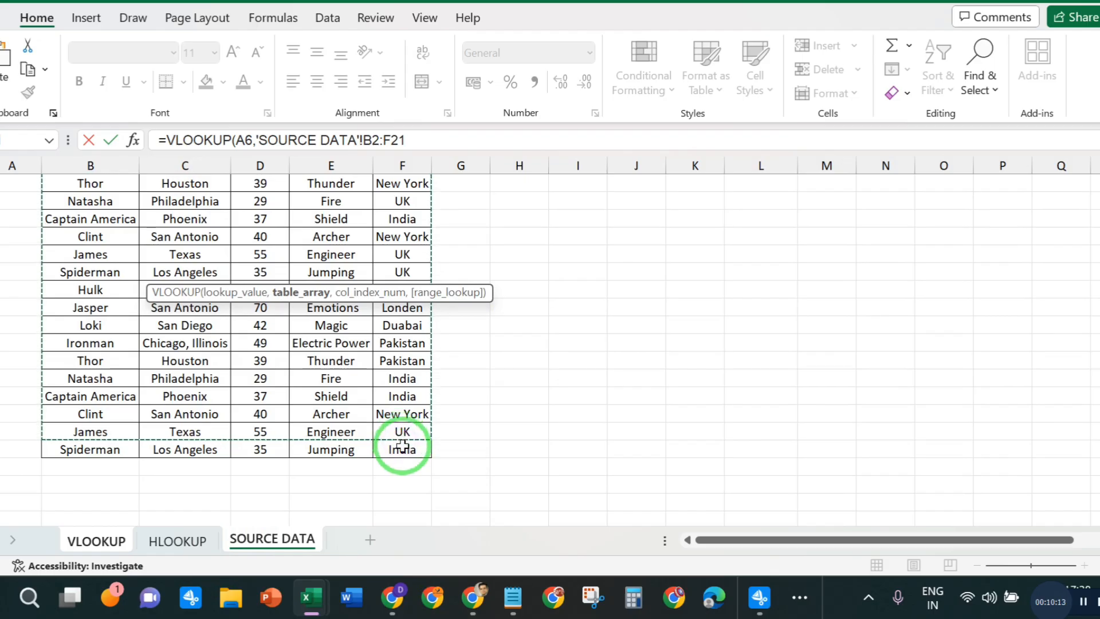
{"action": "key", "text": "shift+Down"}
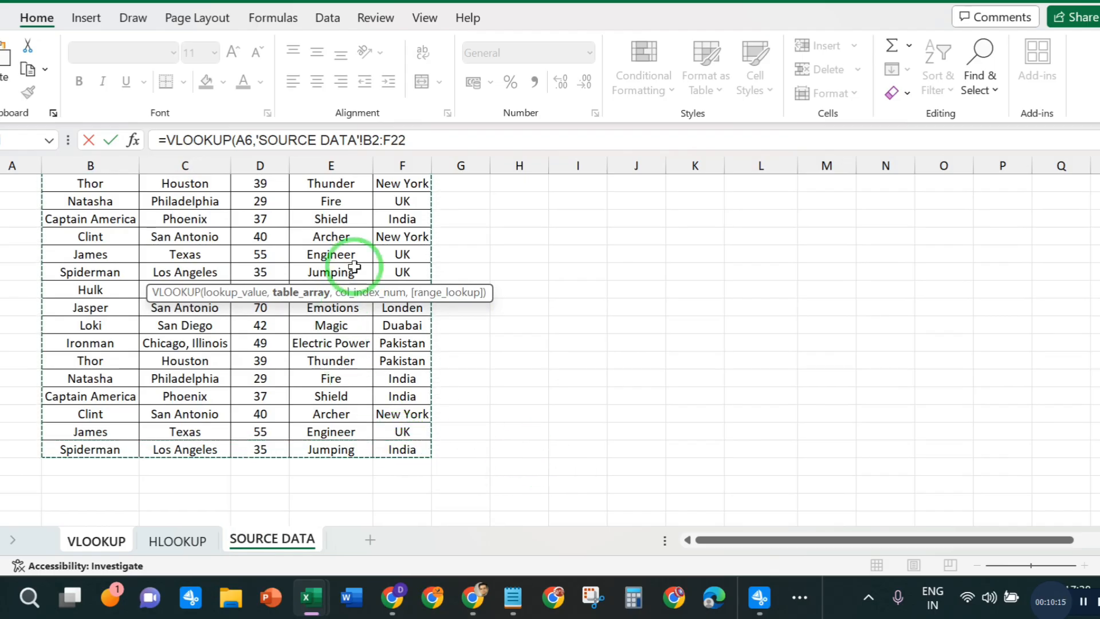
{"action": "type", "text": ",02"}
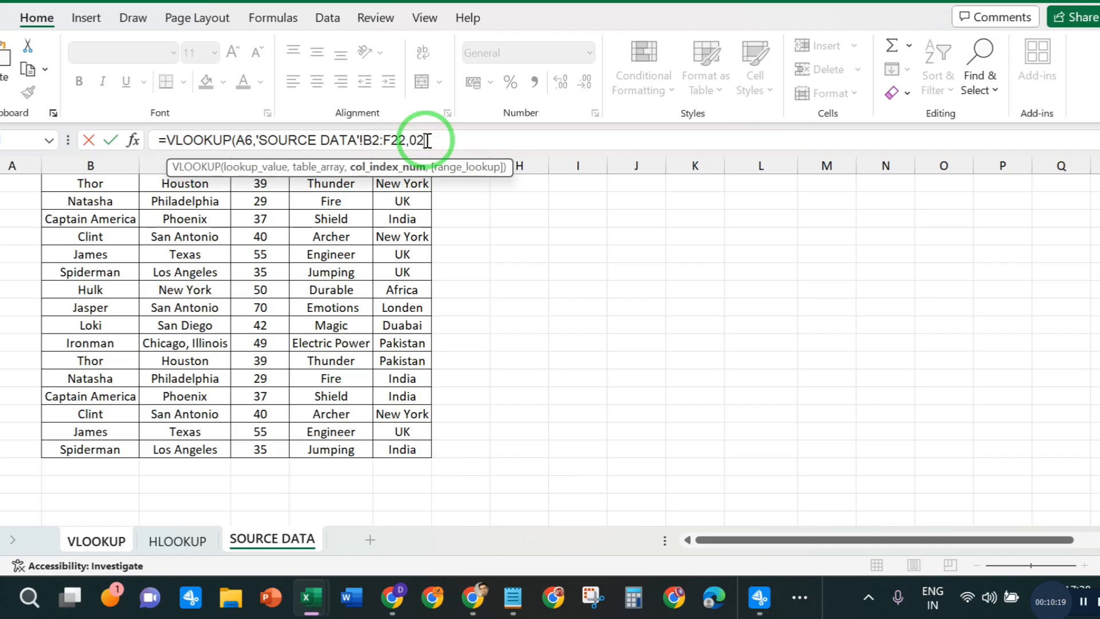
{"action": "type", "text": ",0)"}
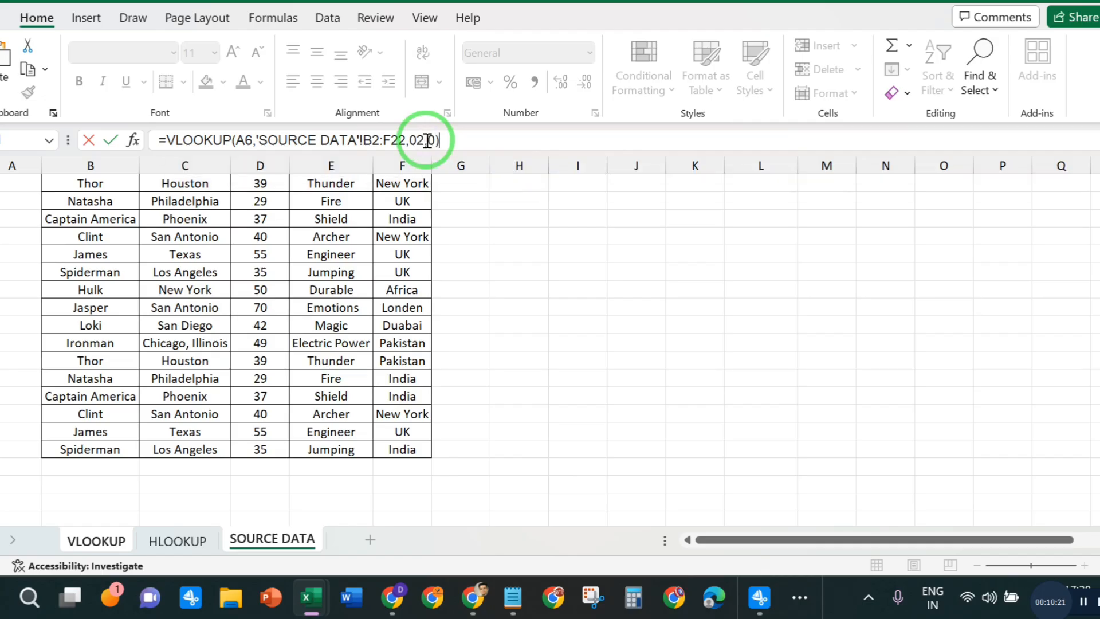
{"action": "key", "text": "Return"}
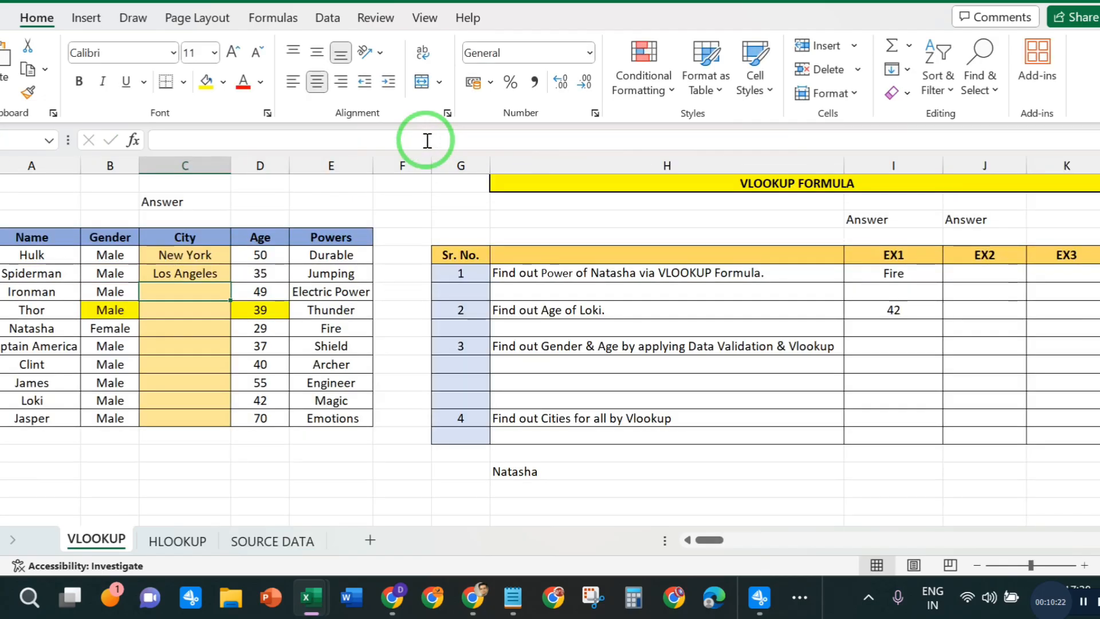
- Fill Spiderman's City formula from C6 down through the remaining characters to C14
{"action": "left_click", "coordinate": [217, 267]}
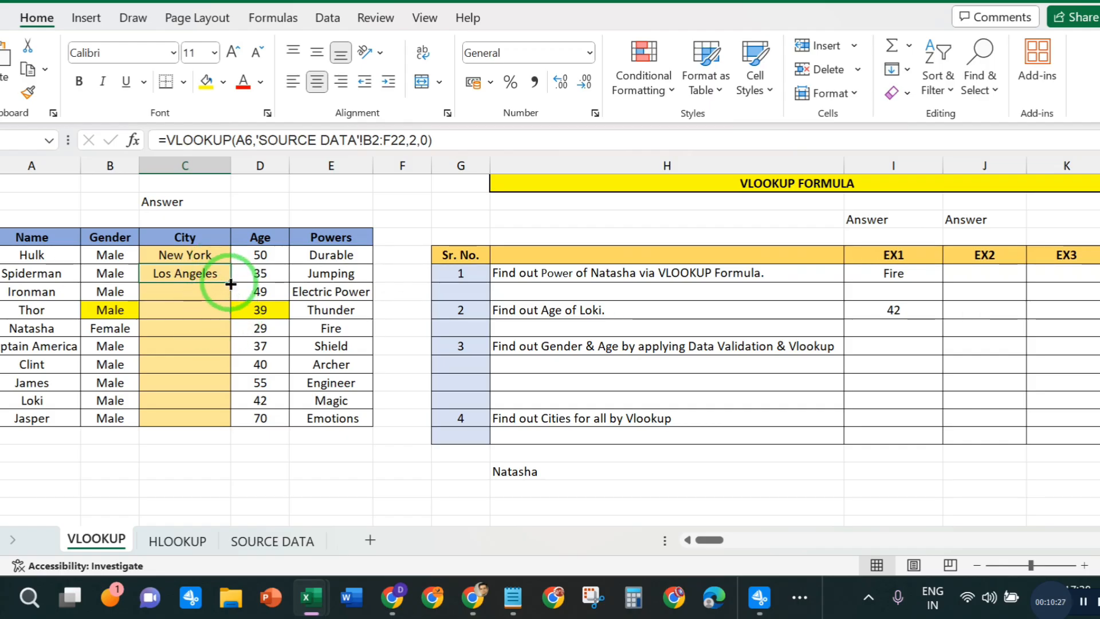
{"action": "left_click_drag", "start_coordinate": [233, 282], "coordinate": [232, 281]}
{"action": "double_click", "coordinate": [232, 282]}
{"action": "left_click", "coordinate": [473, 489]}
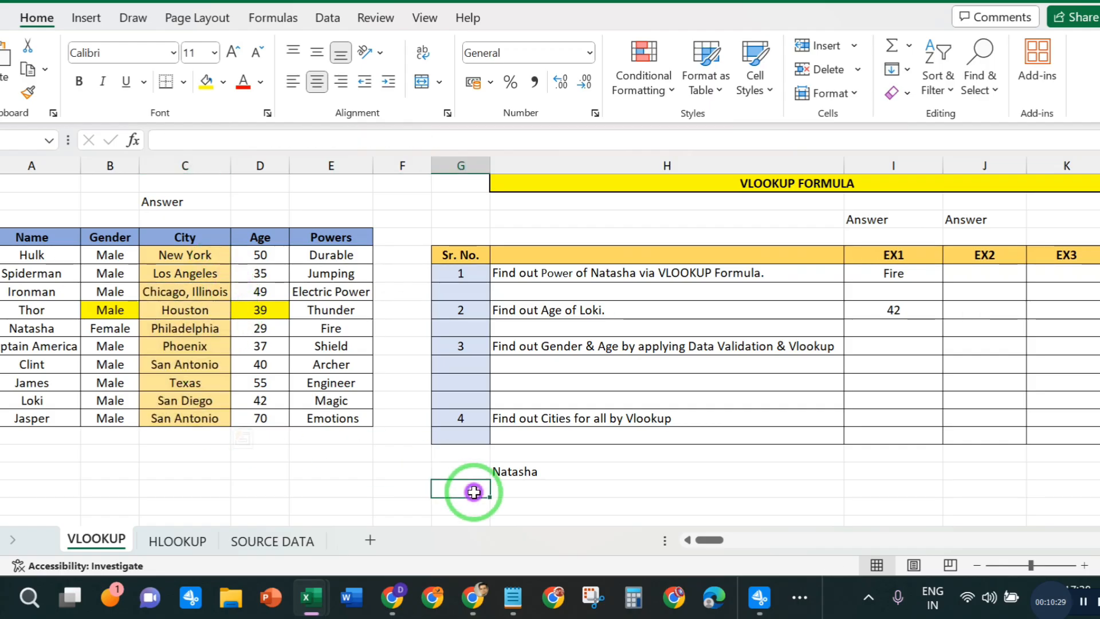
- Replace the VLOOKUP formula in James's City cell C12 with the text #NA
{"action": "left_click", "coordinate": [184, 381]}
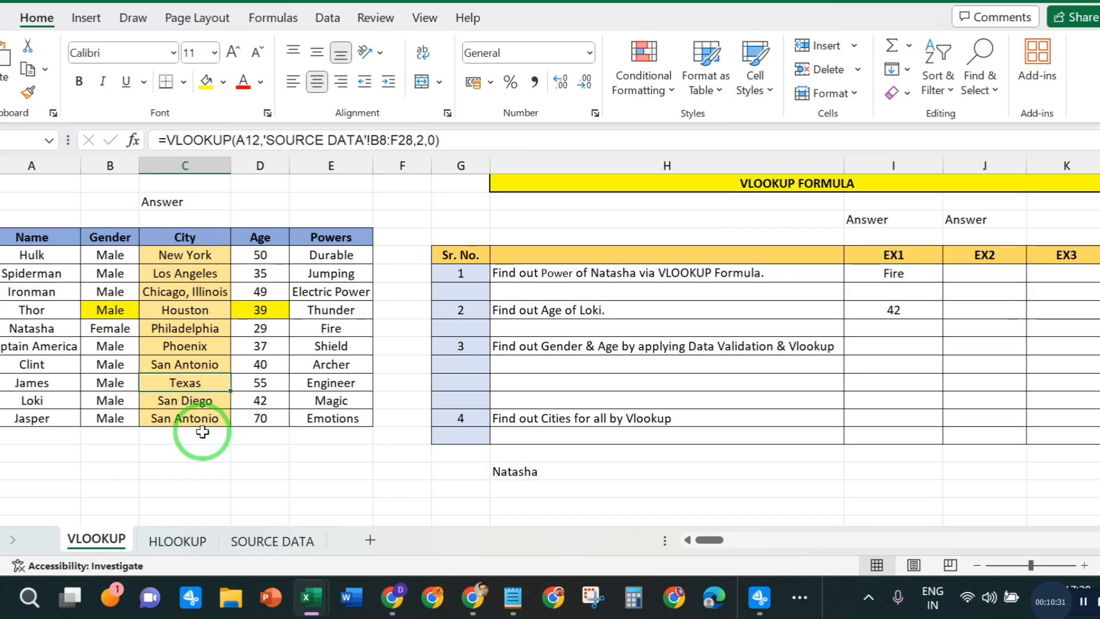
{"action": "key", "text": "BackSpace"}
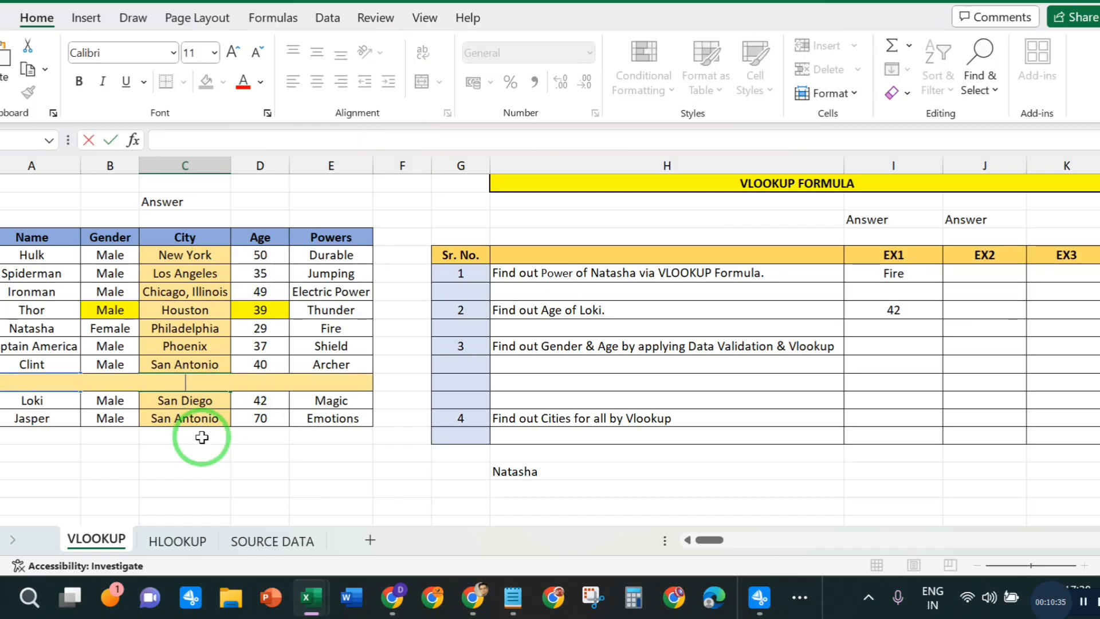
{"action": "type", "text": "#"}
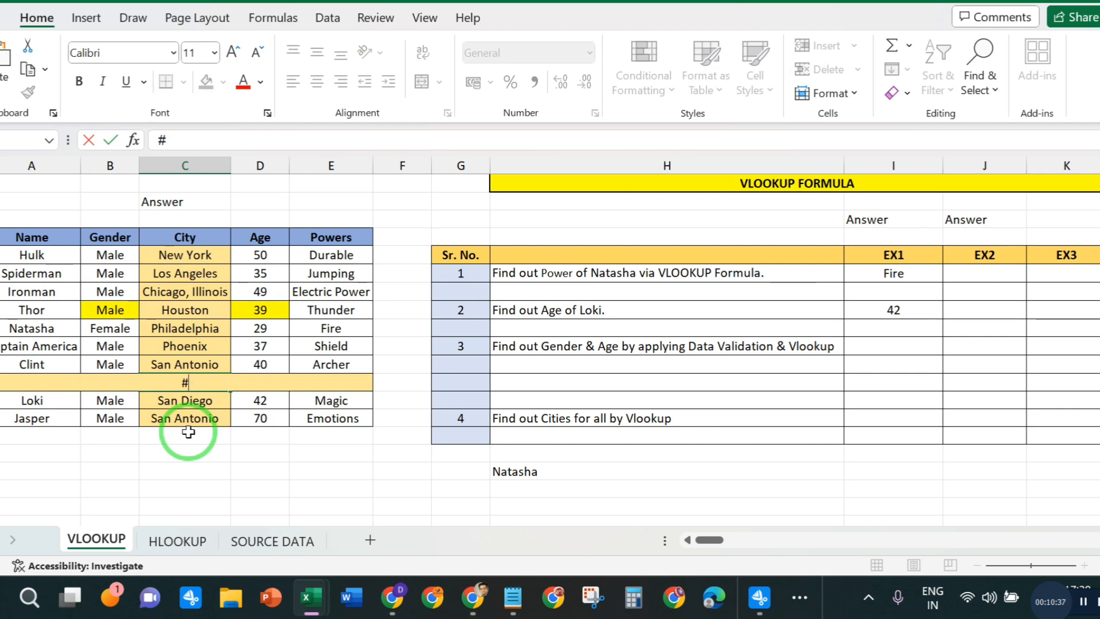
{"action": "type", "text": "NA"}
{"action": "key", "text": "Return"}
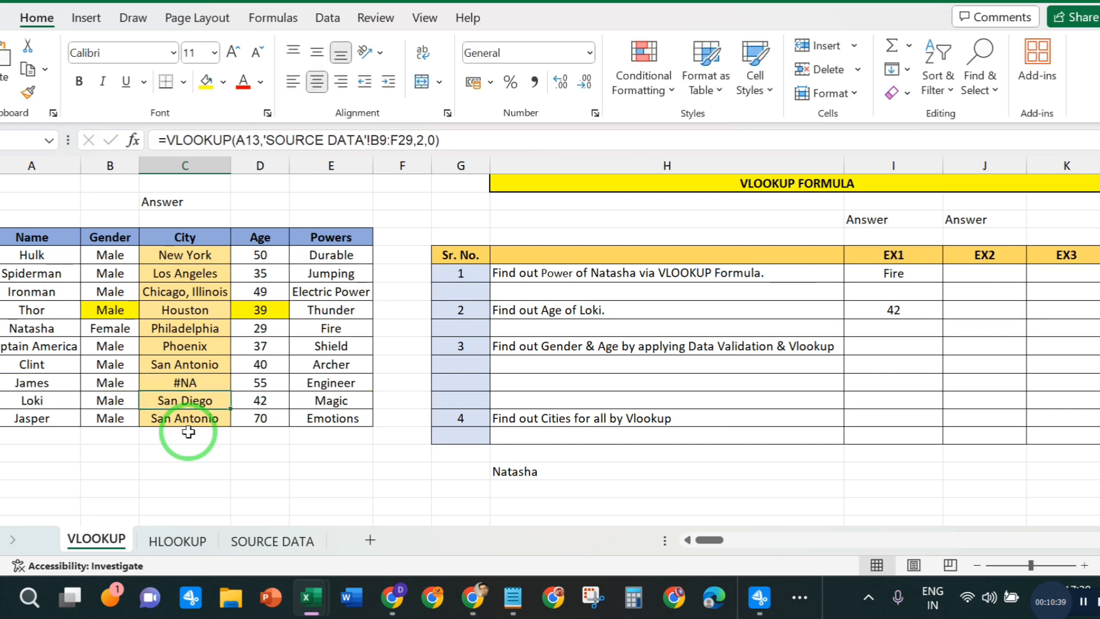
- Clear the #NA text from James's City cell C12
{"action": "left_click", "coordinate": [203, 378]}
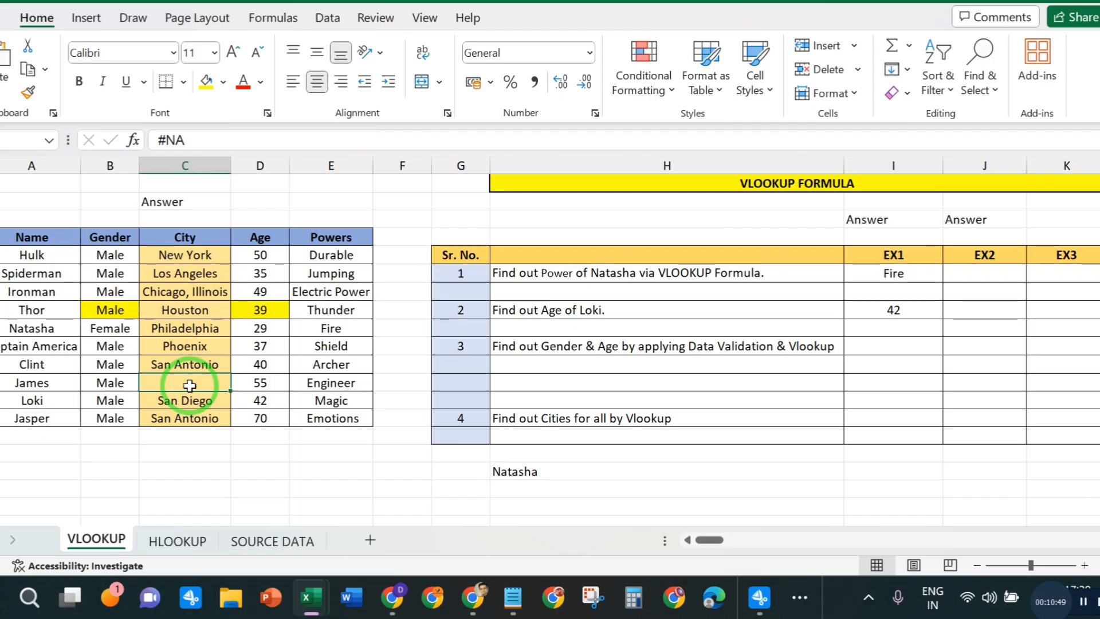
{"action": "key", "text": "Delete"}
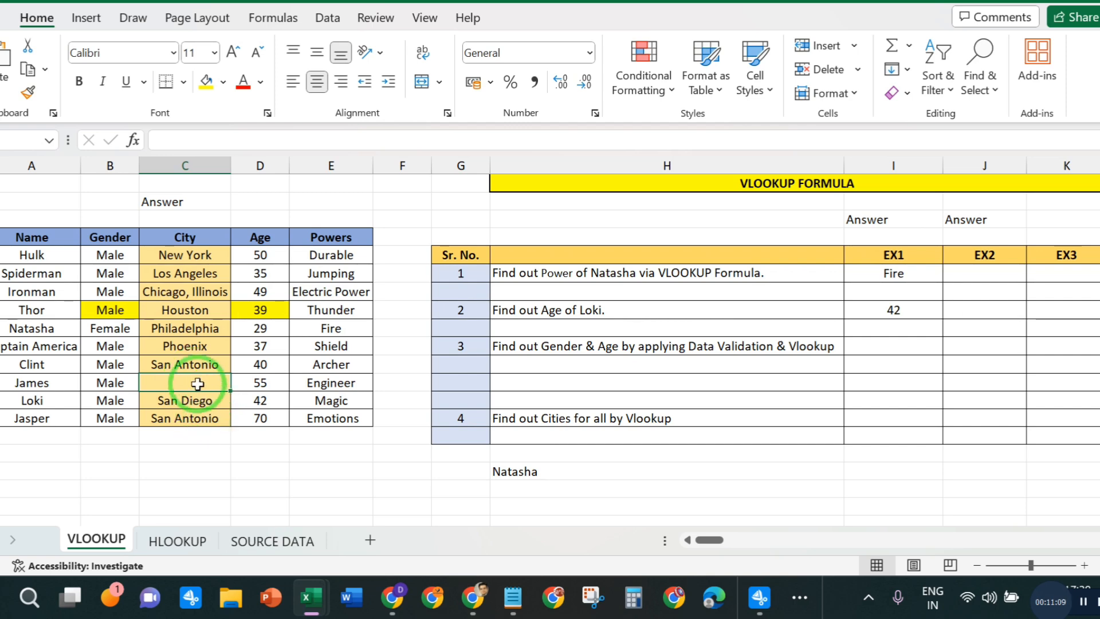
{"action": "left_click", "coordinate": [284, 471]}
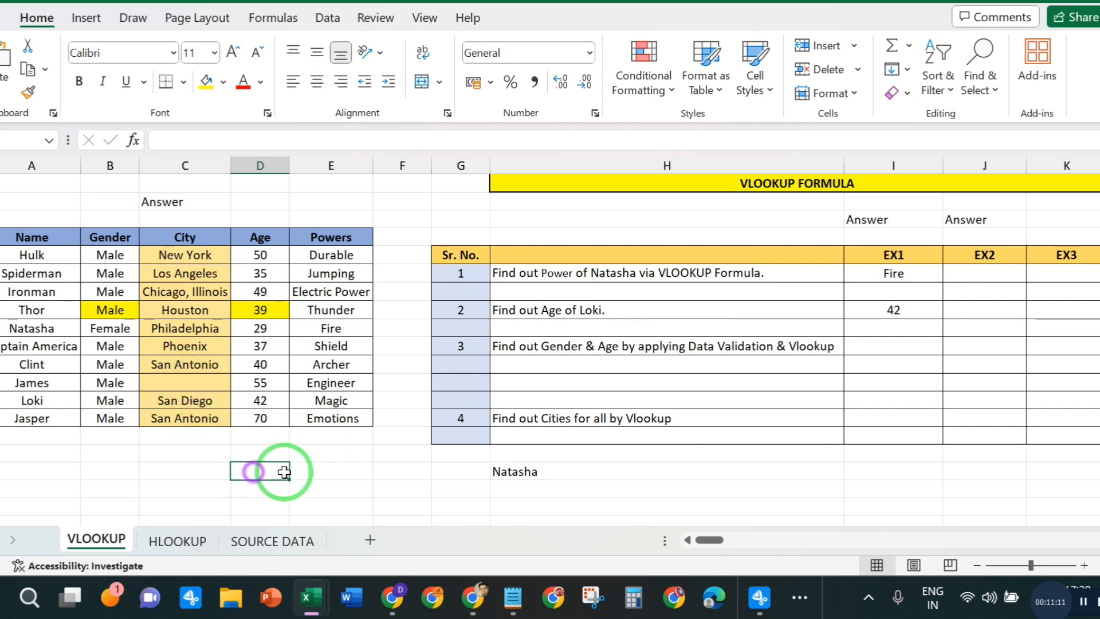
- Enter the text #NA in James's empty City cell C12
{"action": "left_click", "coordinate": [190, 381]}
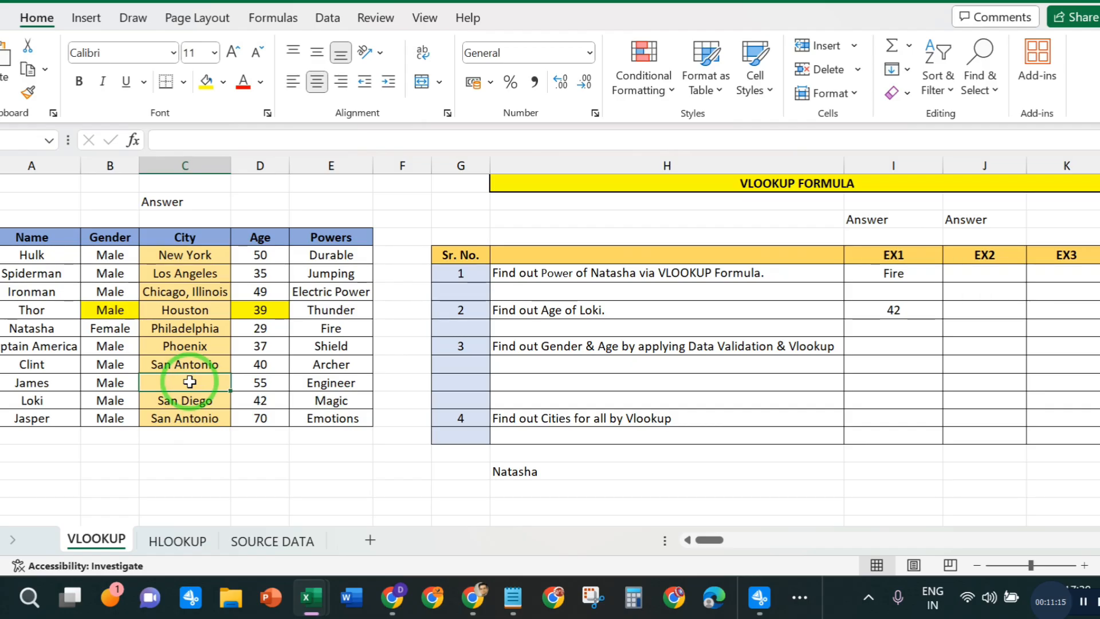
{"action": "double_click", "coordinate": [190, 382]}
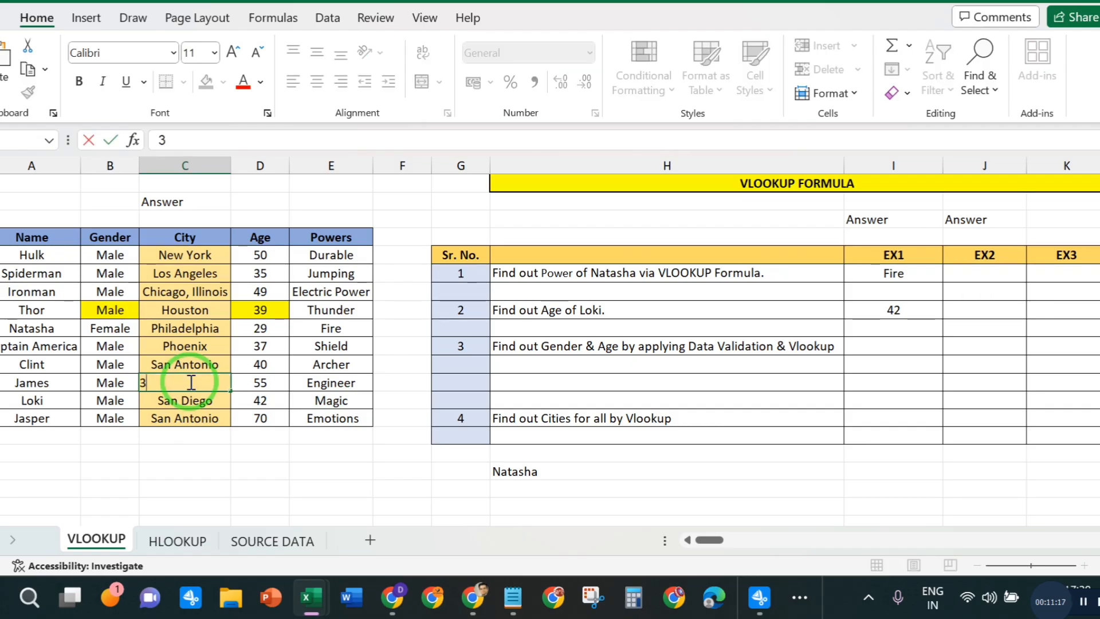
{"action": "type", "text": "#"}
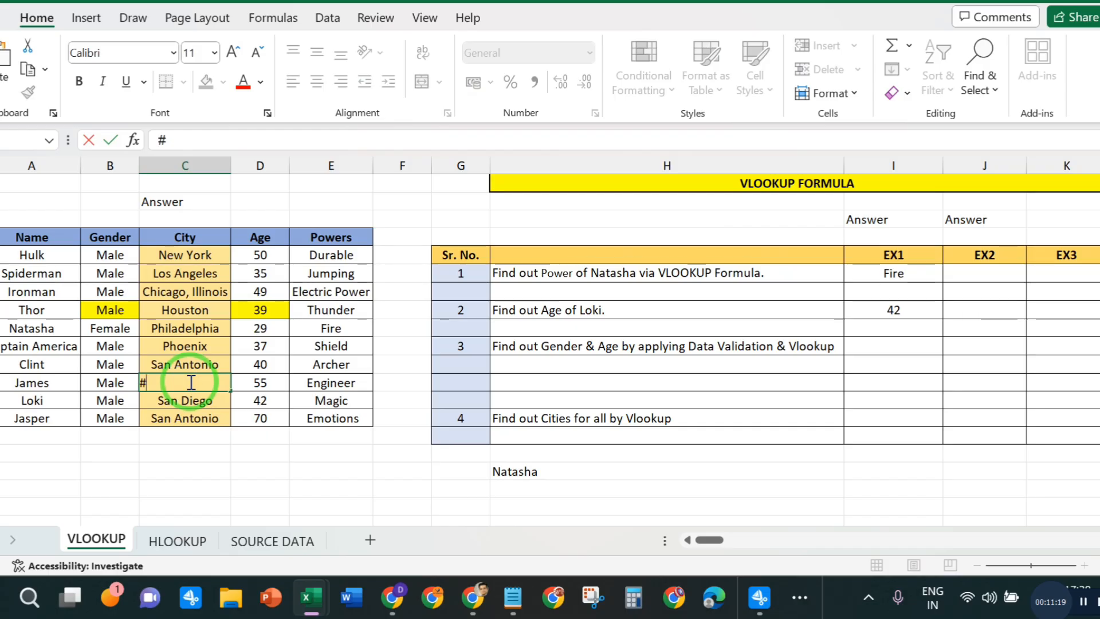
{"action": "type", "text": "NA"}
{"action": "key", "text": "Return"}
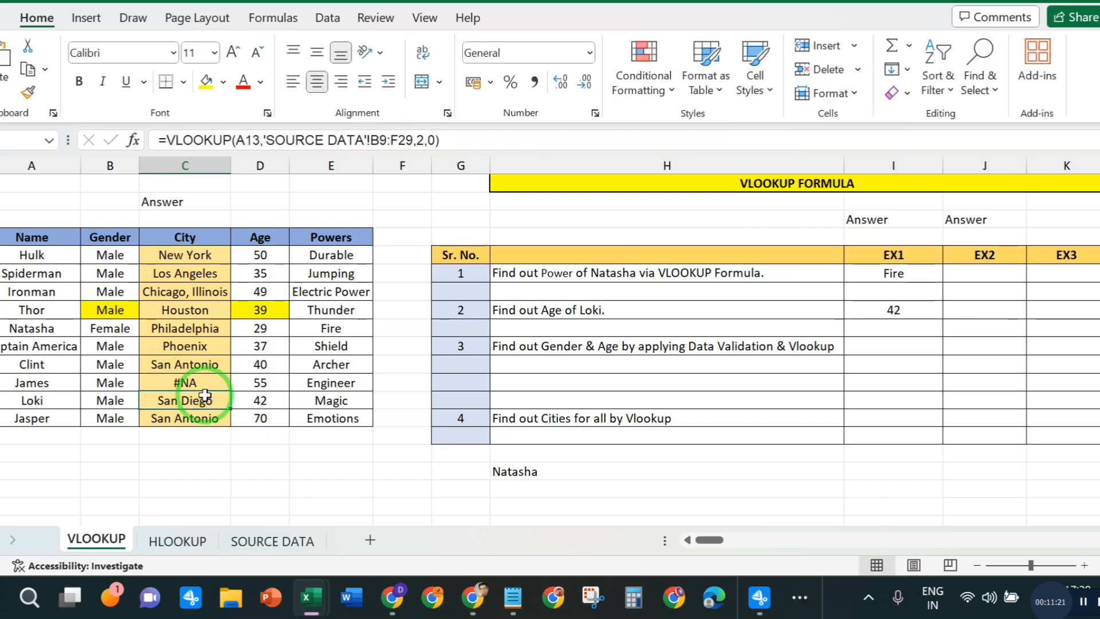
{"action": "key", "text": "Up"}
{"action": "key", "text": "shift+Down"}
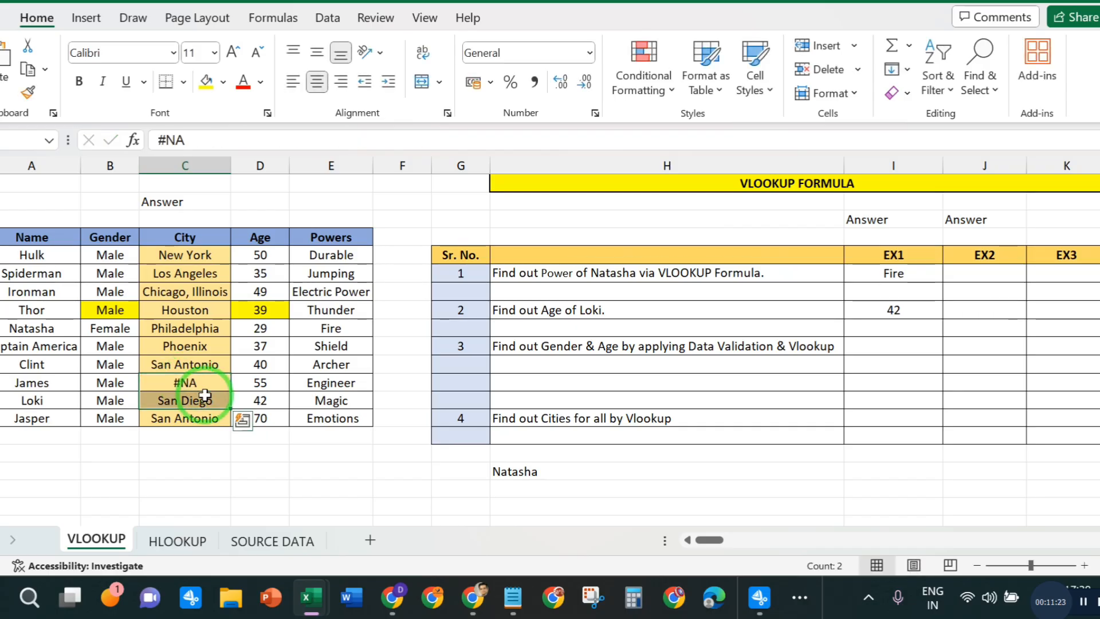
{"action": "left_click", "coordinate": [242, 420]}
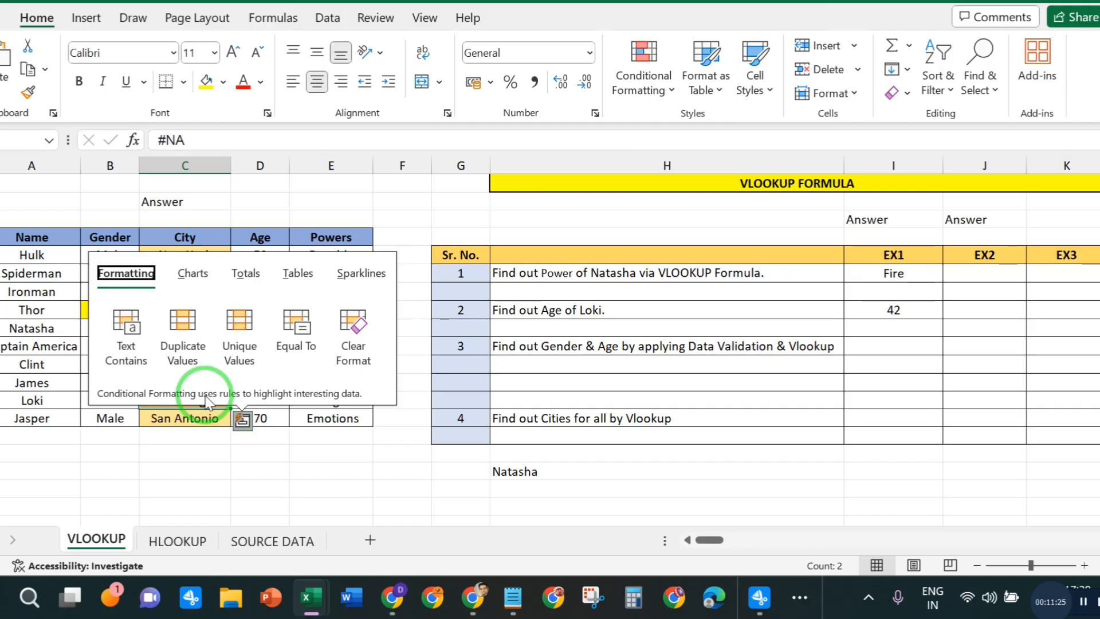
{"action": "left_click", "coordinate": [203, 460]}
- Fill the #NA text from James's City cell C12 down to Loki's and Jasper's cells C13:C14
{"action": "left_click", "coordinate": [197, 379]}
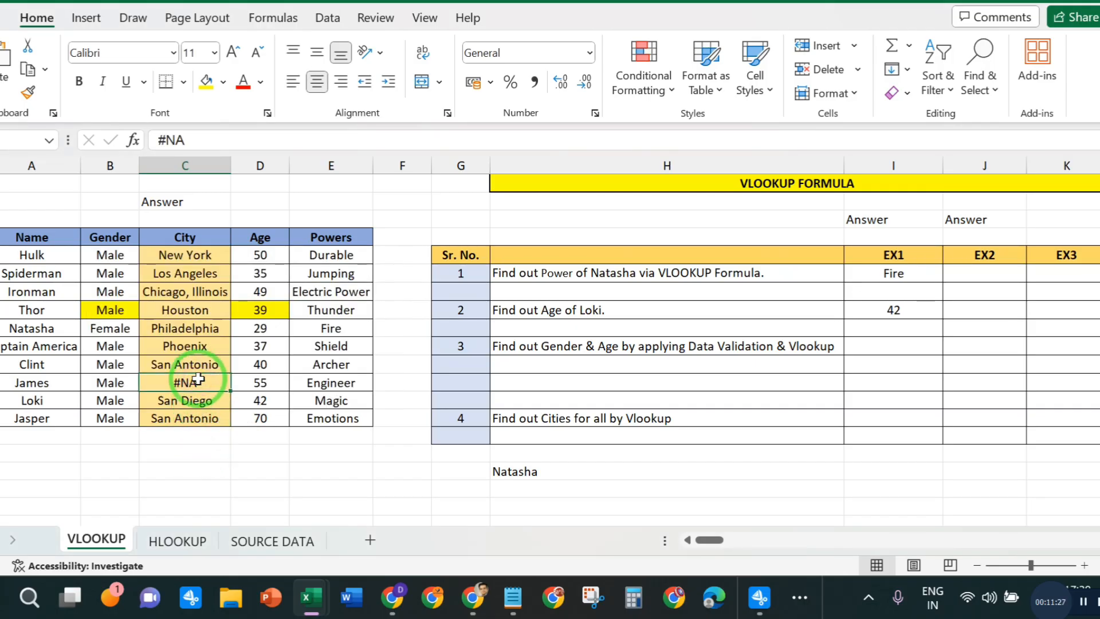
{"action": "key", "text": "shift+Down"}
{"action": "key", "text": "shift+Down"}
{"action": "key", "text": "ctrl+d"}
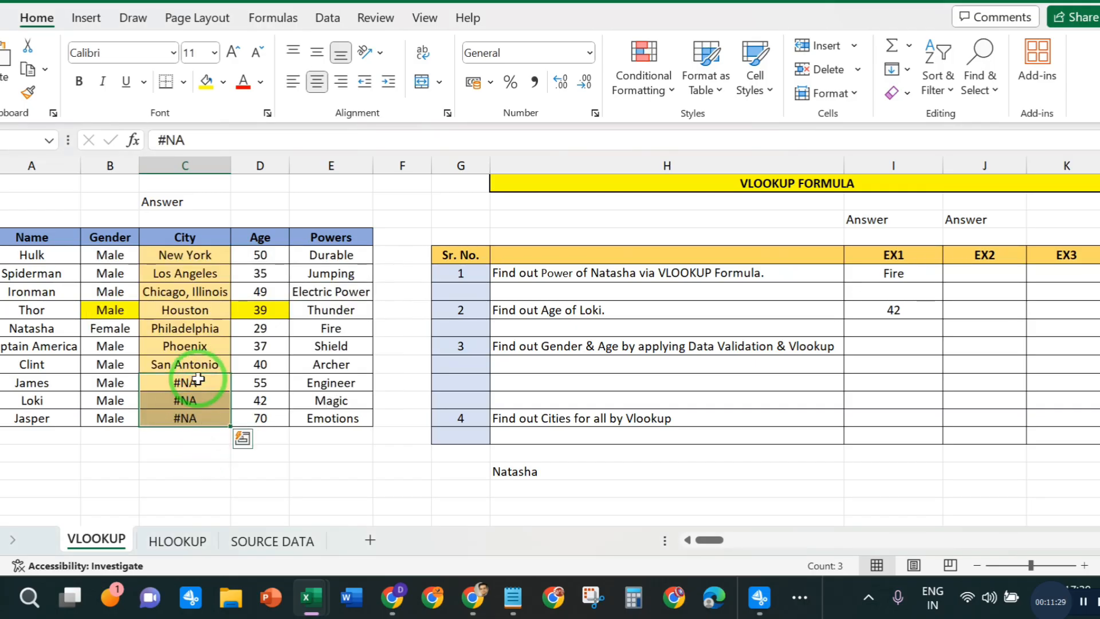
{"action": "left_click", "coordinate": [259, 453]}
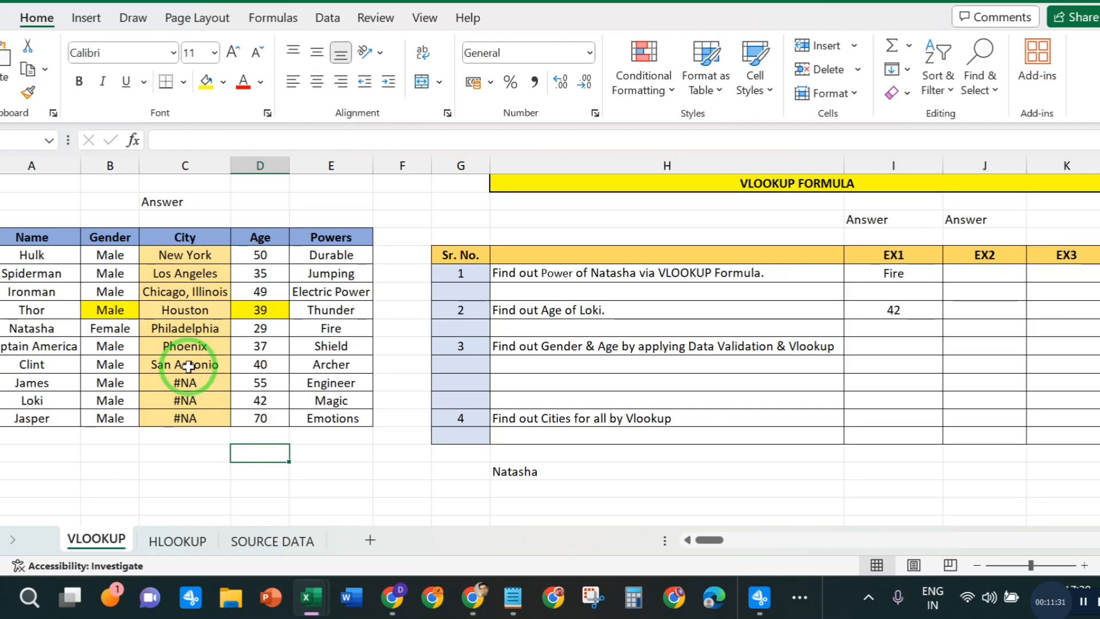
- Add filters to the header row of the hero table, from Name through Powers
{"action": "left_click_drag", "start_coordinate": [17, 238], "coordinate": [330, 238]}
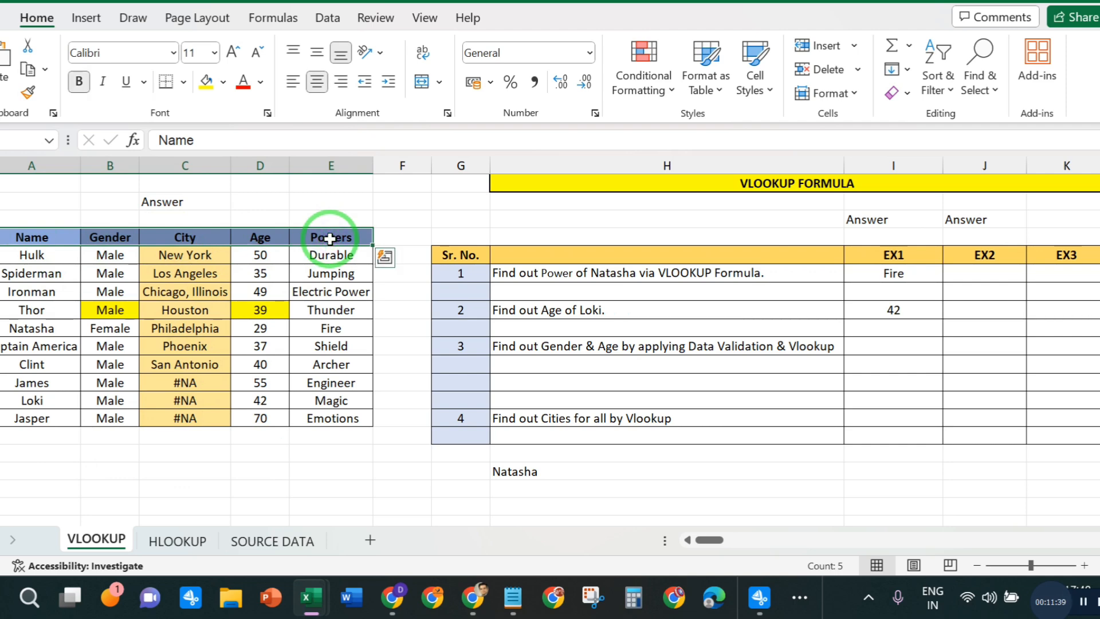
{"action": "key", "text": "ctrl+shift+l"}
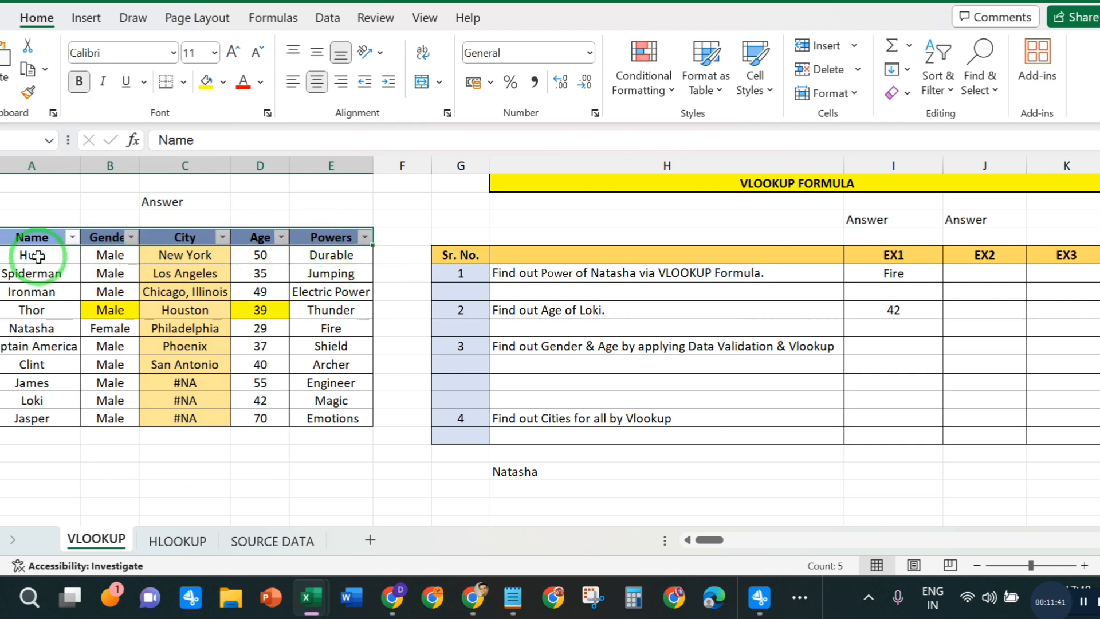
{"action": "left_click", "coordinate": [401, 381]}
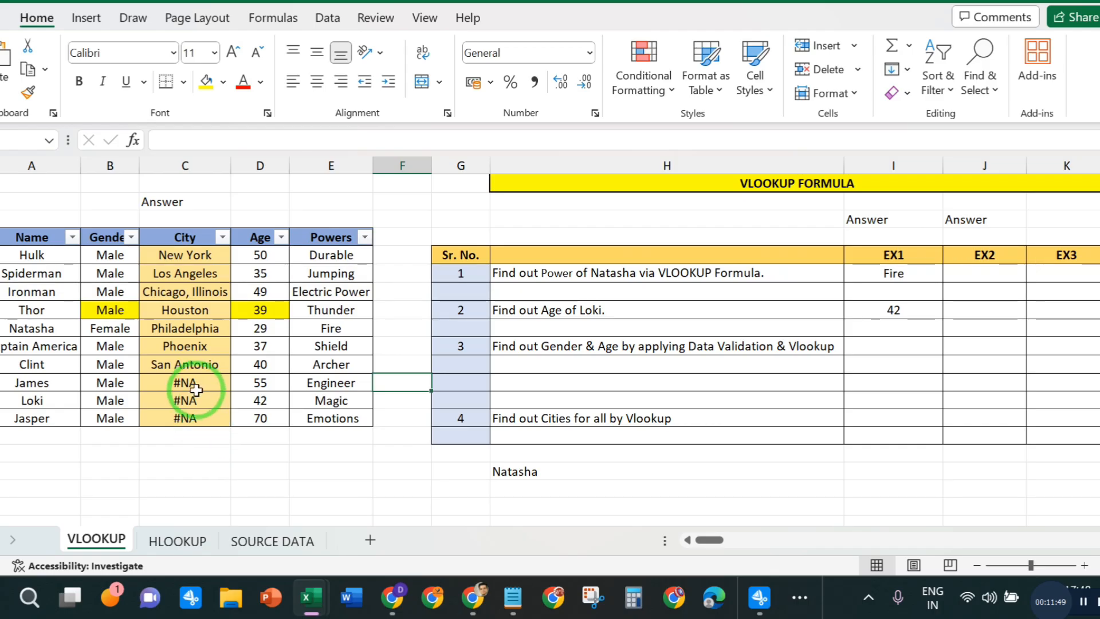
- Filter the City column to show only the rows containing #NA
{"action": "left_click", "coordinate": [223, 238]}
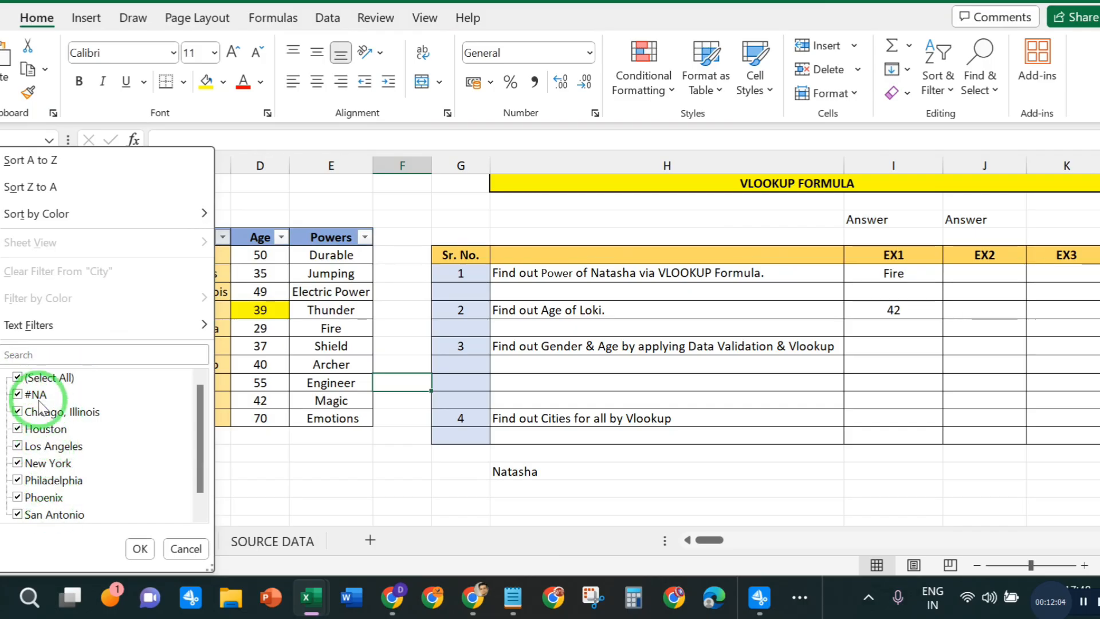
{"action": "left_click", "coordinate": [18, 377]}
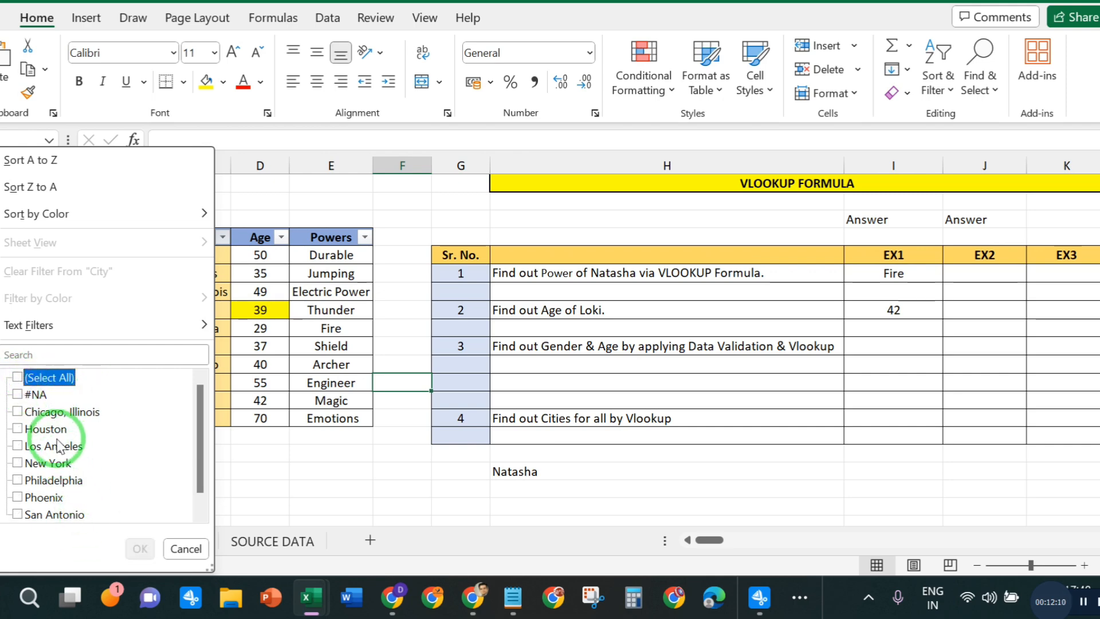
{"action": "left_click", "coordinate": [18, 394]}
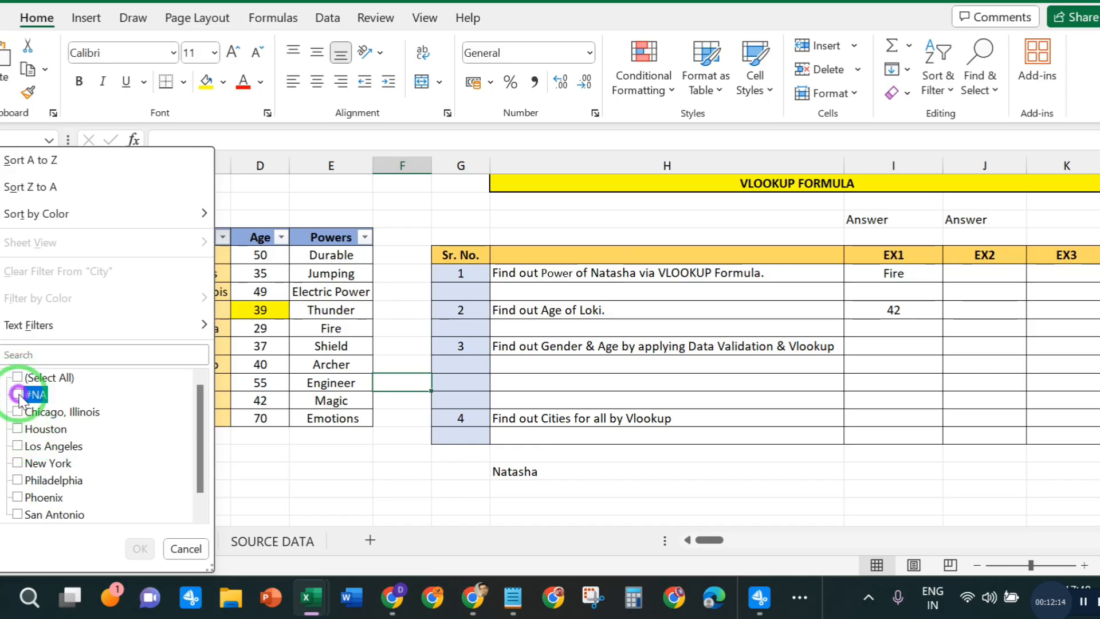
{"action": "left_click", "coordinate": [138, 548]}
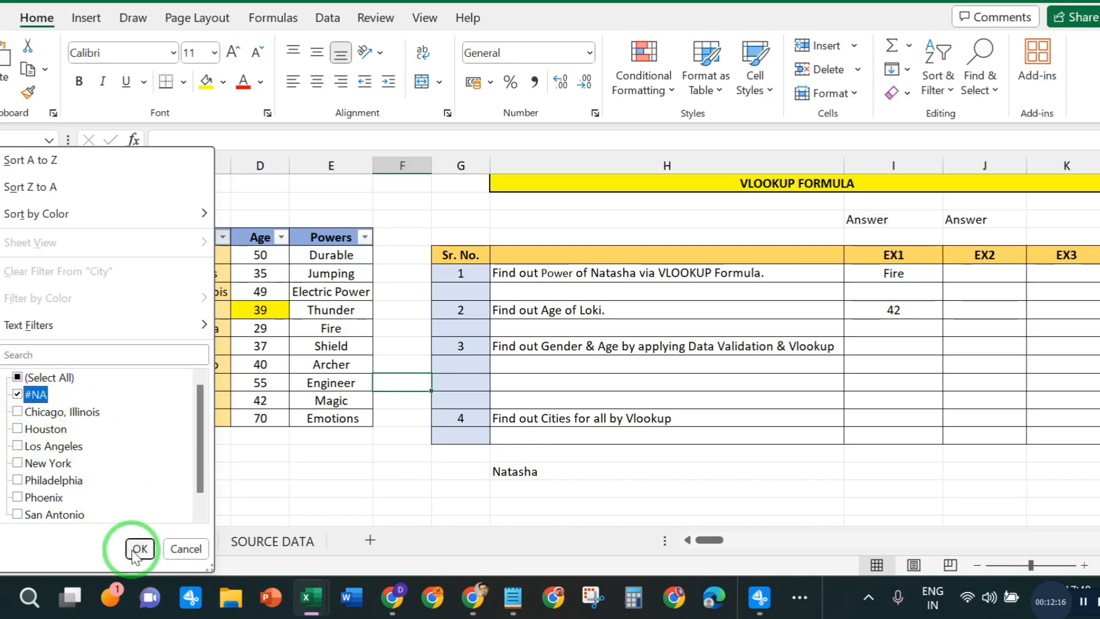
{"action": "left_click", "coordinate": [138, 547]}
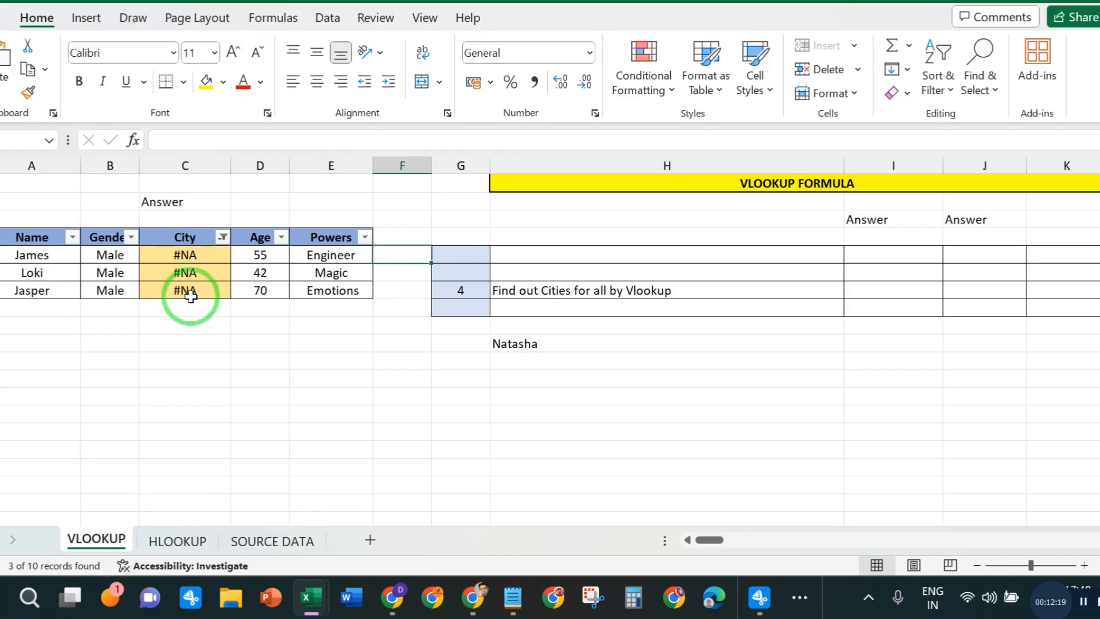
{"action": "left_click", "coordinate": [273, 439]}
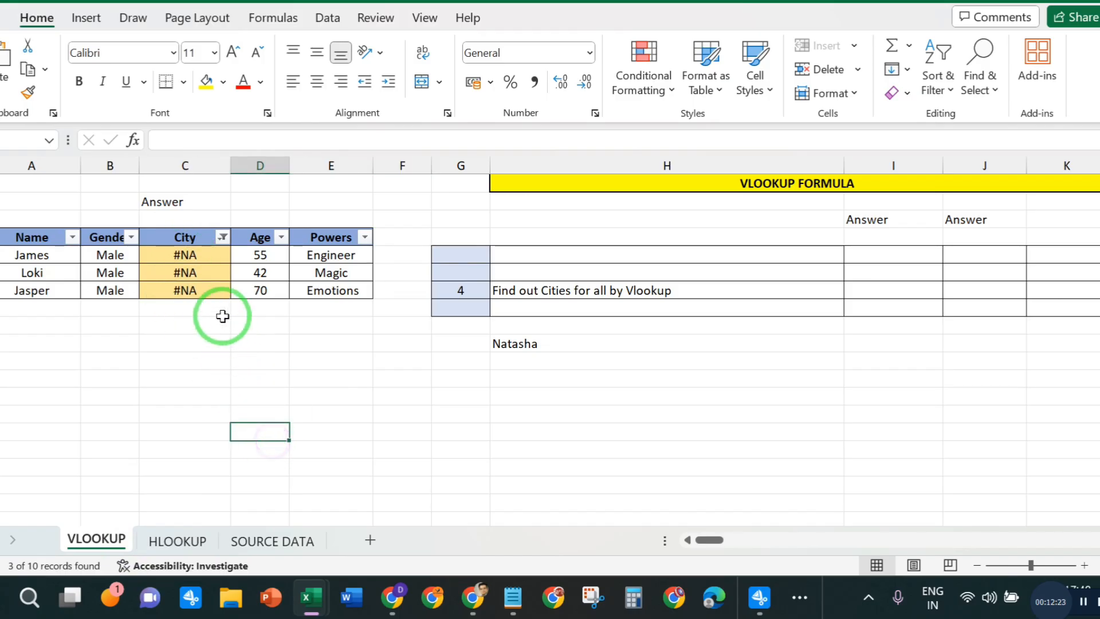
- Clear James's City cell C12 and begin a VLOOKUP formula there with his name cell A12 as the lookup value
{"action": "left_click", "coordinate": [211, 255]}
{"action": "key", "text": "Delete"}
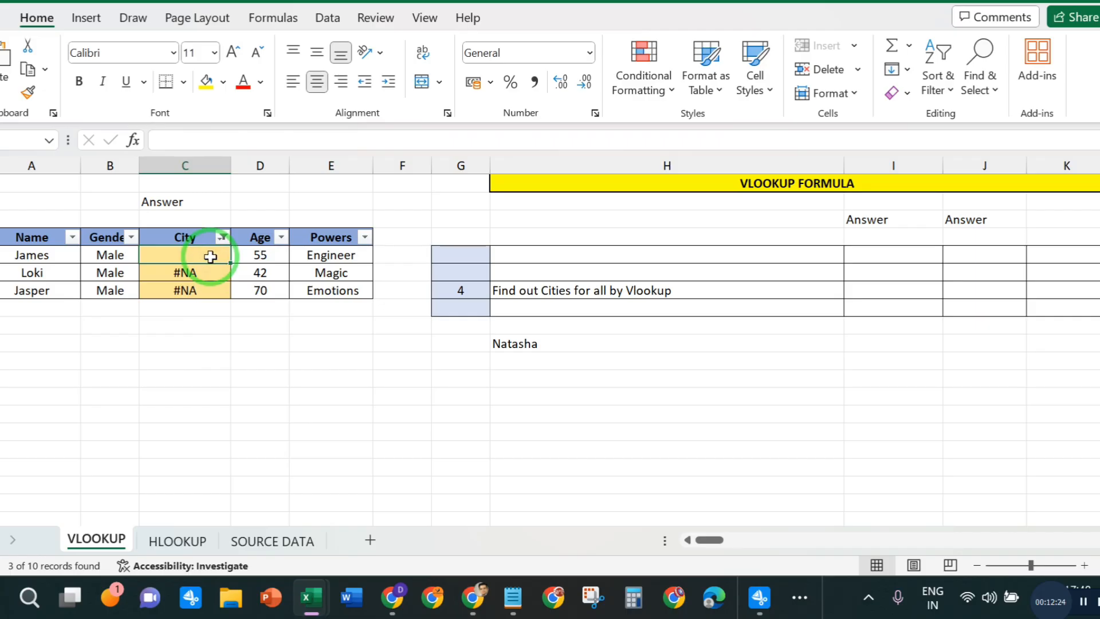
{"action": "type", "text": "="}
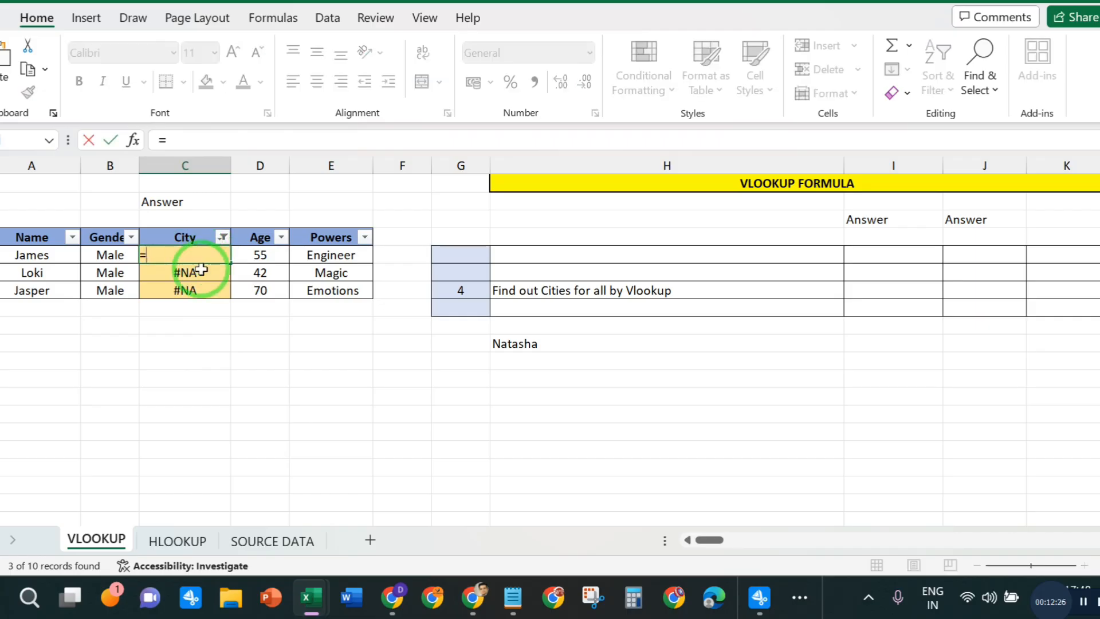
{"action": "type", "text": "VLO"}
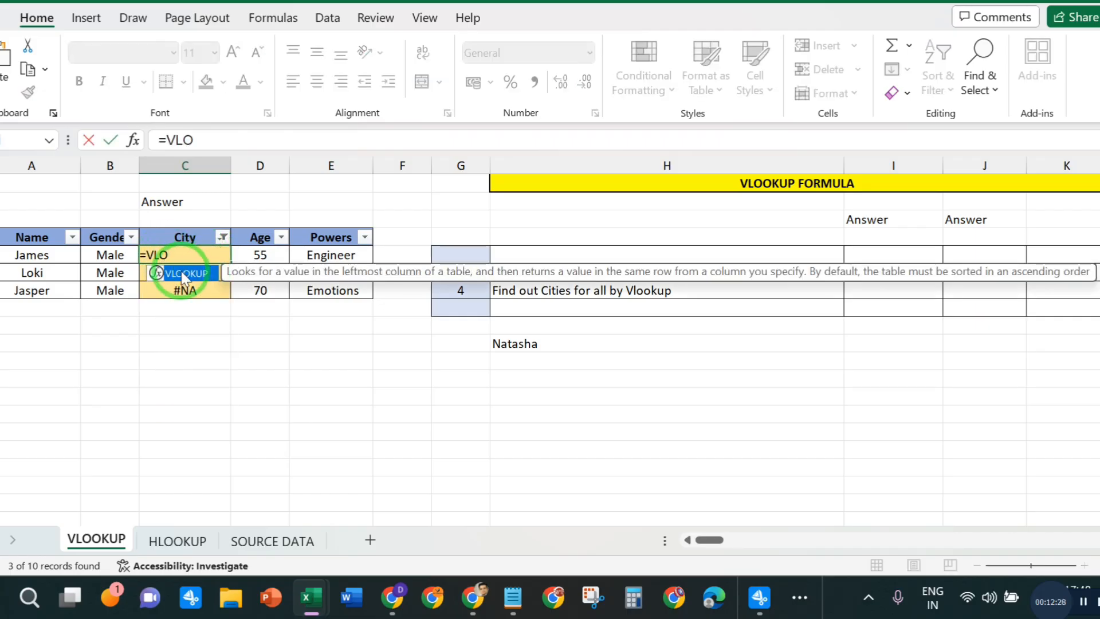
{"action": "double_click", "coordinate": [182, 273]}
{"action": "left_click", "coordinate": [36, 255]}
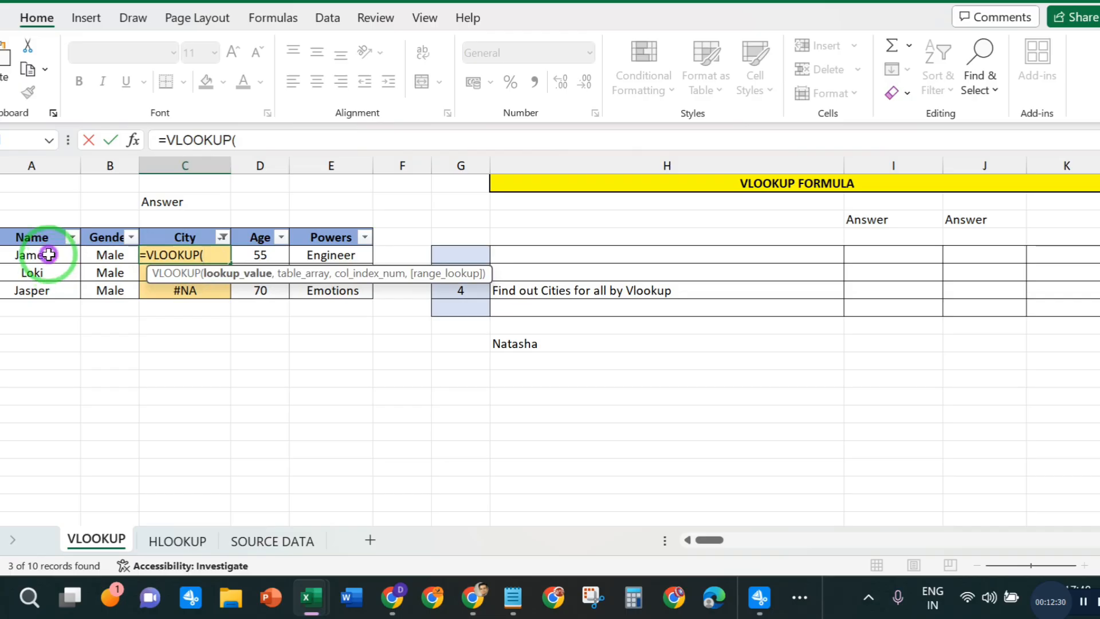
{"action": "left_click", "coordinate": [278, 136]}
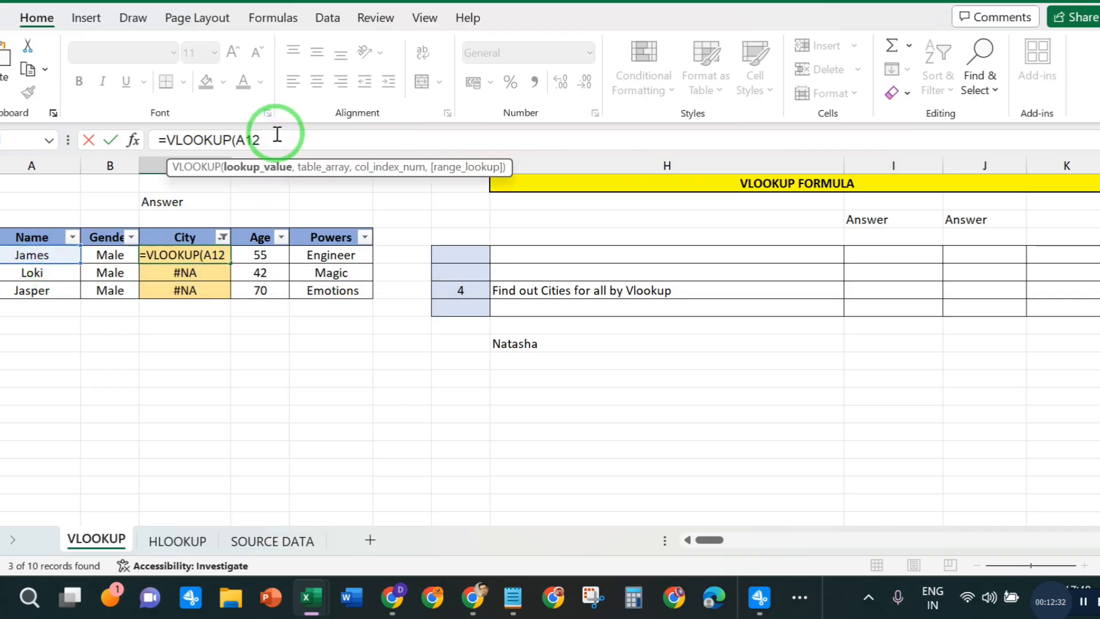
{"action": "type", "text": ","}
- Set the VLOOKUP table array to the whole table B2:F22 on the SOURCE DATA sheet
{"action": "left_click", "coordinate": [283, 536]}
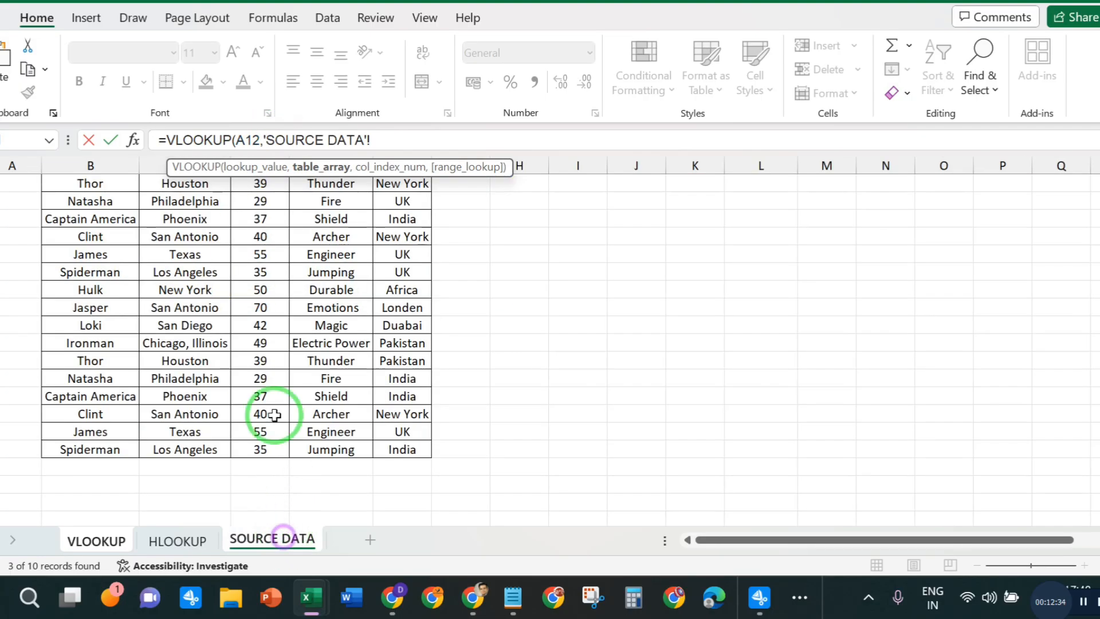
{"action": "scroll", "coordinate": [119, 212], "scroll_direction": "up", "scroll_amount": 2}
{"action": "left_click", "coordinate": [119, 208]}
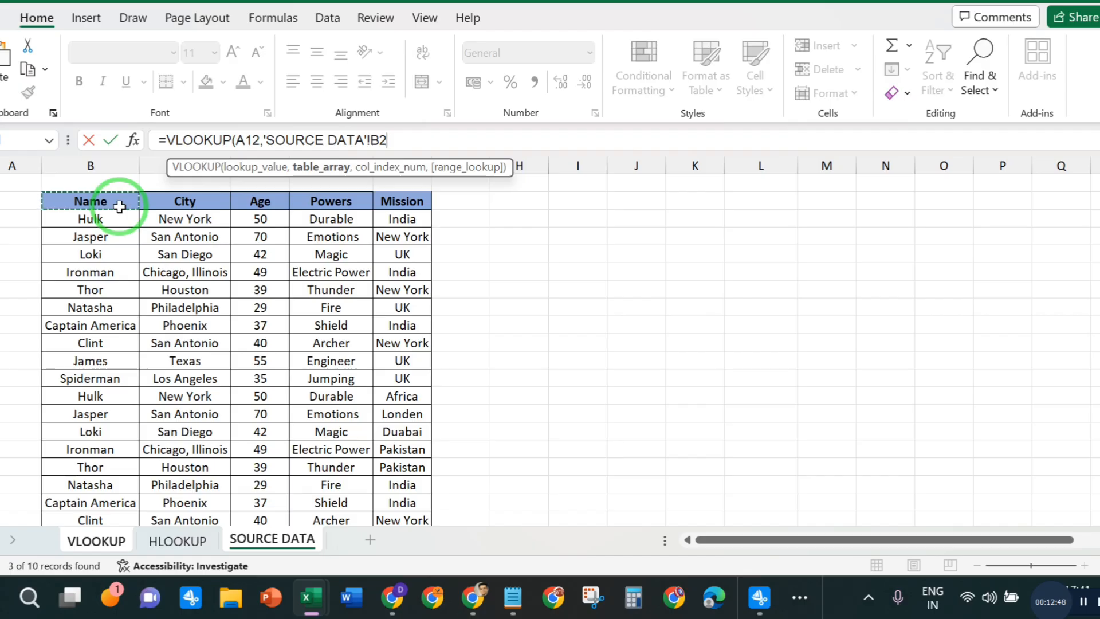
{"action": "key", "text": "ctrl+shift+Right"}
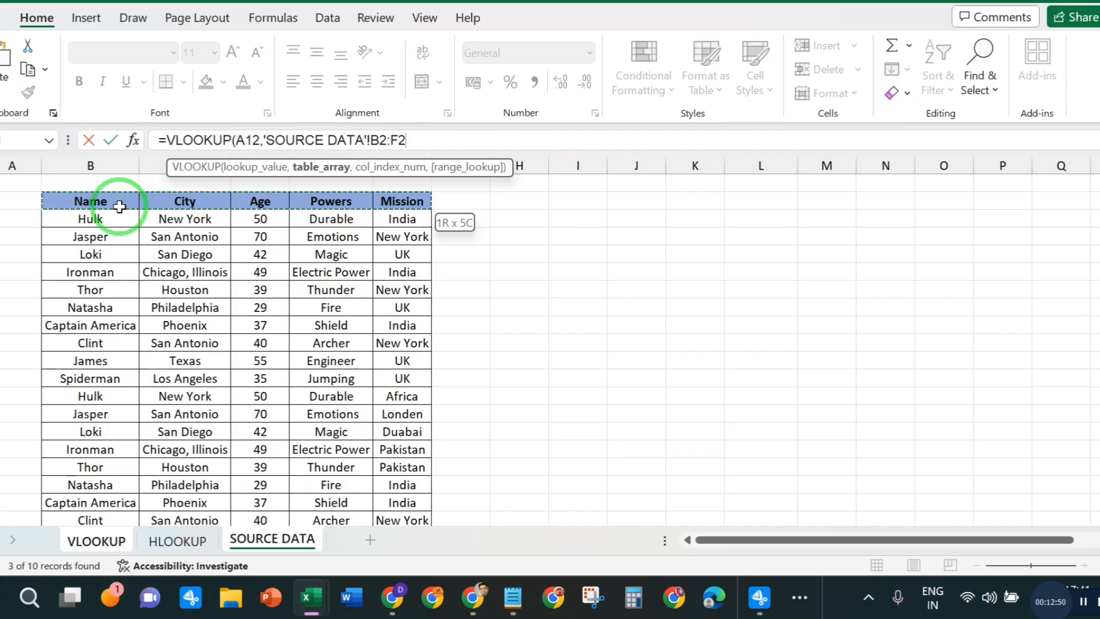
{"action": "key", "text": "ctrl+shift+Down"}
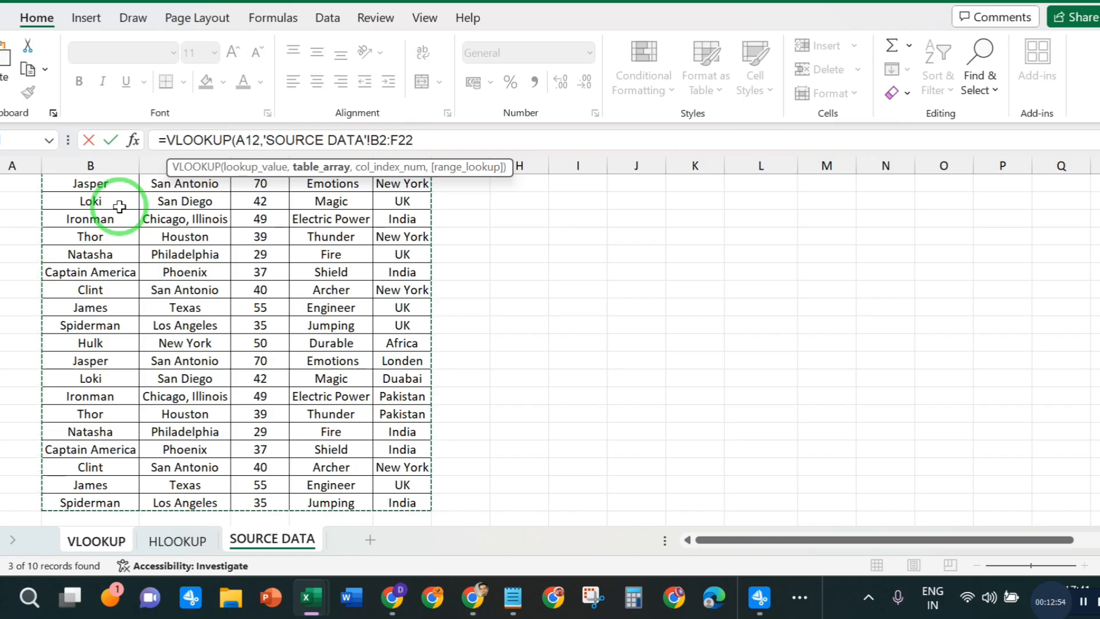
{"action": "left_click", "coordinate": [429, 138]}
{"action": "type", "text": ","}
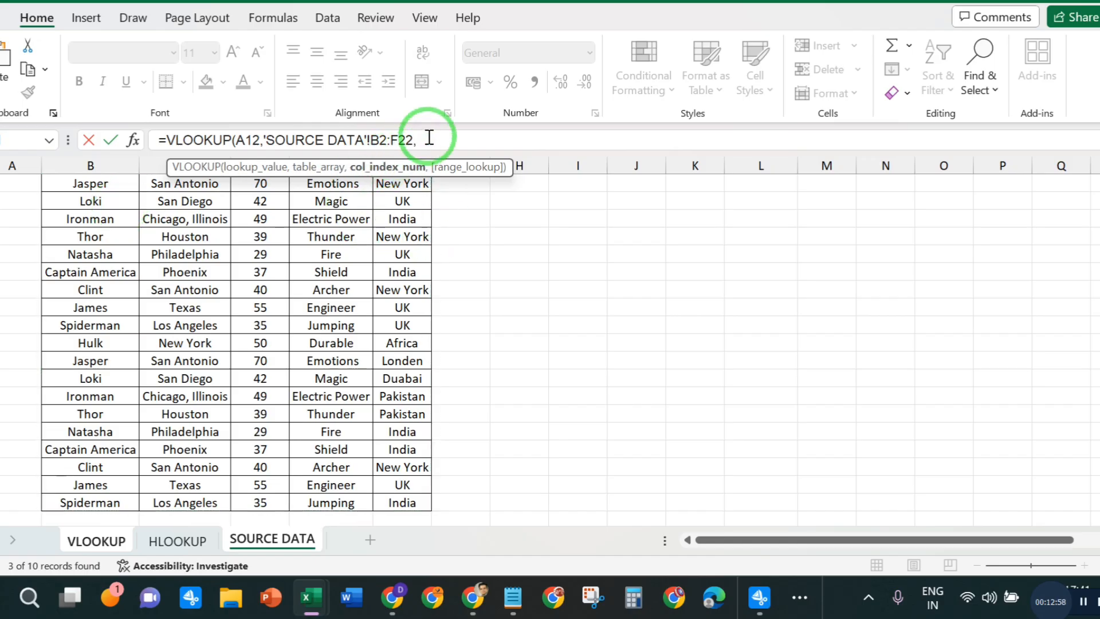
- Complete James's VLOOKUP formula with column index 2 and range lookup 0
{"action": "scroll", "coordinate": [456, 269], "scroll_direction": "up", "scroll_amount": 1}
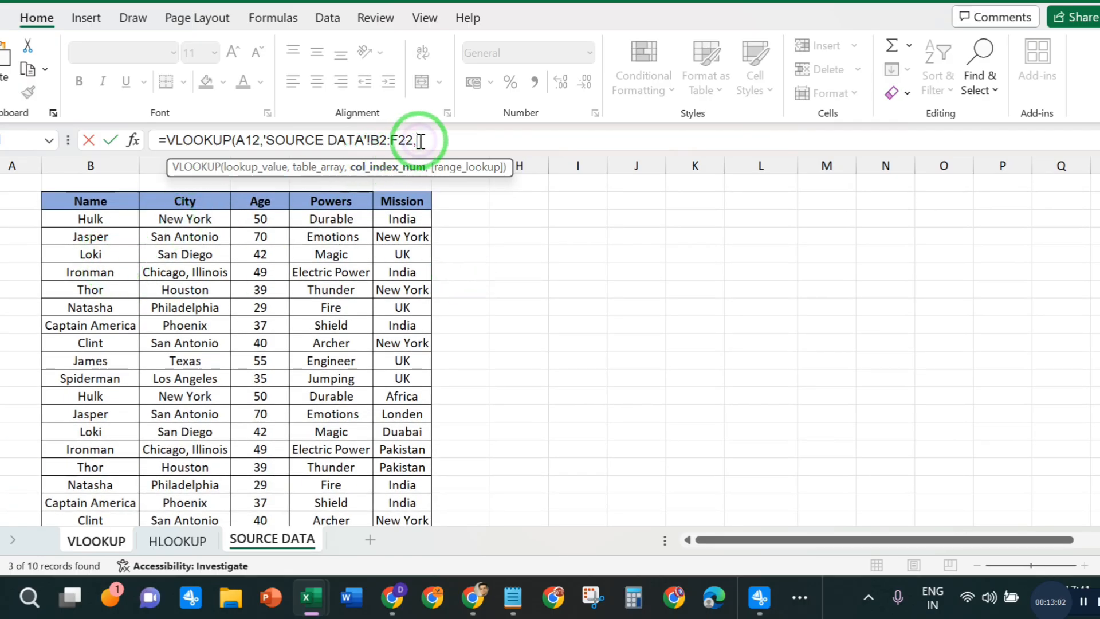
{"action": "type", "text": "2,"}
{"action": "type", "text": "0)"}
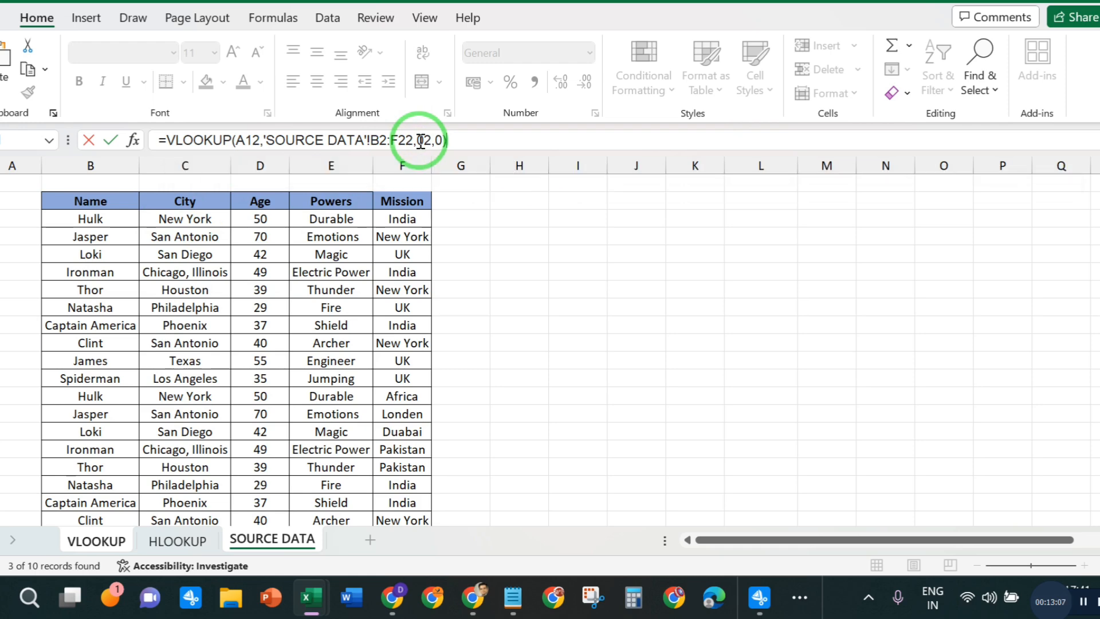
{"action": "key", "text": "Return"}
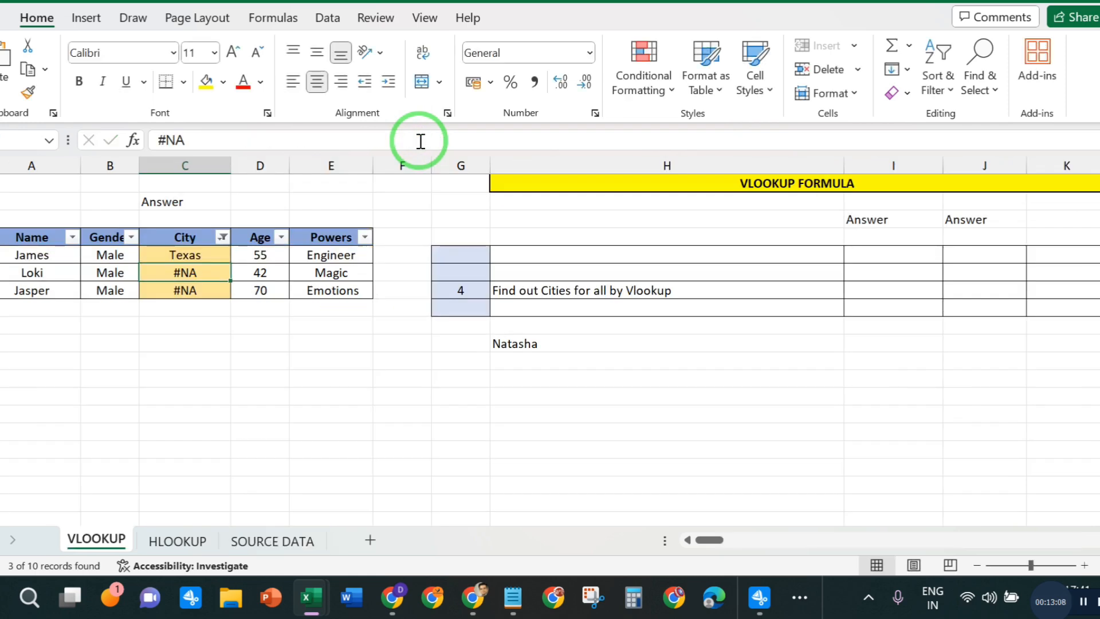
- Fill the VLOOKUP formula from James's City cell down to the filtered Loki and Jasper rows
{"action": "left_click", "coordinate": [184, 254]}
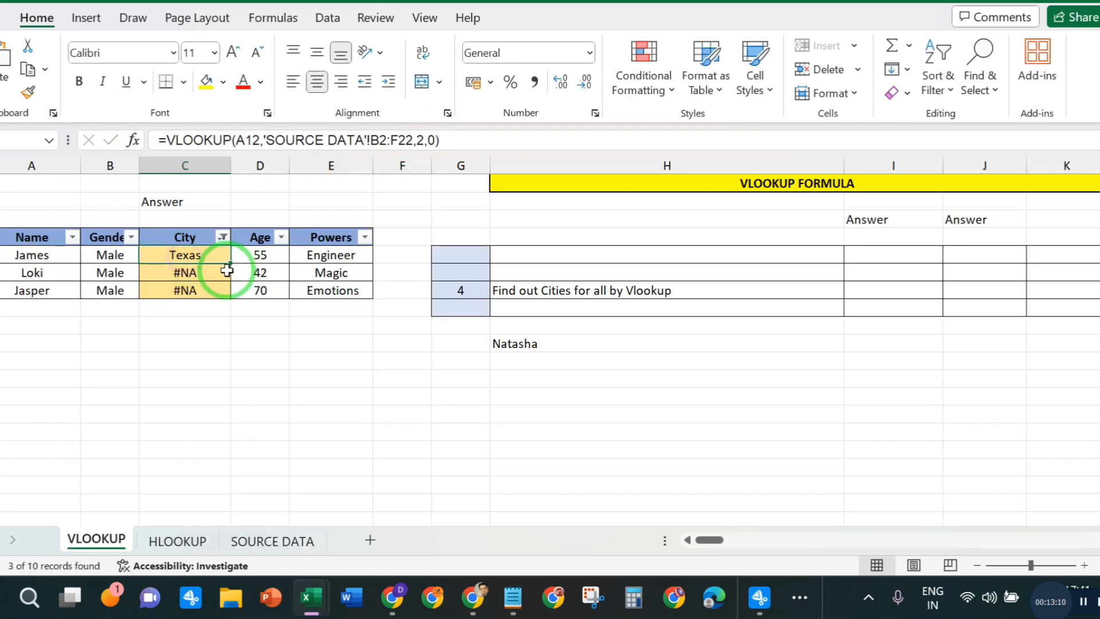
{"action": "double_click", "coordinate": [234, 266]}
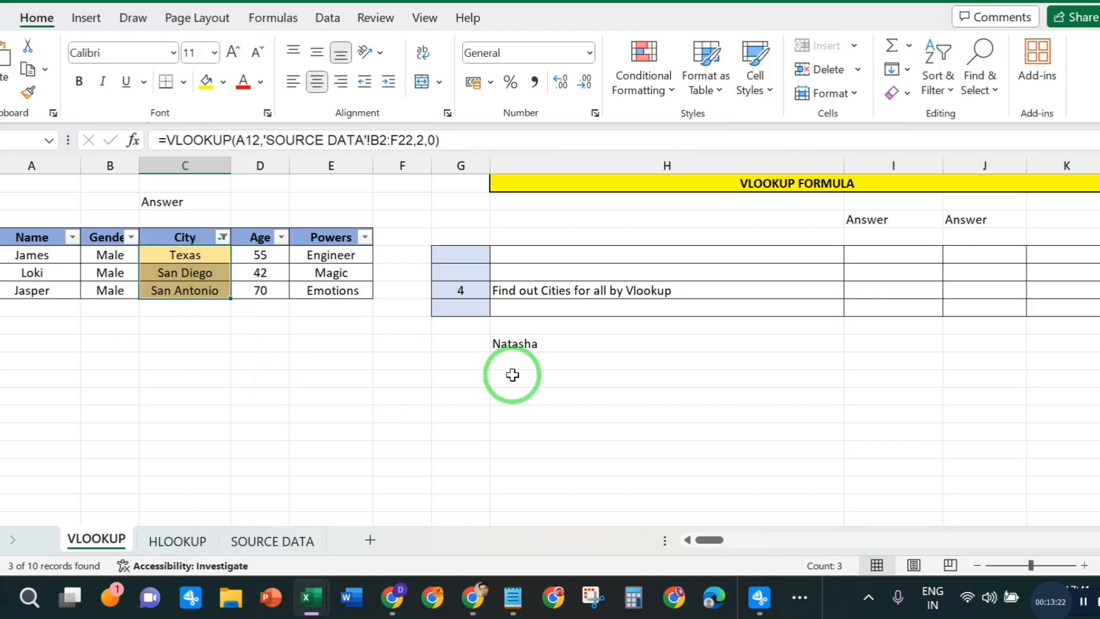
{"action": "left_click", "coordinate": [246, 373]}
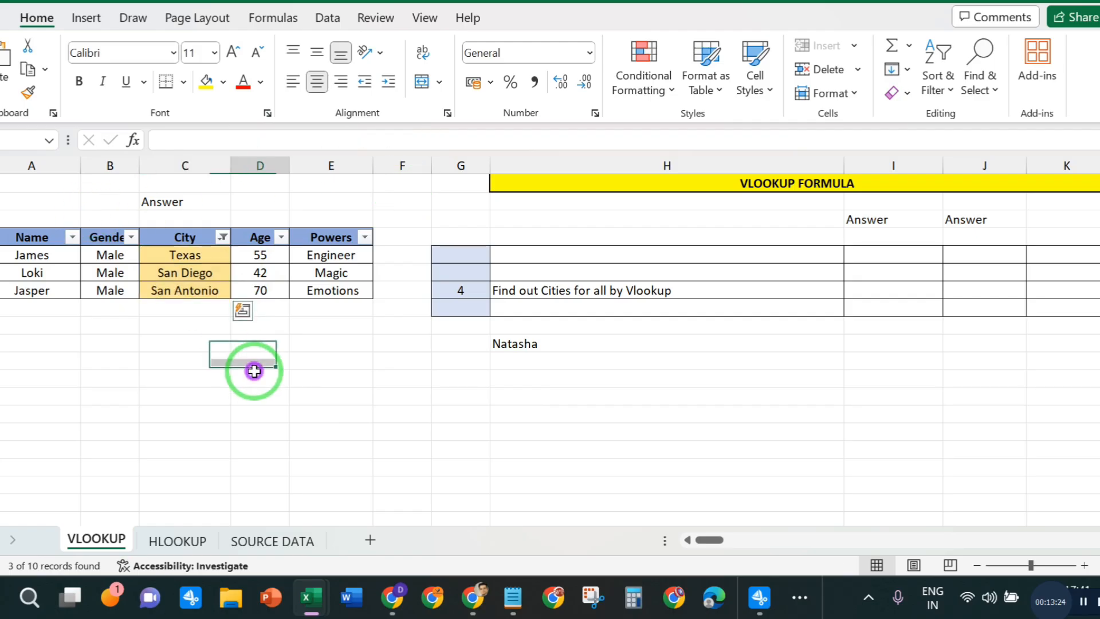
- Remove the filters from the hero table's header row so that all rows are shown
{"action": "left_click", "coordinate": [29, 238]}
{"action": "left_click_drag", "start_coordinate": [28, 238], "coordinate": [334, 238]}
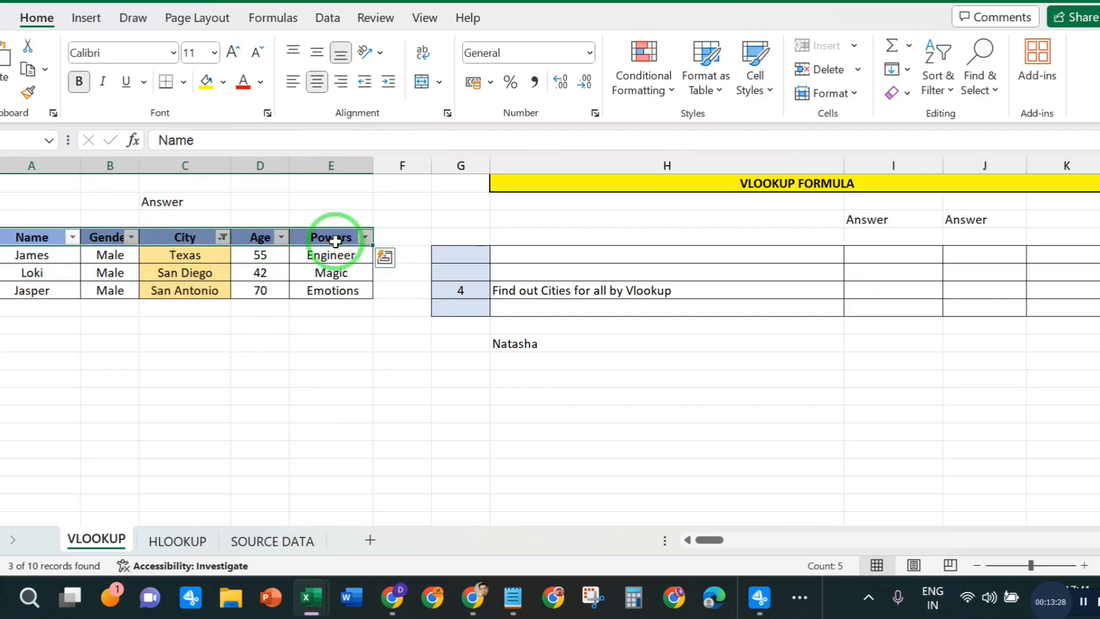
{"action": "key", "text": "ctrl+shift+l"}
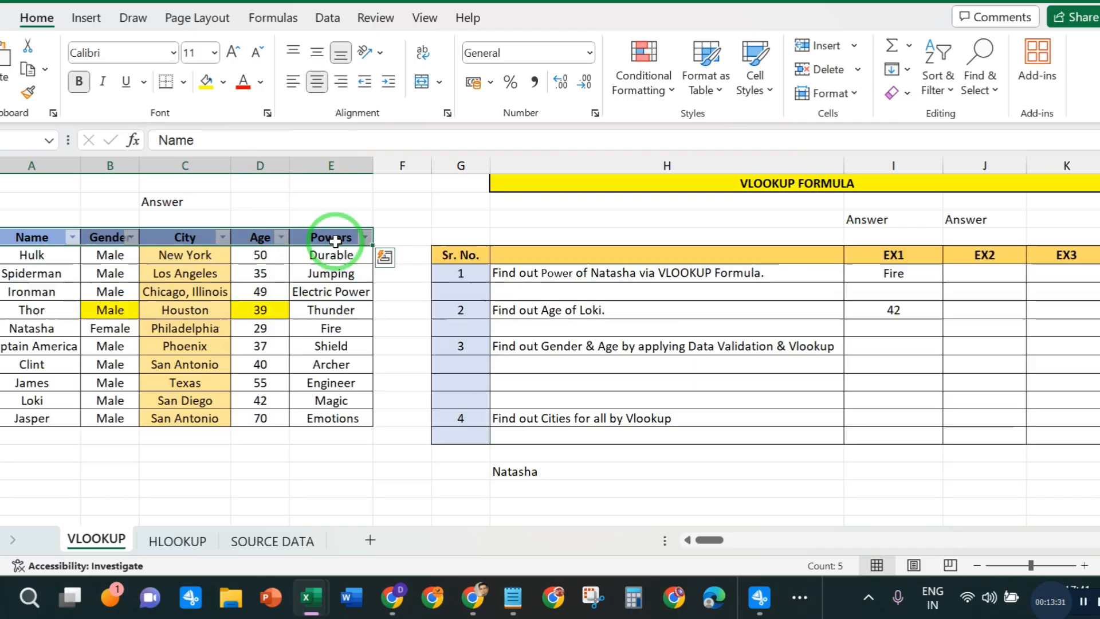
{"action": "left_click", "coordinate": [282, 424]}
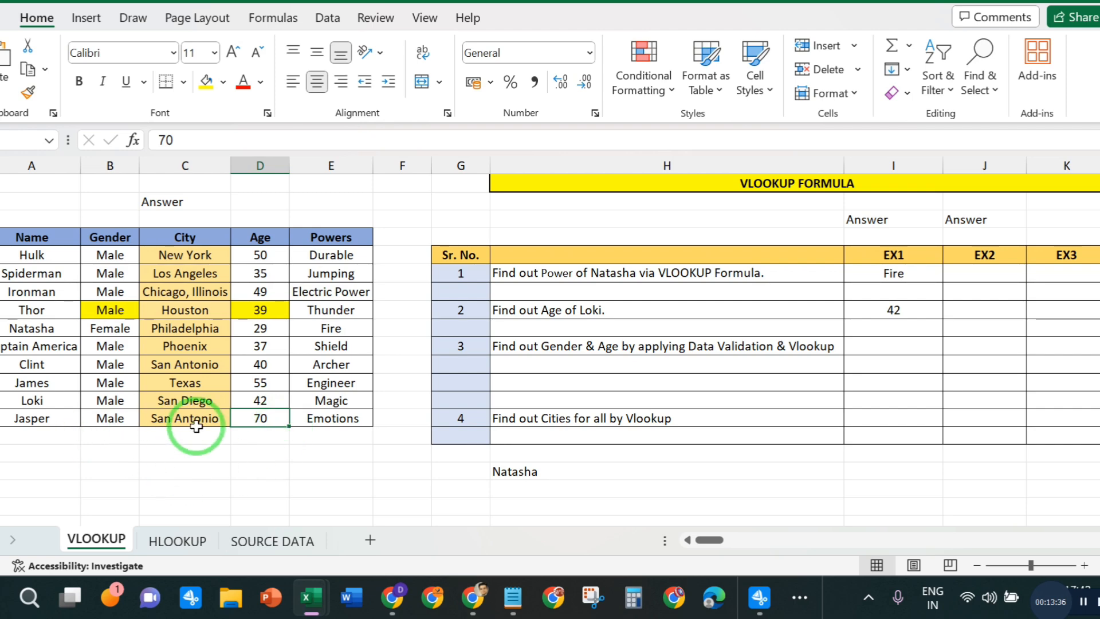
{"action": "left_click_drag", "start_coordinate": [189, 402], "coordinate": [193, 430]}
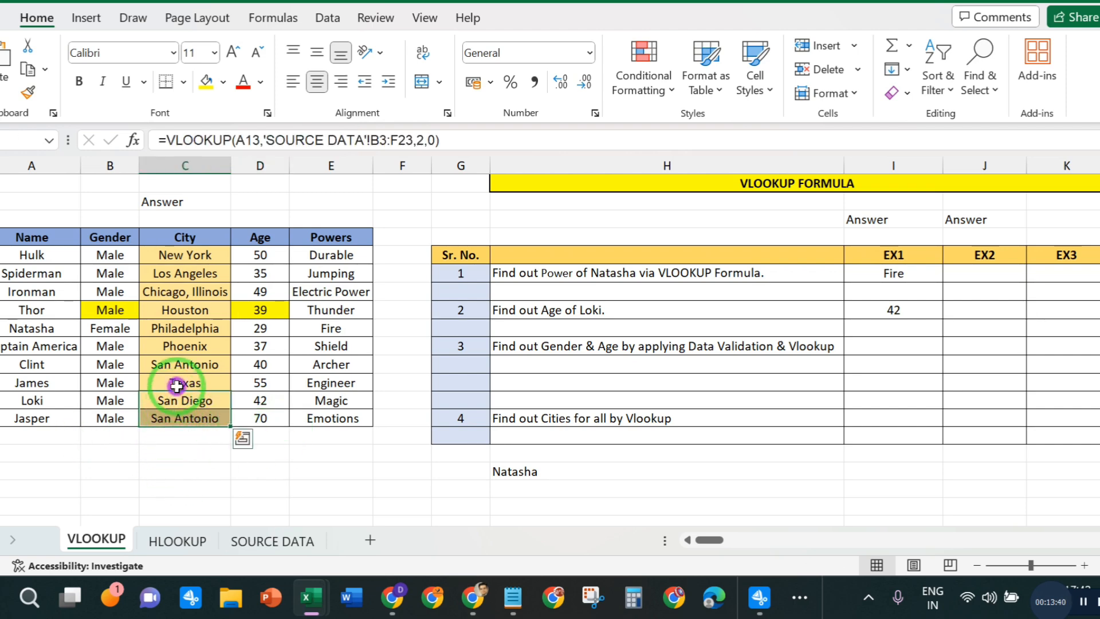
{"action": "left_click_drag", "start_coordinate": [179, 380], "coordinate": [177, 409]}
{"action": "left_click", "coordinate": [766, 449]}
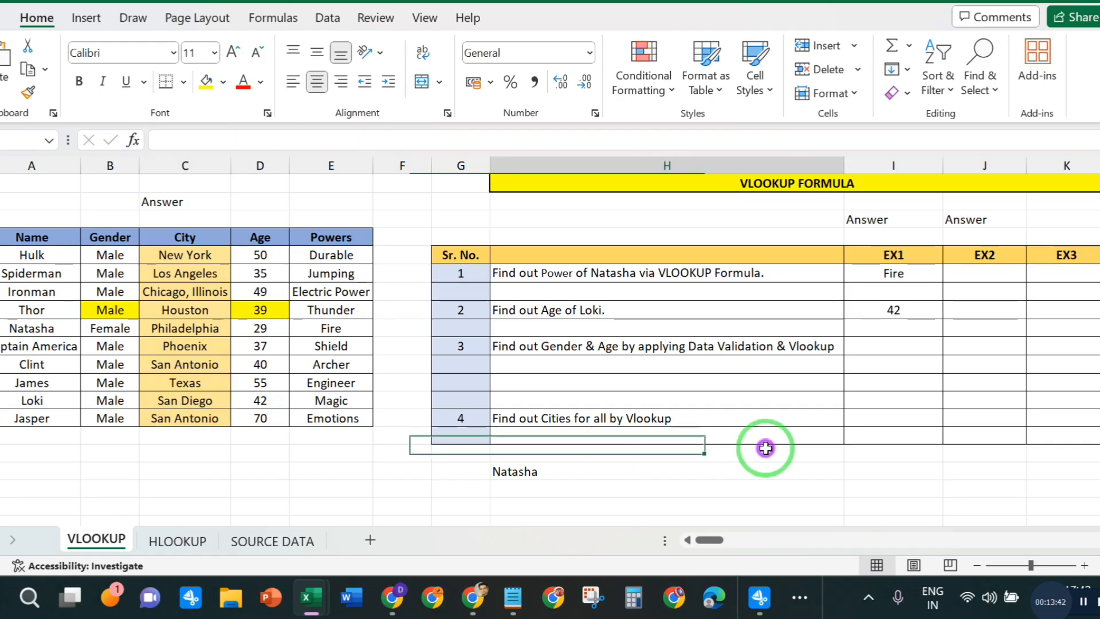
{"action": "left_click", "coordinate": [876, 347]}
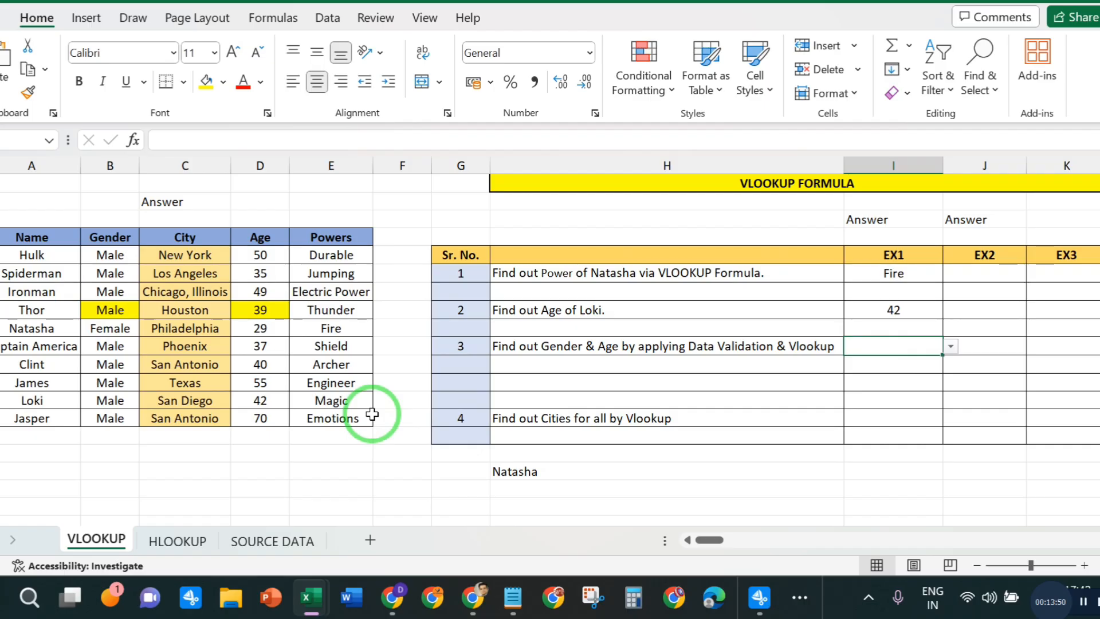
{"action": "left_click", "coordinate": [758, 597]}
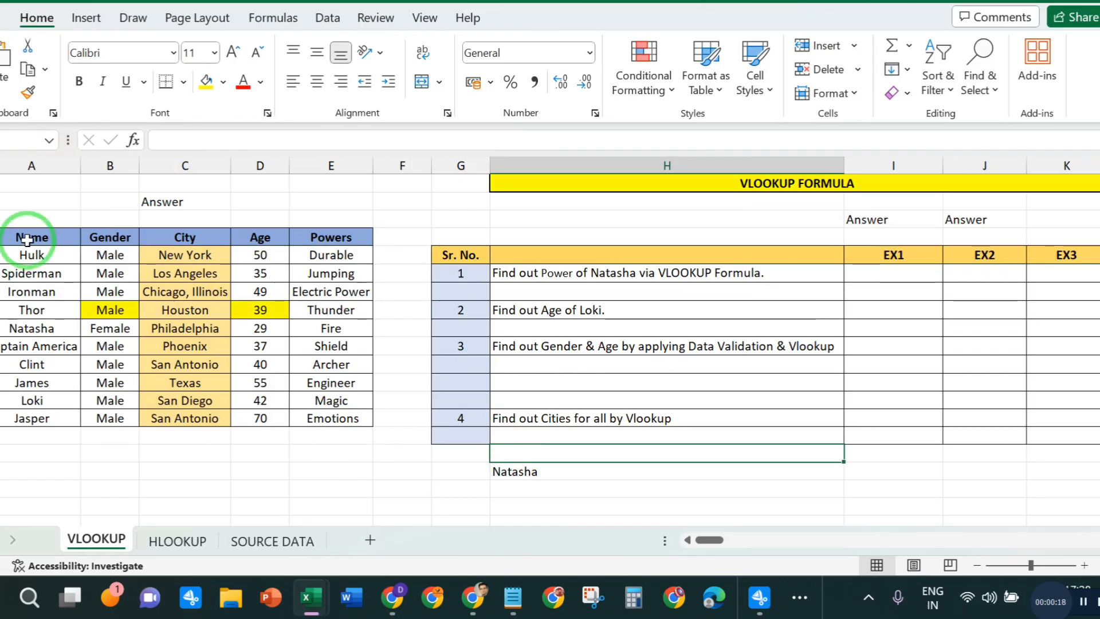
{"action": "left_click_drag", "start_coordinate": [27, 240], "coordinate": [324, 417]}
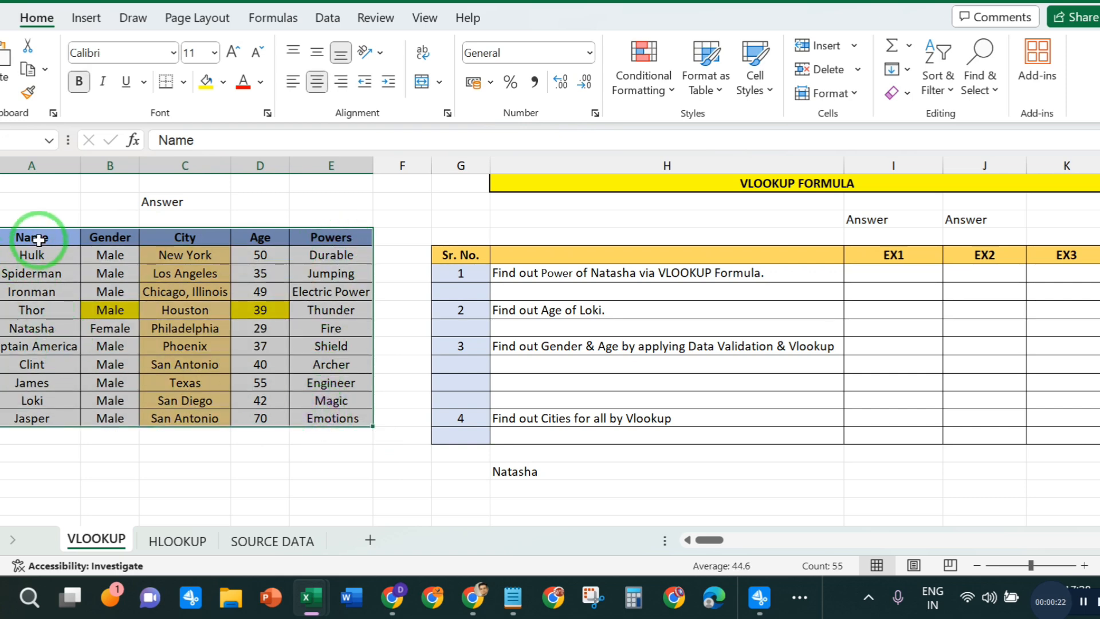
{"action": "left_click_drag", "start_coordinate": [34, 235], "coordinate": [32, 405]}
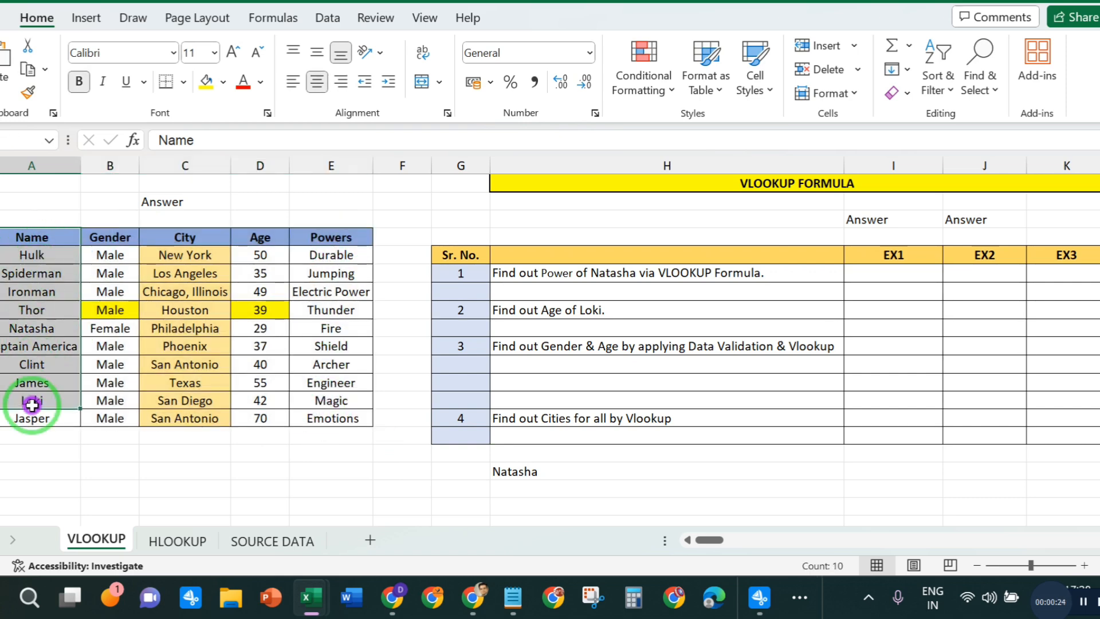
{"action": "left_click", "coordinate": [303, 256]}
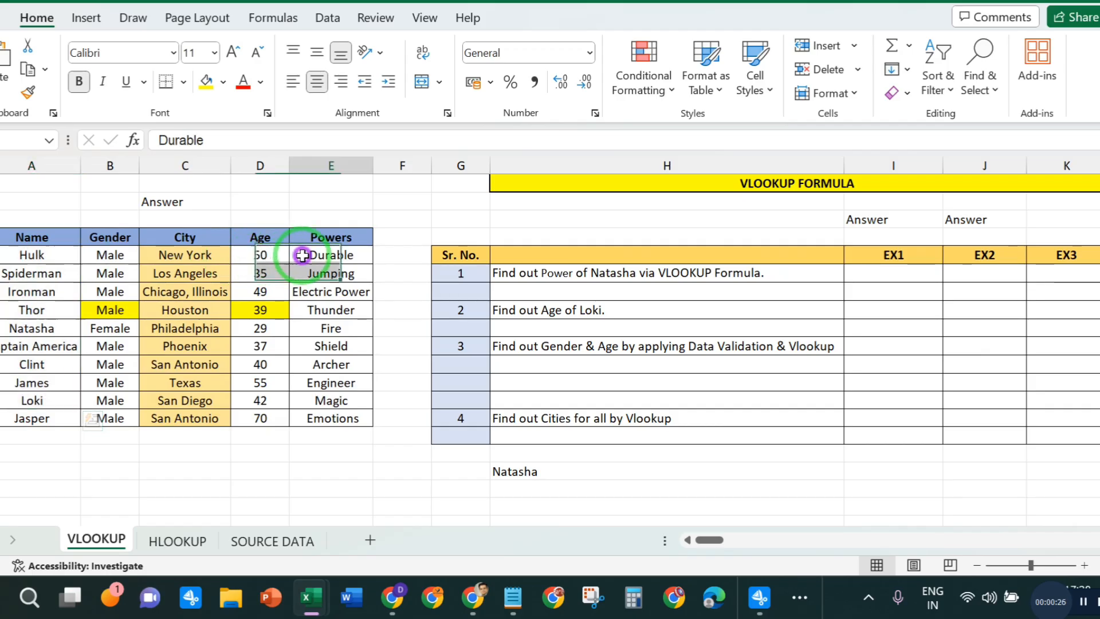
- Review question 1 and examine Natasha's row in the hero table, from her name to her power
{"action": "left_click", "coordinate": [324, 383]}
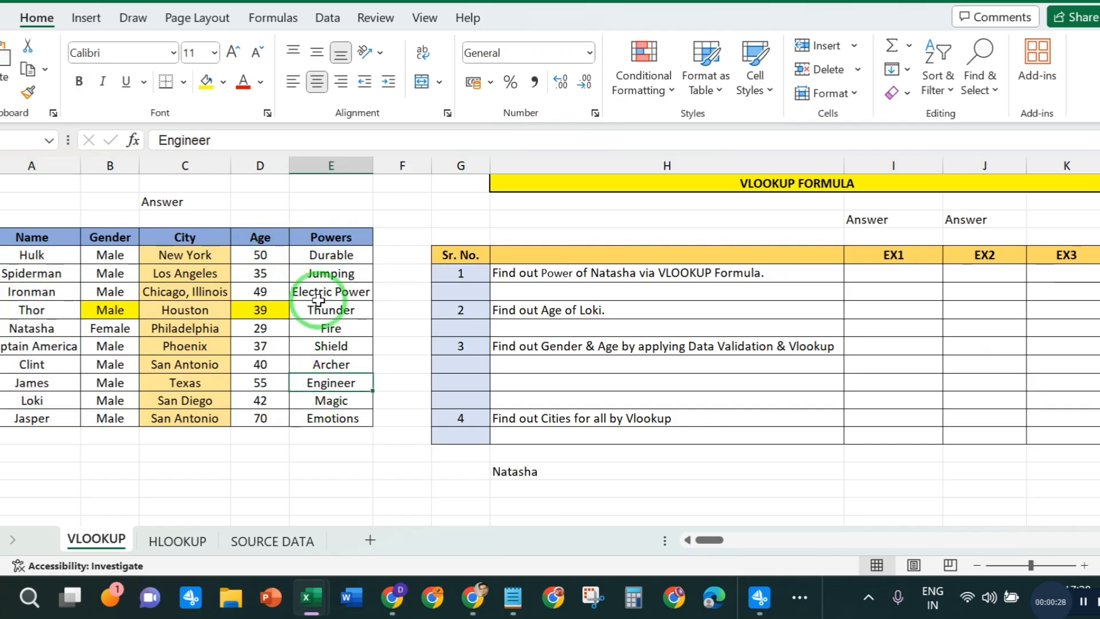
{"action": "left_click", "coordinate": [665, 280]}
{"action": "left_click", "coordinate": [609, 309]}
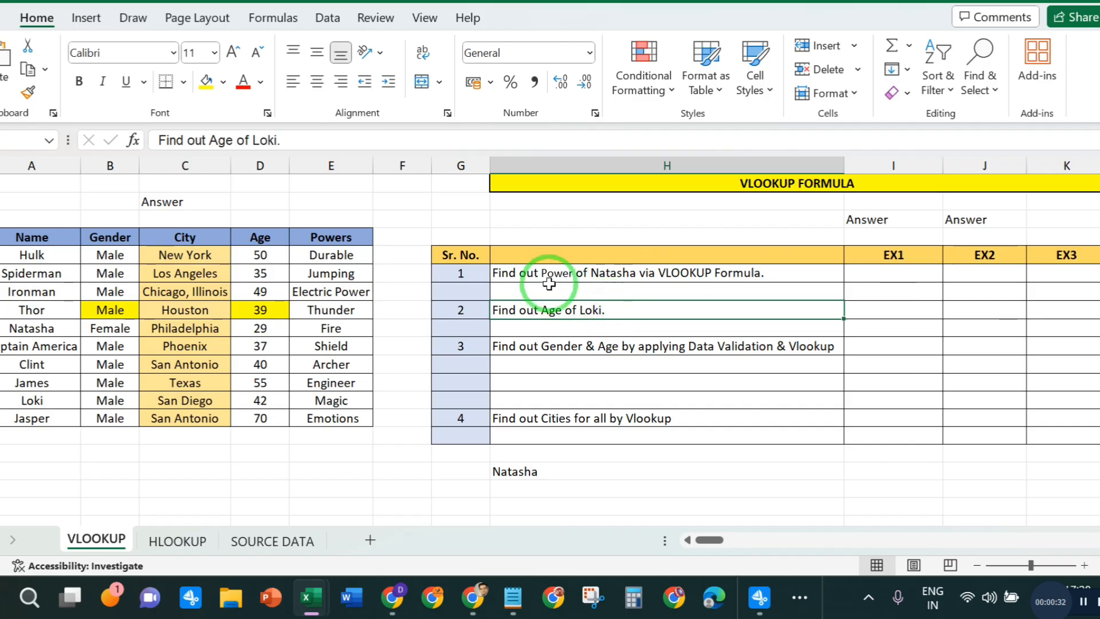
{"action": "left_click", "coordinate": [606, 276]}
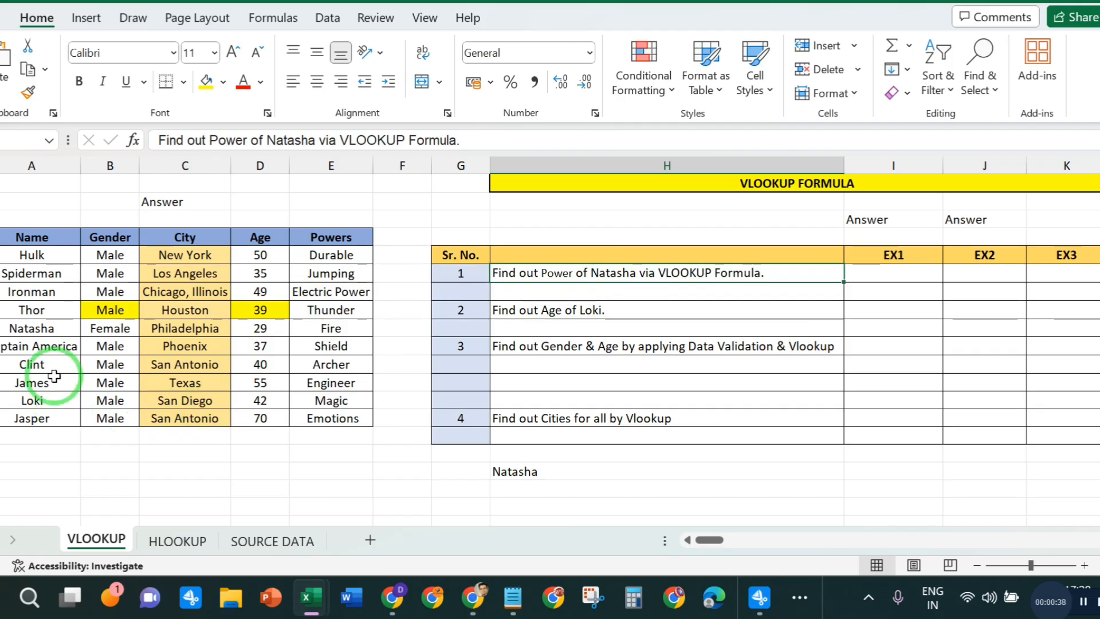
{"action": "left_click", "coordinate": [23, 328]}
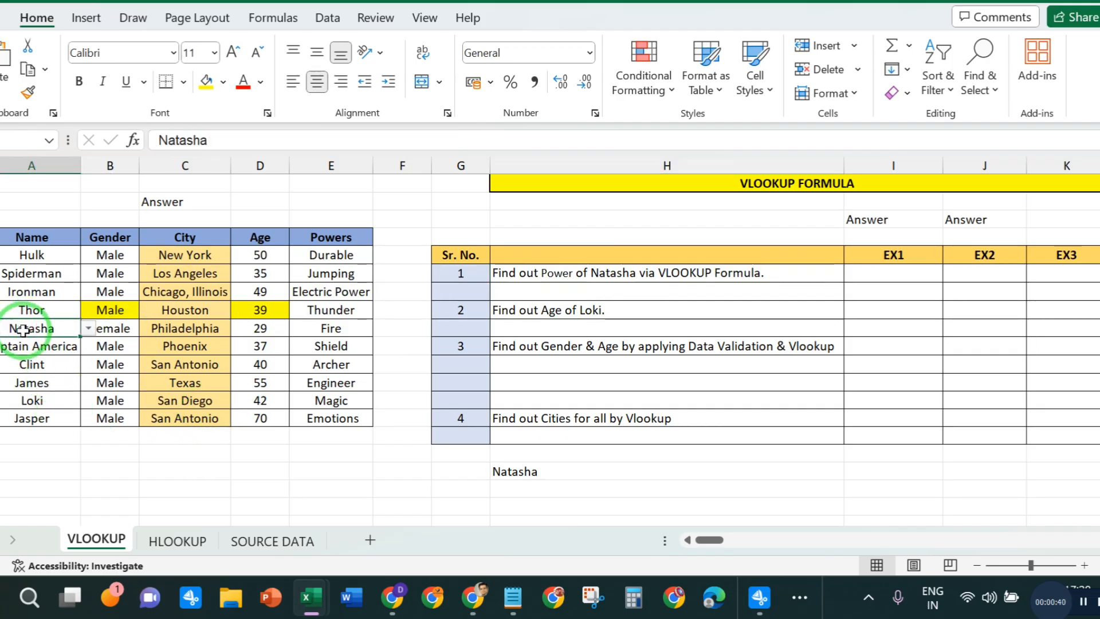
{"action": "left_click", "coordinate": [338, 331]}
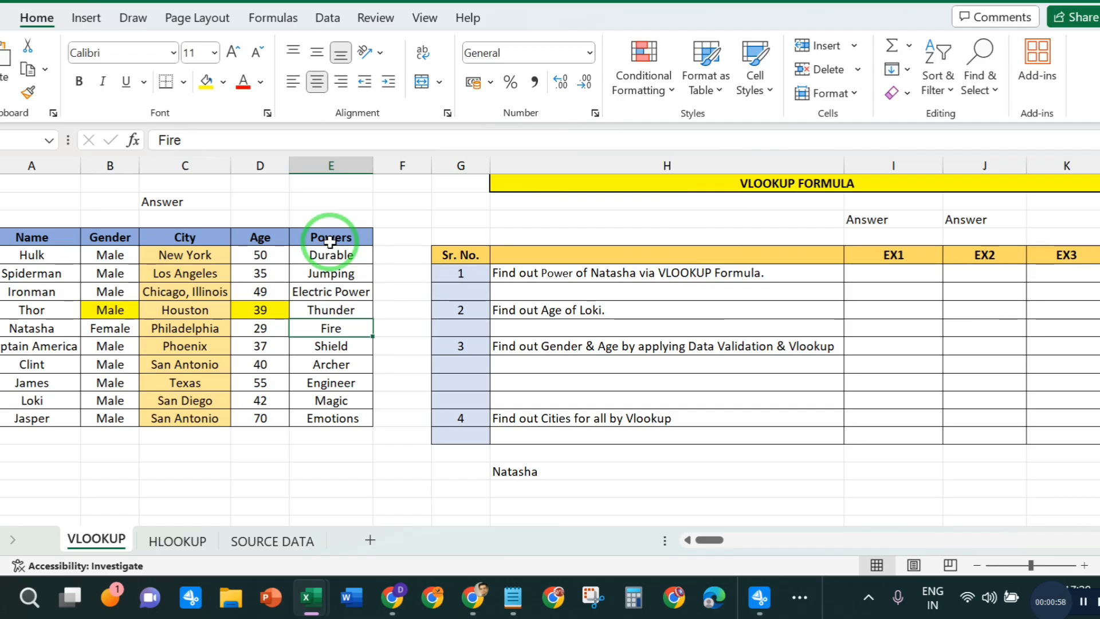
- Start a VLOOKUP formula in question 1's EX1 cell with Natasha's name cell A9 as the lookup value
{"action": "left_click", "coordinate": [886, 271]}
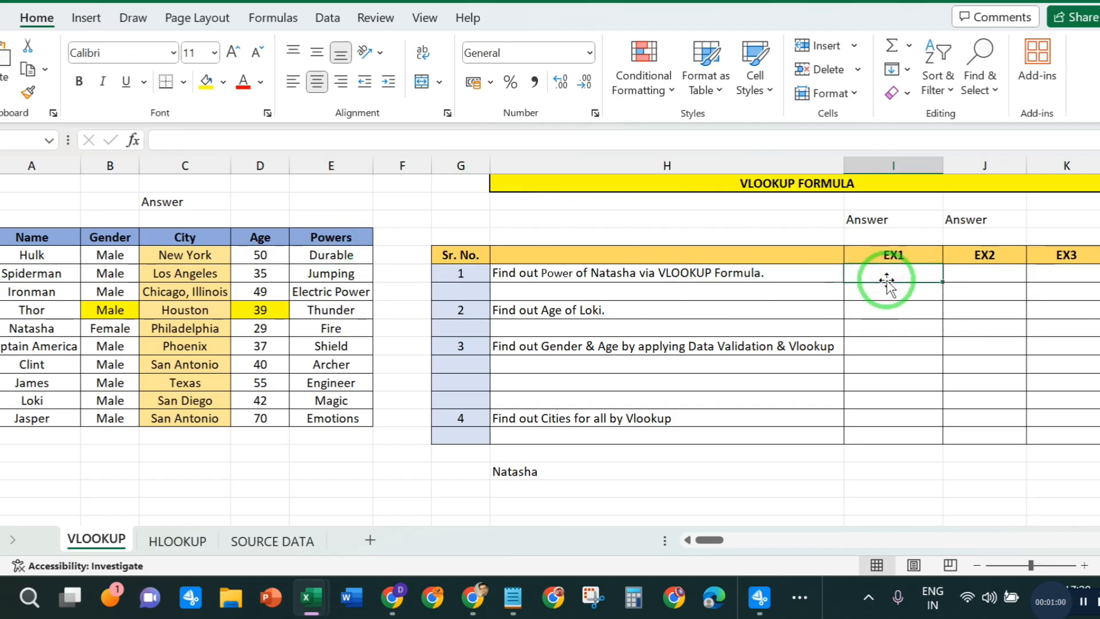
{"action": "type", "text": "=VLO"}
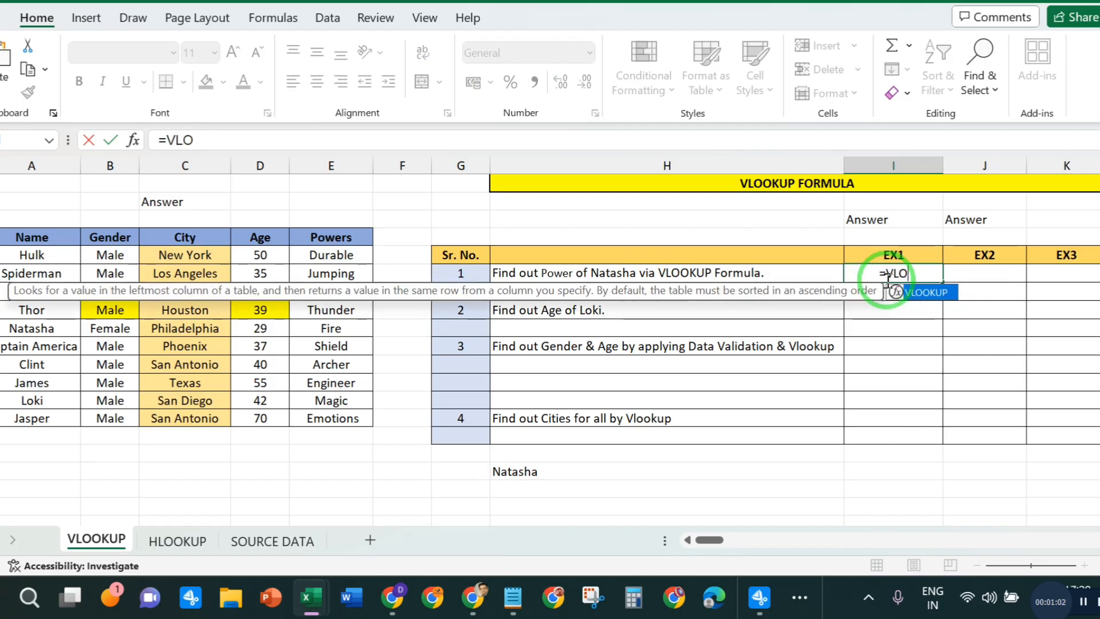
{"action": "double_click", "coordinate": [924, 293]}
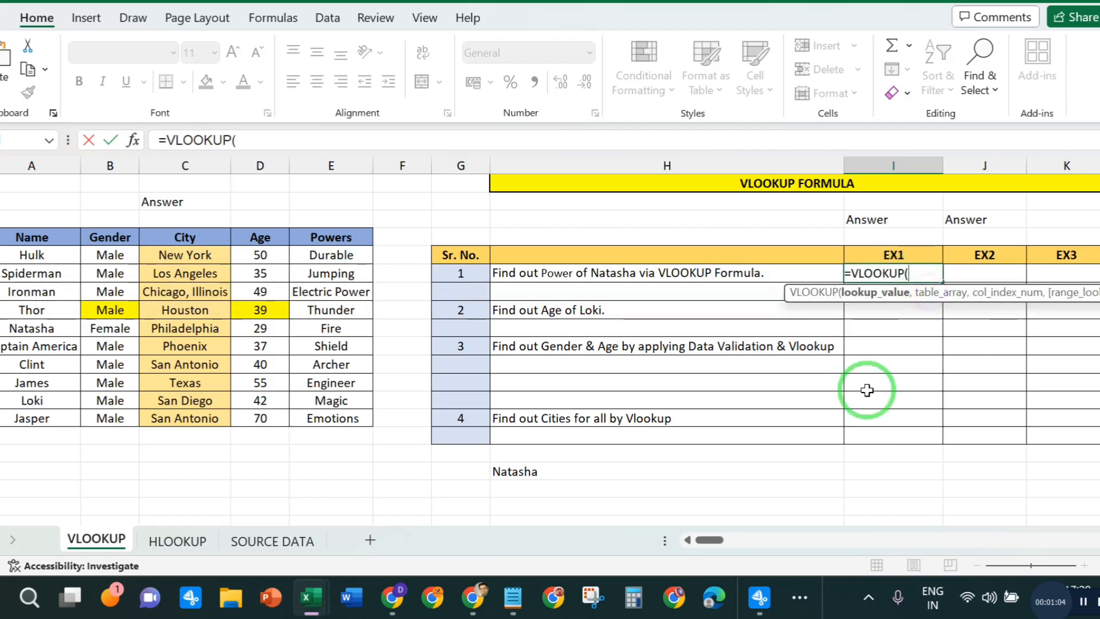
{"action": "left_click", "coordinate": [264, 139]}
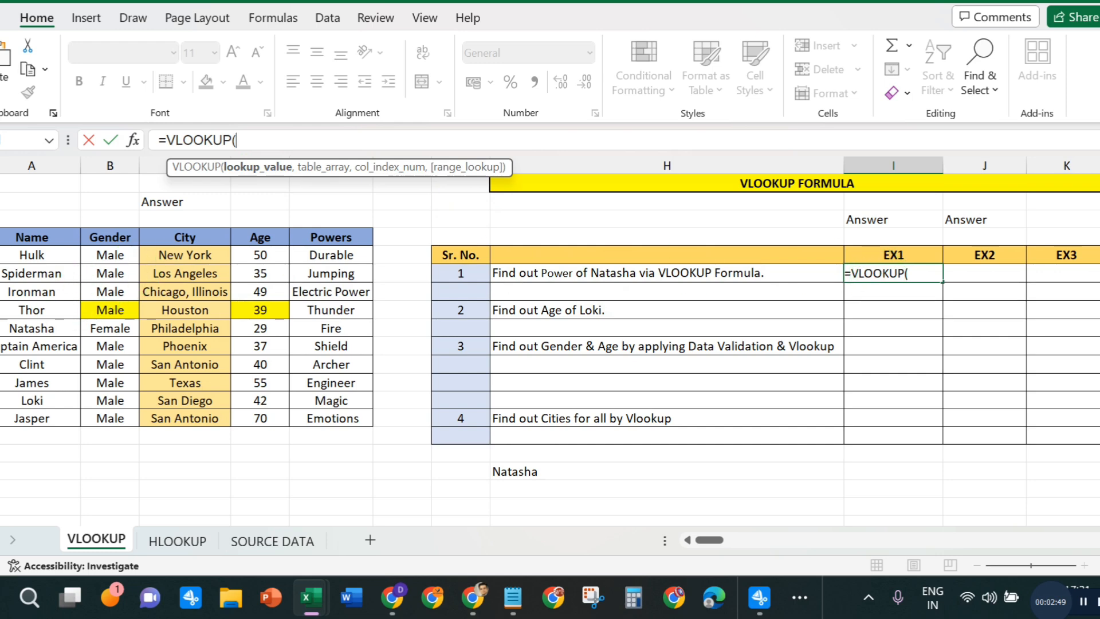
{"action": "left_click", "coordinate": [36, 330]}
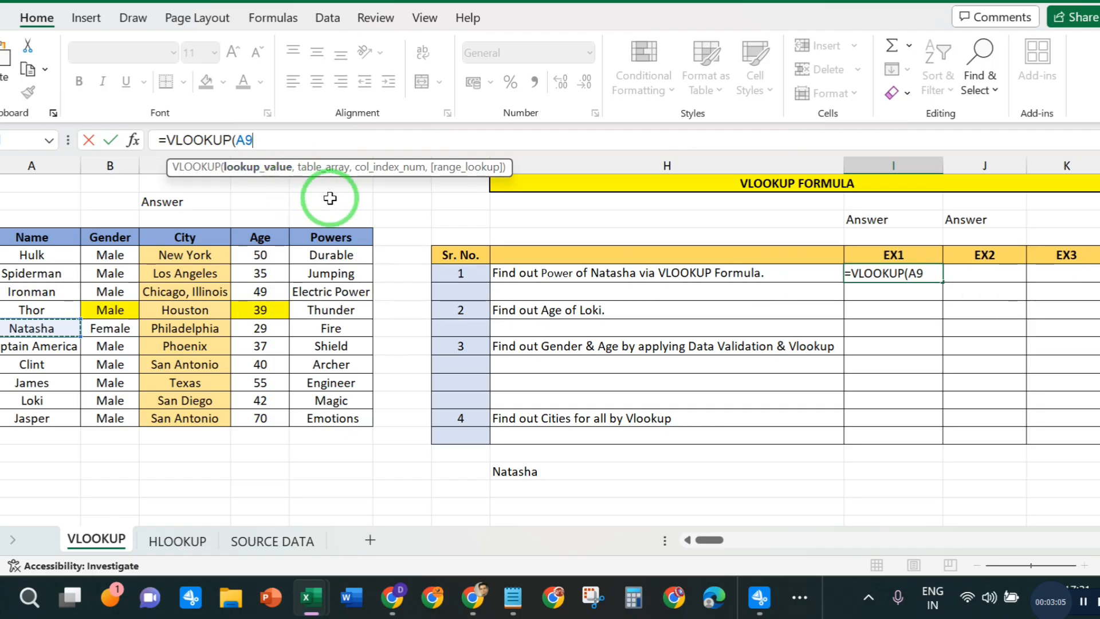
{"action": "type", "text": ","}
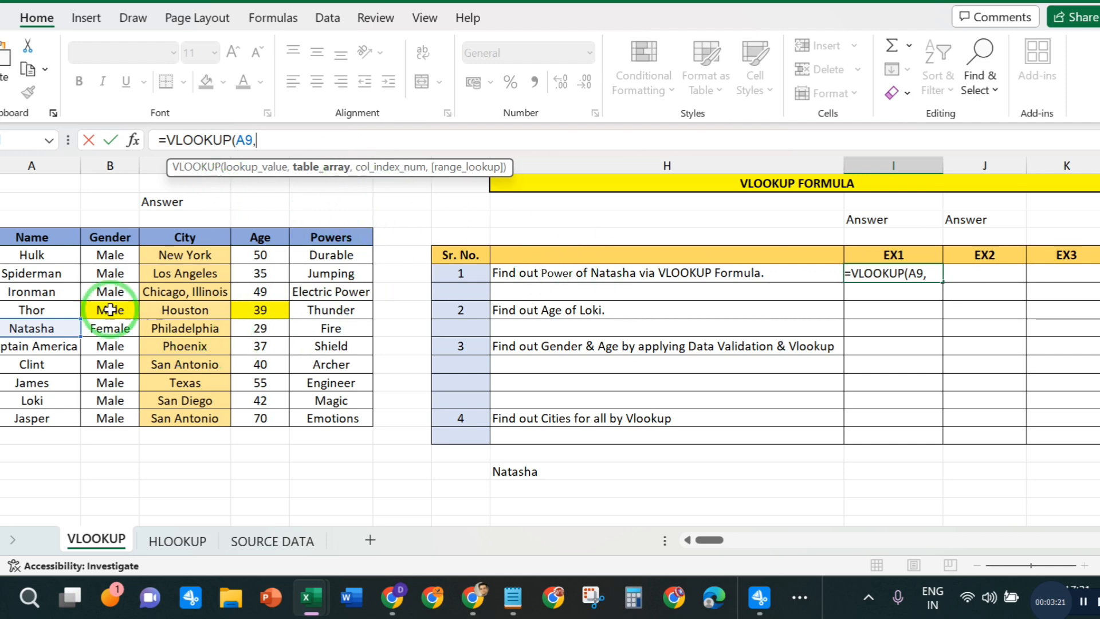
- Complete Natasha's VLOOKUP formula with table array A4:E14, column index 05 and range lookup 0
{"action": "left_click_drag", "start_coordinate": [26, 235], "coordinate": [344, 417]}
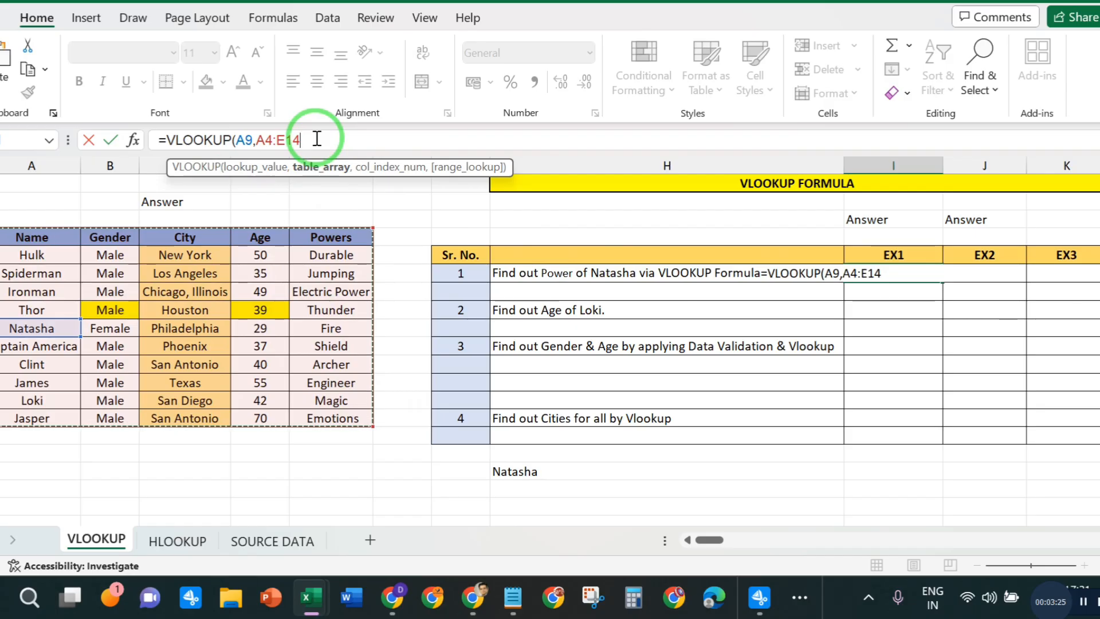
{"action": "type", "text": ","}
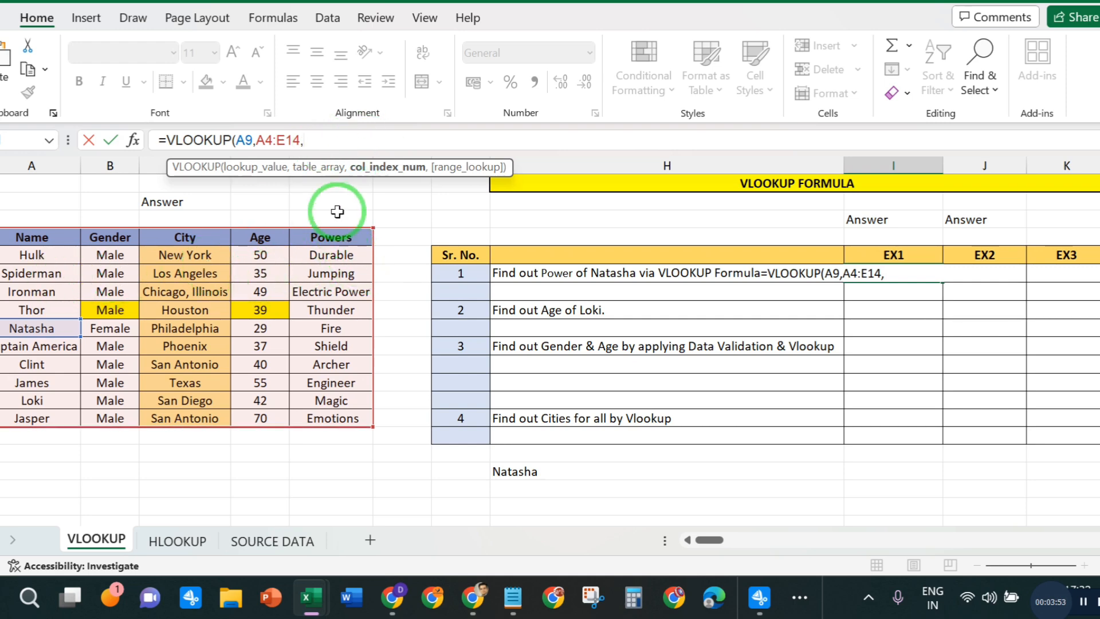
{"action": "type", "text": "05"}
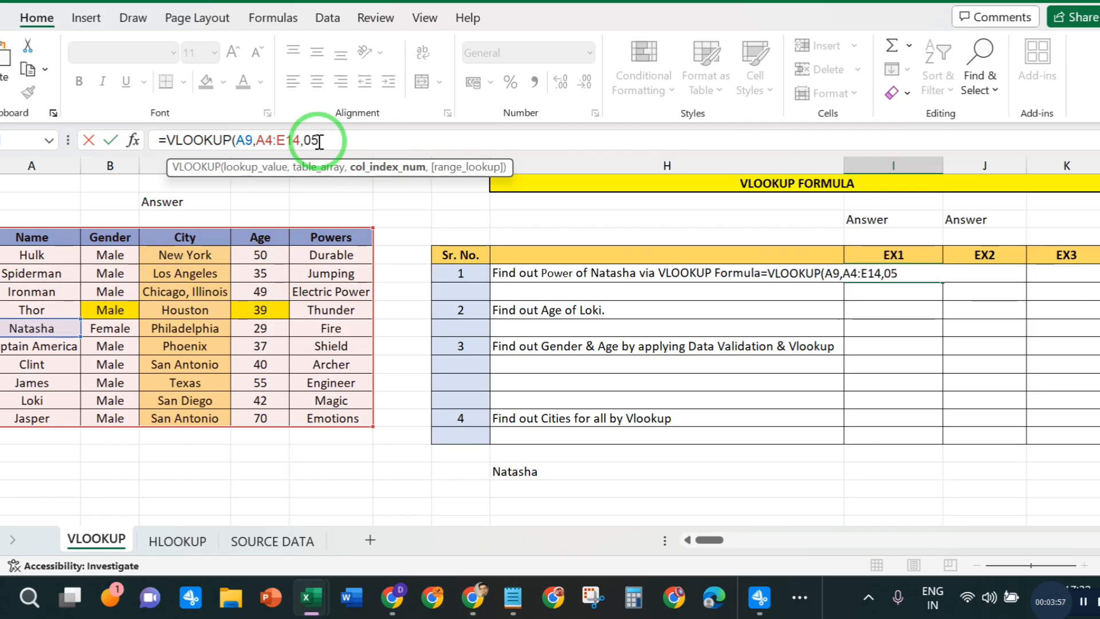
{"action": "type", "text": ","}
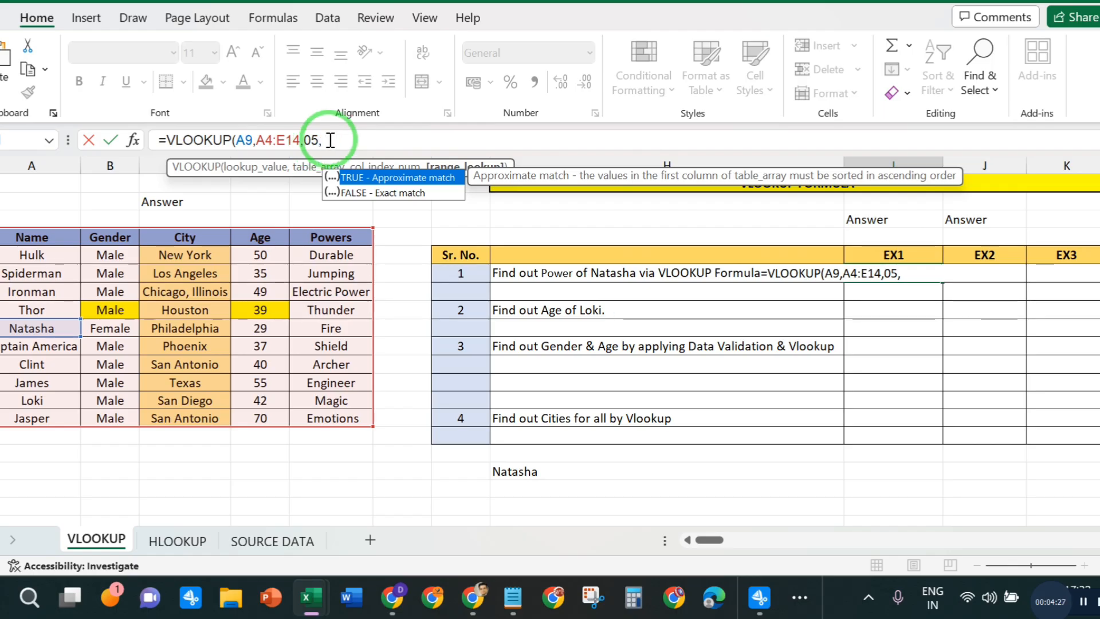
{"action": "type", "text": ",0)"}
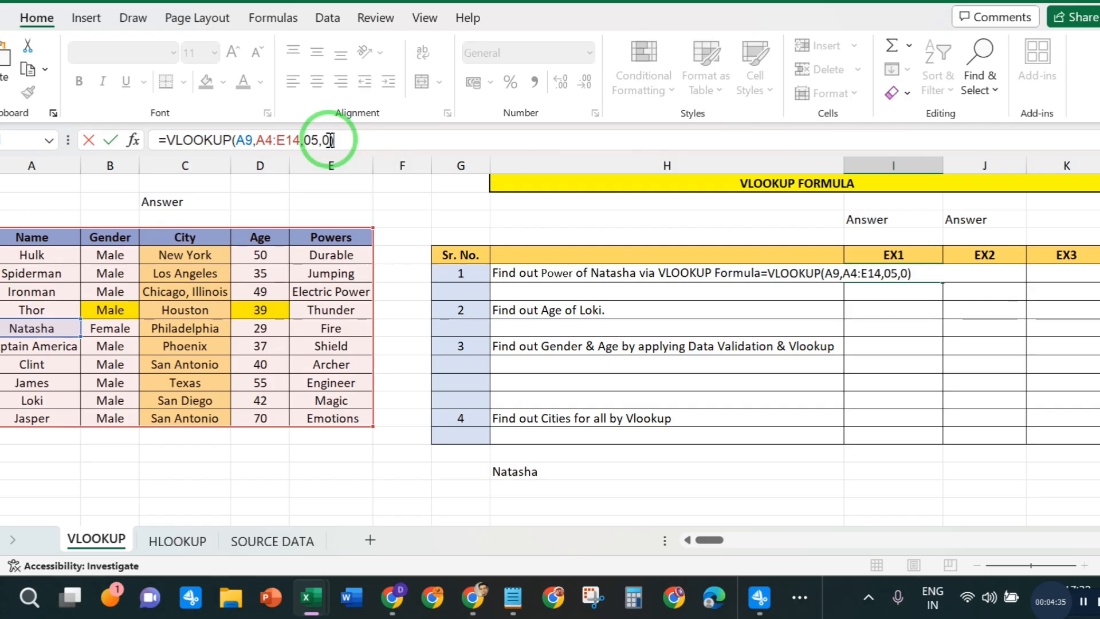
{"action": "key", "text": "Return"}
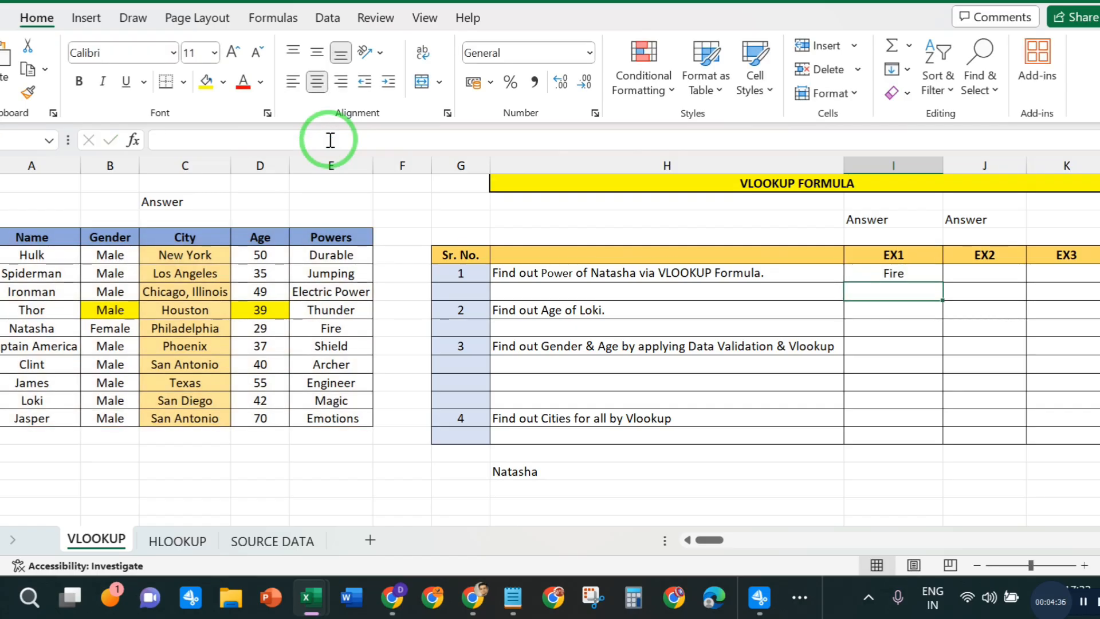
- Check question 1's answer against Natasha's row, and examine question 2 and Loki's row
{"action": "left_click", "coordinate": [31, 328]}
{"action": "left_click", "coordinate": [354, 328]}
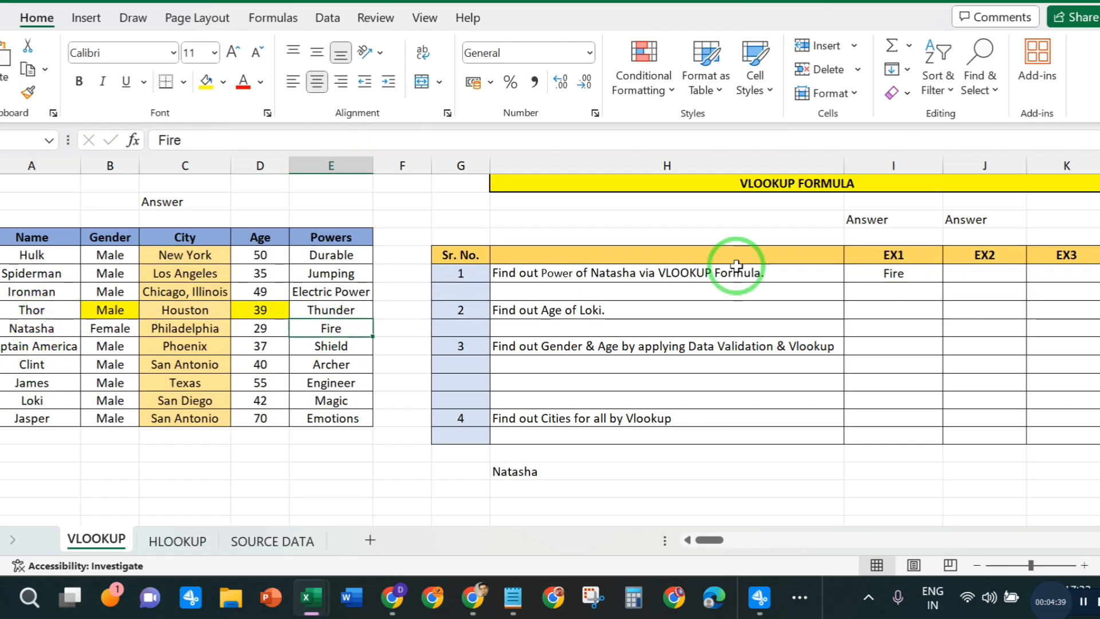
{"action": "left_click", "coordinate": [869, 275]}
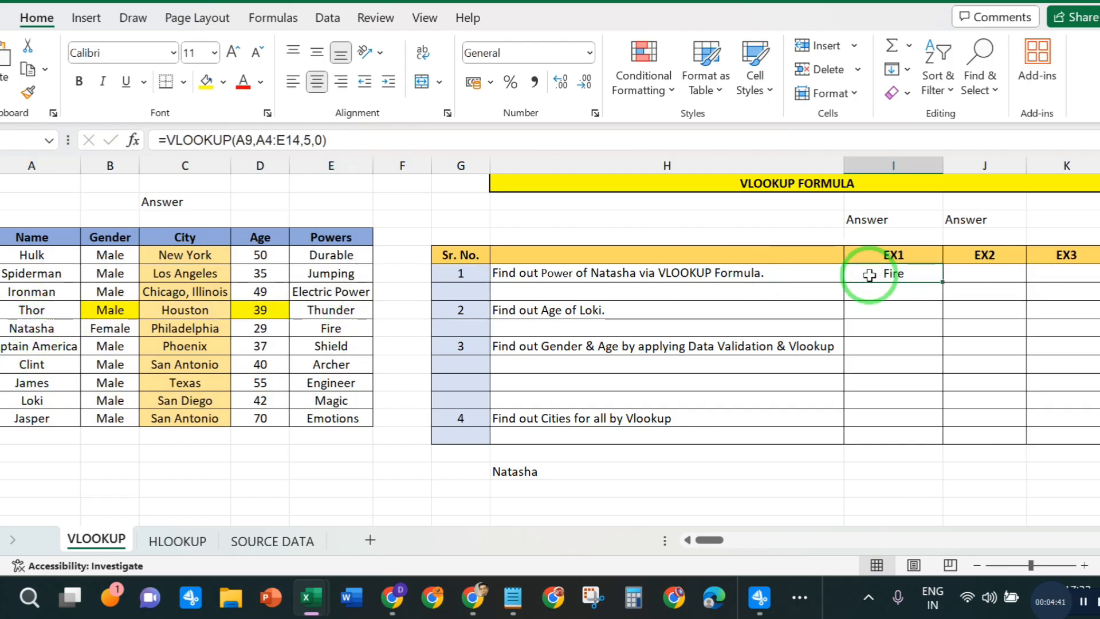
{"action": "left_click", "coordinate": [994, 269]}
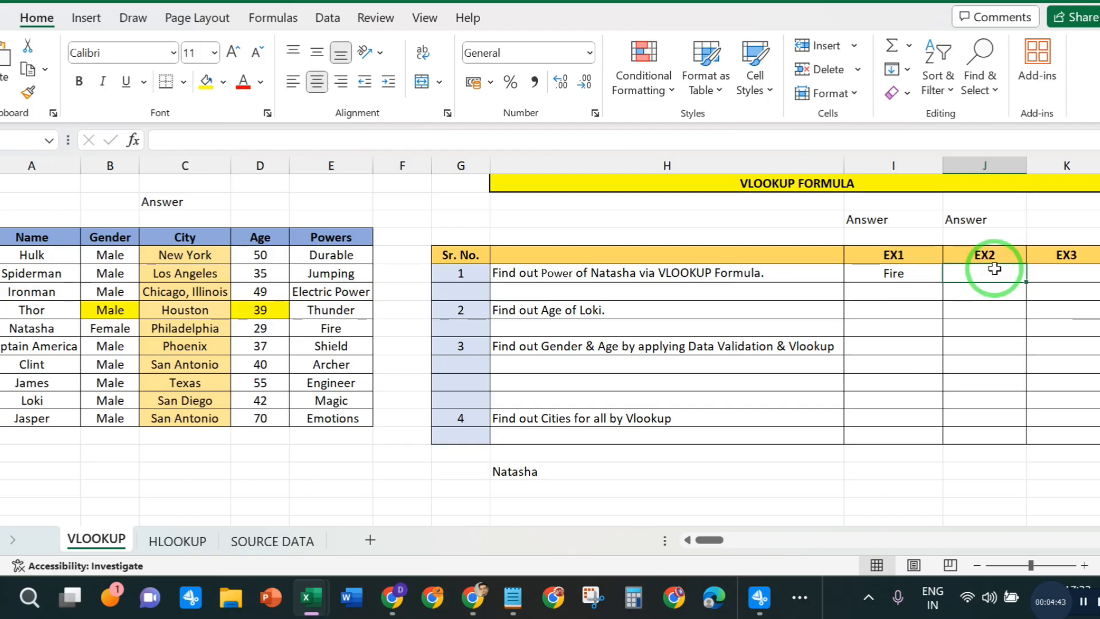
{"action": "left_click", "coordinate": [564, 305]}
{"action": "left_click", "coordinate": [872, 306]}
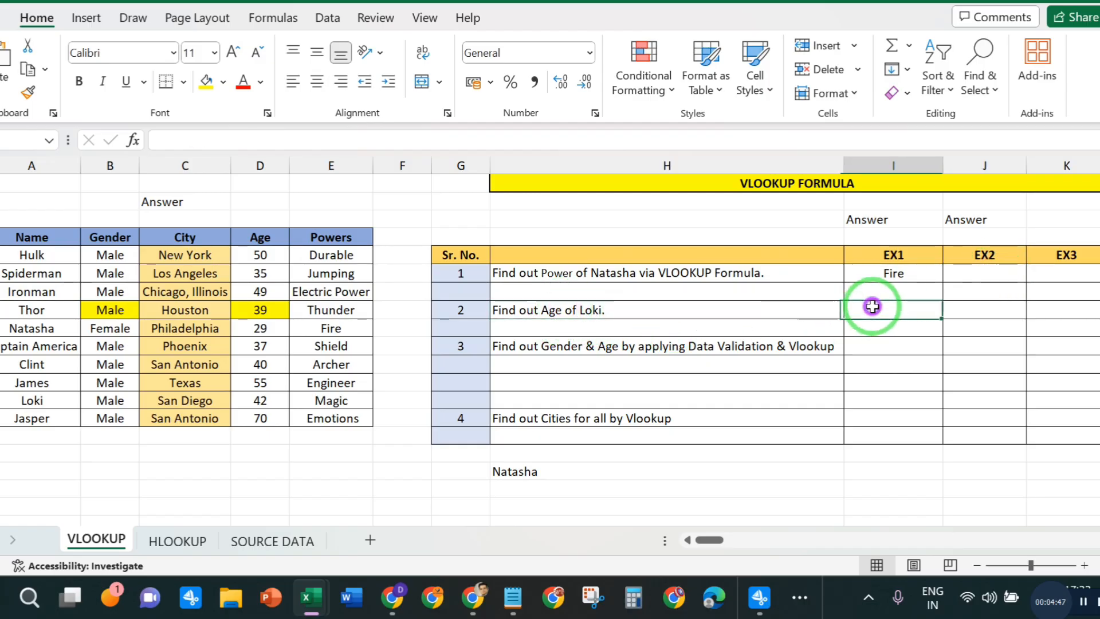
{"action": "left_click", "coordinate": [33, 400]}
{"action": "left_click", "coordinate": [349, 400]}
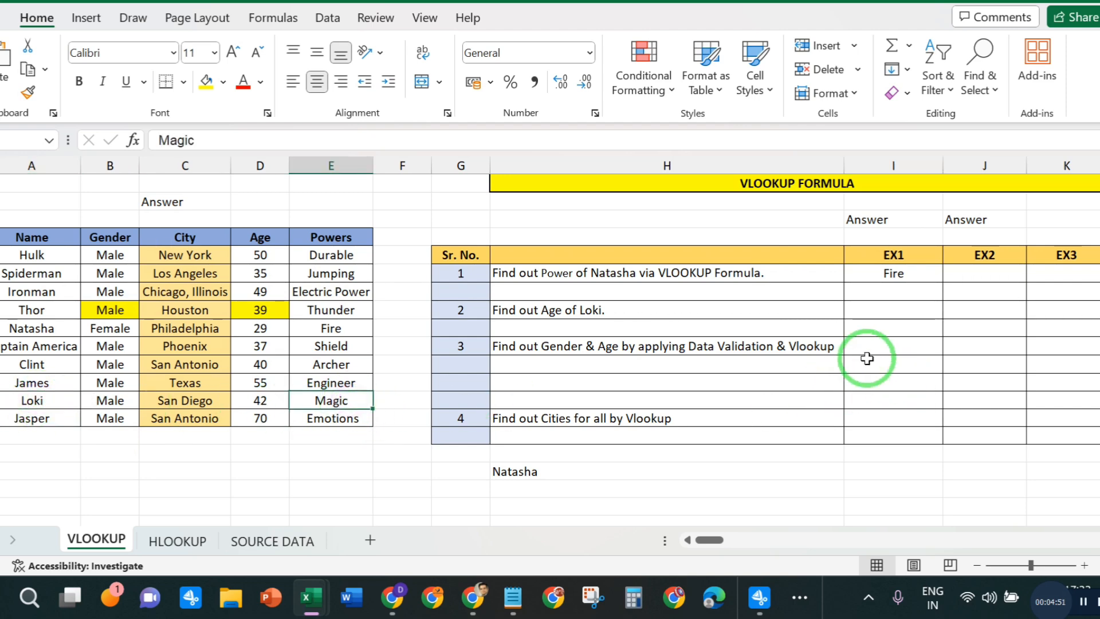
{"action": "left_click", "coordinate": [902, 346]}
- Start a VLOOKUP formula in question 2's EX1 cell with Loki's name cell A13 as the lookup value
{"action": "left_click", "coordinate": [881, 314]}
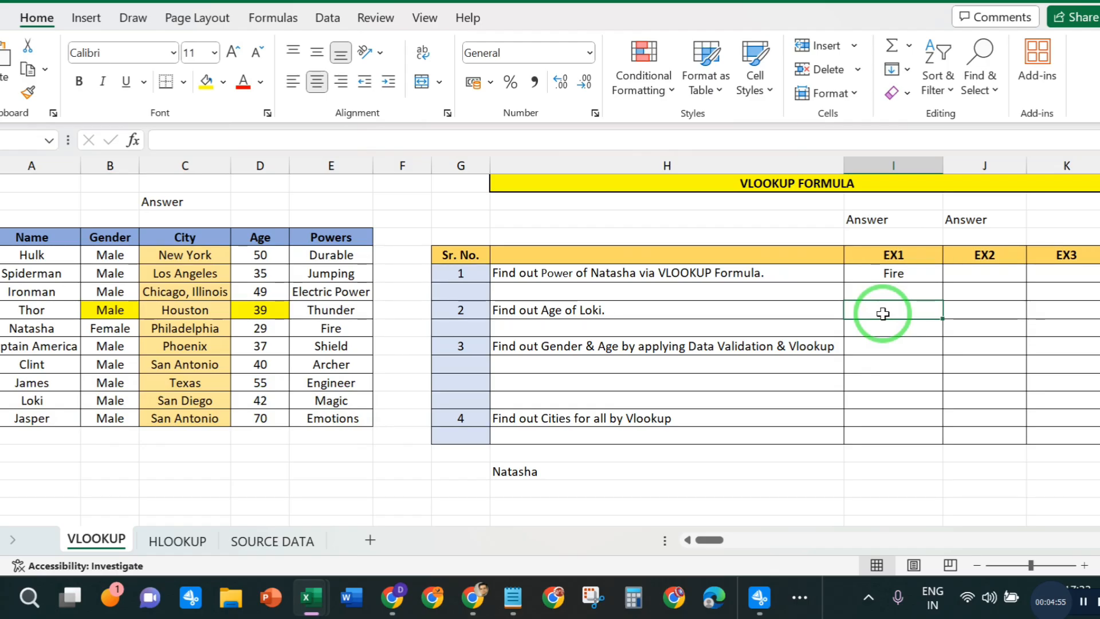
{"action": "type", "text": "=VLO"}
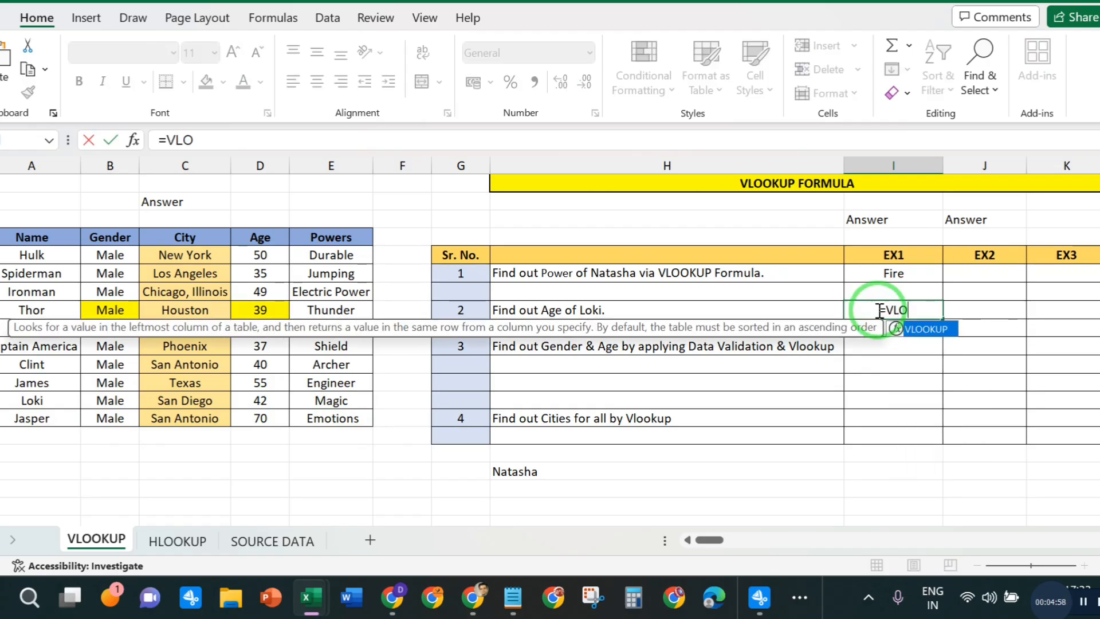
{"action": "double_click", "coordinate": [908, 329]}
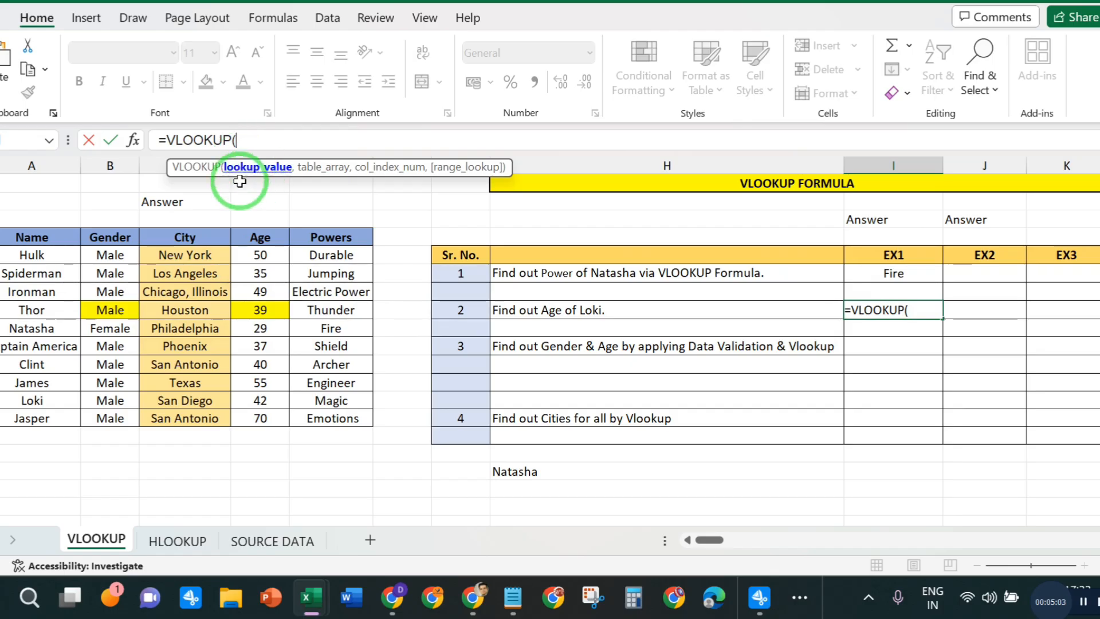
{"action": "left_click", "coordinate": [33, 400]}
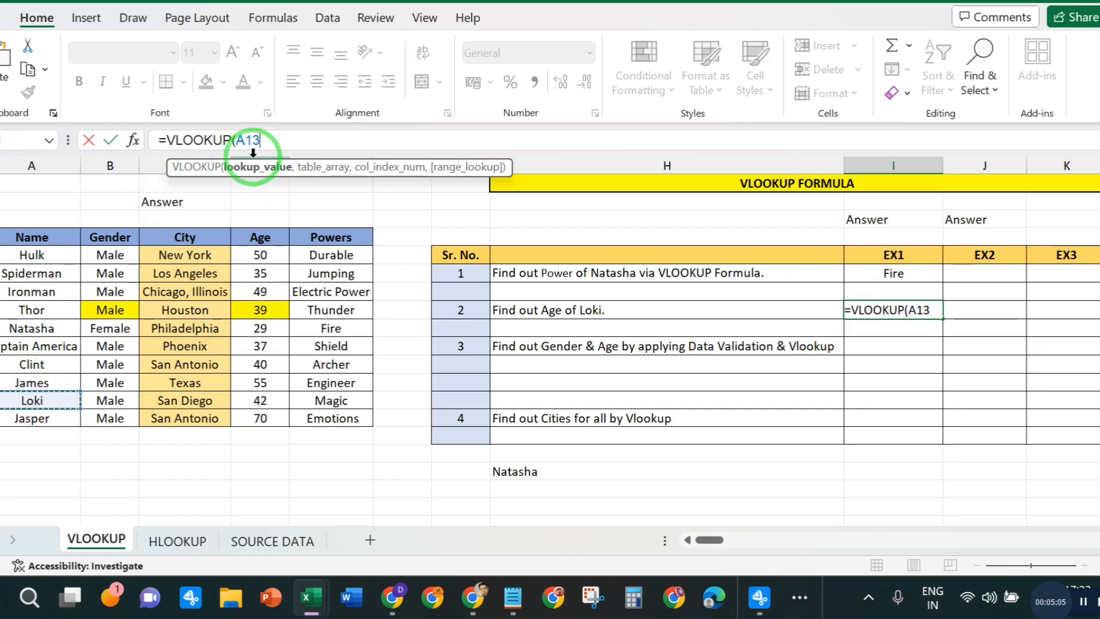
{"action": "type", "text": ","}
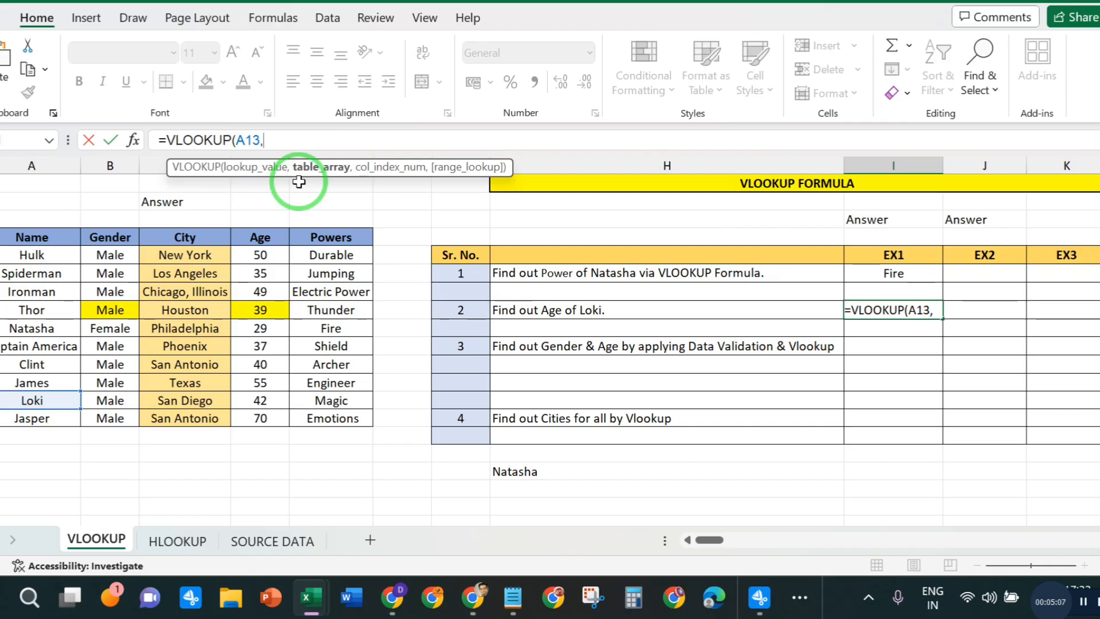
- Complete Loki's VLOOKUP formula with table array A4:E14, column index 04 and range lookup 0
{"action": "left_click_drag", "start_coordinate": [16, 233], "coordinate": [366, 415]}
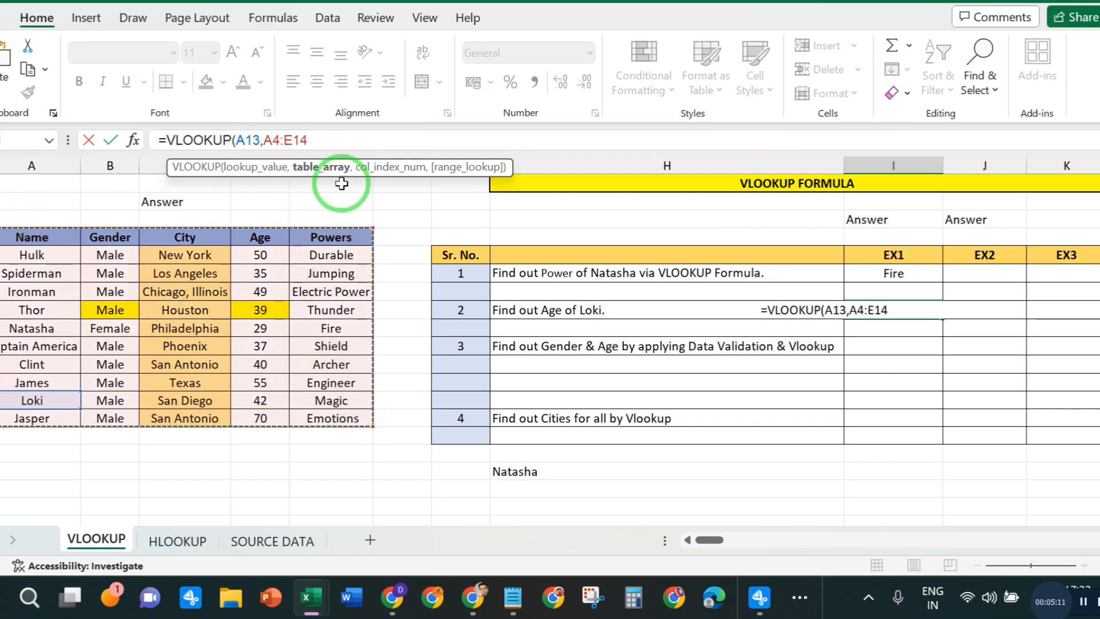
{"action": "type", "text": ","}
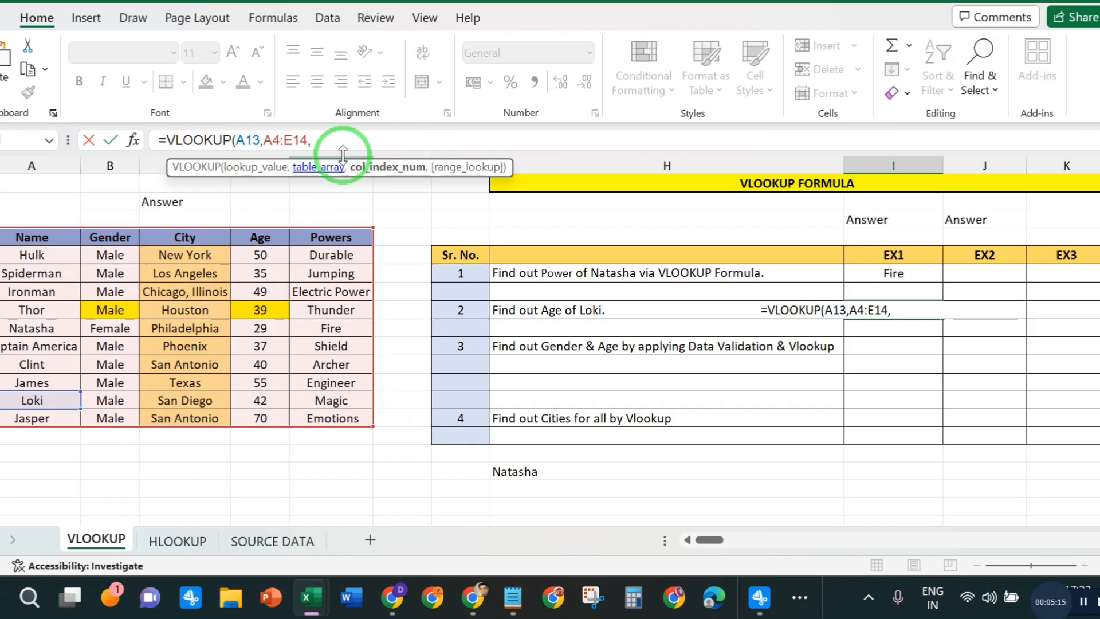
{"action": "type", "text": "04"}
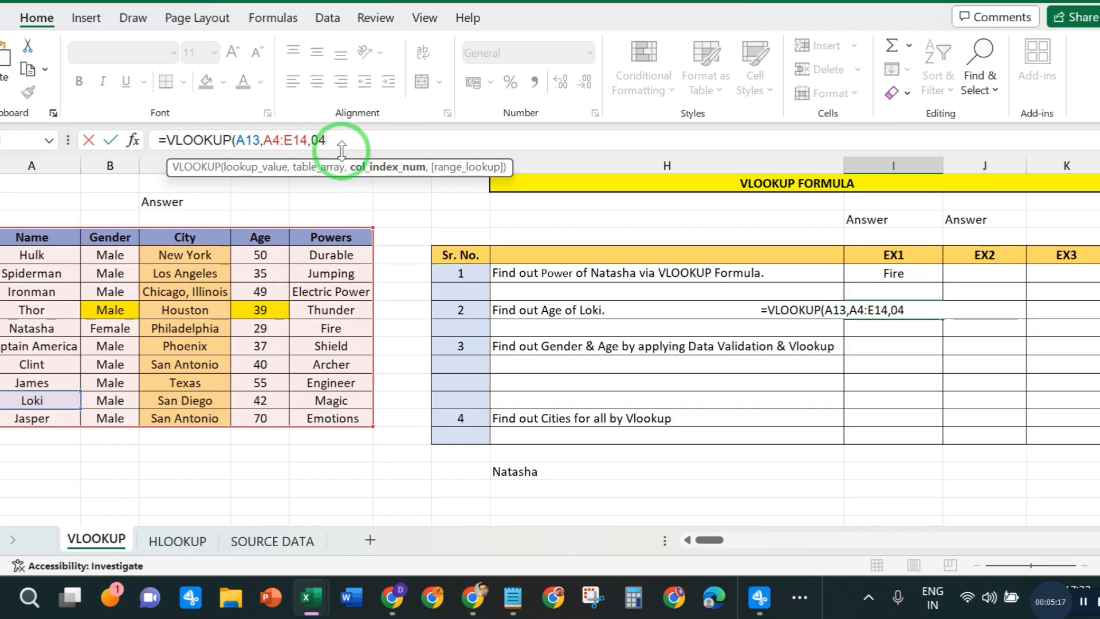
{"action": "type", "text": ","}
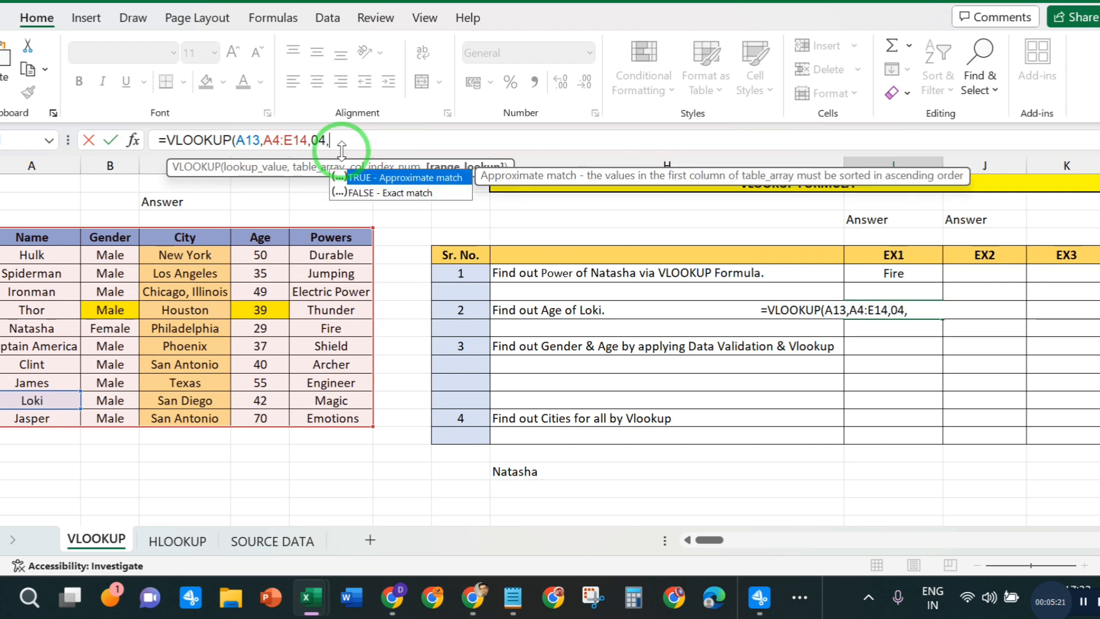
{"action": "type", "text": "0)"}
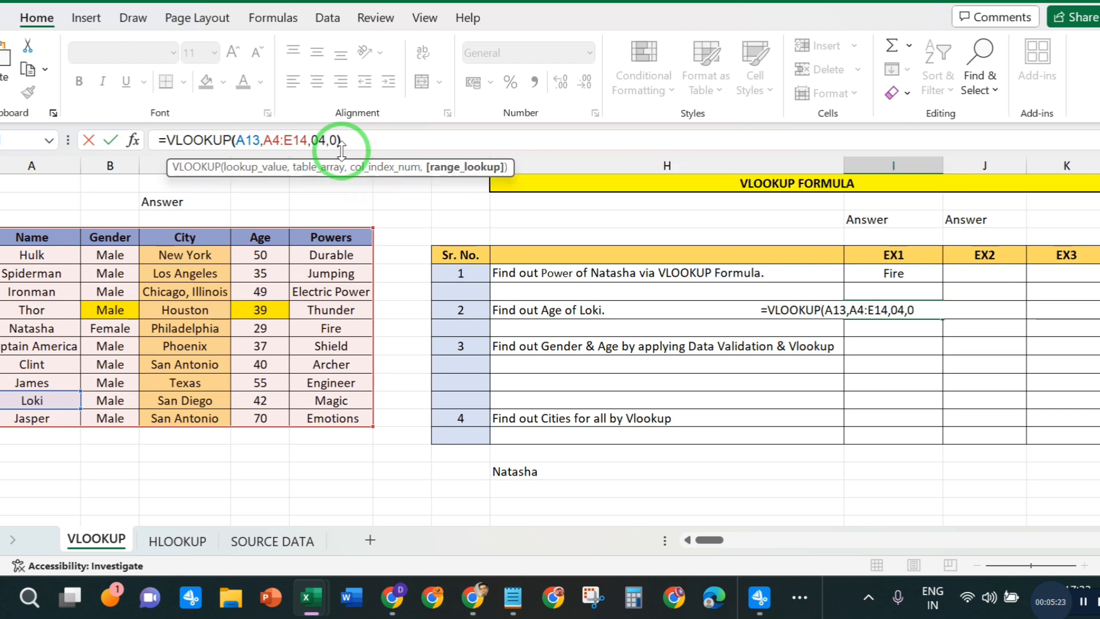
{"action": "key", "text": "Return"}
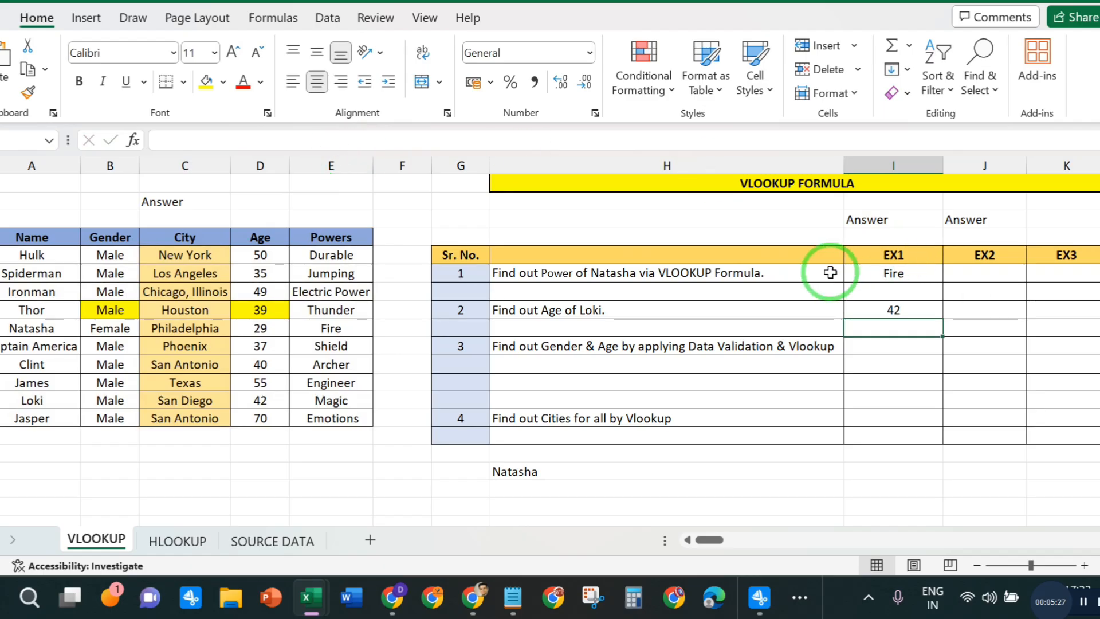
- Review the column index and match-type arguments of Loki's VLOOKUP formula, re-entering its range lookup as 0
{"action": "left_click", "coordinate": [866, 311]}
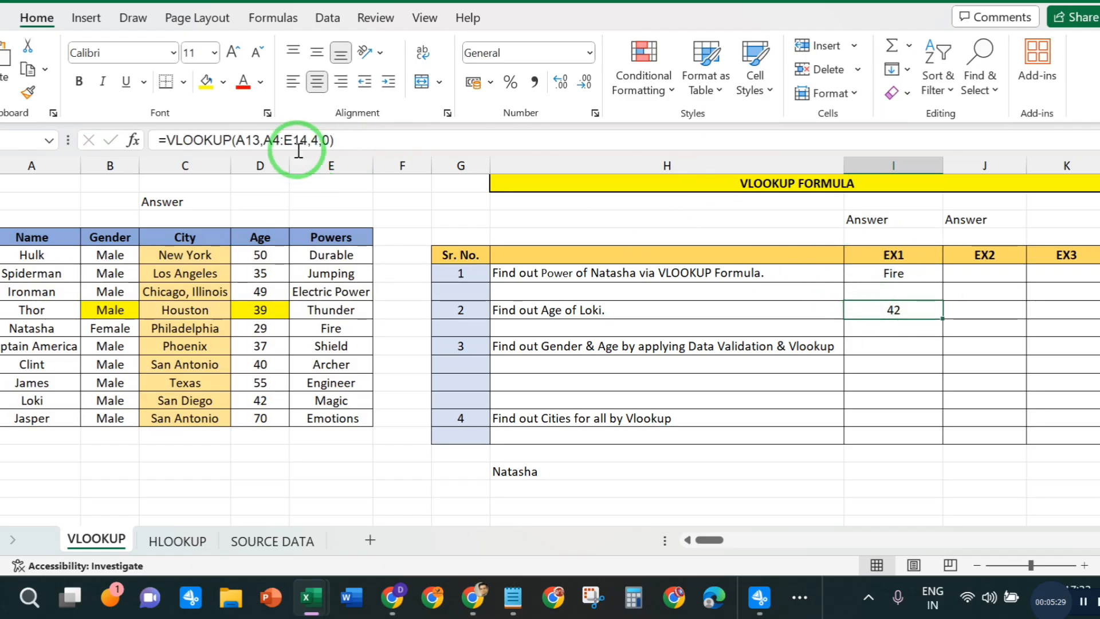
{"action": "left_click", "coordinate": [318, 139]}
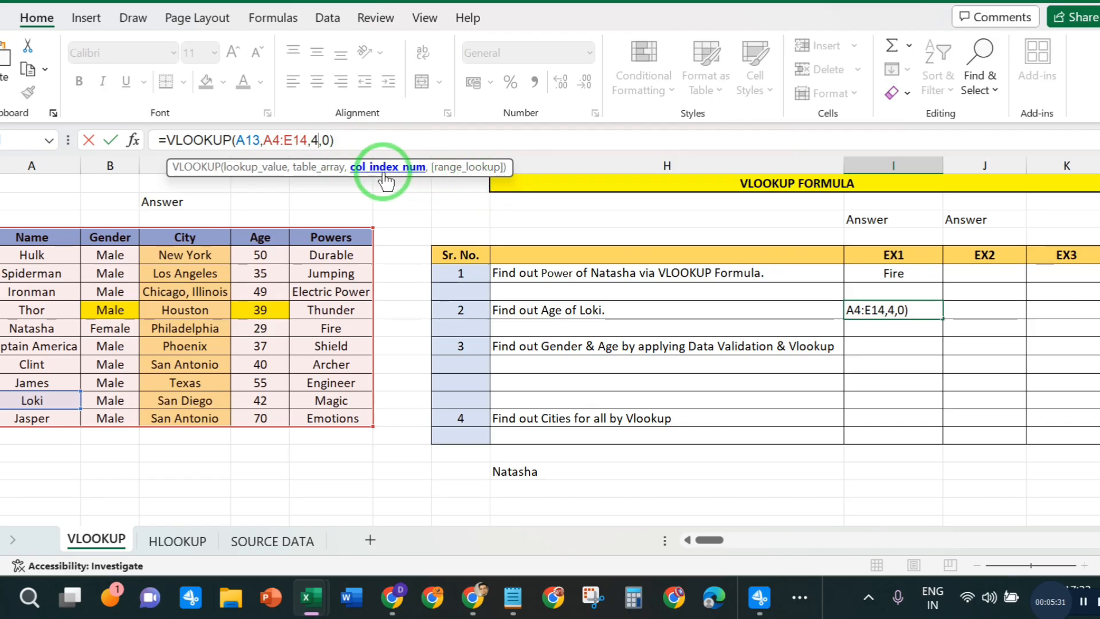
{"action": "left_click", "coordinate": [330, 140]}
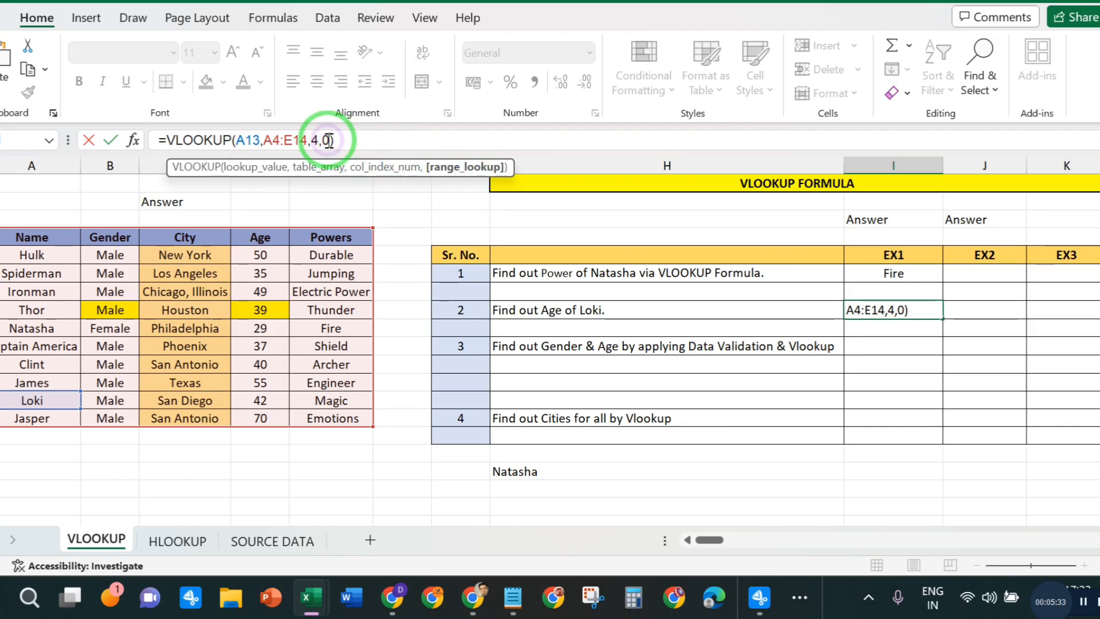
{"action": "key", "text": "BackSpace"}
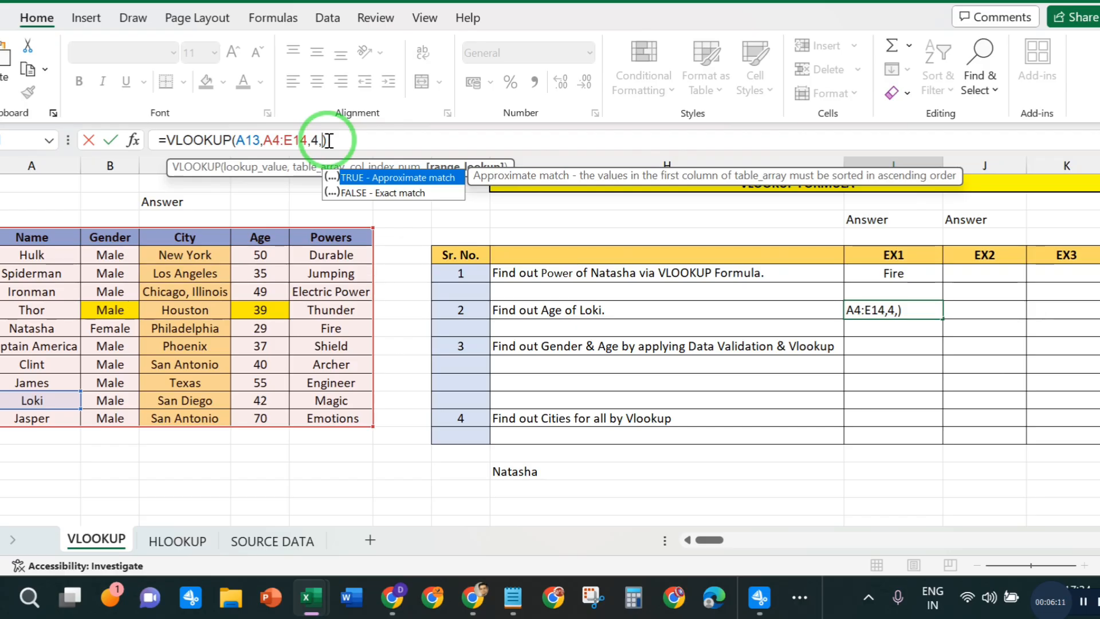
{"action": "type", "text": "0"}
{"action": "key", "text": "Return"}
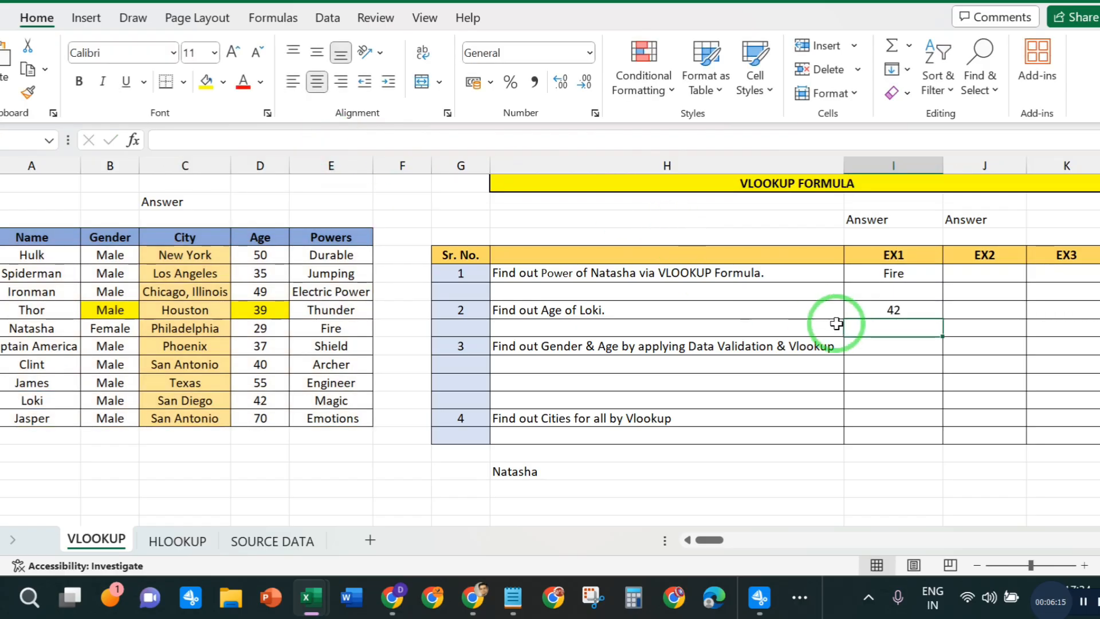
- Review the VLOOKUP formulas behind the question 1 and question 2 answers in the EX1 column
{"action": "left_click", "coordinate": [882, 310]}
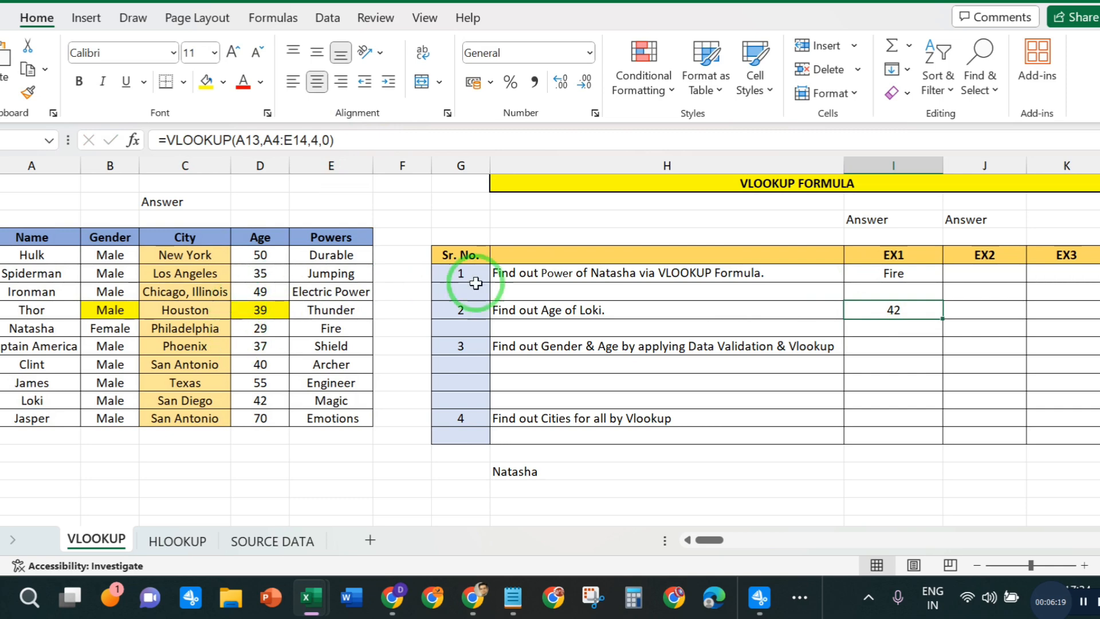
{"action": "left_click_drag", "start_coordinate": [908, 274], "coordinate": [910, 304]}
{"action": "left_click", "coordinate": [908, 273]}
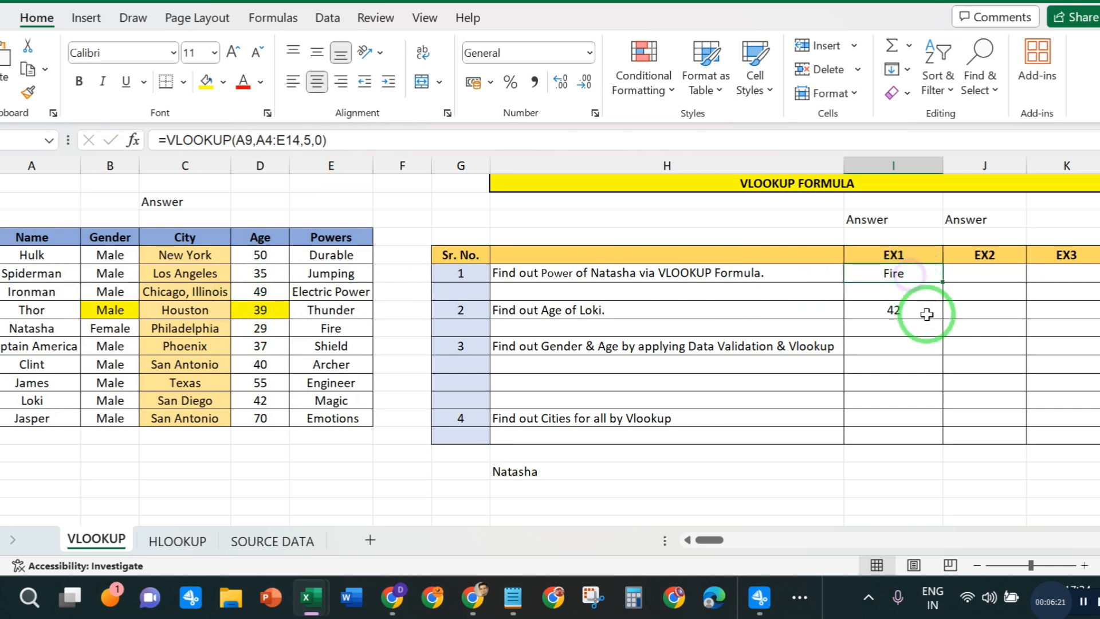
{"action": "left_click", "coordinate": [926, 313]}
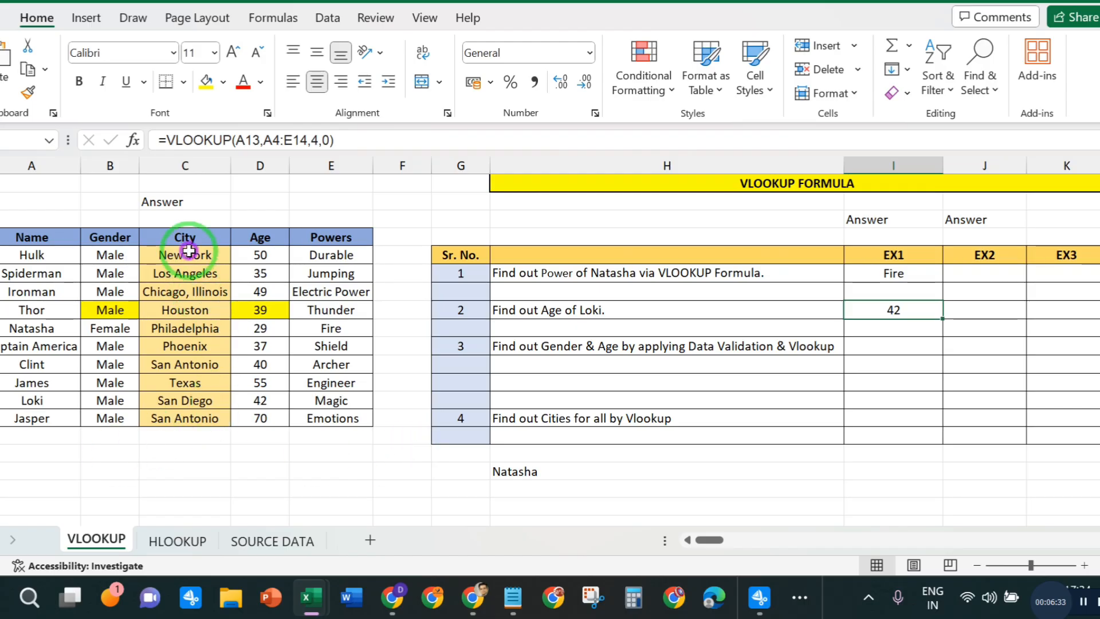
- Clear all the city entries from the hero table's City column, C5:C14
{"action": "left_click_drag", "start_coordinate": [189, 250], "coordinate": [208, 417]}
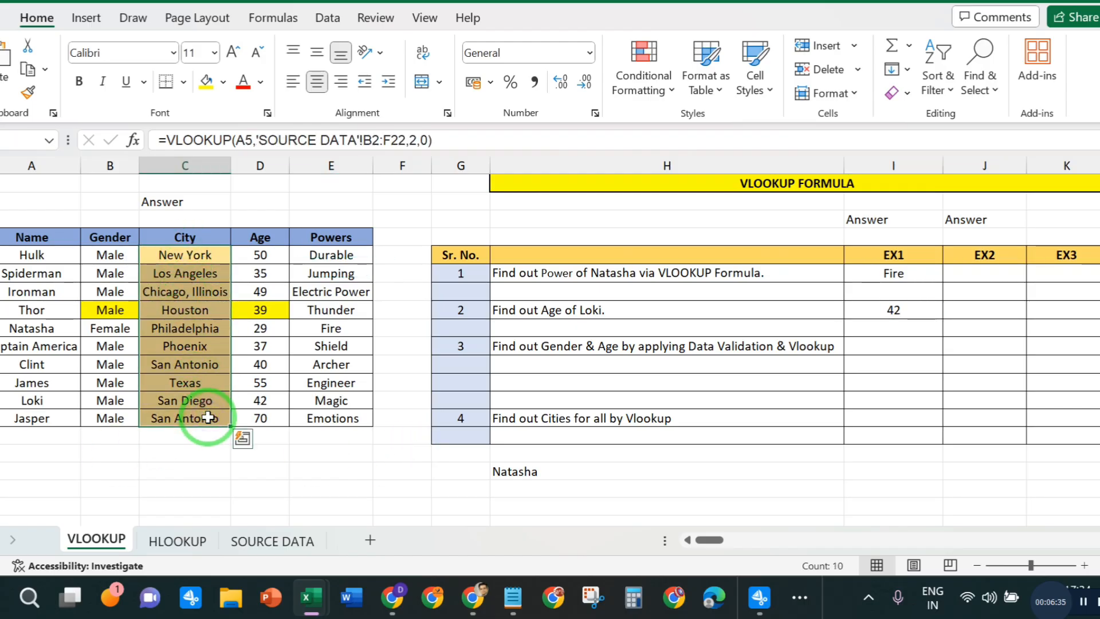
{"action": "key", "text": "Delete"}
{"action": "left_click", "coordinate": [172, 305]}
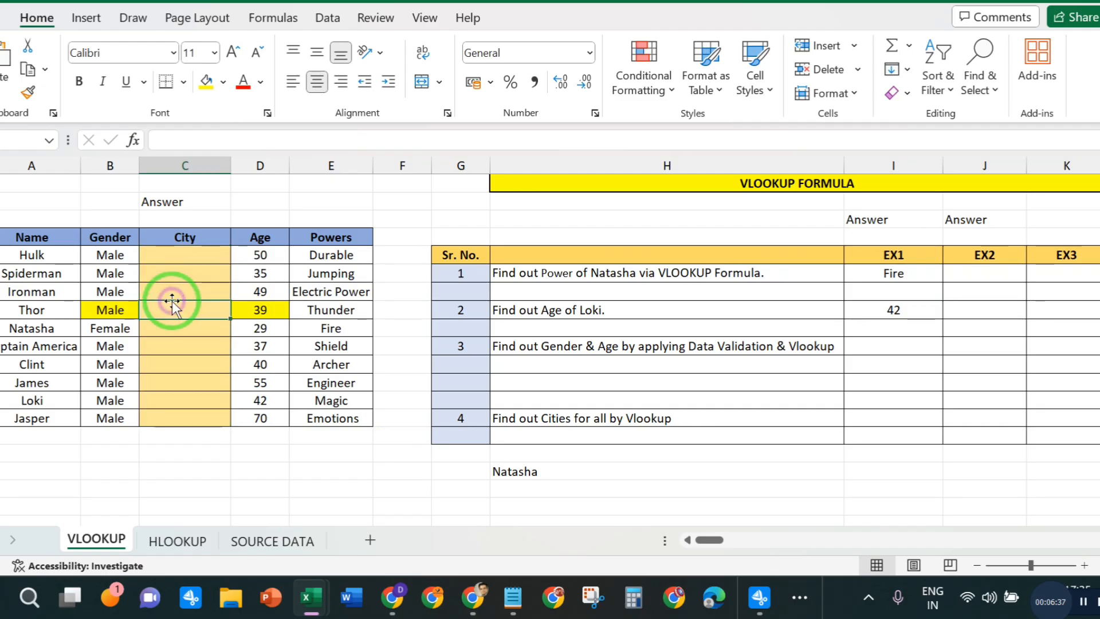
{"action": "left_click", "coordinate": [194, 256]}
{"action": "left_click", "coordinate": [193, 304]}
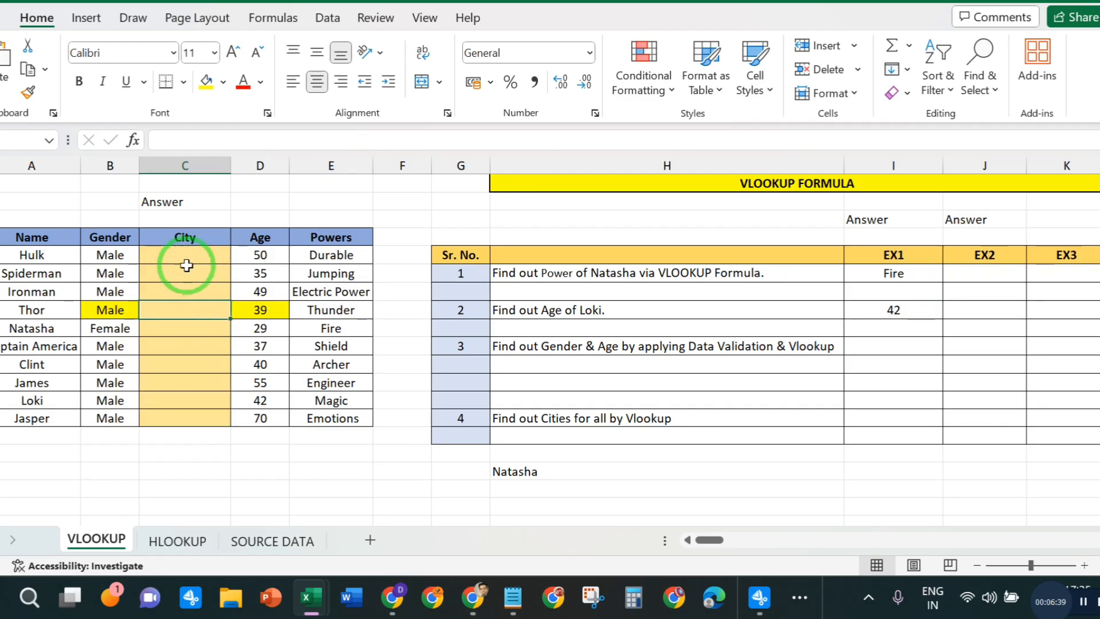
- Compare the hero table's empty City column with the City column on the SOURCE DATA sheet
{"action": "left_click_drag", "start_coordinate": [185, 256], "coordinate": [191, 414]}
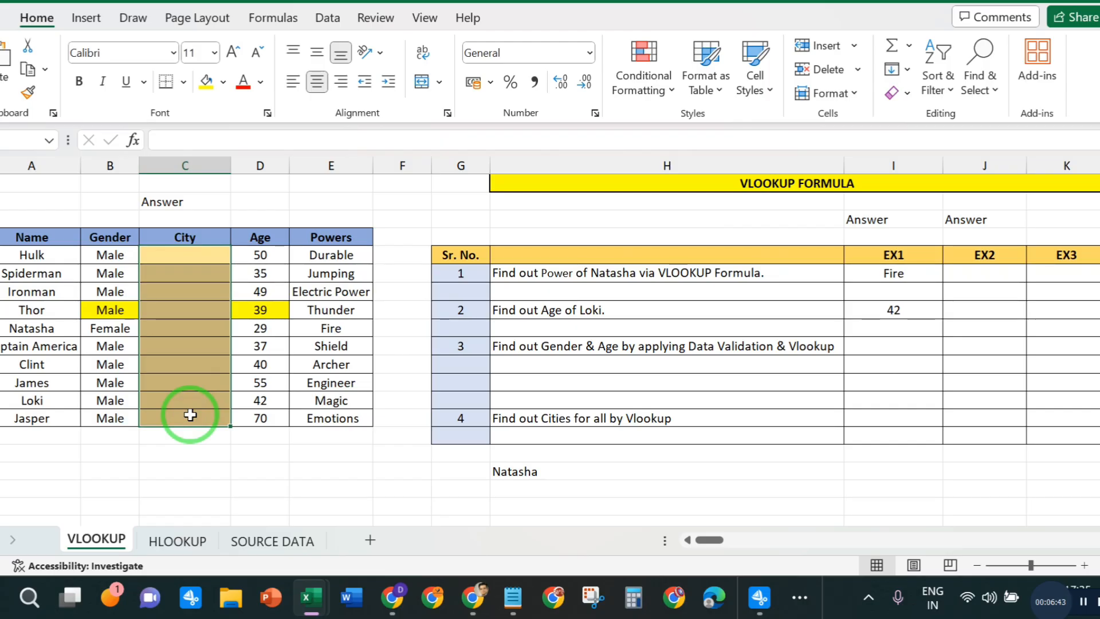
{"action": "left_click", "coordinate": [289, 540]}
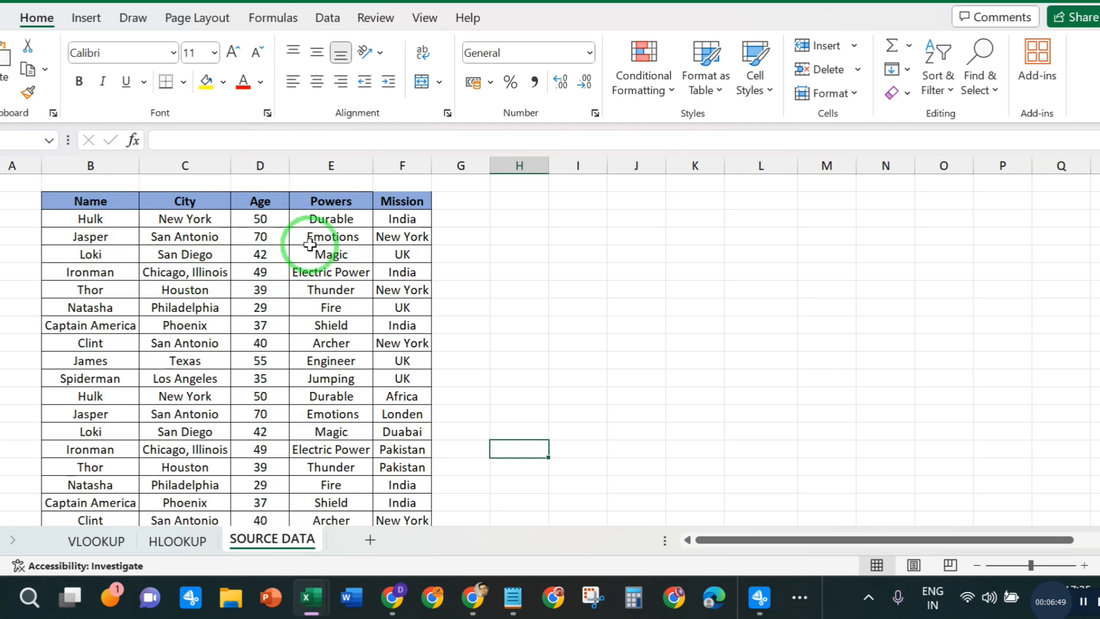
{"action": "left_click_drag", "start_coordinate": [145, 216], "coordinate": [197, 445]}
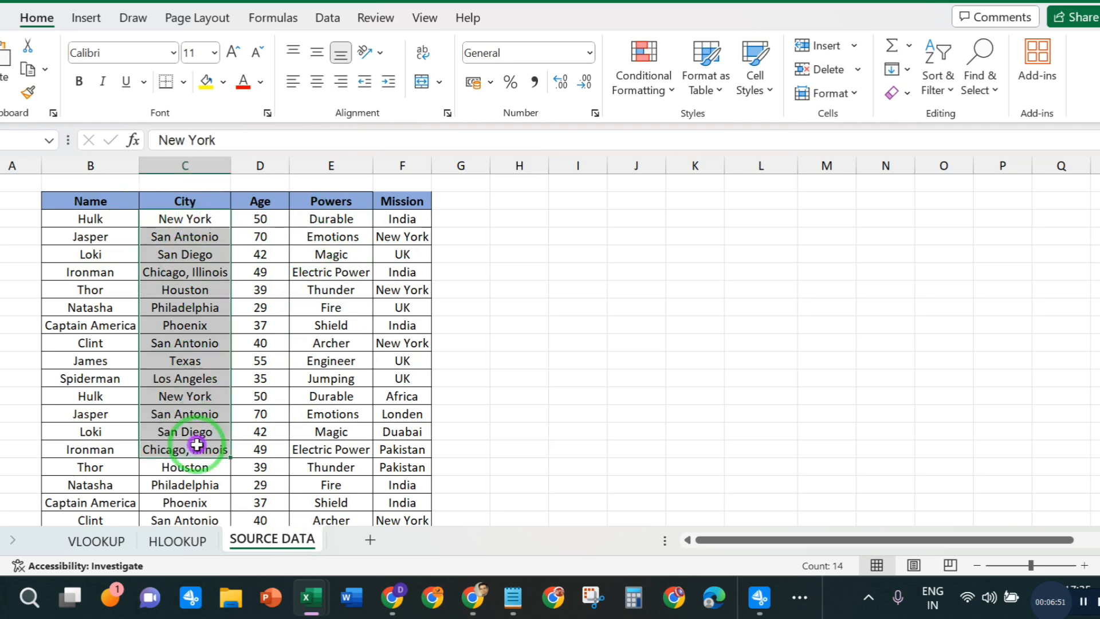
{"action": "left_click", "coordinate": [195, 414]}
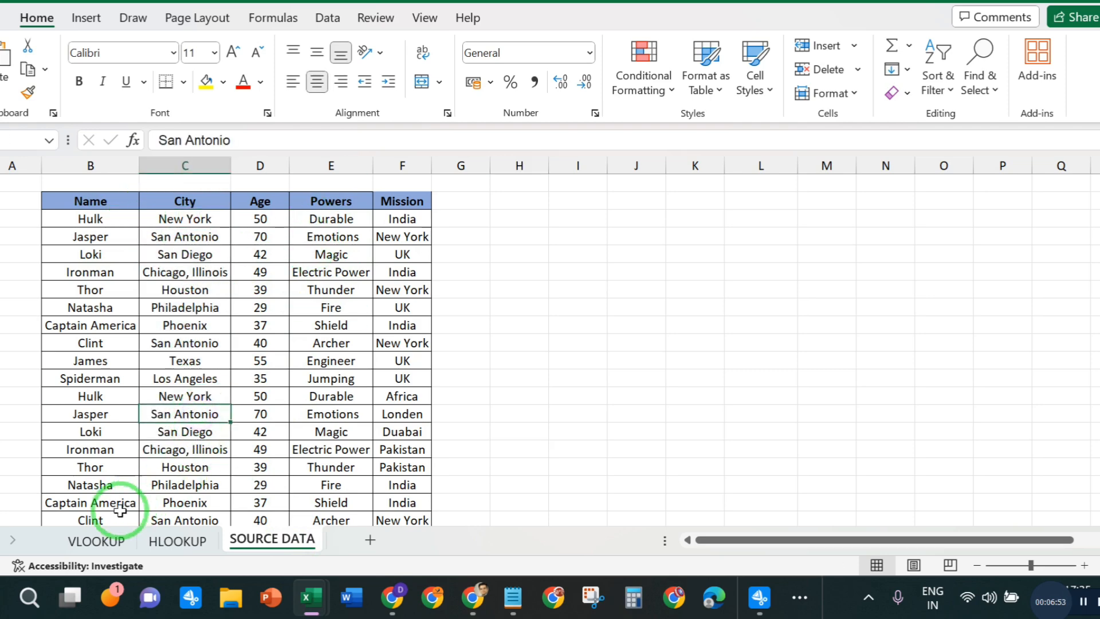
{"action": "left_click", "coordinate": [98, 543]}
{"action": "left_click", "coordinate": [265, 539]}
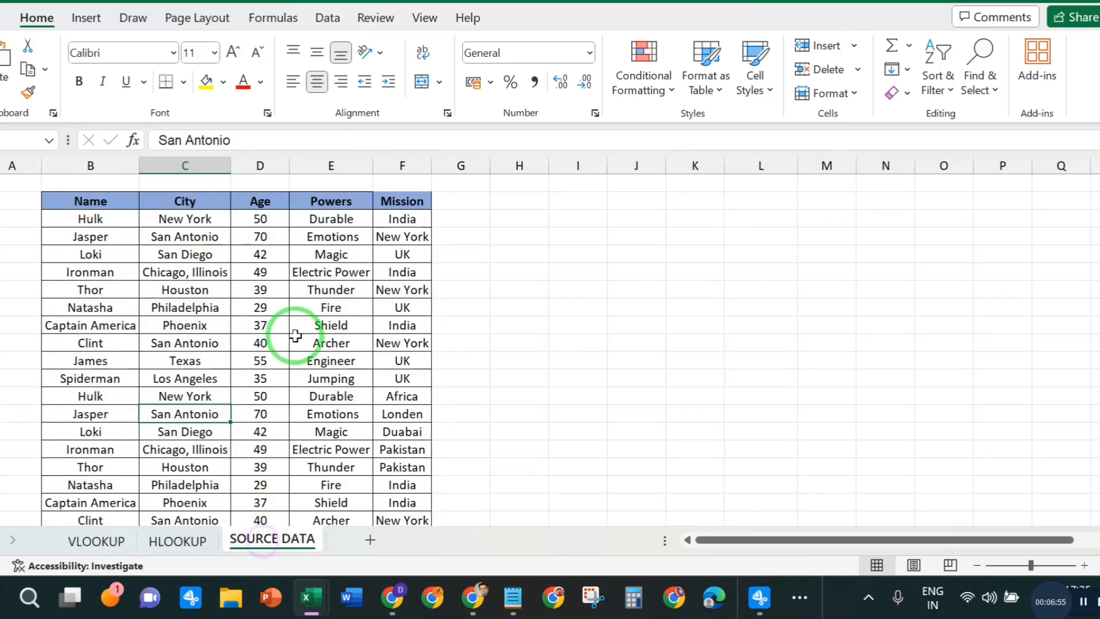
{"action": "left_click", "coordinate": [185, 166]}
{"action": "left_click", "coordinate": [150, 412]}
{"action": "left_click", "coordinate": [98, 540]}
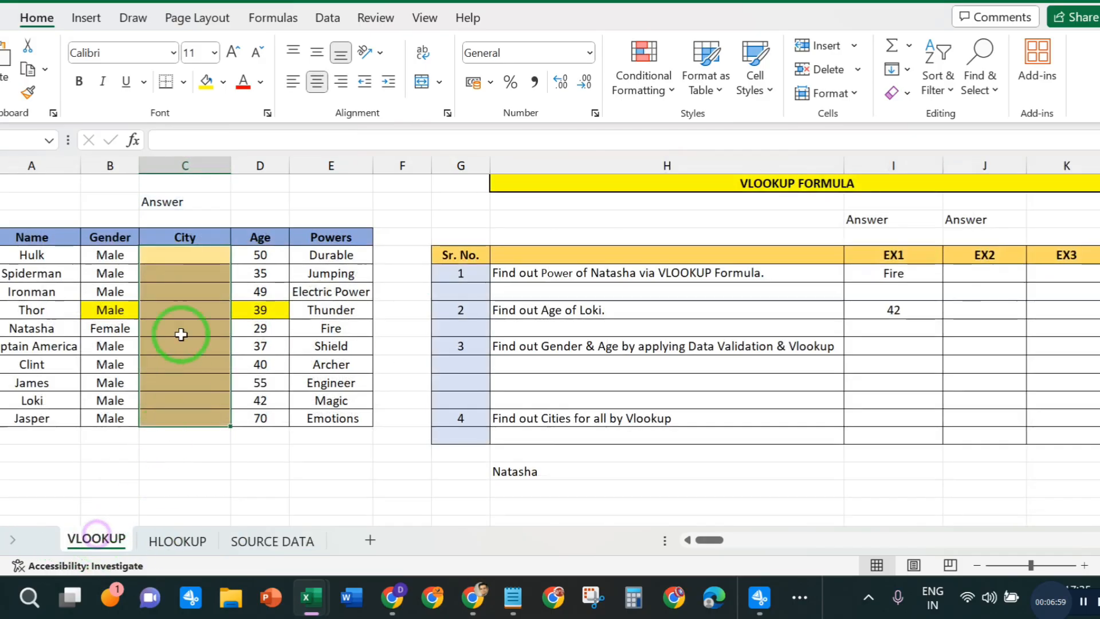
{"action": "left_click", "coordinate": [182, 257]}
{"action": "left_click_drag", "start_coordinate": [182, 258], "coordinate": [181, 406]}
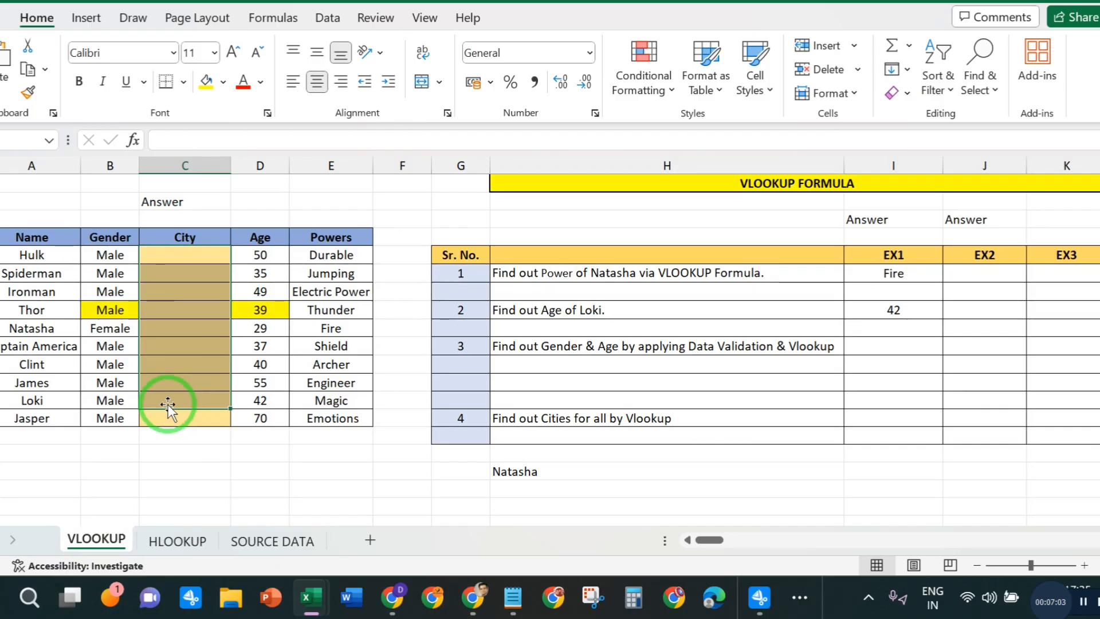
- Compare the first two names in the hero table with the first two names on the SOURCE DATA sheet
{"action": "left_click", "coordinate": [33, 255]}
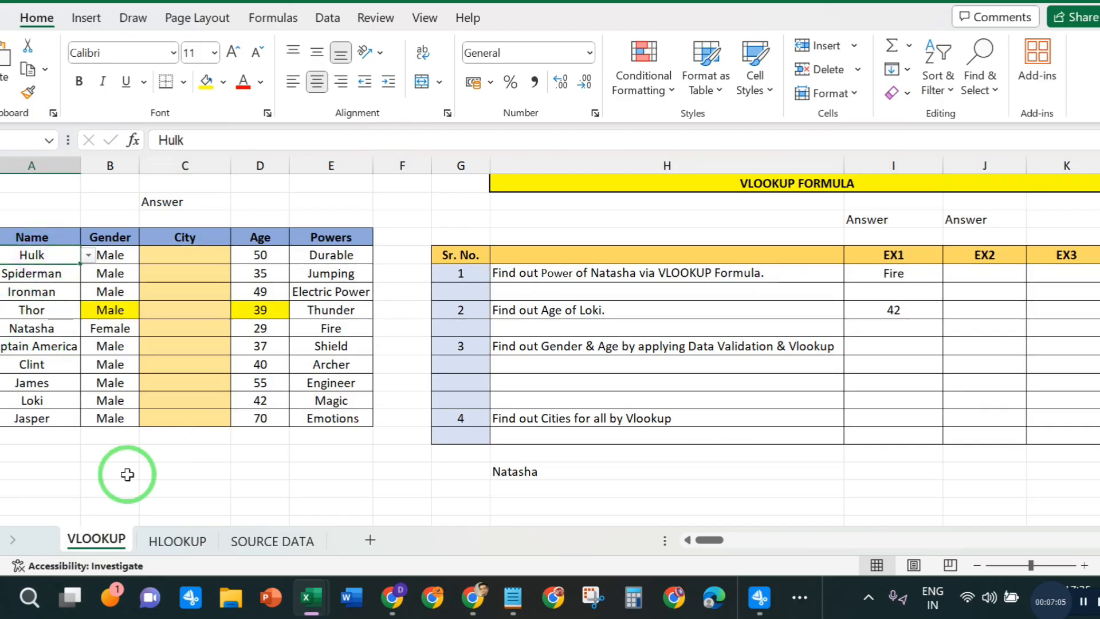
{"action": "left_click", "coordinate": [248, 541]}
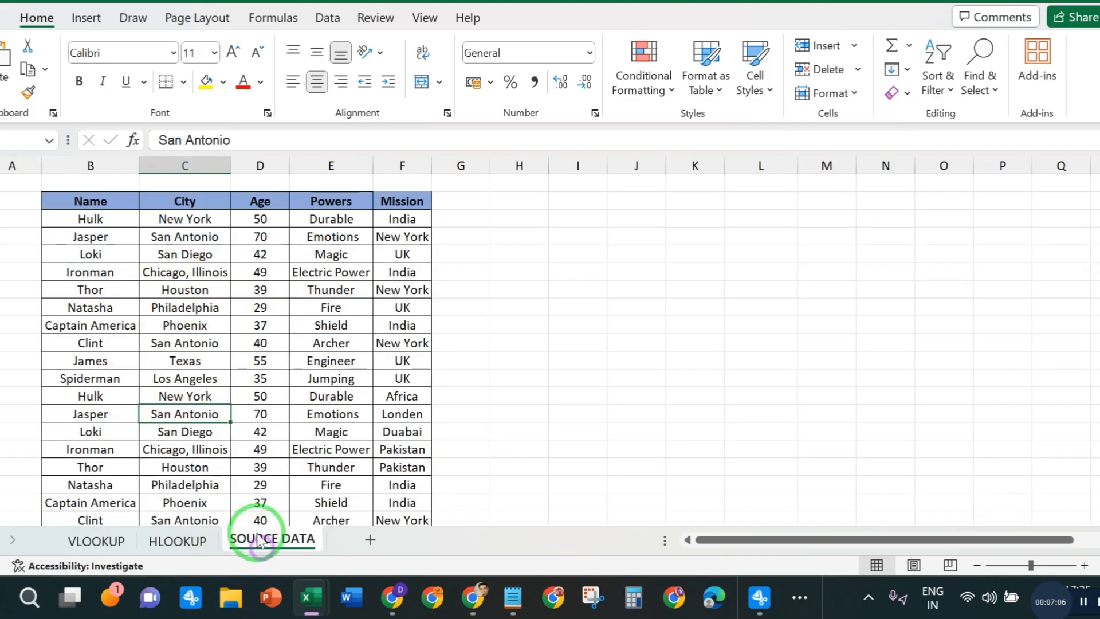
{"action": "left_click", "coordinate": [86, 219]}
{"action": "left_click", "coordinate": [97, 541]}
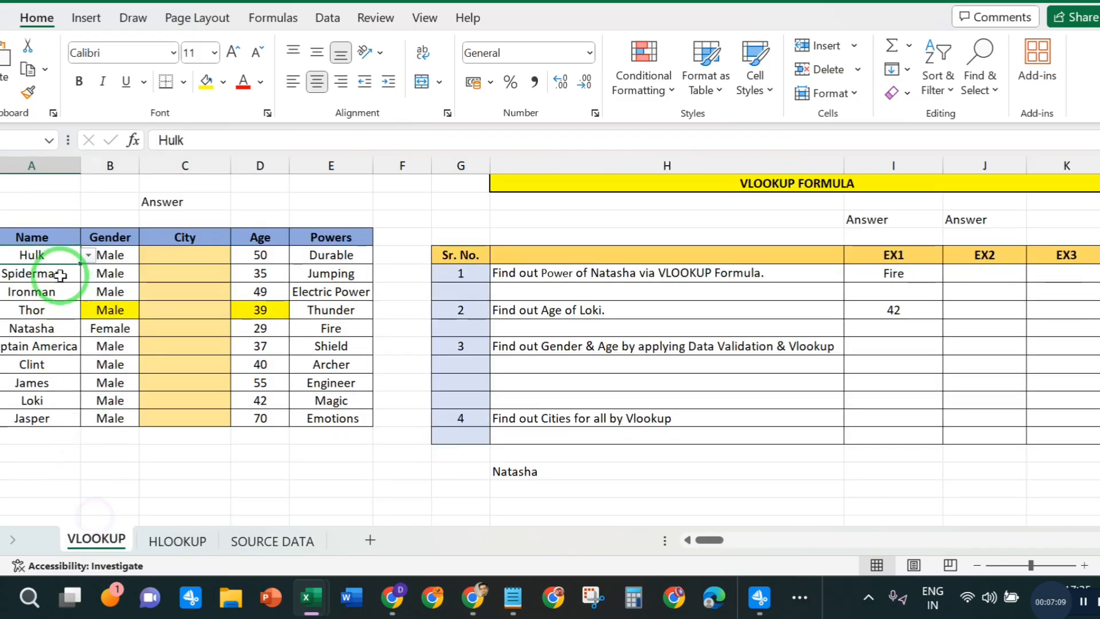
{"action": "left_click", "coordinate": [260, 538]}
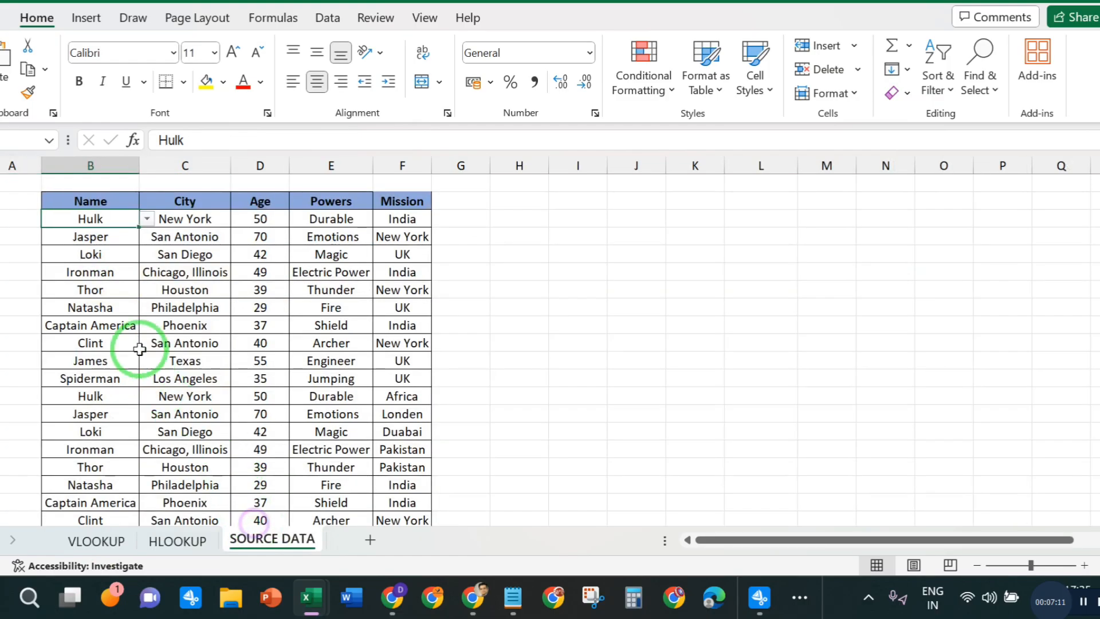
{"action": "left_click", "coordinate": [89, 237]}
{"action": "left_click", "coordinate": [97, 539]}
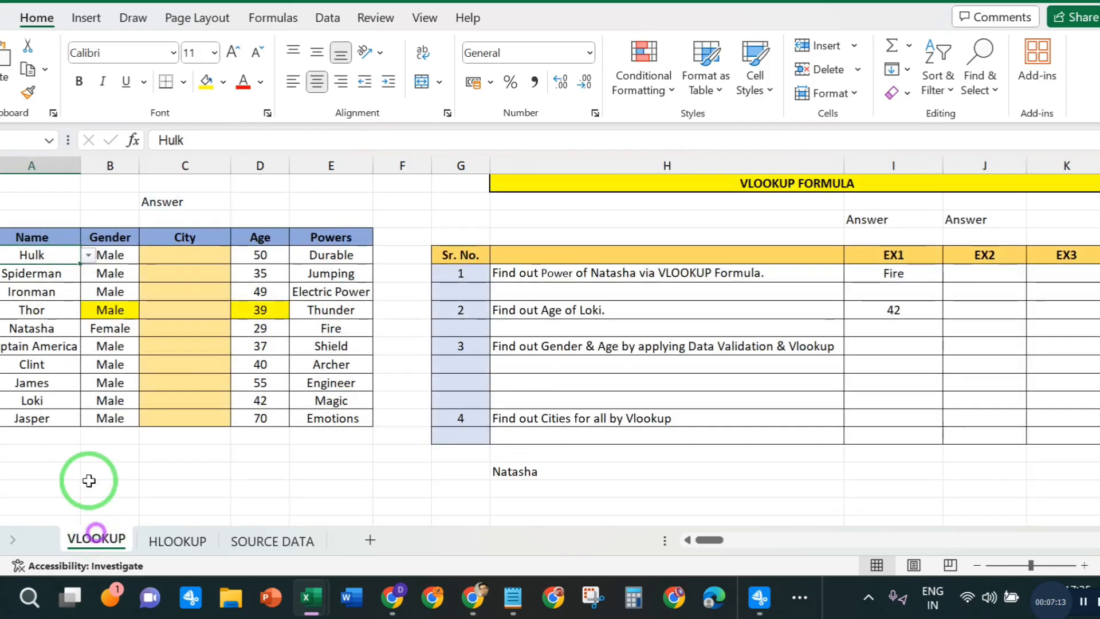
{"action": "left_click", "coordinate": [35, 274]}
- Compare the order of the third to fifth names on the SOURCE DATA sheet with the hero table
{"action": "left_click", "coordinate": [284, 544]}
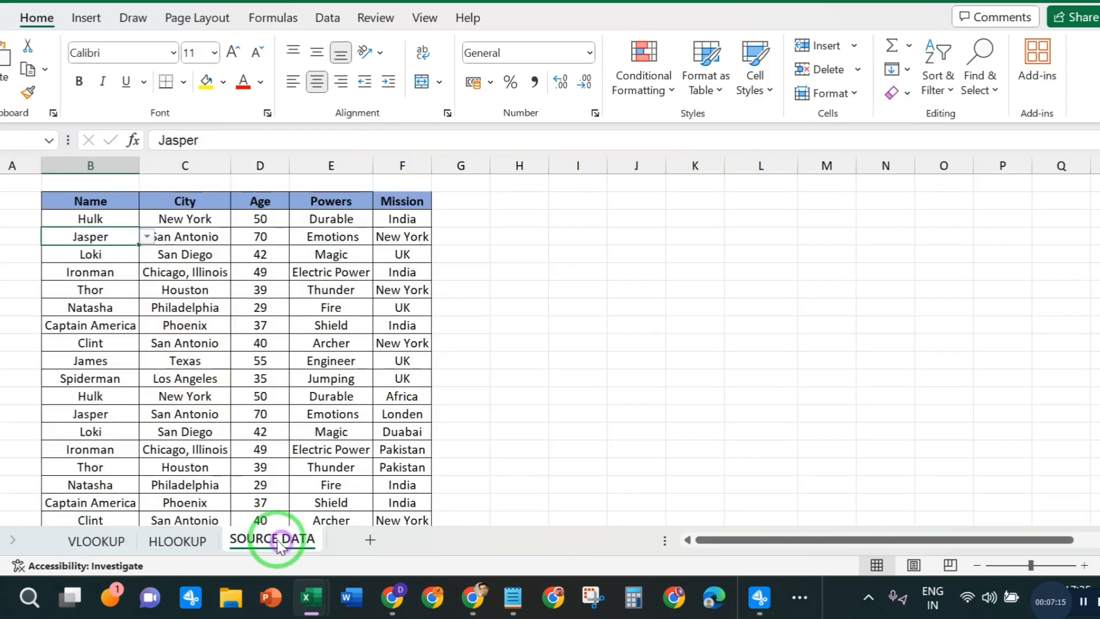
{"action": "left_click", "coordinate": [96, 257]}
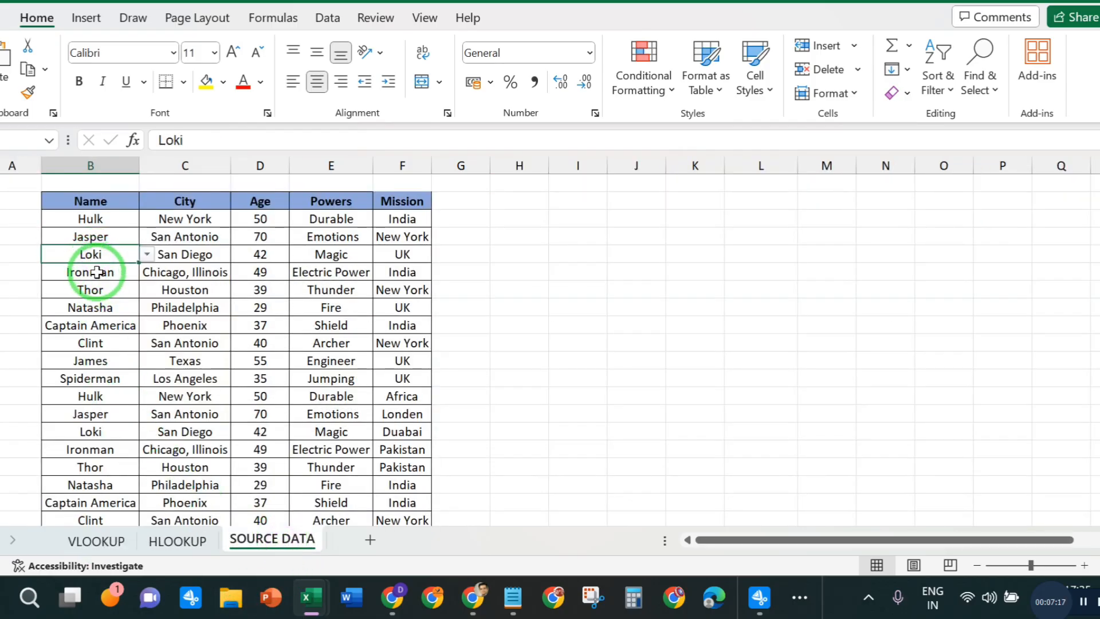
{"action": "left_click", "coordinate": [87, 271]}
{"action": "left_click", "coordinate": [90, 290]}
{"action": "left_click", "coordinate": [109, 541]}
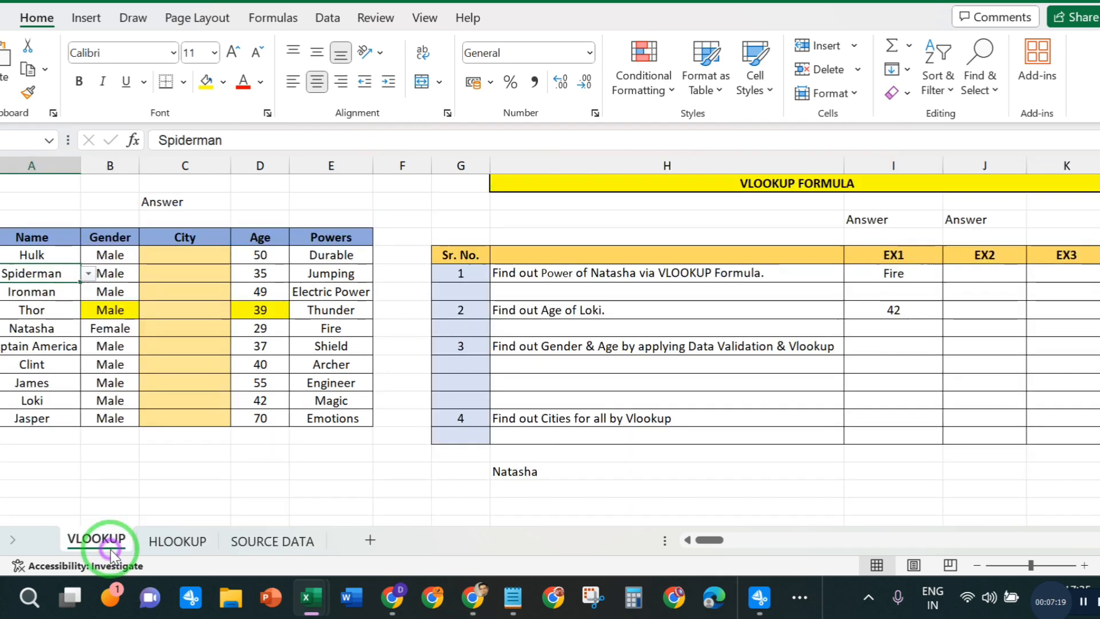
{"action": "left_click", "coordinate": [31, 291]}
{"action": "left_click", "coordinate": [35, 309]}
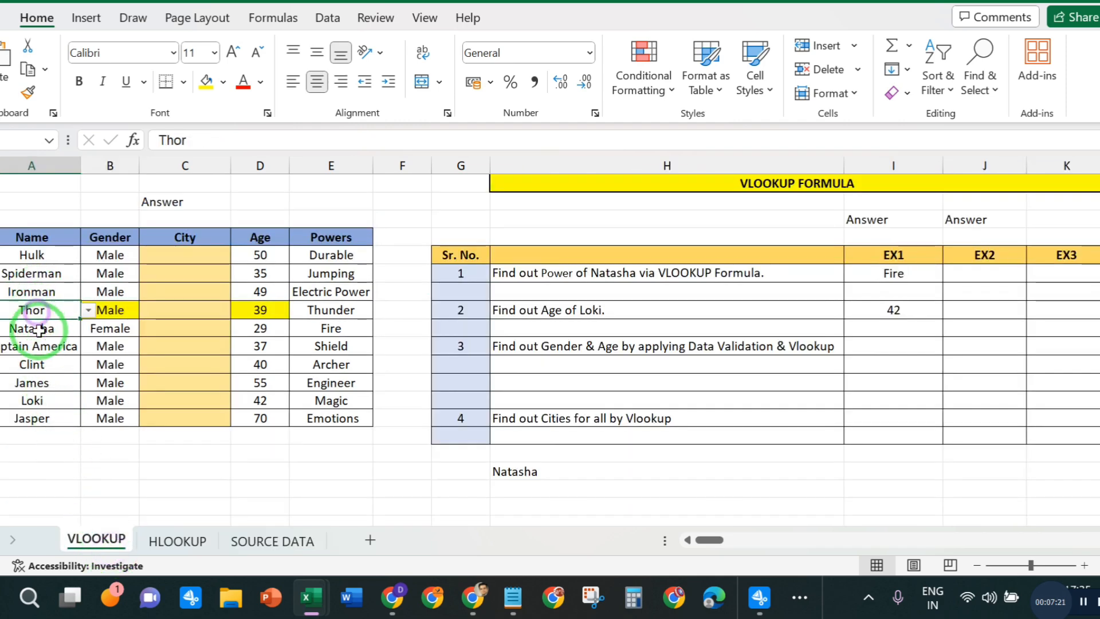
{"action": "left_click", "coordinate": [38, 329]}
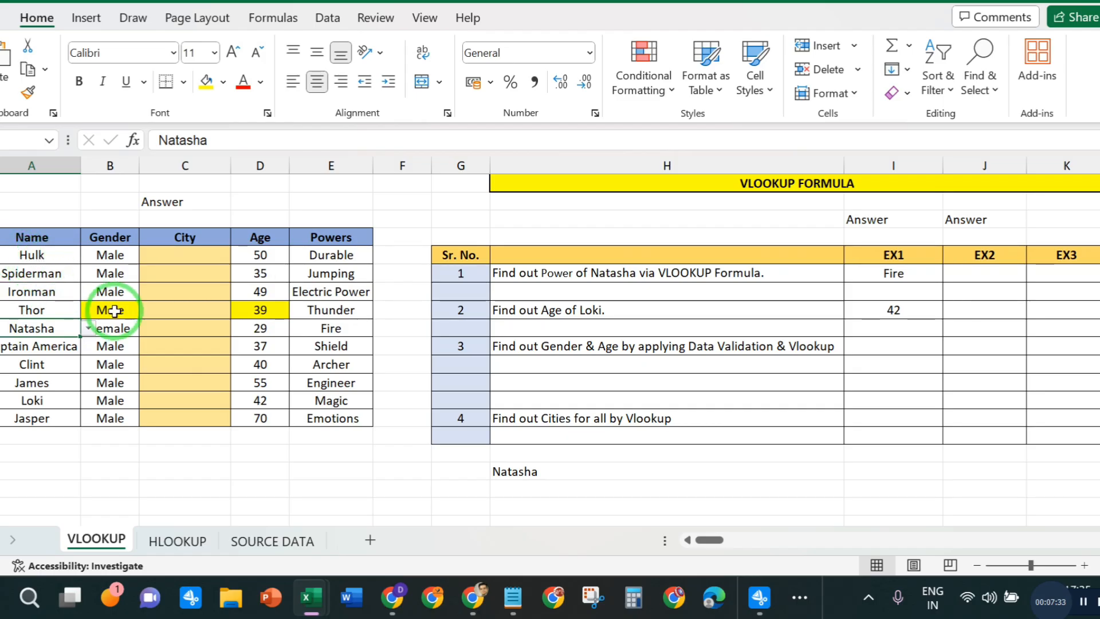
- Start a VLOOKUP formula in Hulk's City cell C5 with name cell A5 as the lookup value
{"action": "left_click", "coordinate": [171, 381]}
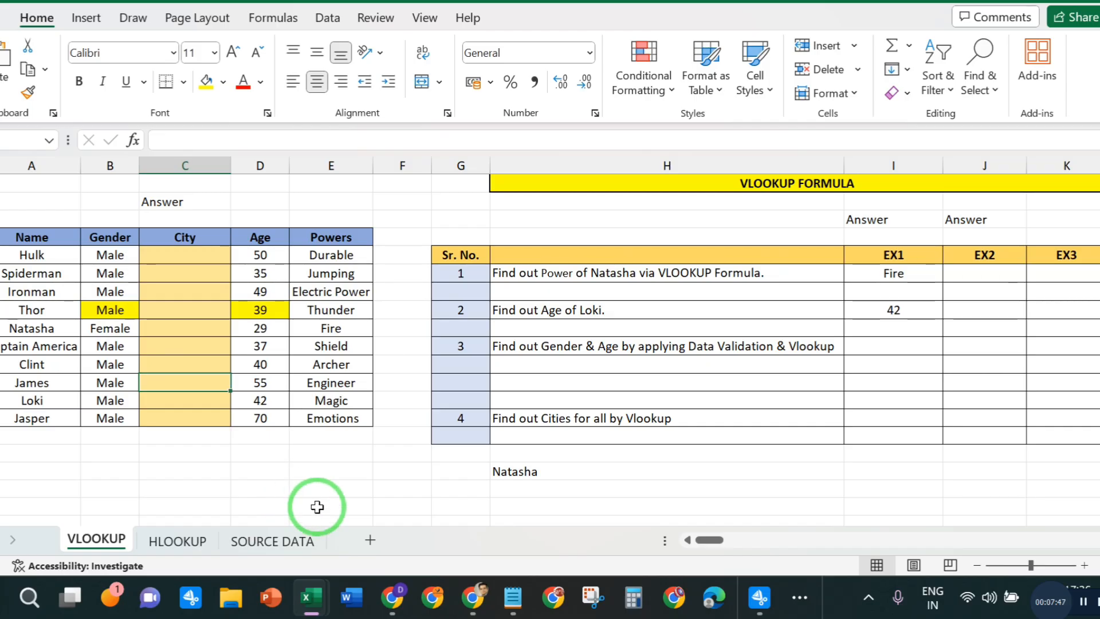
{"action": "left_click", "coordinate": [165, 236]}
{"action": "left_click", "coordinate": [172, 258]}
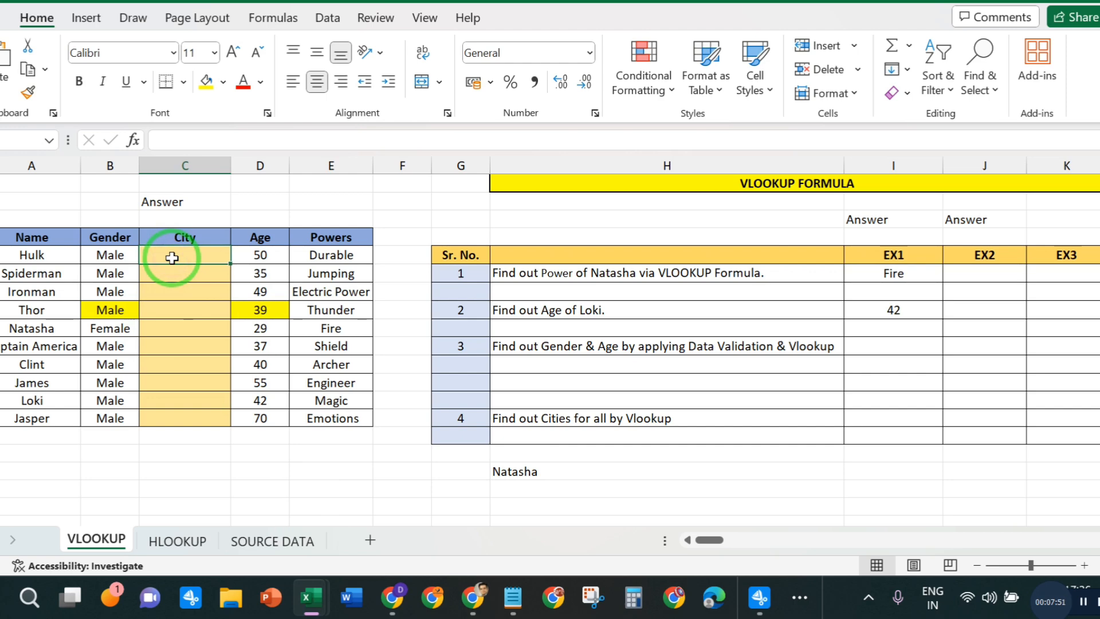
{"action": "type", "text": "="}
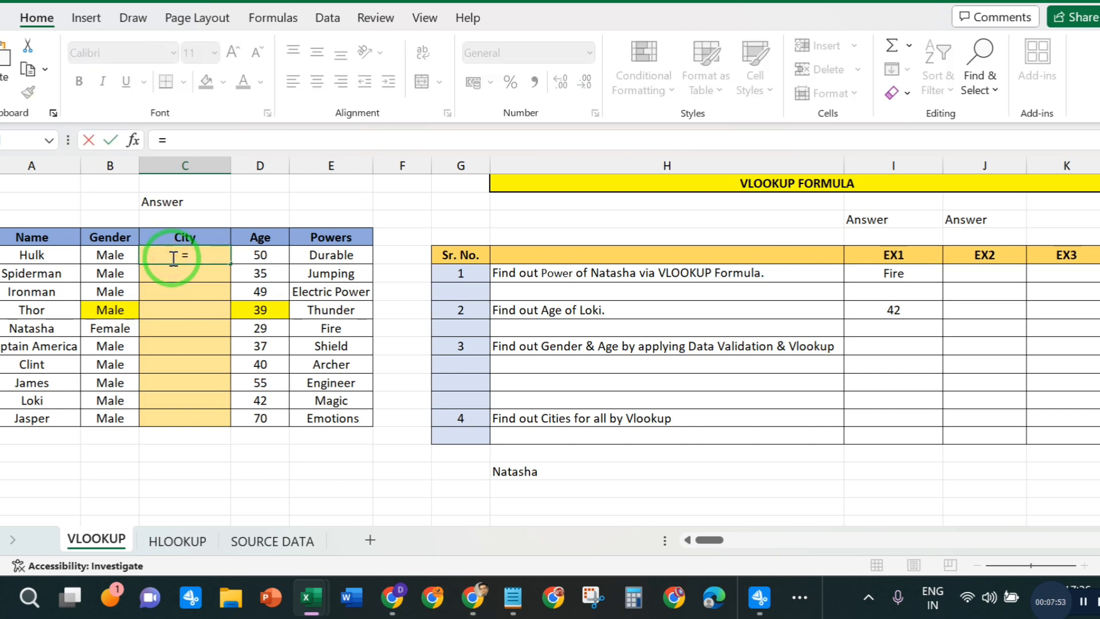
{"action": "type", "text": "VLO"}
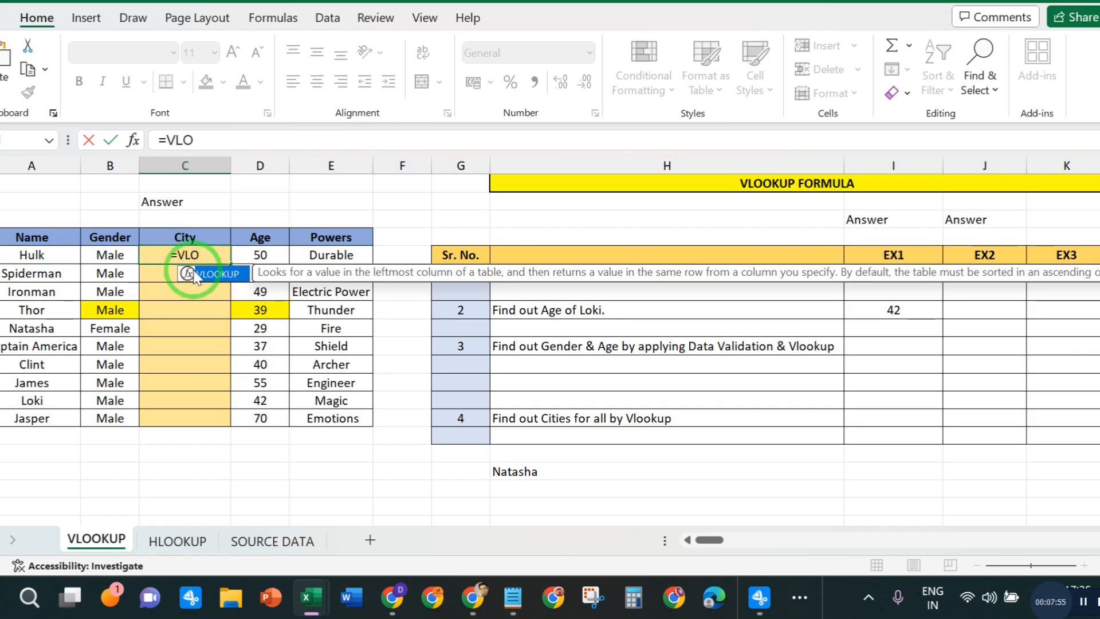
{"action": "double_click", "coordinate": [198, 274]}
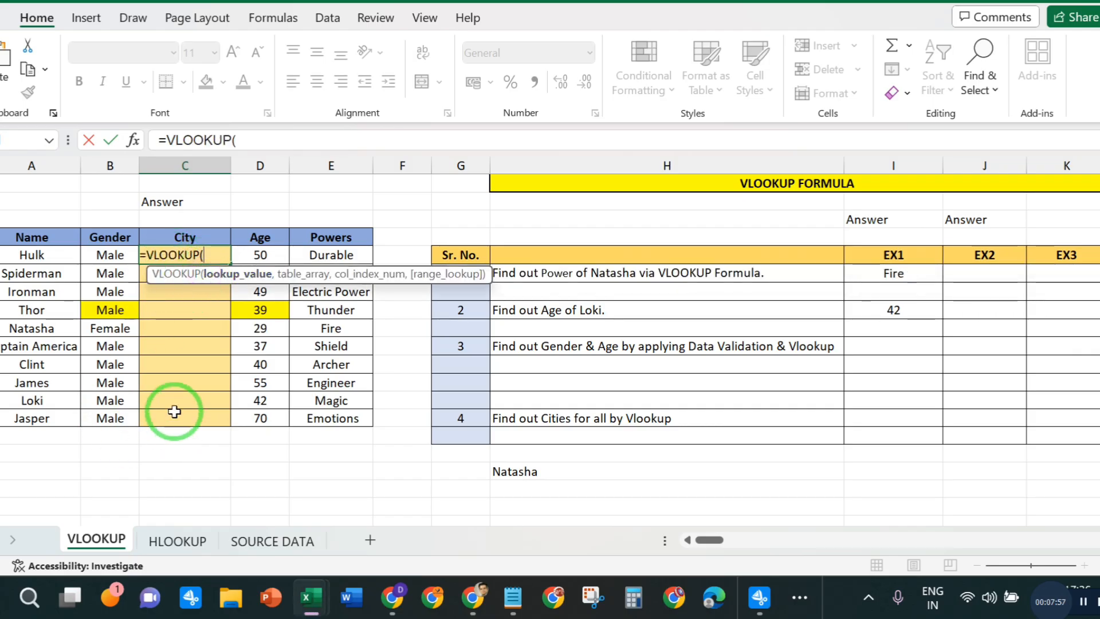
{"action": "left_click", "coordinate": [257, 140]}
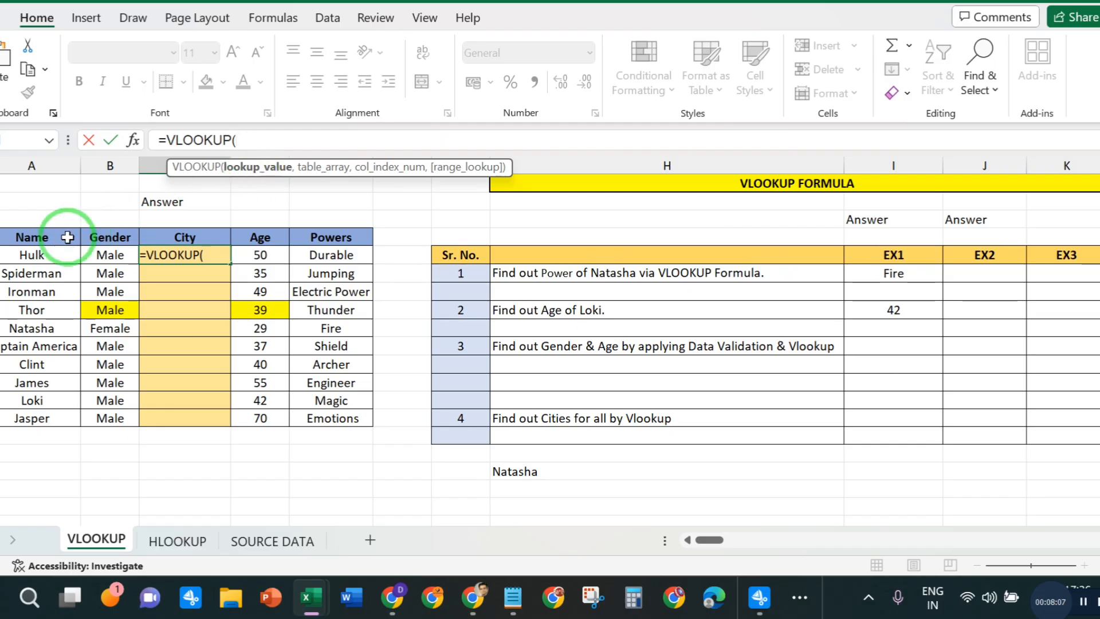
{"action": "left_click", "coordinate": [35, 259]}
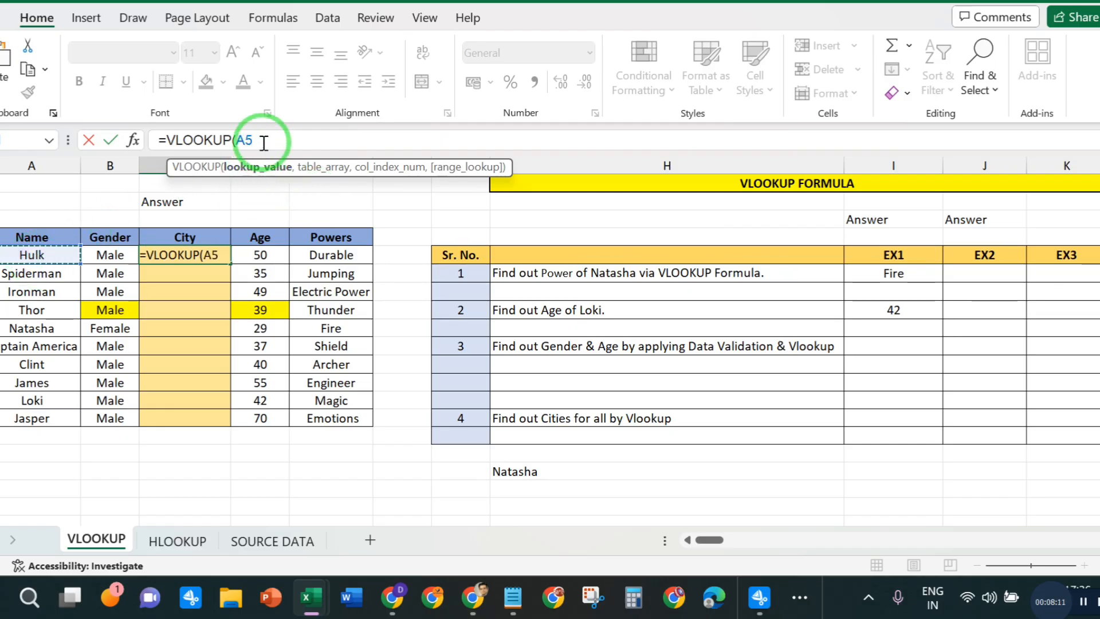
- Set range B2:F22 on the SOURCE DATA sheet as the table array in Hulk's City formula
{"action": "type", "text": ","}
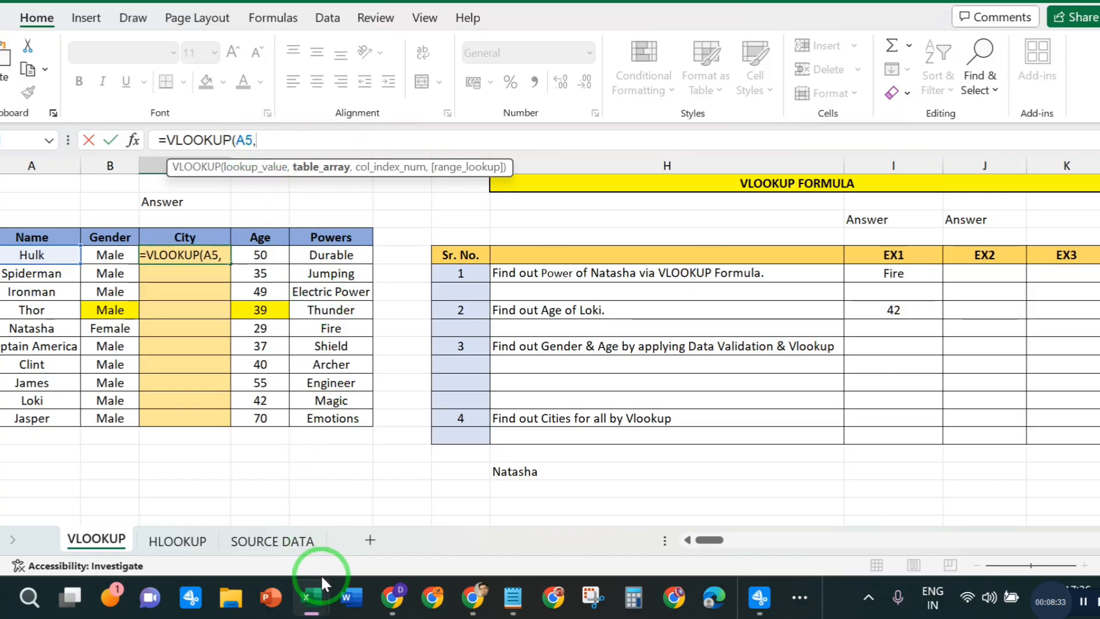
{"action": "left_click", "coordinate": [289, 541]}
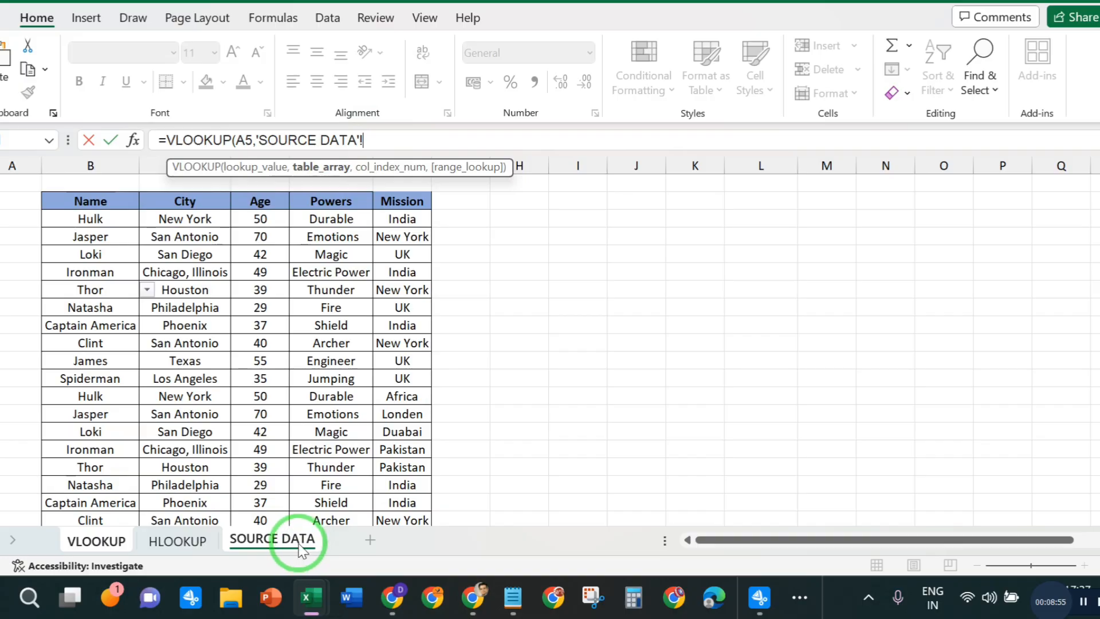
{"action": "left_click", "coordinate": [79, 202]}
{"action": "left_click_drag", "start_coordinate": [80, 202], "coordinate": [418, 486]}
{"action": "left_click", "coordinate": [419, 138]}
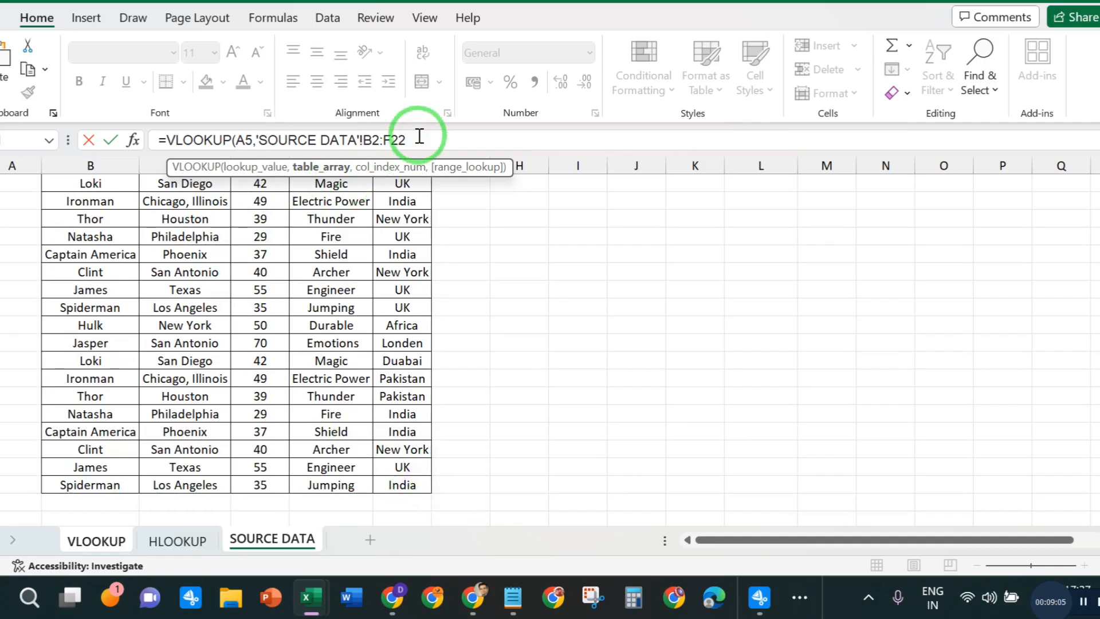
{"action": "type", "text": ","}
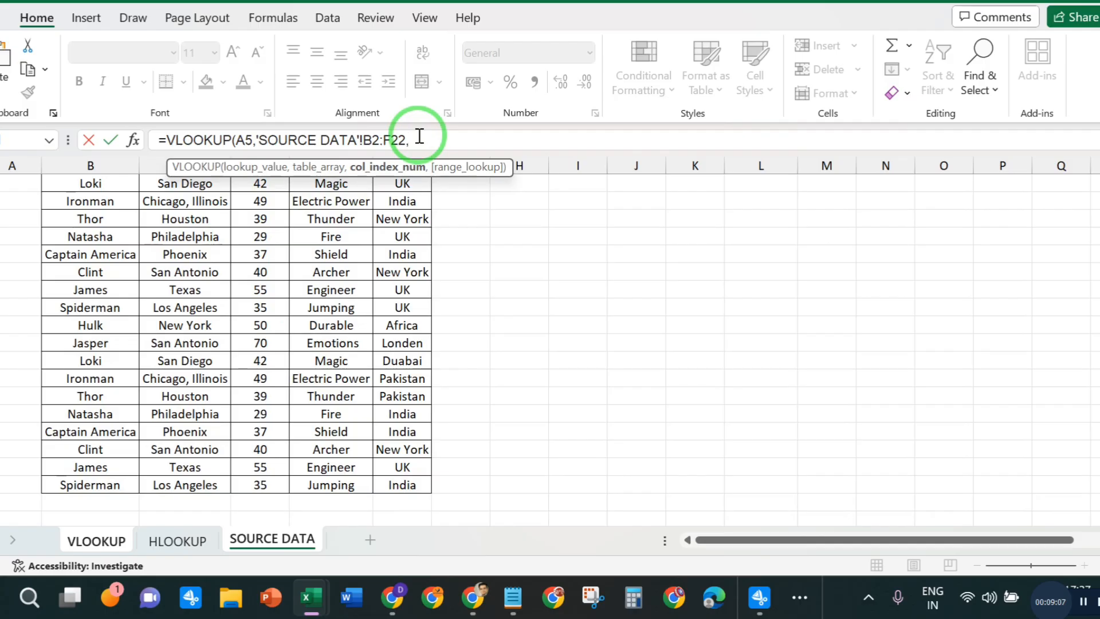
- Complete Hulk's City formula with column index 02 and exact match 0
{"action": "scroll", "coordinate": [589, 277], "scroll_direction": "up", "scroll_amount": 2}
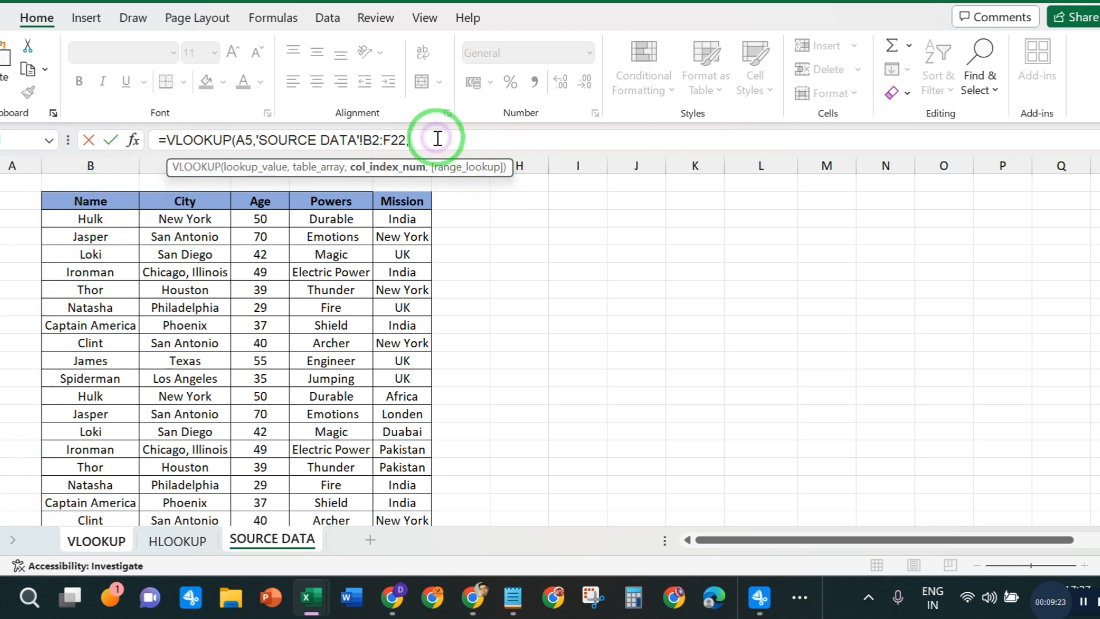
{"action": "type", "text": "02"}
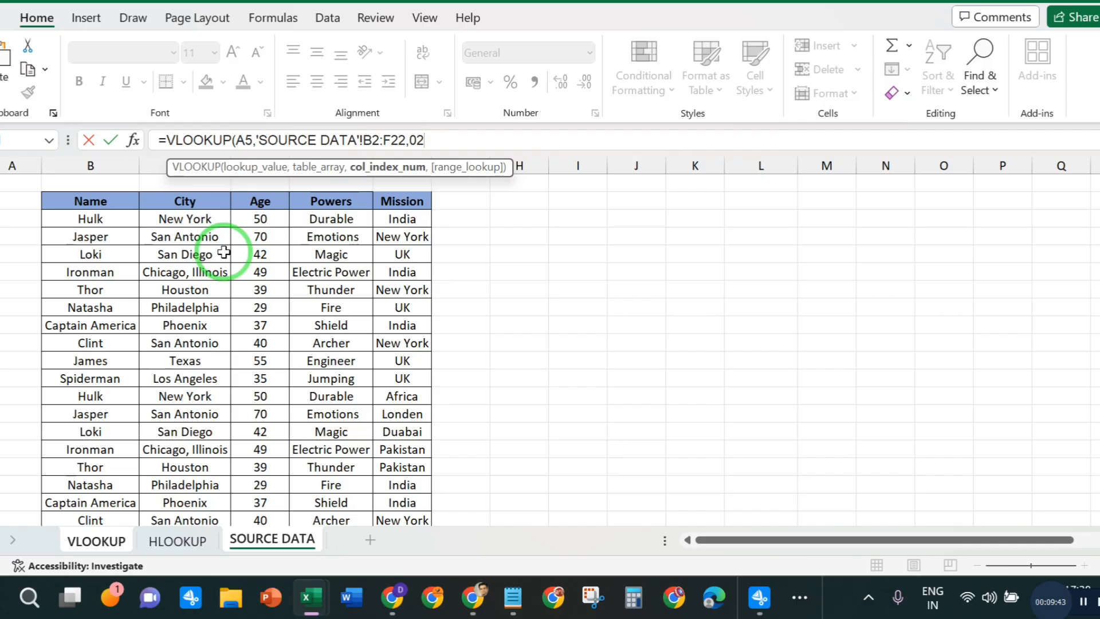
{"action": "type", "text": ","}
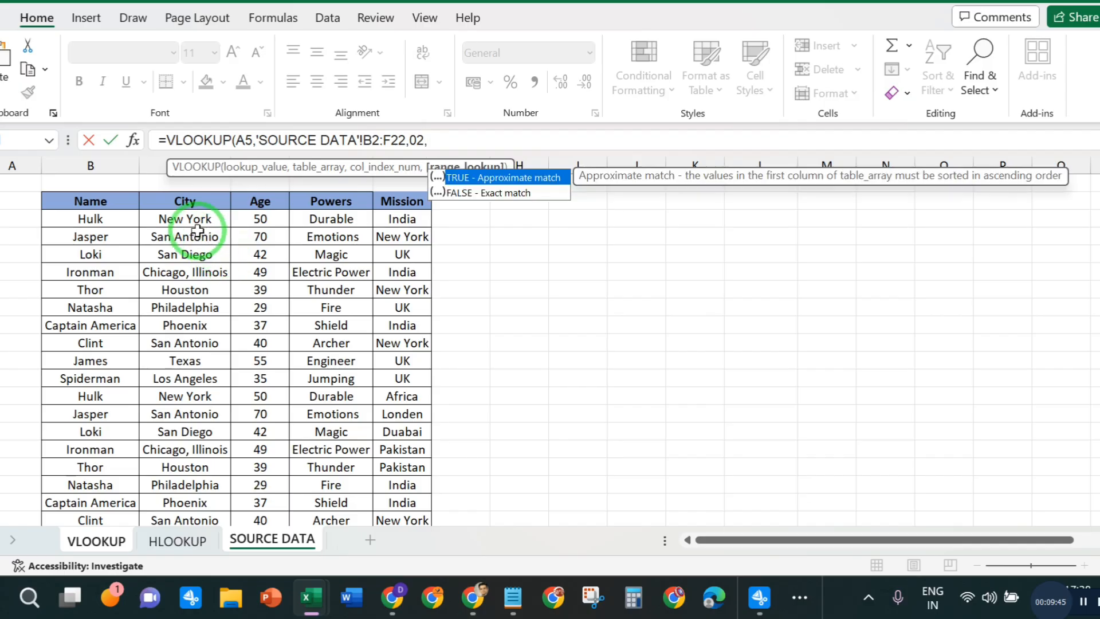
{"action": "type", "text": "0)"}
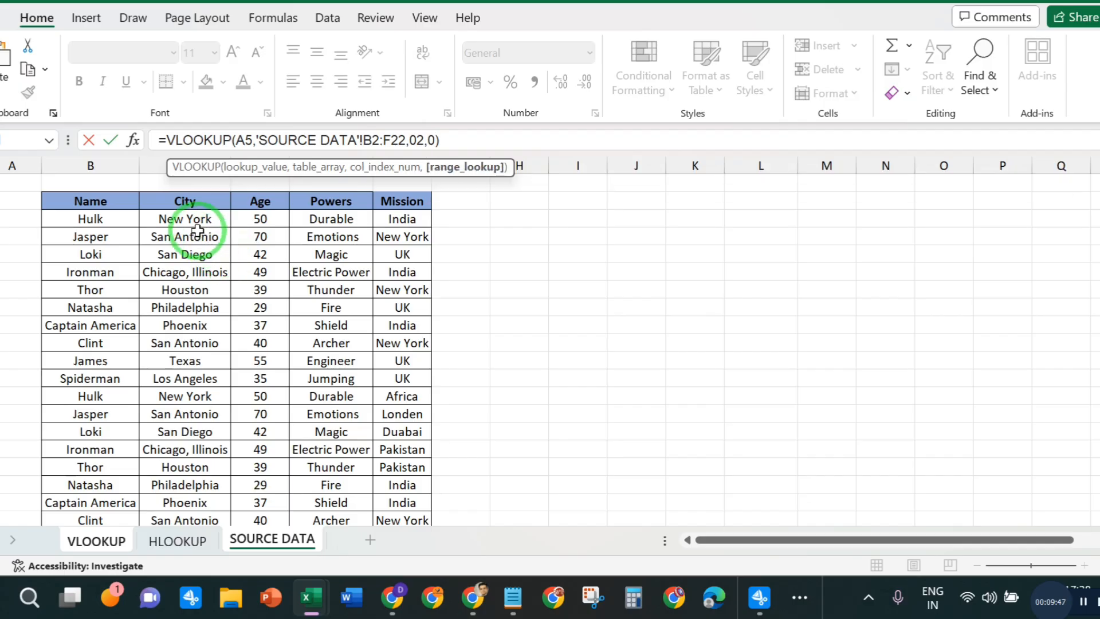
{"action": "key", "text": "Return"}
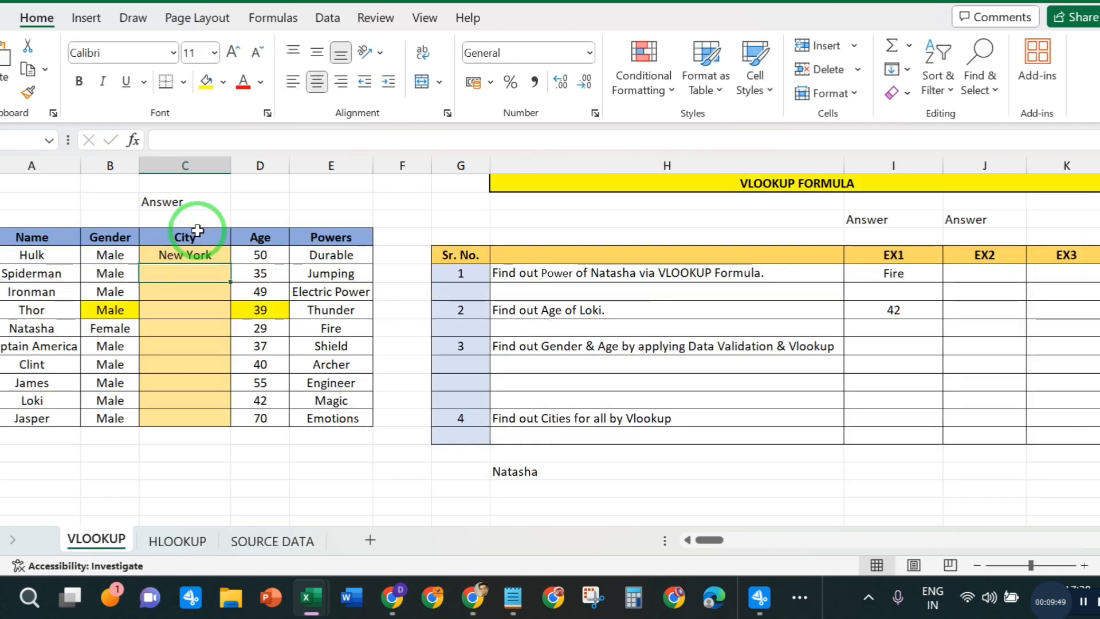
{"action": "left_click", "coordinate": [204, 258]}
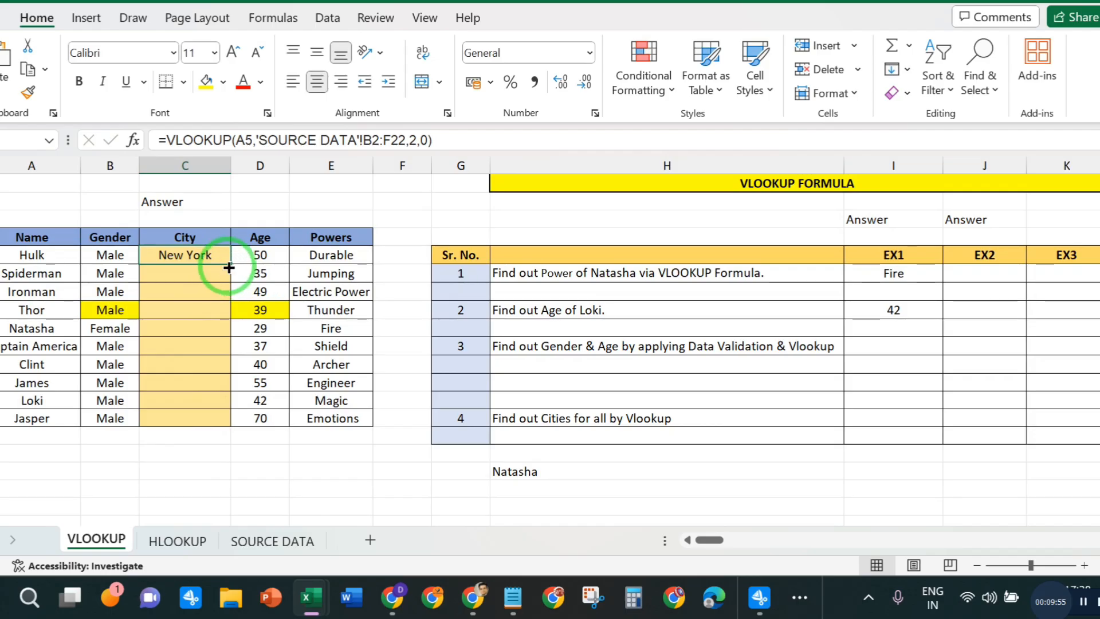
- Start a VLOOKUP formula in Spiderman's City cell C6 with name cell A6 as the lookup value
{"action": "left_click", "coordinate": [196, 275]}
{"action": "type", "text": "=VLO"}
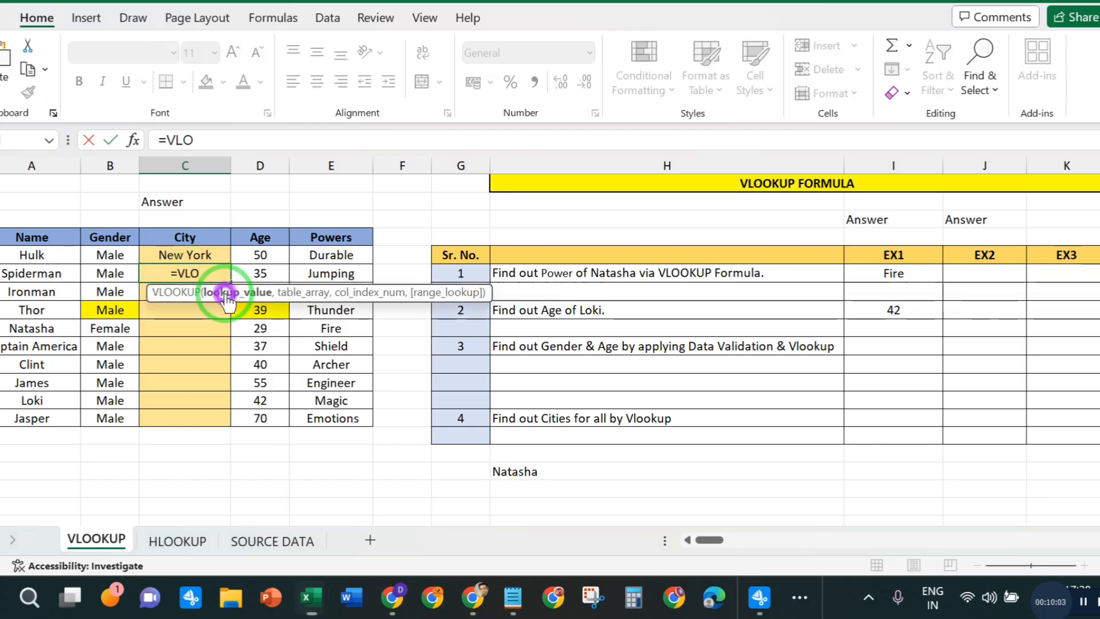
{"action": "double_click", "coordinate": [216, 292]}
{"action": "left_click", "coordinate": [12, 275]}
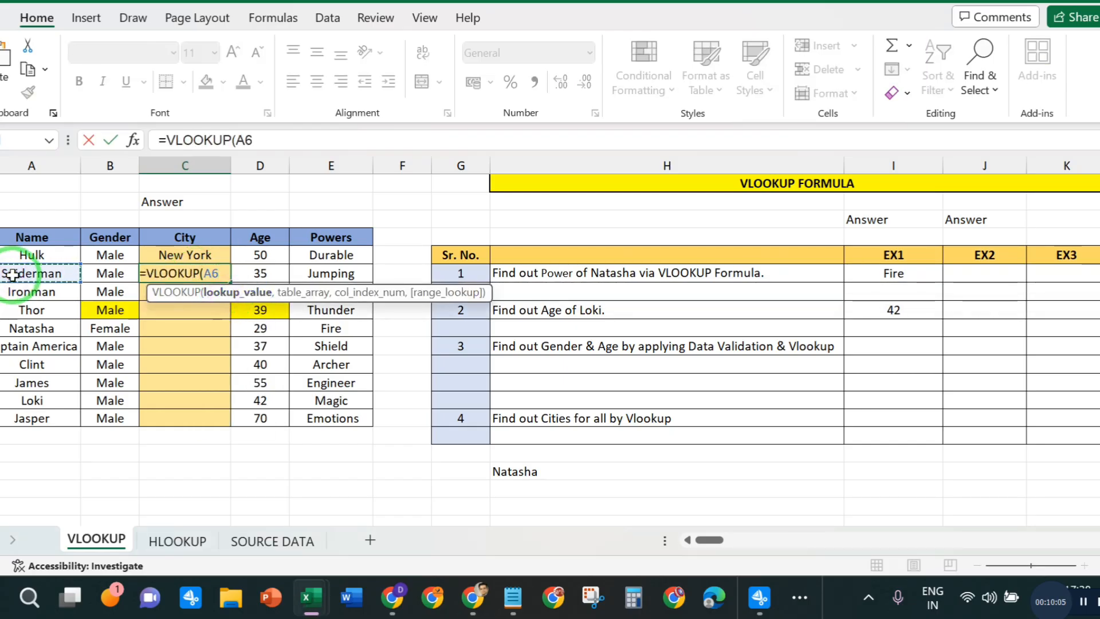
{"action": "type", "text": ","}
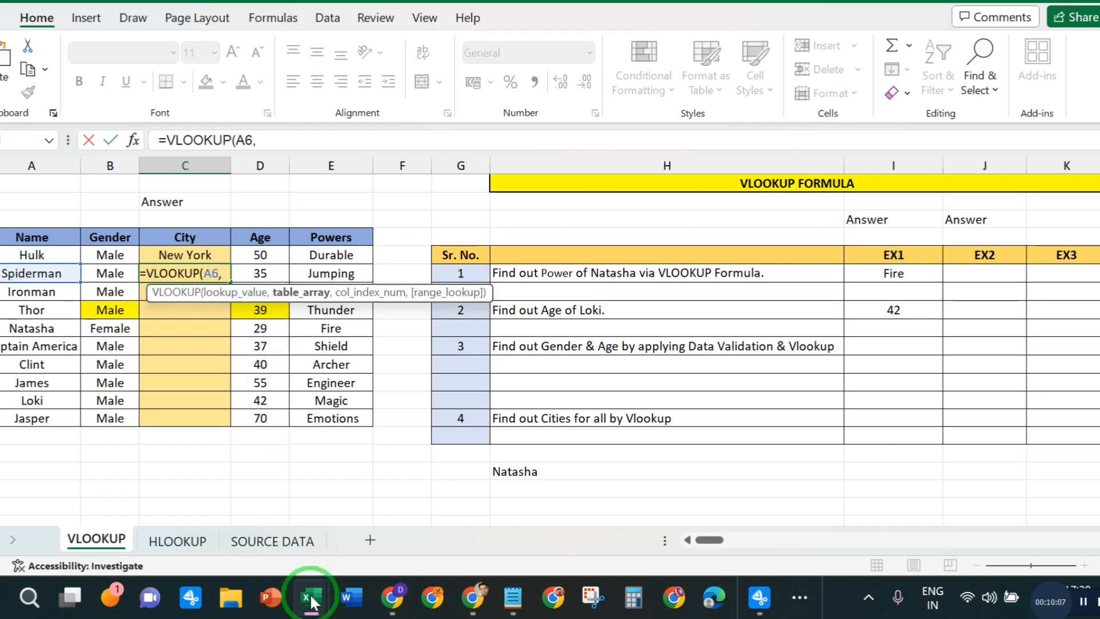
- Complete Spiderman's City formula with SOURCE DATA range B2:F22, column index 02 and exact match 0
{"action": "left_click", "coordinate": [259, 541]}
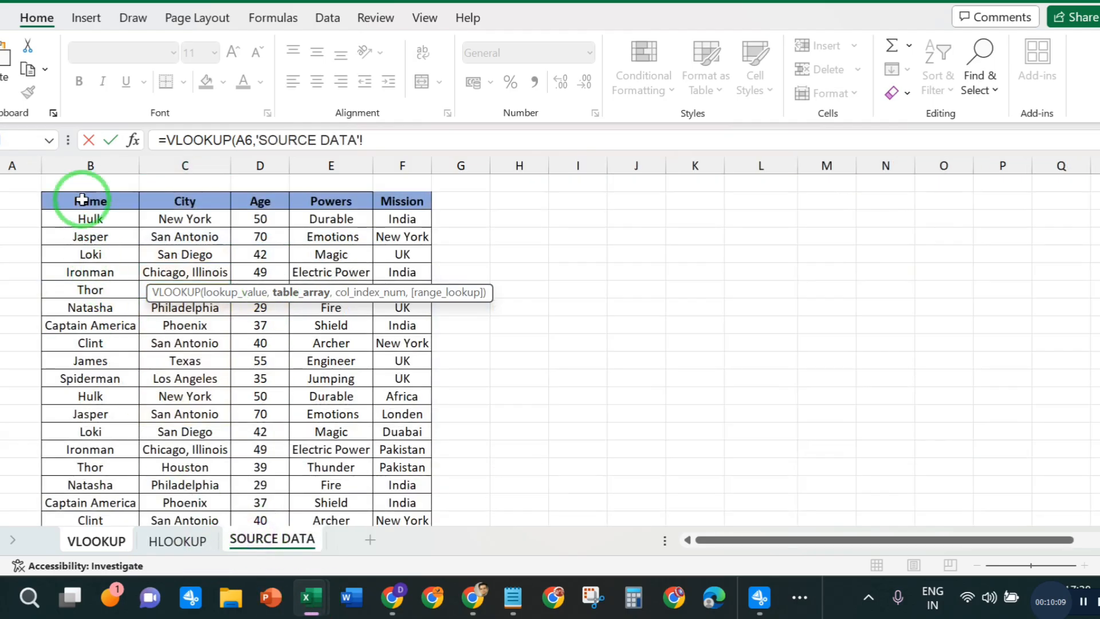
{"action": "left_click_drag", "start_coordinate": [90, 199], "coordinate": [540, 458]}
{"action": "left_click", "coordinate": [424, 140]}
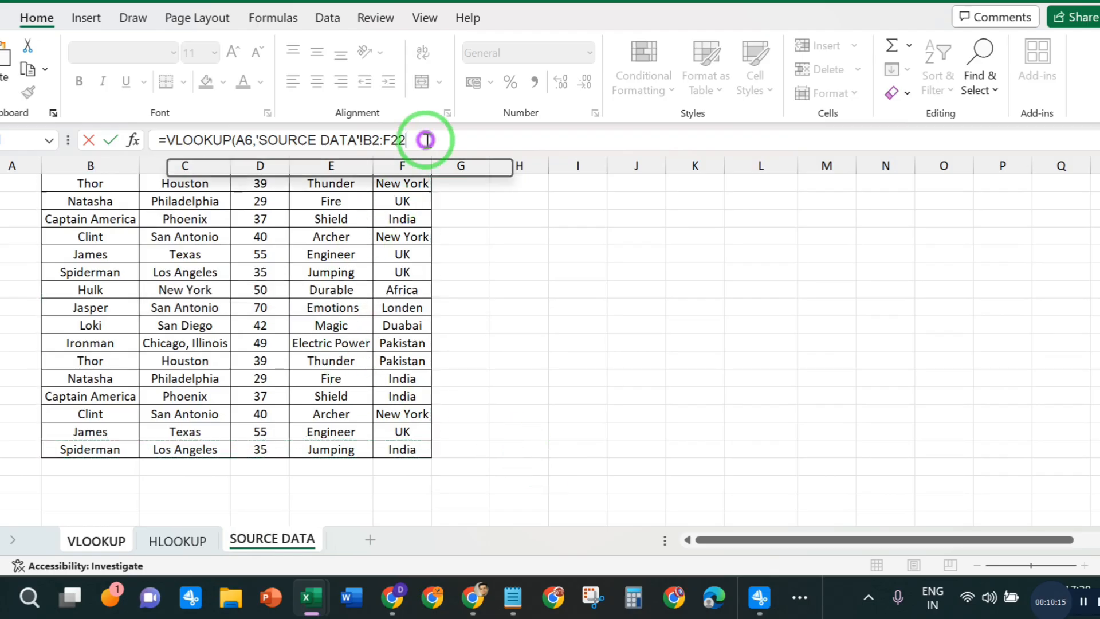
{"action": "type", "text": ","}
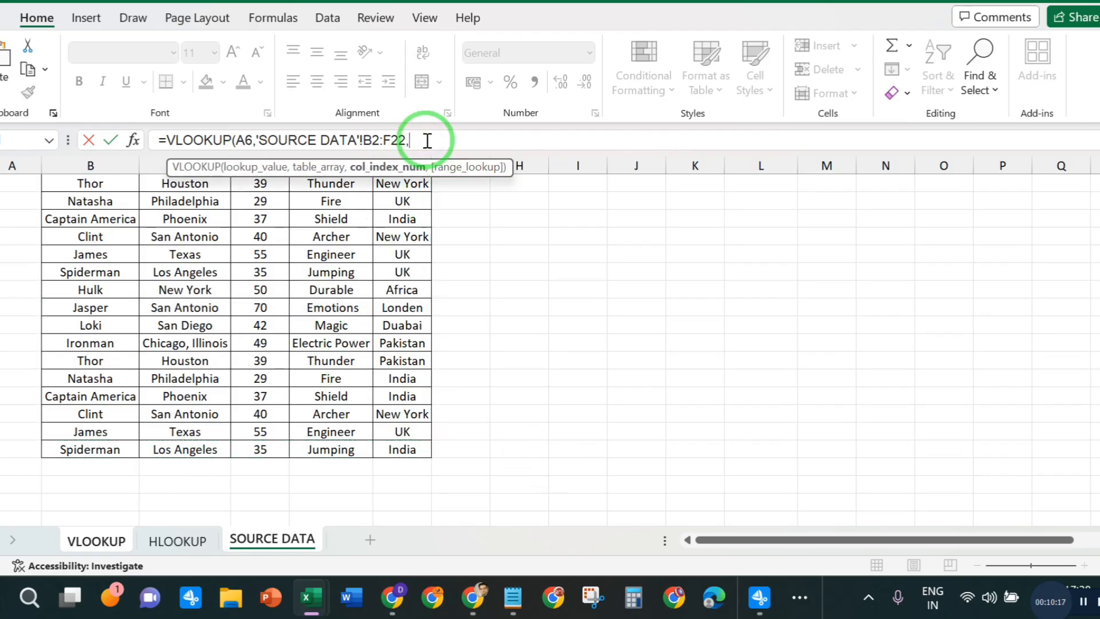
{"action": "type", "text": "02,0"}
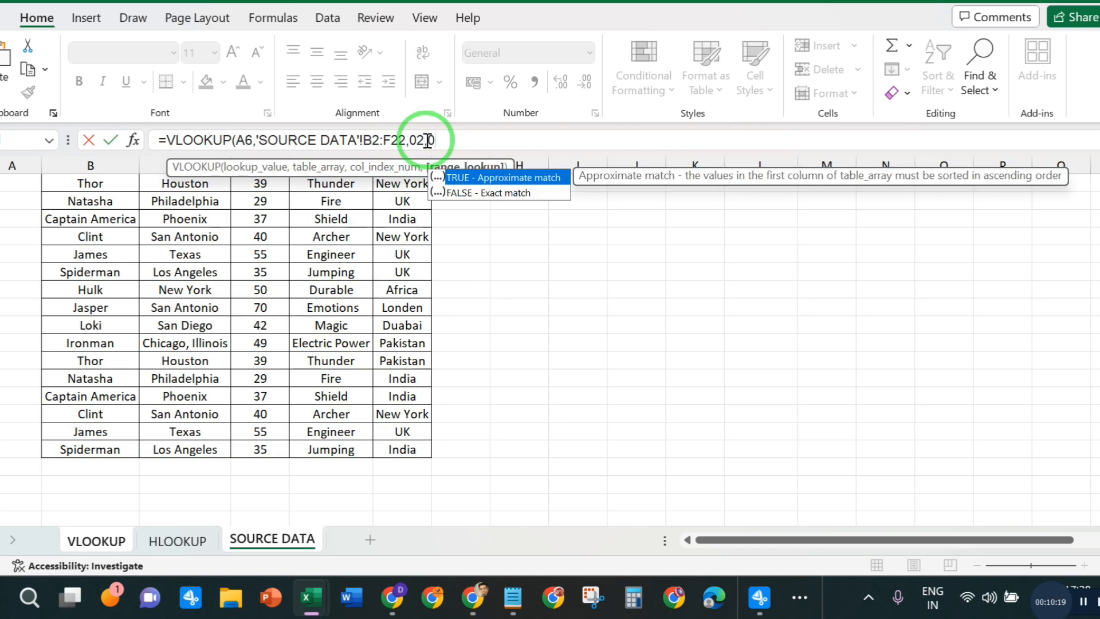
{"action": "key", "text": "Return"}
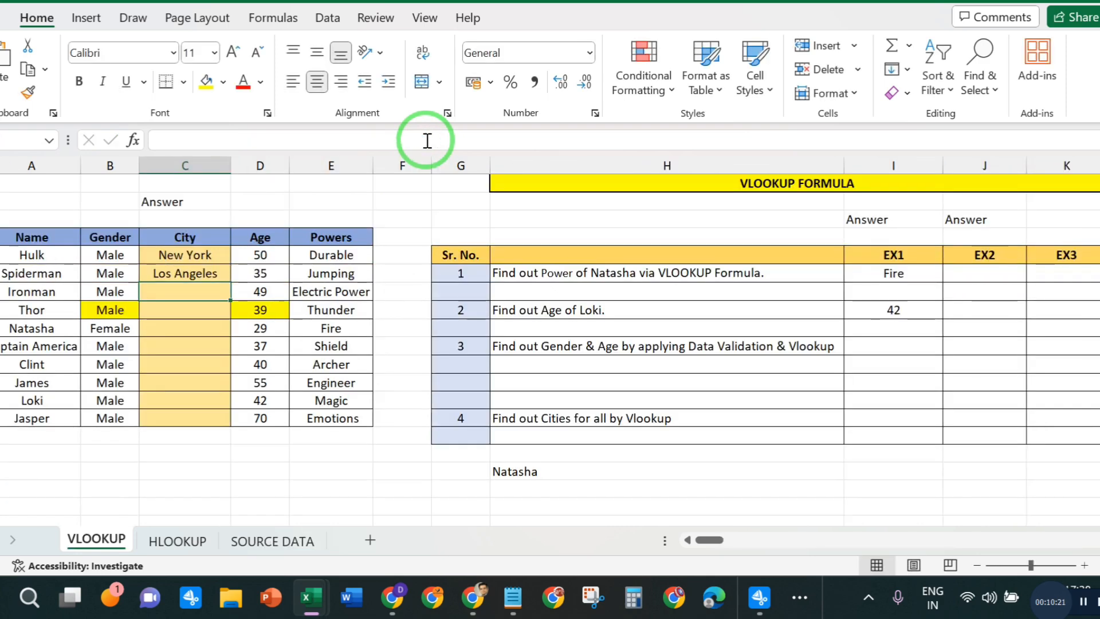
- Fill Spiderman's City formula down to Jasper's row at the end of the hero table
{"action": "left_click", "coordinate": [217, 267]}
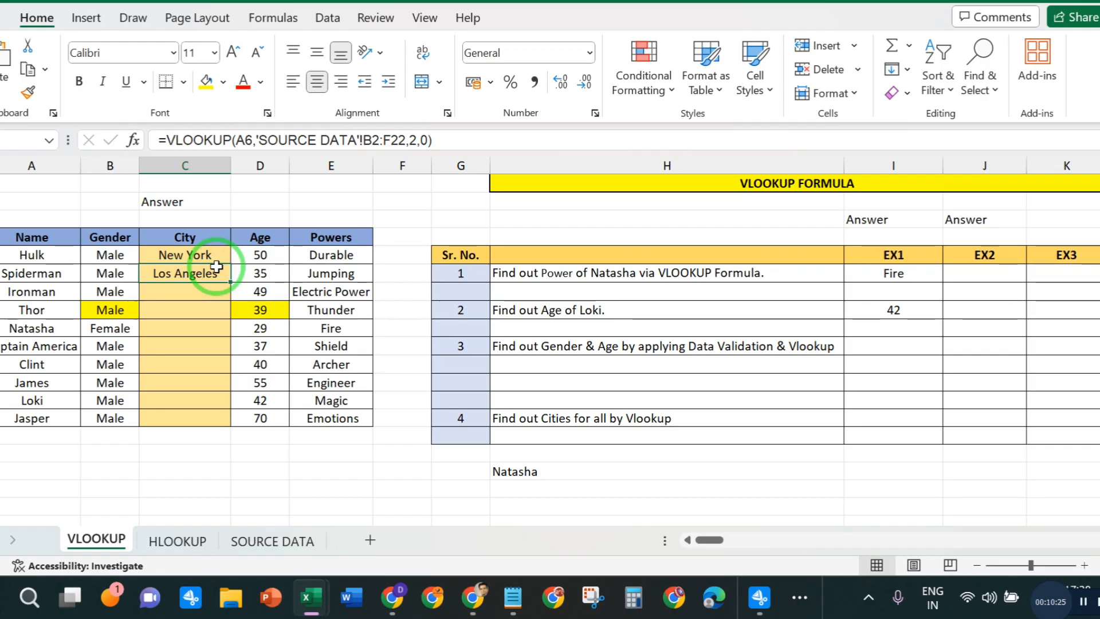
{"action": "double_click", "coordinate": [229, 282]}
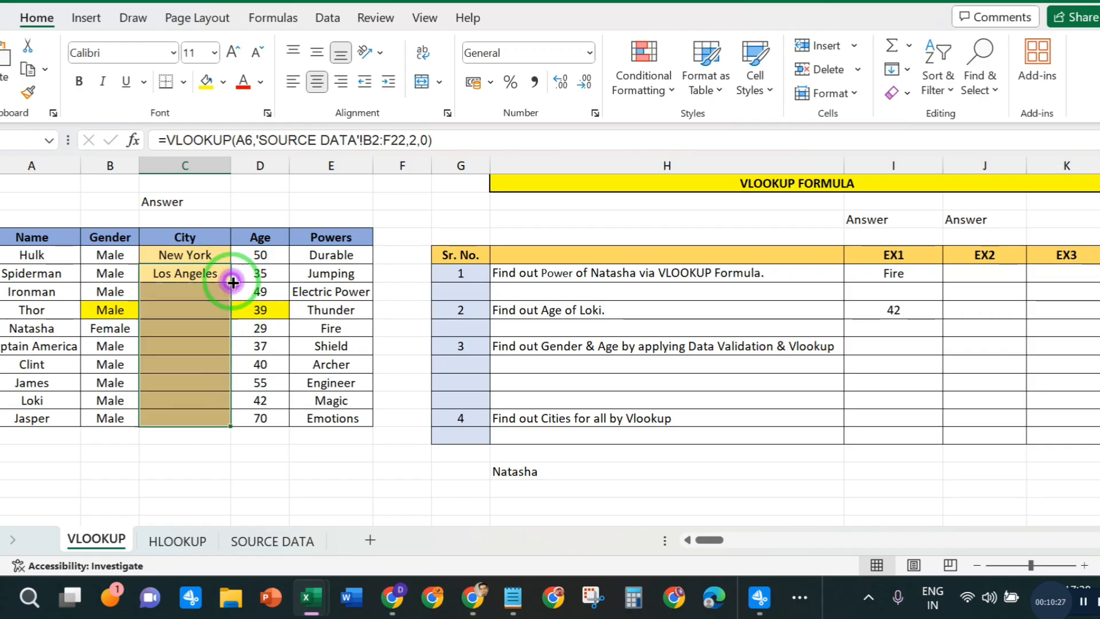
{"action": "left_click", "coordinate": [473, 492]}
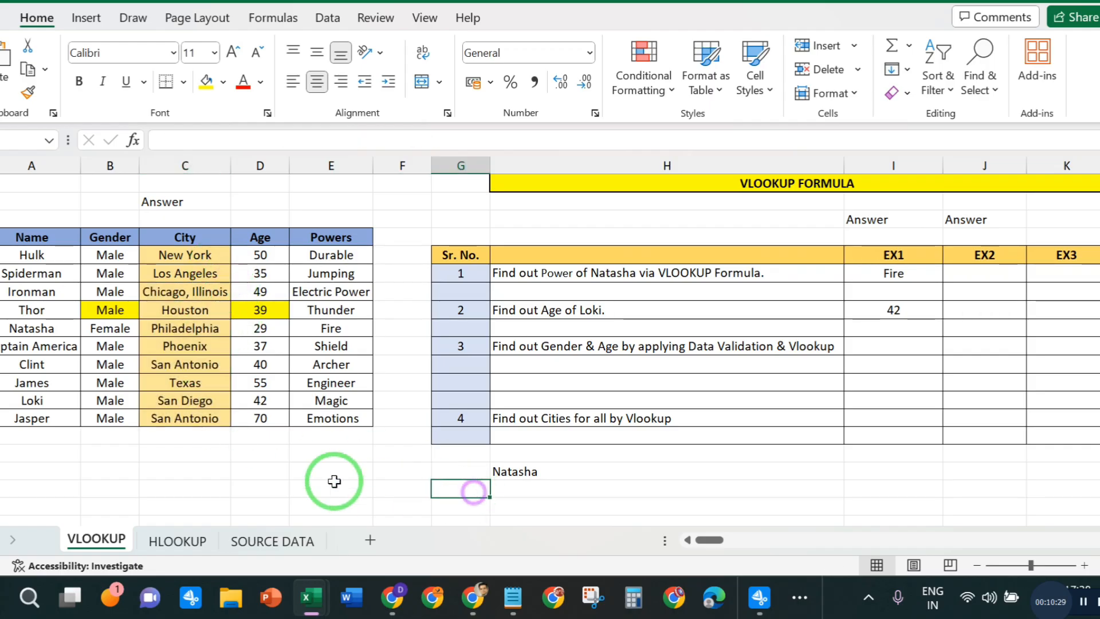
- Replace the formula in James's City cell C12 with the text #NA
{"action": "left_click", "coordinate": [203, 382]}
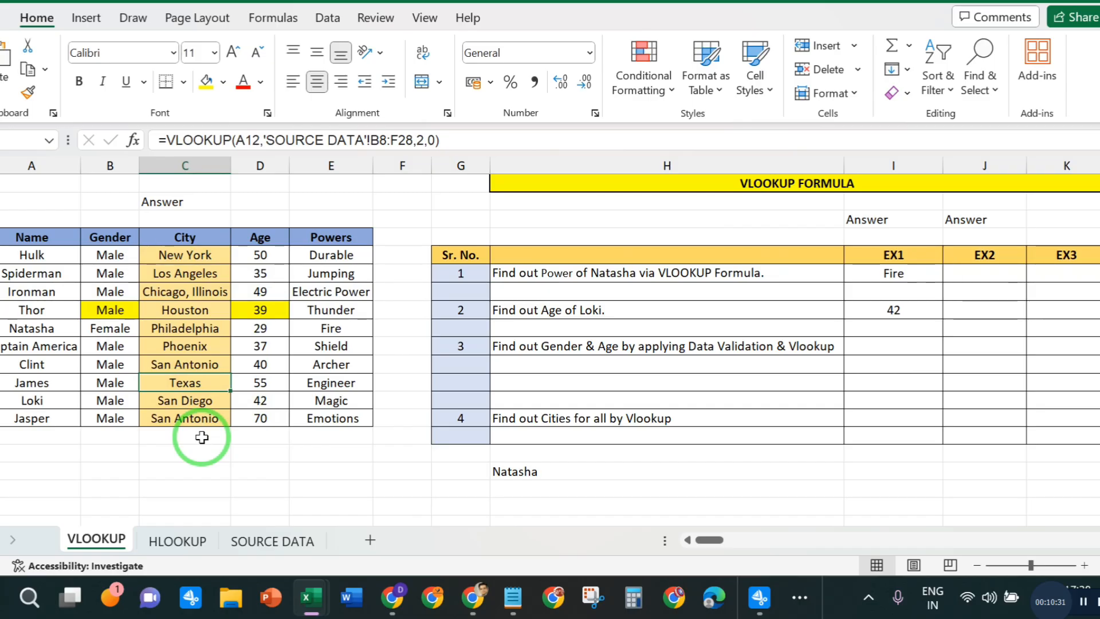
{"action": "key", "text": "BackSpace"}
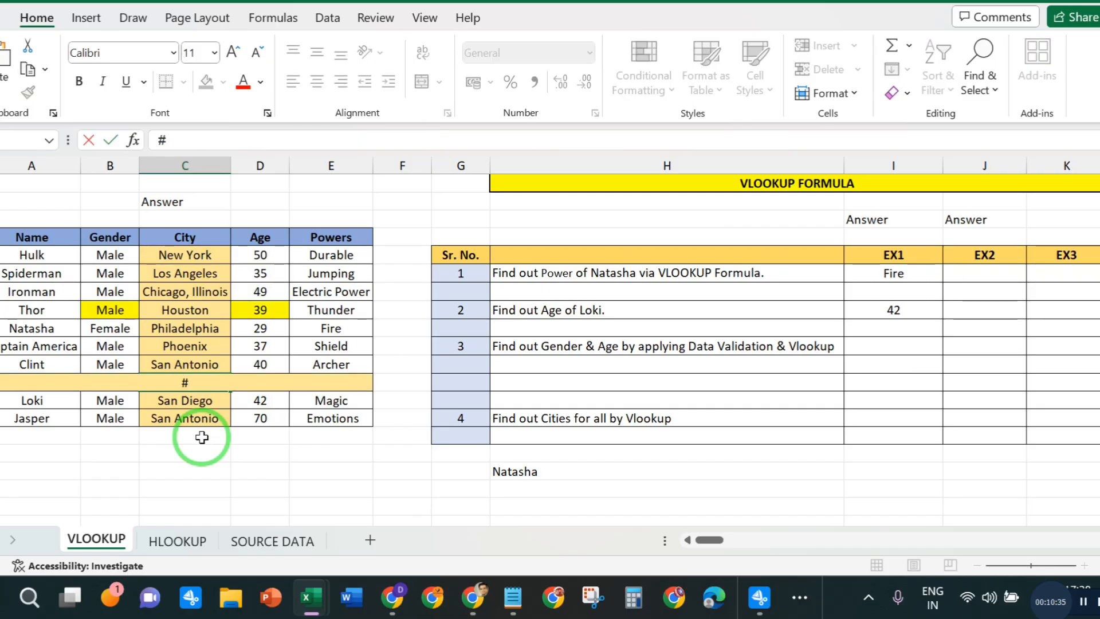
{"action": "type", "text": "#n"}
{"action": "key", "text": "BackSpace"}
{"action": "type", "text": "NA"}
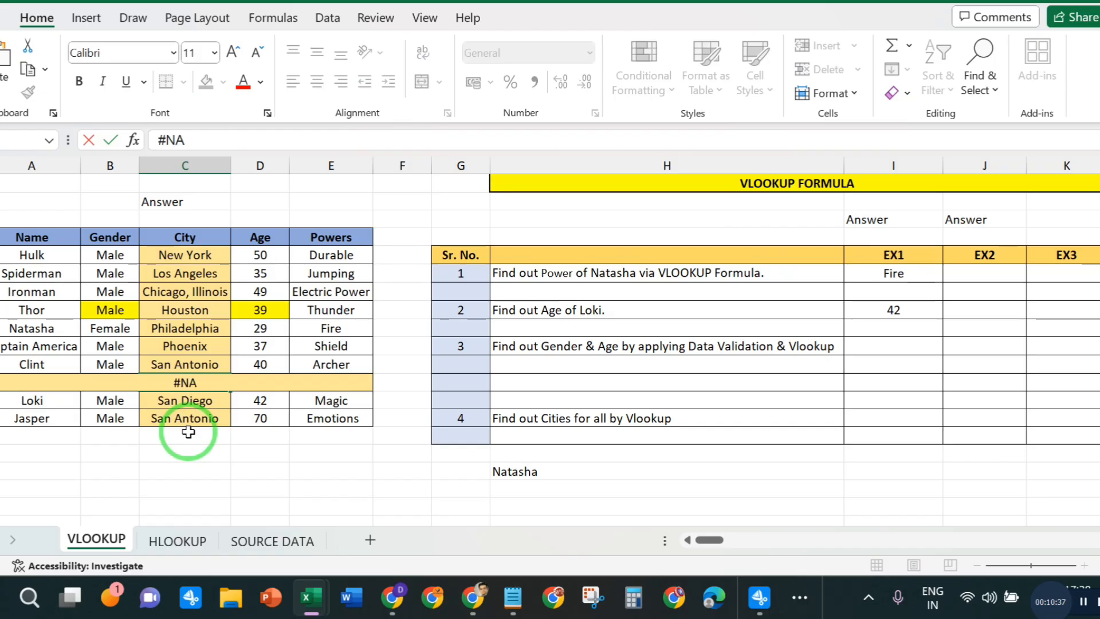
{"action": "key", "text": "Return"}
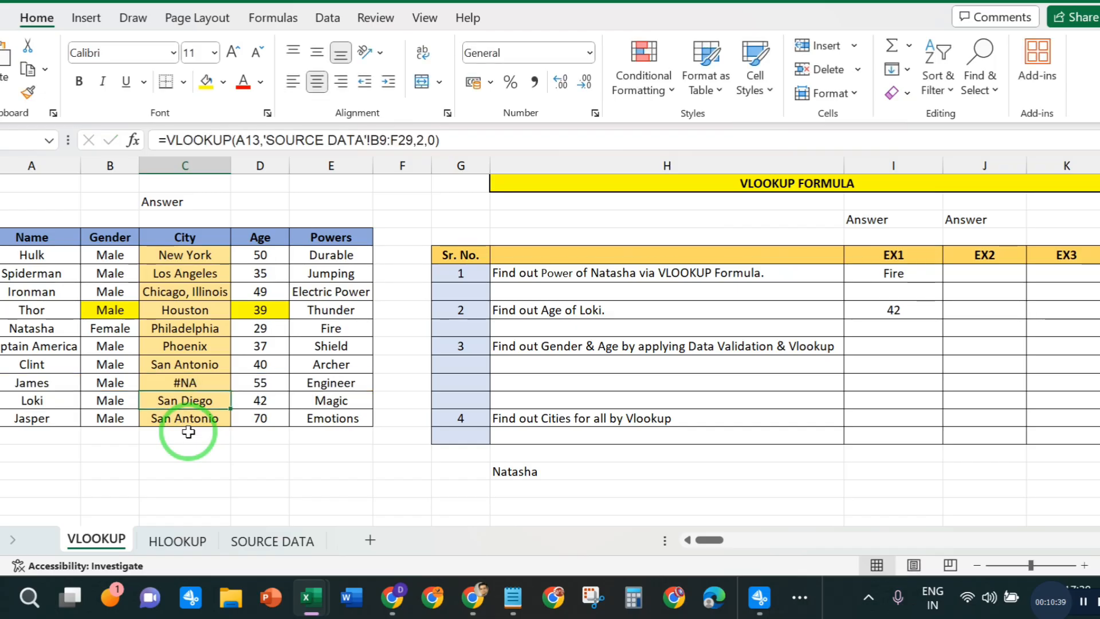
- Clear the #NA text from James's City cell
{"action": "left_click", "coordinate": [202, 380]}
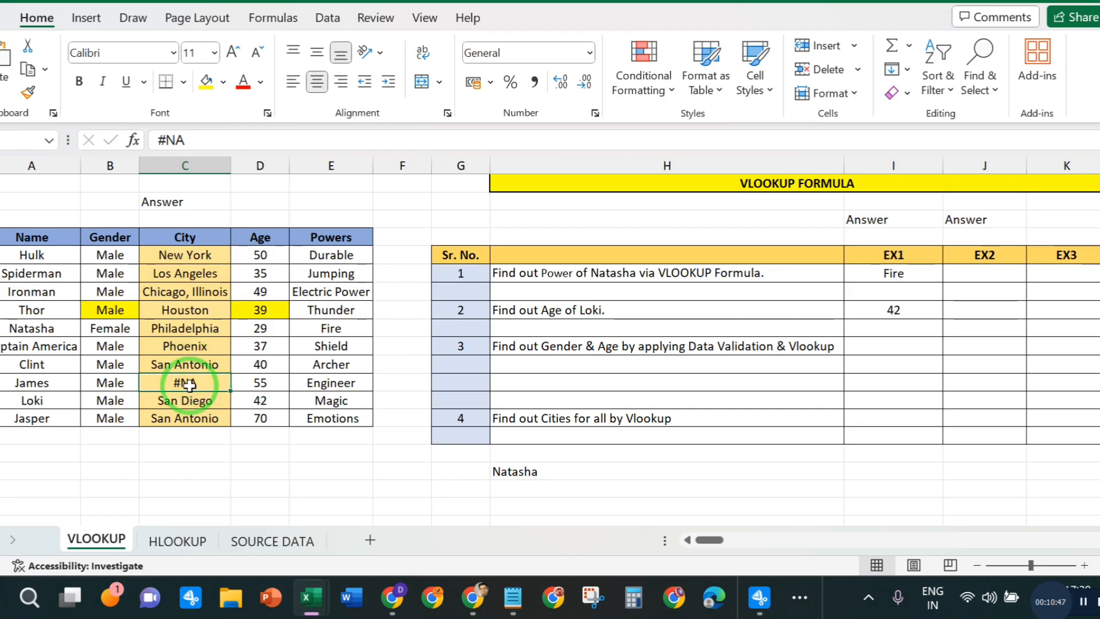
{"action": "key", "text": "Delete"}
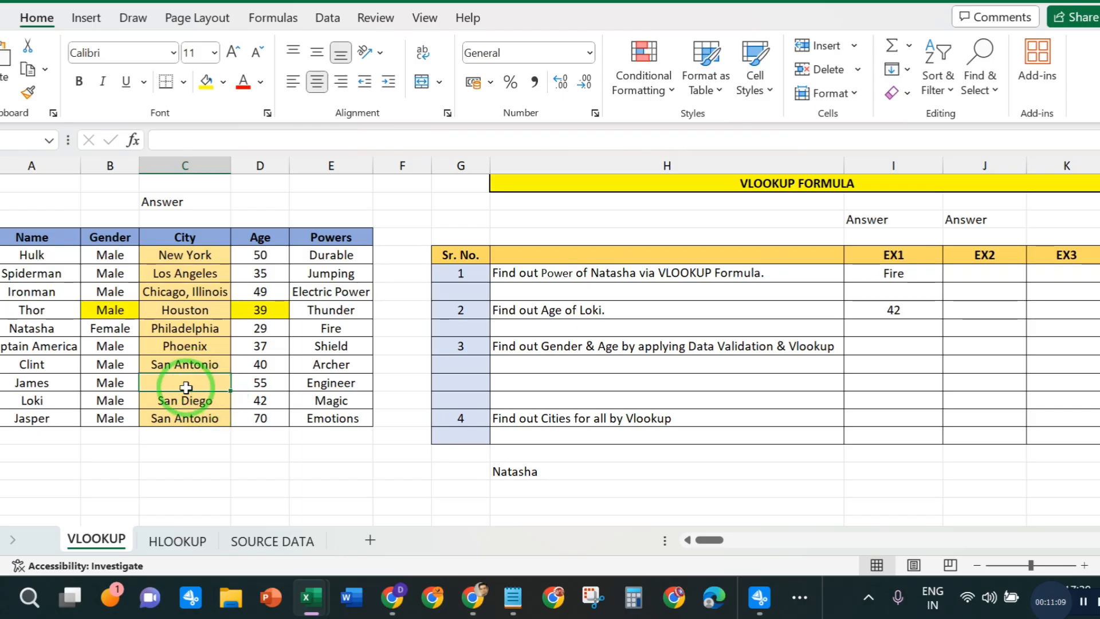
{"action": "left_click", "coordinate": [252, 471]}
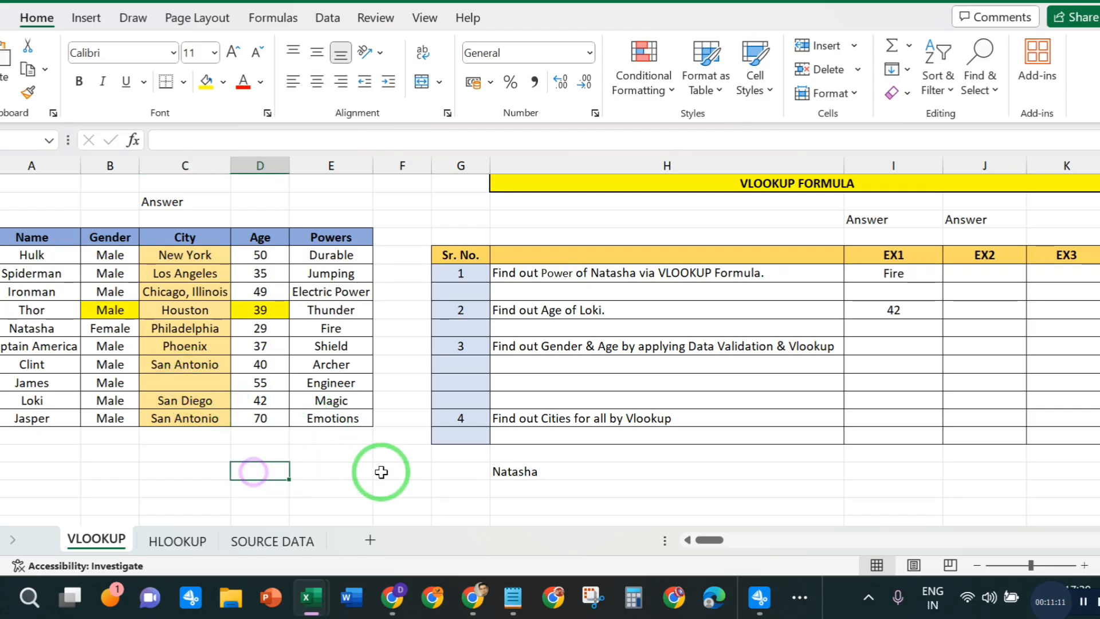
- Enter the text #NA in James's empty City cell C12
{"action": "left_click", "coordinate": [189, 381]}
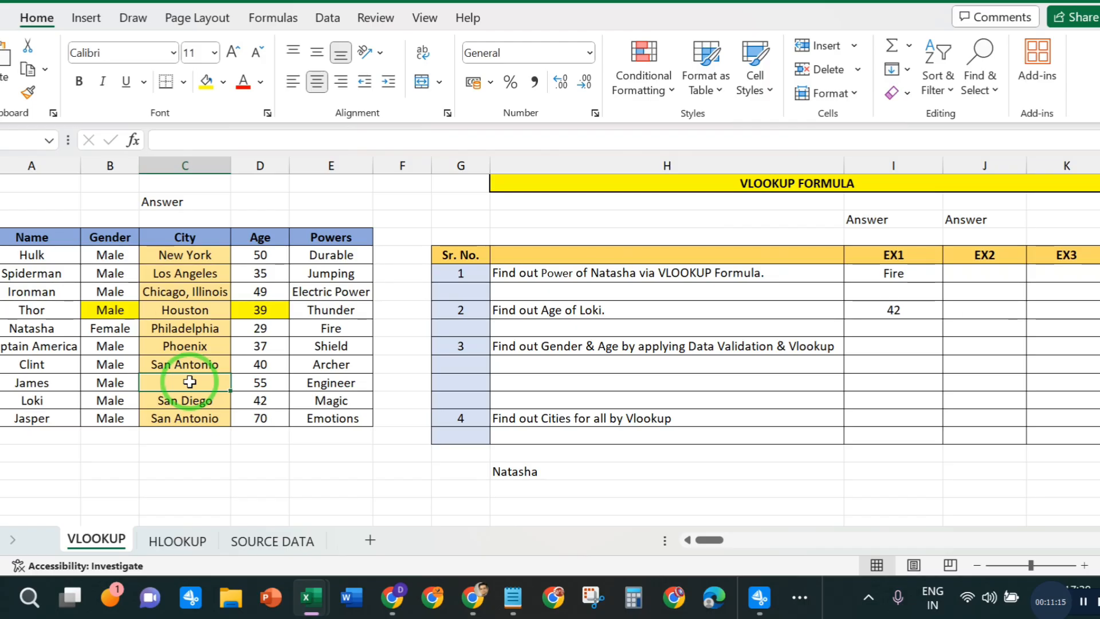
{"action": "type", "text": "3"}
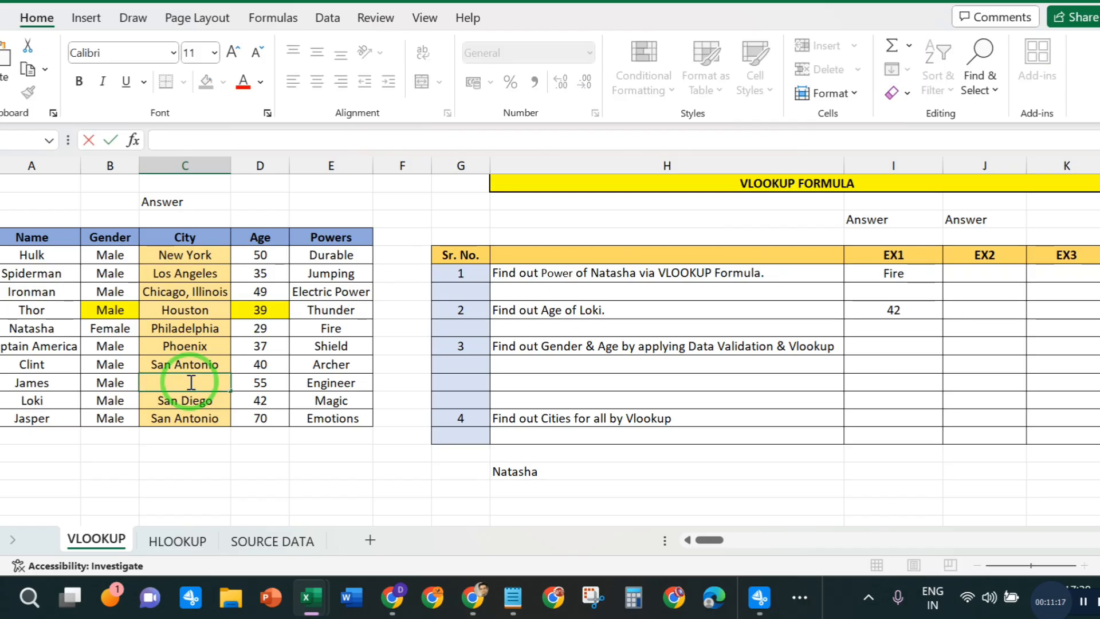
{"action": "type", "text": "#NA"}
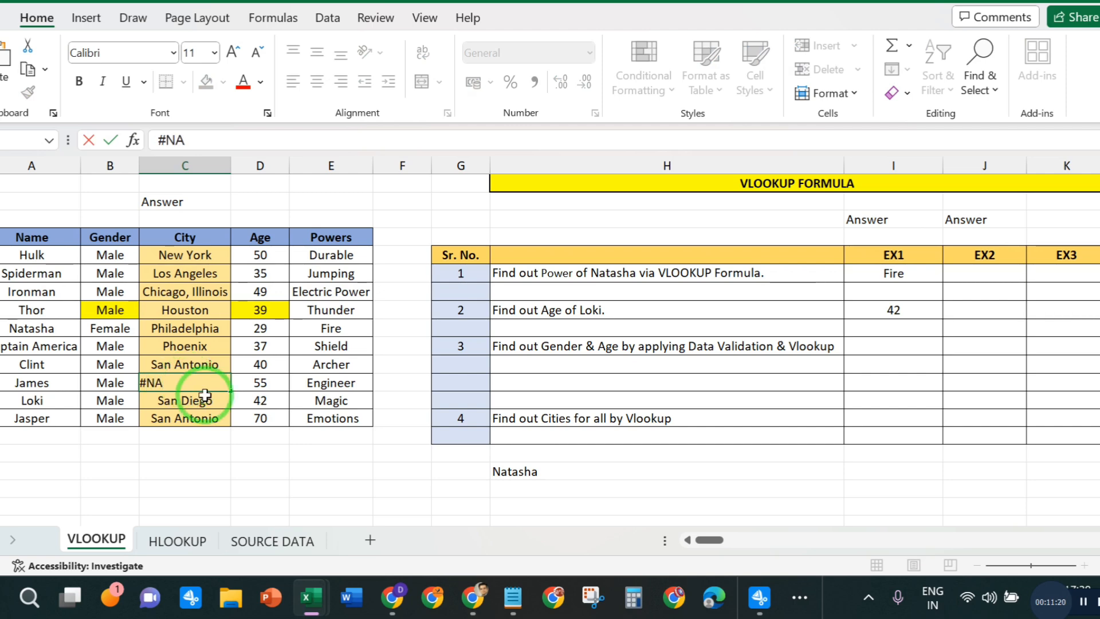
{"action": "left_click", "coordinate": [204, 395]}
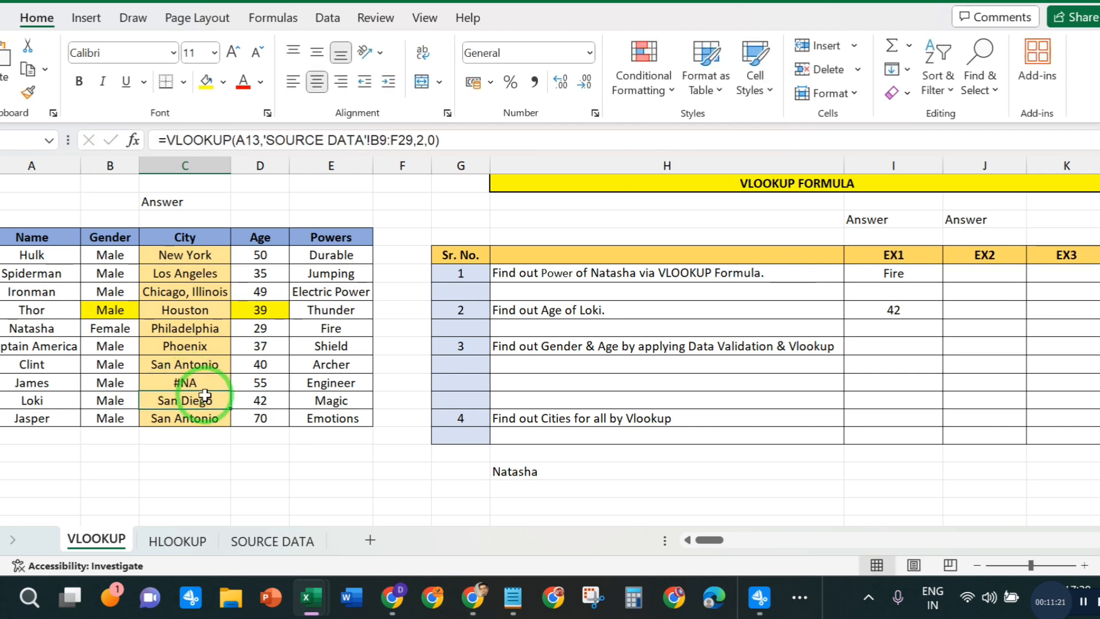
{"action": "left_click_drag", "start_coordinate": [205, 388], "coordinate": [205, 395]}
{"action": "key", "text": "ctrl+q"}
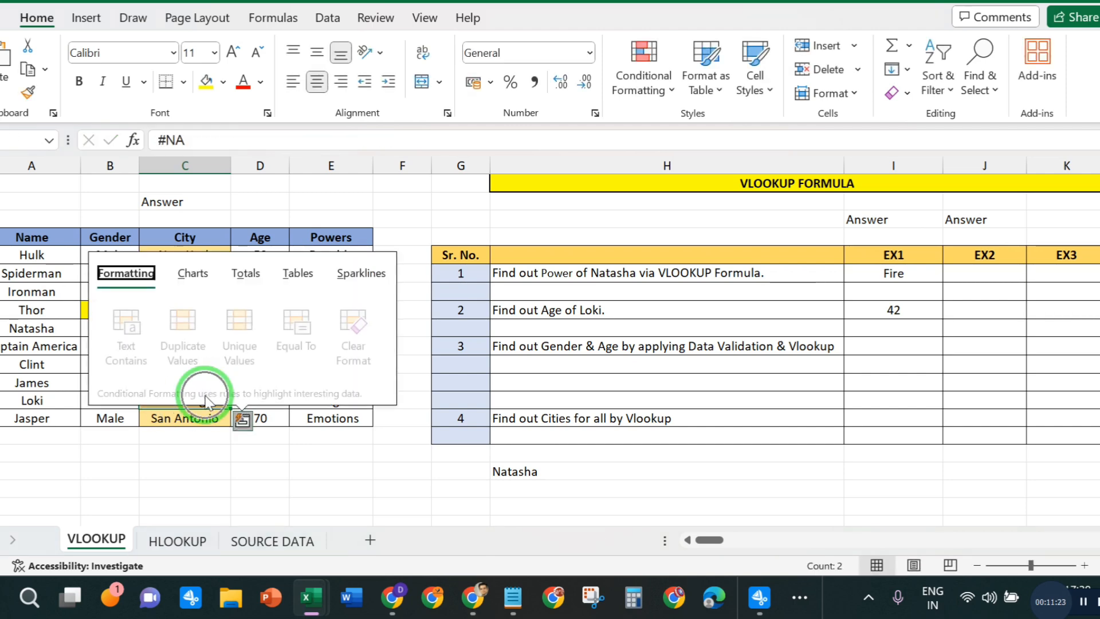
{"action": "left_click", "coordinate": [207, 453]}
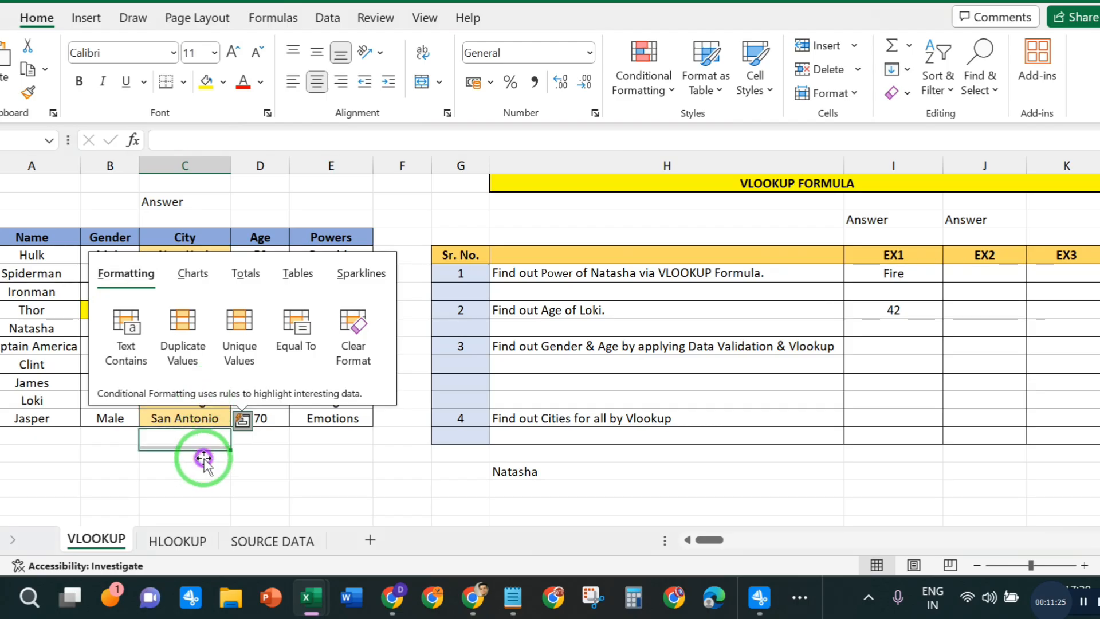
- Fill the #NA text from James's City cell down through Loki's and Jasper's rows
{"action": "left_click", "coordinate": [197, 379]}
{"action": "key", "text": "shift+Down"}
{"action": "key", "text": "shift+Down"}
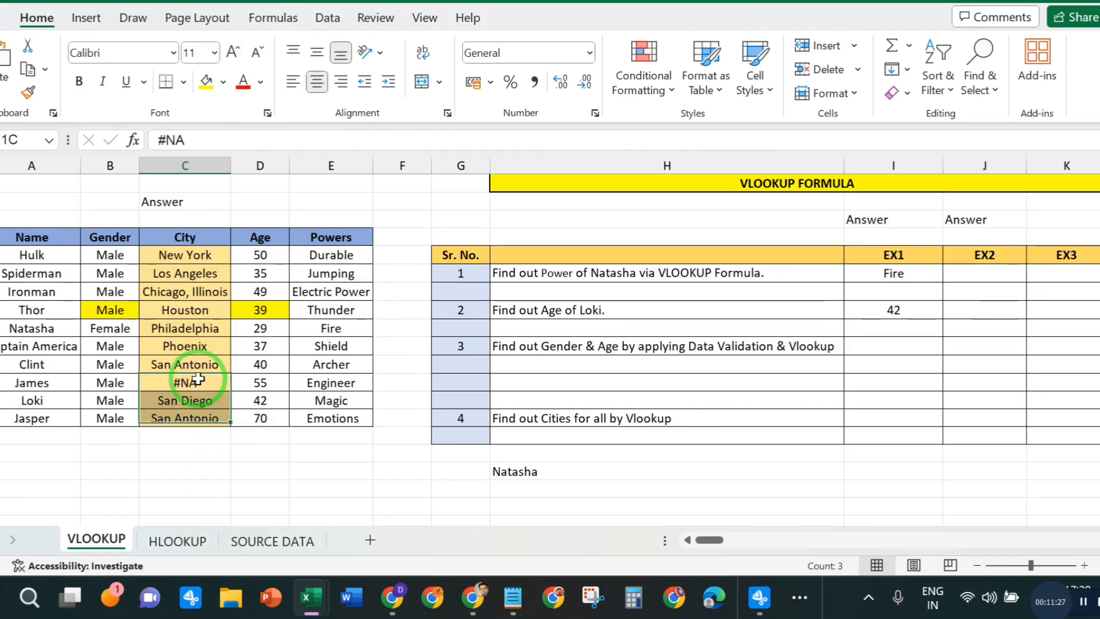
{"action": "key", "text": "ctrl+d"}
{"action": "left_click", "coordinate": [259, 453]}
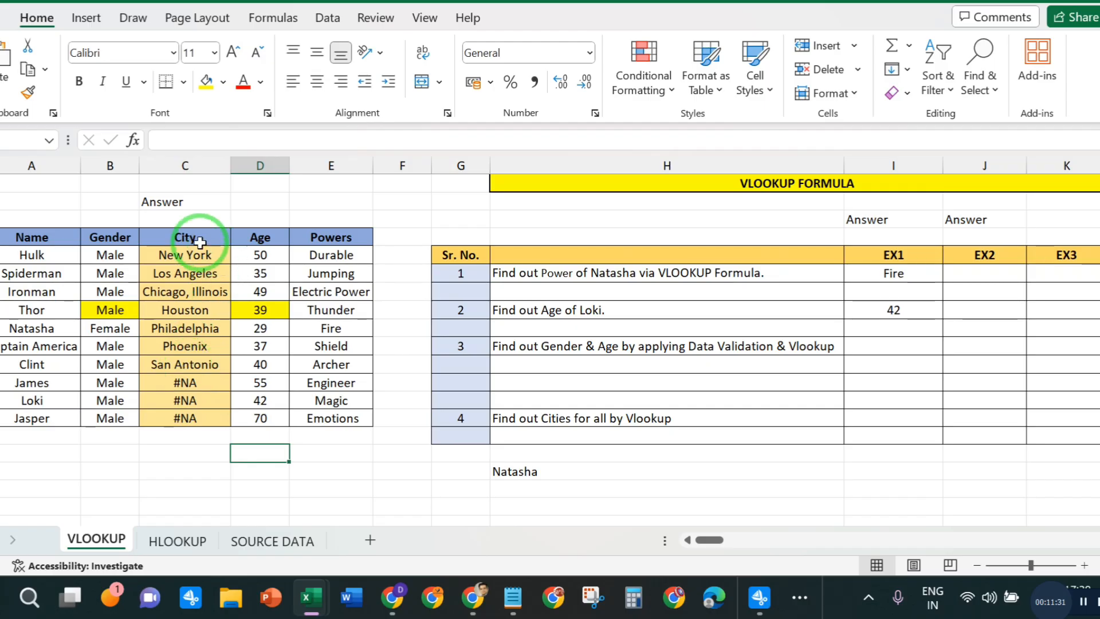
- Add filters to the hero table's header row from Name to Powers
{"action": "left_click", "coordinate": [17, 239]}
{"action": "left_click_drag", "start_coordinate": [18, 240], "coordinate": [330, 240]}
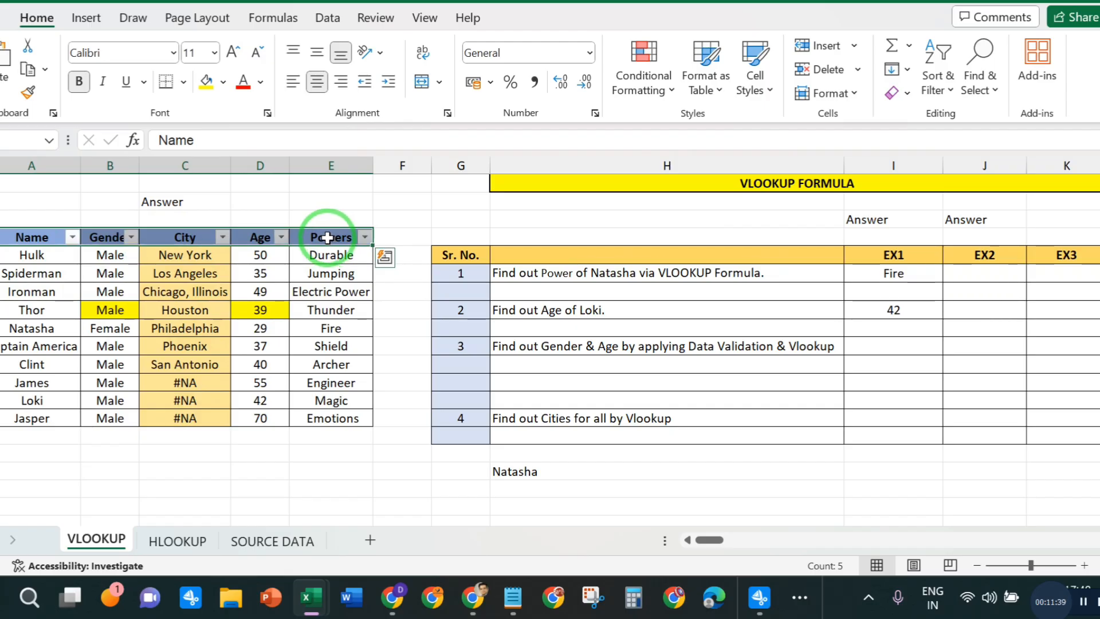
{"action": "key", "text": "ctrl+shift+l"}
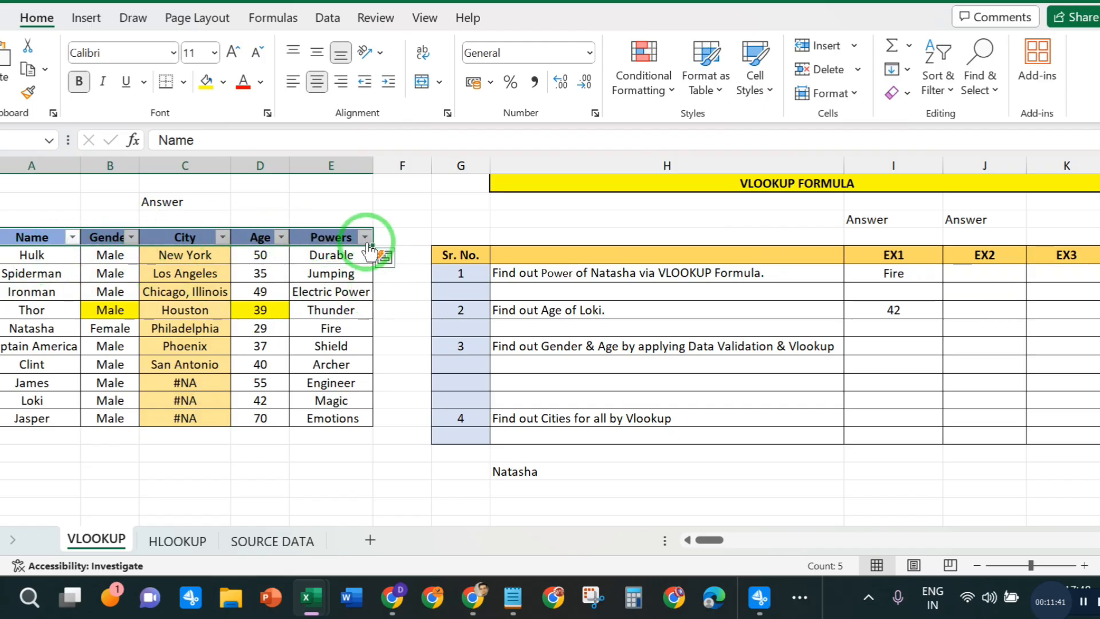
{"action": "left_click", "coordinate": [401, 381]}
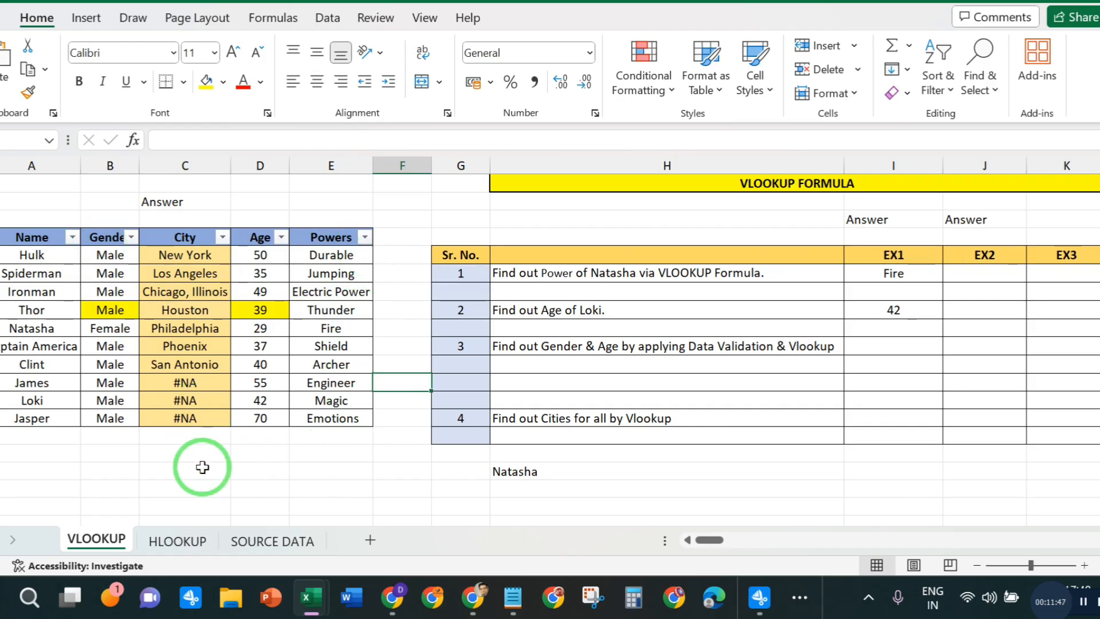
- Filter the City column to show only the #NA entries
{"action": "left_click", "coordinate": [223, 237]}
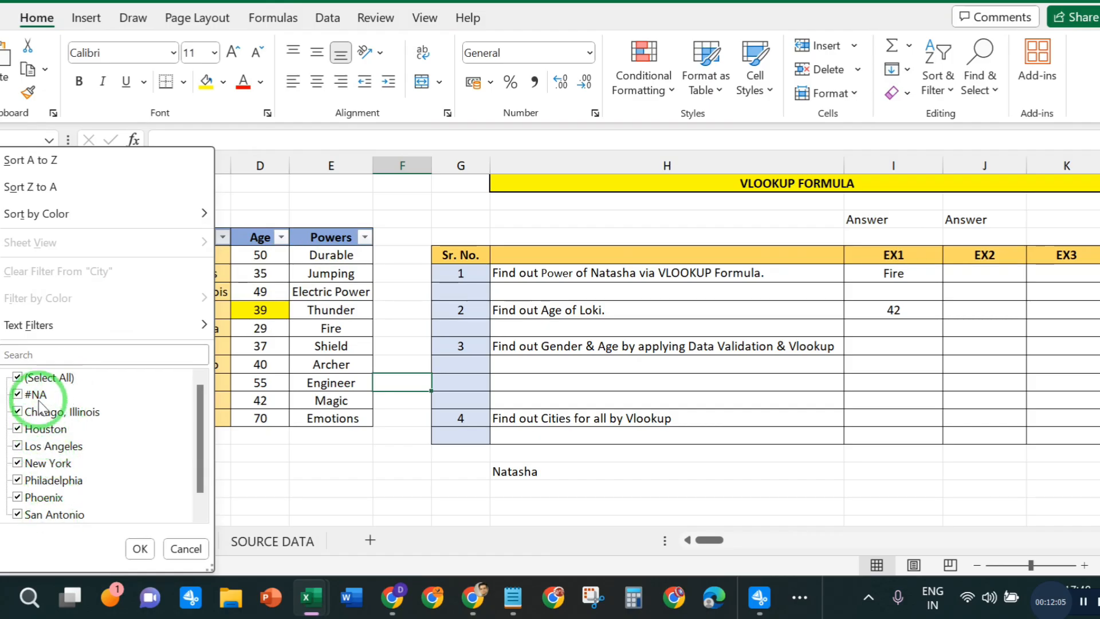
{"action": "left_click", "coordinate": [17, 378]}
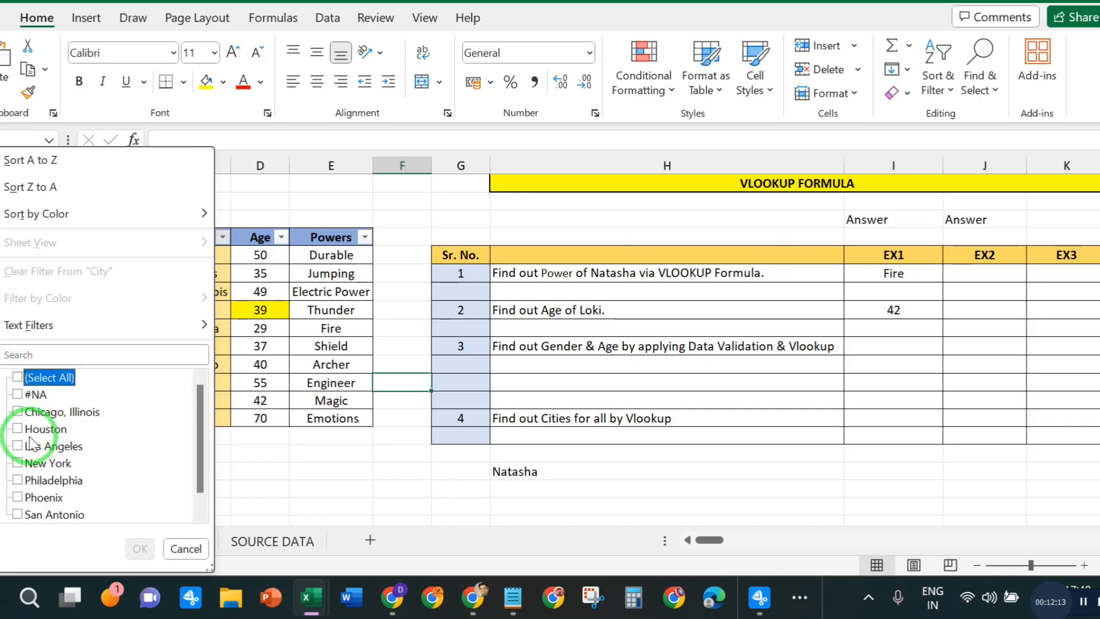
{"action": "left_click", "coordinate": [17, 395]}
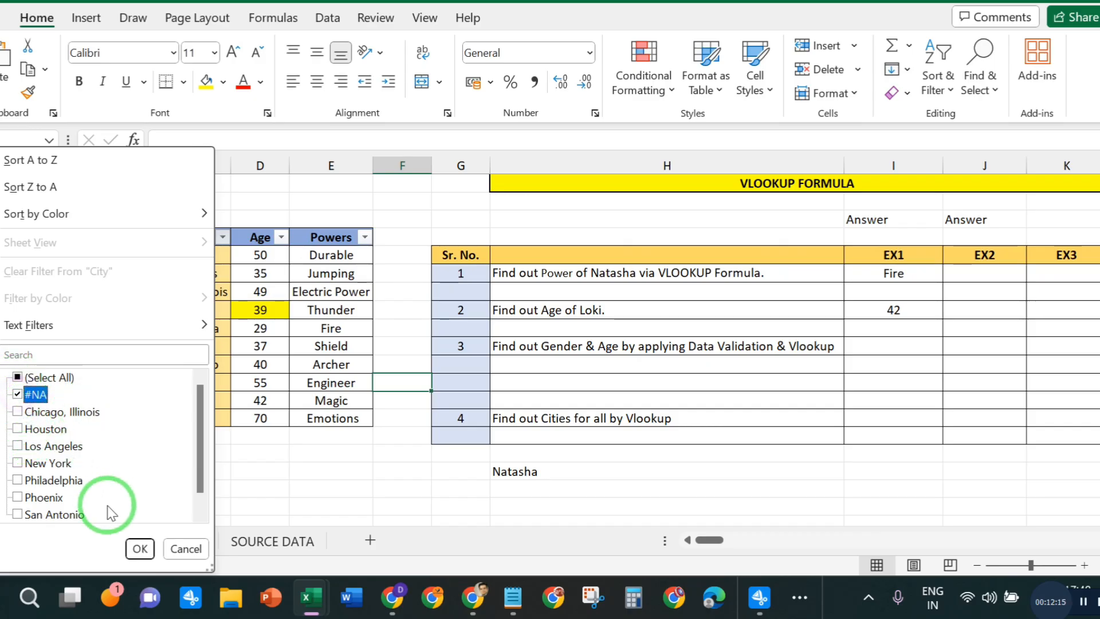
{"action": "left_click", "coordinate": [138, 548]}
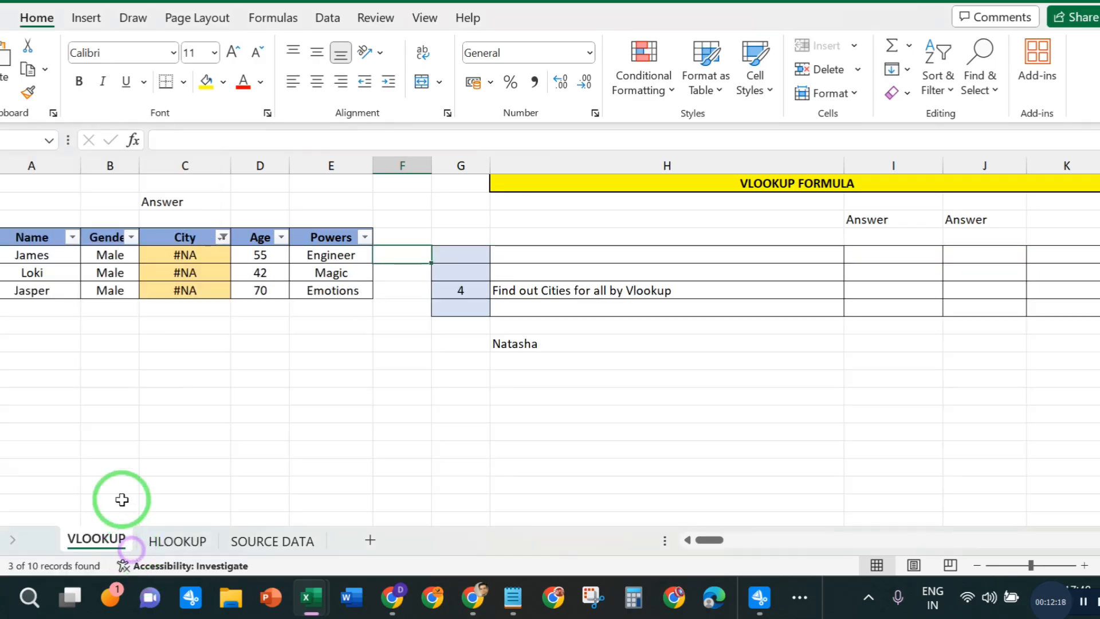
{"action": "left_click", "coordinate": [273, 439]}
- Replace the #NA in James's City cell with the start of a VLOOKUP formula, using his name cell A12 as the lookup value
{"action": "left_click", "coordinate": [210, 256]}
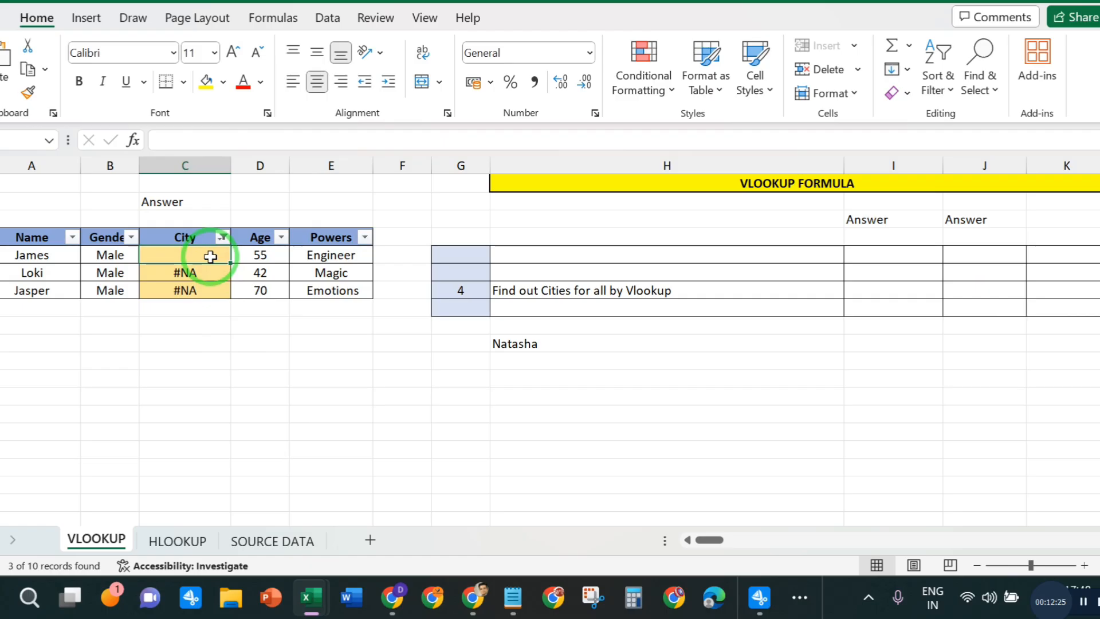
{"action": "type", "text": "=VLO"}
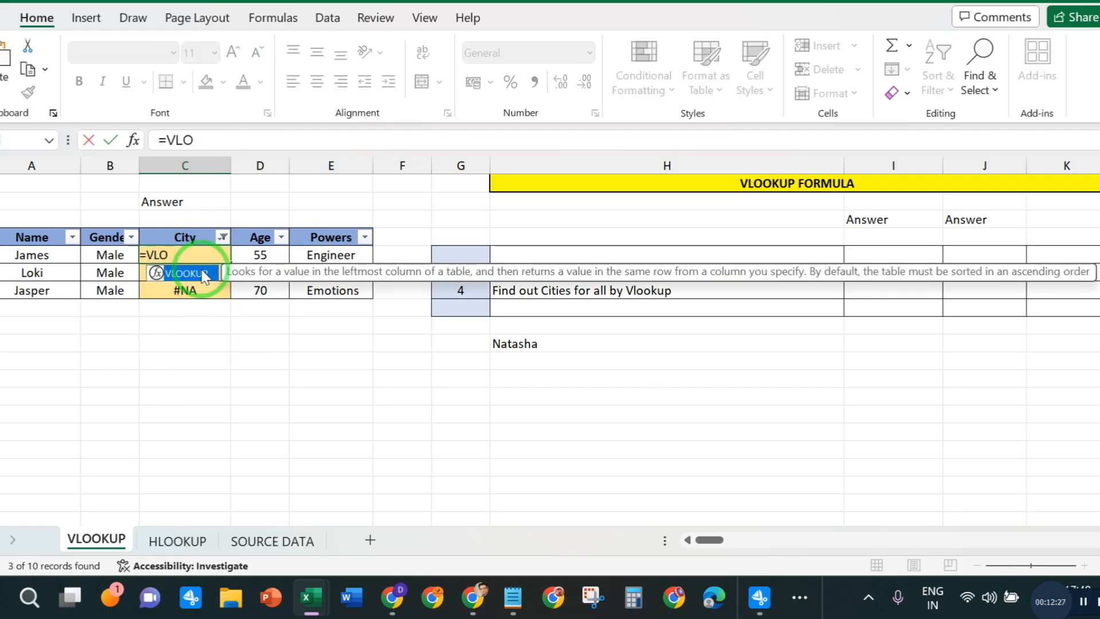
{"action": "double_click", "coordinate": [204, 275]}
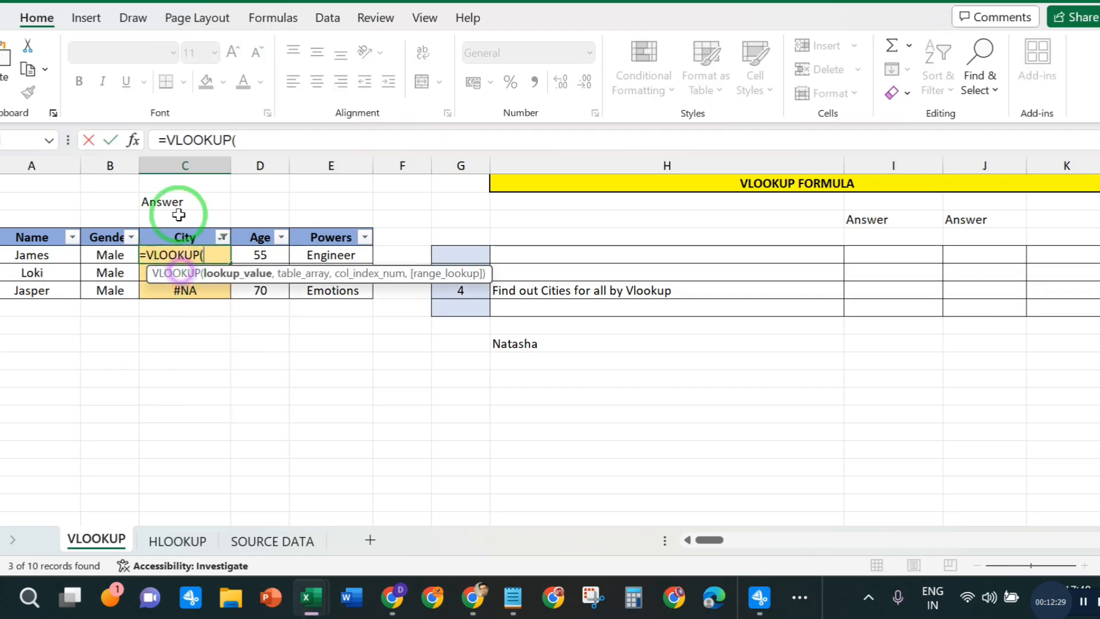
{"action": "left_click", "coordinate": [40, 255]}
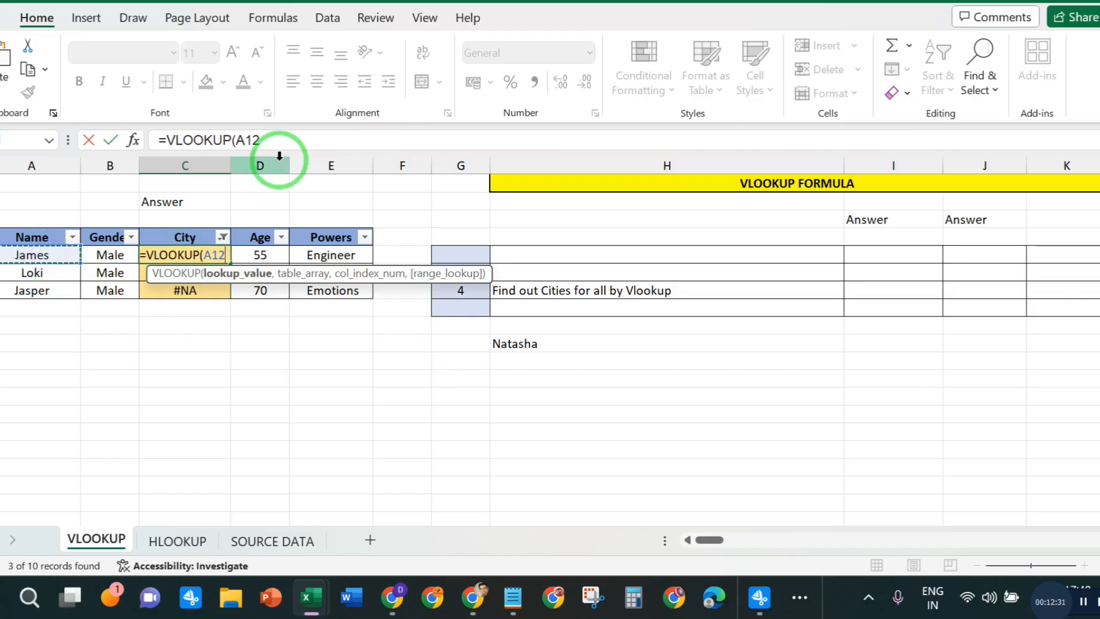
{"action": "left_click", "coordinate": [275, 133]}
{"action": "type", "text": ","}
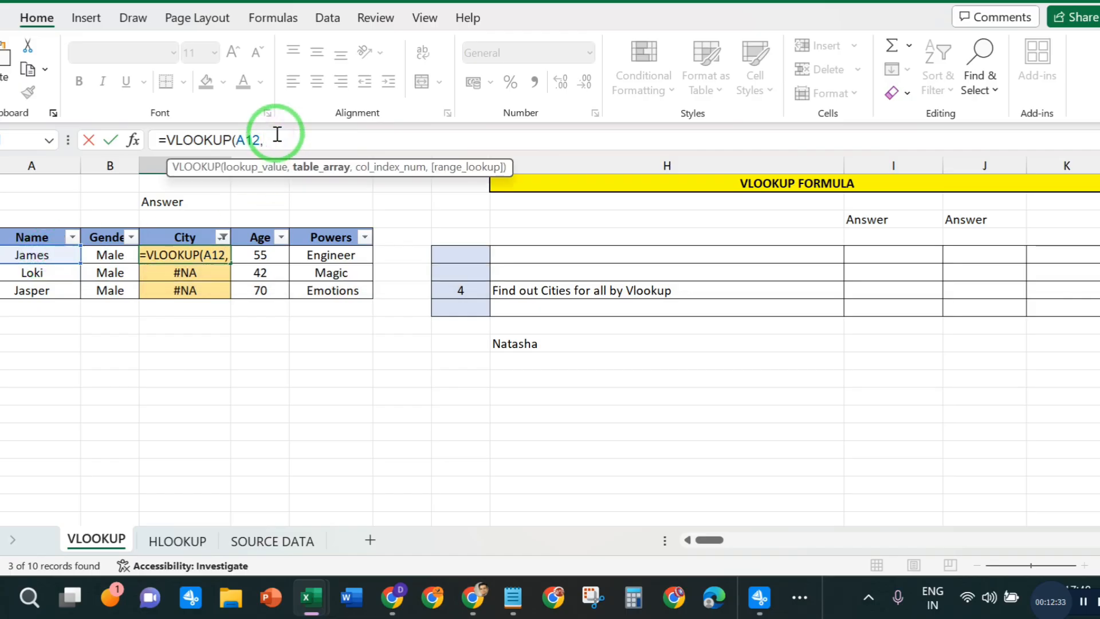
- Set the formula's table array to the range B2:F22 on the SOURCE DATA sheet
{"action": "left_click", "coordinate": [272, 540]}
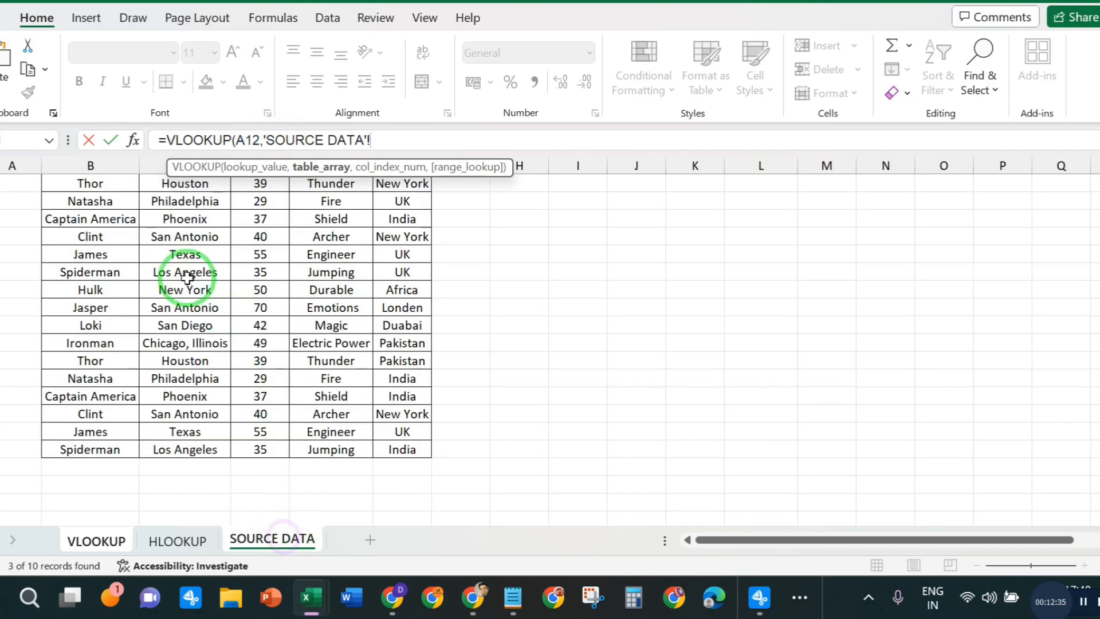
{"action": "scroll", "coordinate": [119, 209], "scroll_direction": "up", "scroll_amount": 2}
{"action": "left_click", "coordinate": [119, 207]}
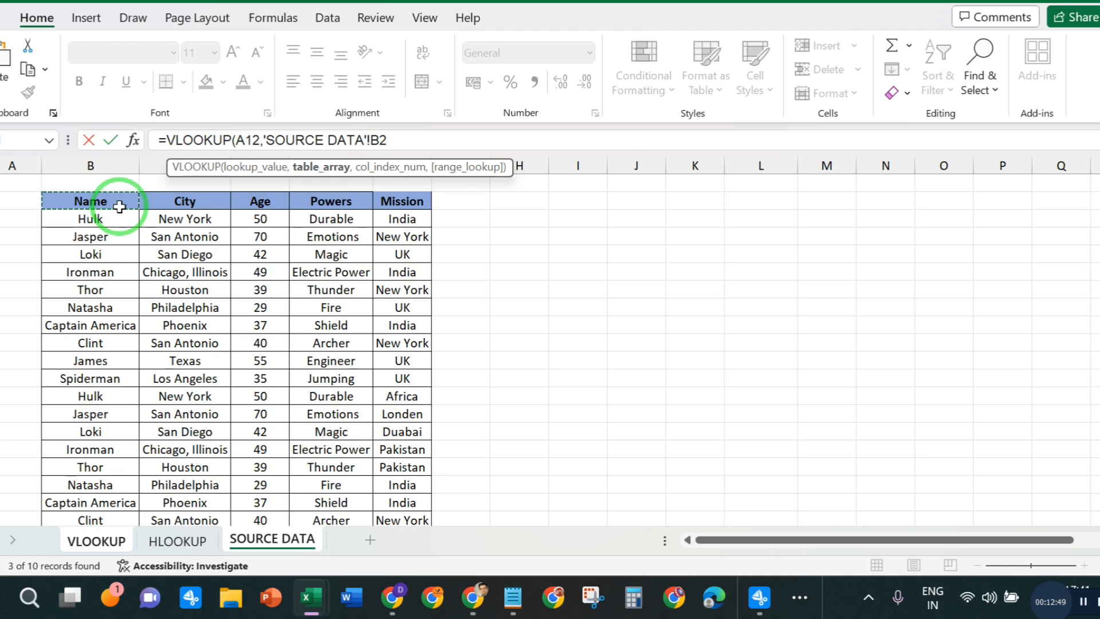
{"action": "key", "text": "ctrl+shift+Right"}
{"action": "key", "text": "ctrl+shift+Down"}
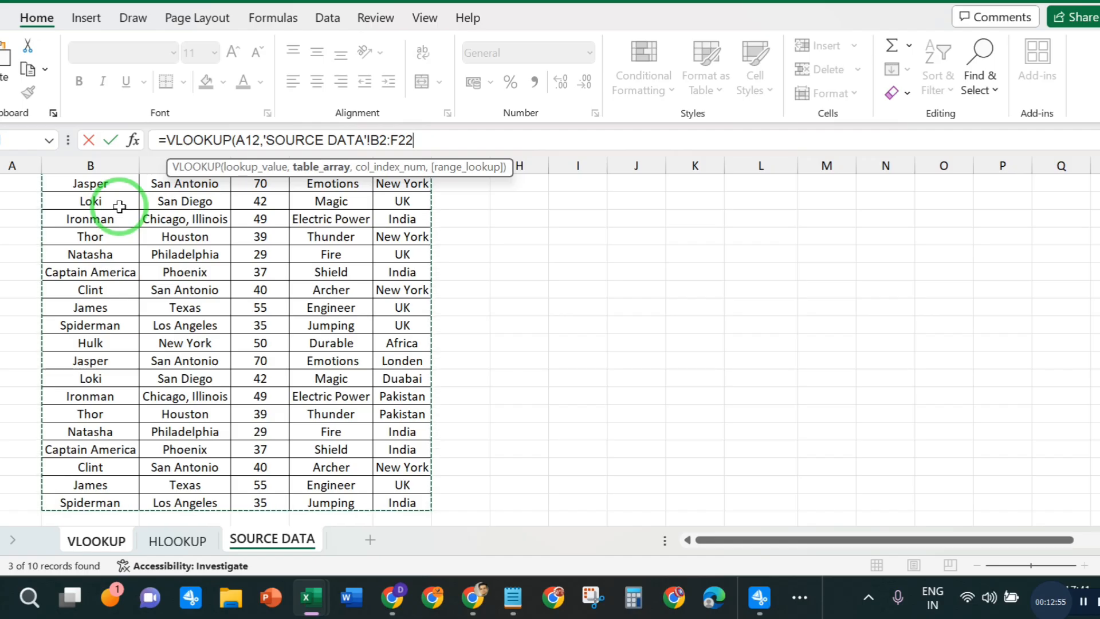
{"action": "left_click", "coordinate": [429, 138]}
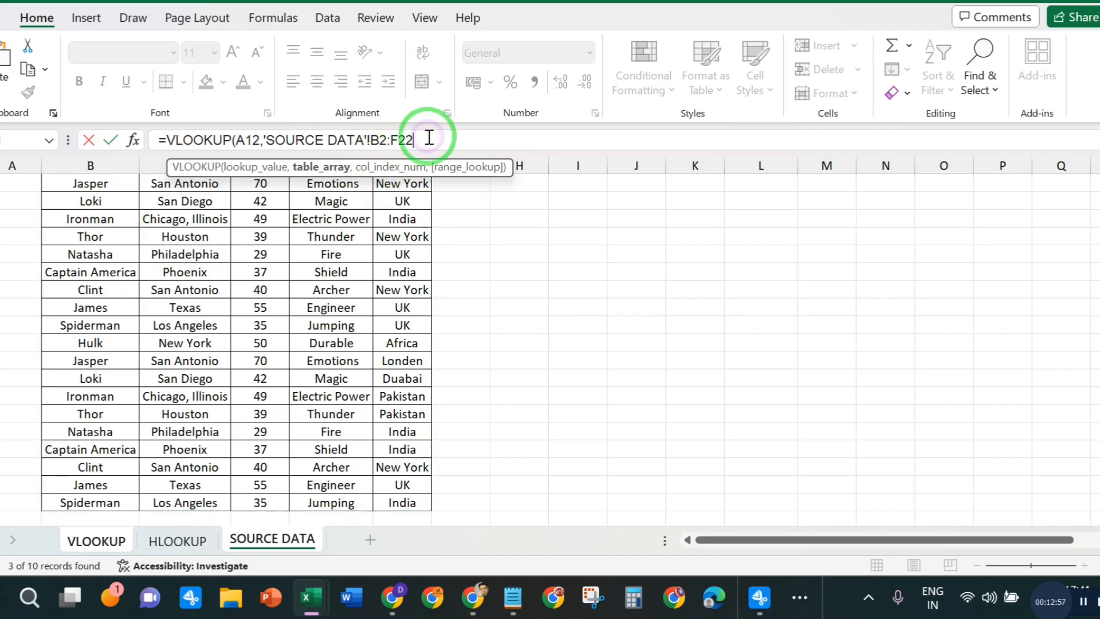
{"action": "type", "text": ","}
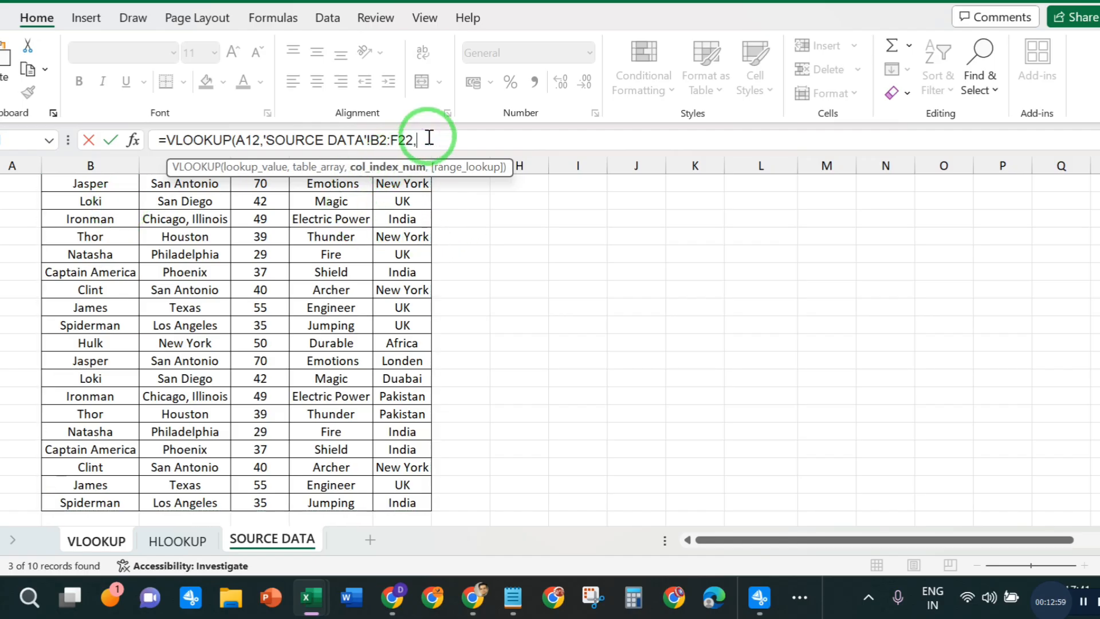
- Complete the VLOOKUP with column index 2 and range lookup 0, and enter it
{"action": "scroll", "coordinate": [459, 269], "scroll_direction": "up", "scroll_amount": 2}
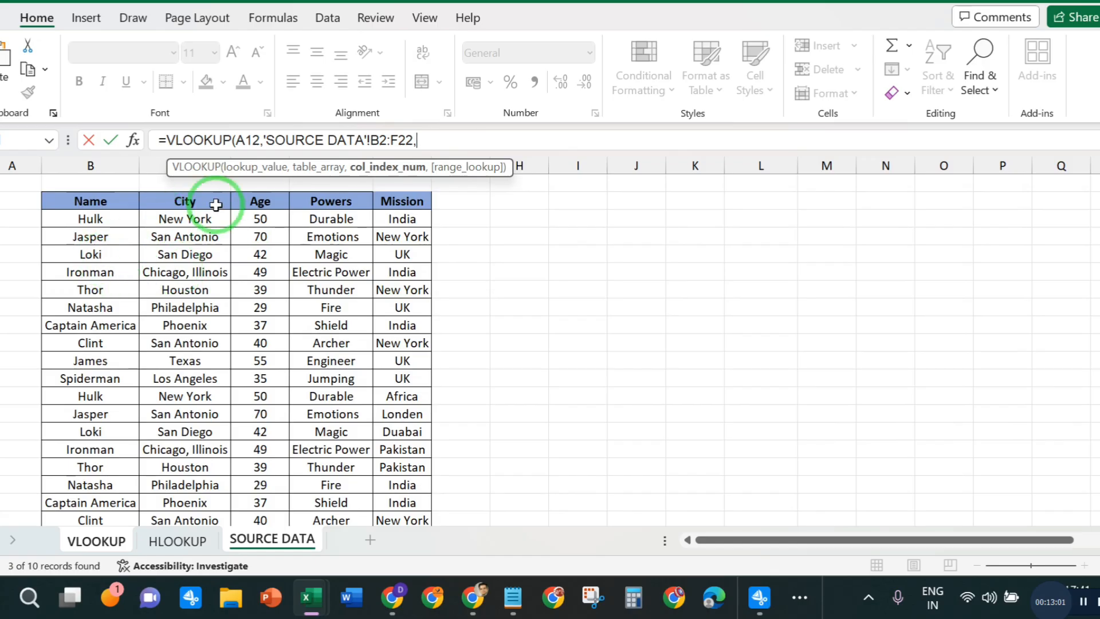
{"action": "left_click", "coordinate": [418, 141]}
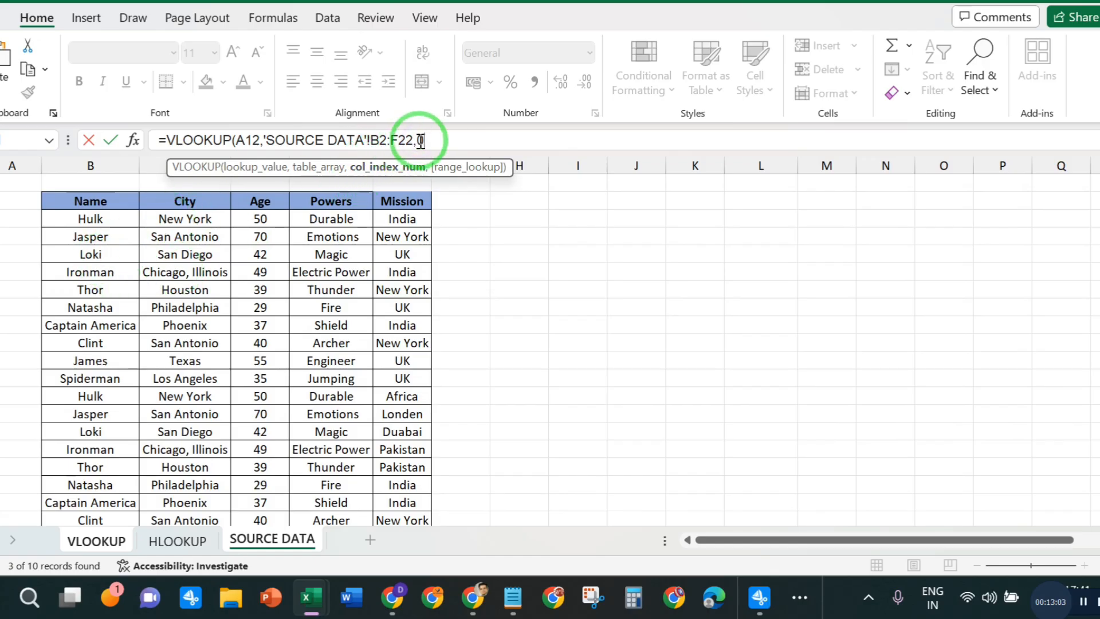
{"action": "type", "text": "2,"}
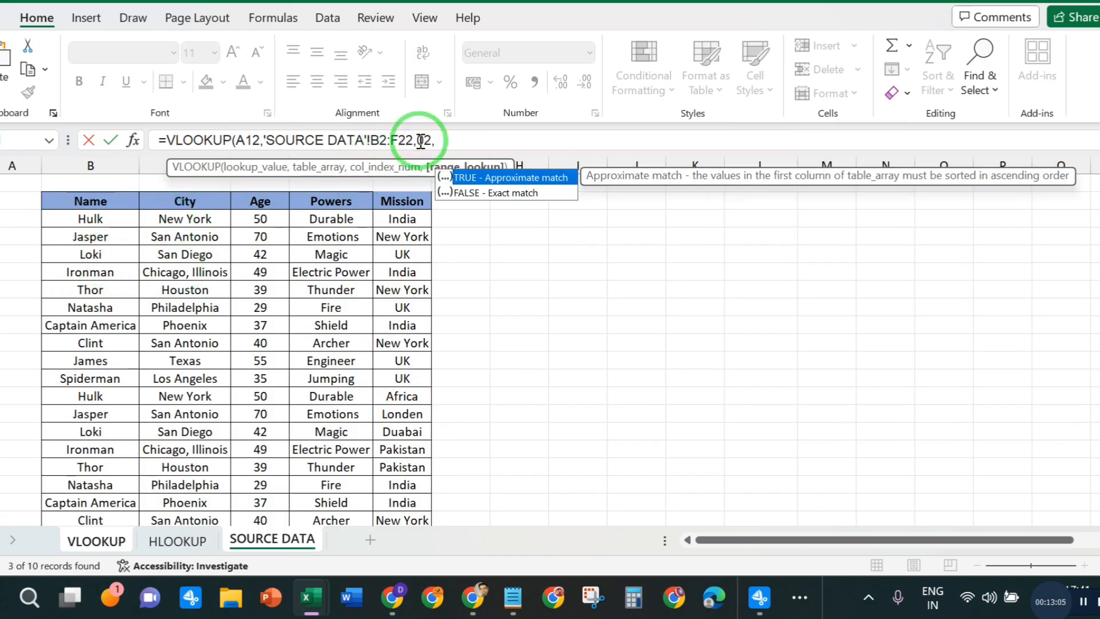
{"action": "type", "text": "0)"}
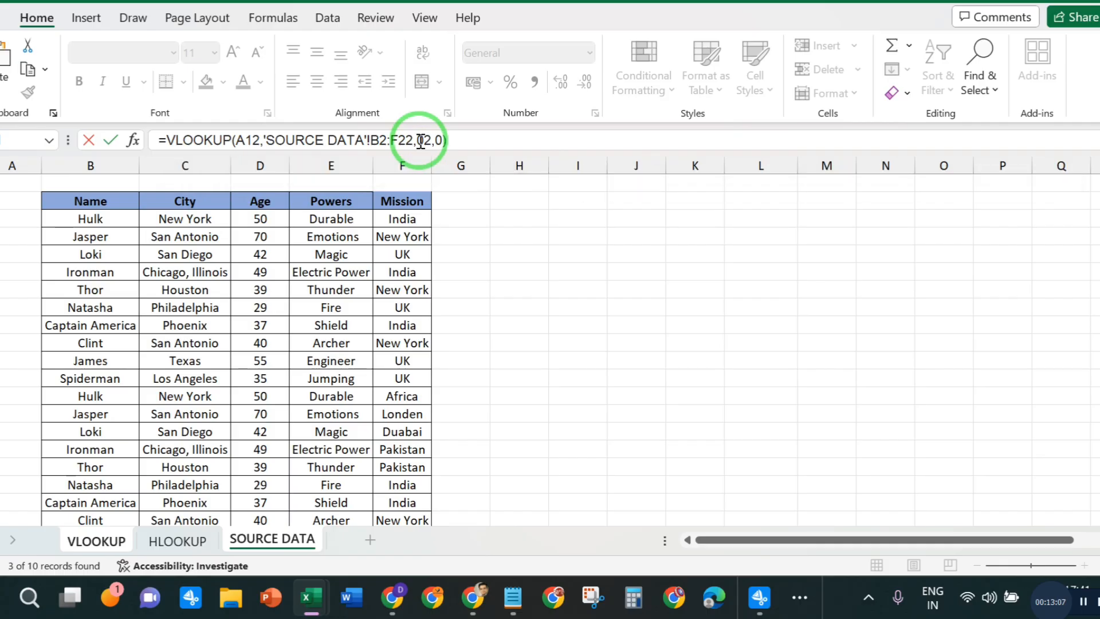
{"action": "key", "text": "Return"}
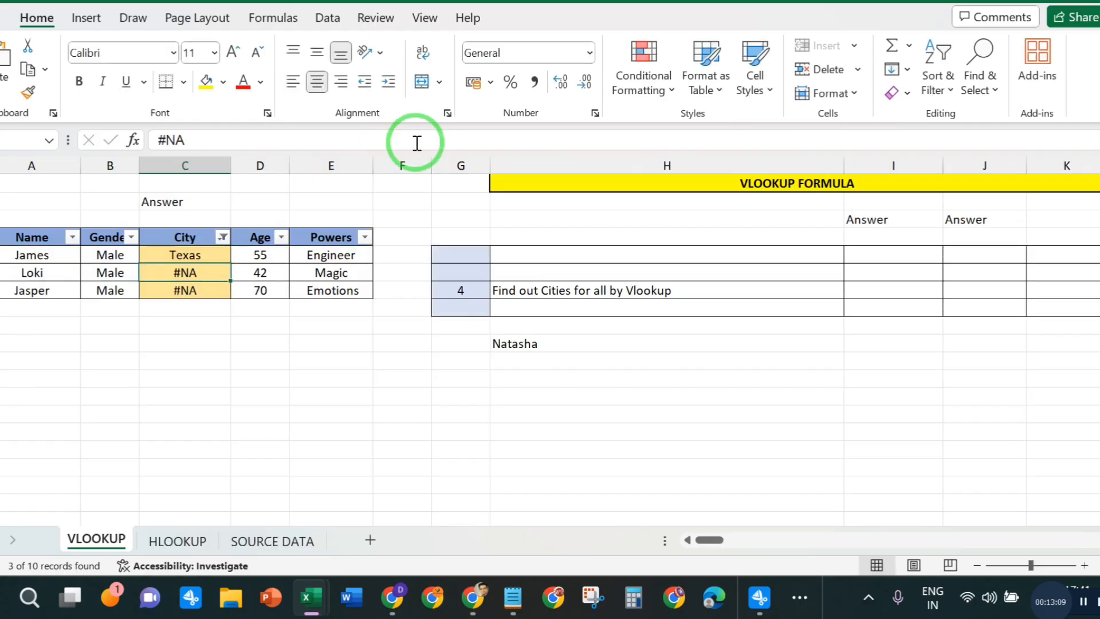
- Fill James's City formula down through the remaining filtered rows to Jasper
{"action": "left_click", "coordinate": [184, 258]}
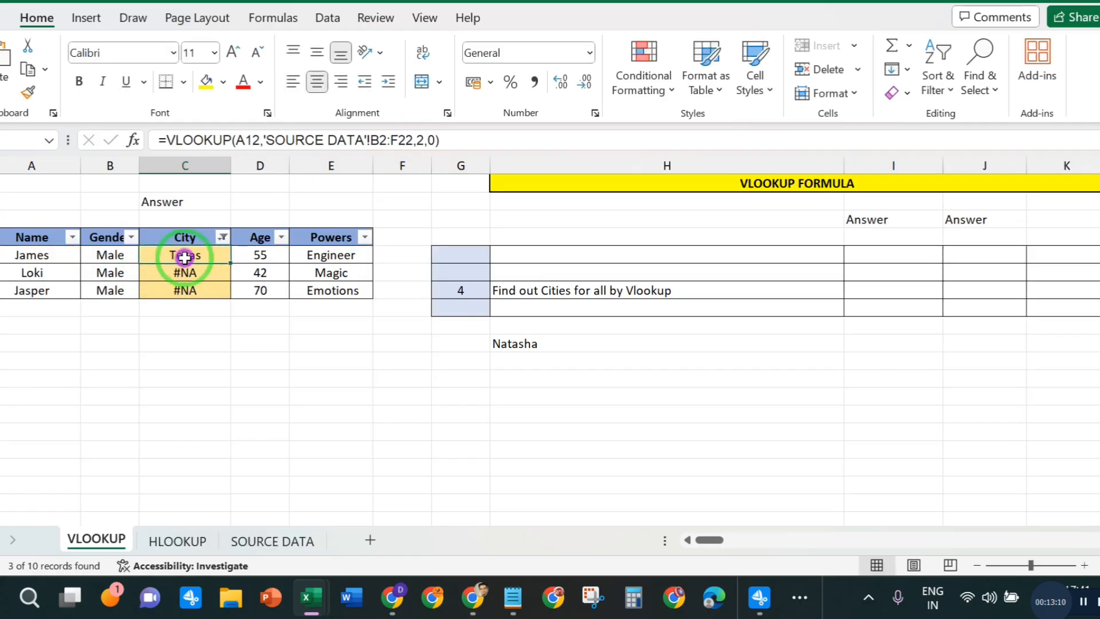
{"action": "double_click", "coordinate": [229, 263]}
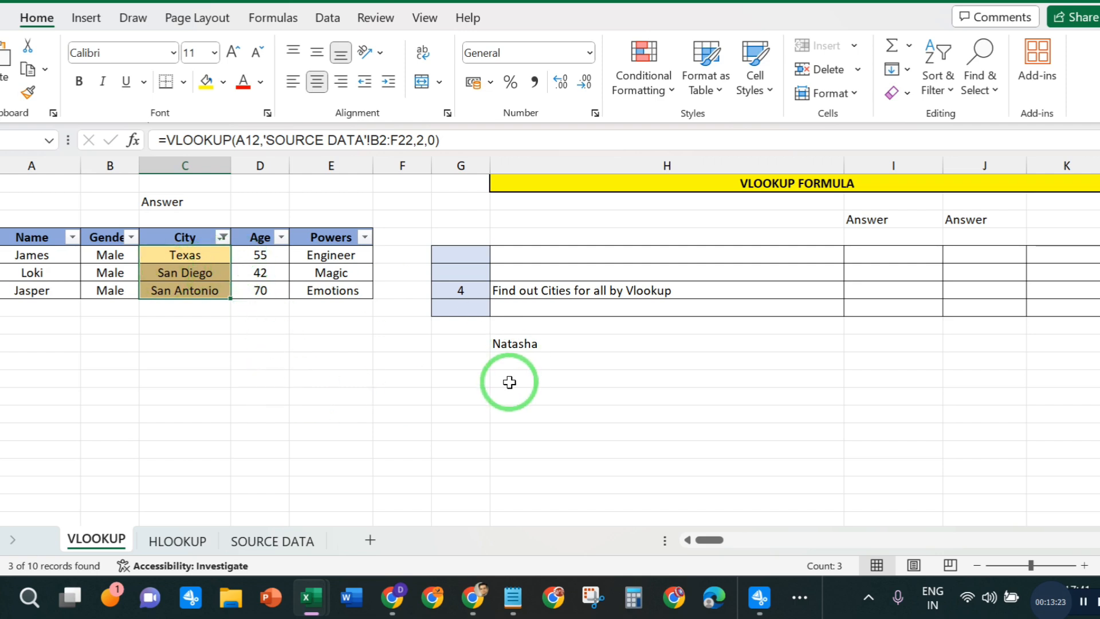
{"action": "left_click", "coordinate": [258, 378]}
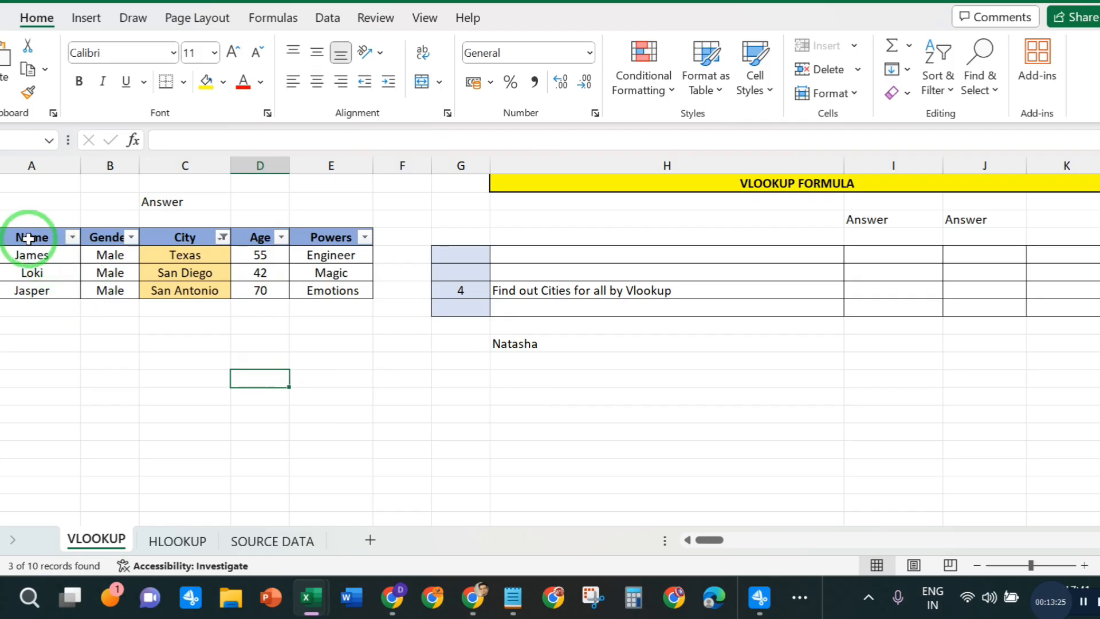
- Remove the filters from the hero table's header row so all rows are shown
{"action": "left_click_drag", "start_coordinate": [29, 238], "coordinate": [335, 240]}
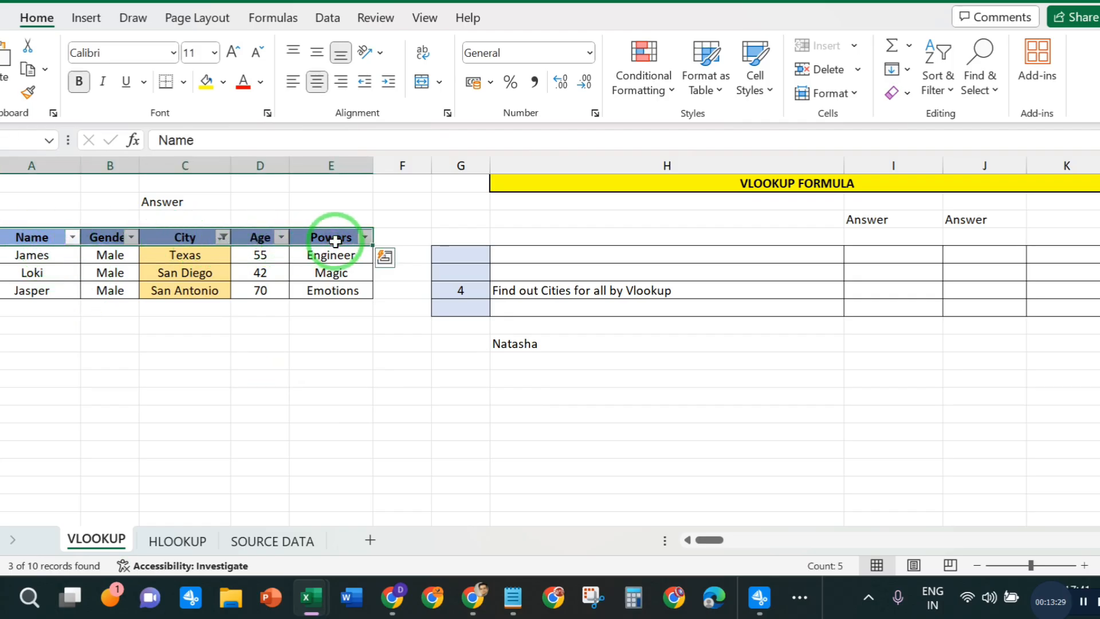
{"action": "key", "text": "ctrl+shift+l"}
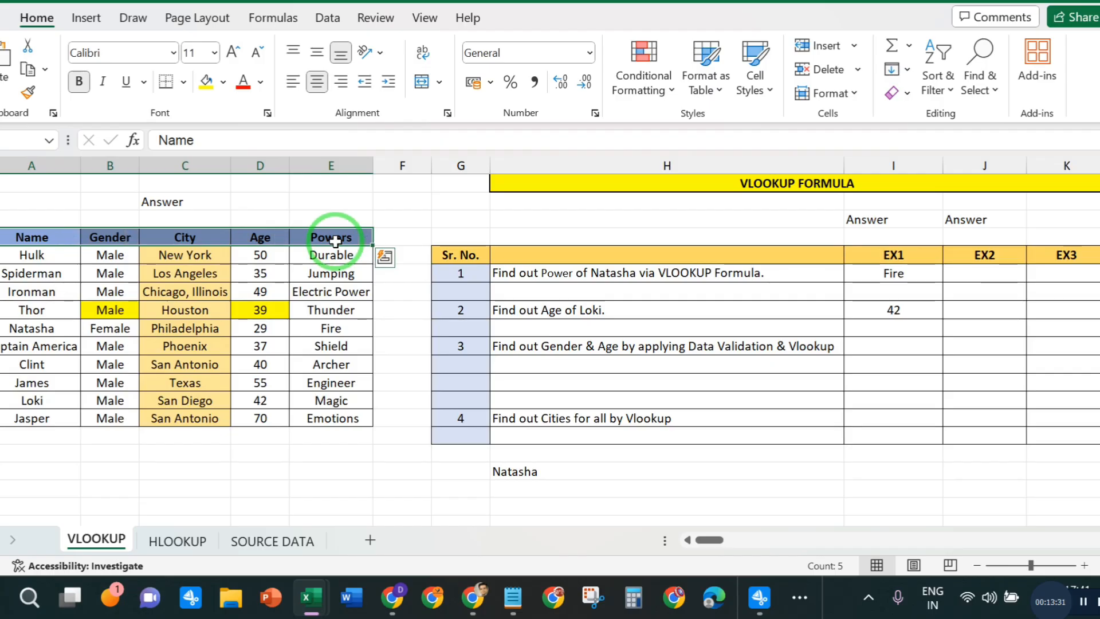
{"action": "left_click", "coordinate": [282, 423]}
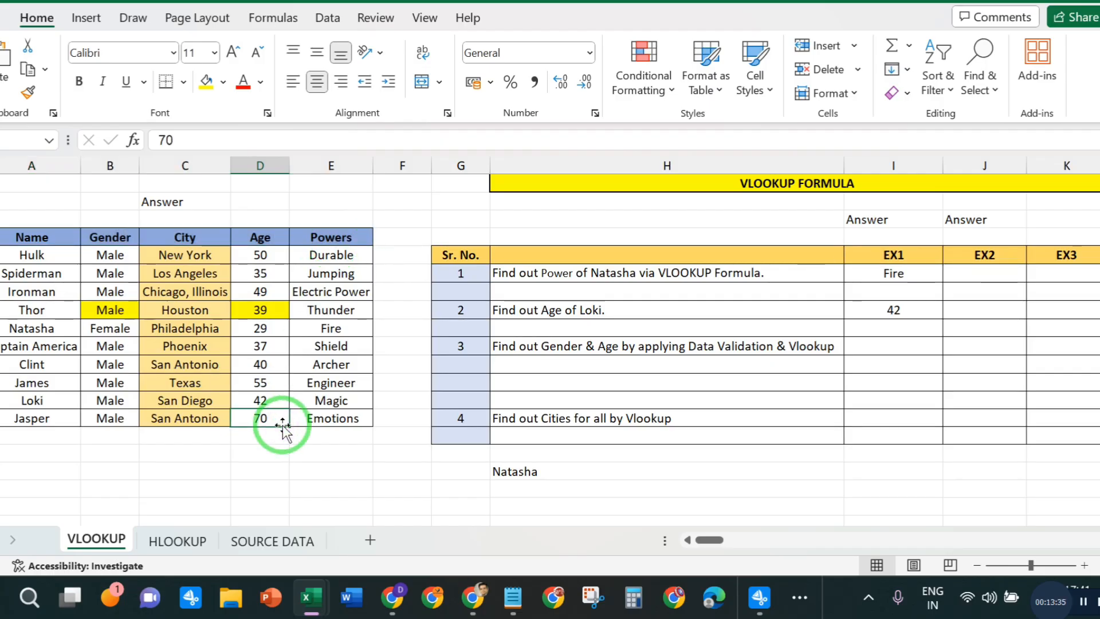
{"action": "left_click_drag", "start_coordinate": [195, 402], "coordinate": [193, 429]}
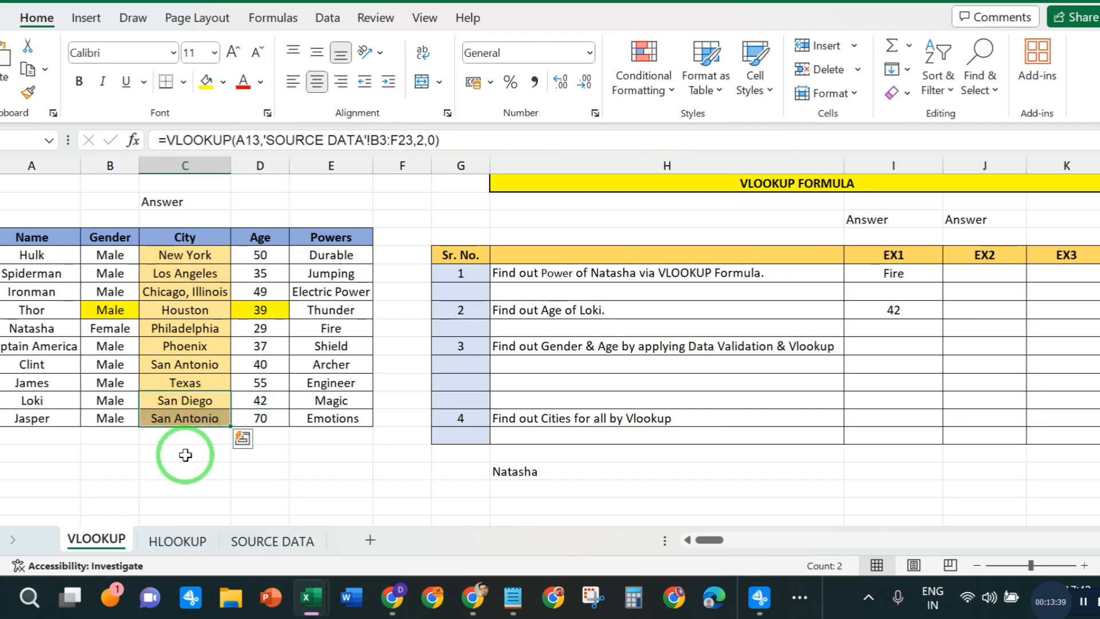
{"action": "left_click_drag", "start_coordinate": [177, 384], "coordinate": [177, 405]}
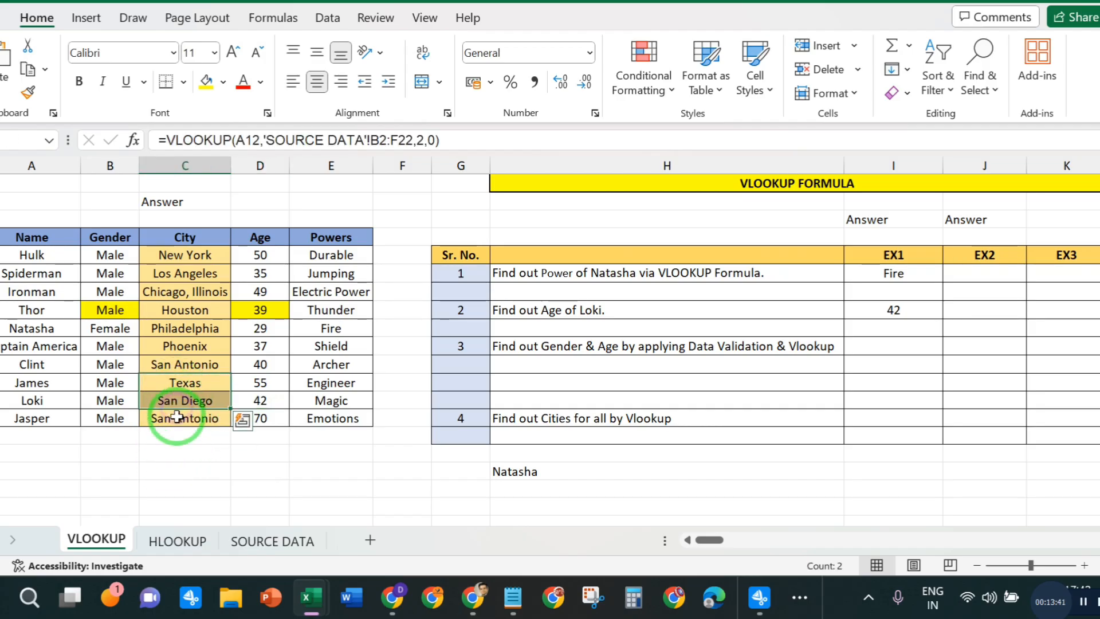
{"action": "left_click", "coordinate": [176, 418]}
{"action": "left_click", "coordinate": [768, 450]}
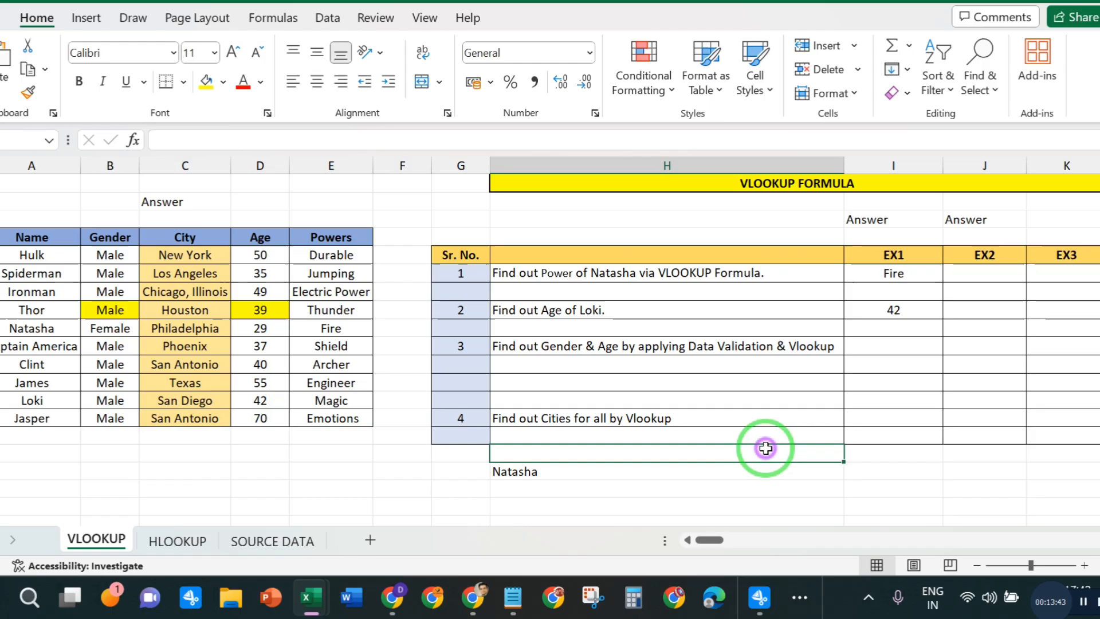
{"action": "left_click", "coordinate": [877, 347]}
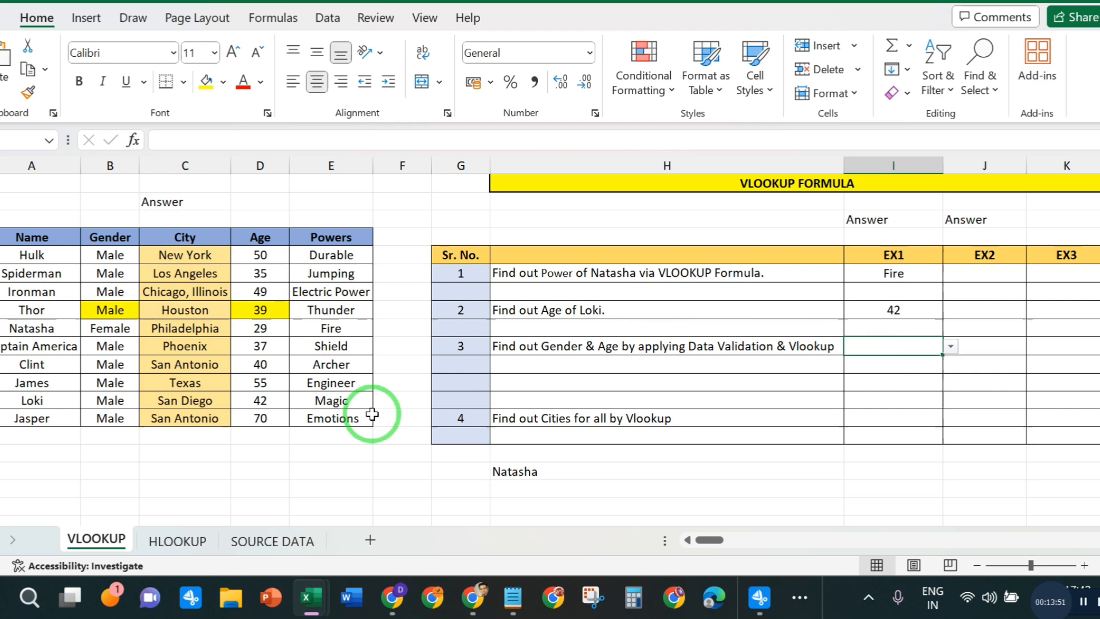
{"action": "left_click", "coordinate": [759, 597]}
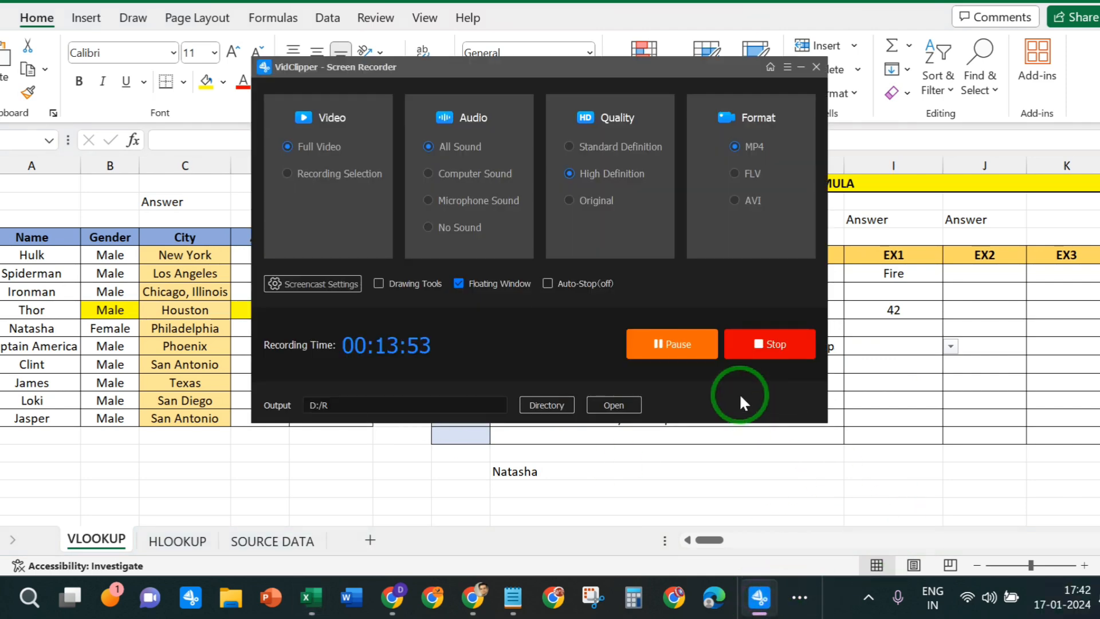
{"action": "left_click", "coordinate": [699, 352]}
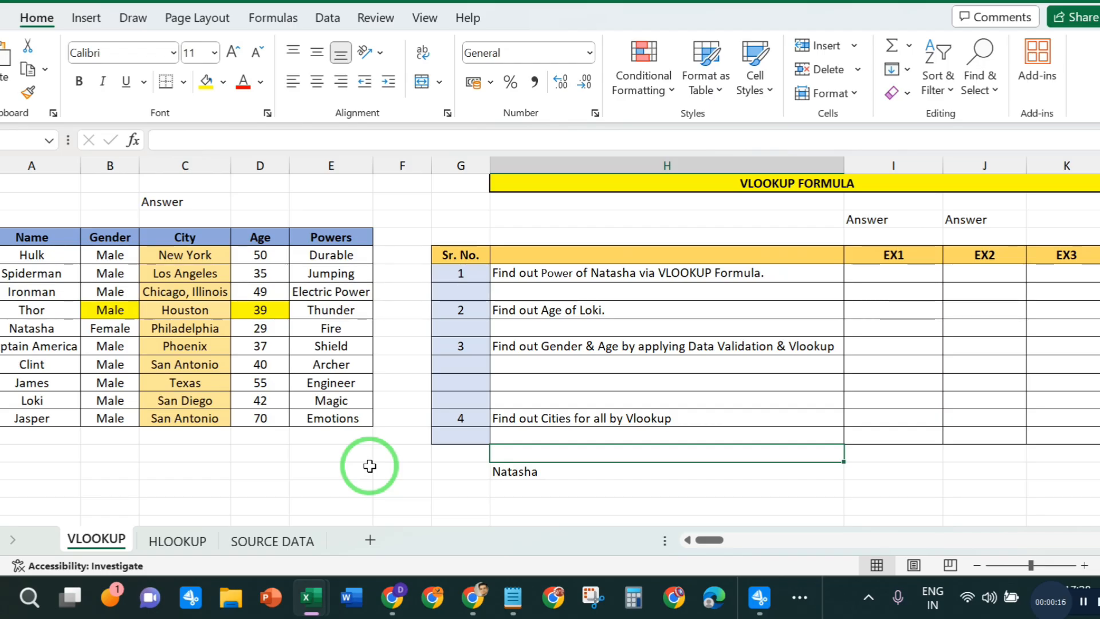
- Examine the hero table's names and powers alongside the first two exercise questions, tracing Natasha's row to the Powers column
{"action": "left_click_drag", "start_coordinate": [26, 237], "coordinate": [326, 418]}
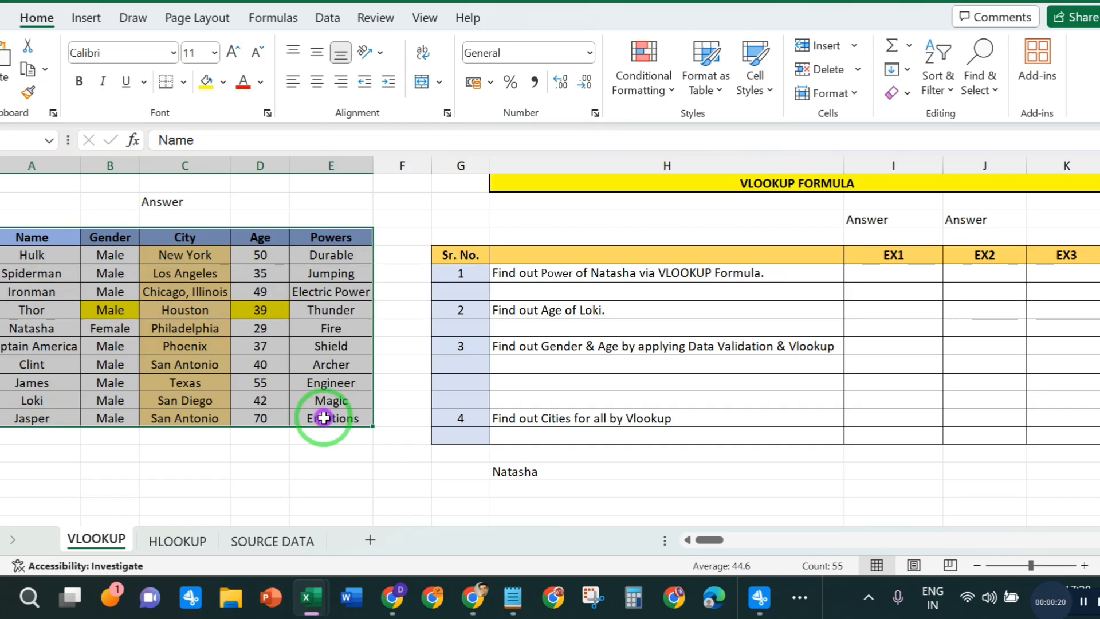
{"action": "left_click_drag", "start_coordinate": [31, 236], "coordinate": [31, 401]}
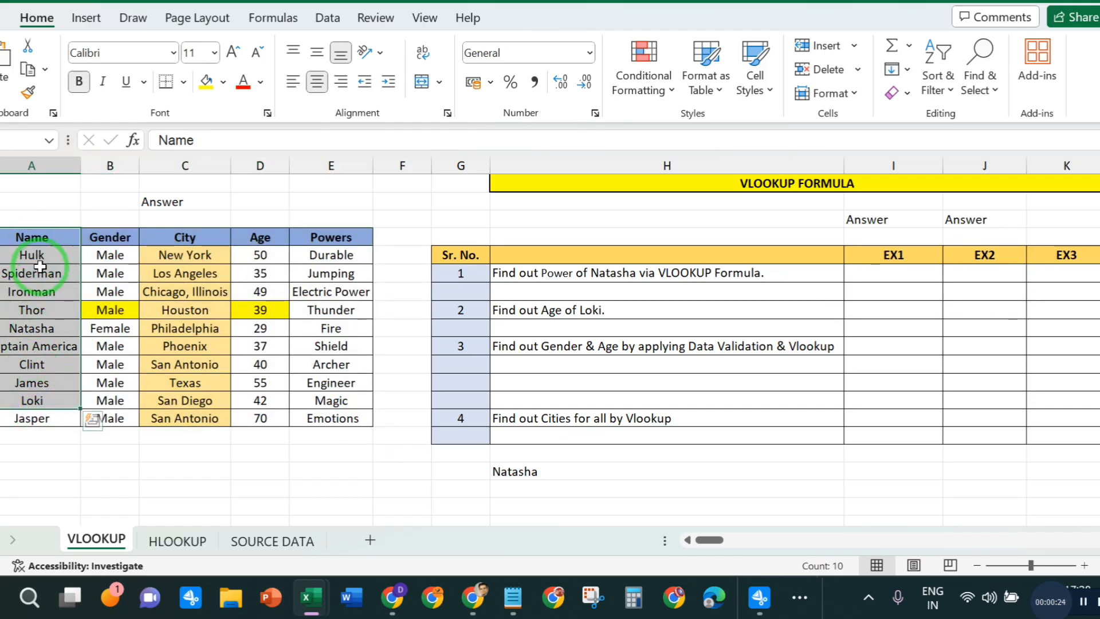
{"action": "left_click", "coordinate": [312, 256]}
{"action": "left_click", "coordinate": [306, 380]}
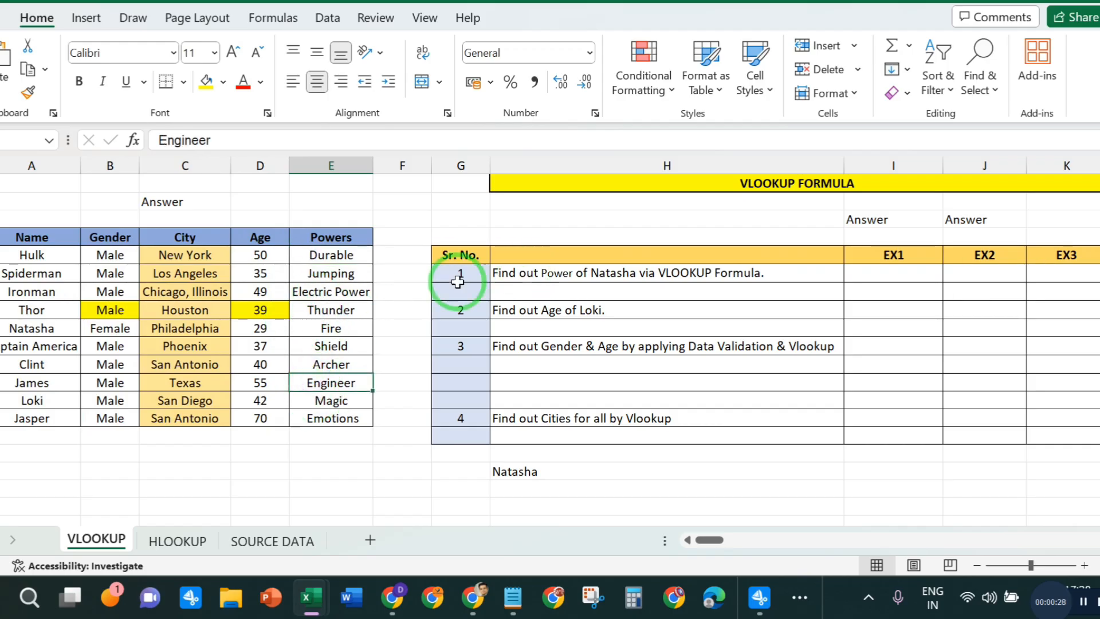
{"action": "left_click", "coordinate": [662, 274]}
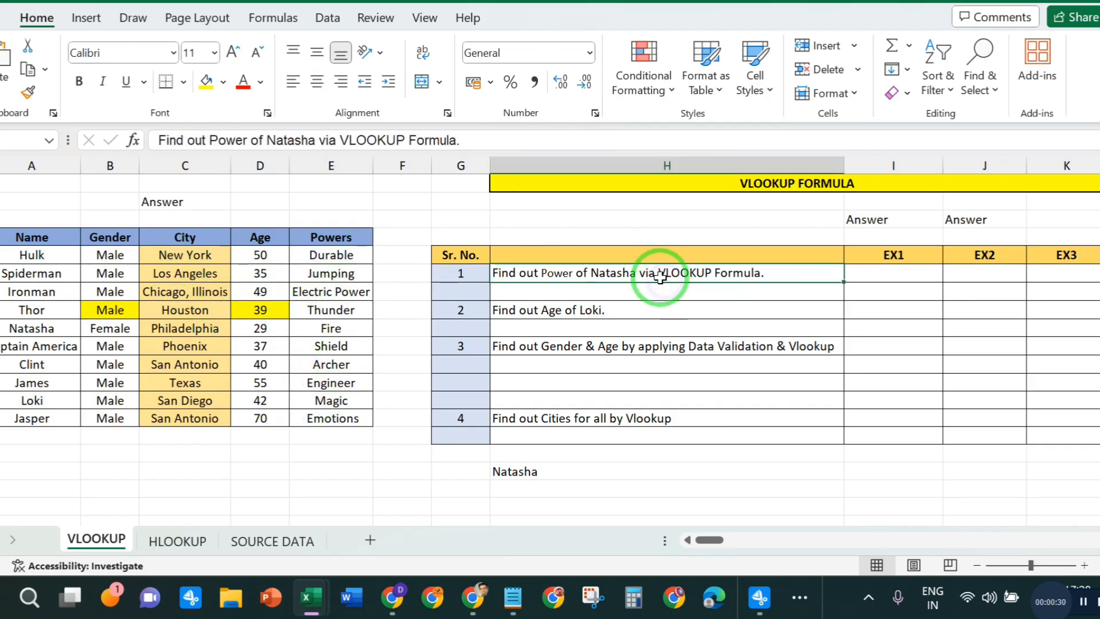
{"action": "left_click", "coordinate": [609, 308]}
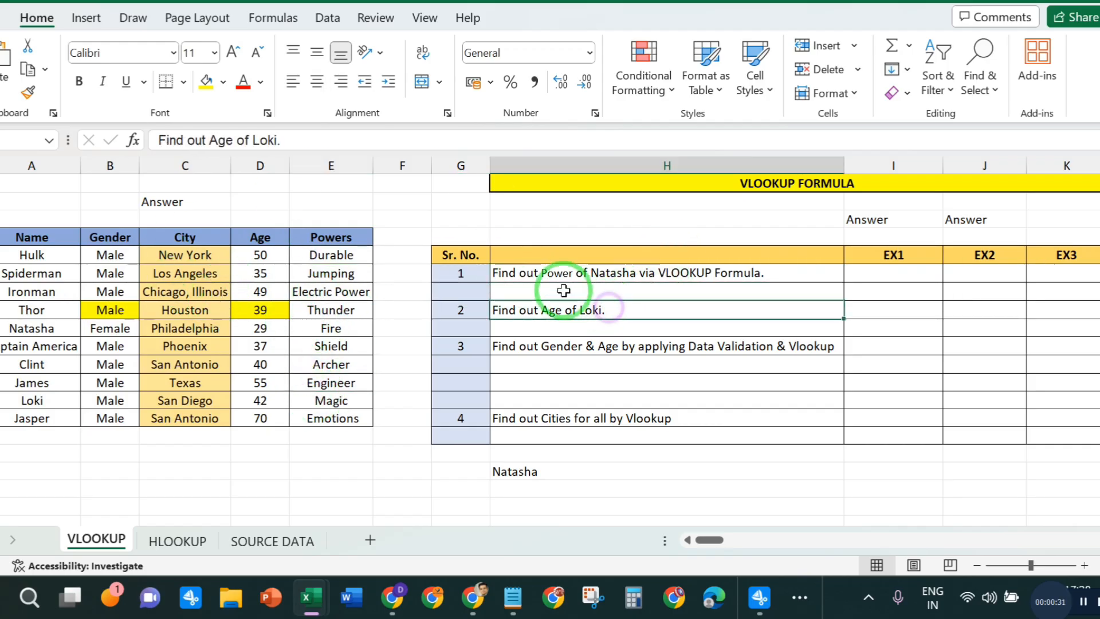
{"action": "left_click", "coordinate": [608, 279]}
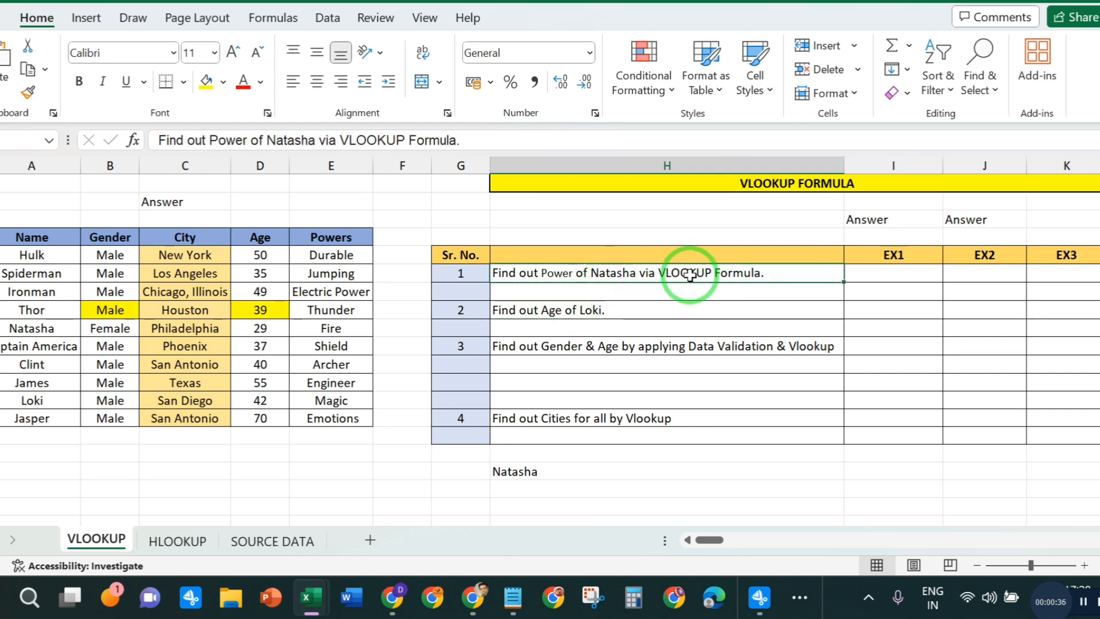
{"action": "left_click", "coordinate": [23, 328]}
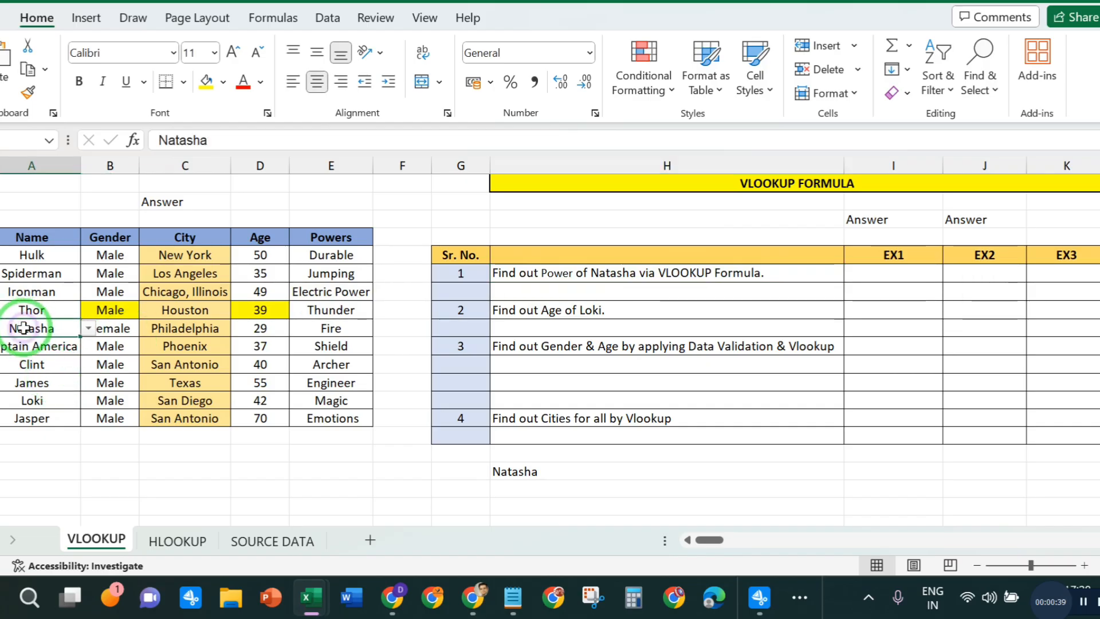
{"action": "left_click", "coordinate": [337, 329]}
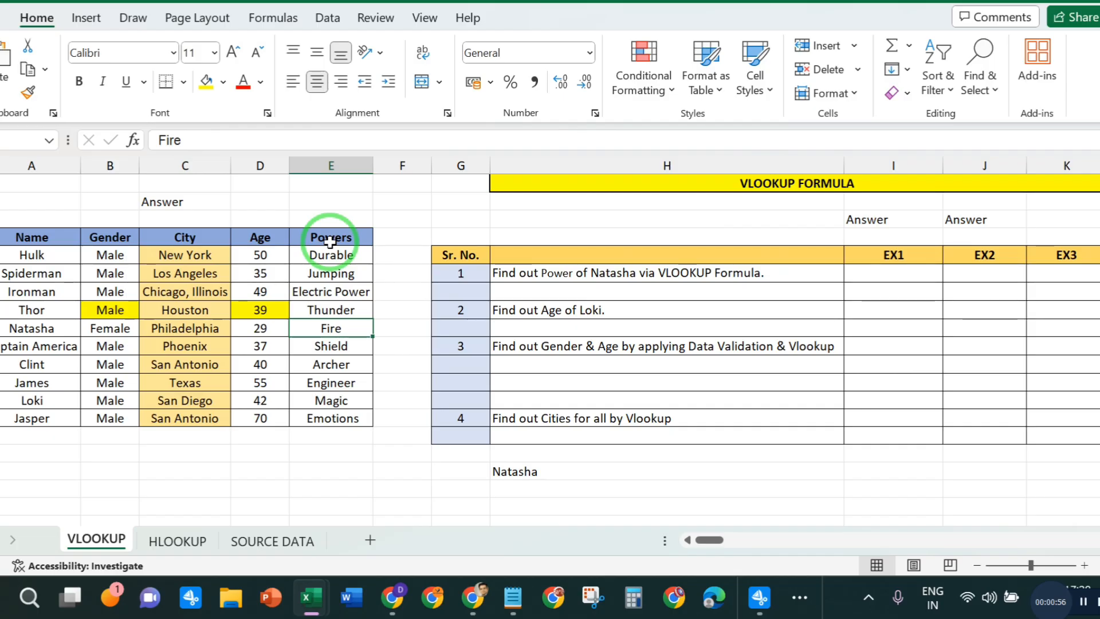
- Start a VLOOKUP formula in the EX1 answer cell for question 1, the power of Natasha
{"action": "left_click", "coordinate": [886, 276]}
{"action": "type", "text": "="}
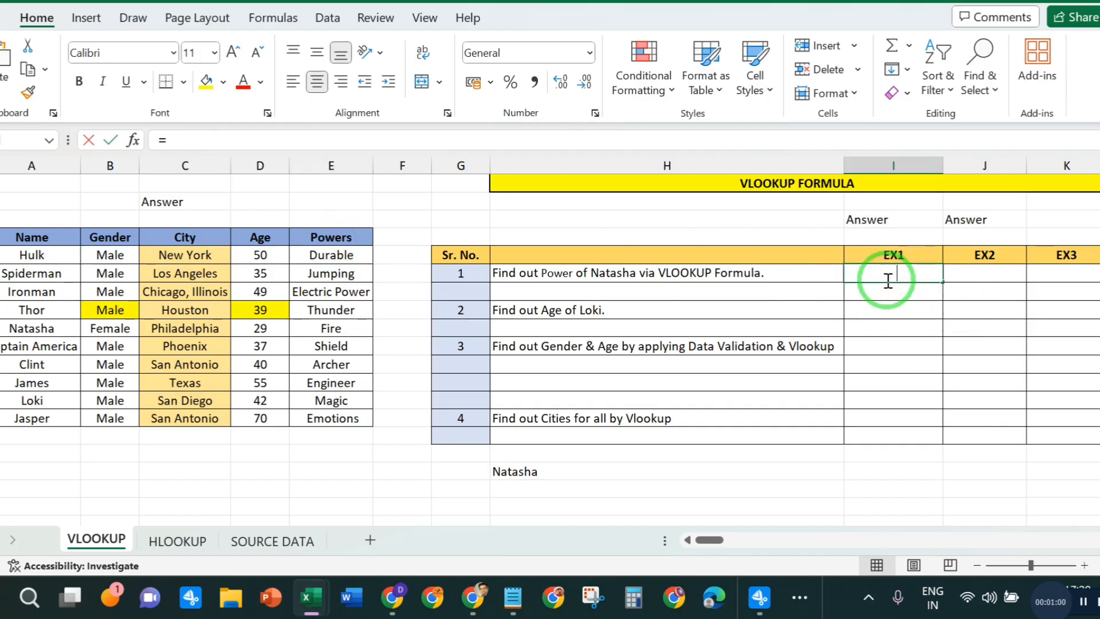
{"action": "type", "text": "VLO"}
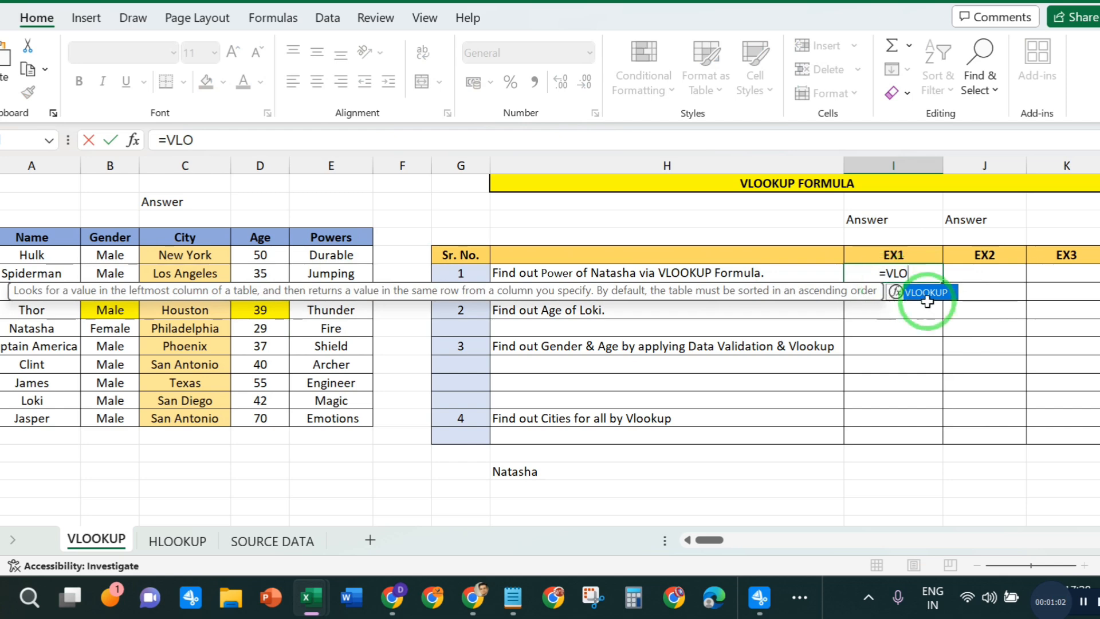
{"action": "double_click", "coordinate": [922, 292]}
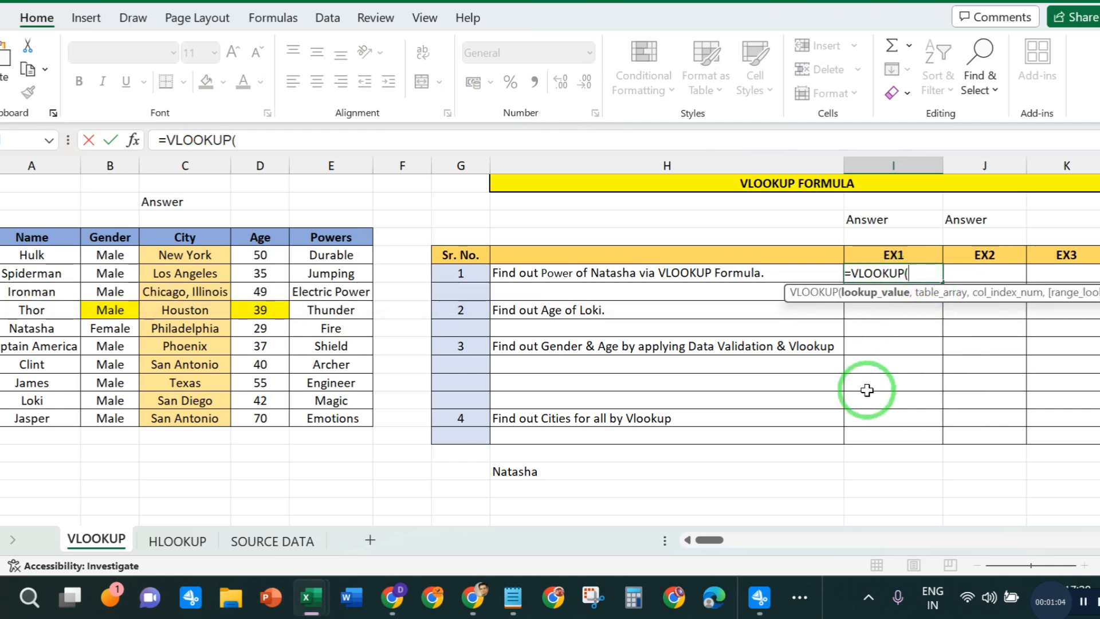
{"action": "left_click", "coordinate": [264, 138]}
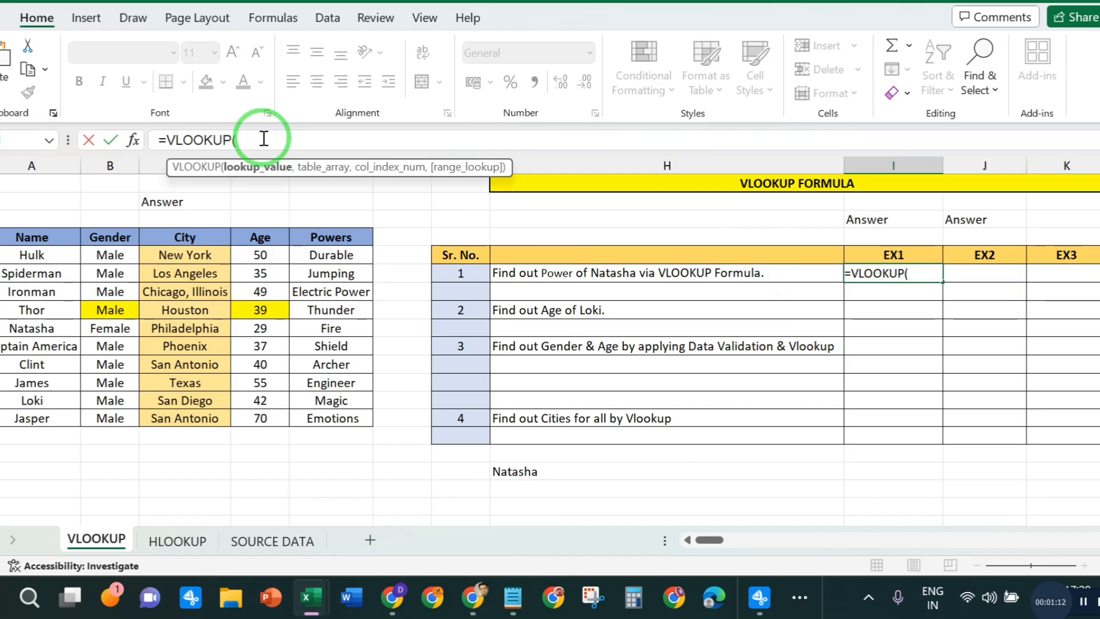
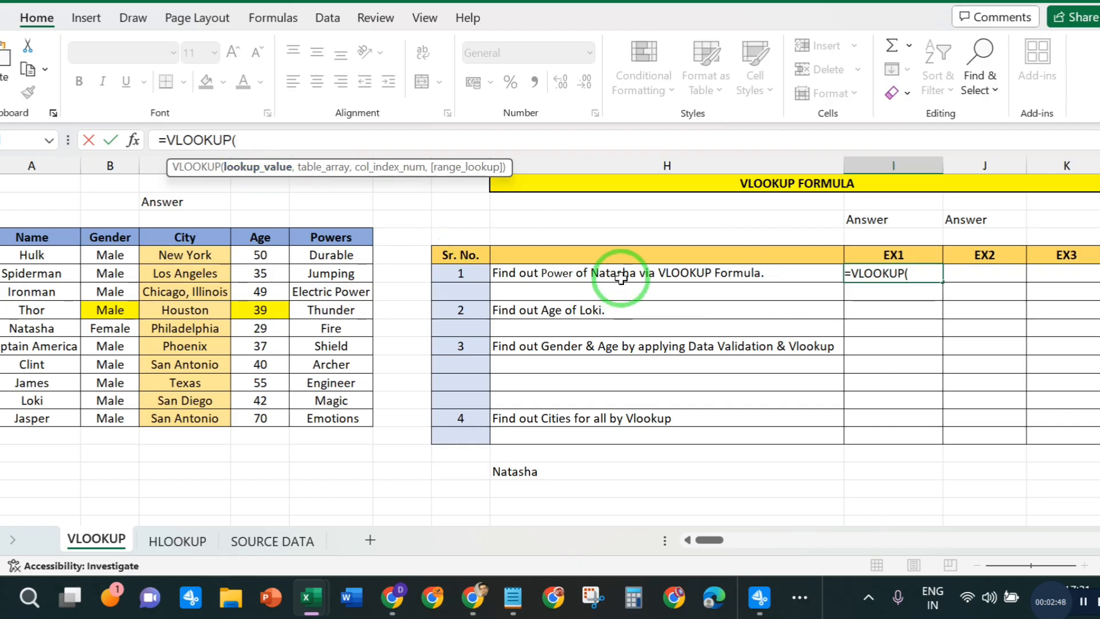
- Complete question 1's VLOOKUP formula with Natasha's name cell A9 as lookup value, table A4:E14, column index 05 and match type 0
{"action": "left_click", "coordinate": [35, 330]}
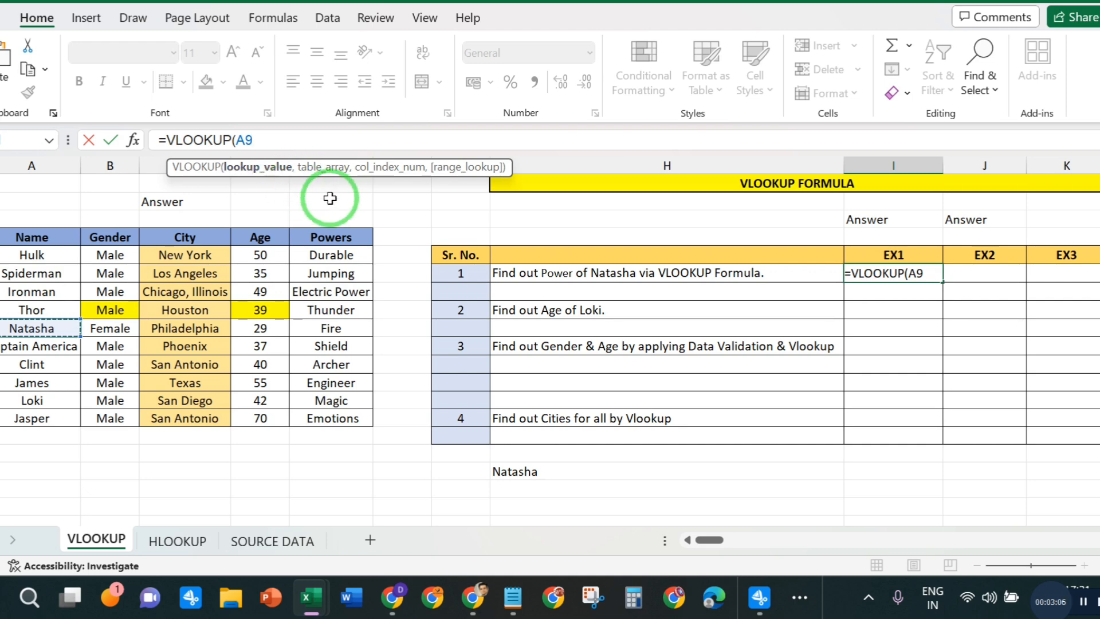
{"action": "type", "text": ","}
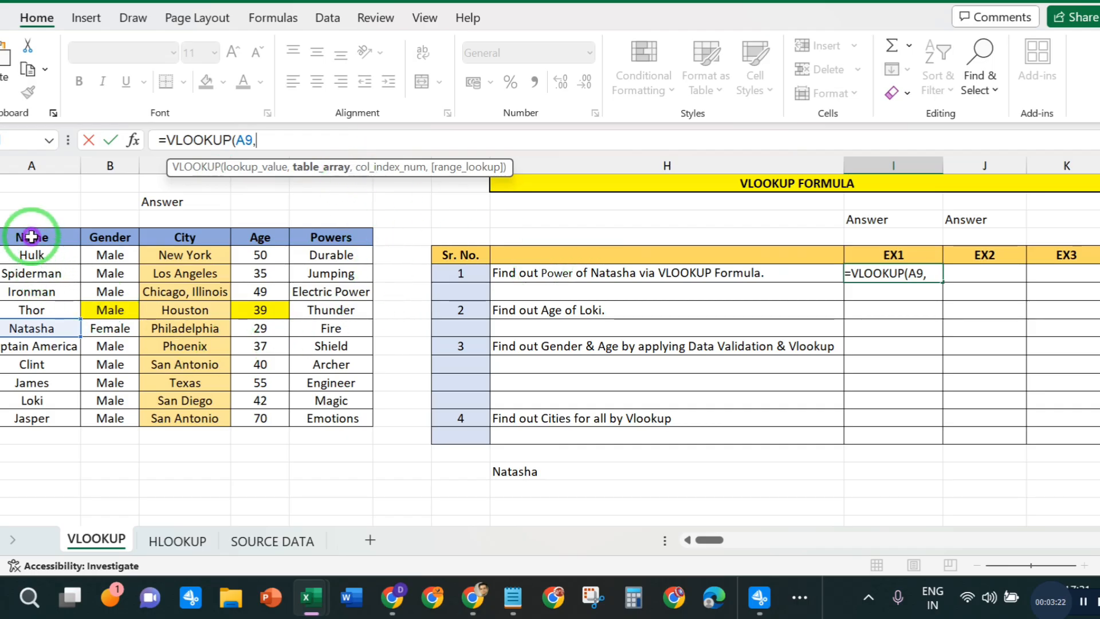
{"action": "left_click_drag", "start_coordinate": [31, 236], "coordinate": [338, 418]}
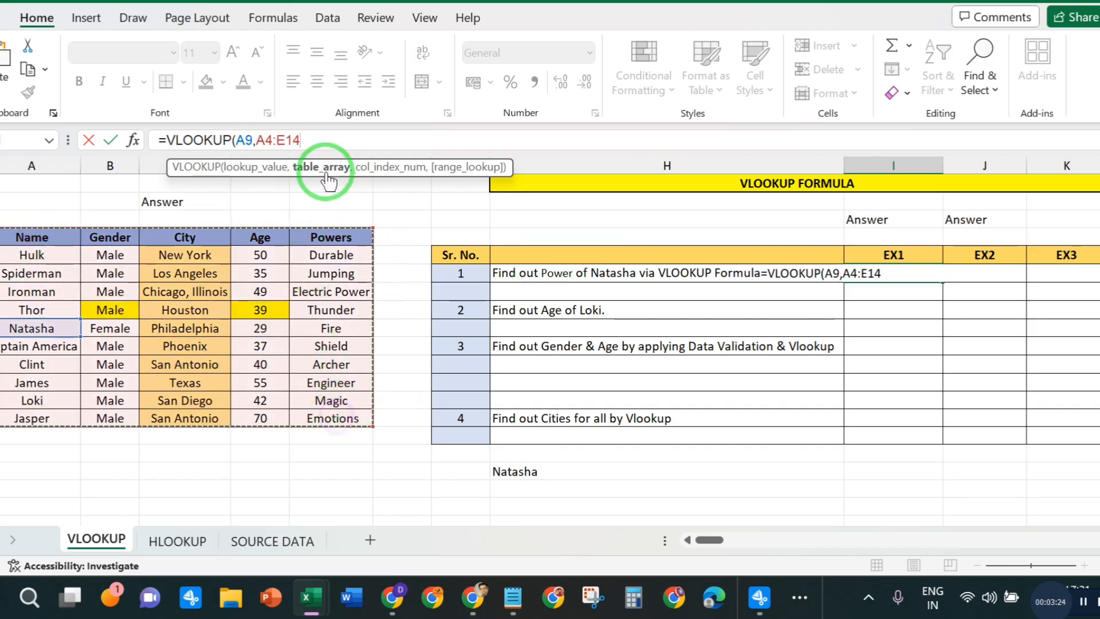
{"action": "left_click", "coordinate": [316, 139]}
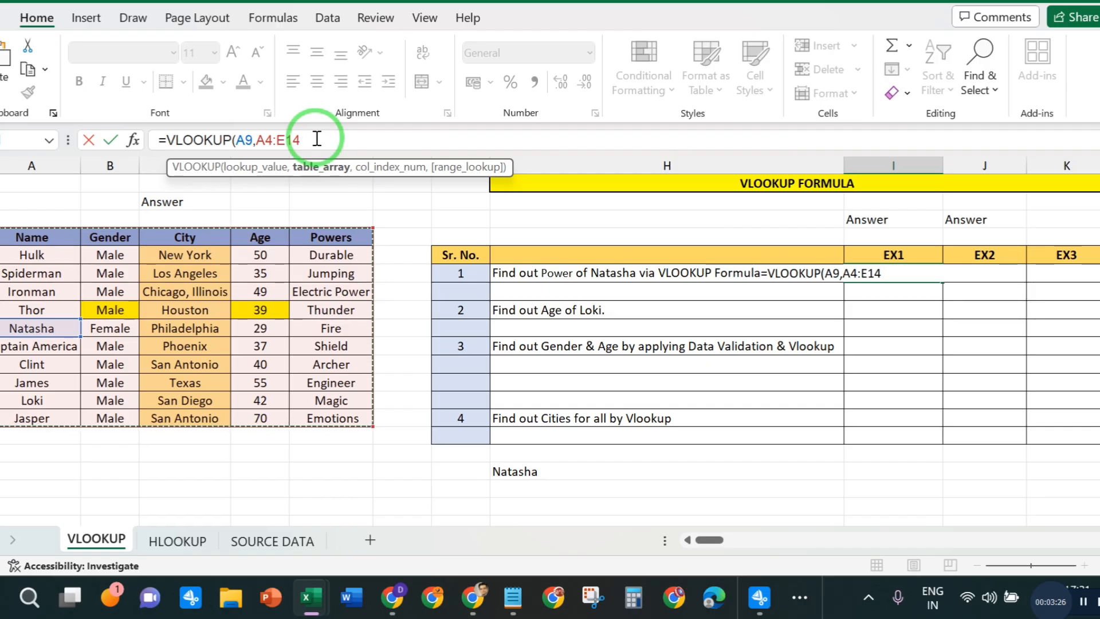
{"action": "type", "text": ","}
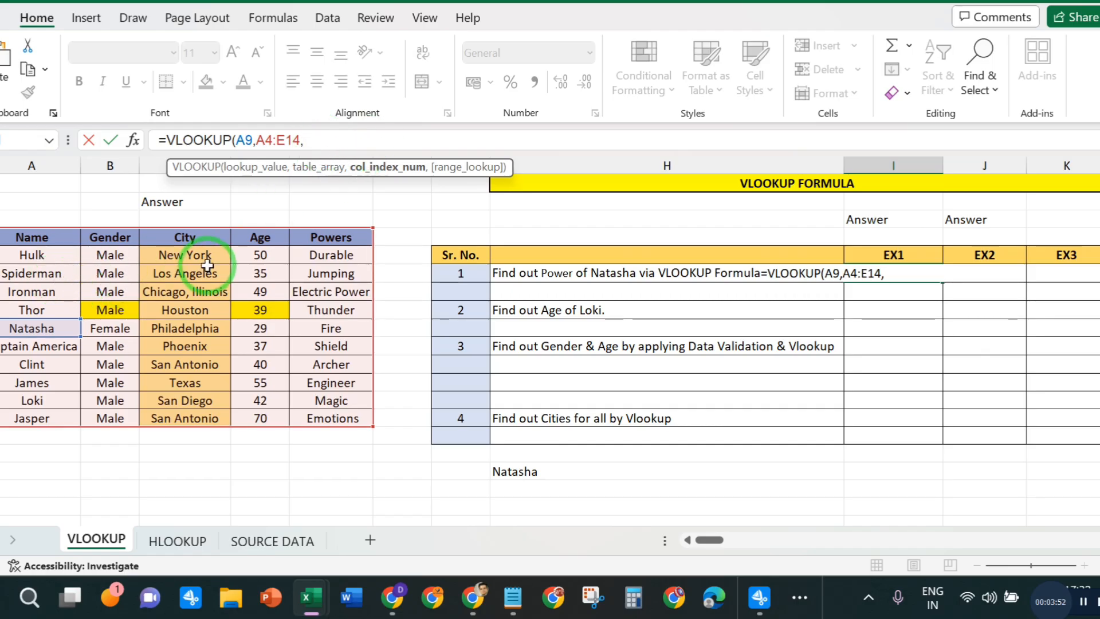
{"action": "left_click", "coordinate": [318, 140]}
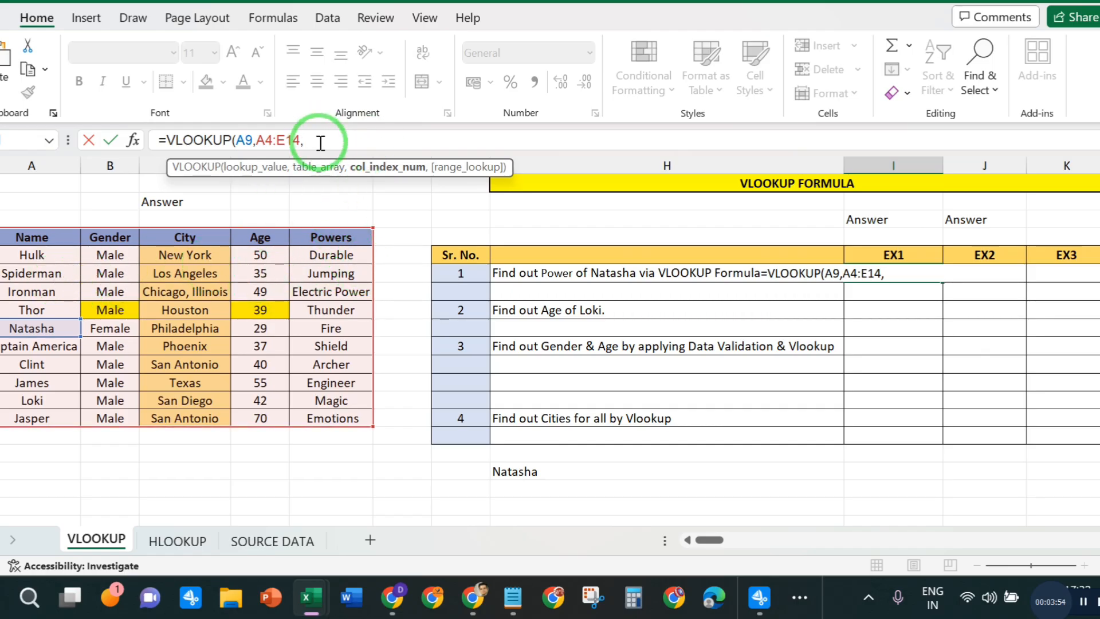
{"action": "type", "text": "05"}
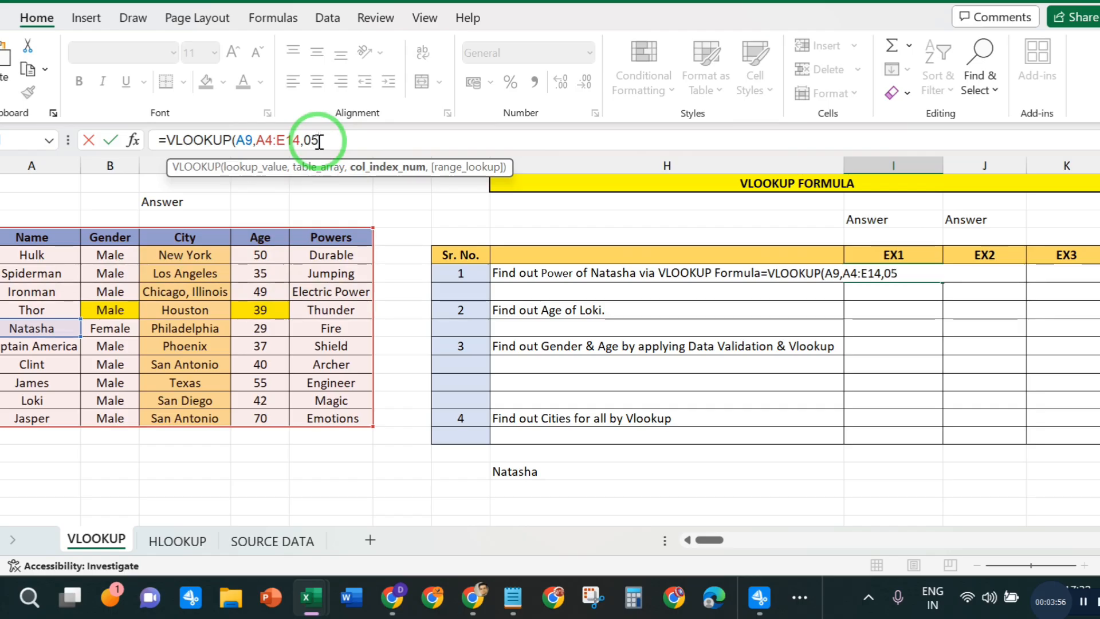
{"action": "type", "text": ","}
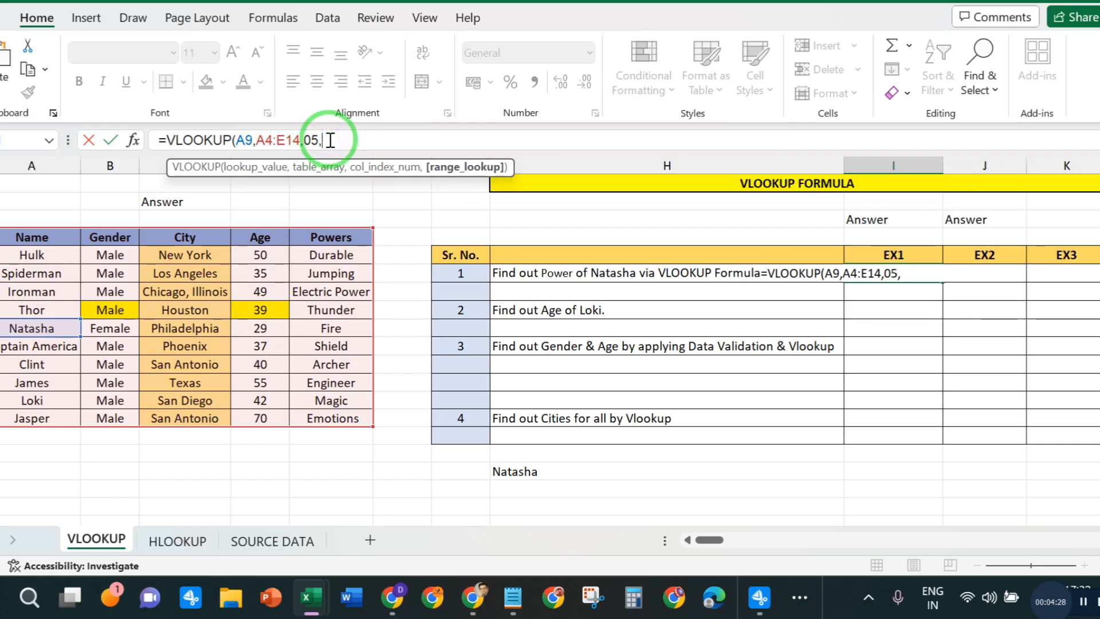
{"action": "type", "text": "0)"}
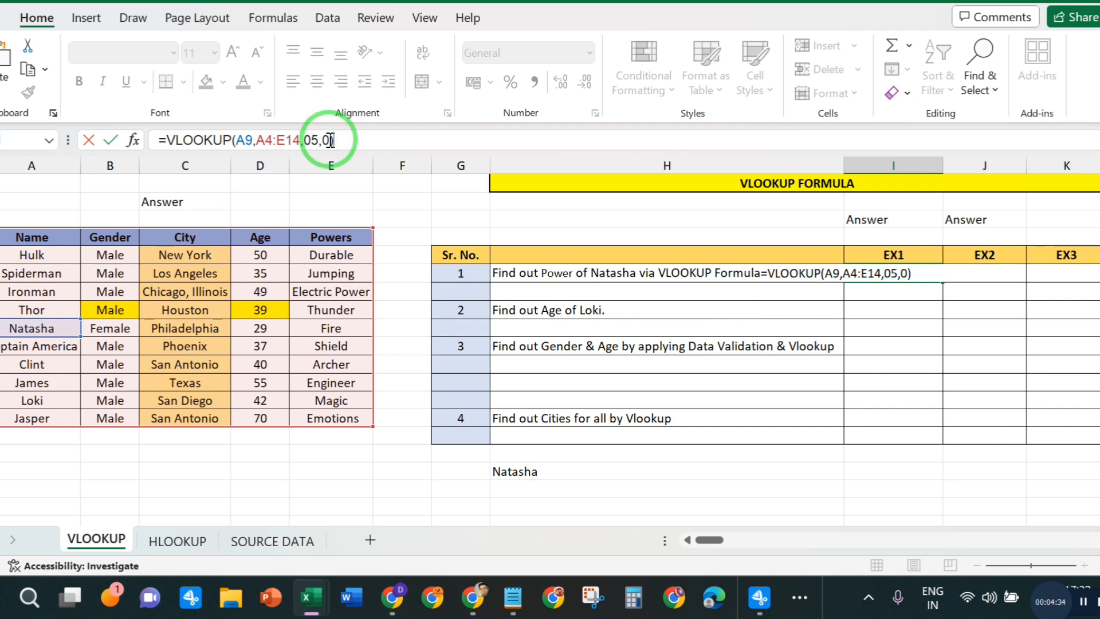
{"action": "key", "text": "Return"}
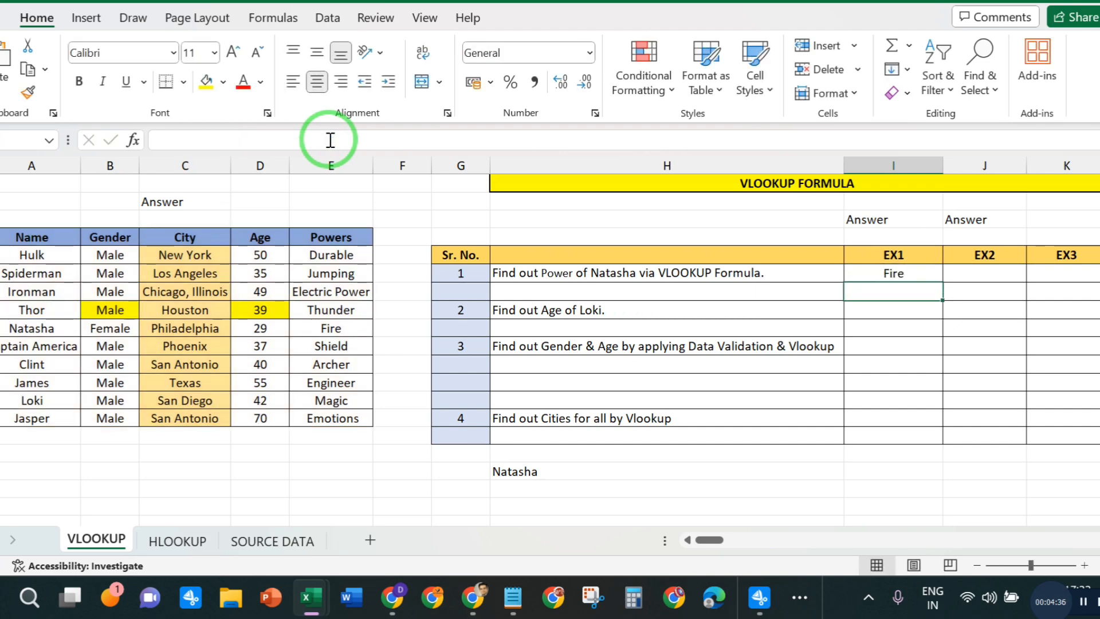
- Check question 1's answer against Natasha's table row, and locate Loki's row for question 2
{"action": "left_click", "coordinate": [30, 326]}
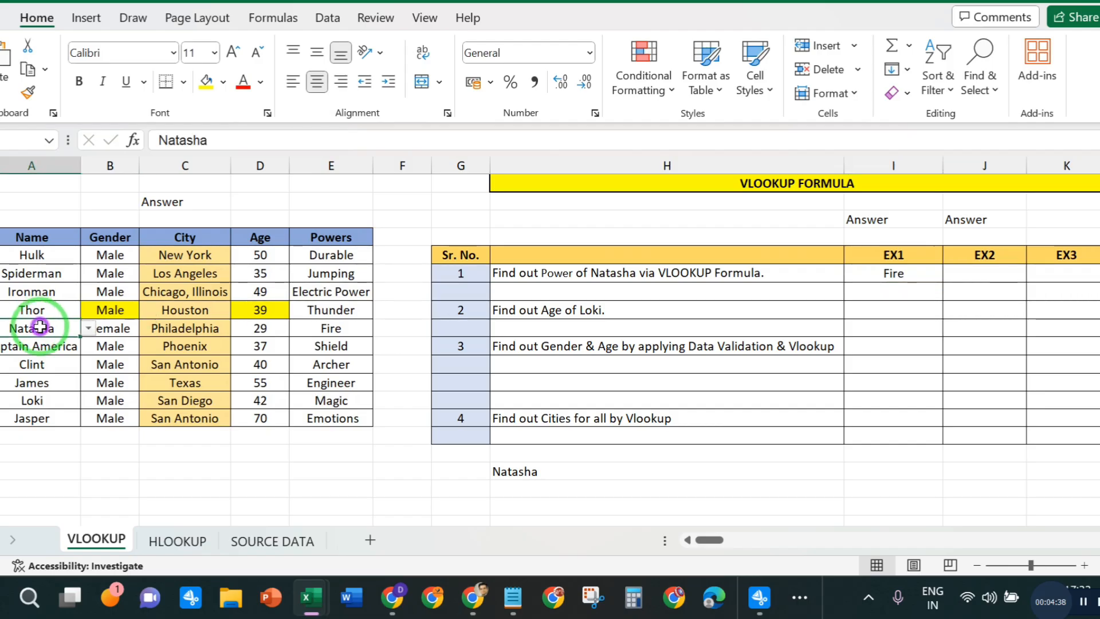
{"action": "left_click", "coordinate": [354, 328]}
{"action": "left_click", "coordinate": [869, 274]}
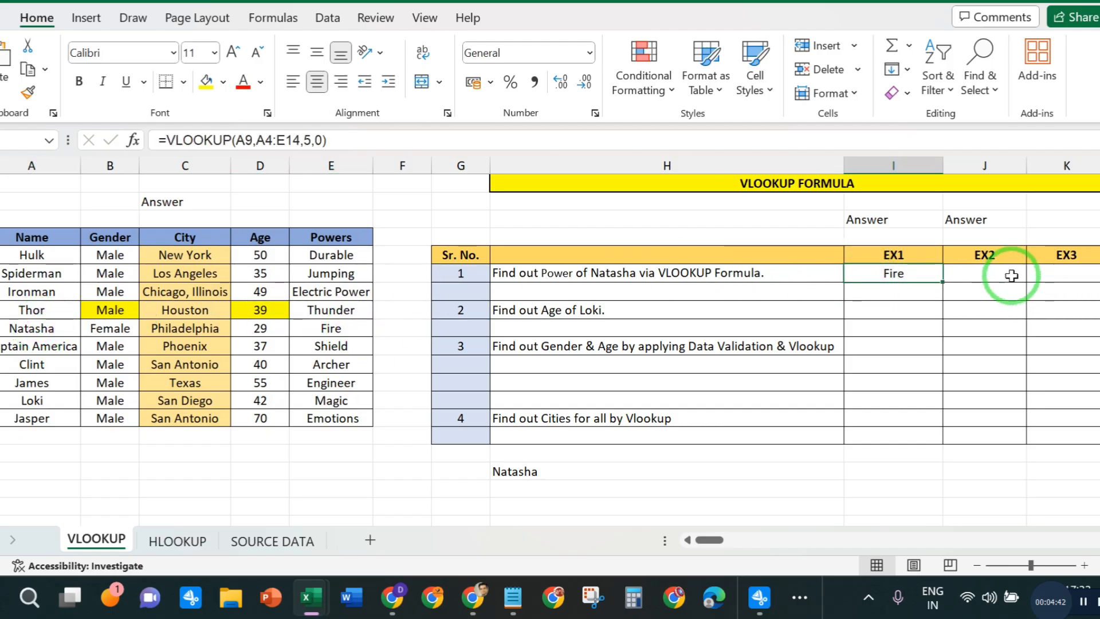
{"action": "left_click", "coordinate": [995, 269]}
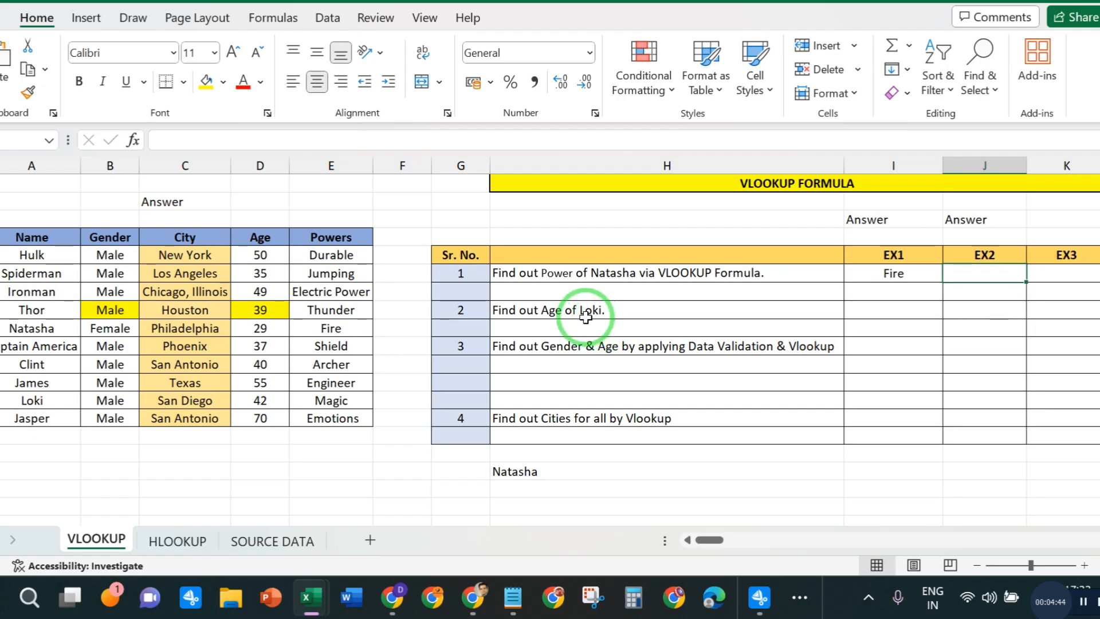
{"action": "left_click", "coordinate": [563, 305]}
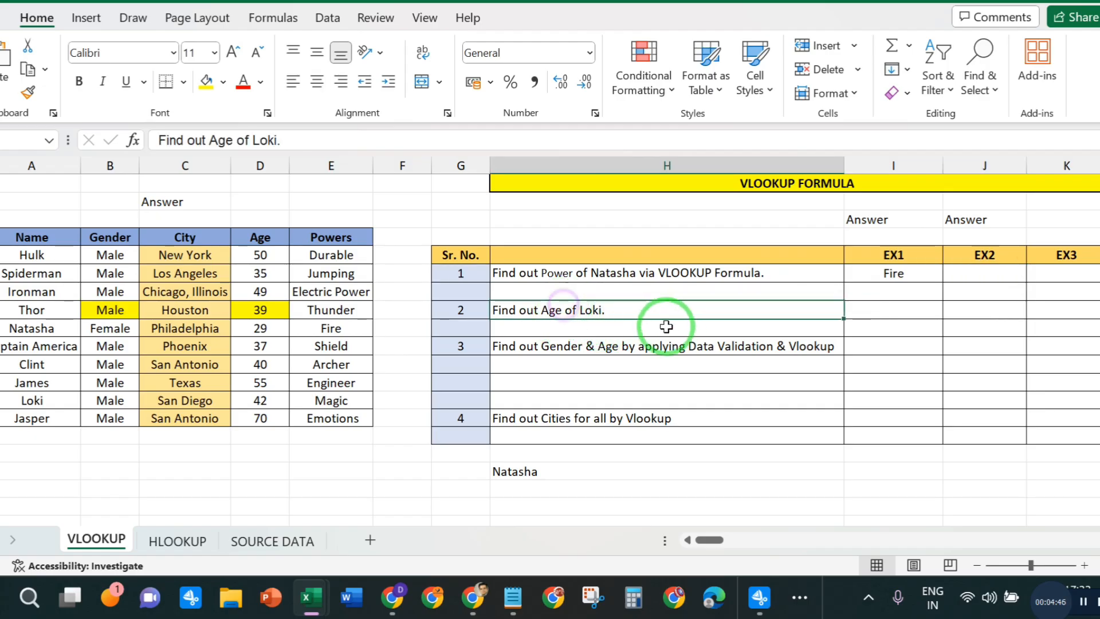
{"action": "left_click", "coordinate": [872, 307]}
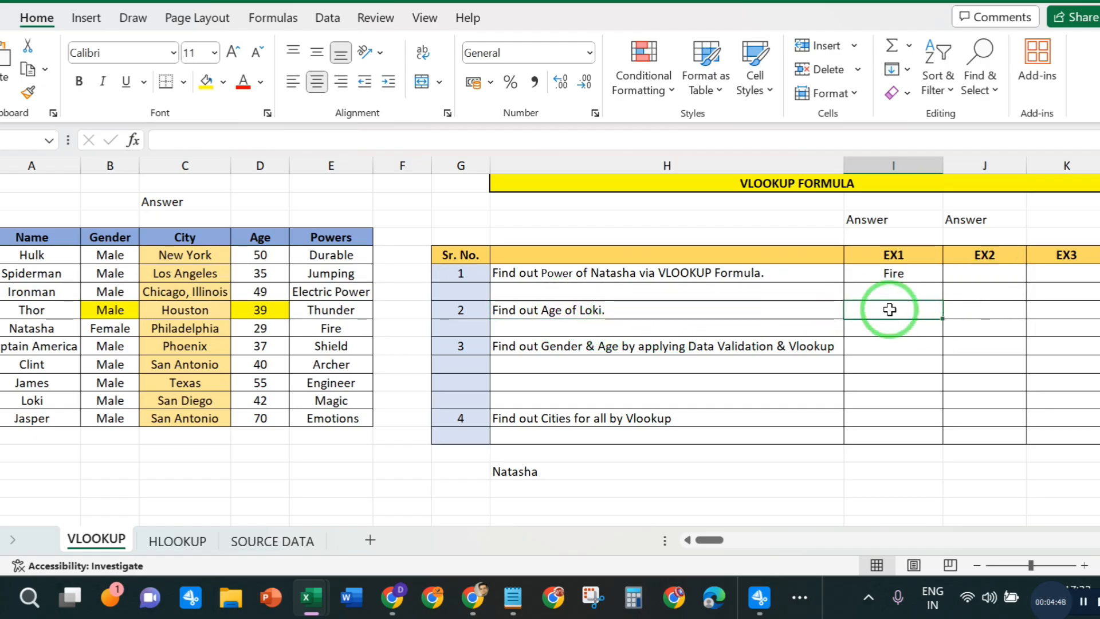
{"action": "left_click", "coordinate": [35, 399]}
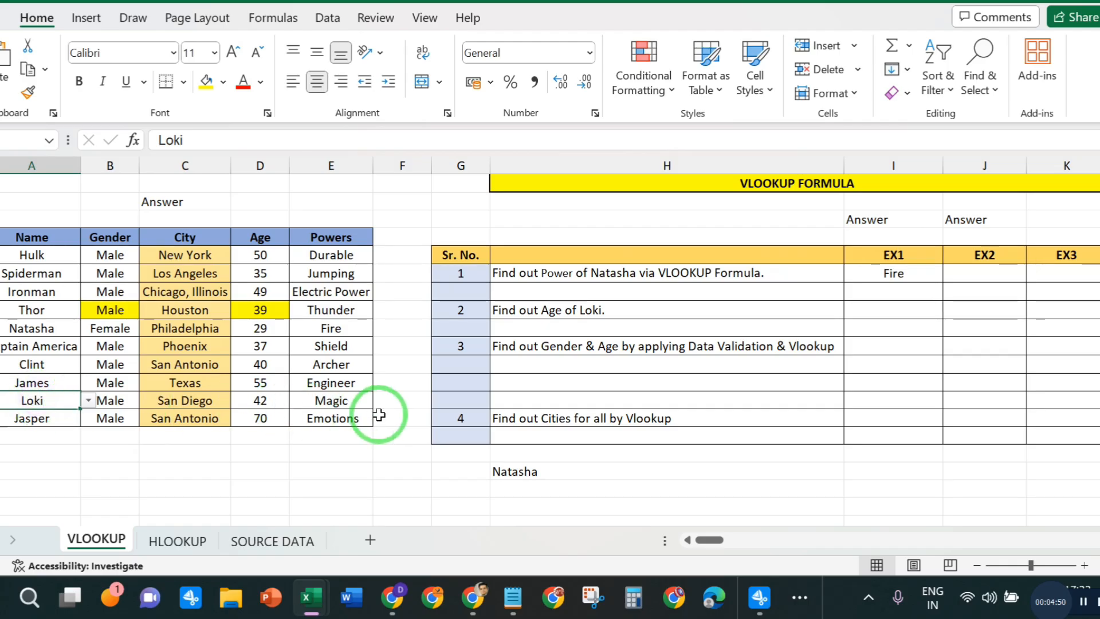
{"action": "left_click", "coordinate": [349, 400]}
{"action": "left_click", "coordinate": [871, 350]}
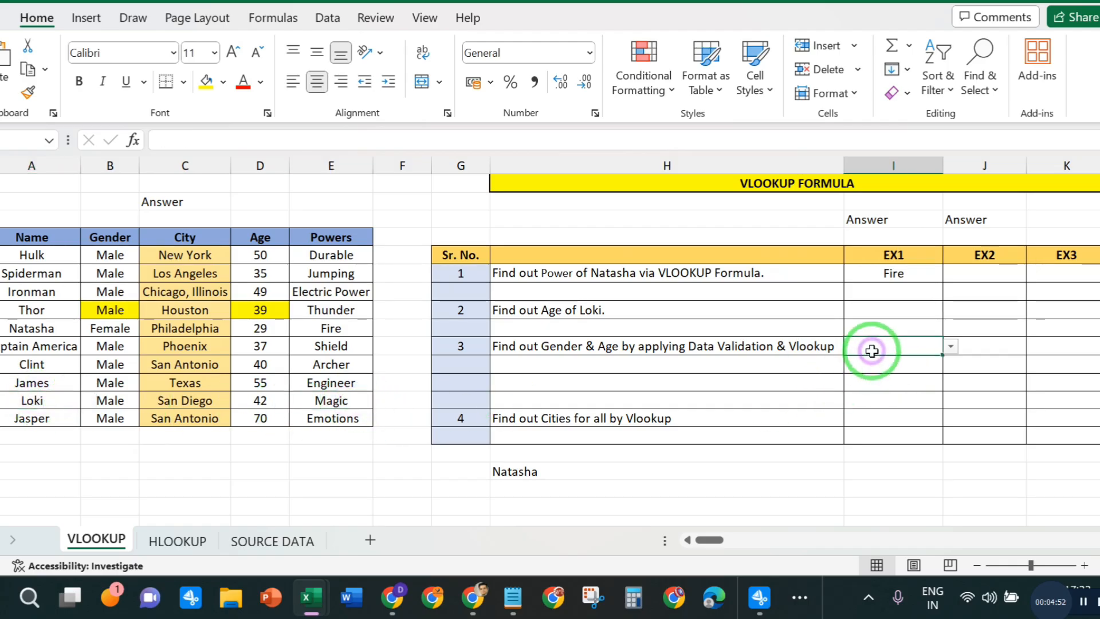
- Enter =VLOOKUP(A13,A4:E14,04,0) in the EX1 answer cell of question 2 to find Loki's age
{"action": "left_click", "coordinate": [880, 312]}
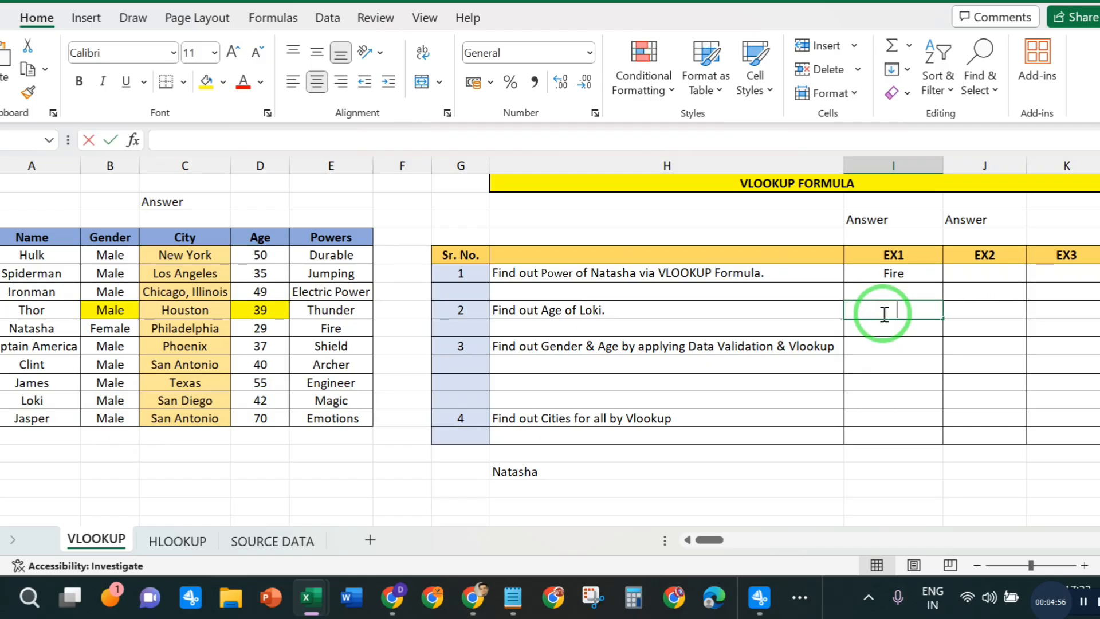
{"action": "type", "text": "=VLO"}
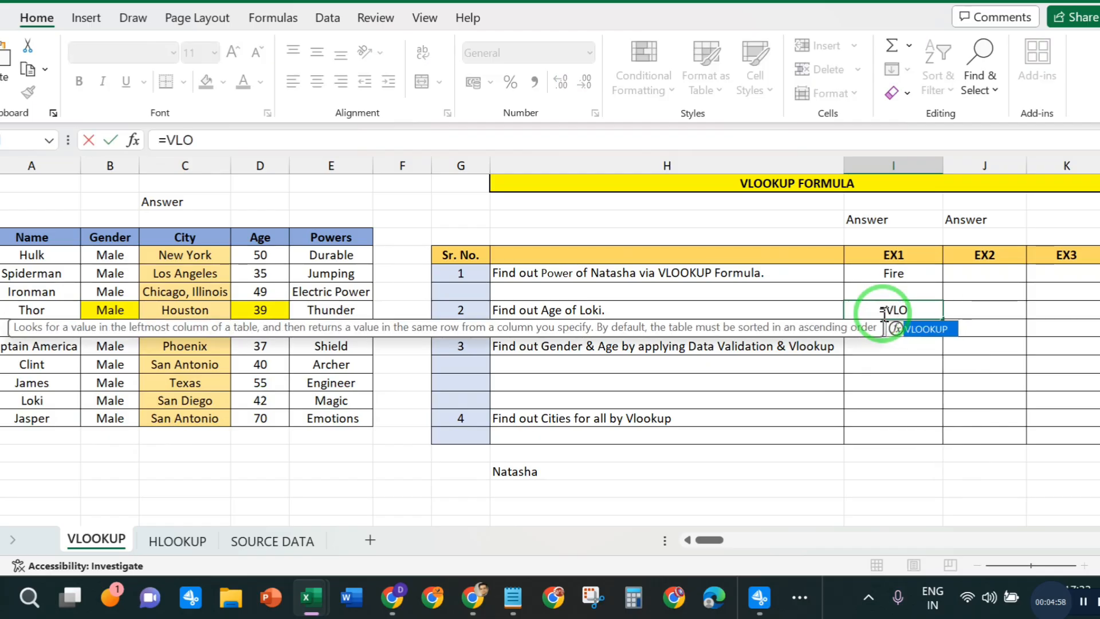
{"action": "double_click", "coordinate": [912, 329]}
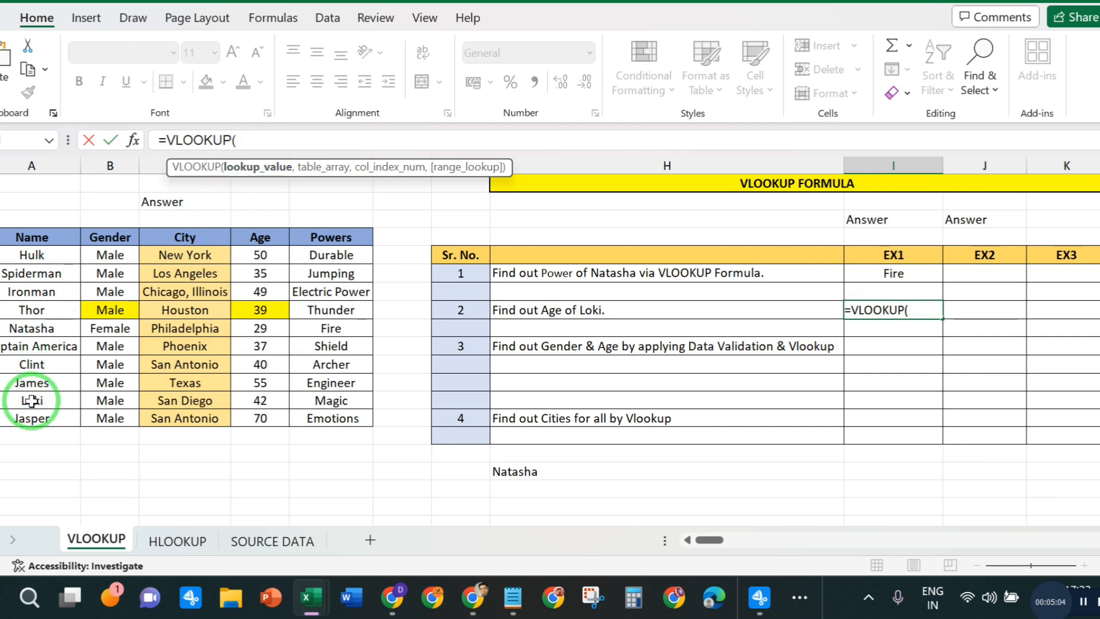
{"action": "left_click", "coordinate": [30, 400]}
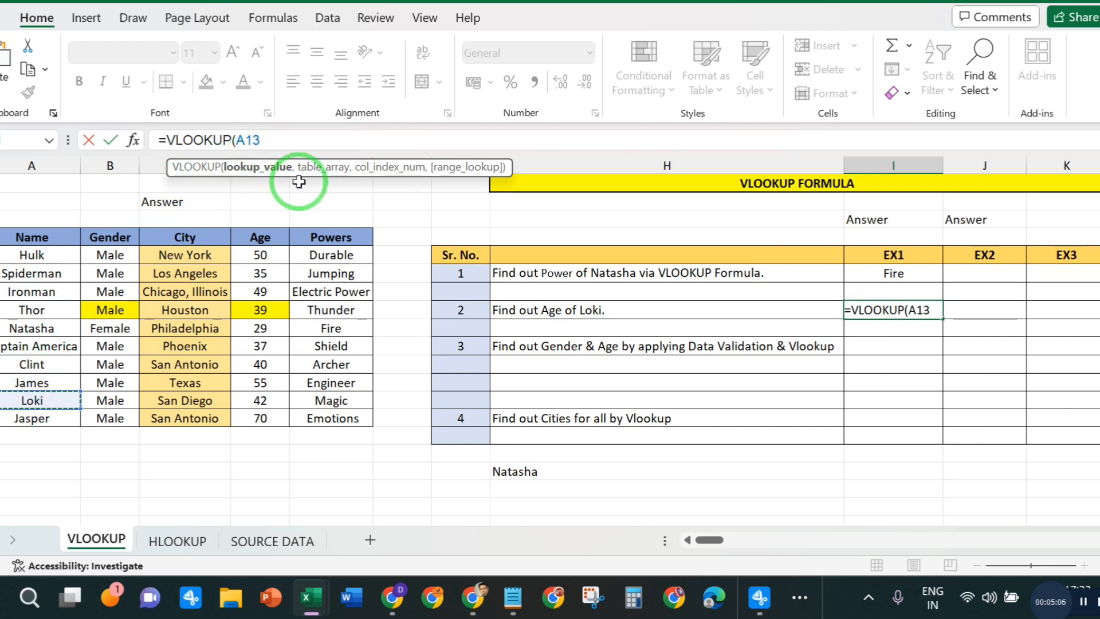
{"action": "type", "text": ","}
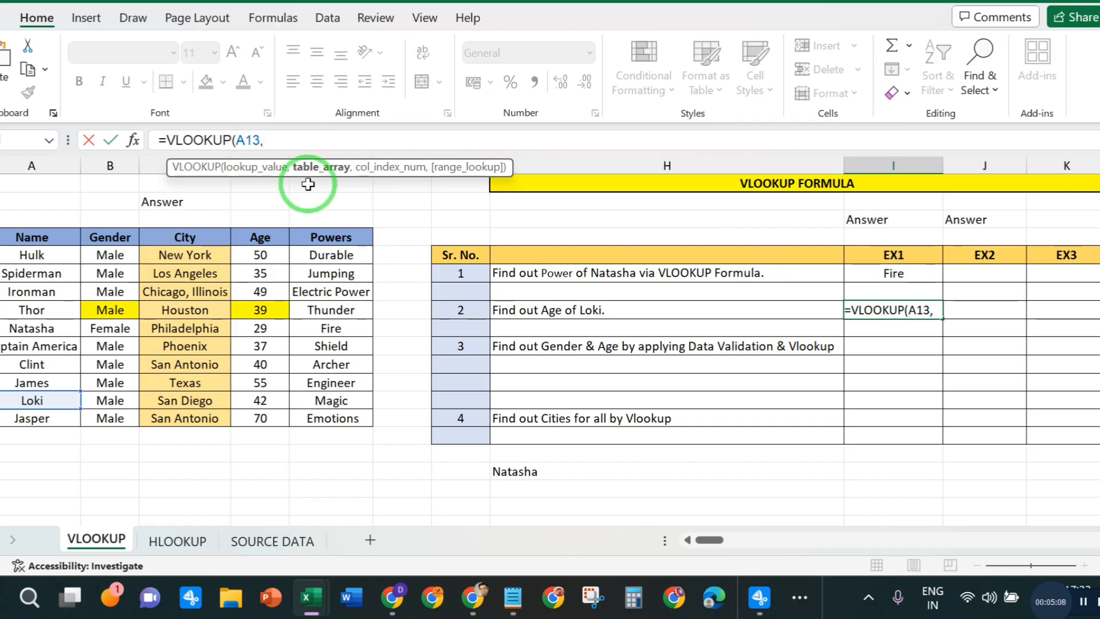
{"action": "left_click_drag", "start_coordinate": [17, 234], "coordinate": [367, 423]}
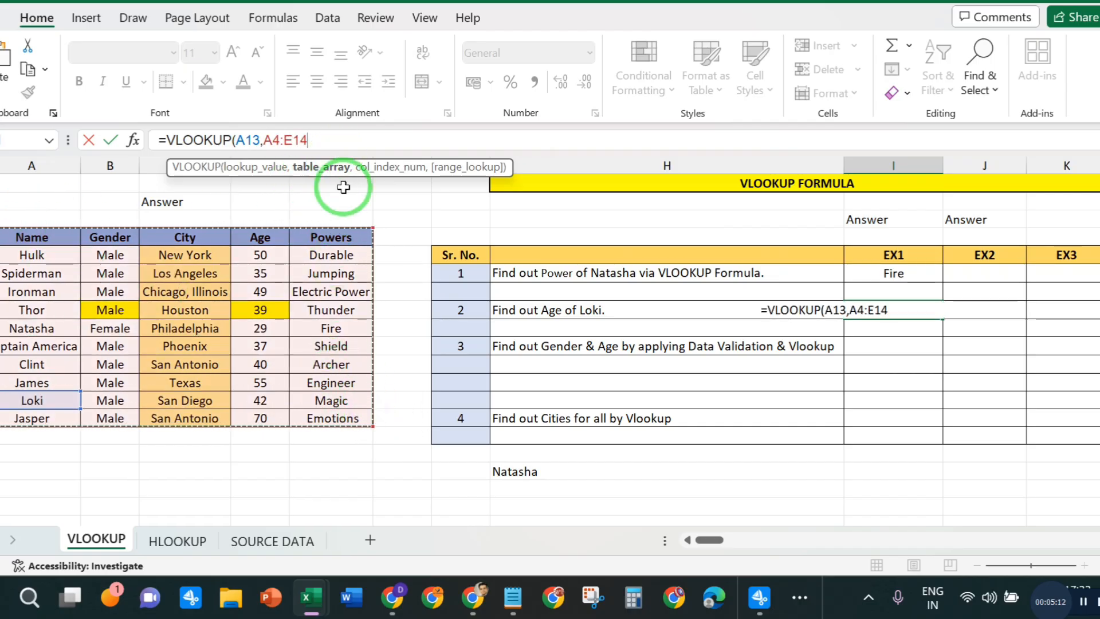
{"action": "type", "text": ","}
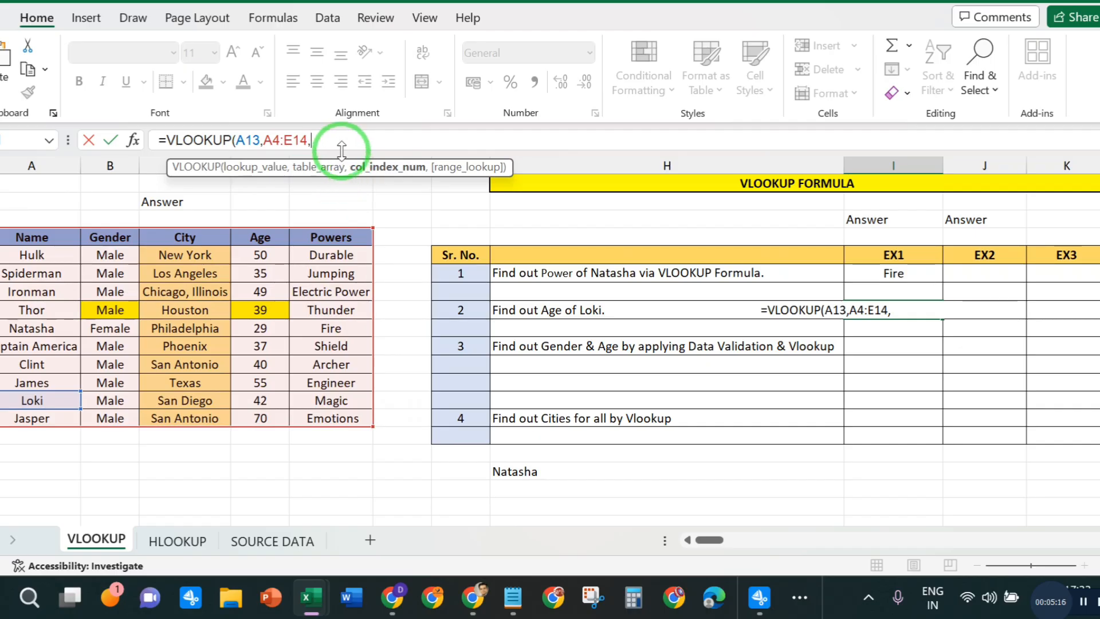
{"action": "type", "text": "04,"}
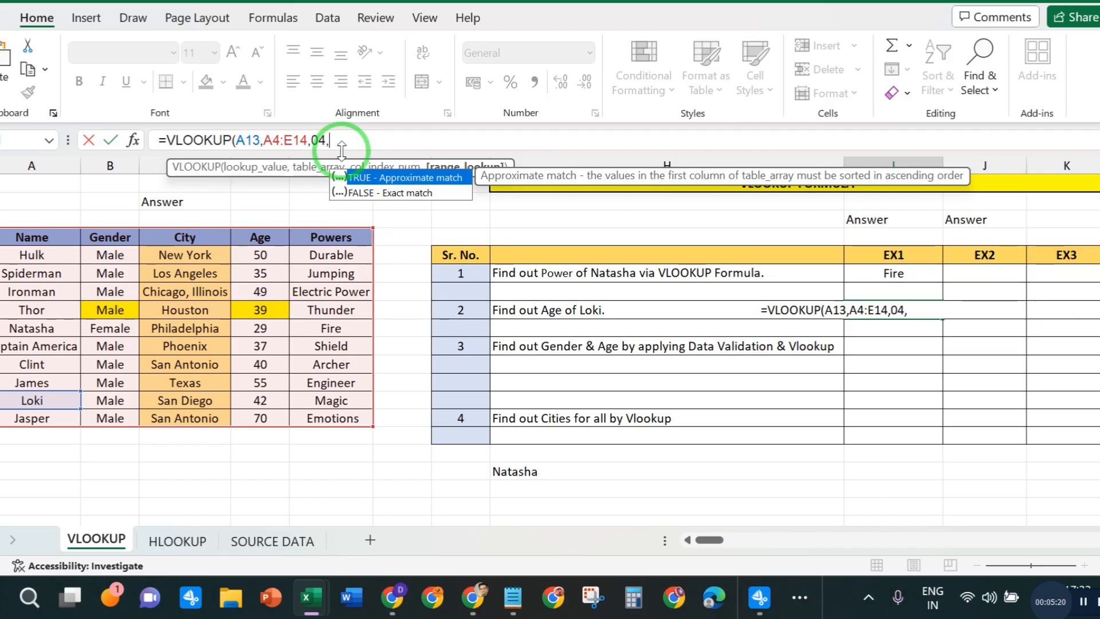
{"action": "type", "text": "0)"}
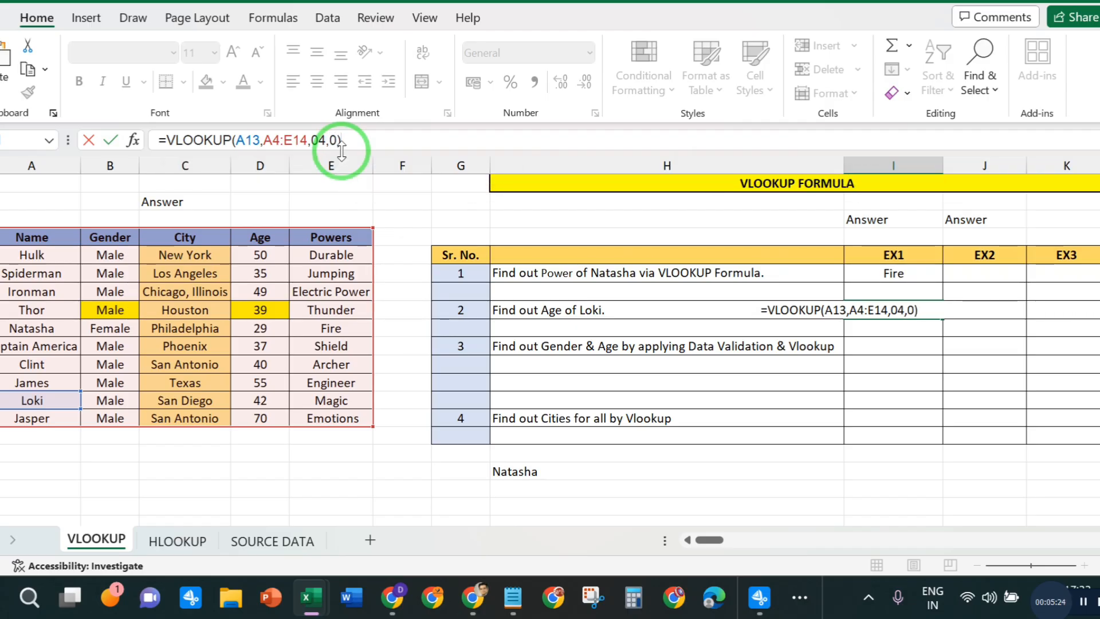
{"action": "key", "text": "Return"}
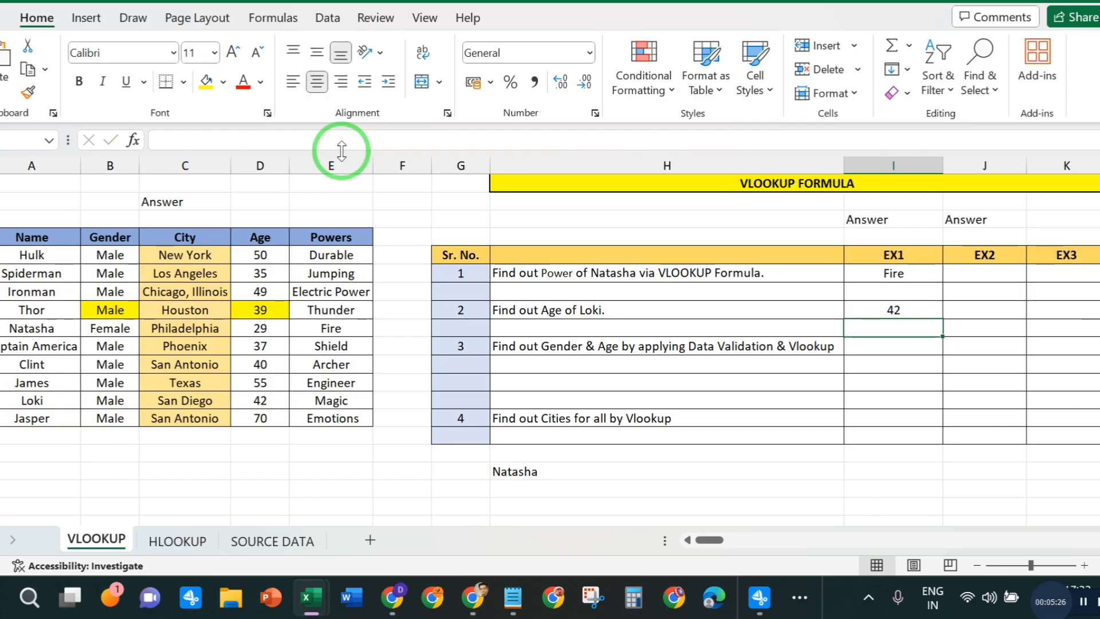
- Clear the range_lookup argument in Loki's age formula to review the match options, and re-enter it as 0
{"action": "left_click", "coordinate": [867, 309]}
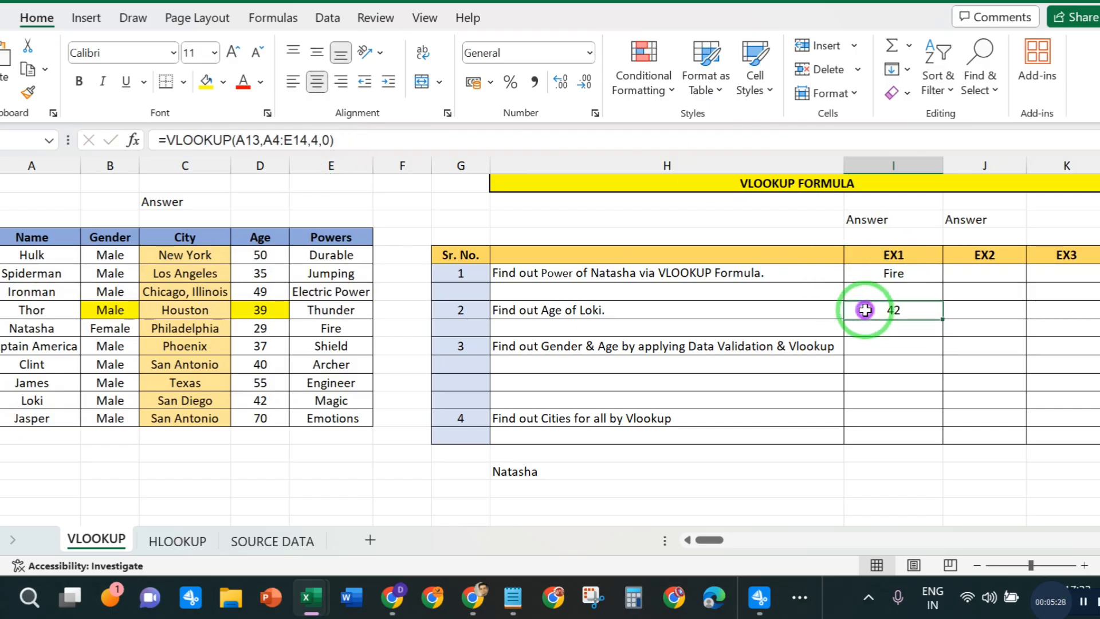
{"action": "left_click", "coordinate": [315, 139]}
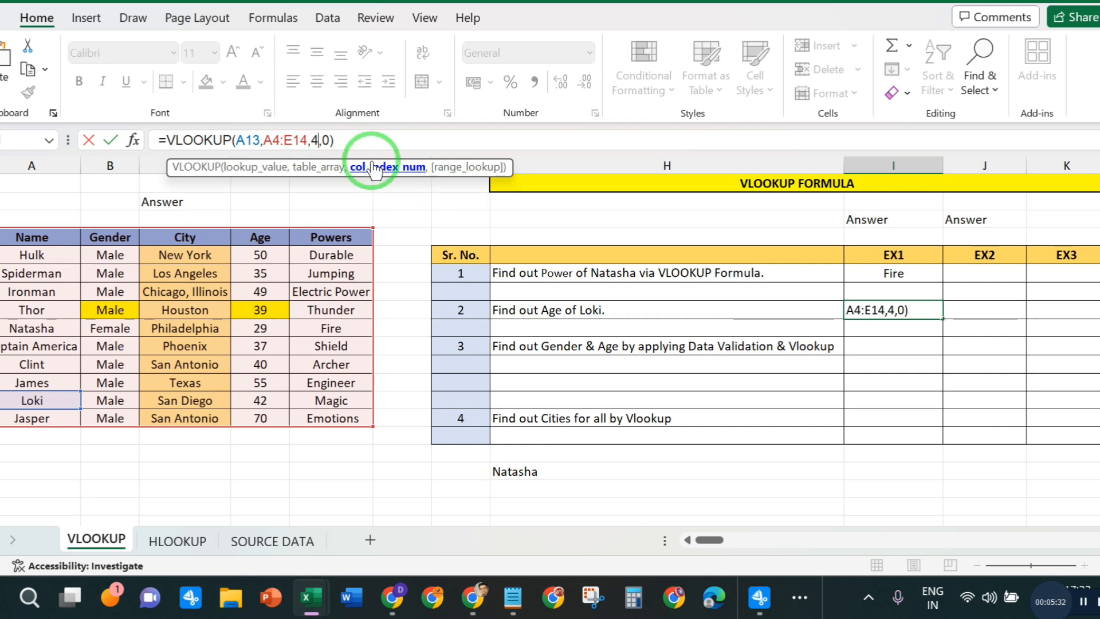
{"action": "left_click", "coordinate": [327, 140]}
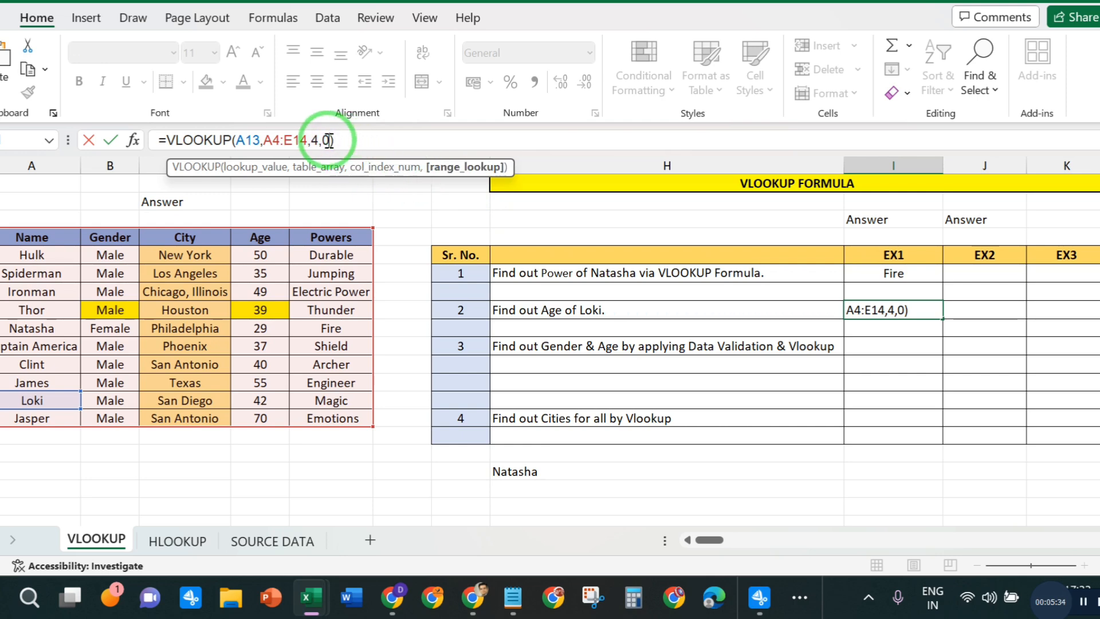
{"action": "key", "text": "BackSpace"}
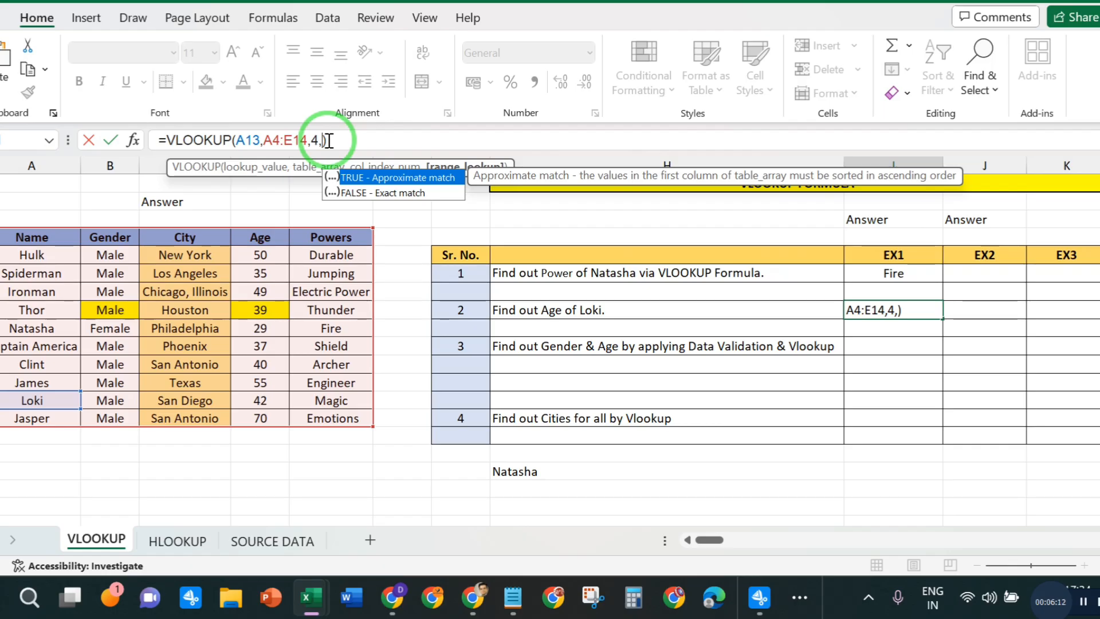
{"action": "type", "text": "0"}
{"action": "key", "text": "Return"}
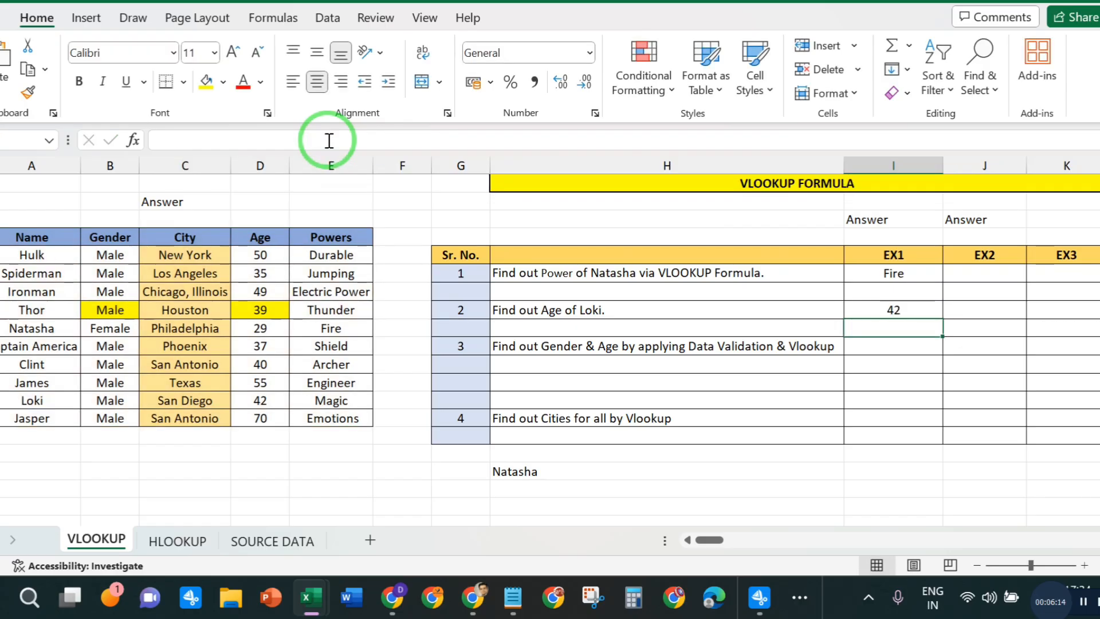
- Review the EX1 answers to questions 1 and 2 and the formula behind Loki's age
{"action": "left_click", "coordinate": [881, 310]}
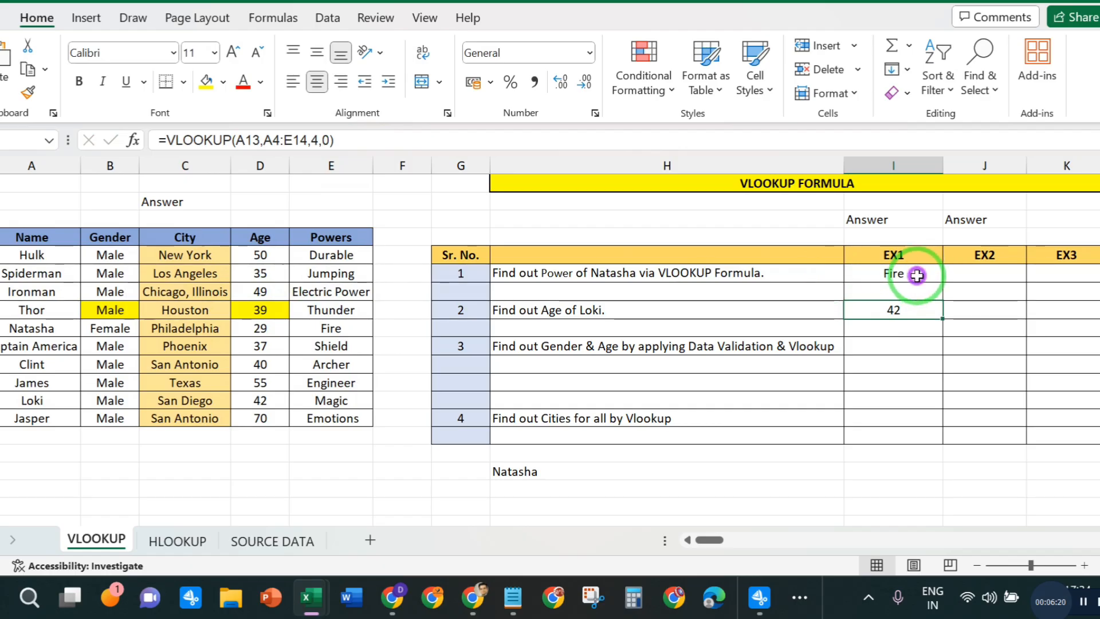
{"action": "left_click_drag", "start_coordinate": [886, 275], "coordinate": [910, 304]}
{"action": "left_click", "coordinate": [920, 310]}
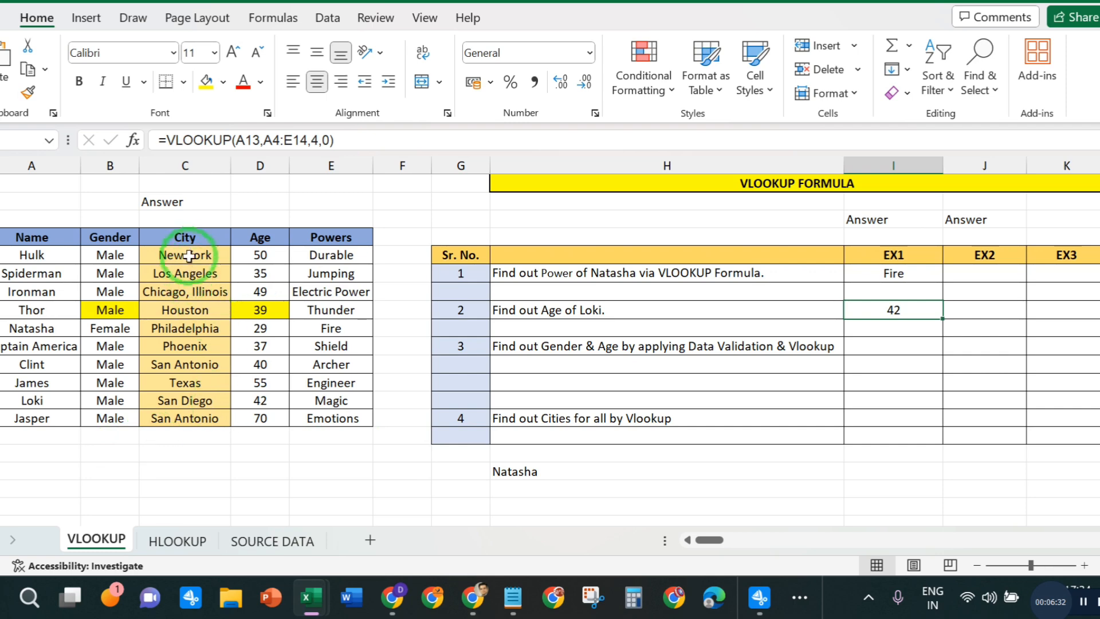
- Clear the existing City entries in the VLOOKUP sheet's table for all names from Hulk to Jasper
{"action": "left_click_drag", "start_coordinate": [189, 251], "coordinate": [209, 420]}
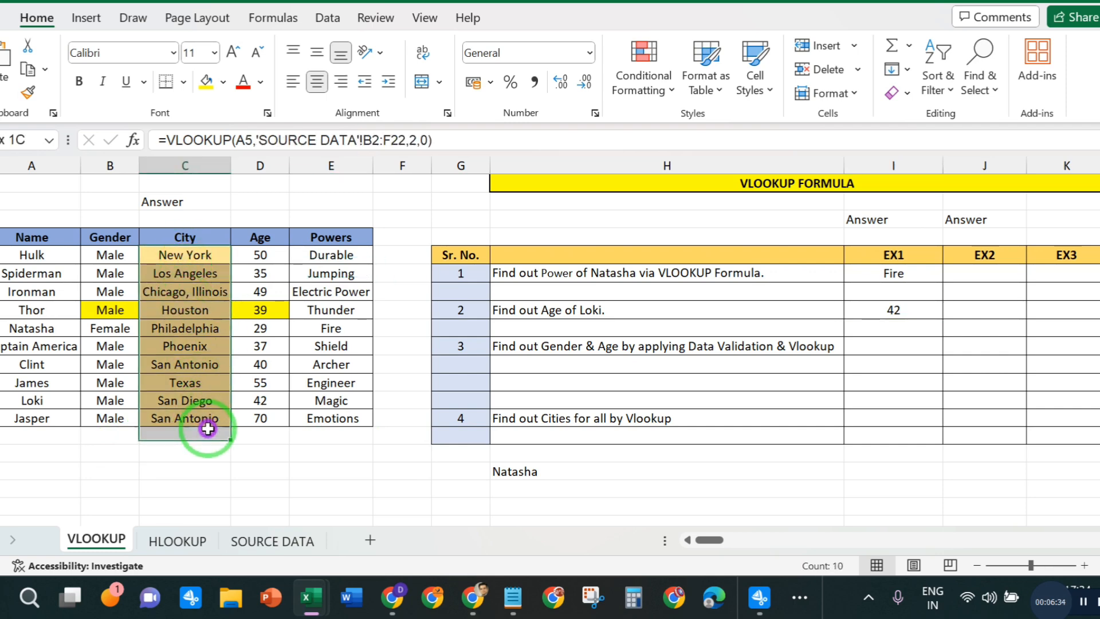
{"action": "key", "text": "Delete"}
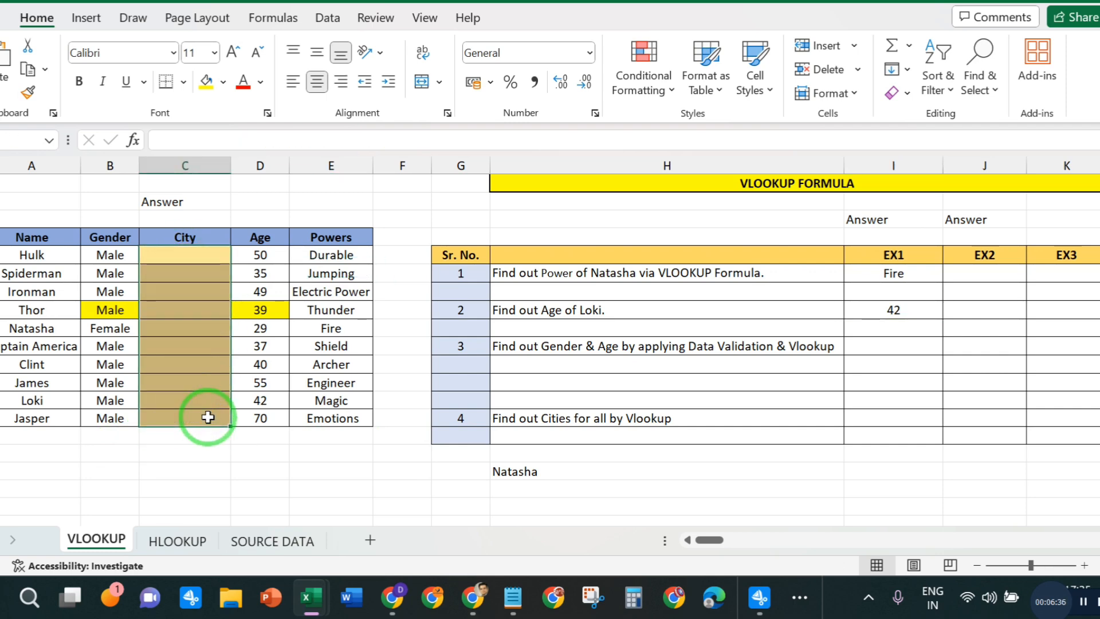
{"action": "left_click", "coordinate": [171, 302]}
{"action": "left_click", "coordinate": [194, 256]}
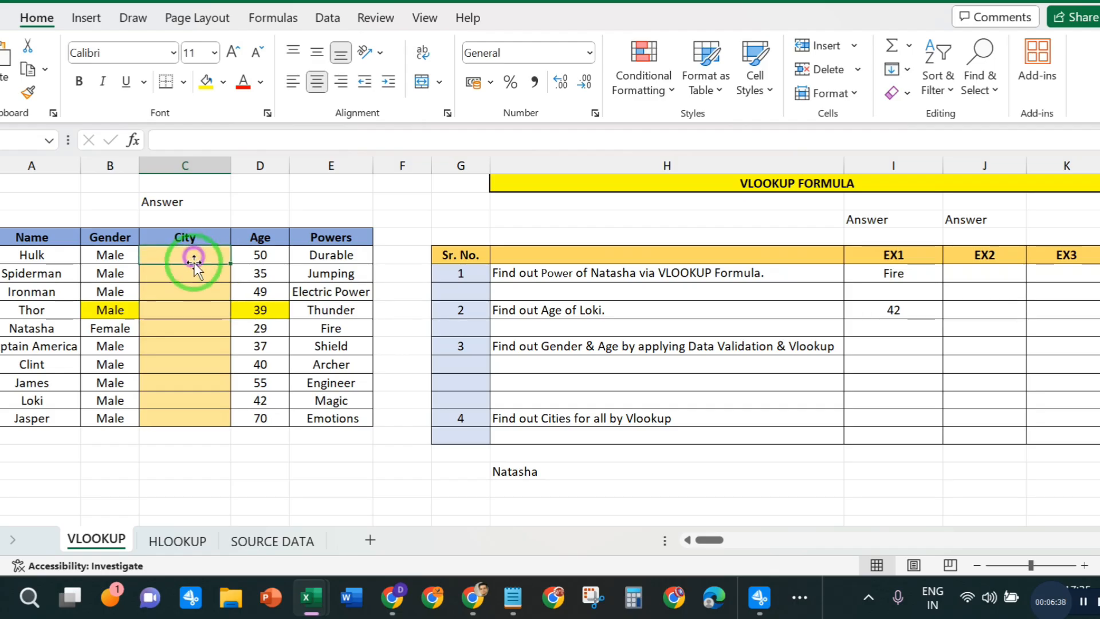
{"action": "left_click", "coordinate": [193, 302]}
{"action": "left_click_drag", "start_coordinate": [184, 256], "coordinate": [191, 414]}
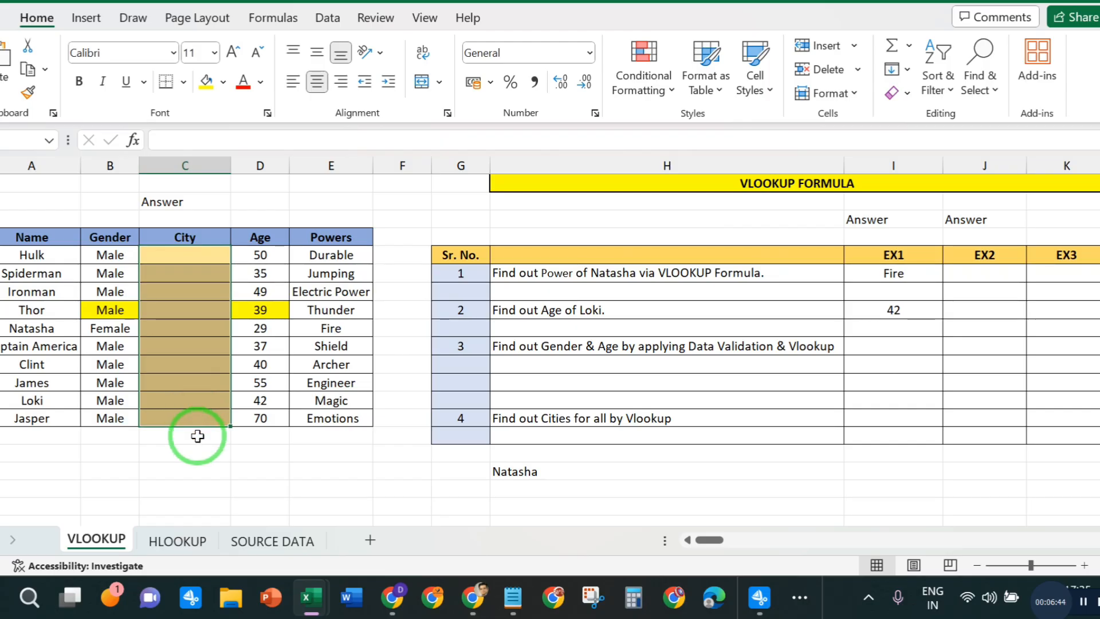
- Examine the City column on the SOURCE DATA sheet and the blank City column it should fill on the VLOOKUP sheet
{"action": "left_click", "coordinate": [296, 541]}
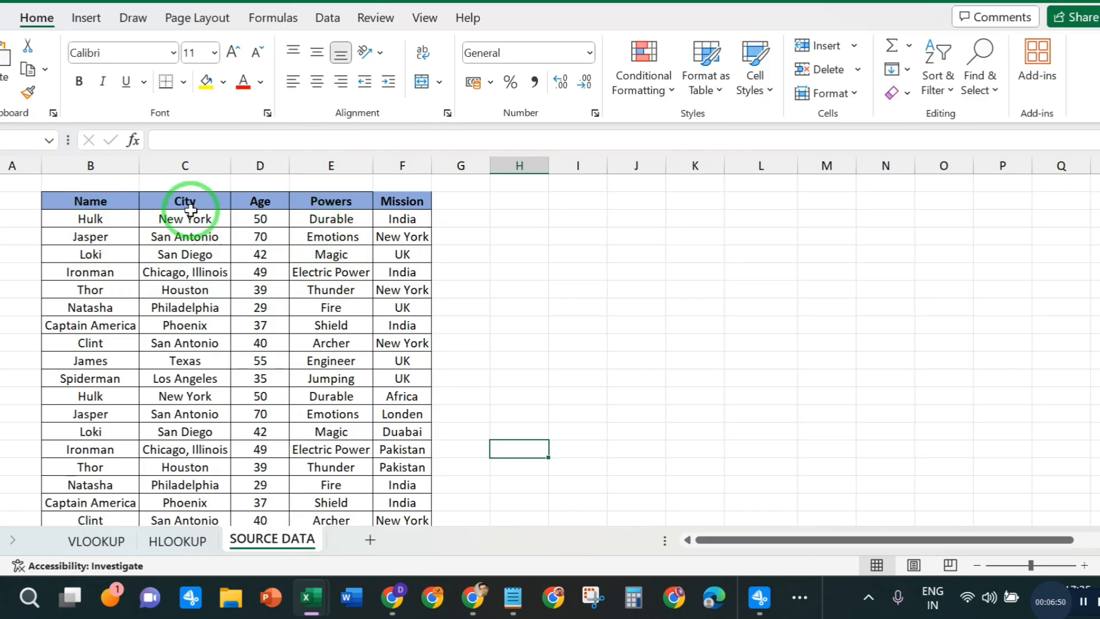
{"action": "left_click_drag", "start_coordinate": [190, 219], "coordinate": [197, 445]}
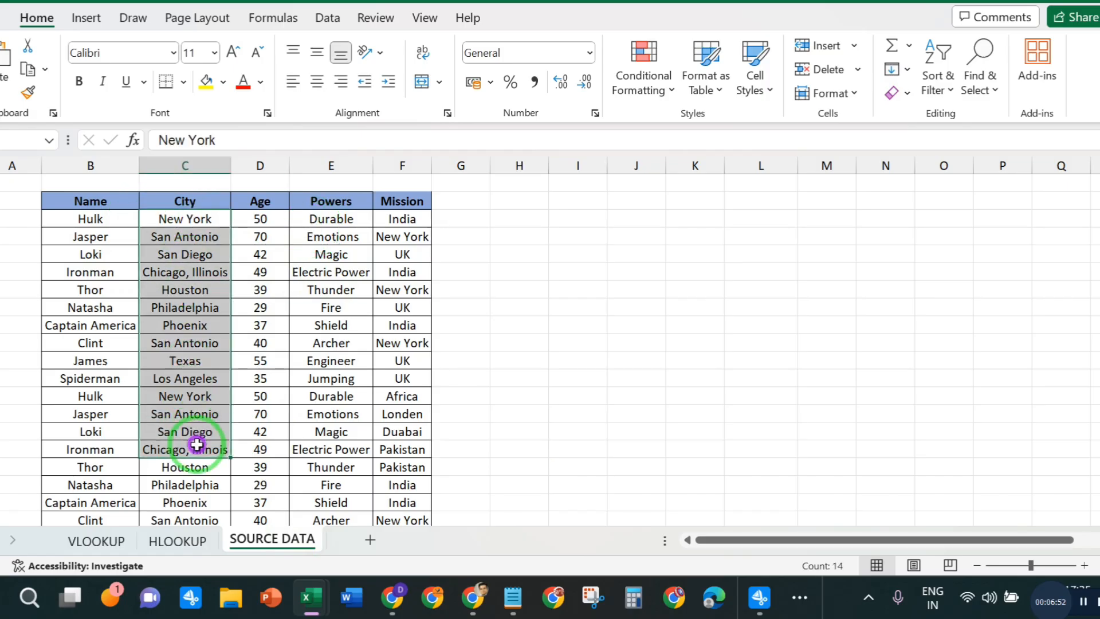
{"action": "left_click", "coordinate": [186, 414]}
{"action": "left_click", "coordinate": [96, 541]}
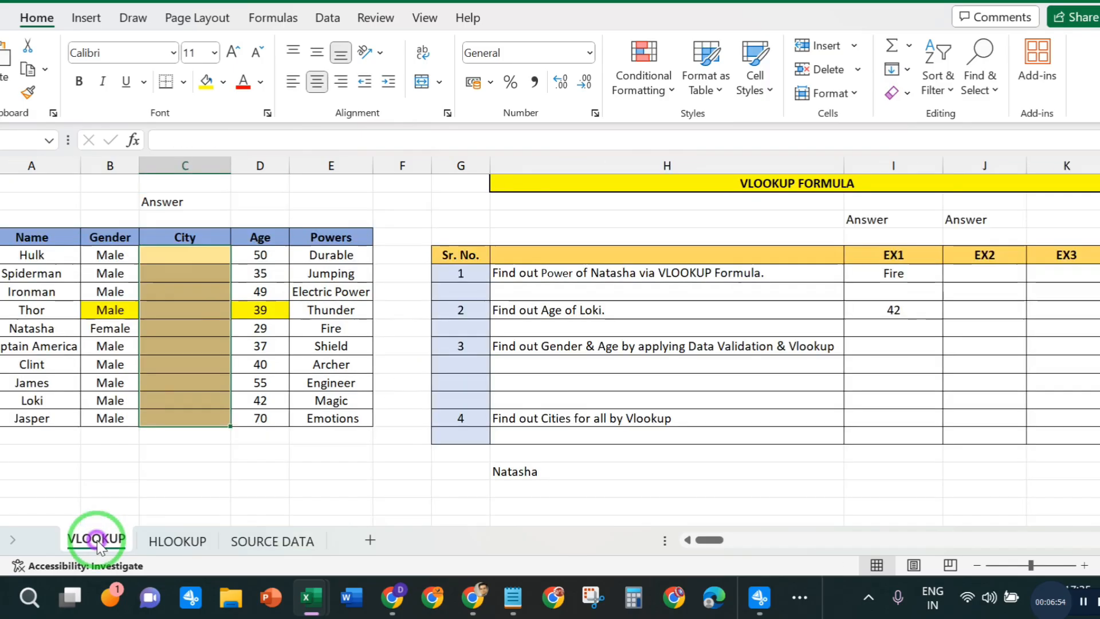
{"action": "left_click", "coordinate": [246, 542]}
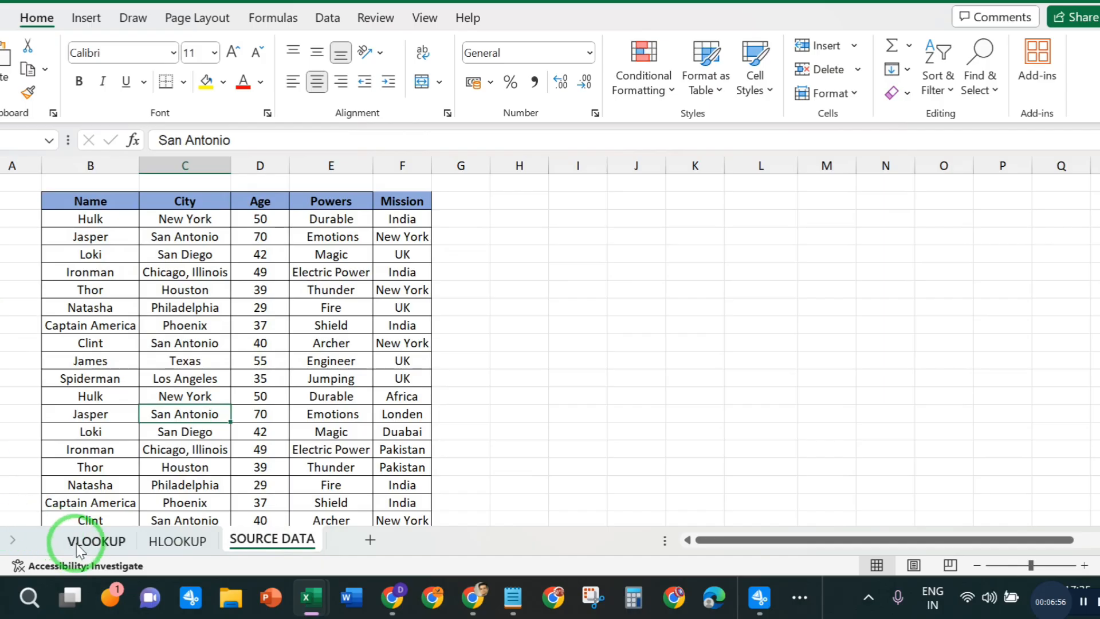
{"action": "left_click", "coordinate": [184, 166]}
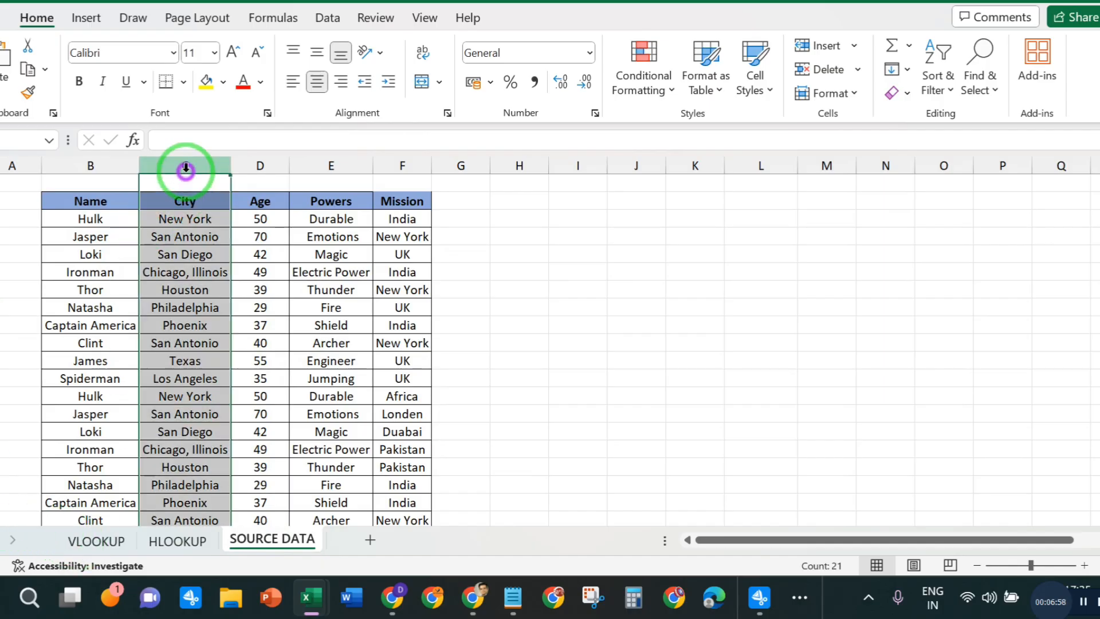
{"action": "left_click", "coordinate": [174, 413]}
{"action": "left_click", "coordinate": [97, 541]}
{"action": "left_click_drag", "start_coordinate": [183, 255], "coordinate": [182, 408]}
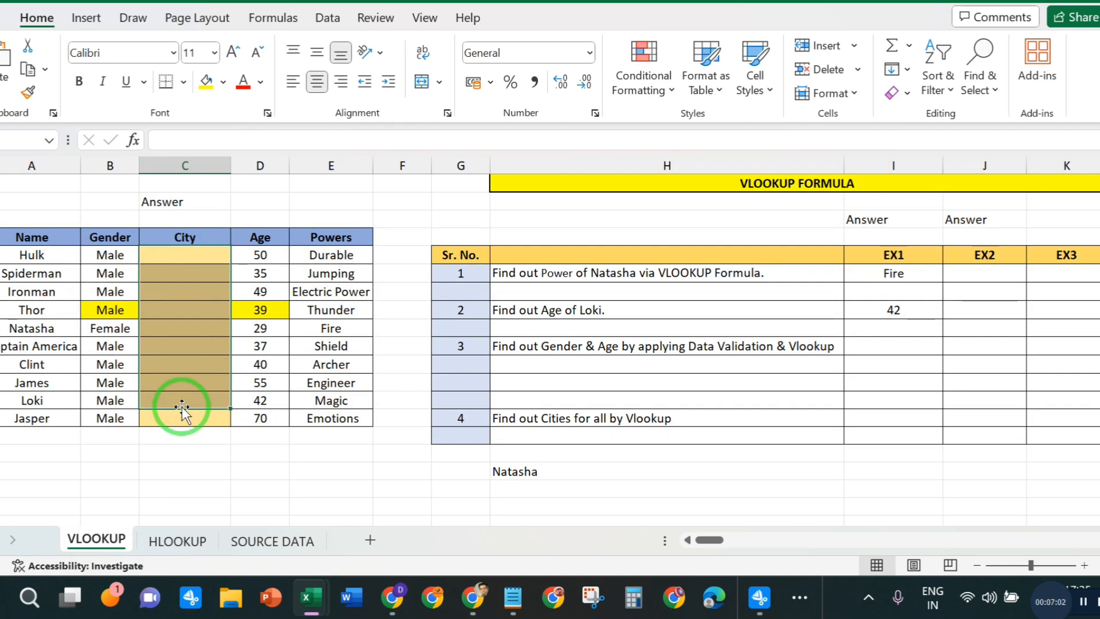
- Compare the first two names in the VLOOKUP sheet's table with the first two names on the SOURCE DATA sheet
{"action": "left_click", "coordinate": [31, 255]}
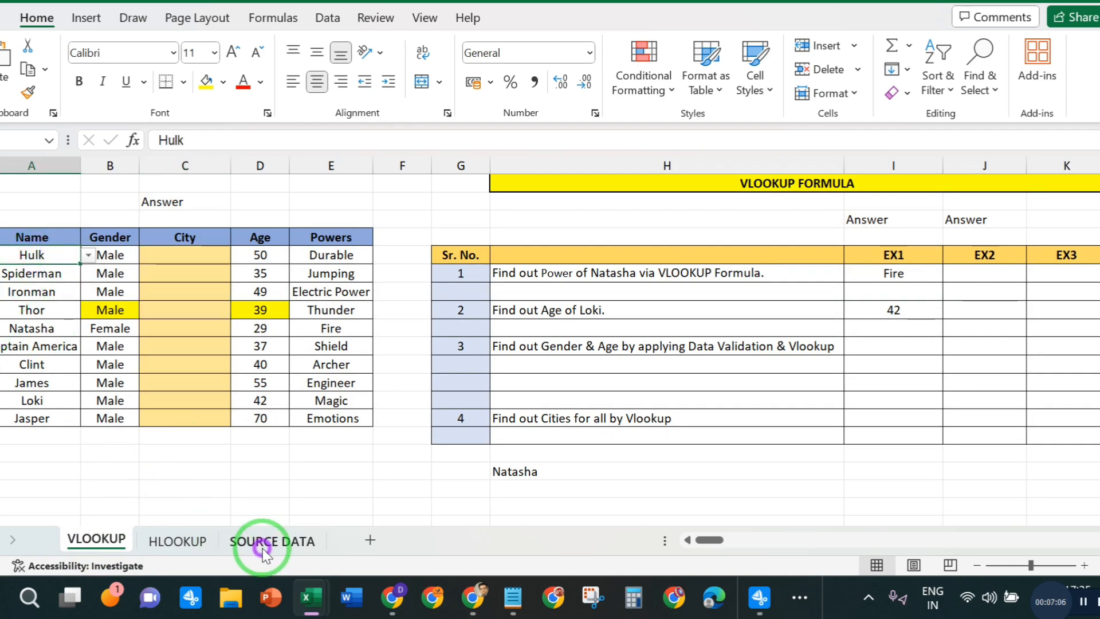
{"action": "left_click", "coordinate": [260, 540]}
{"action": "left_click", "coordinate": [87, 218]}
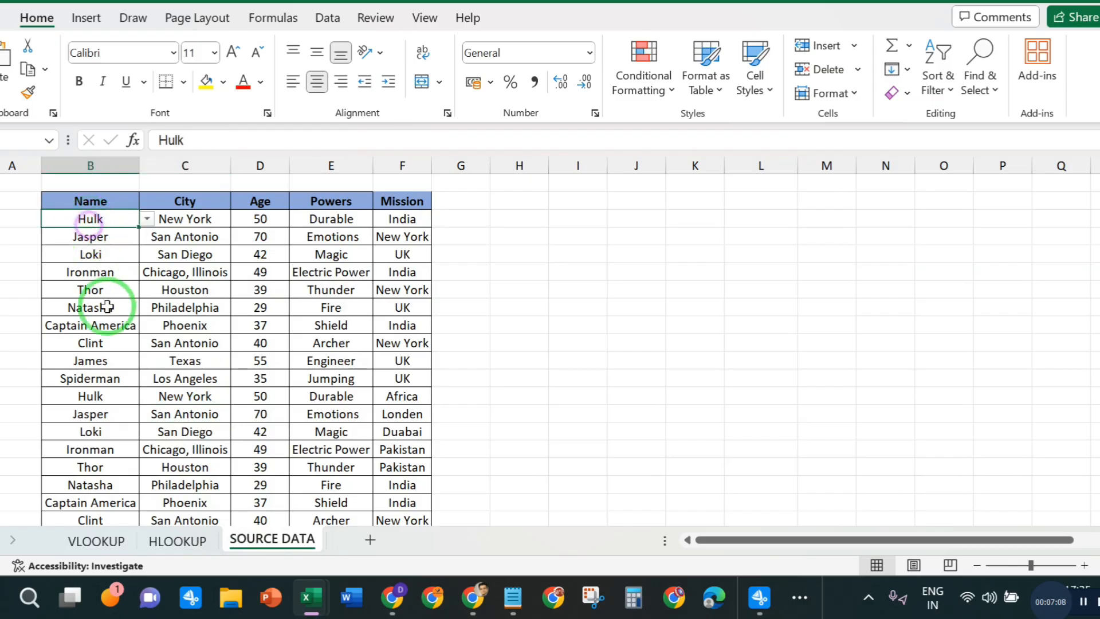
{"action": "left_click", "coordinate": [93, 535]}
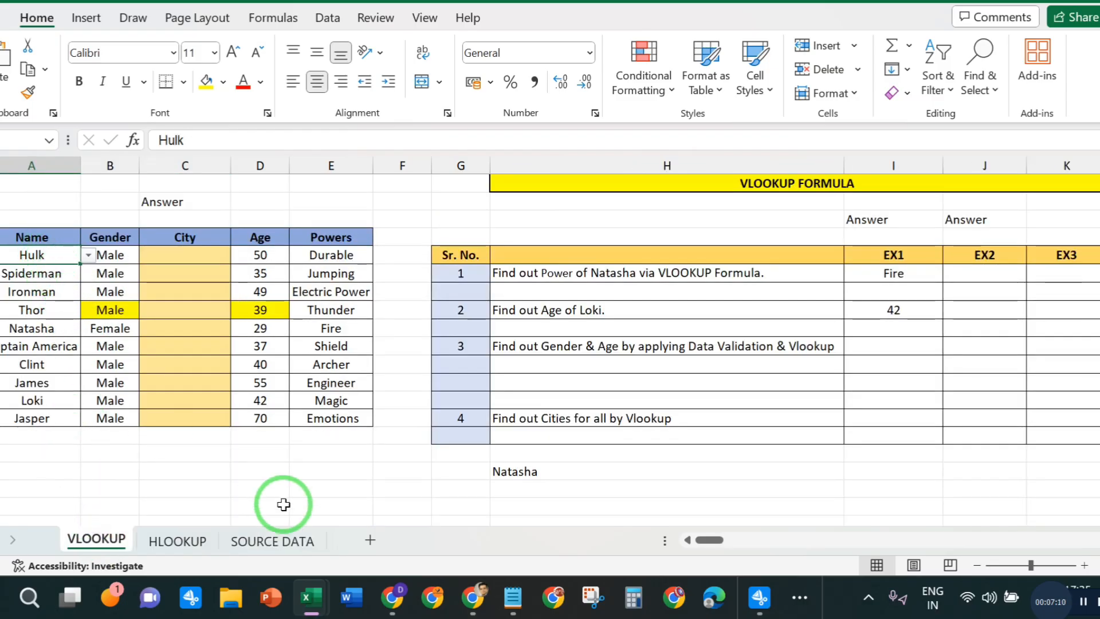
{"action": "left_click", "coordinate": [263, 539]}
{"action": "left_click", "coordinate": [89, 237]}
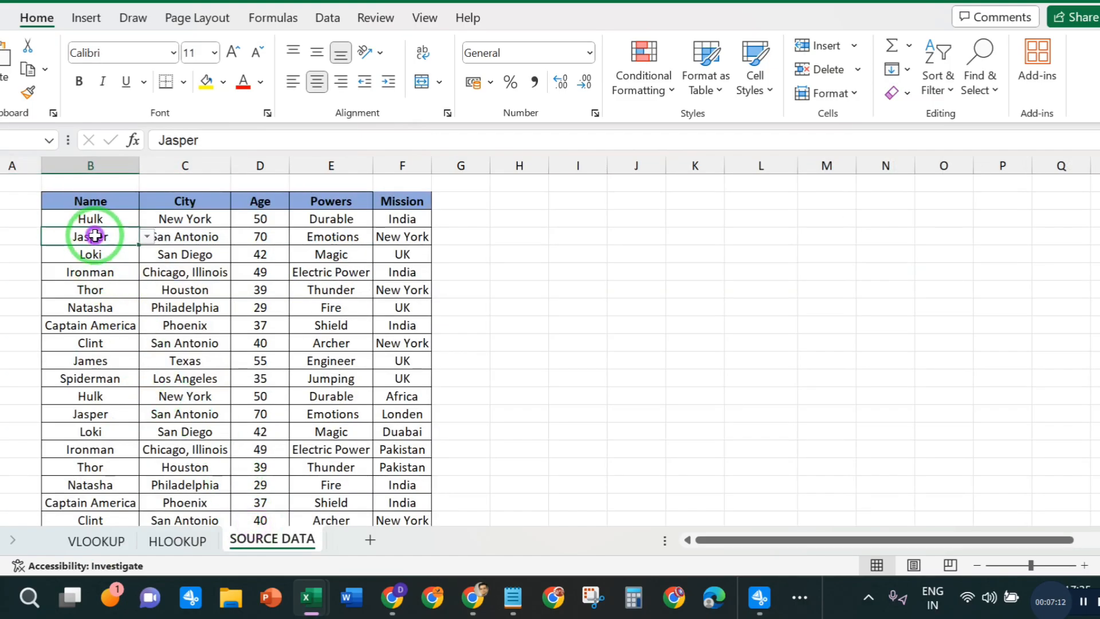
{"action": "left_click", "coordinate": [97, 539]}
{"action": "left_click", "coordinate": [26, 273]}
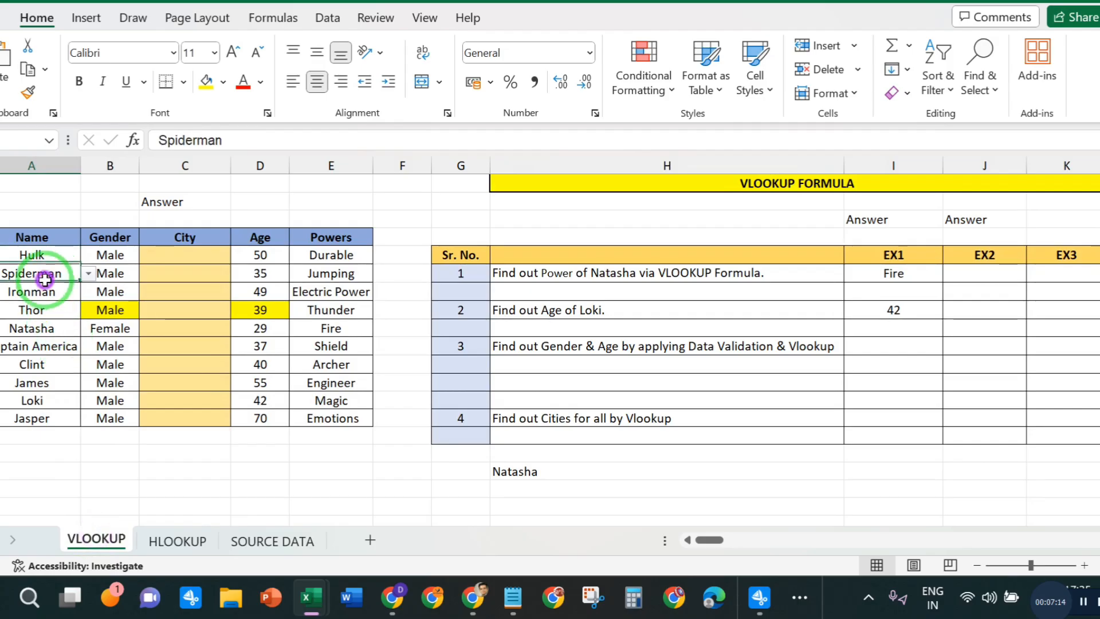
- Compare the order of the third to fifth names on the SOURCE DATA sheet with those in the VLOOKUP sheet's table
{"action": "left_click", "coordinate": [282, 543]}
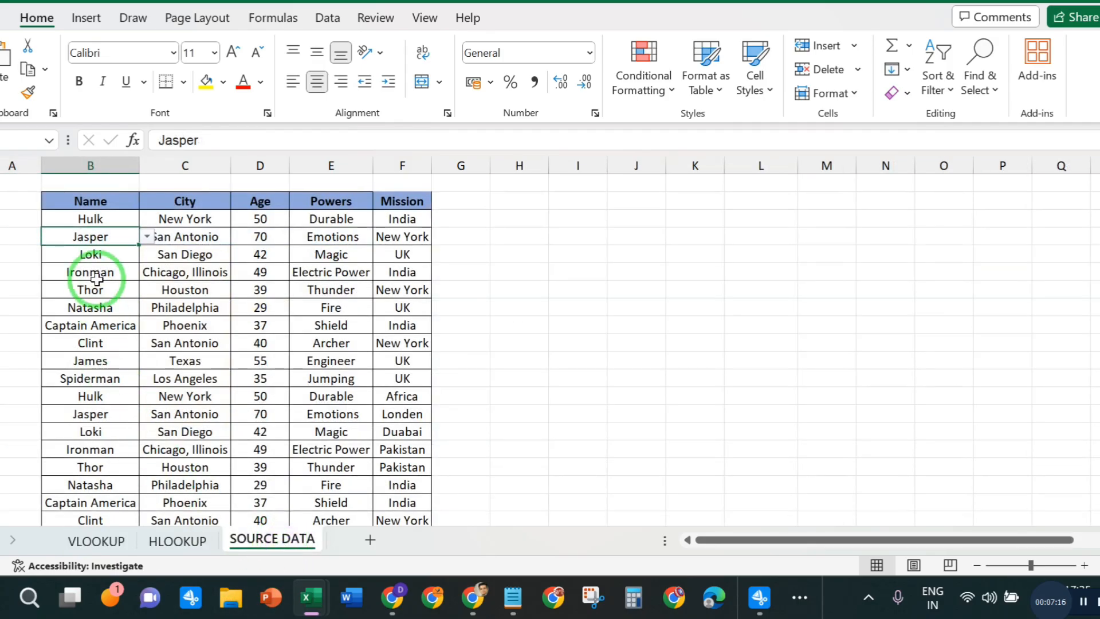
{"action": "left_click", "coordinate": [96, 256]}
{"action": "left_click", "coordinate": [89, 272]}
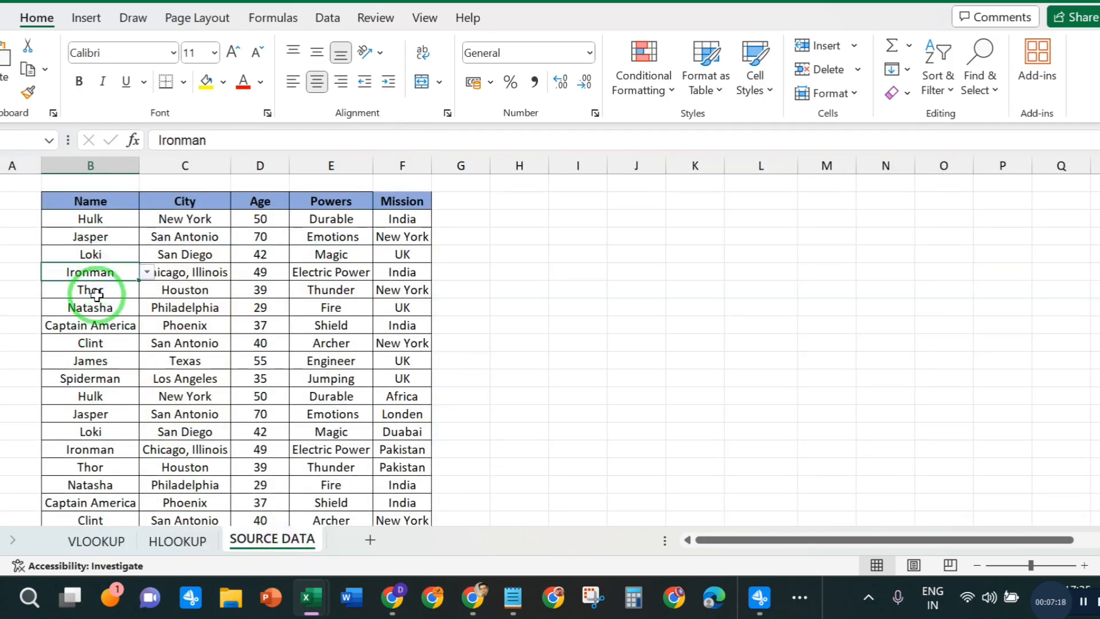
{"action": "left_click", "coordinate": [90, 290]}
{"action": "left_click", "coordinate": [111, 550]}
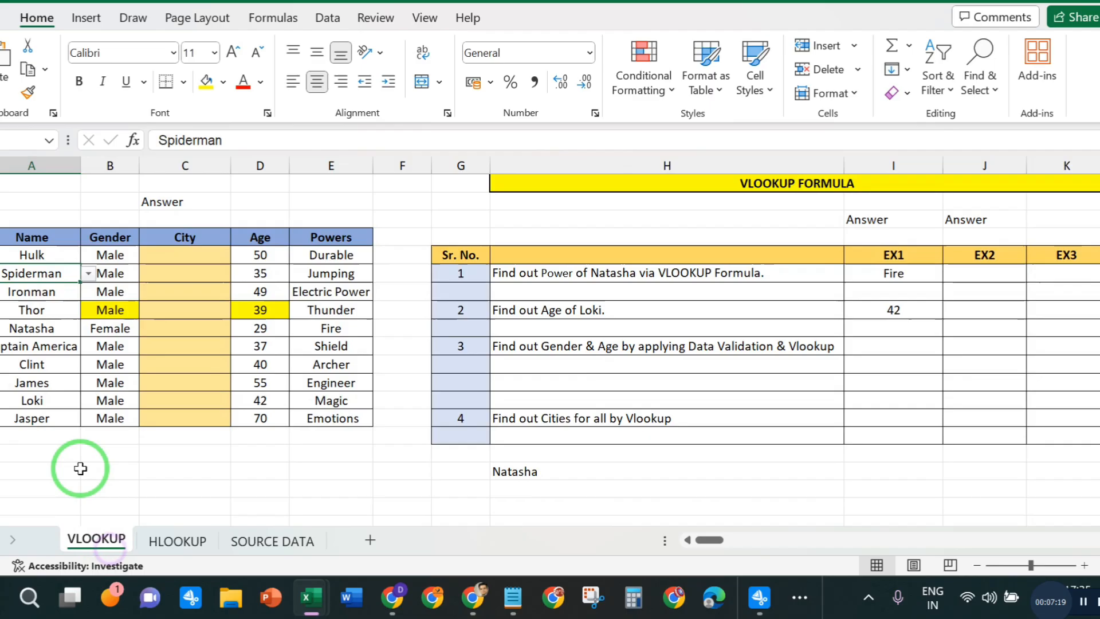
{"action": "left_click", "coordinate": [34, 291]}
{"action": "left_click", "coordinate": [37, 311]}
{"action": "left_click", "coordinate": [39, 331]}
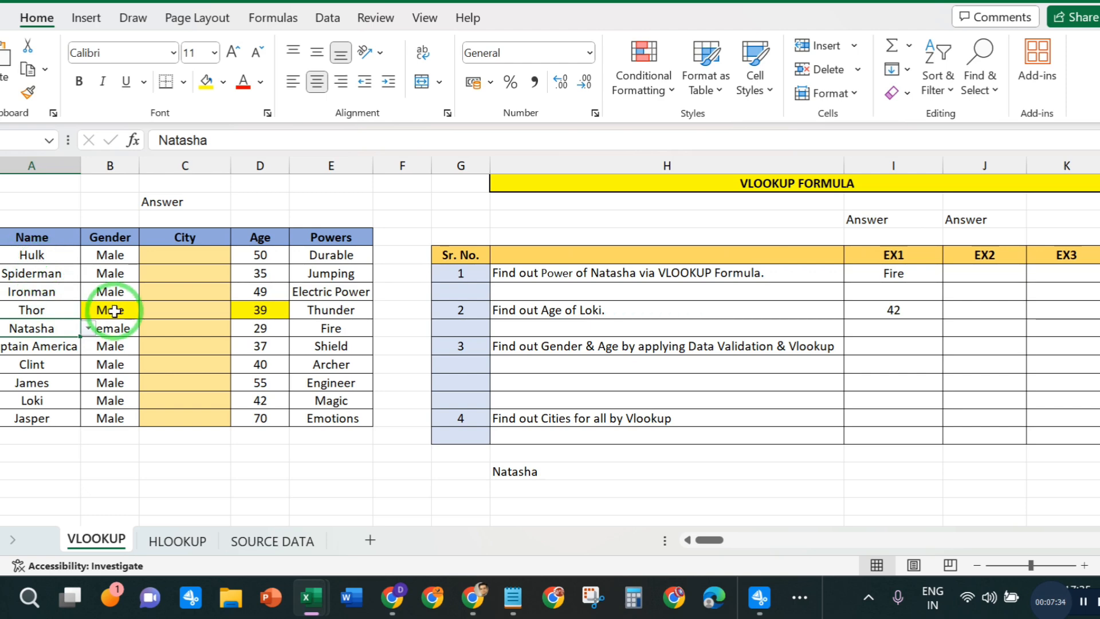
- Start a VLOOKUP formula in Hulk's City cell, using his name cell A5 as the lookup value
{"action": "left_click", "coordinate": [181, 380]}
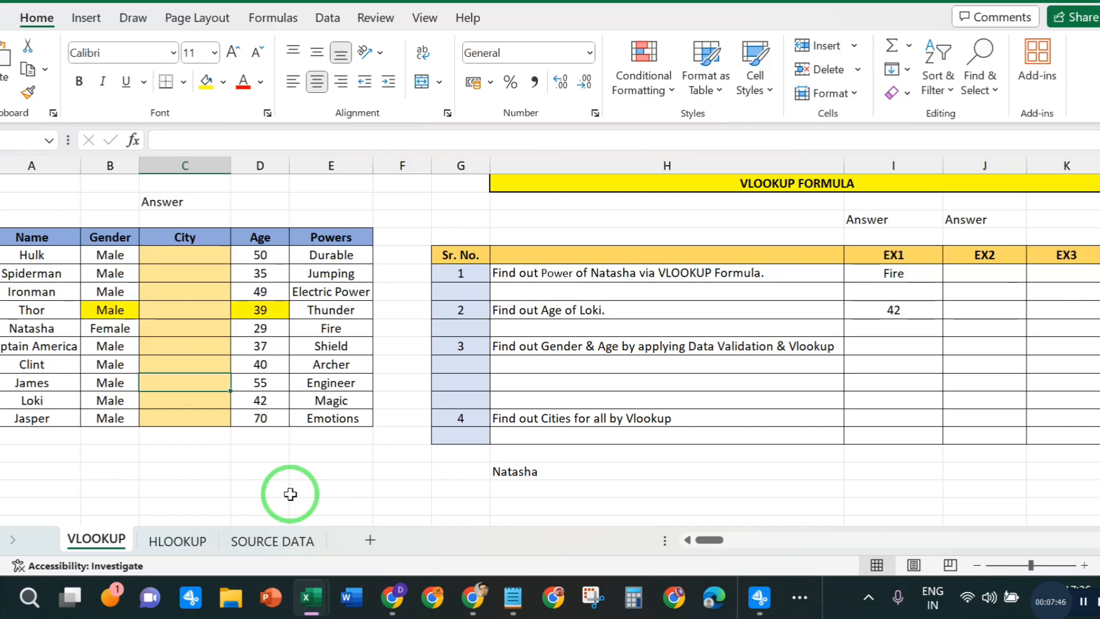
{"action": "left_click", "coordinate": [162, 238]}
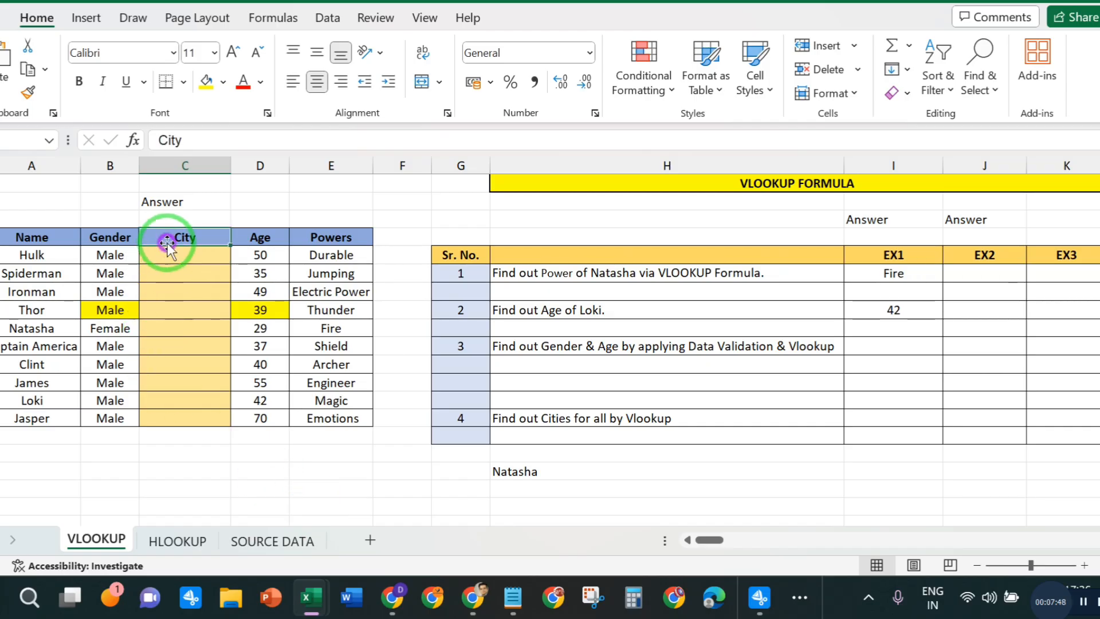
{"action": "left_click", "coordinate": [172, 257]}
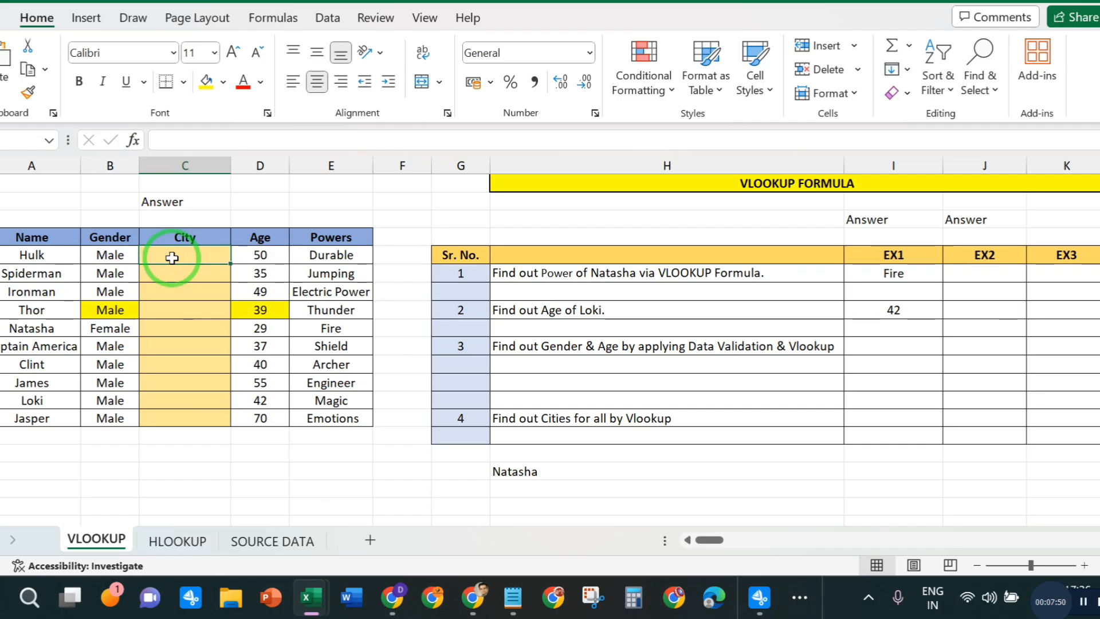
{"action": "type", "text": "="}
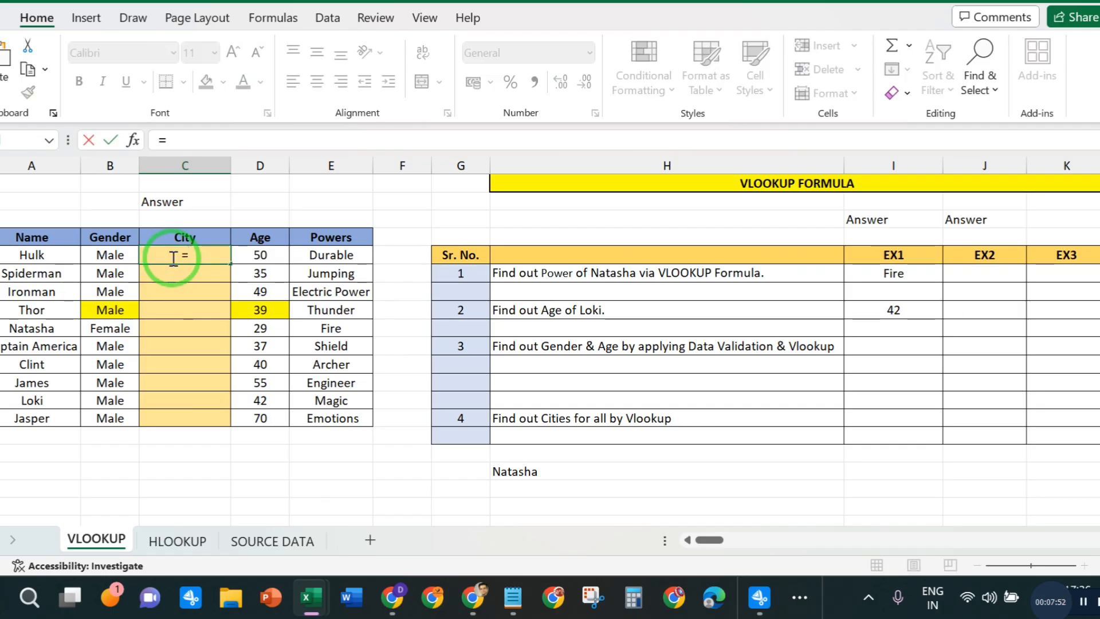
{"action": "type", "text": "V"}
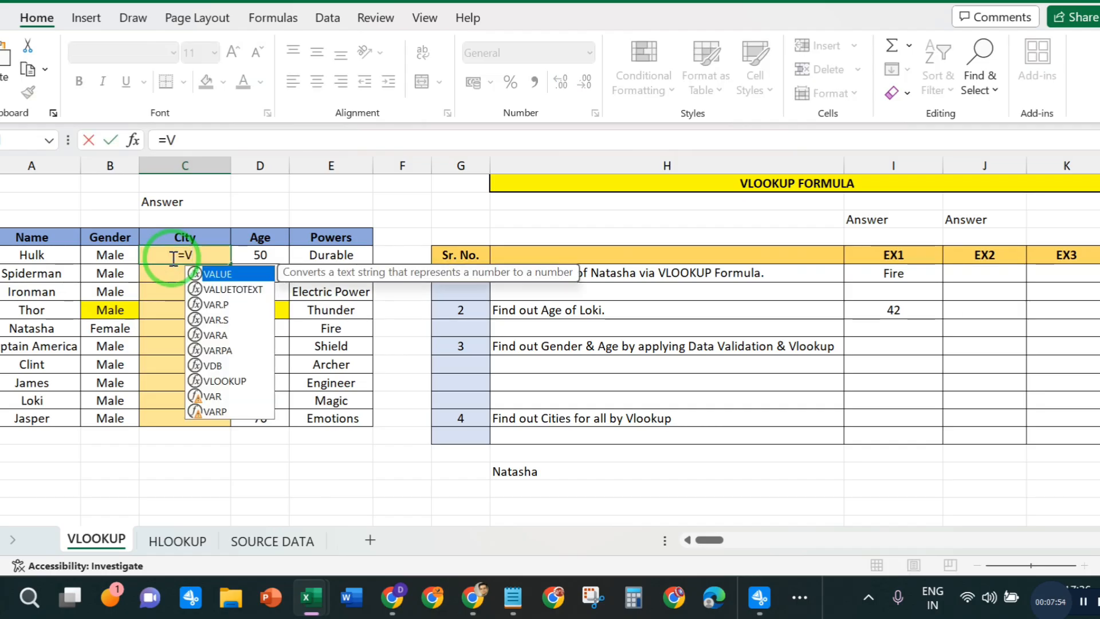
{"action": "type", "text": "LO"}
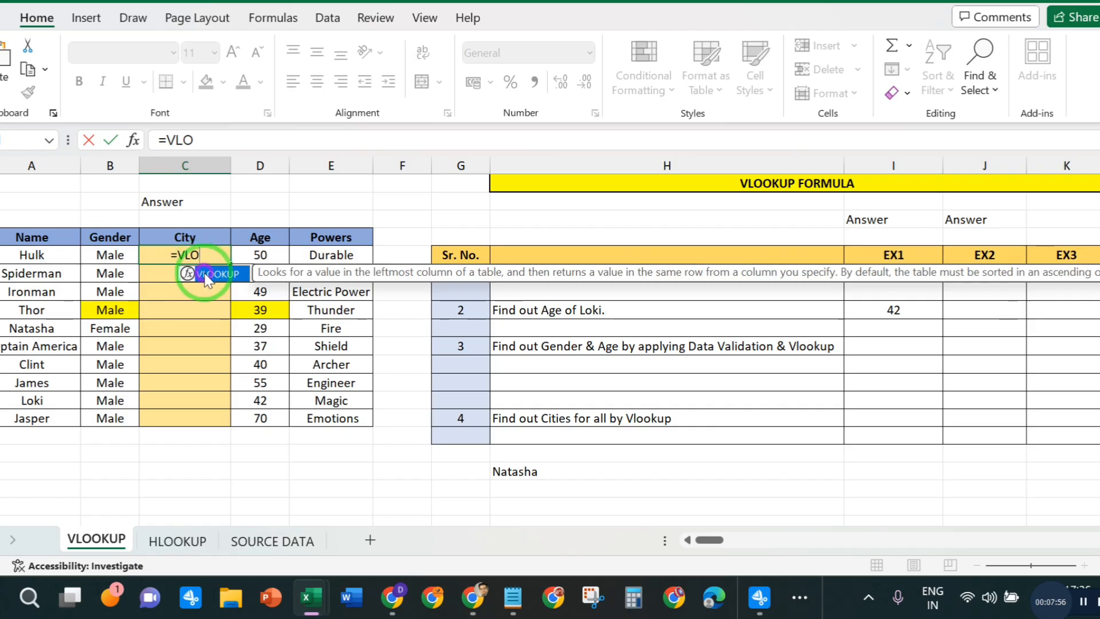
{"action": "double_click", "coordinate": [186, 274]}
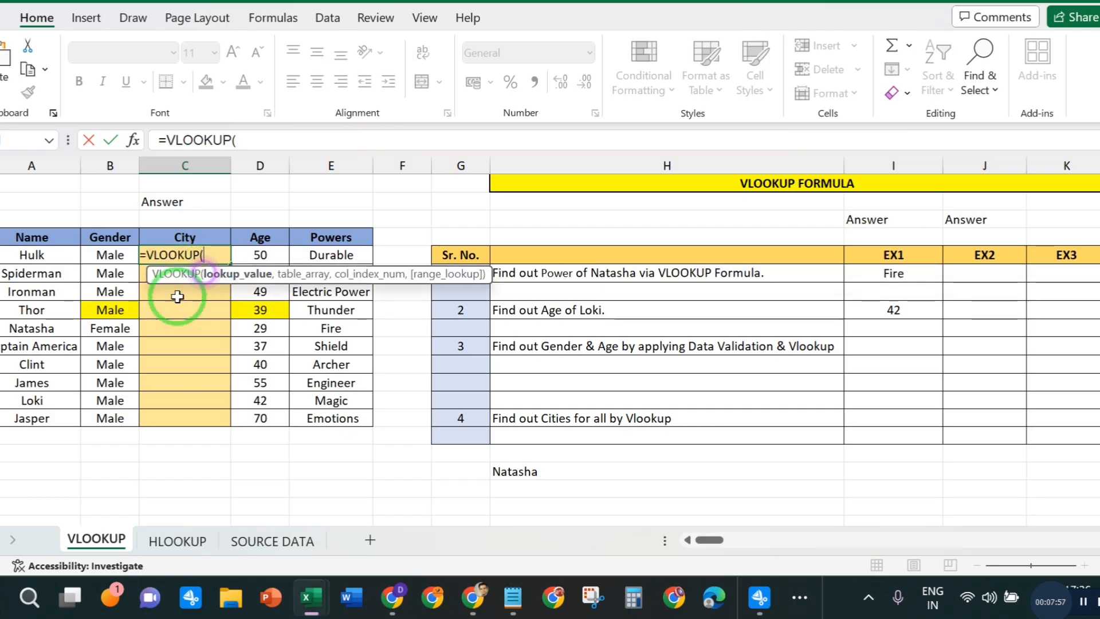
{"action": "left_click", "coordinate": [256, 140]}
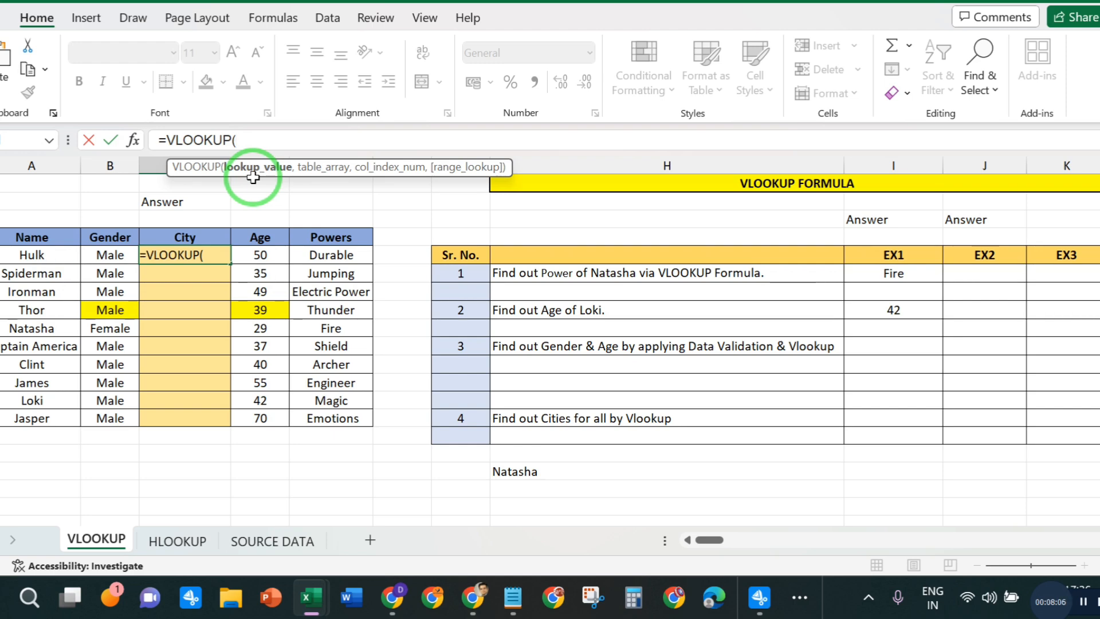
{"action": "left_click", "coordinate": [33, 256]}
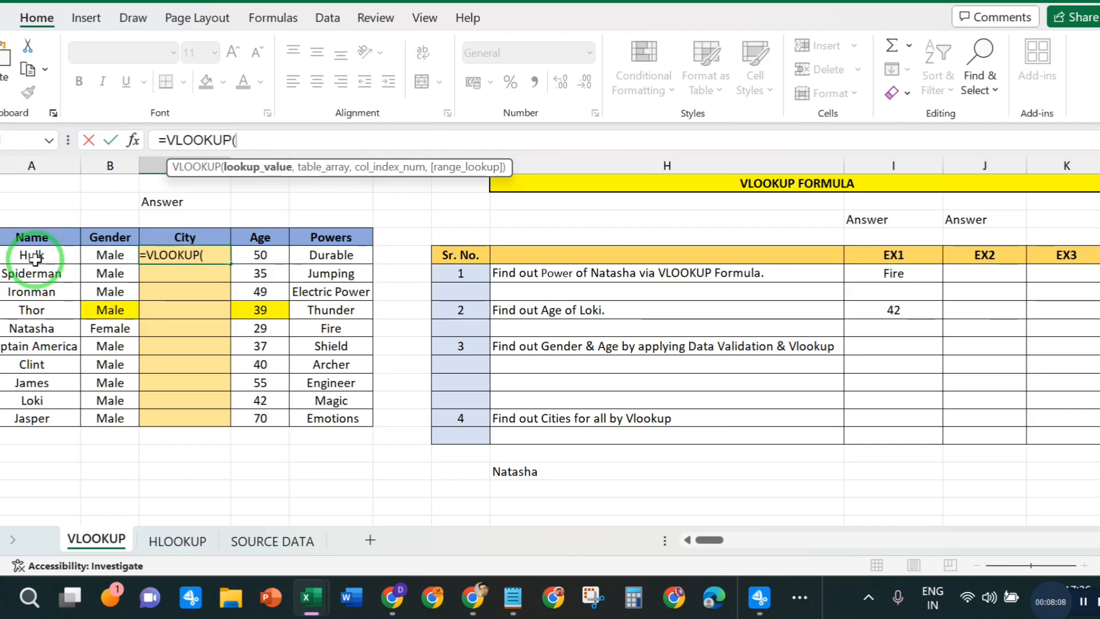
{"action": "left_click", "coordinate": [272, 142]}
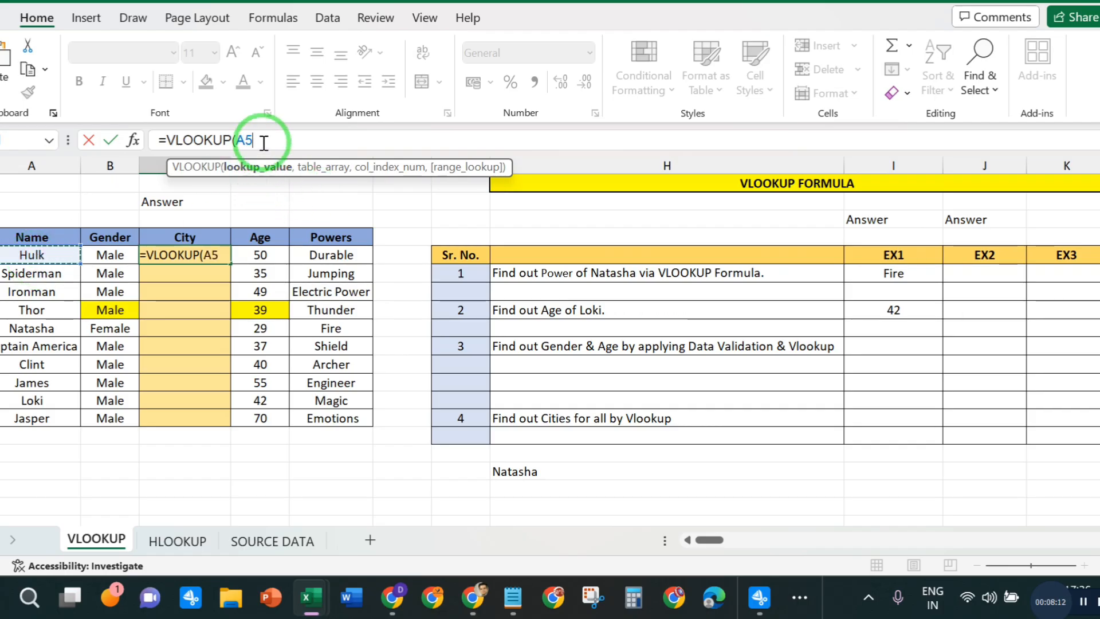
{"action": "type", "text": ","}
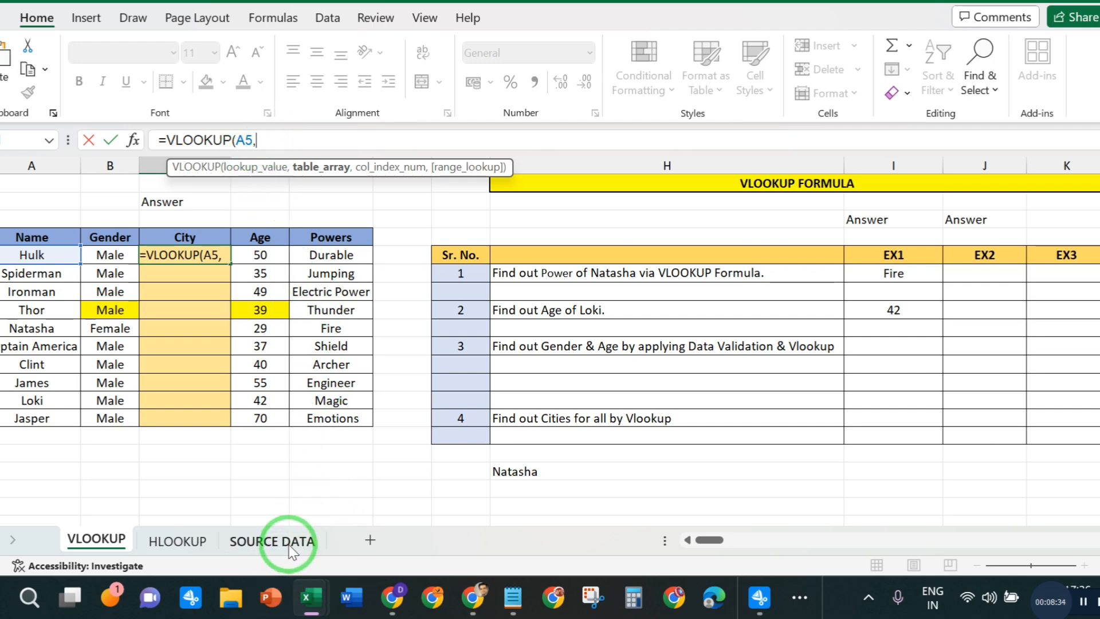
- Set the table array of Hulk's City formula to B2:F22 on the SOURCE DATA sheet
{"action": "left_click", "coordinate": [274, 541]}
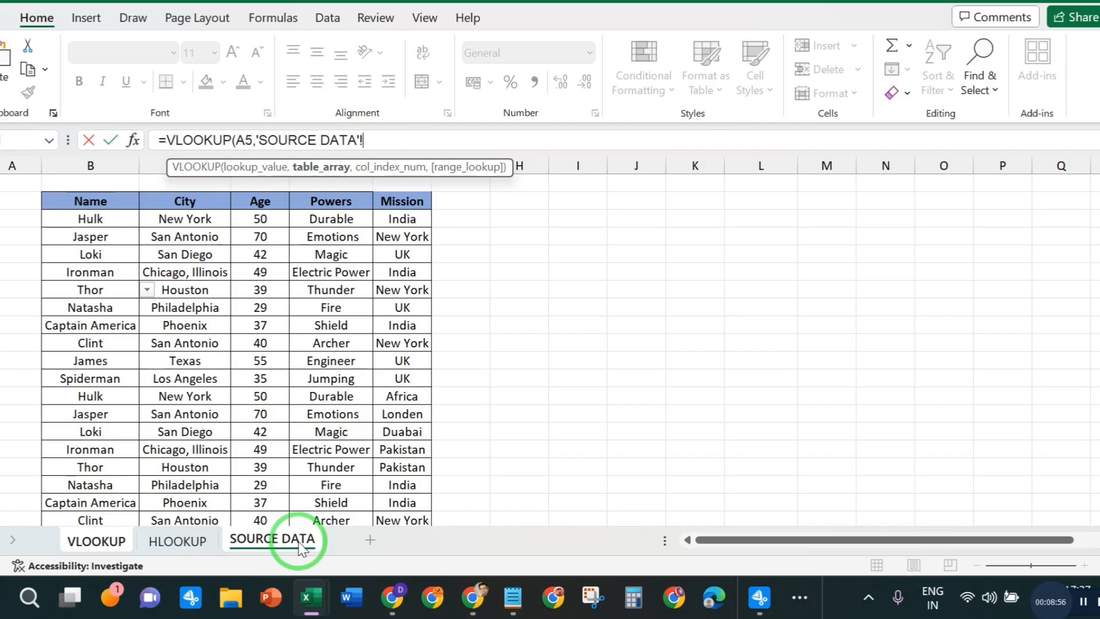
{"action": "left_click_drag", "start_coordinate": [81, 201], "coordinate": [419, 484]}
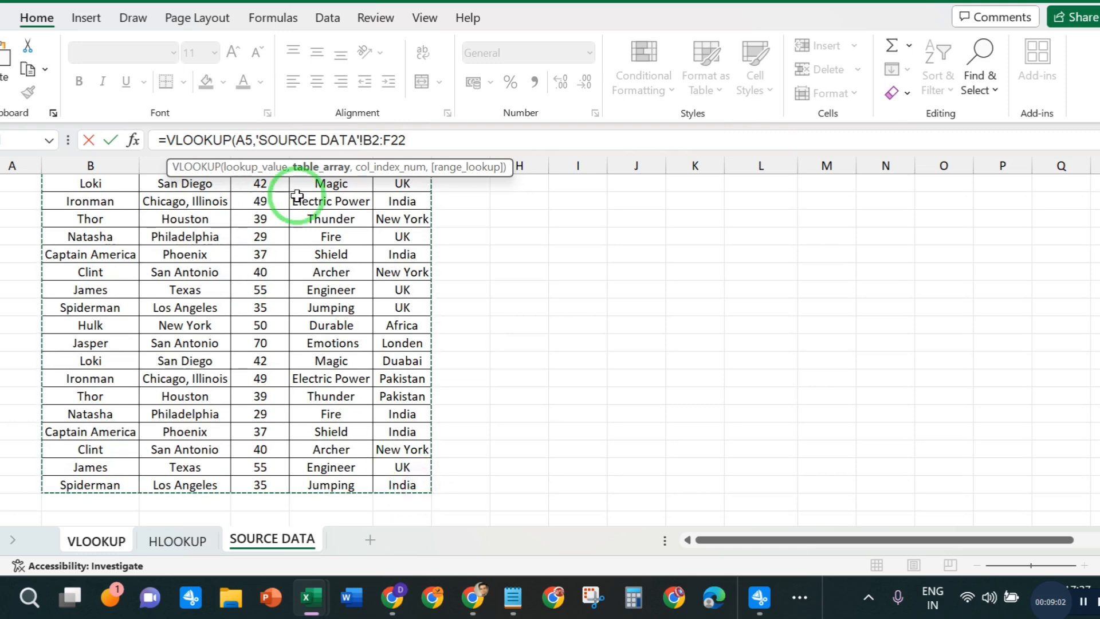
{"action": "left_click", "coordinate": [419, 137]}
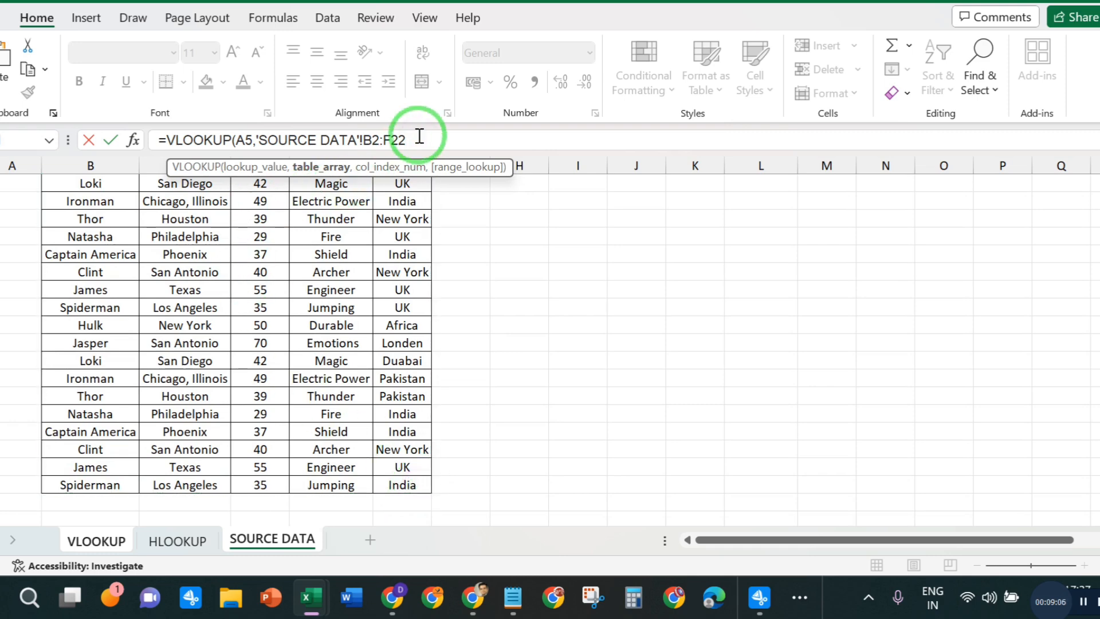
{"action": "type", "text": ","}
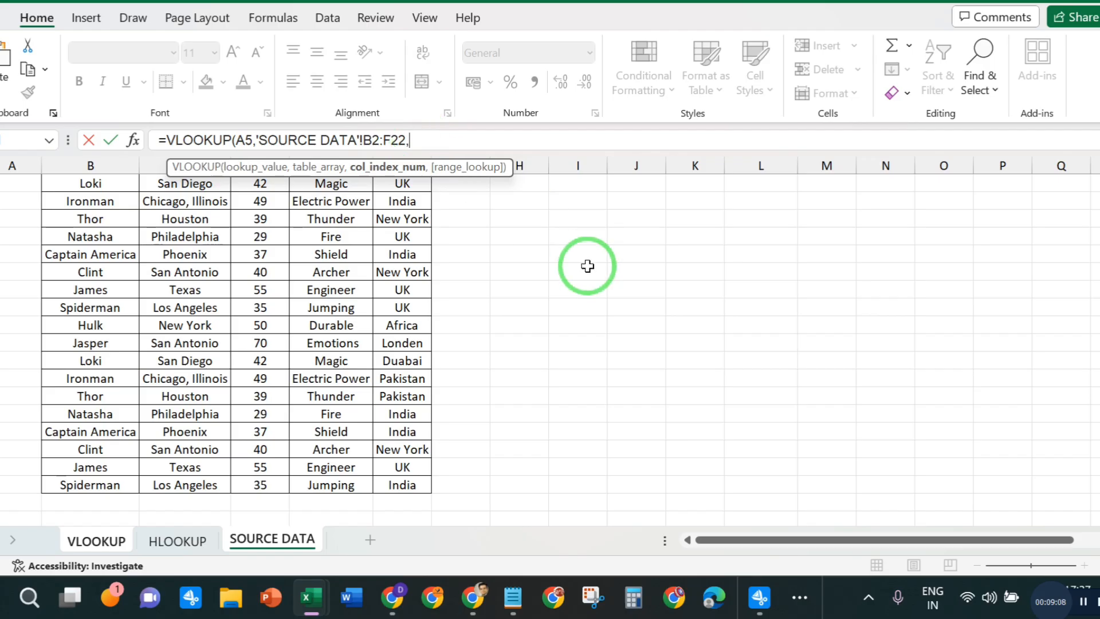
- Complete Hulk's City formula with column index 02 and exact match 0, and check the stored formula
{"action": "scroll", "coordinate": [588, 276], "scroll_direction": "up", "scroll_amount": 2}
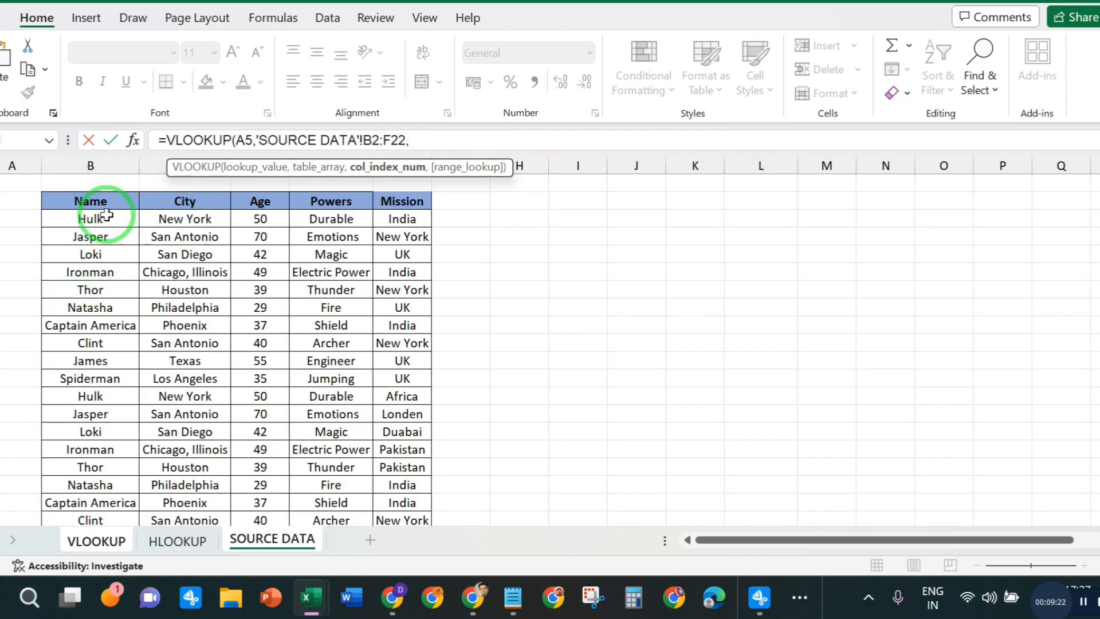
{"action": "left_click", "coordinate": [436, 138]}
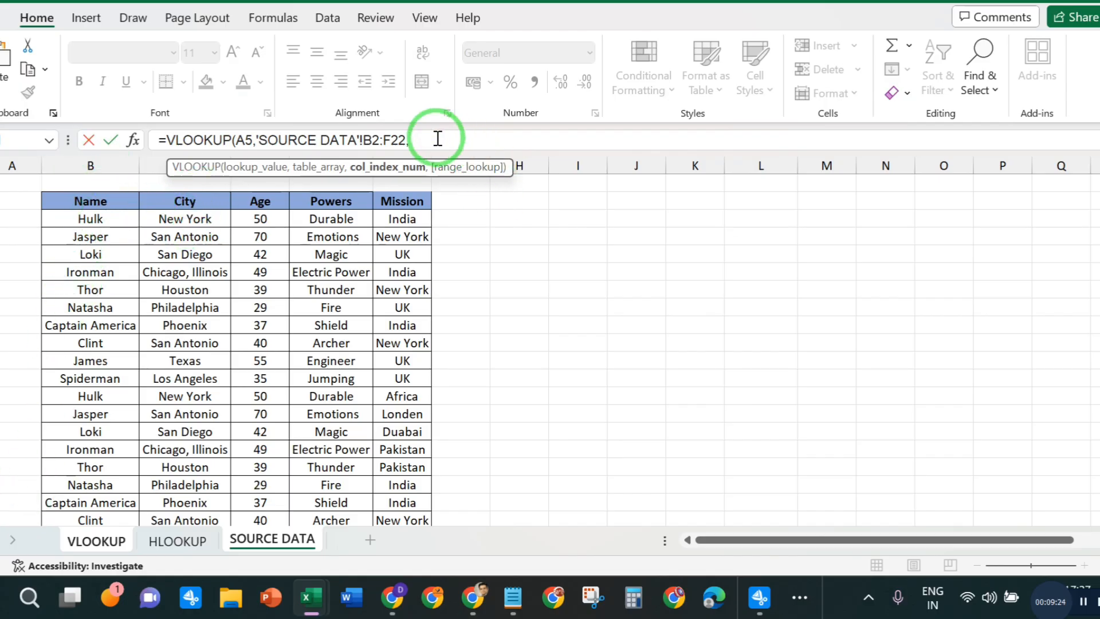
{"action": "type", "text": "02"}
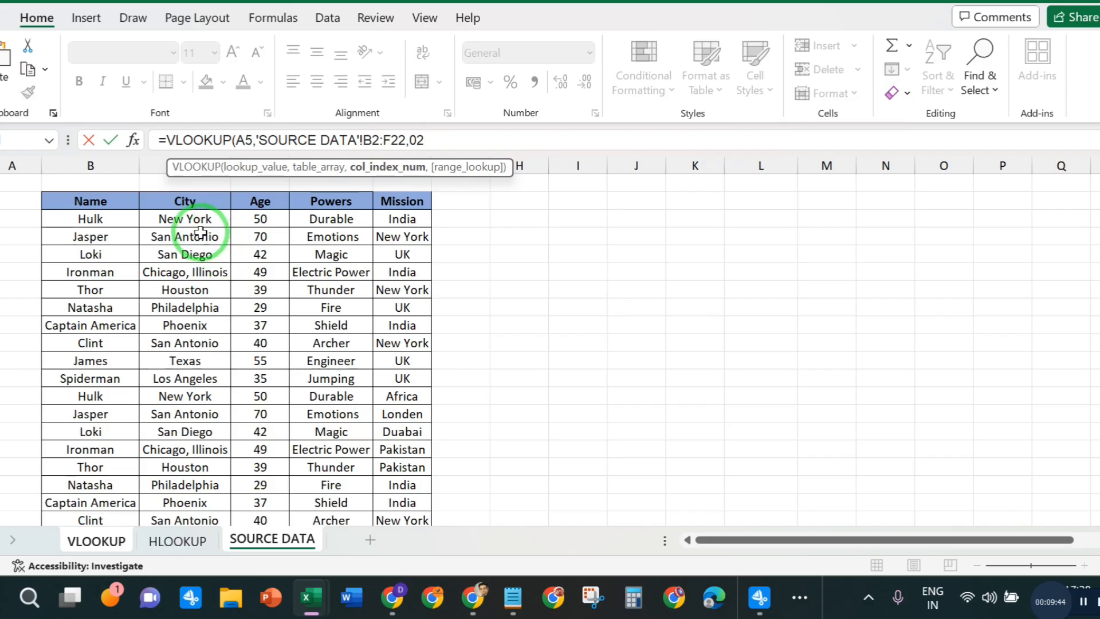
{"action": "type", "text": ",0"}
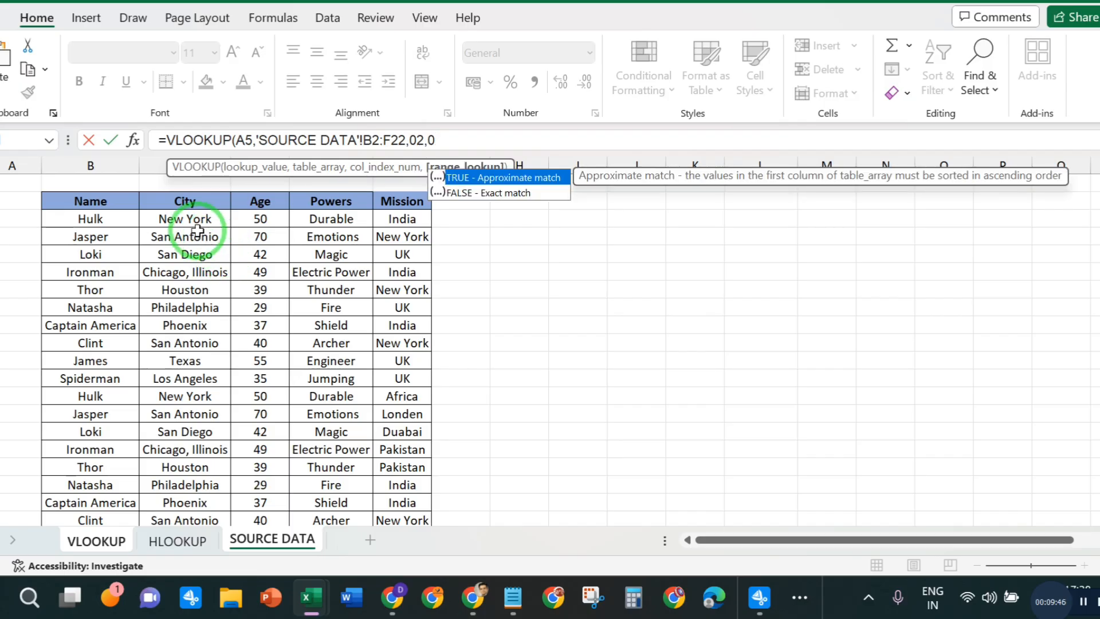
{"action": "type", "text": ")"}
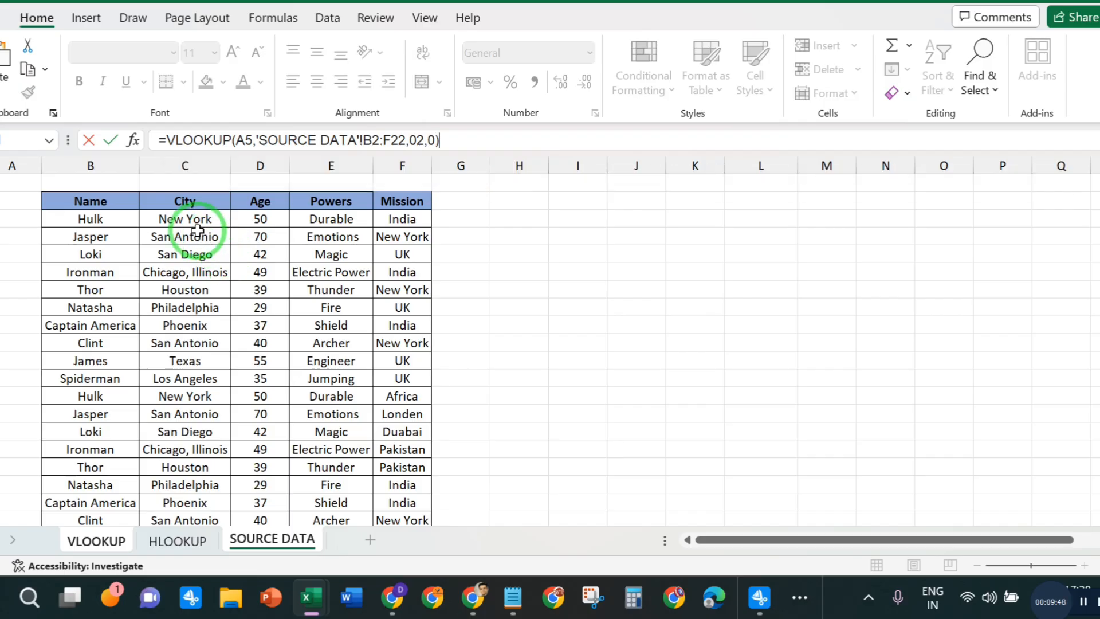
{"action": "key", "text": "Return"}
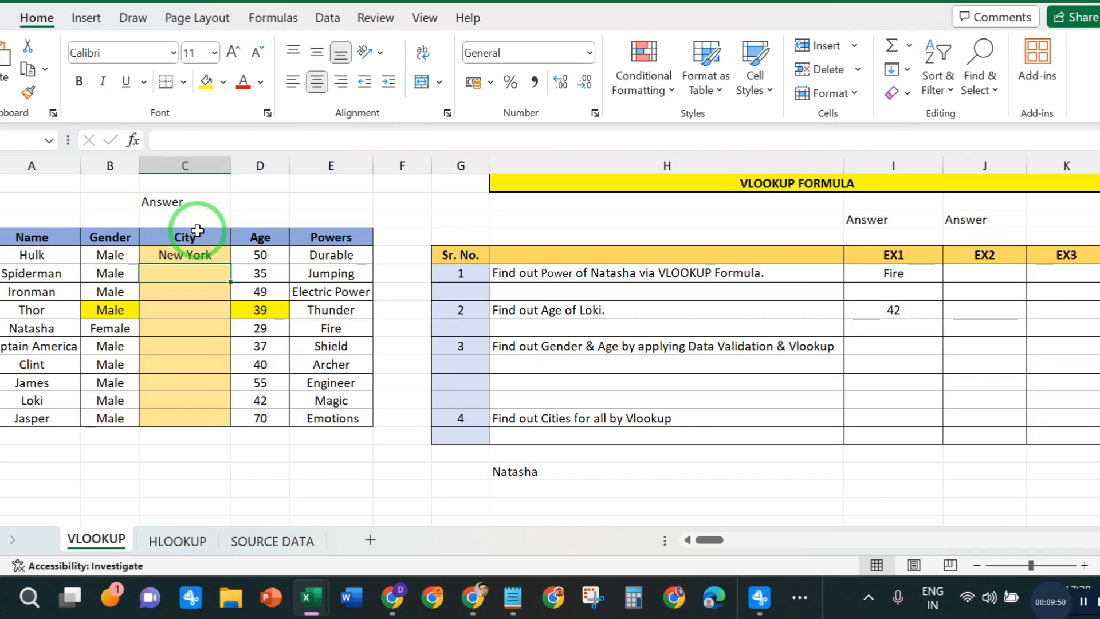
{"action": "left_click", "coordinate": [184, 255]}
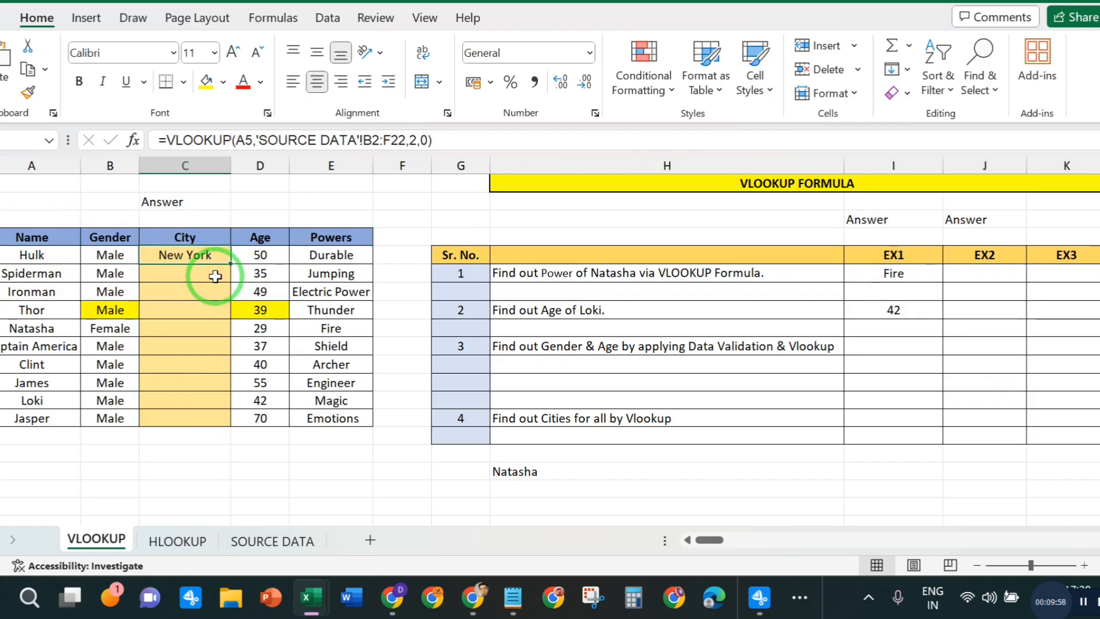
- Start a VLOOKUP formula in Spiderman's City cell, using his name cell A6 as the lookup value
{"action": "left_click", "coordinate": [197, 273]}
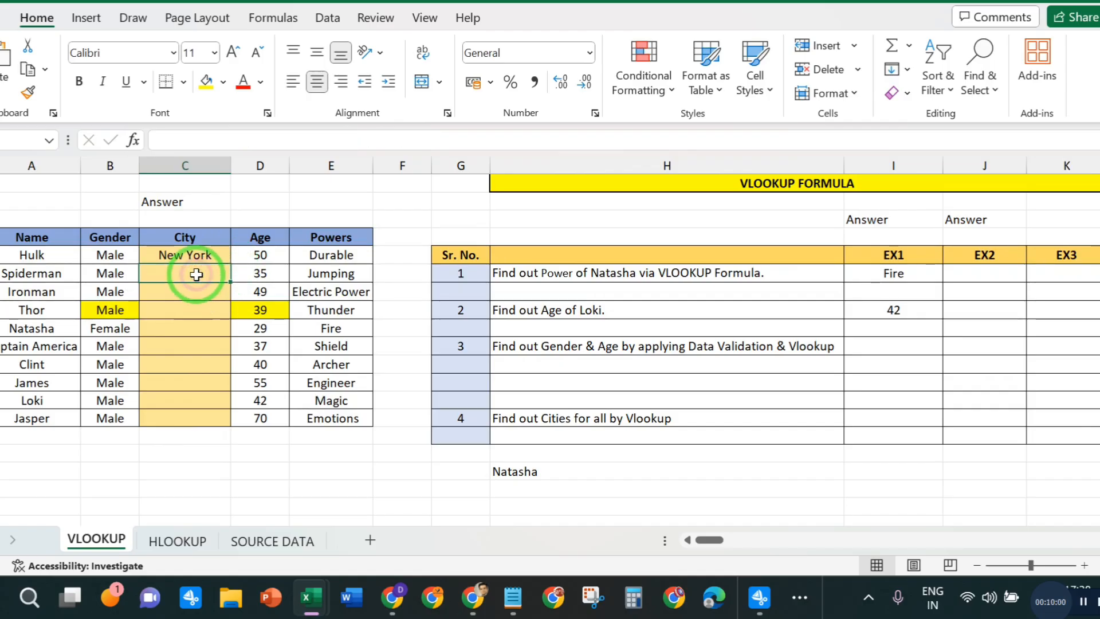
{"action": "type", "text": "=VLO"}
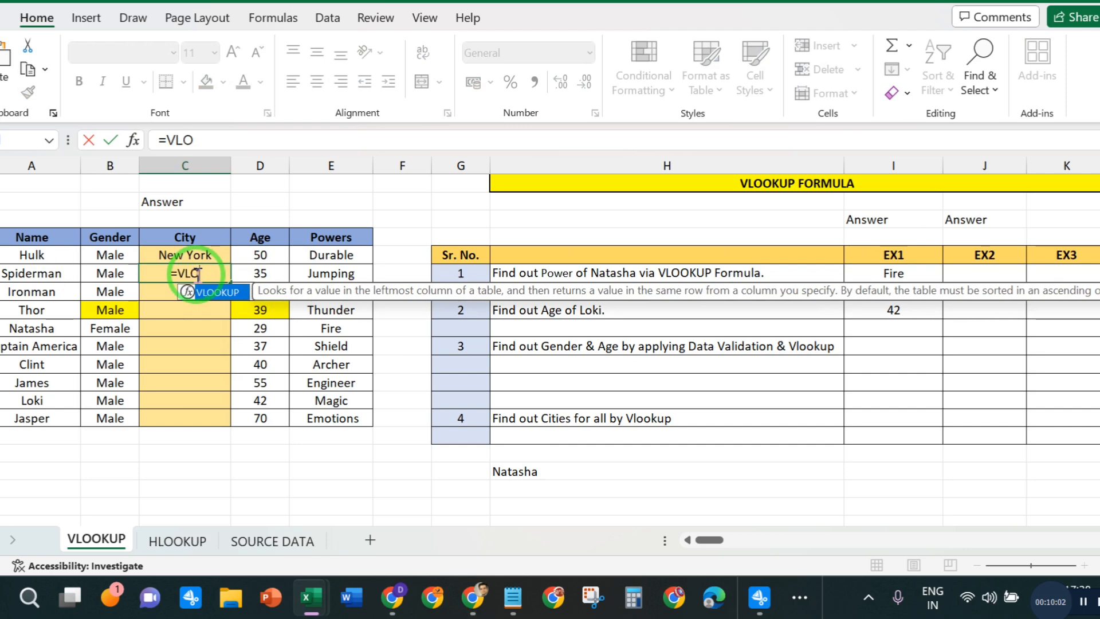
{"action": "double_click", "coordinate": [227, 297]}
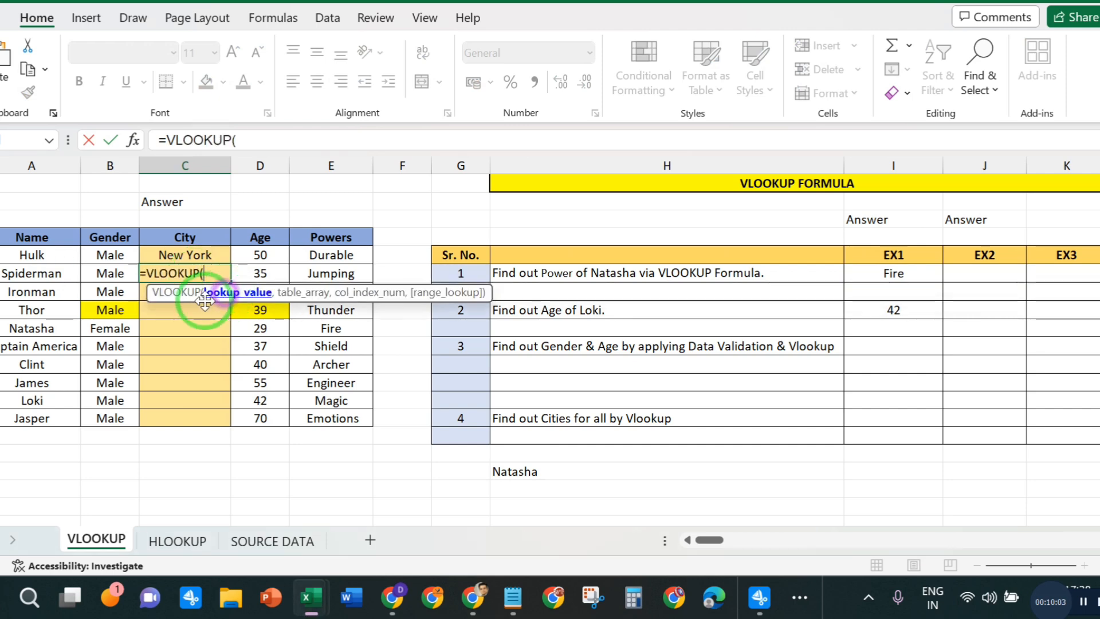
{"action": "left_click", "coordinate": [12, 275]}
{"action": "type", "text": ","}
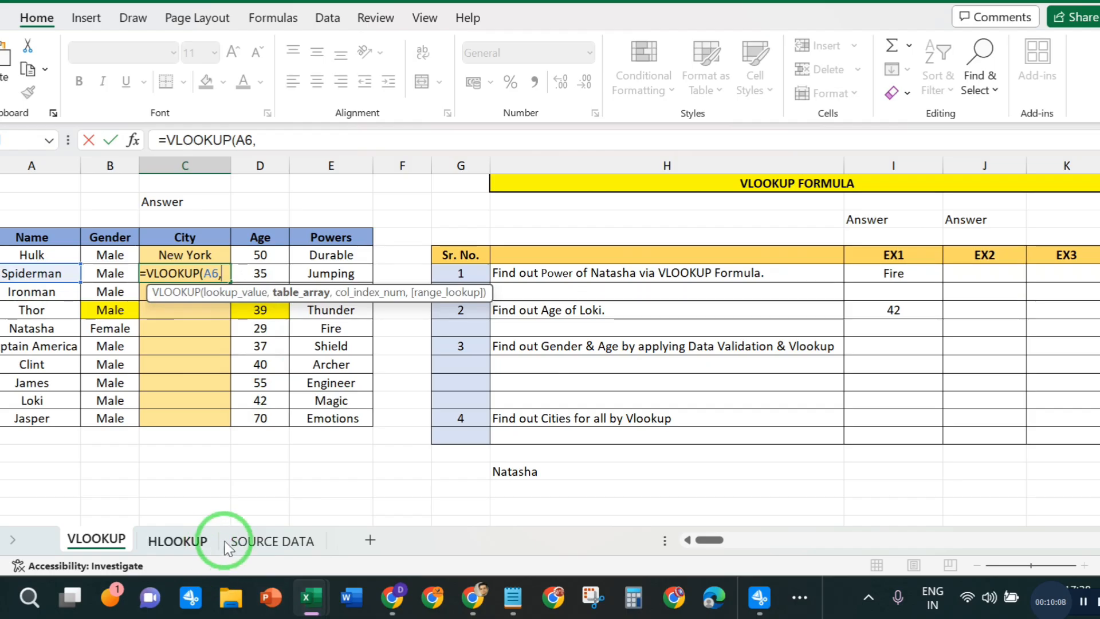
- Complete Spiderman's City formula with table array B2:F22 on the SOURCE DATA sheet, column index 02 and exact match 0
{"action": "left_click", "coordinate": [259, 540]}
{"action": "left_click_drag", "start_coordinate": [90, 200], "coordinate": [400, 444]}
{"action": "key", "text": "shift+Down"}
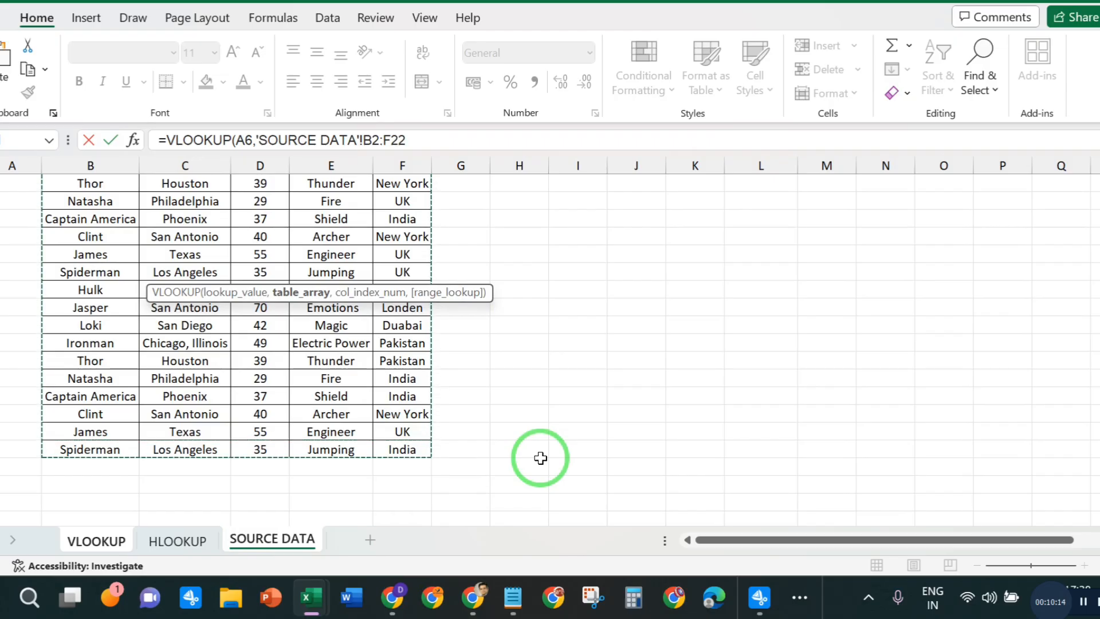
{"action": "type", "text": ","}
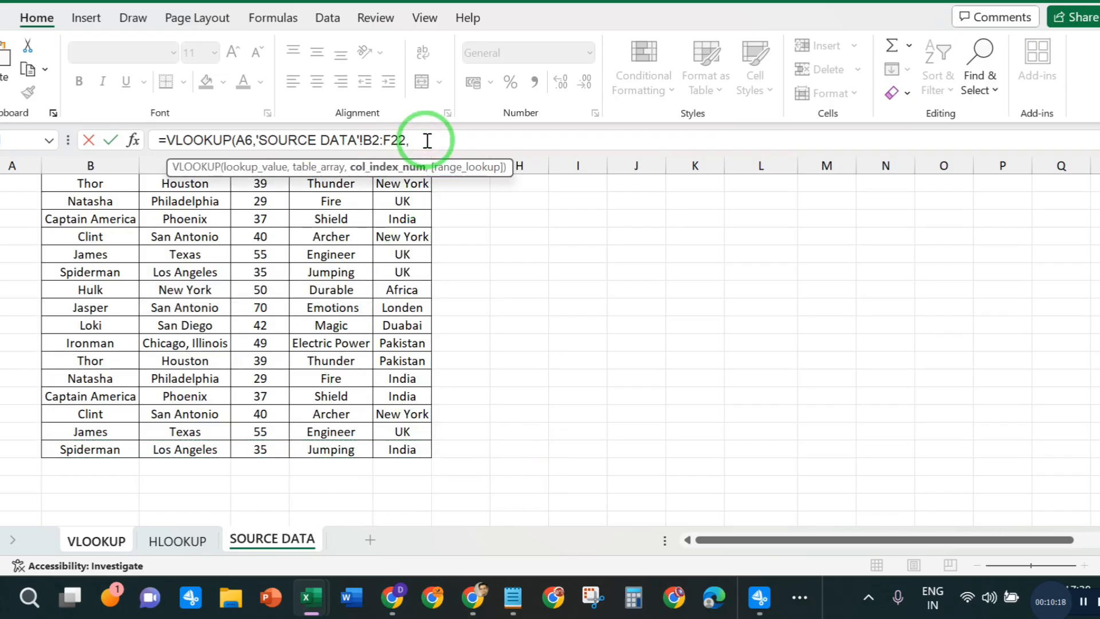
{"action": "type", "text": "02,0)"}
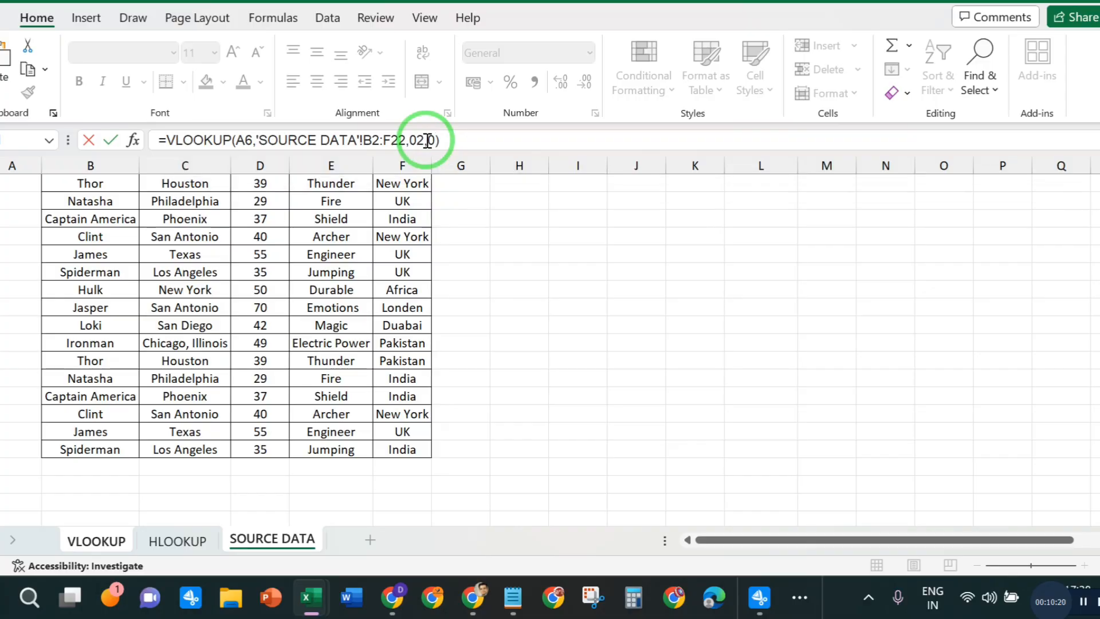
{"action": "key", "text": "Return"}
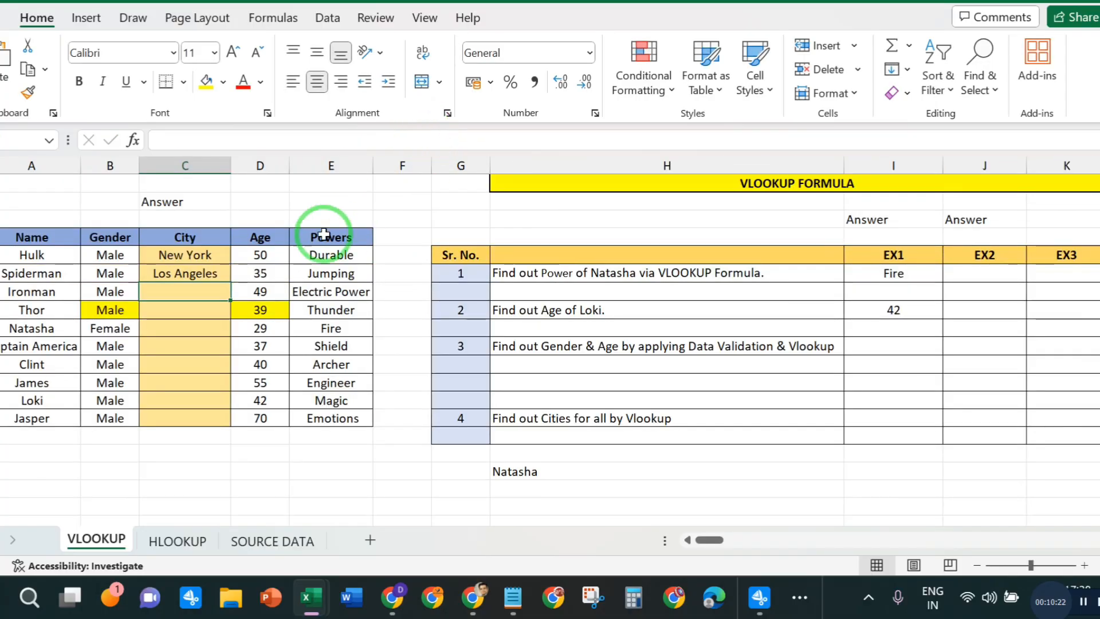
- Fill Spiderman's City formula down the column to Jasper's row
{"action": "left_click", "coordinate": [216, 266]}
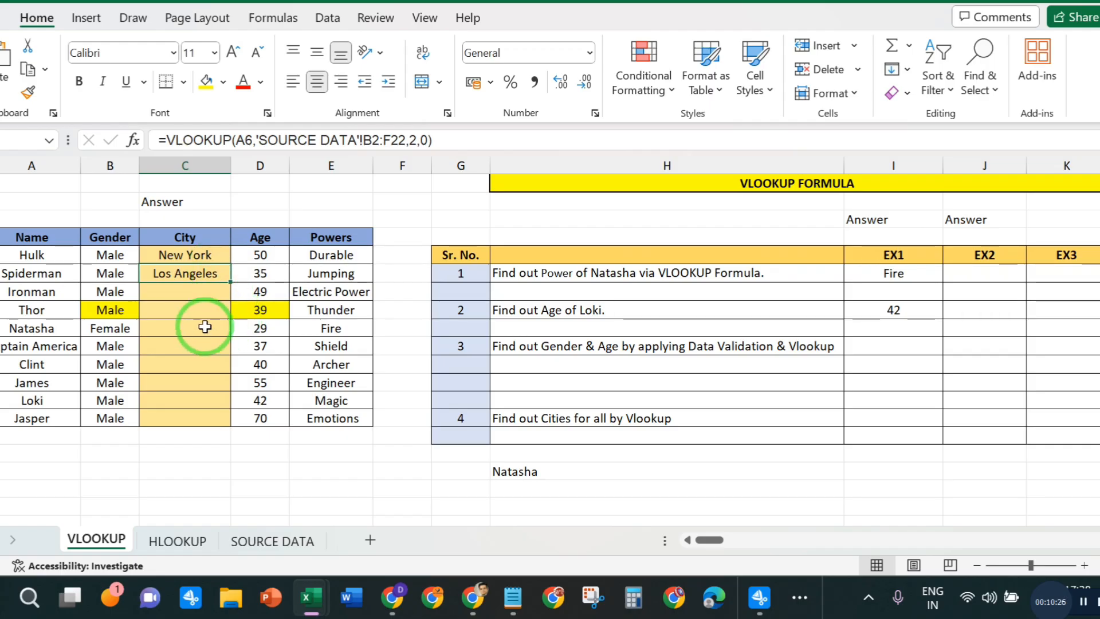
{"action": "double_click", "coordinate": [232, 282]}
{"action": "left_click", "coordinate": [465, 486]}
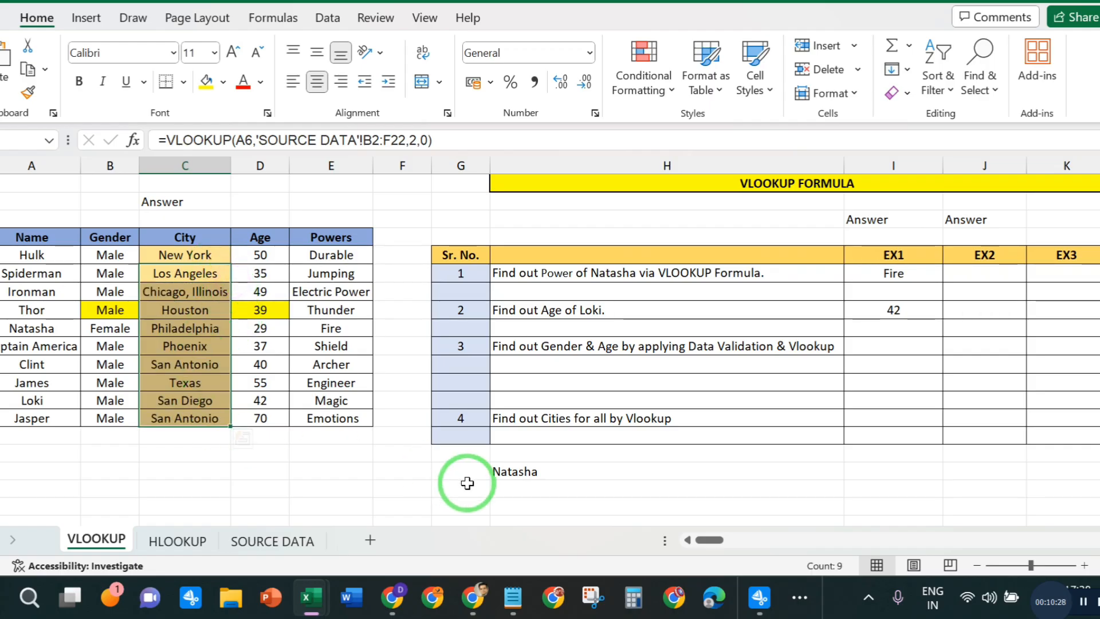
- Replace James's City formula with the text #NA, and clear the cell again
{"action": "left_click", "coordinate": [194, 383]}
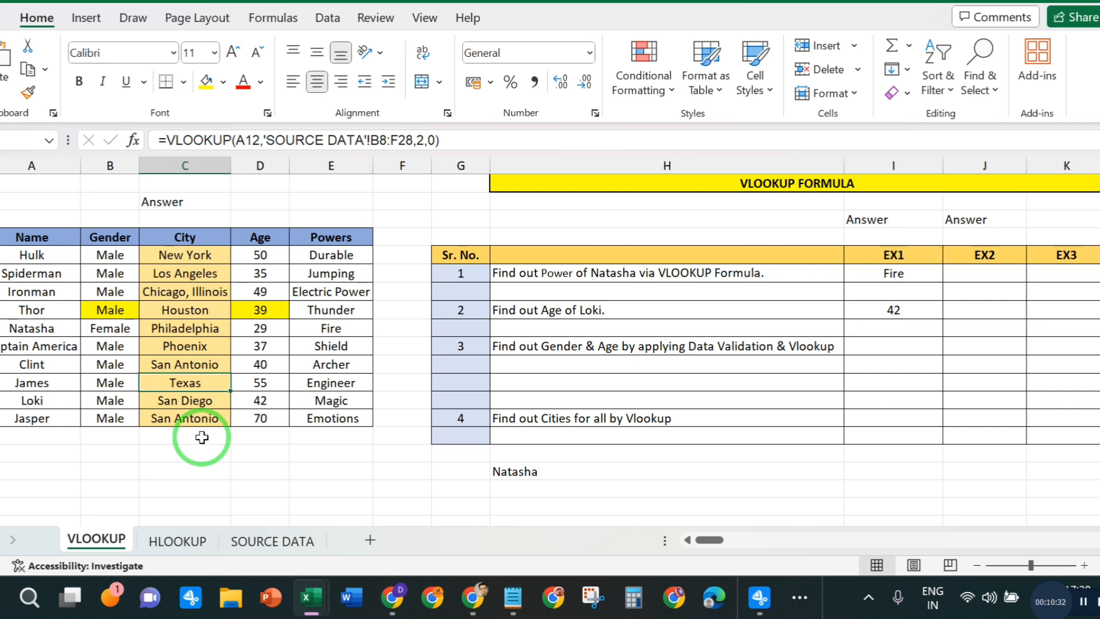
{"action": "key", "text": "BackSpace"}
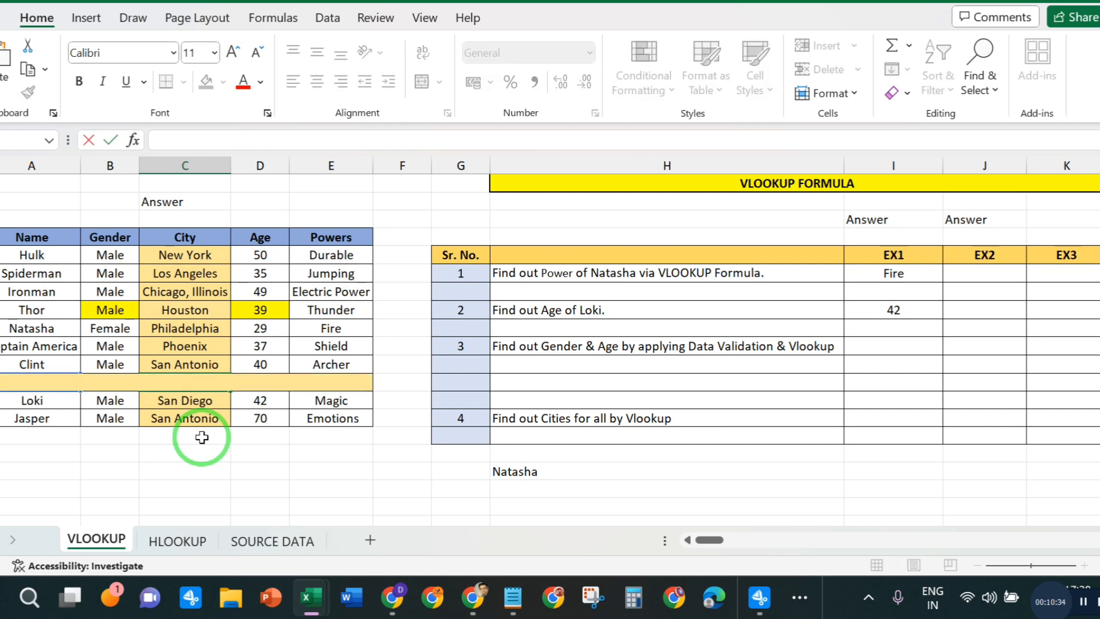
{"action": "type", "text": "#n"}
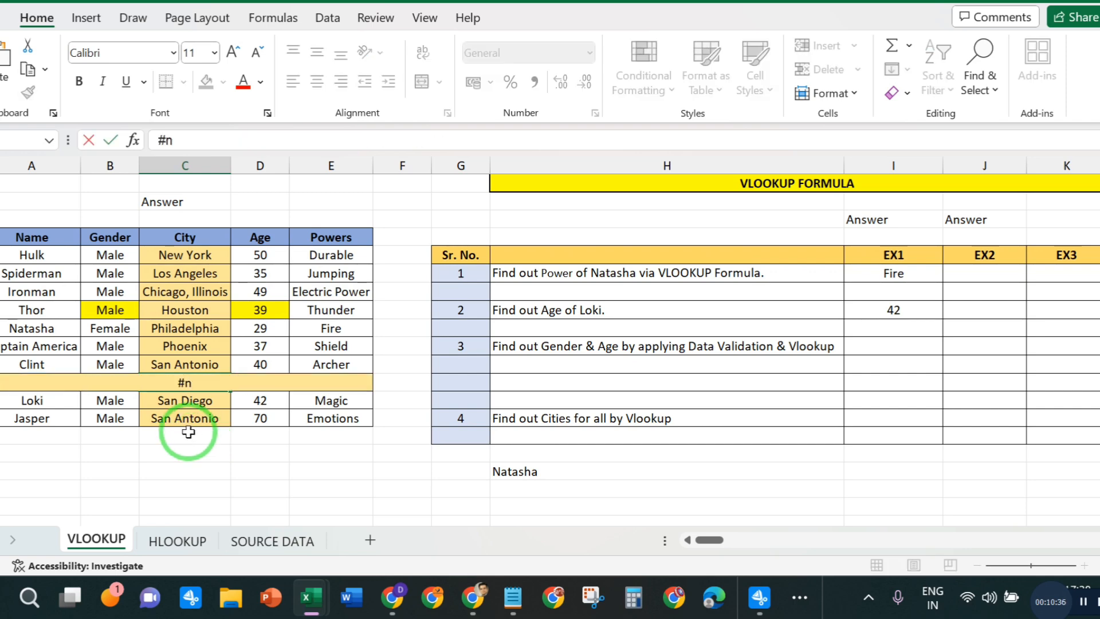
{"action": "key", "text": "BackSpace"}
{"action": "type", "text": "NA"}
{"action": "key", "text": "Return"}
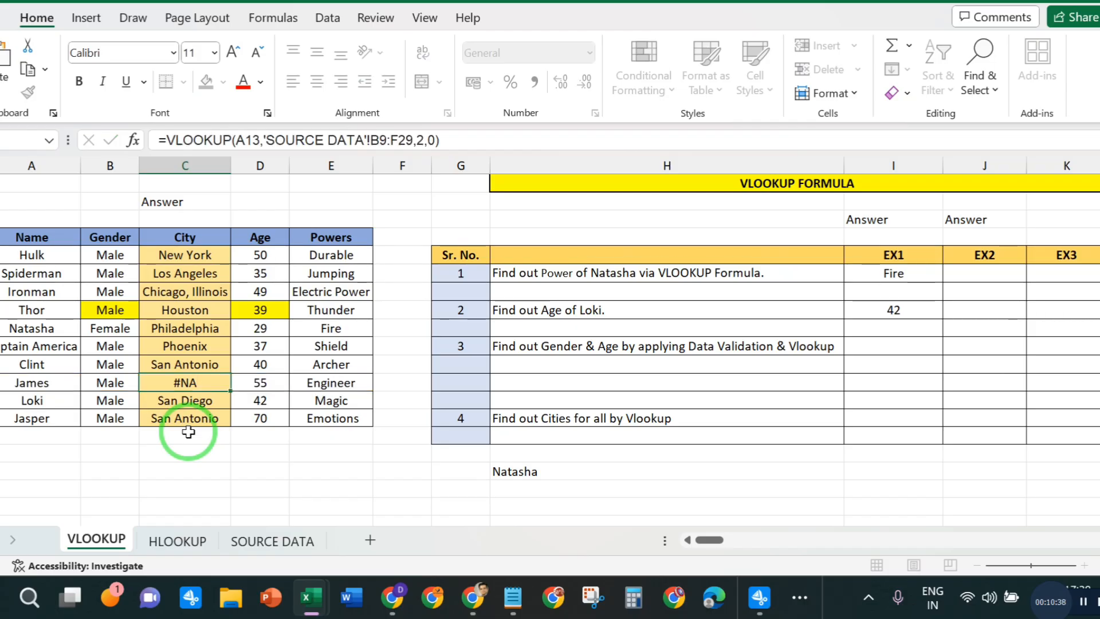
{"action": "left_click", "coordinate": [202, 380]}
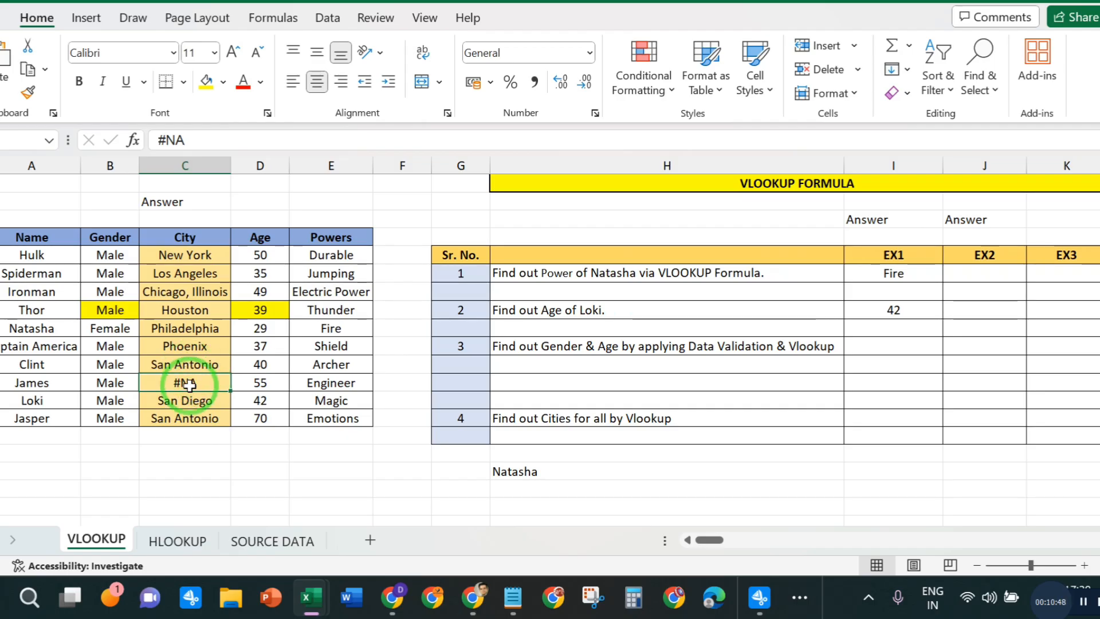
{"action": "key", "text": "Delete"}
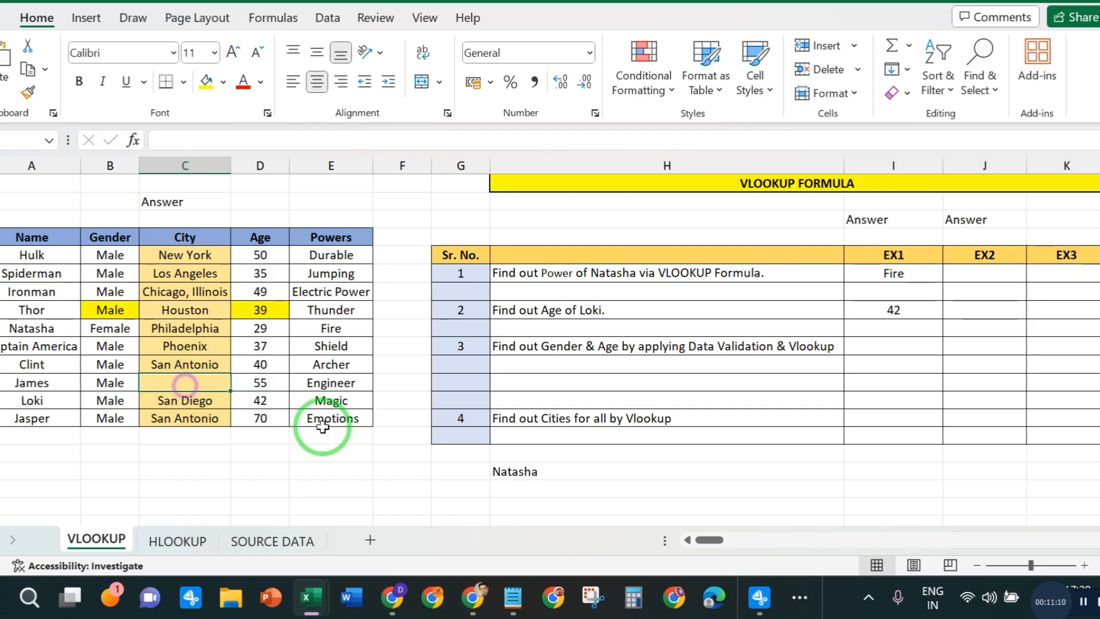
- Enter the text #NA in James's blank City cell
{"action": "left_click", "coordinate": [254, 471]}
{"action": "left_click", "coordinate": [189, 382]}
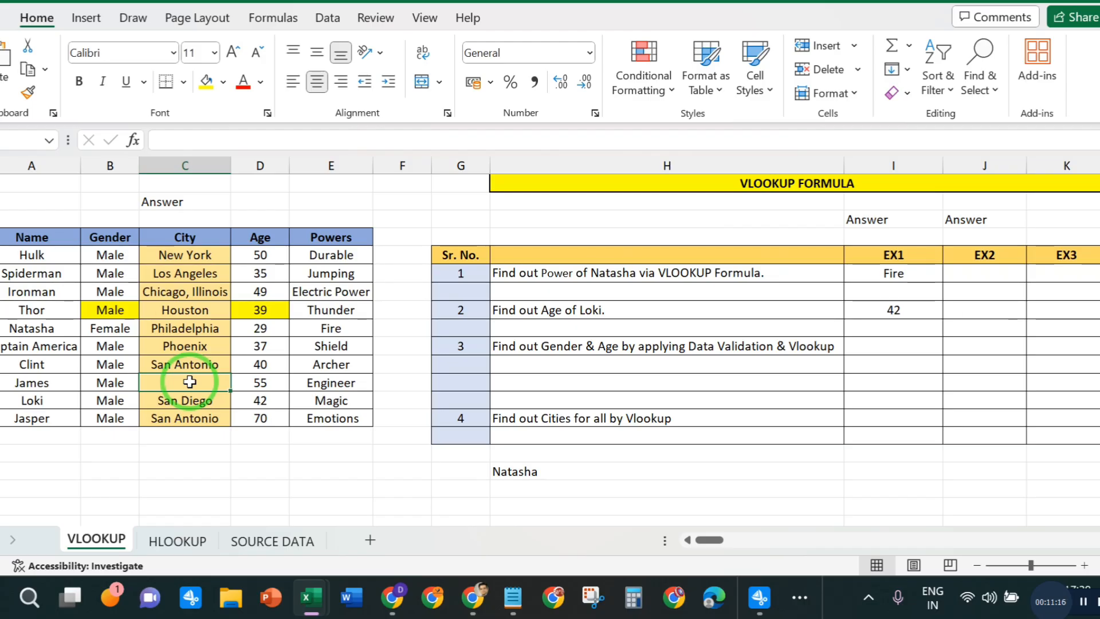
{"action": "type", "text": "3"}
{"action": "key", "text": "BackSpace"}
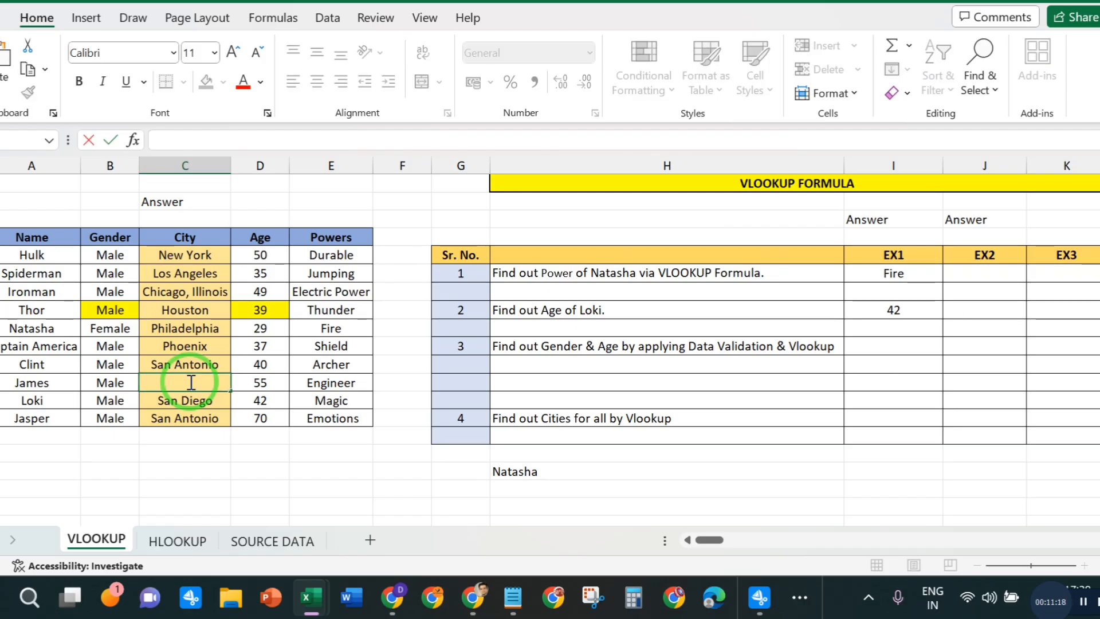
{"action": "type", "text": "#NA"}
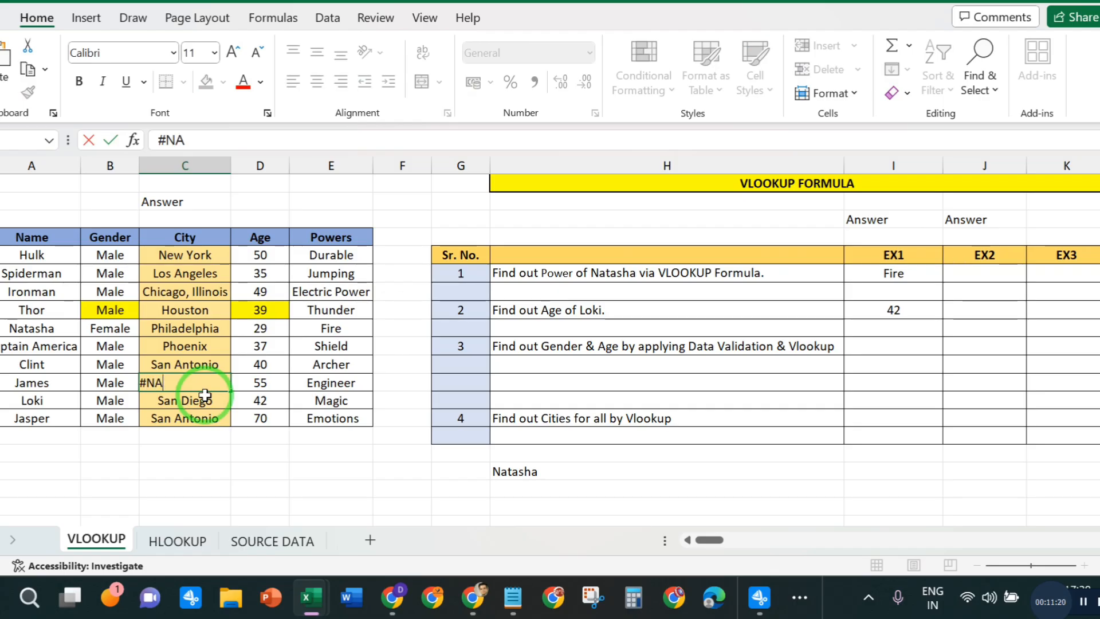
{"action": "key", "text": "Return"}
{"action": "key", "text": "Up"}
{"action": "key", "text": "shift+Down"}
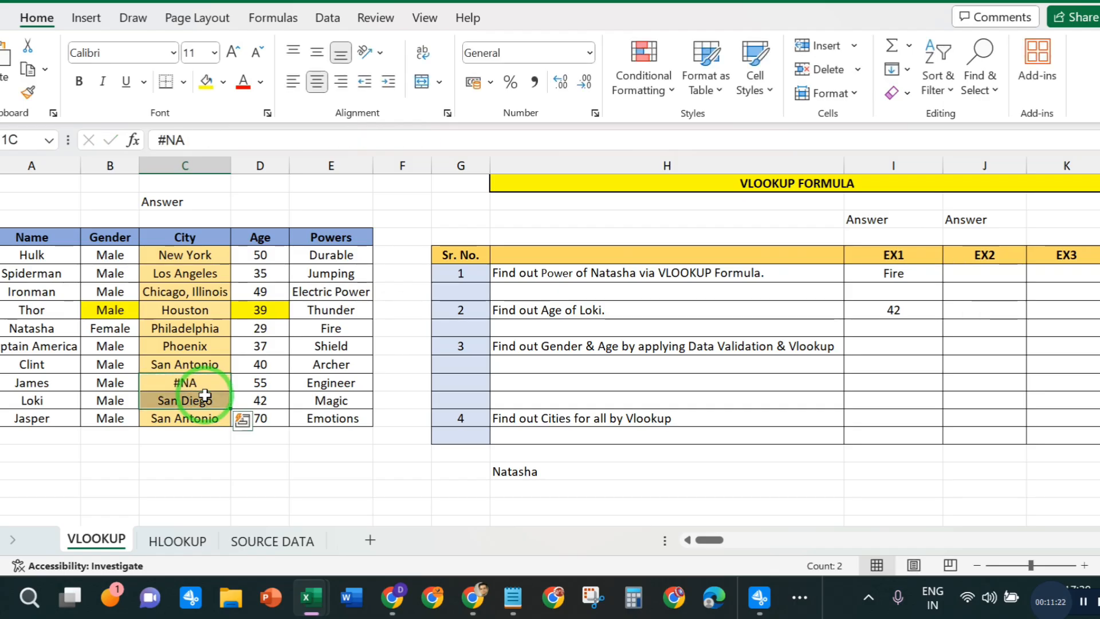
{"action": "key", "text": "ctrl+q"}
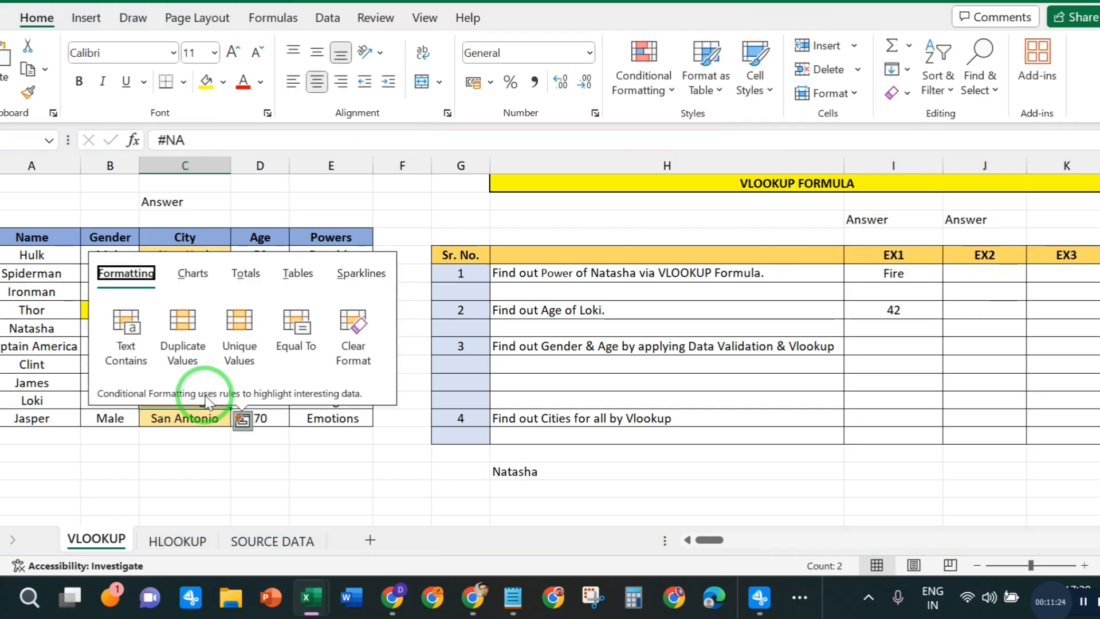
{"action": "left_click", "coordinate": [202, 450]}
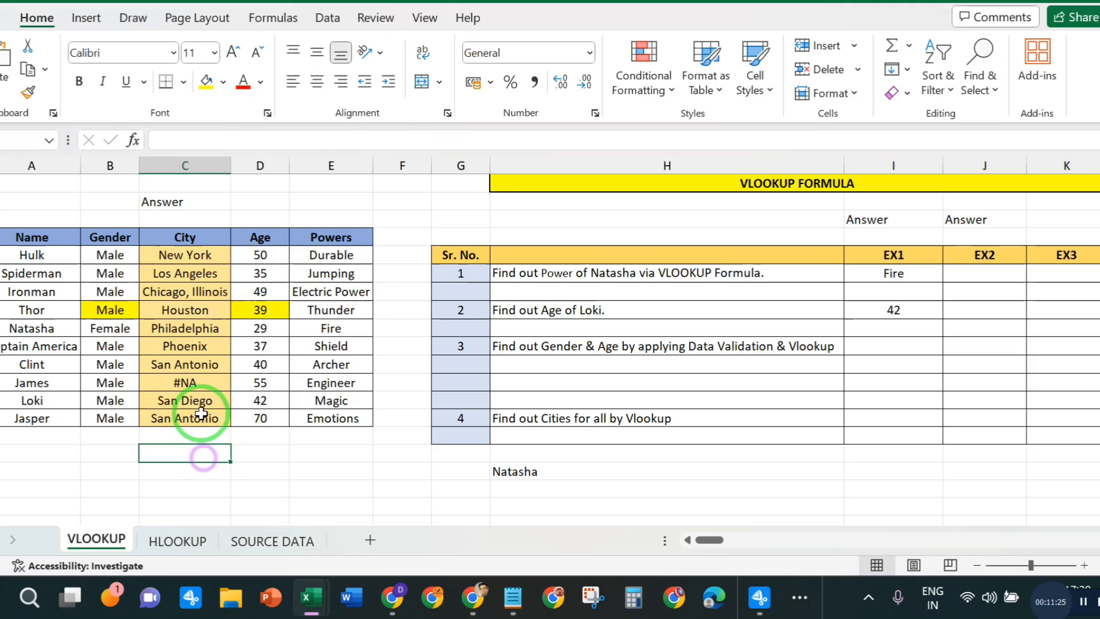
- Fill James's #NA entry down into the City cells of Loki and Jasper
{"action": "left_click", "coordinate": [198, 379]}
{"action": "key", "text": "shift+Down"}
{"action": "key", "text": "shift+Down"}
{"action": "key", "text": "ctrl+d"}
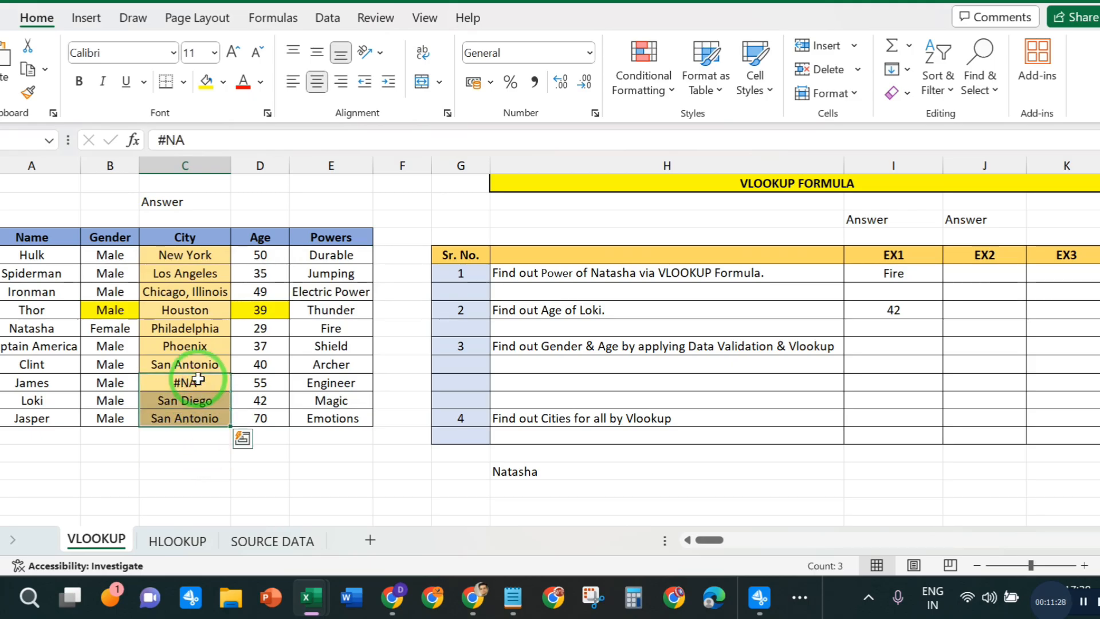
{"action": "left_click", "coordinate": [260, 452]}
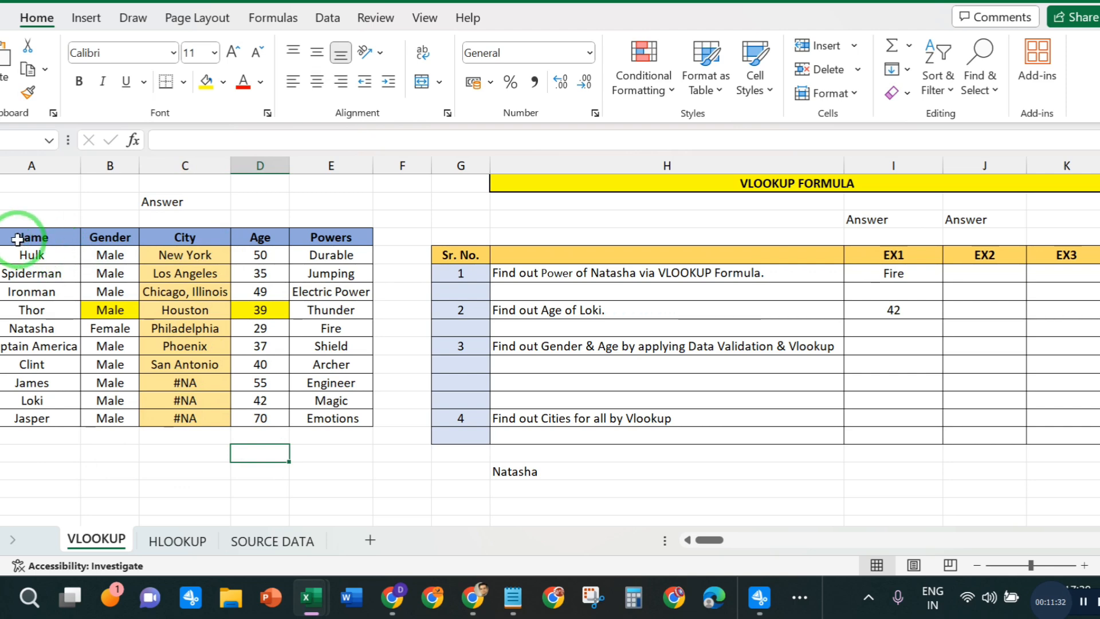
- Turn on filtering for the character table's header row, from Name to Powers
{"action": "left_click_drag", "start_coordinate": [19, 237], "coordinate": [330, 238]}
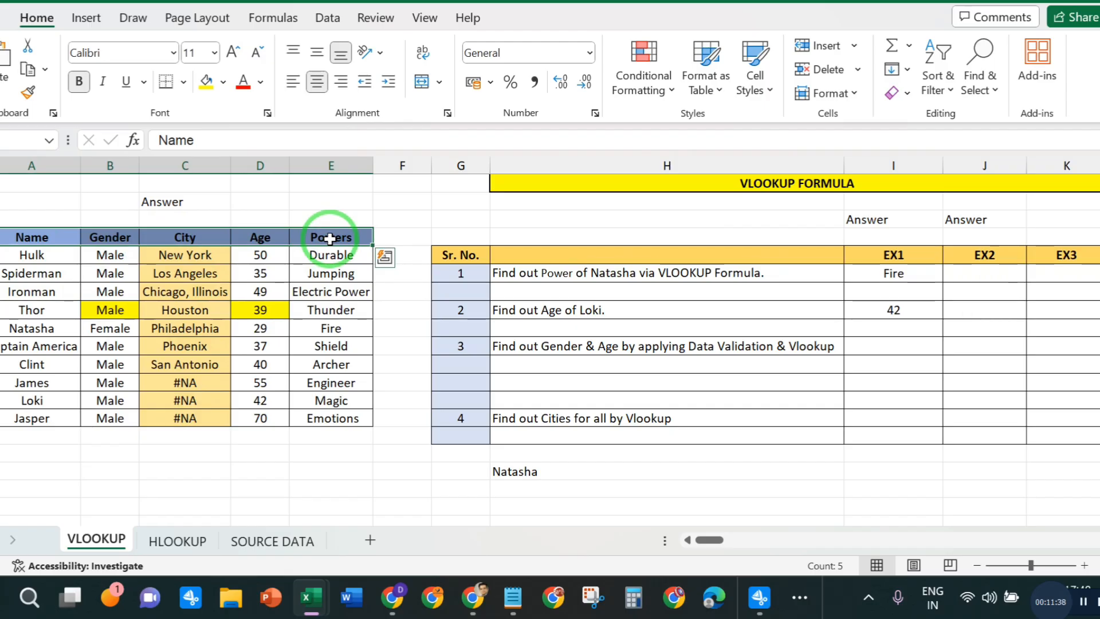
{"action": "key", "text": "ctrl+shift+l"}
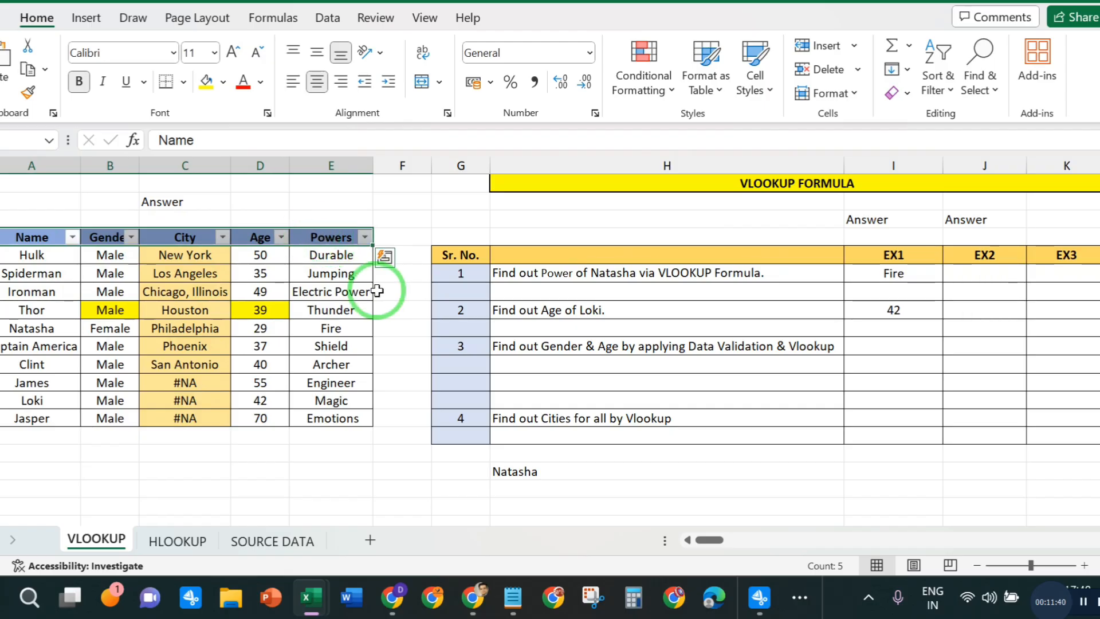
{"action": "left_click", "coordinate": [400, 381]}
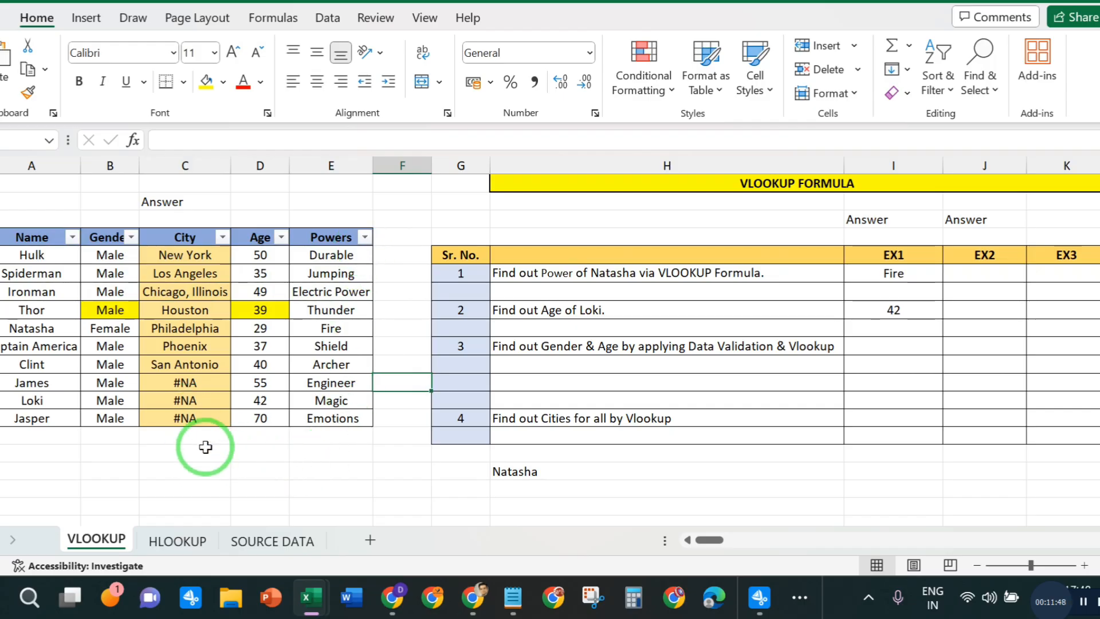
- Filter the City column to show only the #NA entries
{"action": "left_click", "coordinate": [223, 237]}
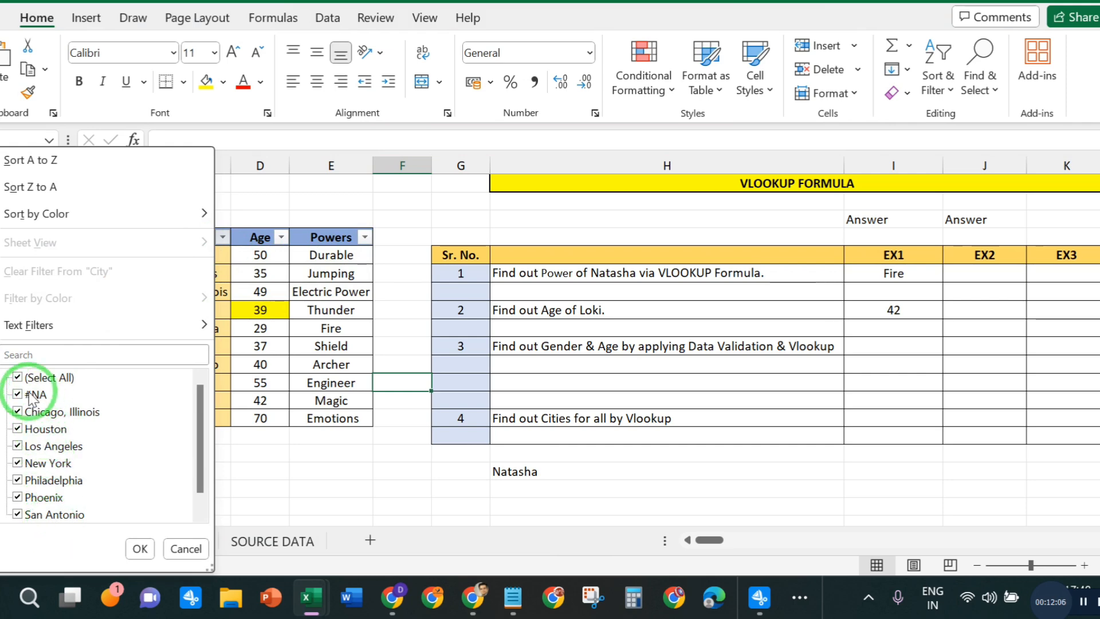
{"action": "left_click", "coordinate": [18, 377]}
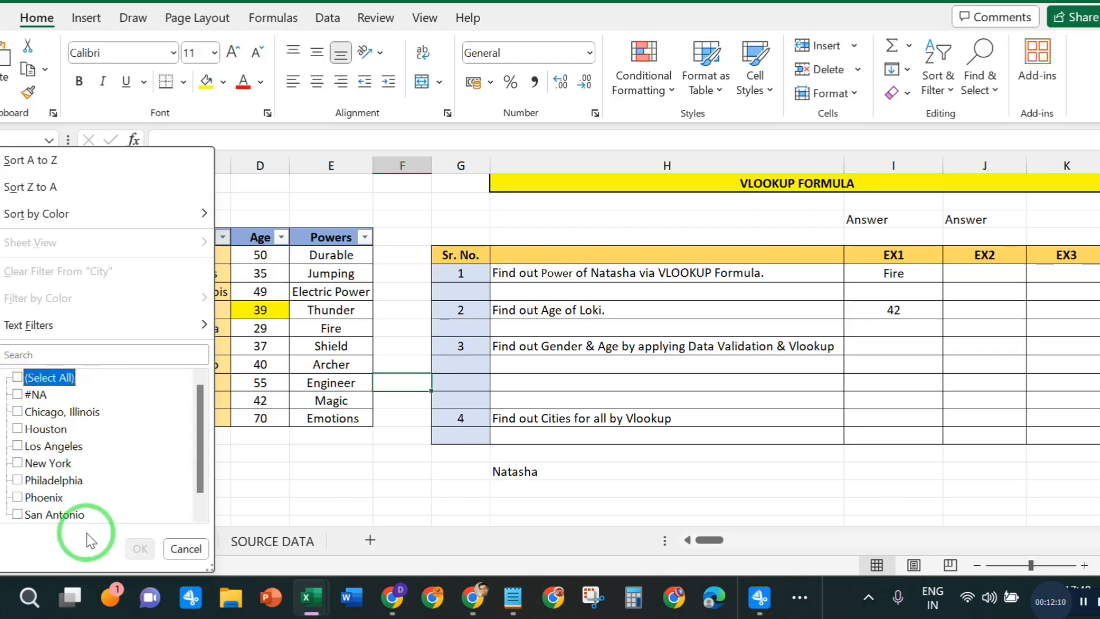
{"action": "left_click", "coordinate": [18, 394]}
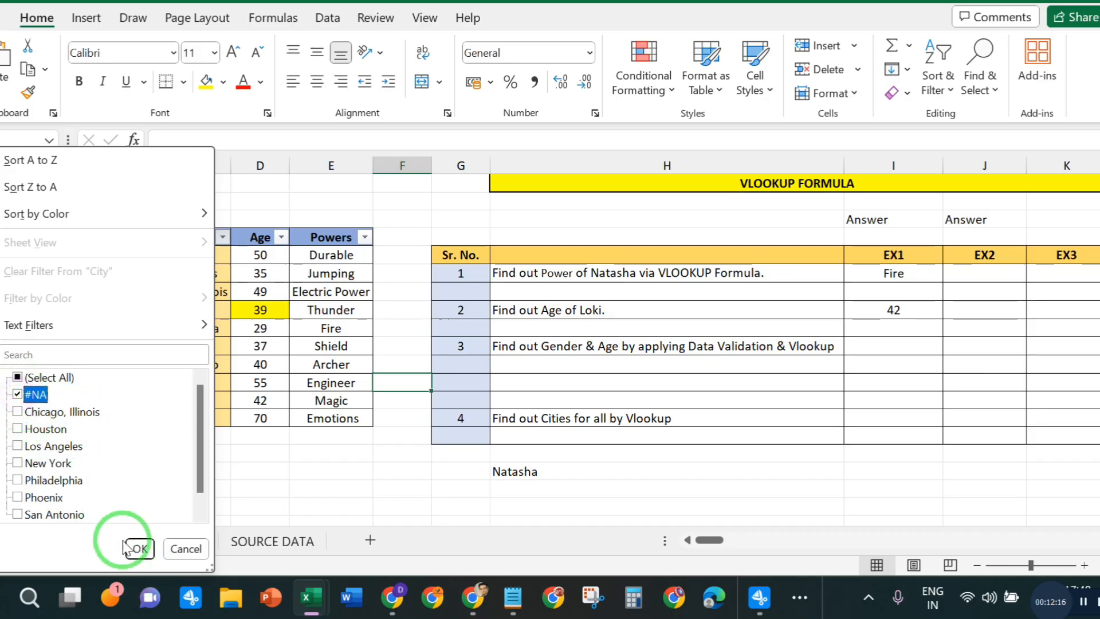
{"action": "left_click", "coordinate": [137, 549]}
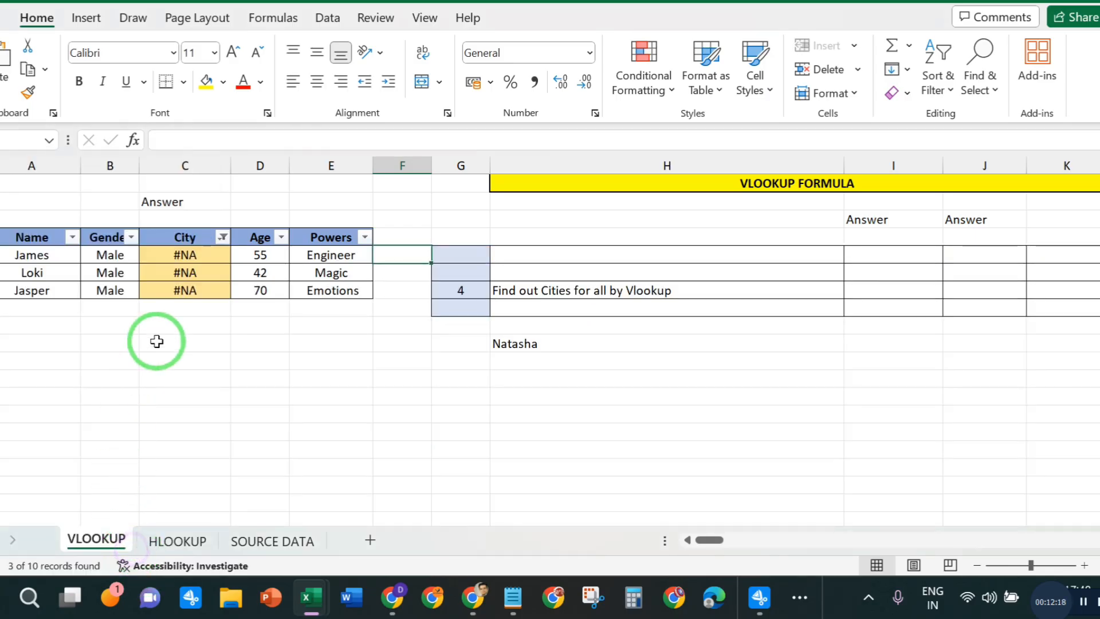
{"action": "left_click", "coordinate": [273, 440]}
- Replace James's #NA City entry with a new VLOOKUP formula that uses his name in A12 as the lookup value
{"action": "left_click", "coordinate": [211, 256]}
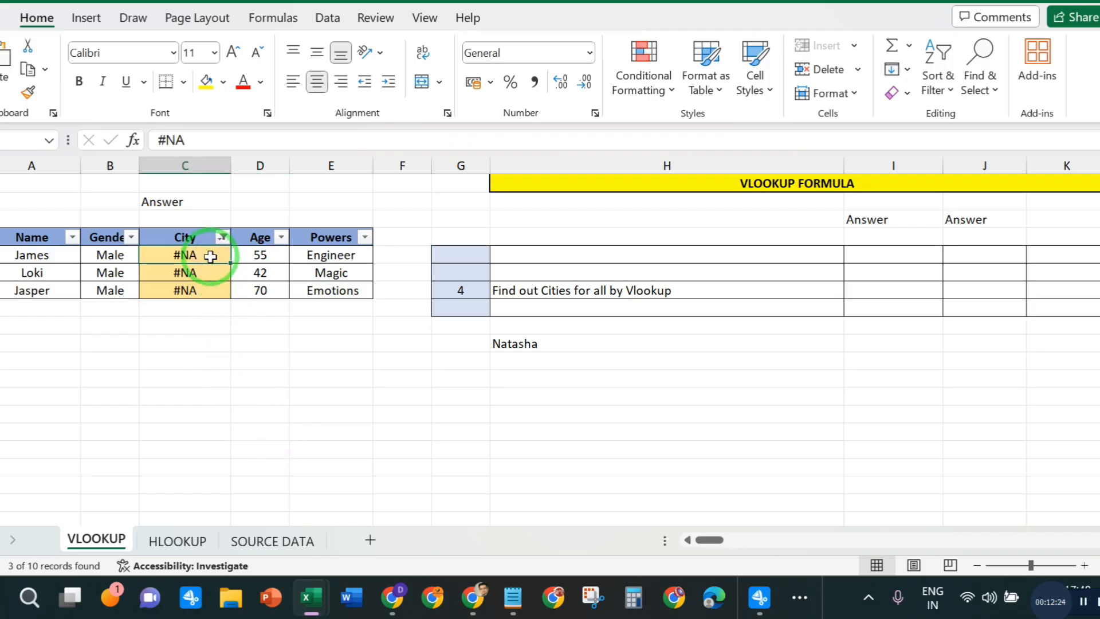
{"action": "key", "text": "Delete"}
{"action": "type", "text": "="}
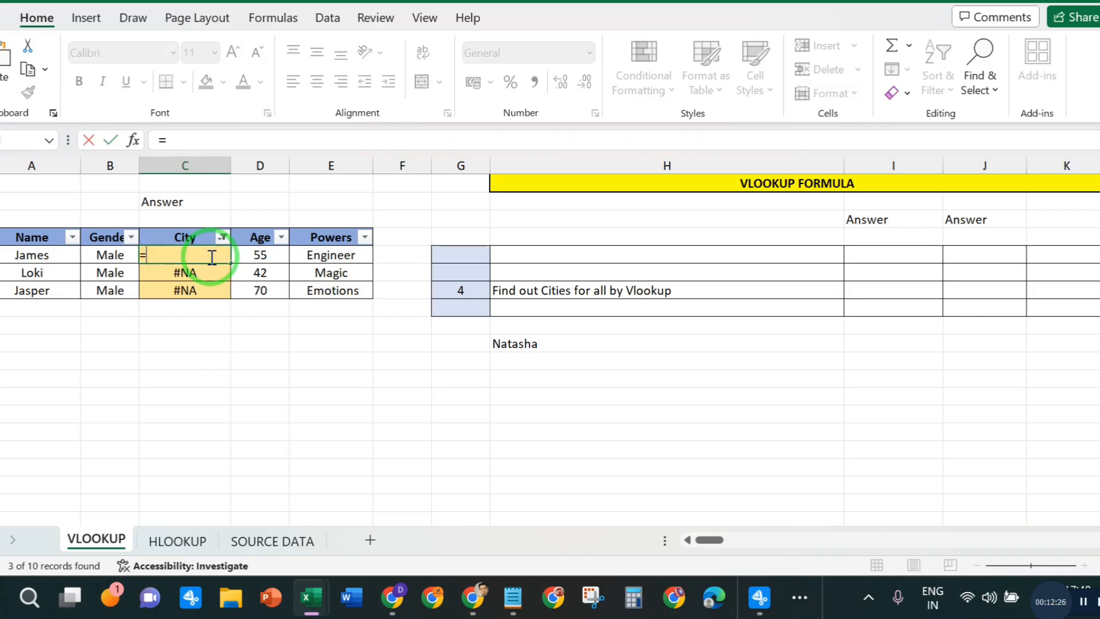
{"action": "type", "text": "VLO"}
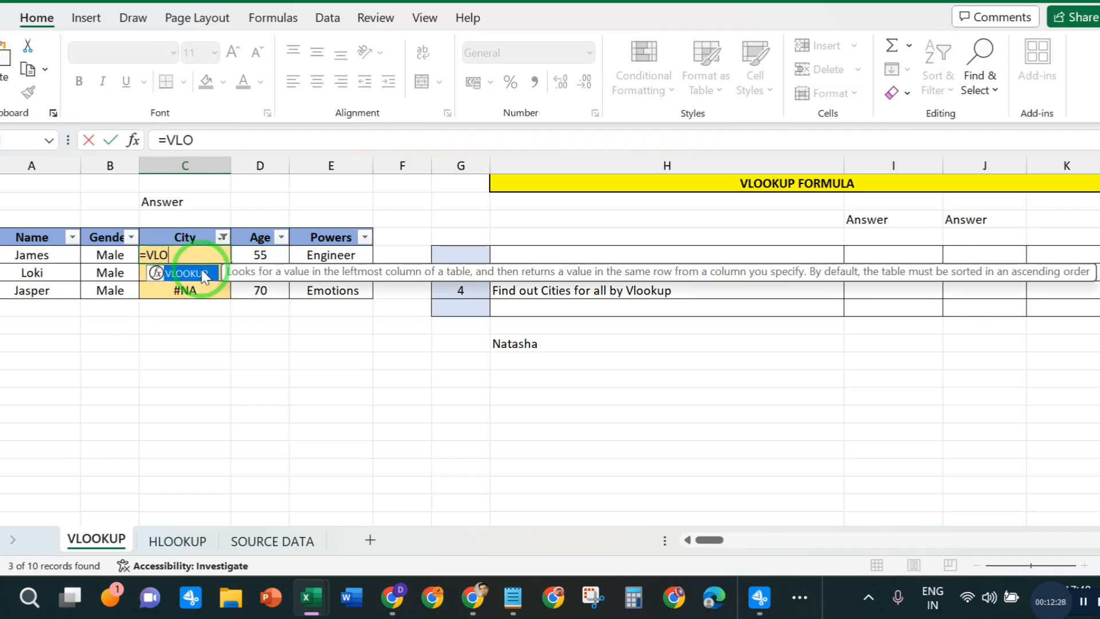
{"action": "double_click", "coordinate": [205, 277]}
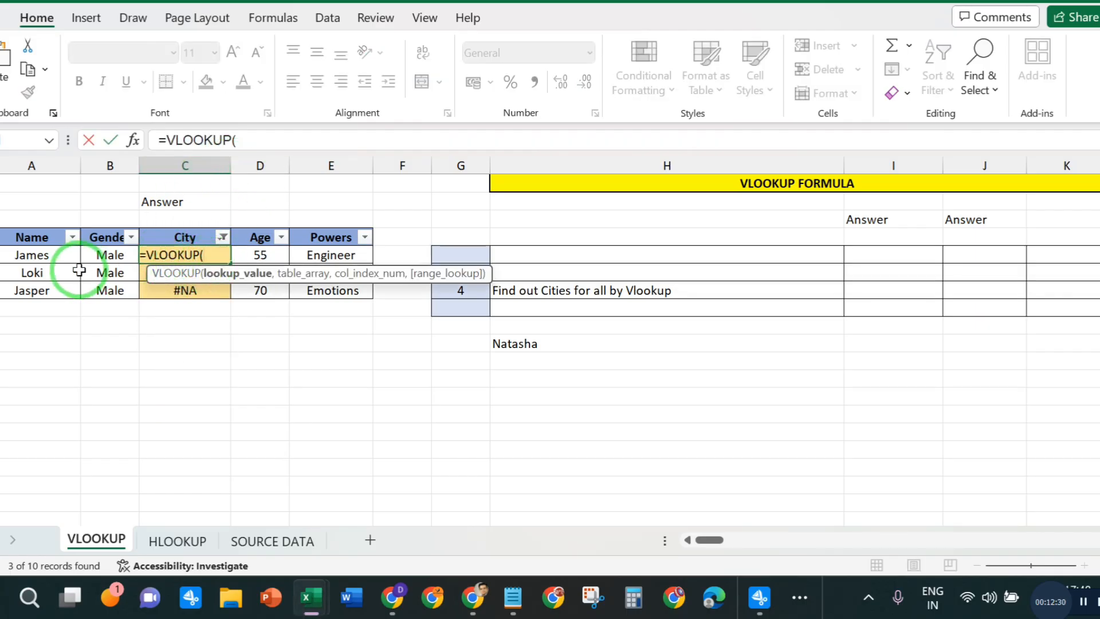
{"action": "left_click", "coordinate": [37, 253]}
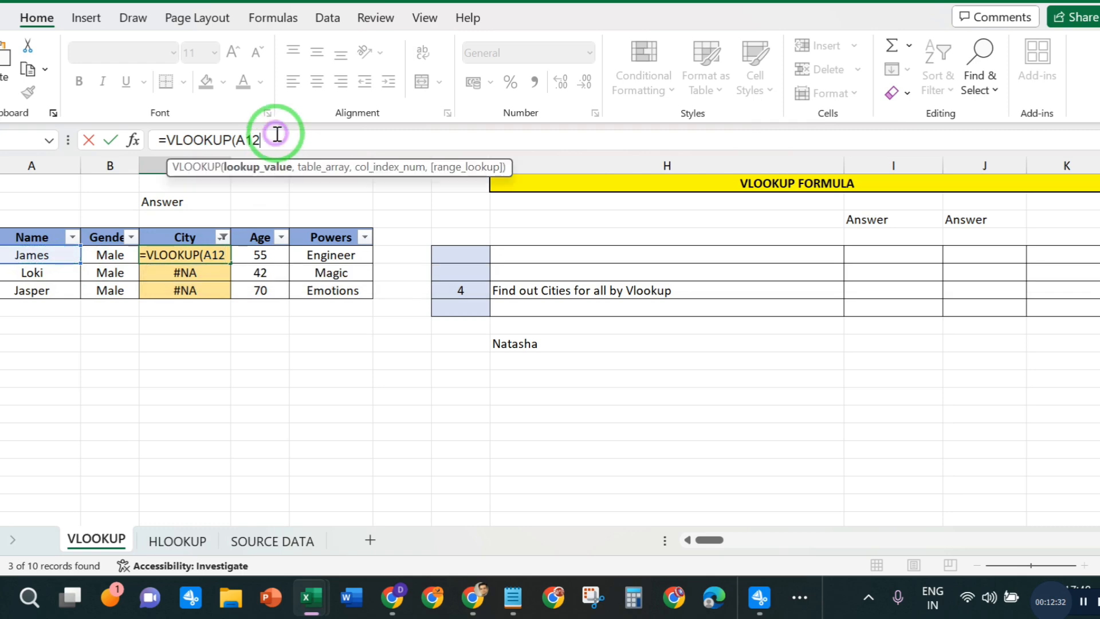
{"action": "type", "text": ","}
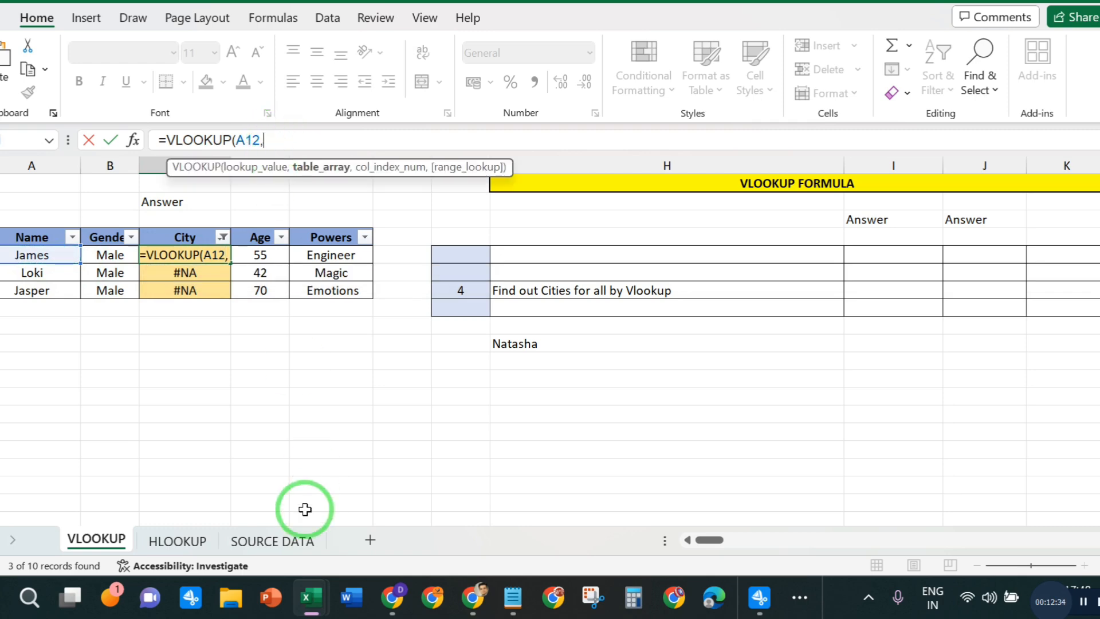
- Set the formula's table array to the whole SOURCE DATA table, B2:F22
{"action": "left_click", "coordinate": [272, 539]}
{"action": "scroll", "coordinate": [119, 210], "scroll_direction": "up", "scroll_amount": 2}
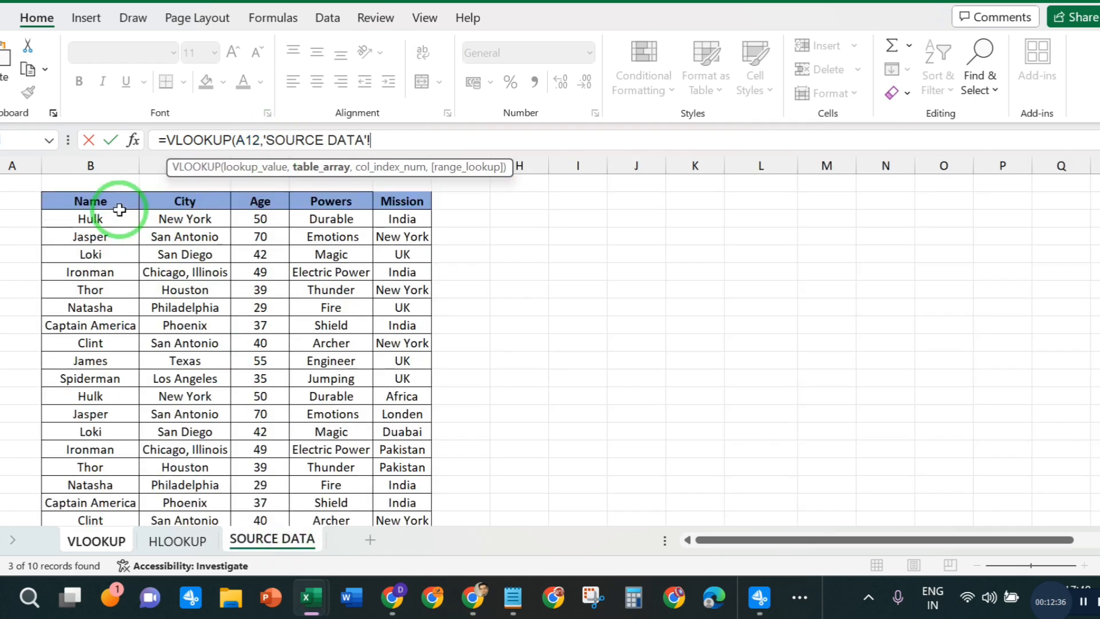
{"action": "left_click", "coordinate": [119, 208]}
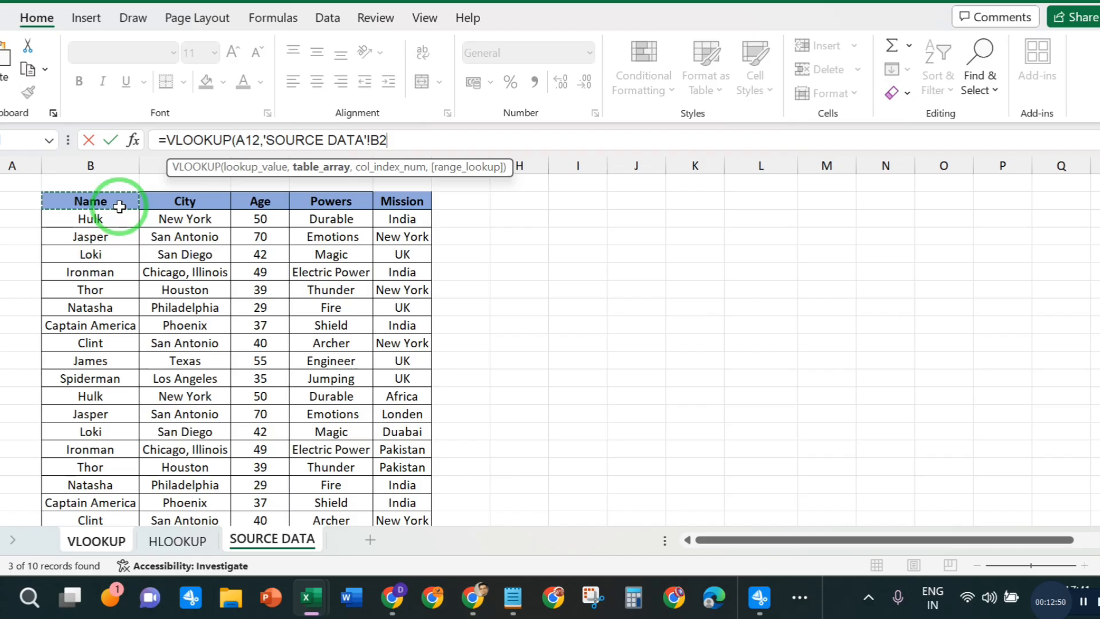
{"action": "key", "text": "ctrl+shift+Right"}
{"action": "key", "text": "ctrl+shift+Down"}
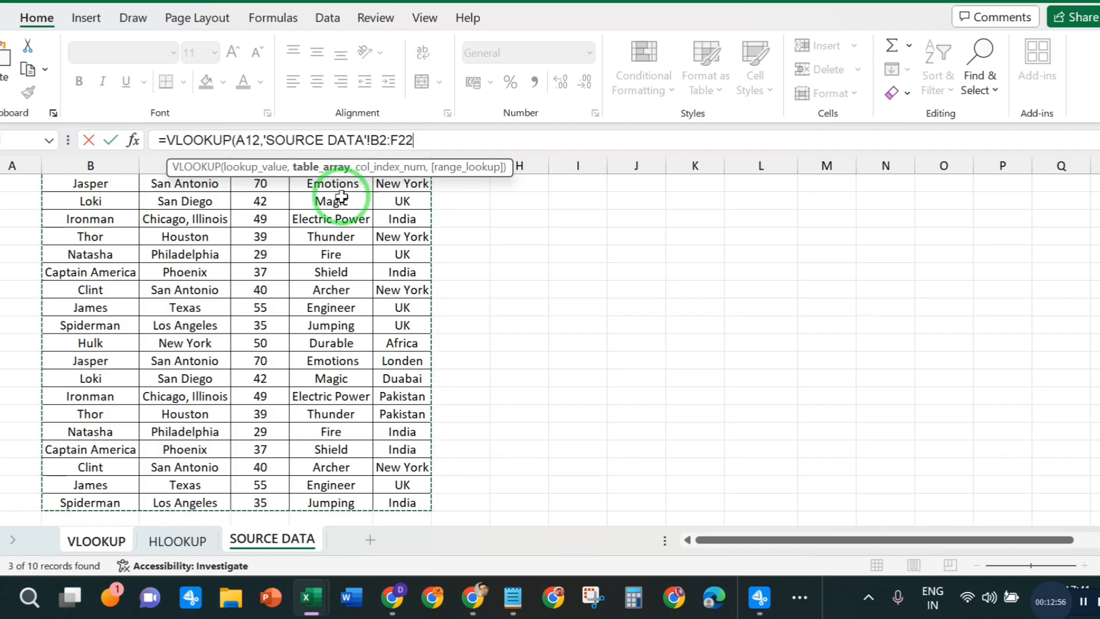
{"action": "left_click", "coordinate": [429, 138]}
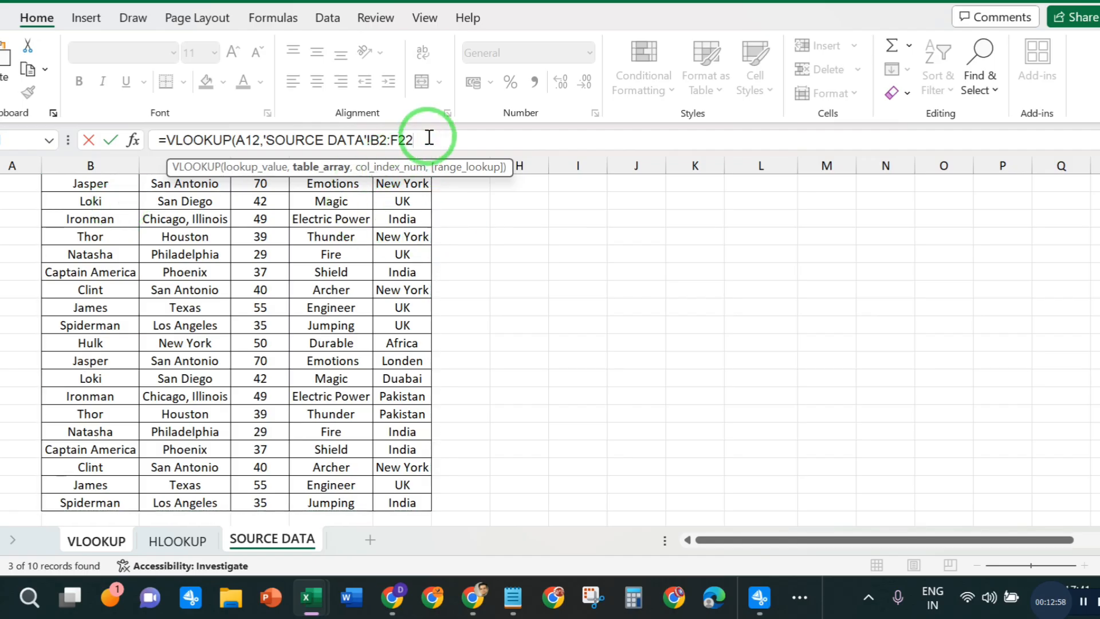
{"action": "type", "text": ","}
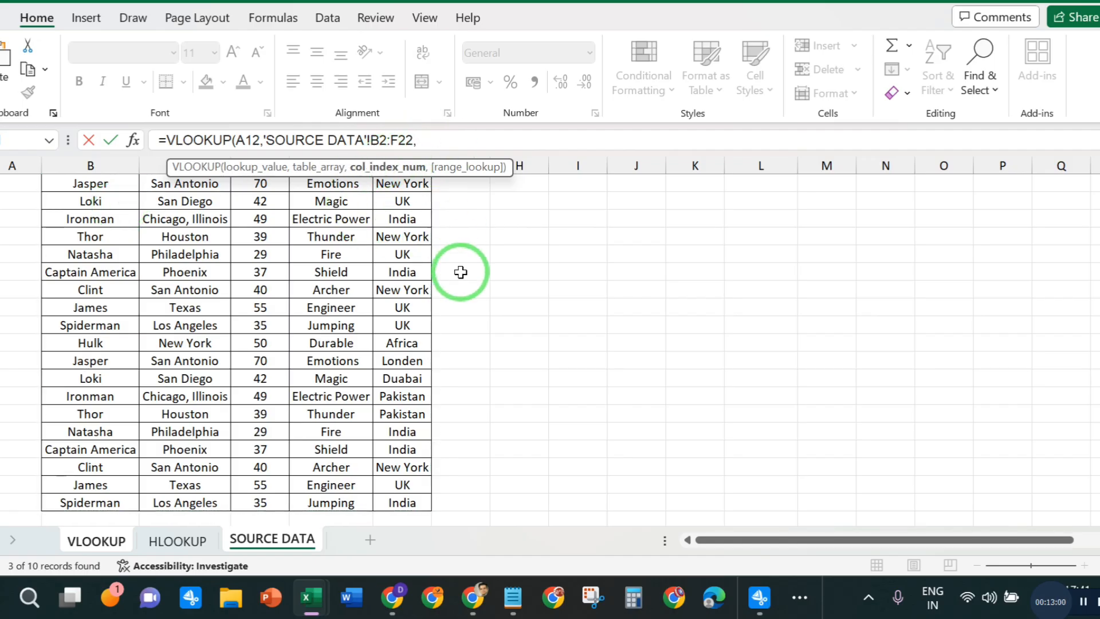
- Complete James's City formula with column index 2 and exact match 0
{"action": "scroll", "coordinate": [458, 273], "scroll_direction": "up", "scroll_amount": 1}
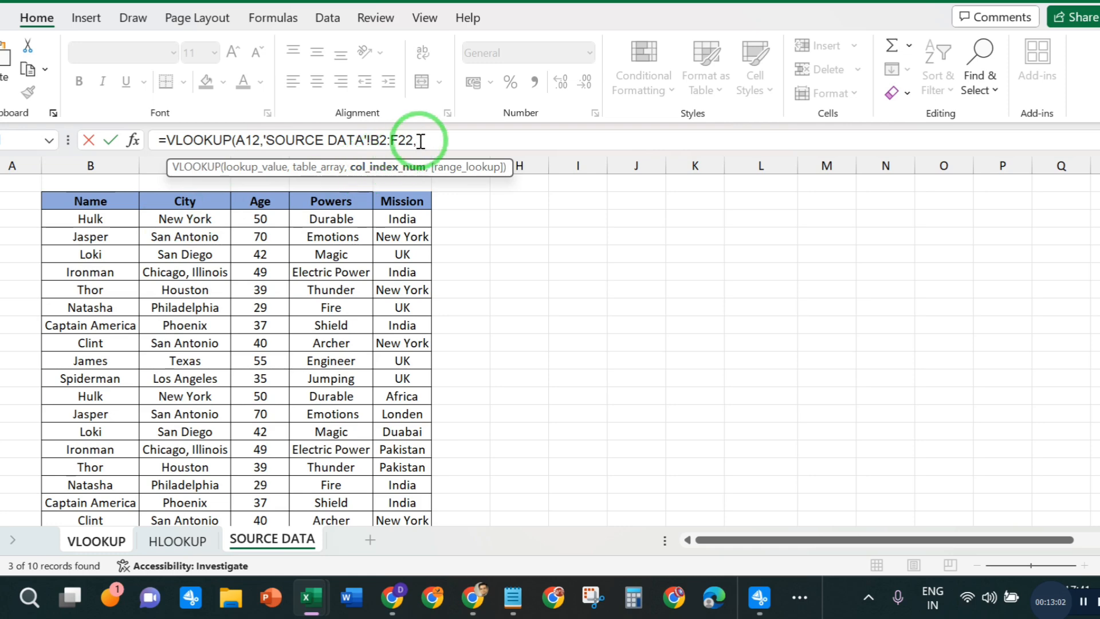
{"action": "type", "text": "2,0"}
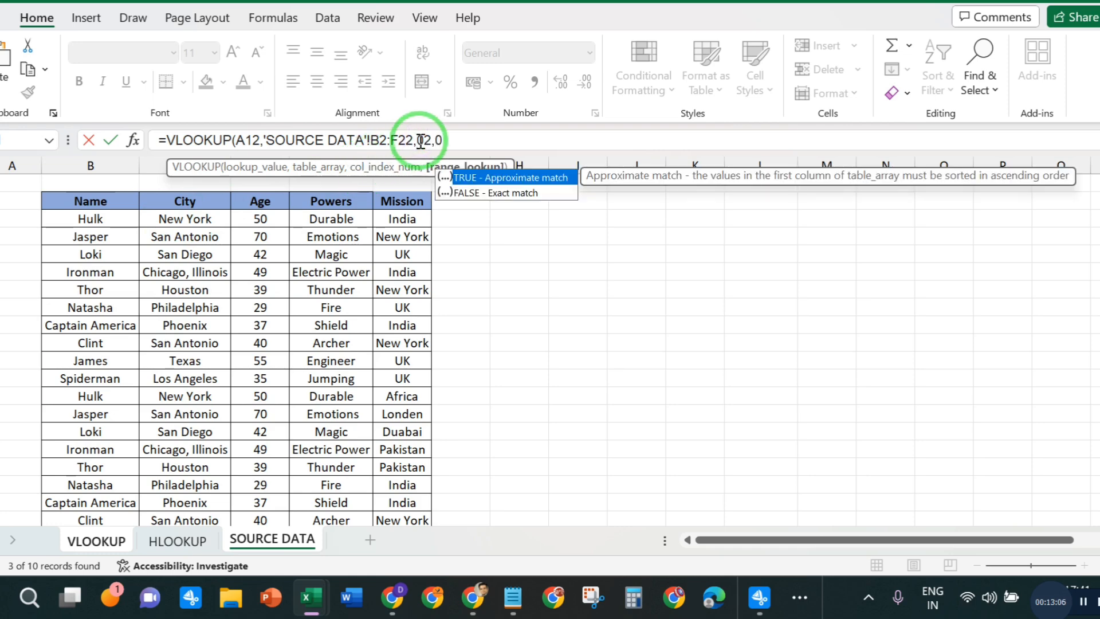
{"action": "type", "text": ")"}
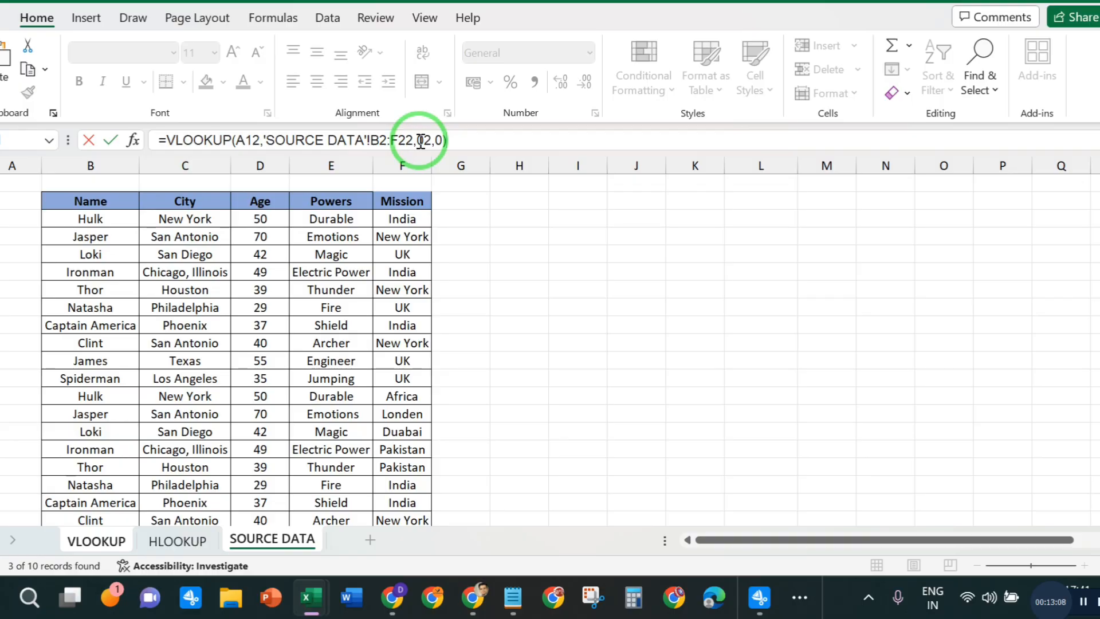
{"action": "key", "text": "Return"}
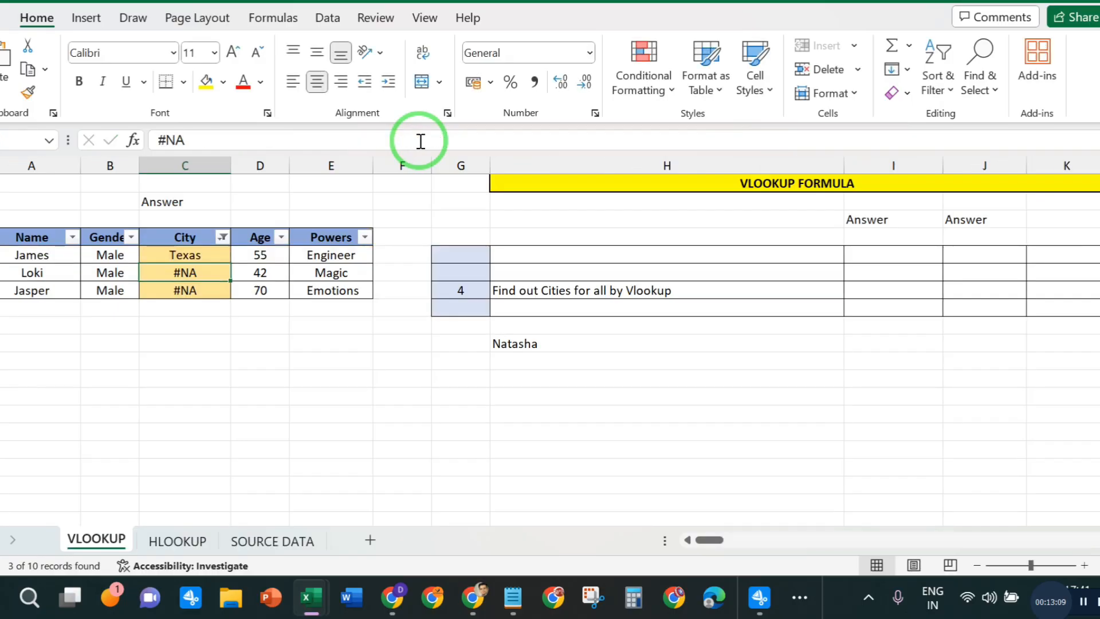
- Fill James's City formula down to the filtered rows of Loki and Jasper
{"action": "left_click", "coordinate": [184, 255]}
{"action": "left_click_drag", "start_coordinate": [231, 264], "coordinate": [229, 293]}
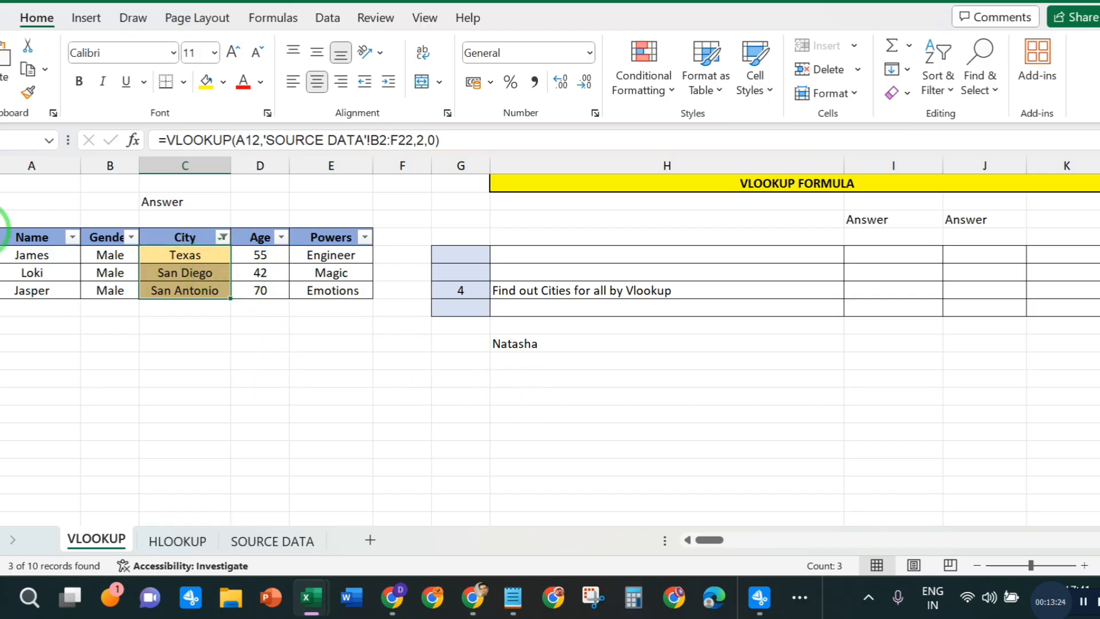
{"action": "left_click", "coordinate": [253, 375]}
- Remove the filter from the header row to show every row of the character table again
{"action": "left_click_drag", "start_coordinate": [28, 238], "coordinate": [335, 241]}
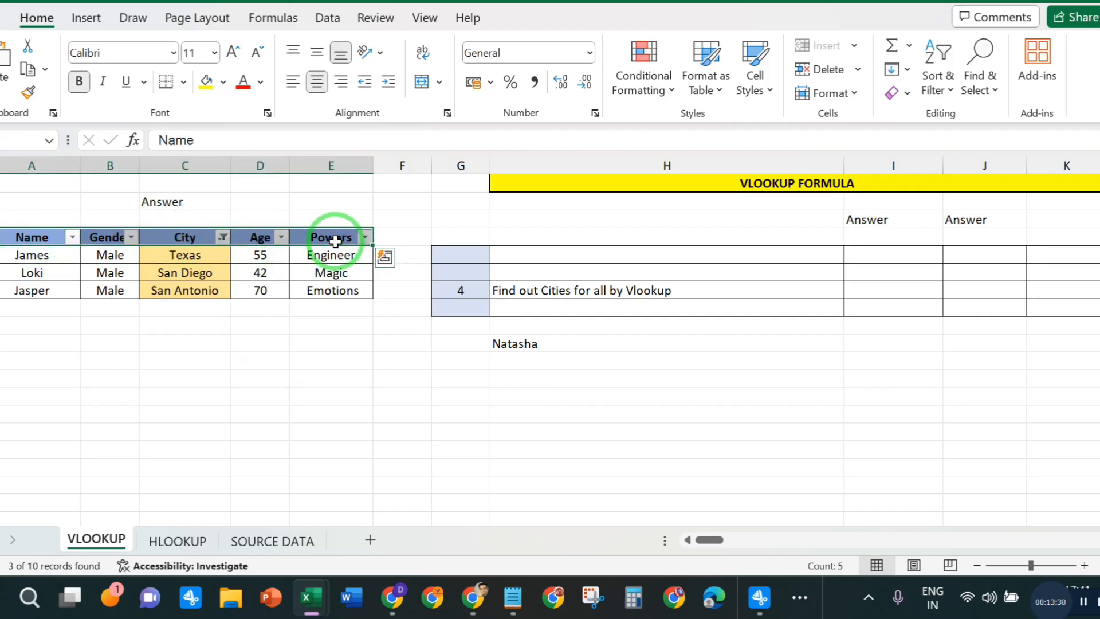
{"action": "key", "text": "ctrl+shift+l"}
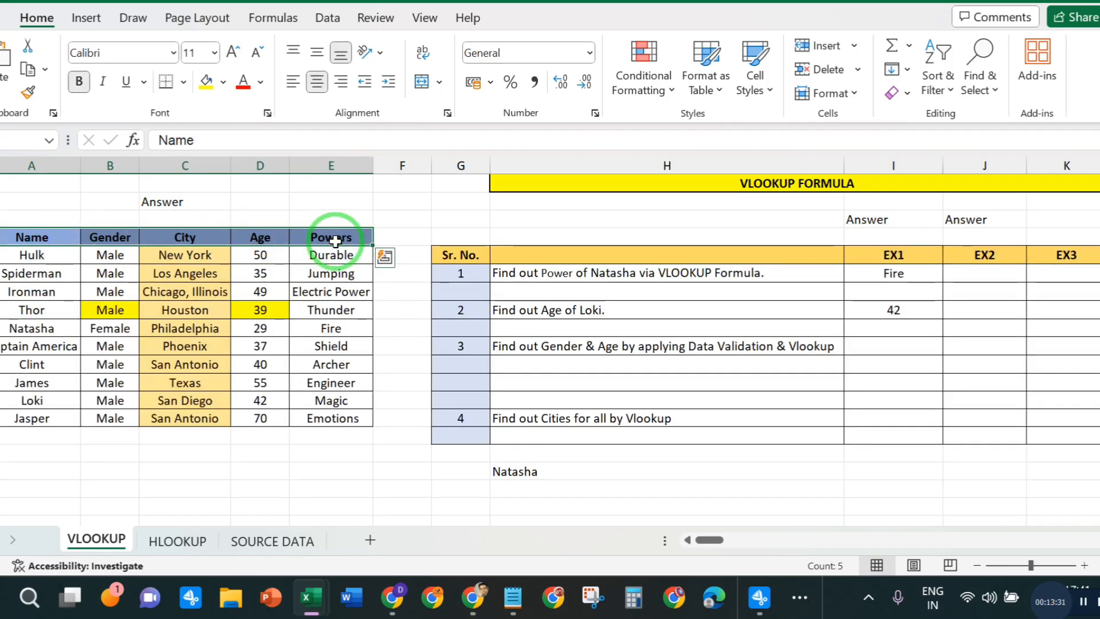
{"action": "left_click", "coordinate": [282, 423]}
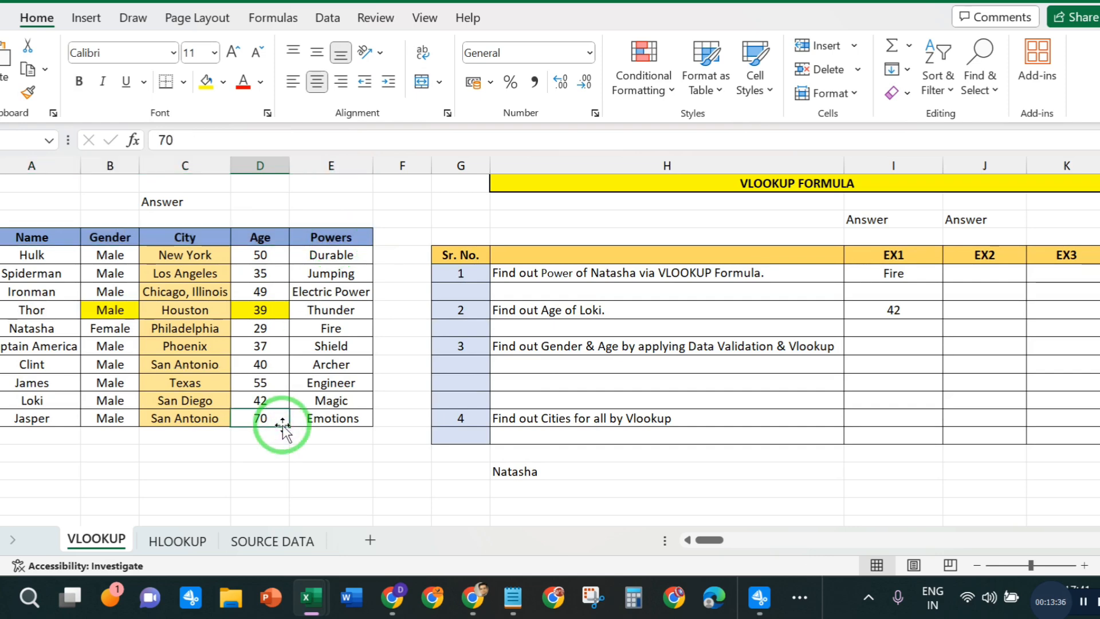
- Review the VLOOKUP formulas in the City cells of James, Loki and Jasper
{"action": "left_click_drag", "start_coordinate": [189, 401], "coordinate": [192, 420]}
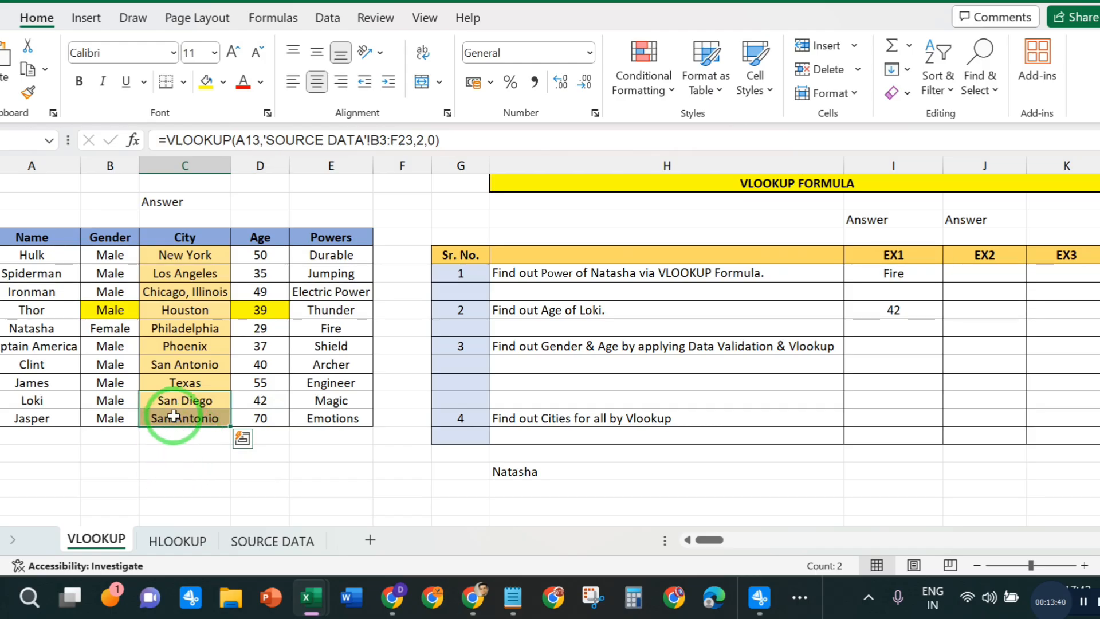
{"action": "left_click_drag", "start_coordinate": [176, 384], "coordinate": [176, 407]}
{"action": "left_click", "coordinate": [176, 418]}
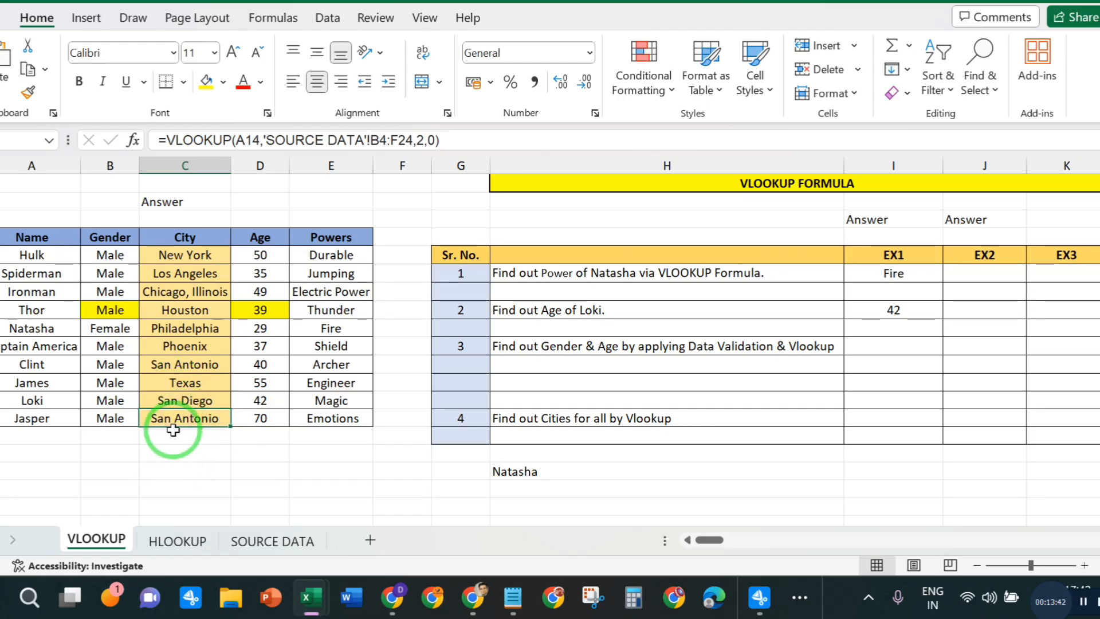
{"action": "left_click", "coordinate": [765, 447]}
{"action": "left_click", "coordinate": [876, 346]}
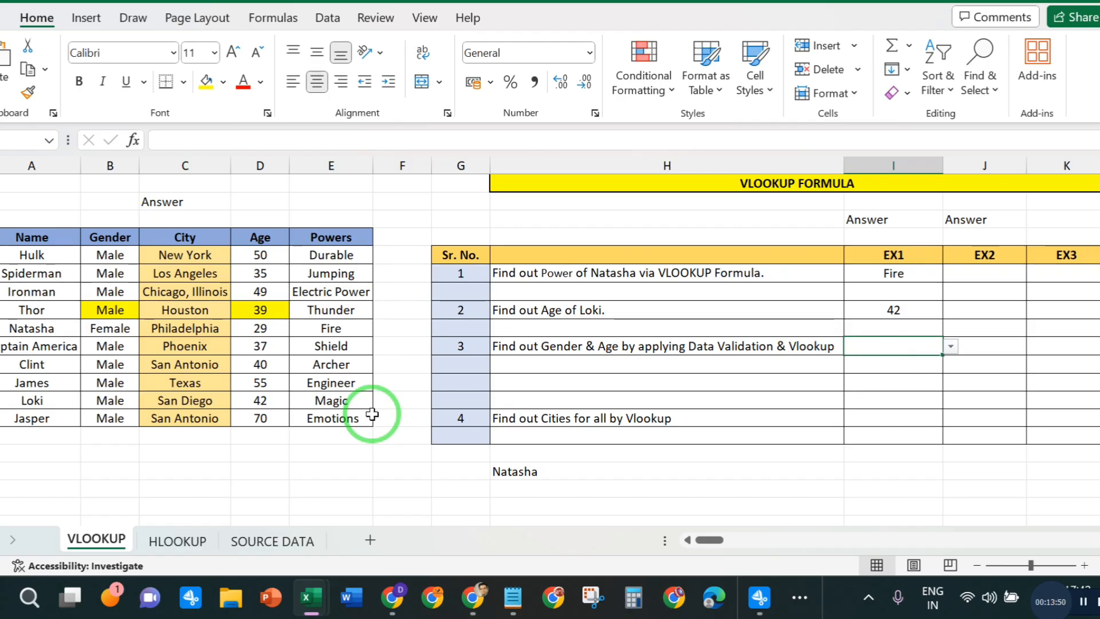
{"action": "left_click", "coordinate": [759, 597]}
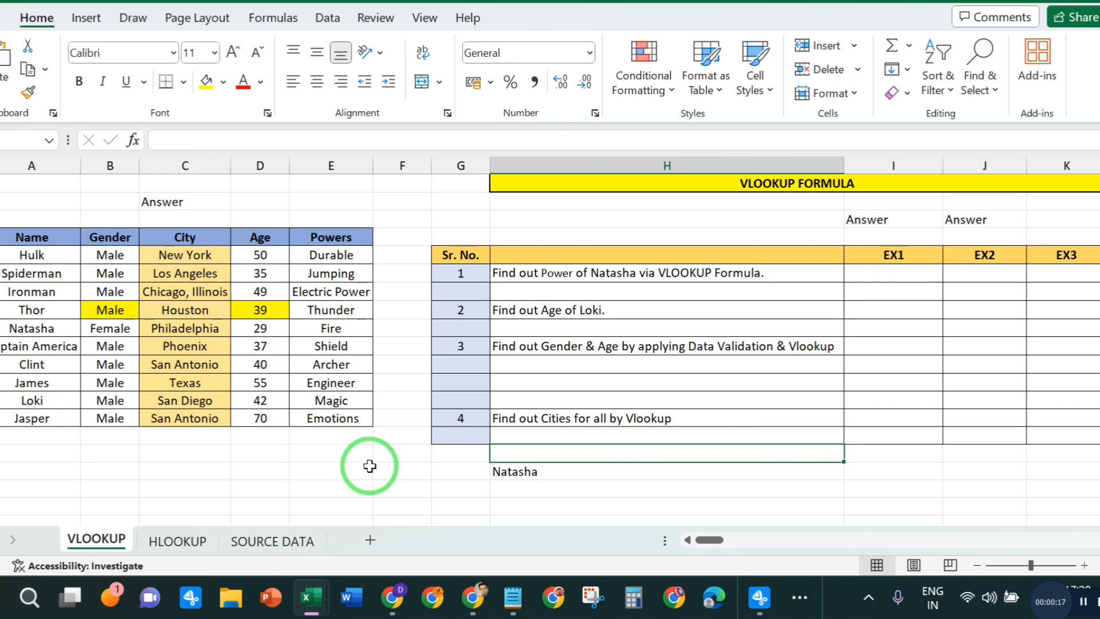
- Look over the character table from Name to Powers and the exercise questions on Natasha's power and Loki's age
{"action": "left_click_drag", "start_coordinate": [26, 237], "coordinate": [330, 414]}
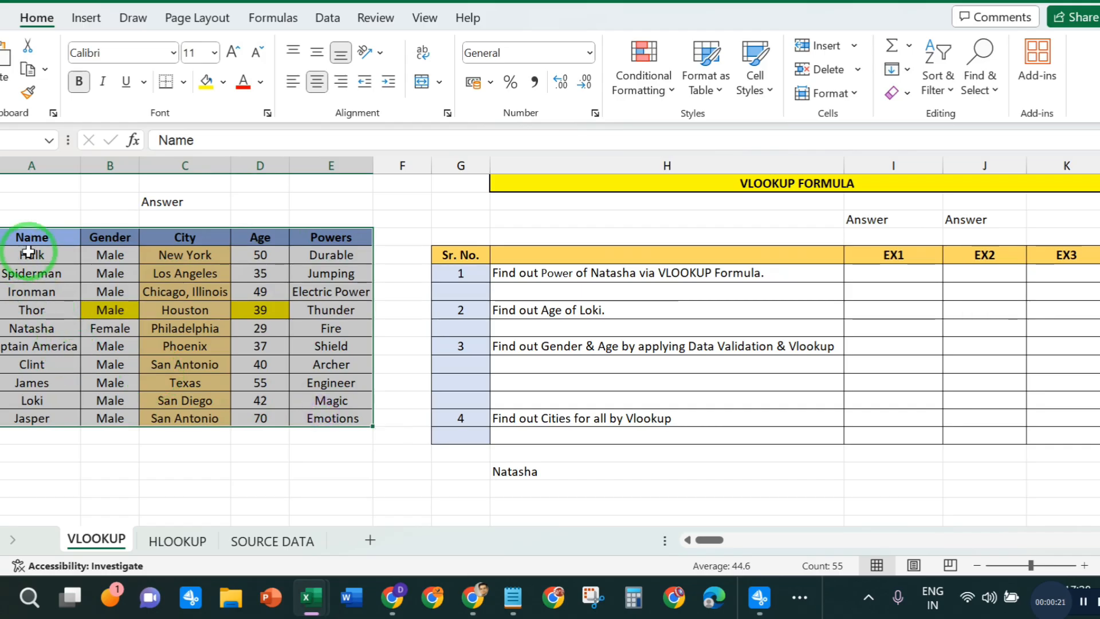
{"action": "left_click_drag", "start_coordinate": [31, 237], "coordinate": [31, 402]}
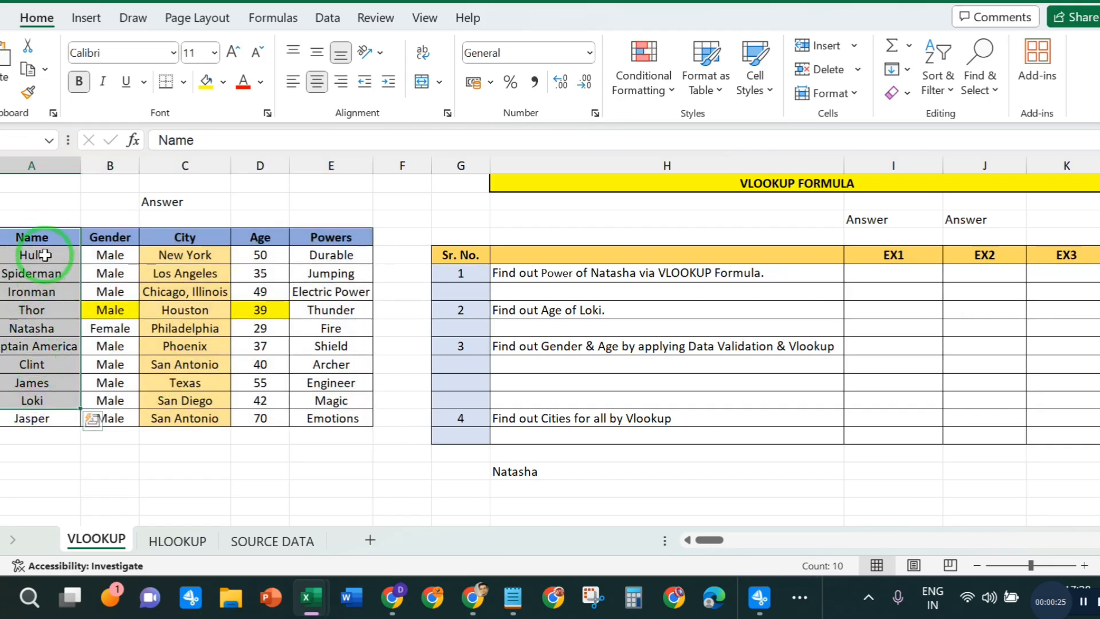
{"action": "left_click", "coordinate": [307, 255]}
{"action": "left_click", "coordinate": [309, 382]}
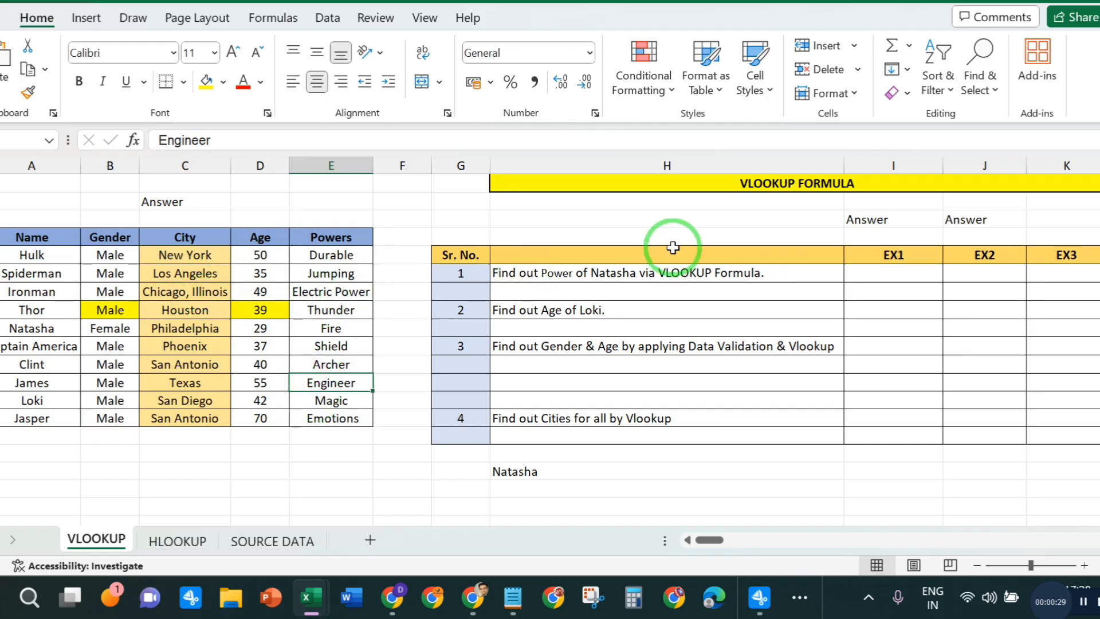
{"action": "left_click", "coordinate": [663, 282]}
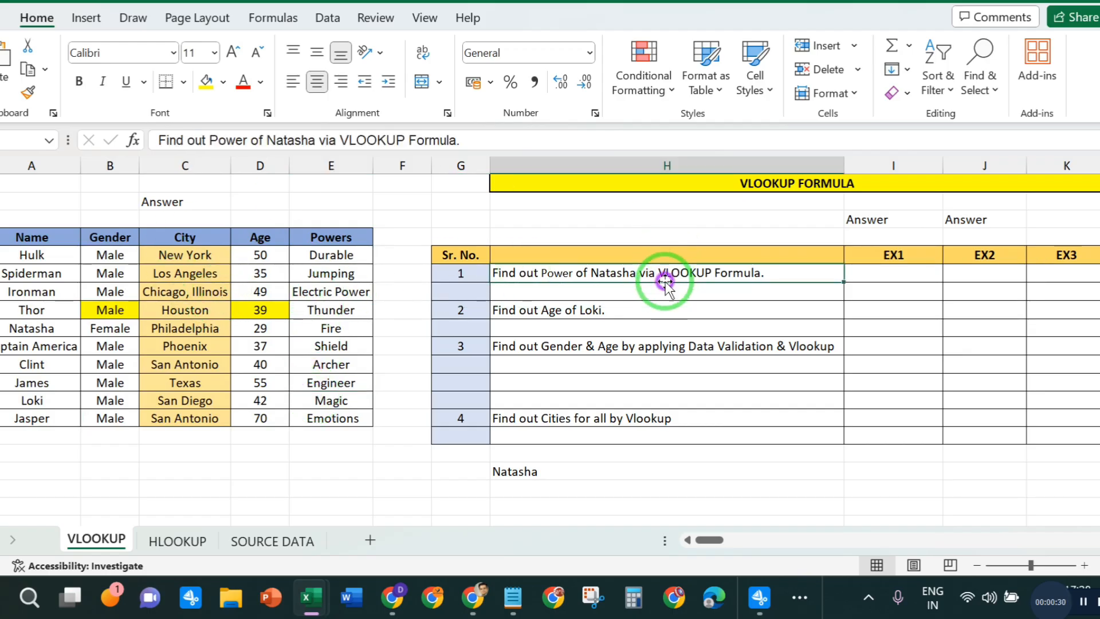
{"action": "left_click", "coordinate": [604, 311]}
{"action": "left_click", "coordinate": [606, 280]}
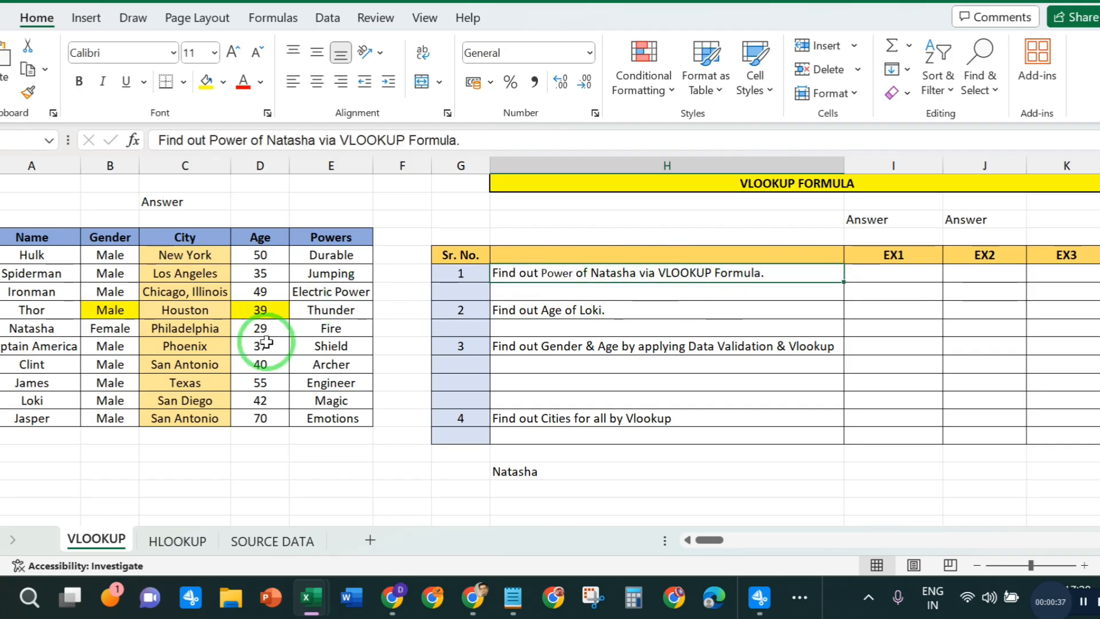
- Start a VLOOKUP formula in question 1's EX1 cell with Natasha's name cell A9 as the lookup value
{"action": "left_click", "coordinate": [24, 328]}
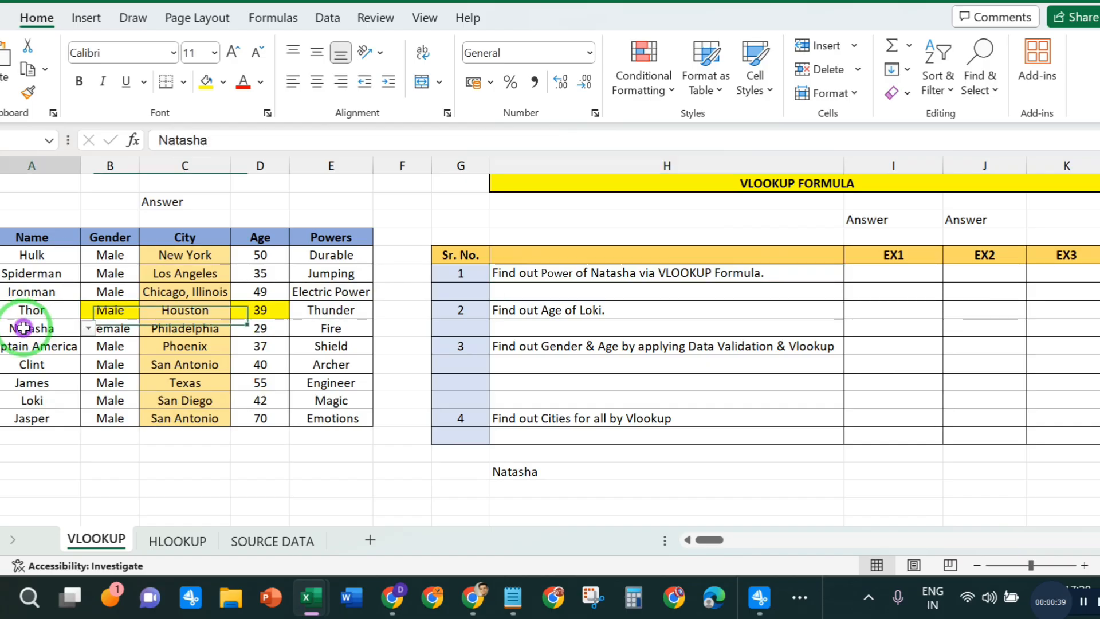
{"action": "left_click", "coordinate": [339, 329]}
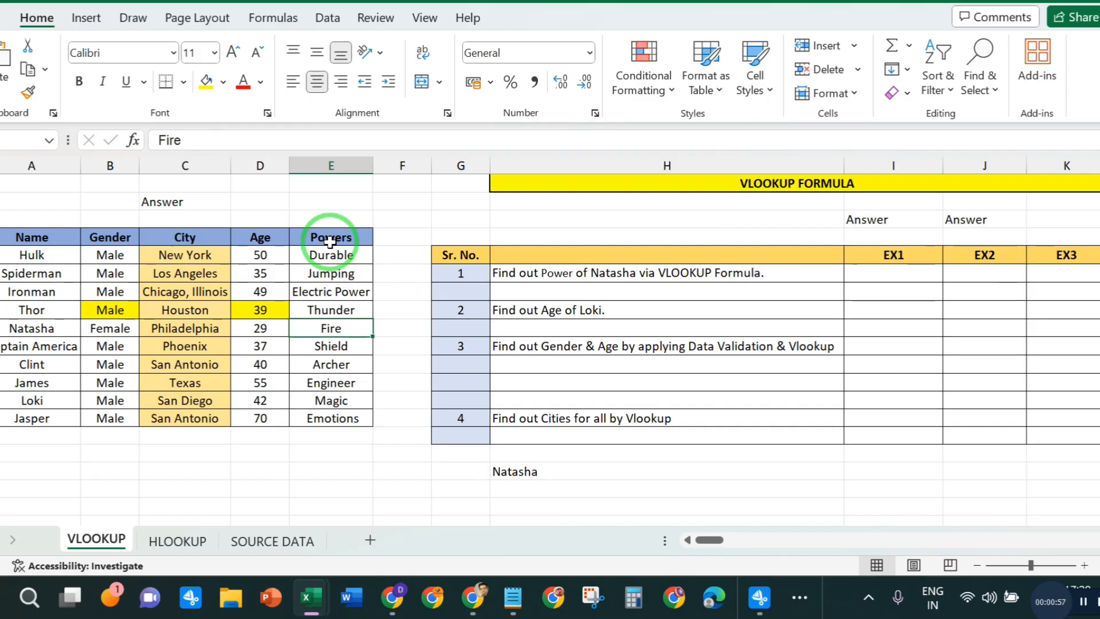
{"action": "left_click", "coordinate": [887, 269]}
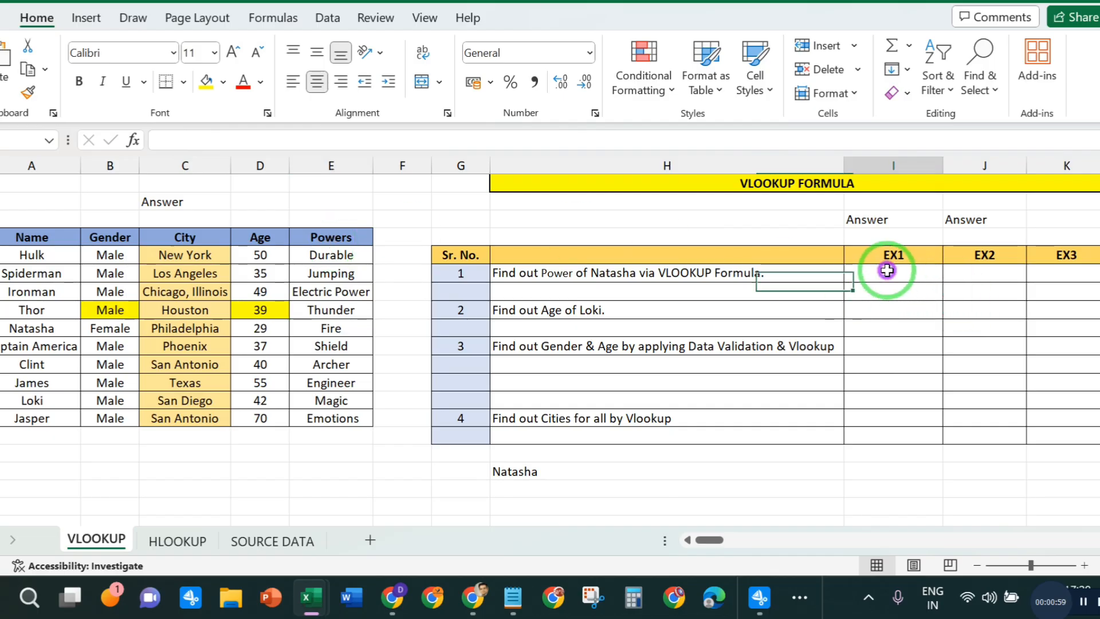
{"action": "type", "text": "=VLO"}
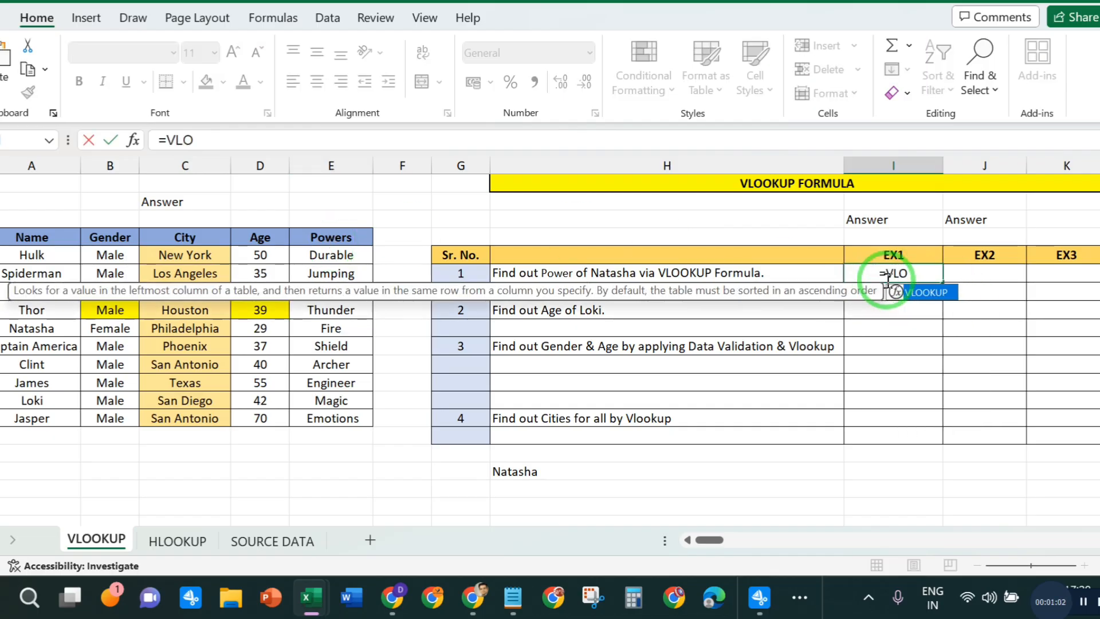
{"action": "double_click", "coordinate": [926, 293]}
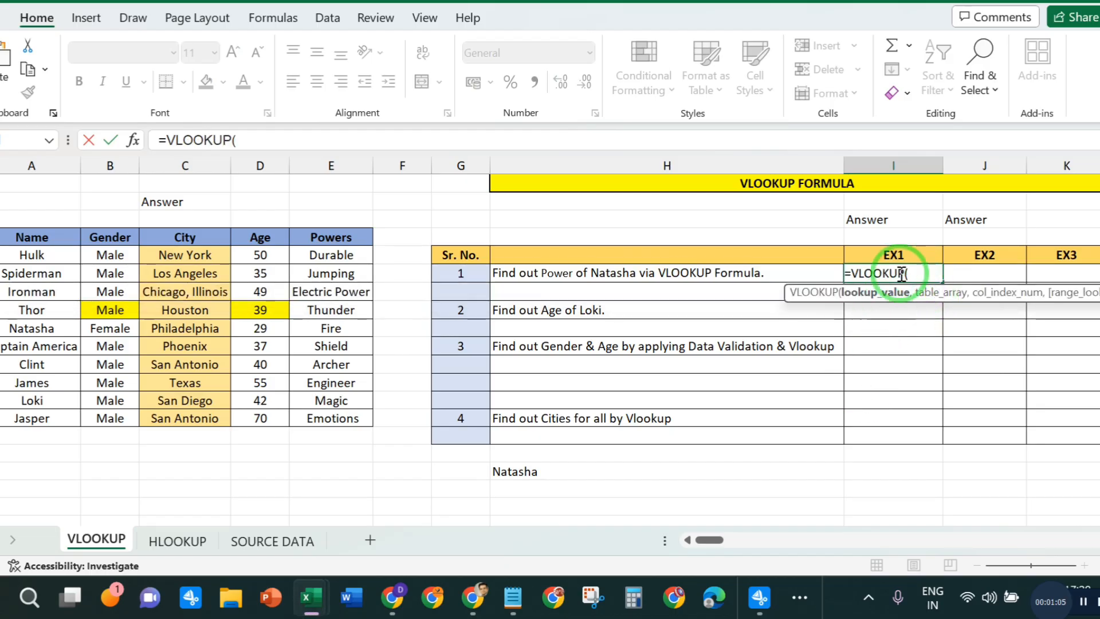
{"action": "left_click", "coordinate": [263, 139]}
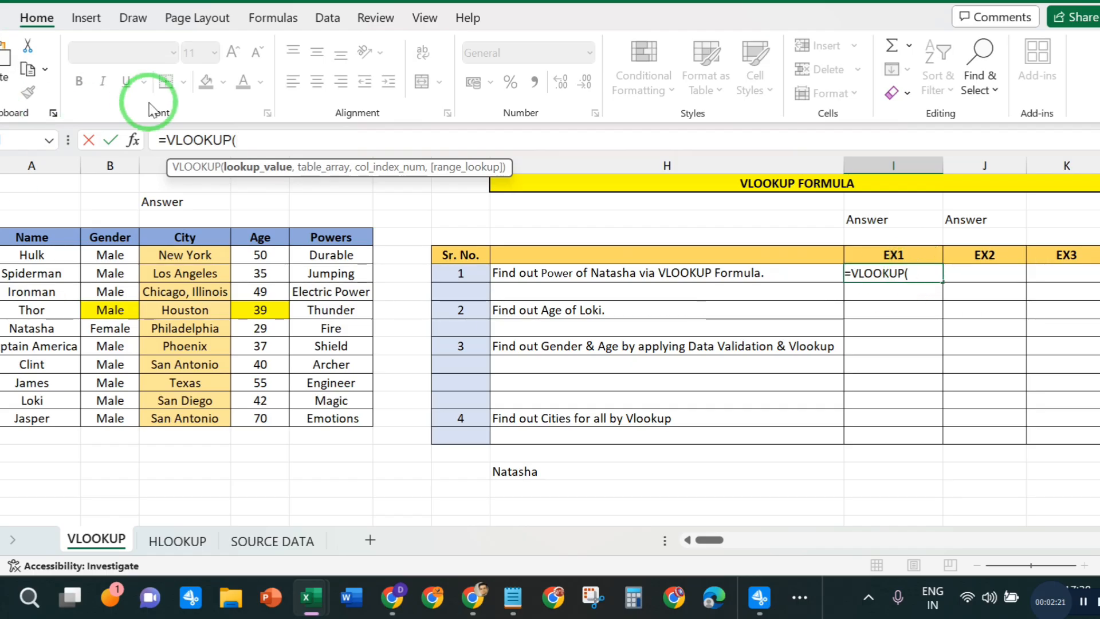
{"action": "left_click", "coordinate": [250, 140]}
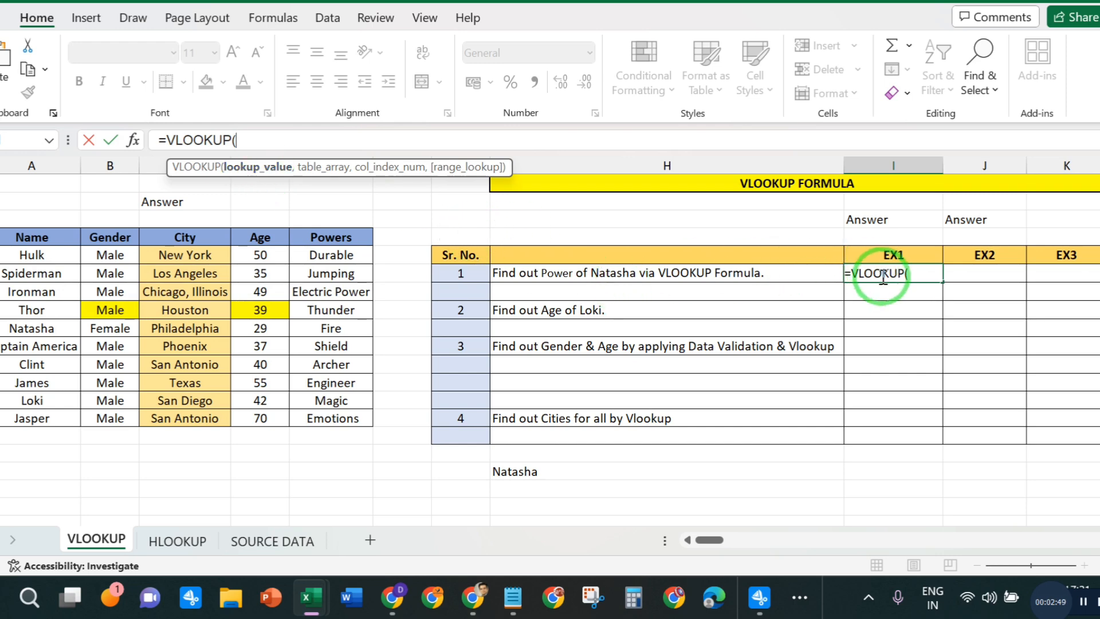
{"action": "left_click", "coordinate": [36, 330]}
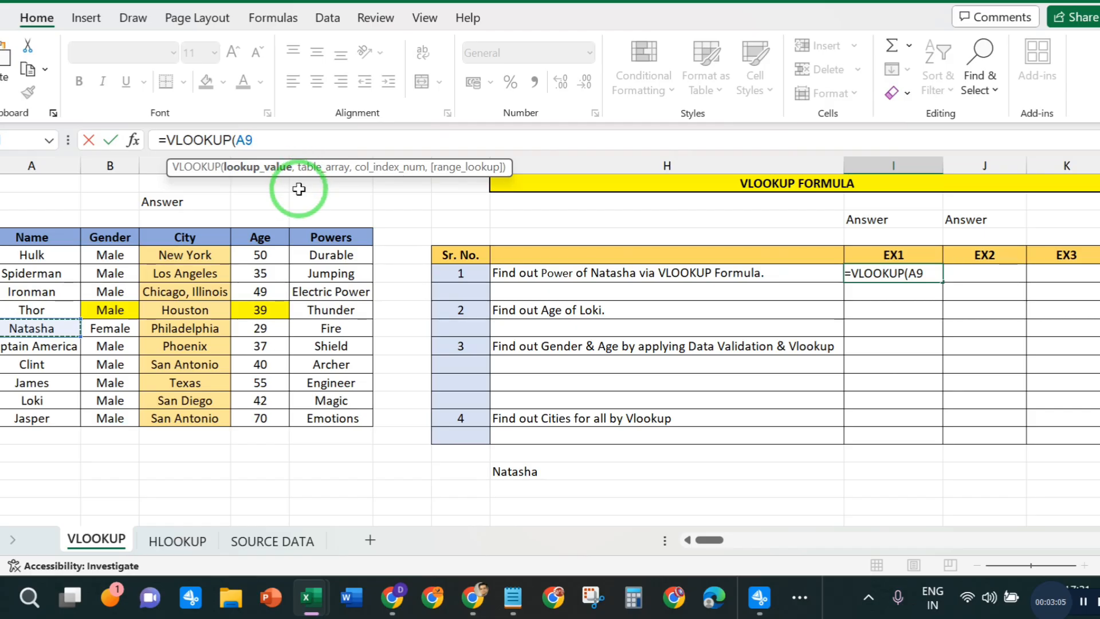
{"action": "type", "text": ","}
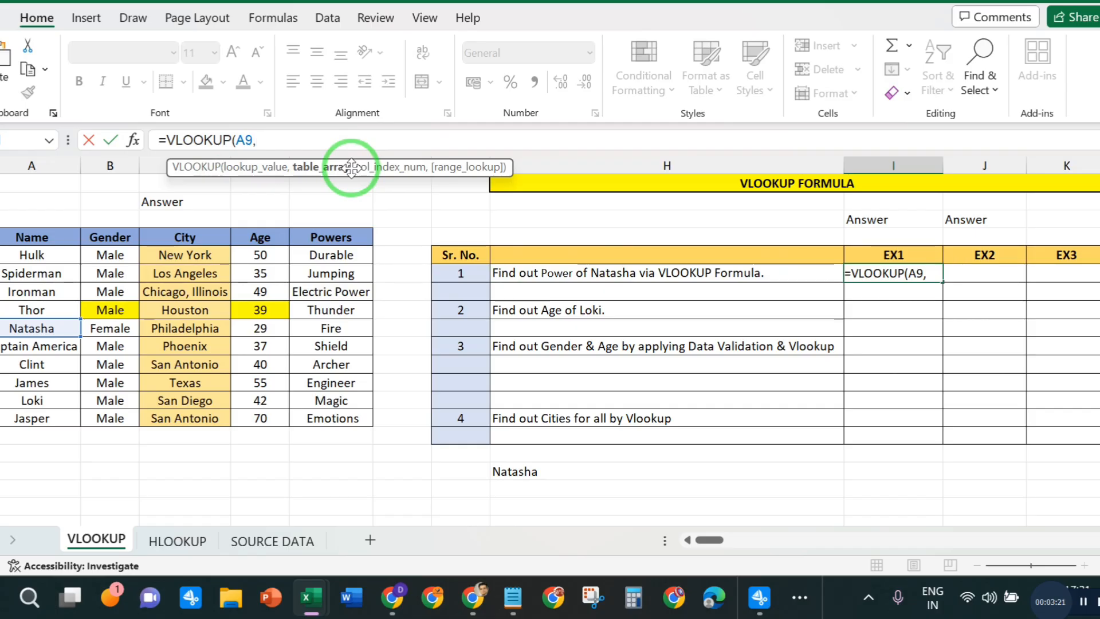
- Complete Natasha's power formula with table array A4:E14, column index 5 and range lookup 0
{"action": "left_click", "coordinate": [34, 239]}
{"action": "left_click_drag", "start_coordinate": [33, 240], "coordinate": [331, 420]}
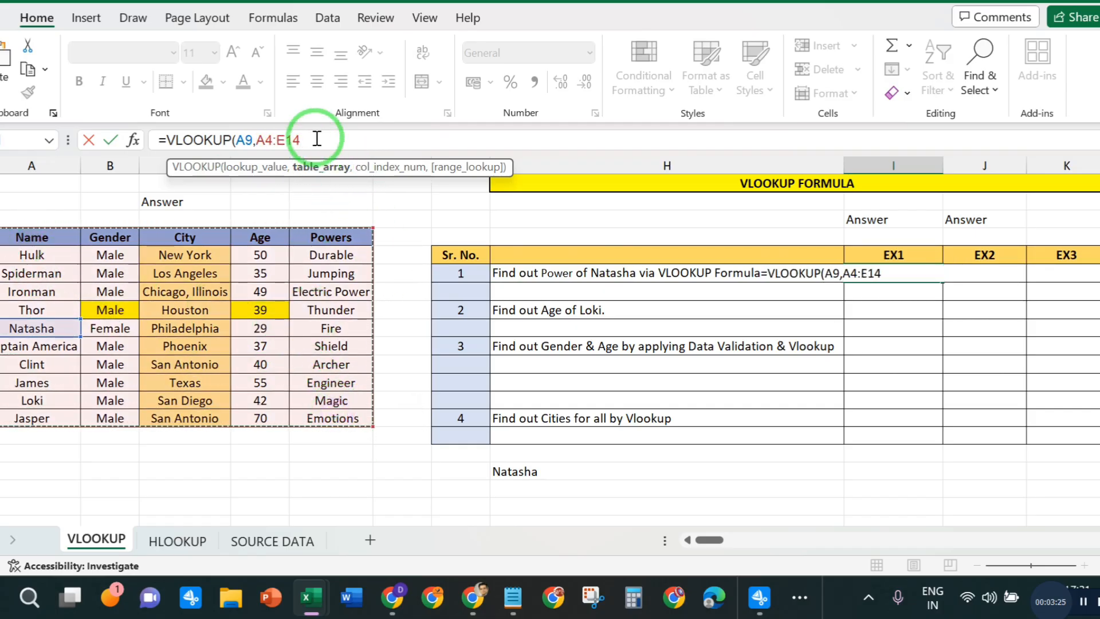
{"action": "type", "text": ","}
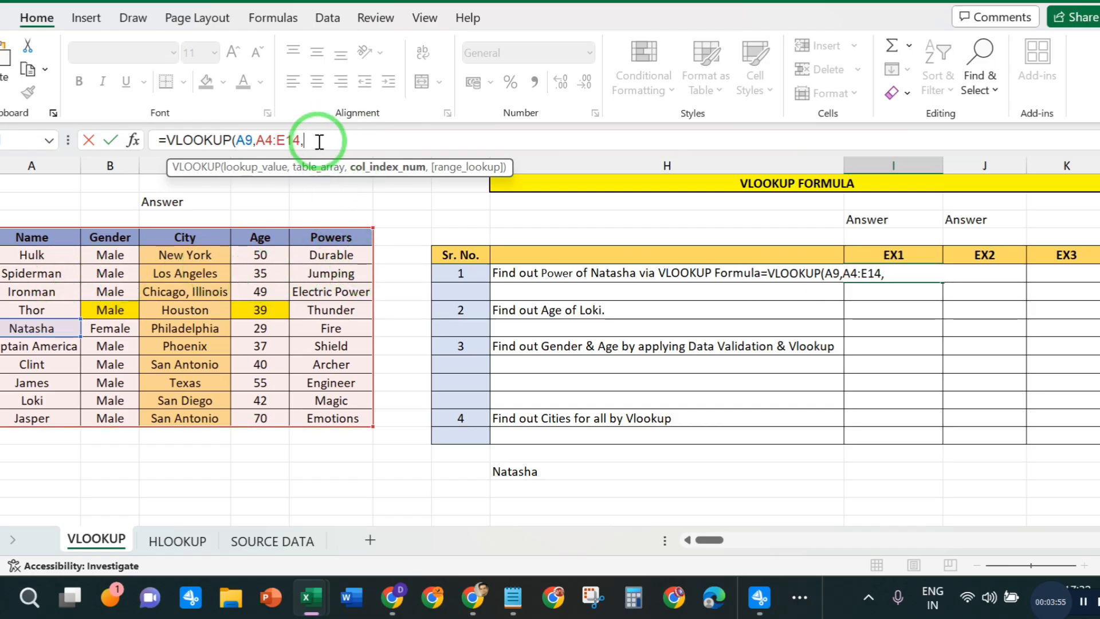
{"action": "type", "text": "05"}
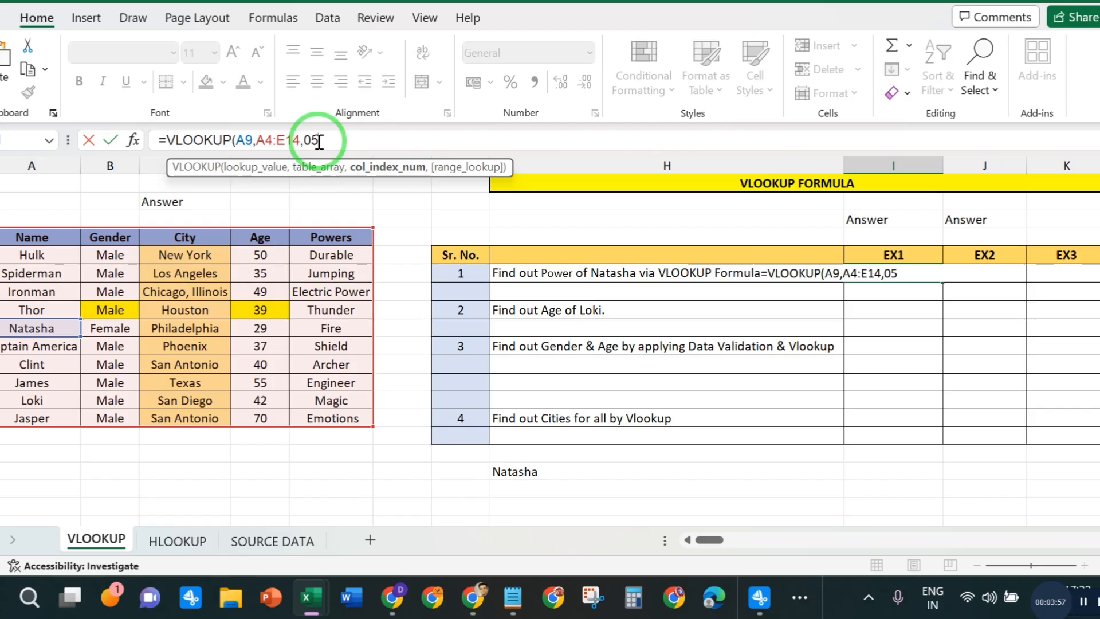
{"action": "type", "text": ","}
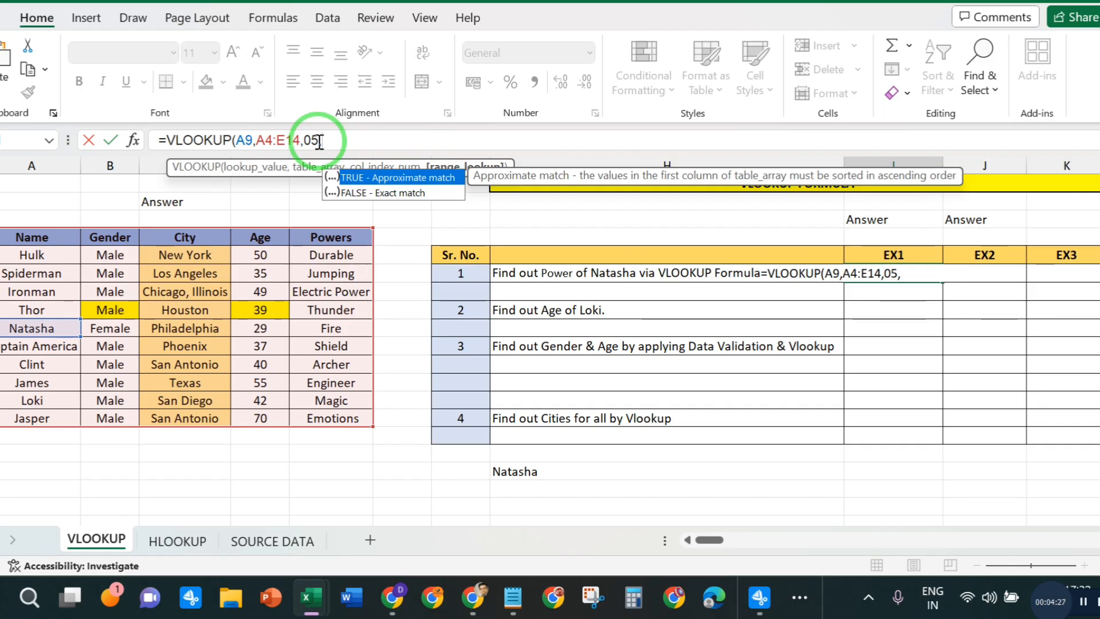
{"action": "left_click", "coordinate": [330, 140]}
{"action": "type", "text": "0"}
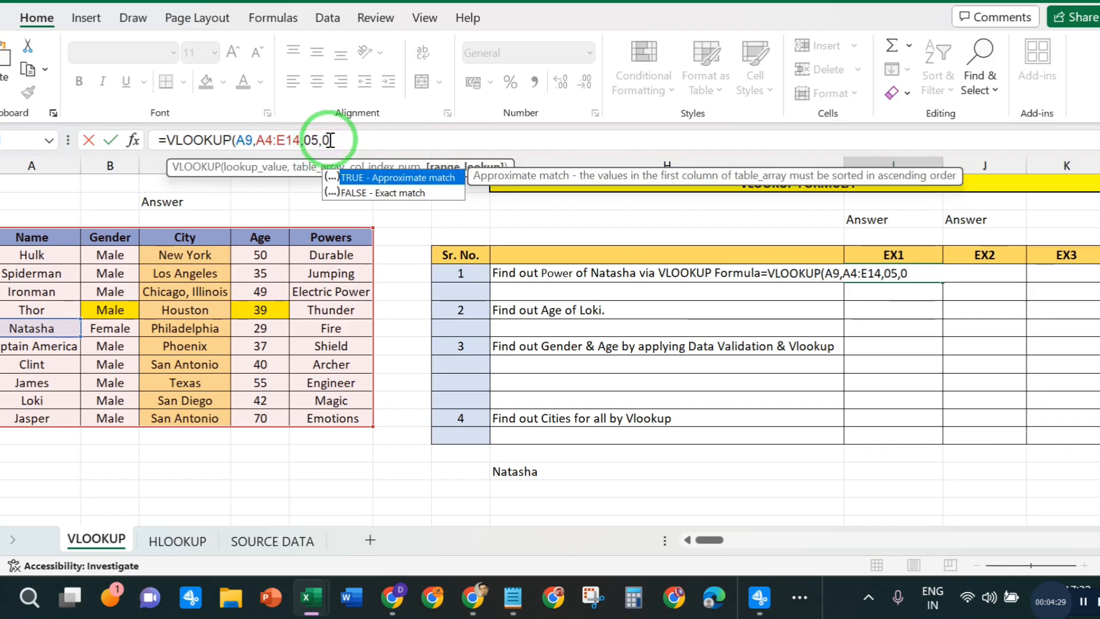
{"action": "type", "text": ")"}
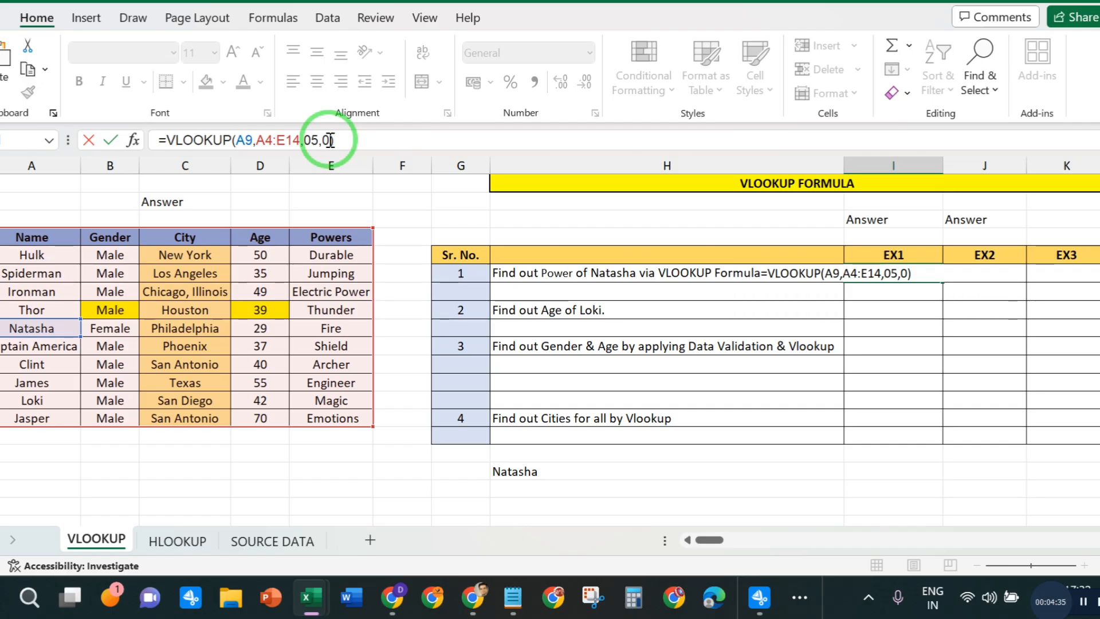
{"action": "key", "text": "Return"}
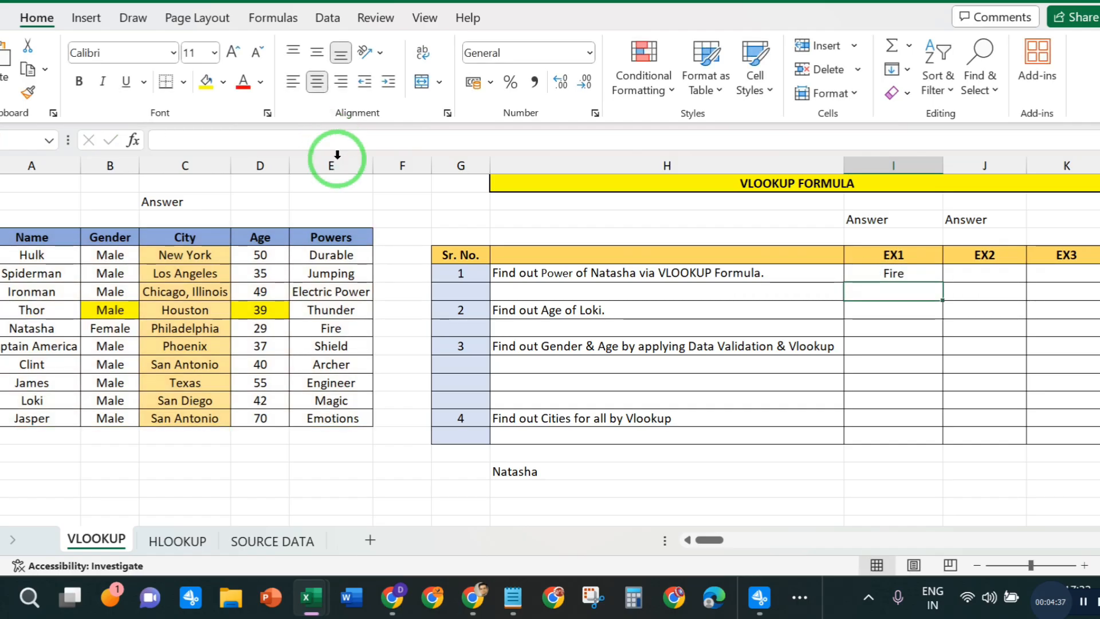
- Compare Natasha's entry in the Powers column with the answer formula in question 1's EX1 cell
{"action": "left_click", "coordinate": [36, 324]}
{"action": "left_click", "coordinate": [351, 325]}
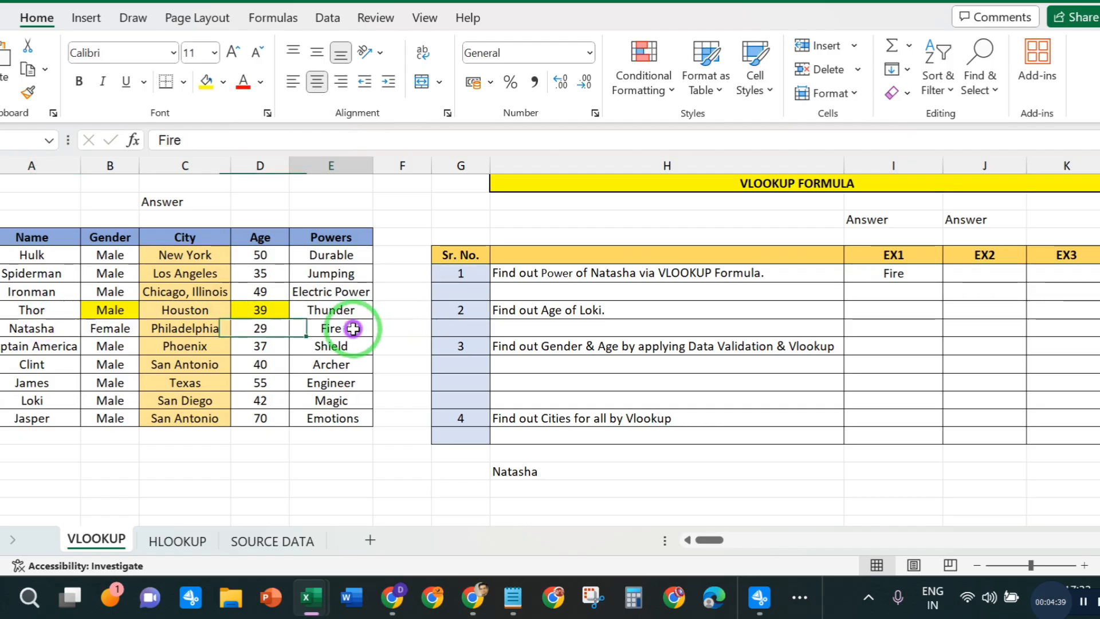
{"action": "left_click", "coordinate": [869, 275]}
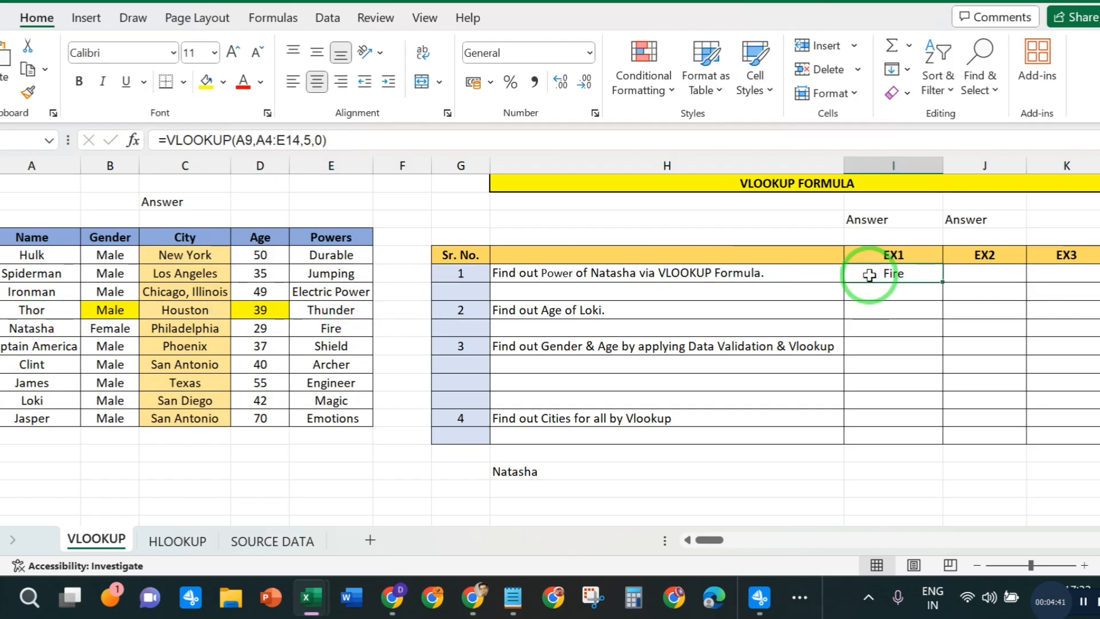
{"action": "left_click", "coordinate": [995, 269]}
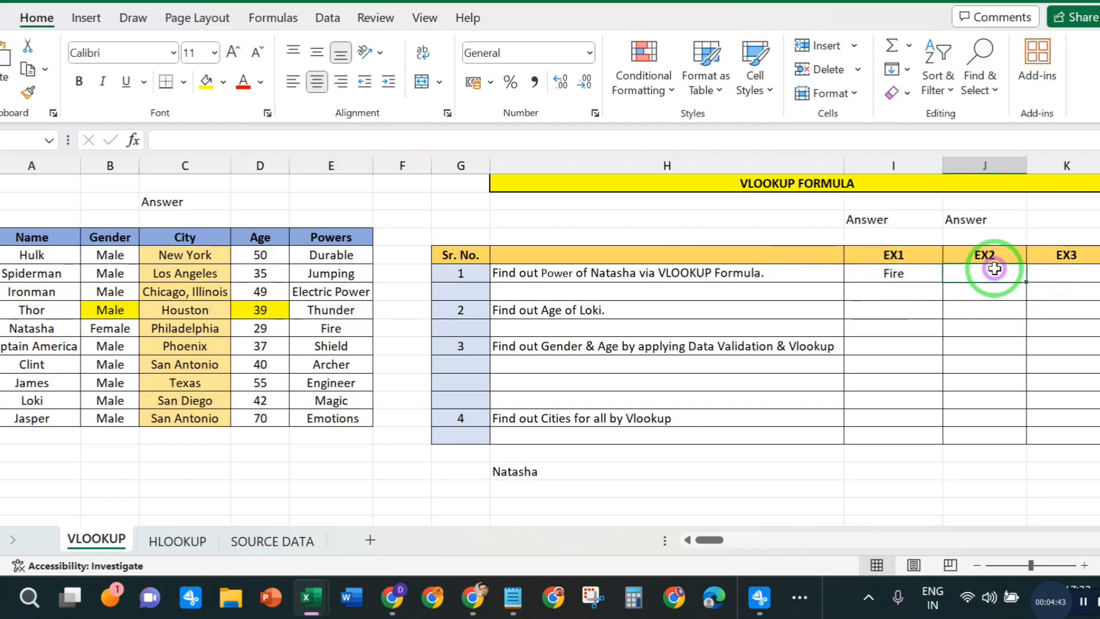
- Start a VLOOKUP formula in question 2's EX1 cell with Loki's name cell A13 as the lookup value
{"action": "left_click", "coordinate": [562, 314]}
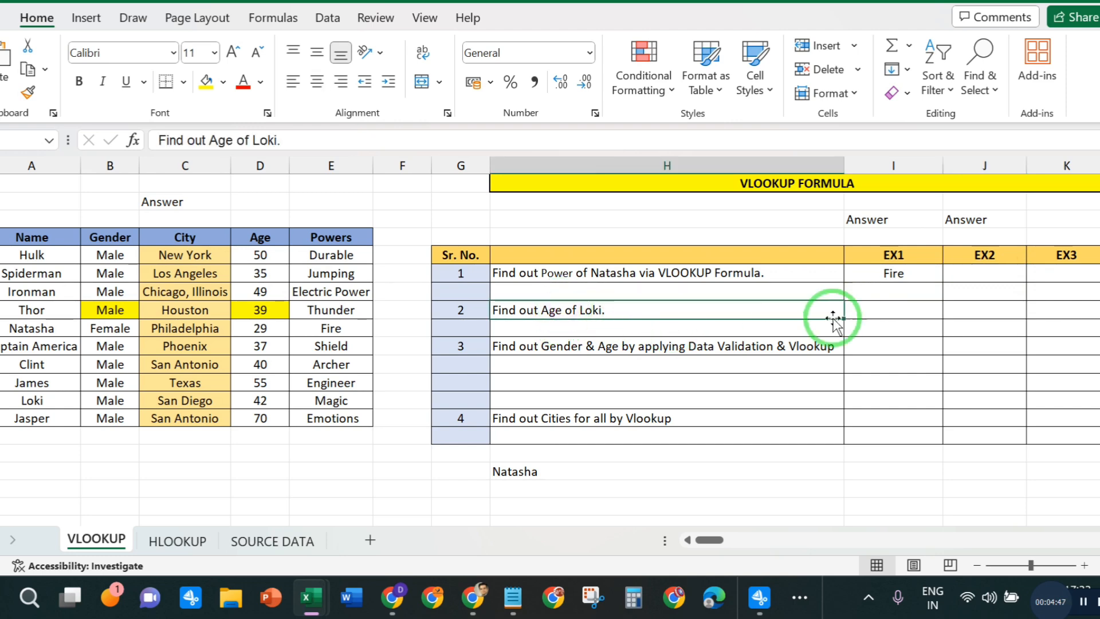
{"action": "left_click", "coordinate": [872, 307]}
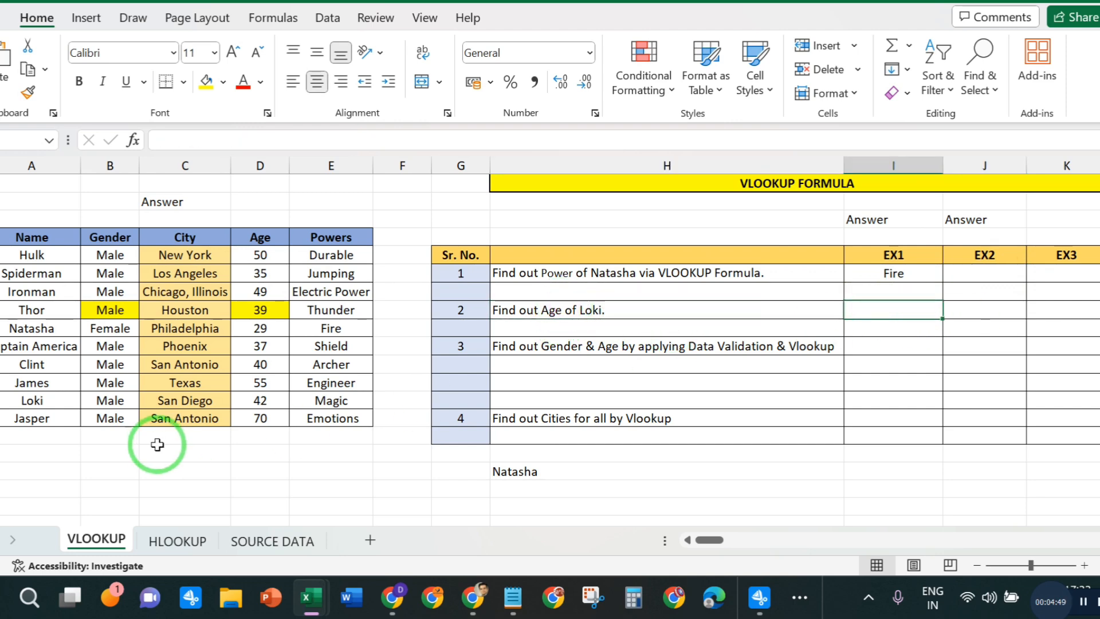
{"action": "left_click", "coordinate": [36, 400]}
{"action": "left_click", "coordinate": [341, 401]}
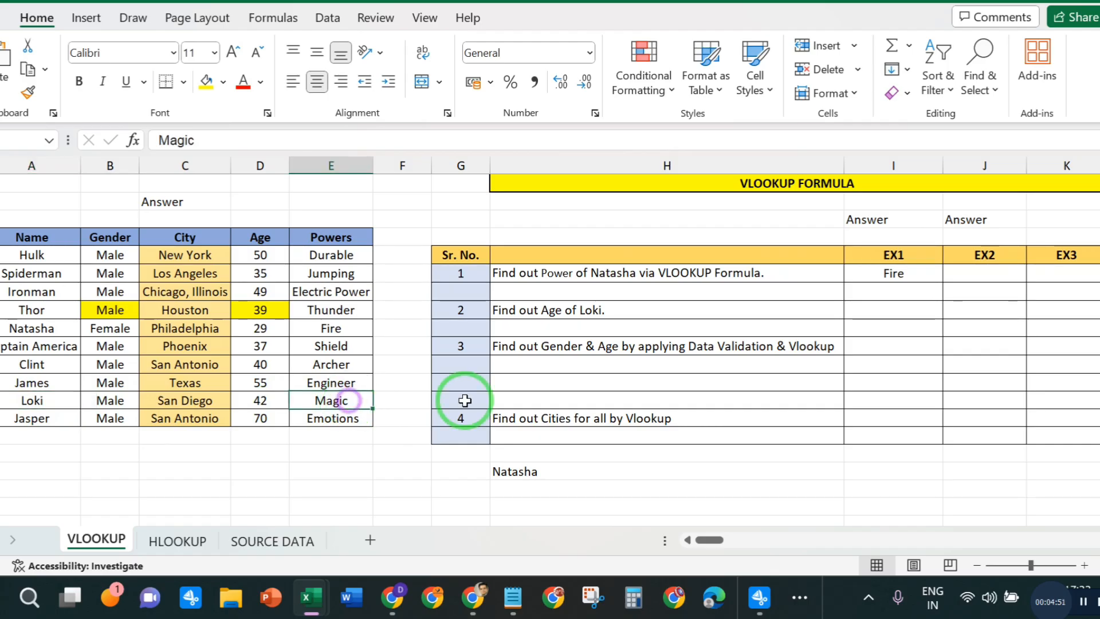
{"action": "left_click", "coordinate": [875, 346]}
{"action": "left_click", "coordinate": [880, 310]}
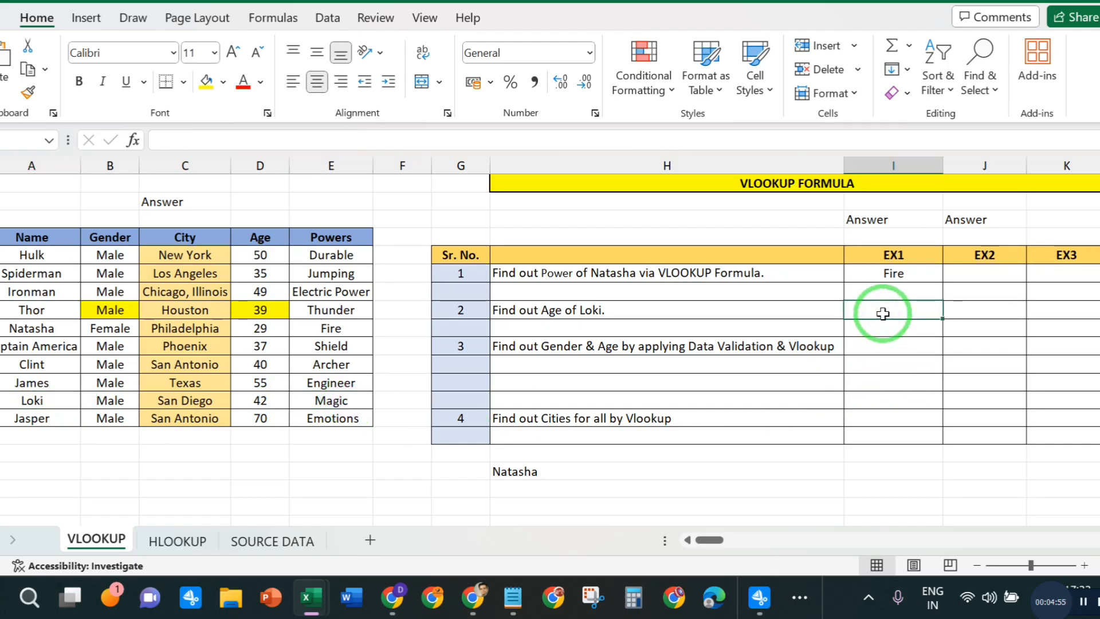
{"action": "double_click", "coordinate": [883, 314]}
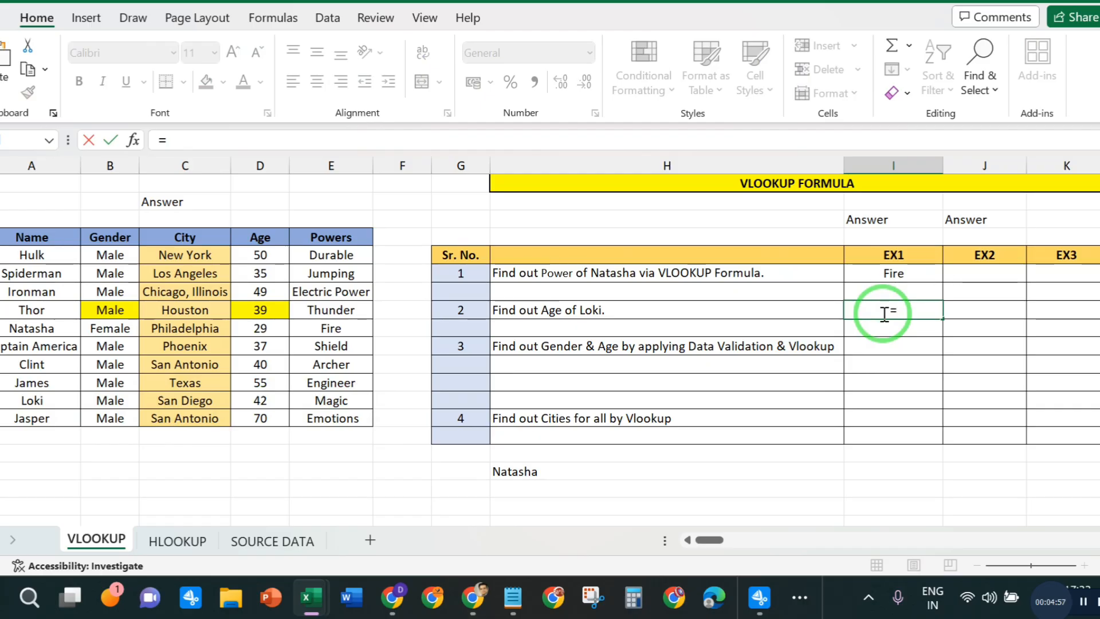
{"action": "type", "text": "=VLO"}
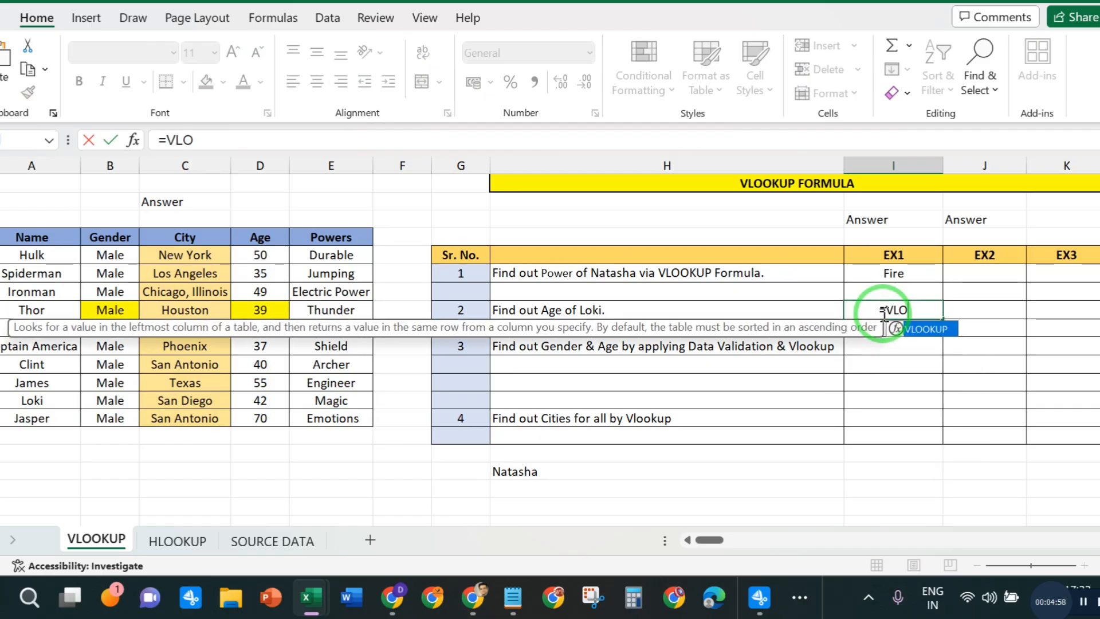
{"action": "double_click", "coordinate": [910, 328]}
{"action": "left_click", "coordinate": [246, 143]}
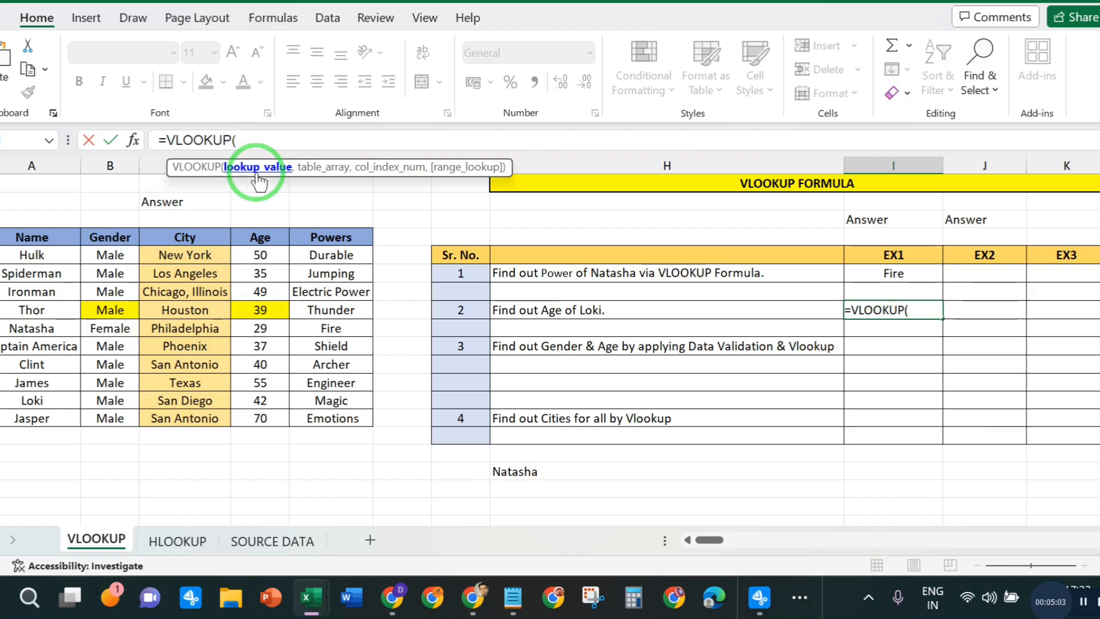
{"action": "left_click", "coordinate": [31, 400]}
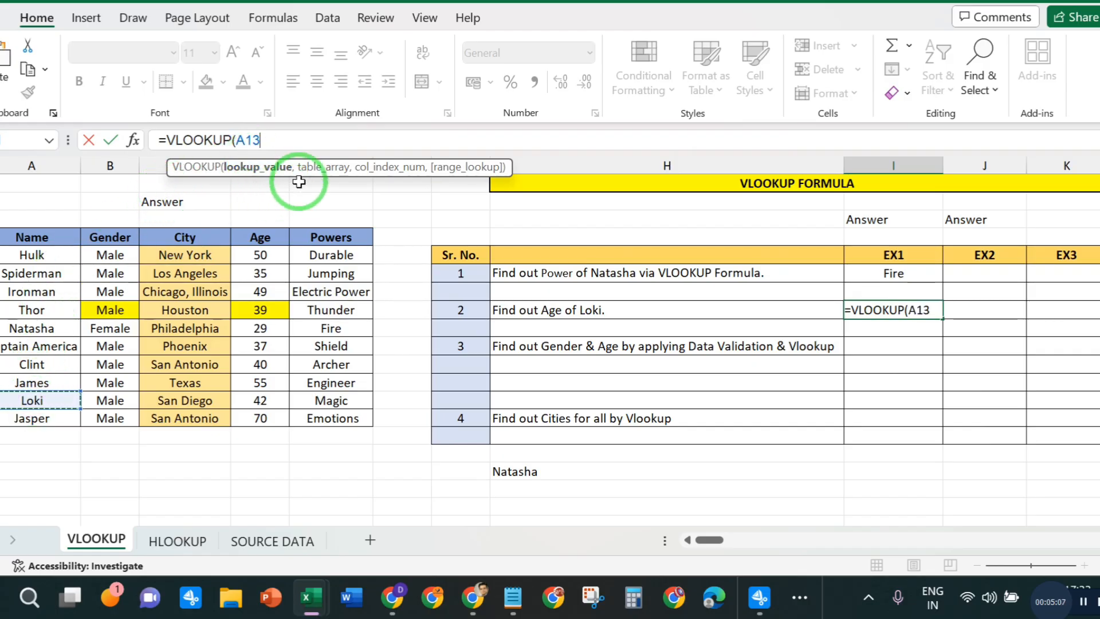
{"action": "type", "text": ","}
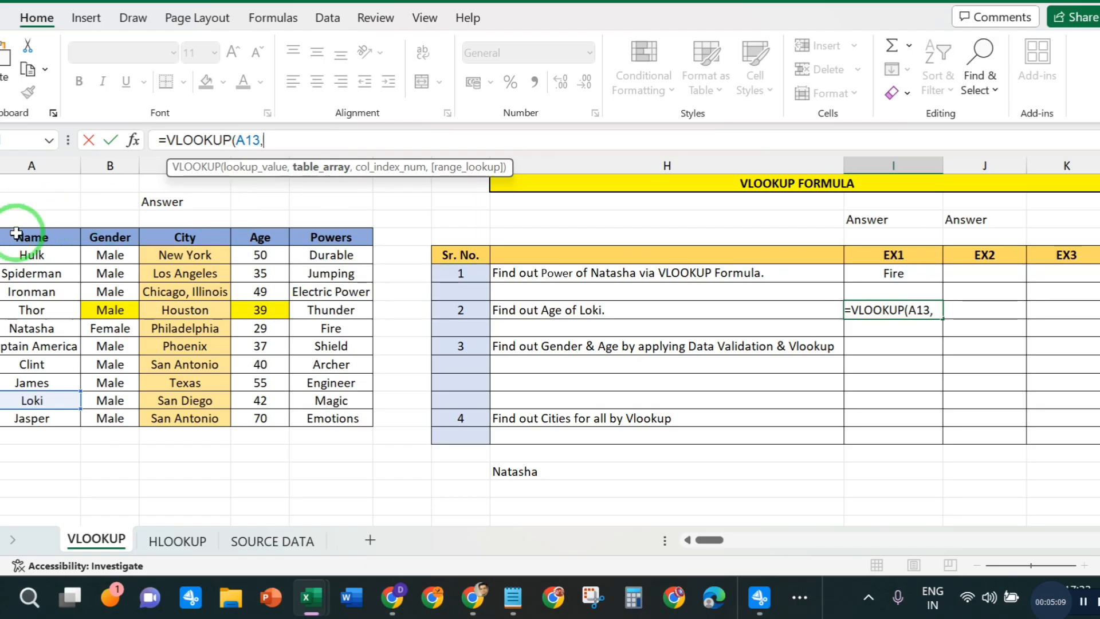
- Complete Loki's age formula with table array A4:E14, column index 4 and range lookup 0
{"action": "left_click_drag", "start_coordinate": [17, 234], "coordinate": [365, 419]}
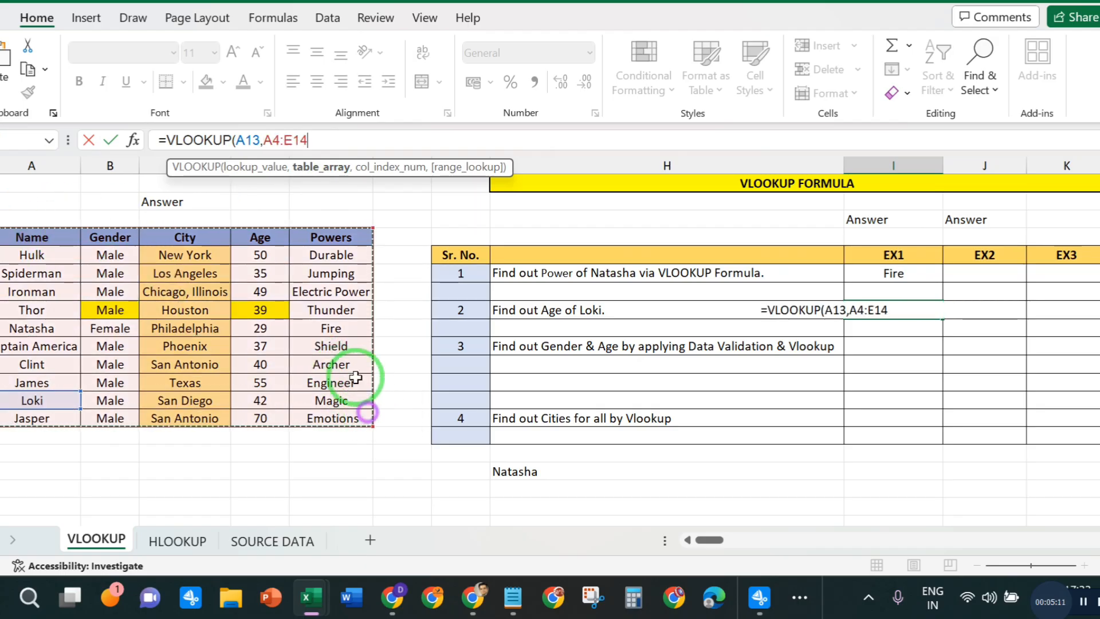
{"action": "type", "text": ","}
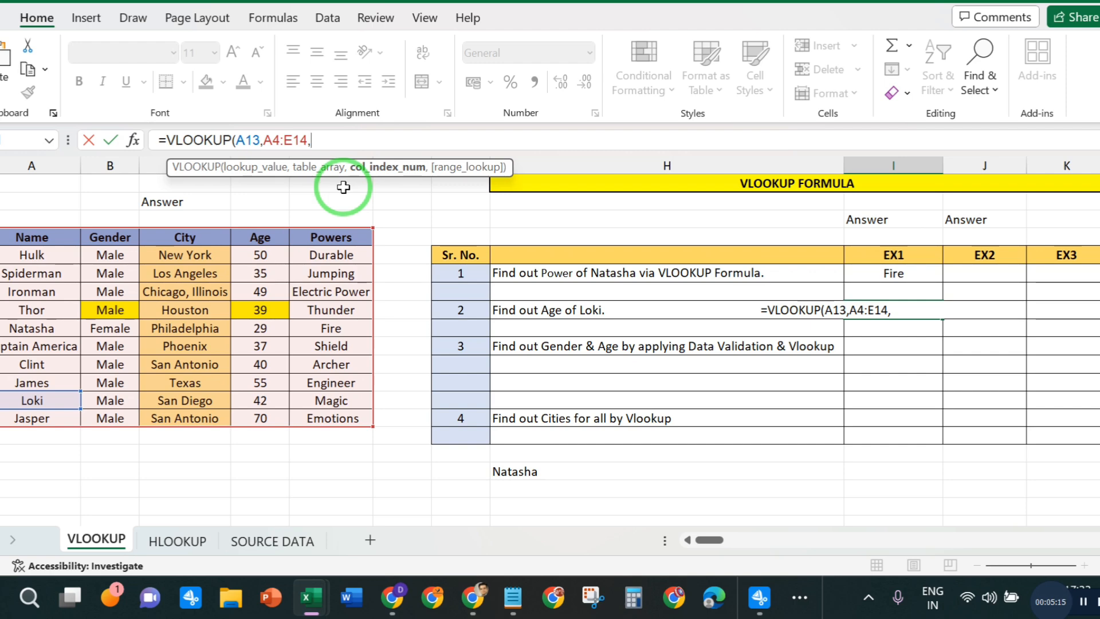
{"action": "type", "text": "04"}
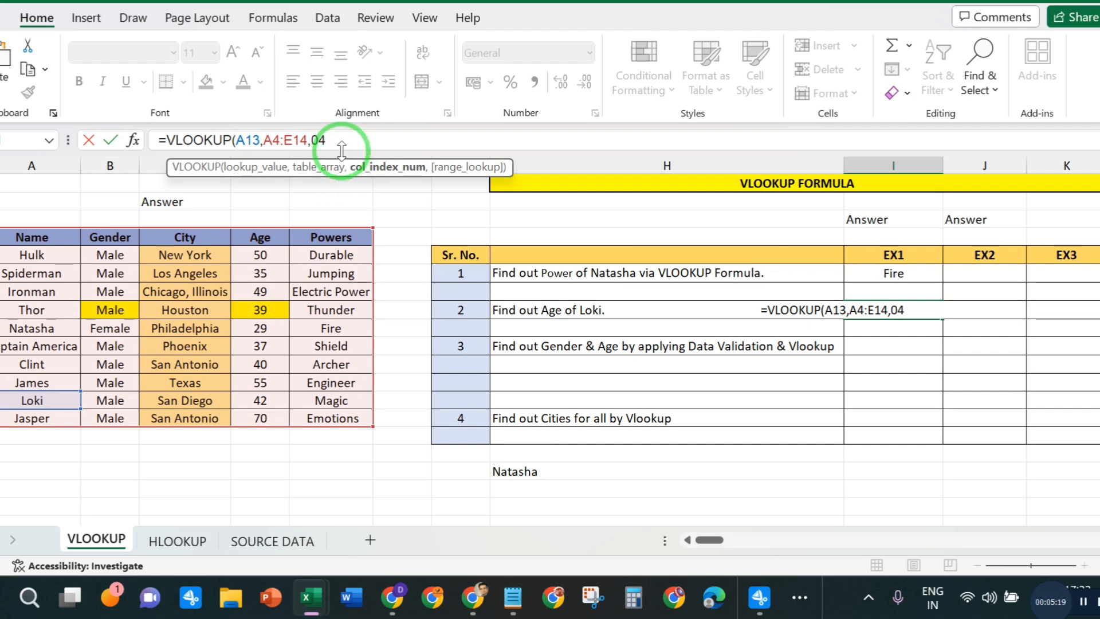
{"action": "type", "text": ","}
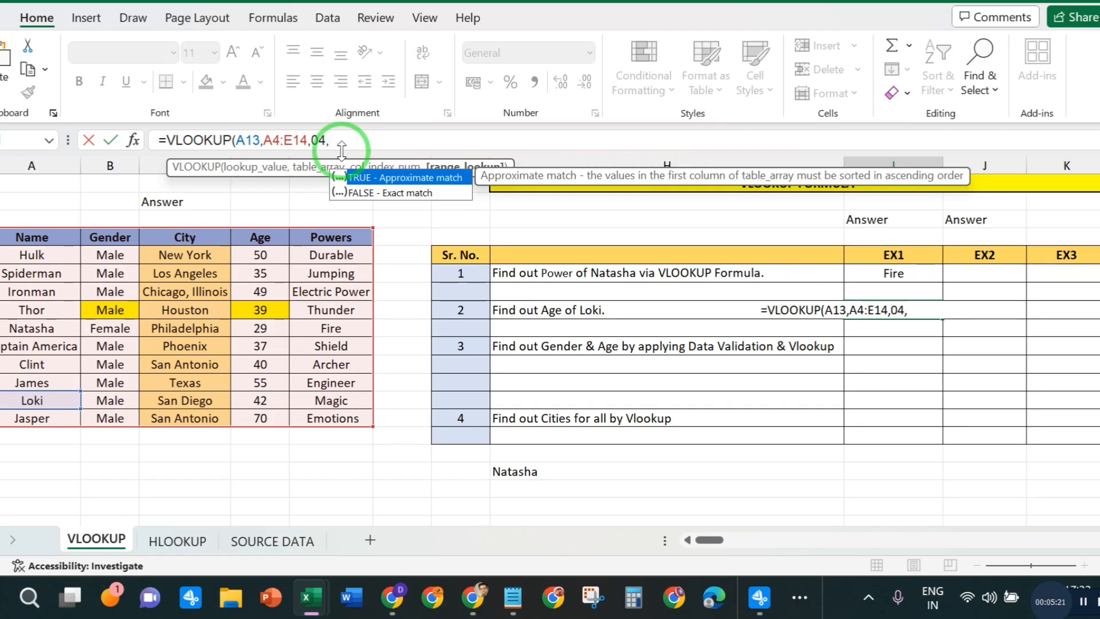
{"action": "type", "text": "0)"}
{"action": "key", "text": "Return"}
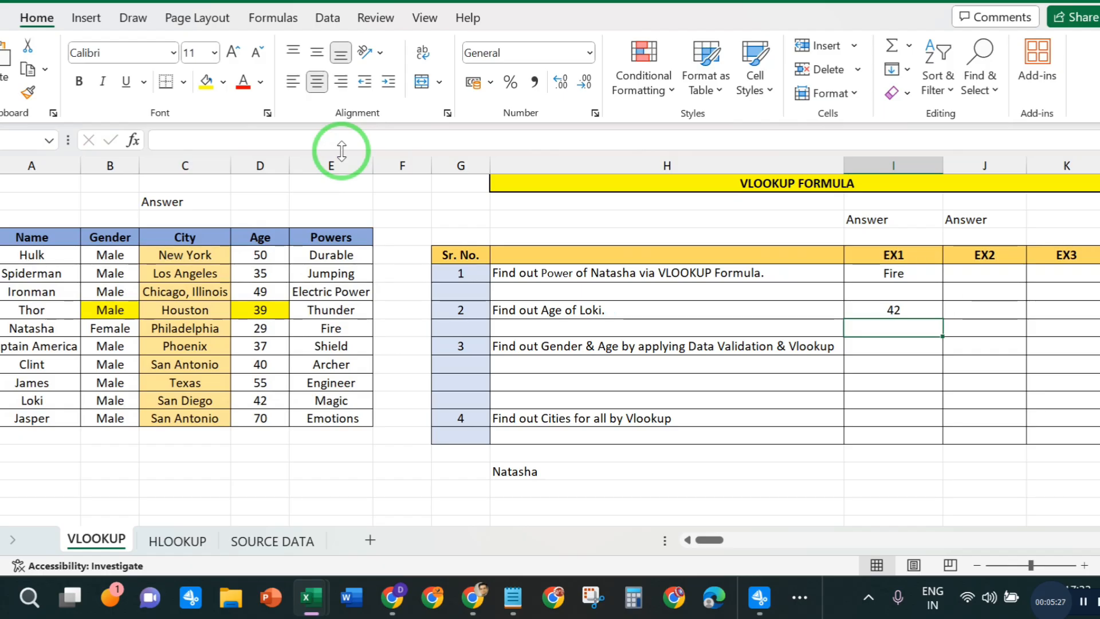
- Review the match-type options for the range lookup in Loki's age formula and re-enter 0 as its value
{"action": "left_click", "coordinate": [865, 310]}
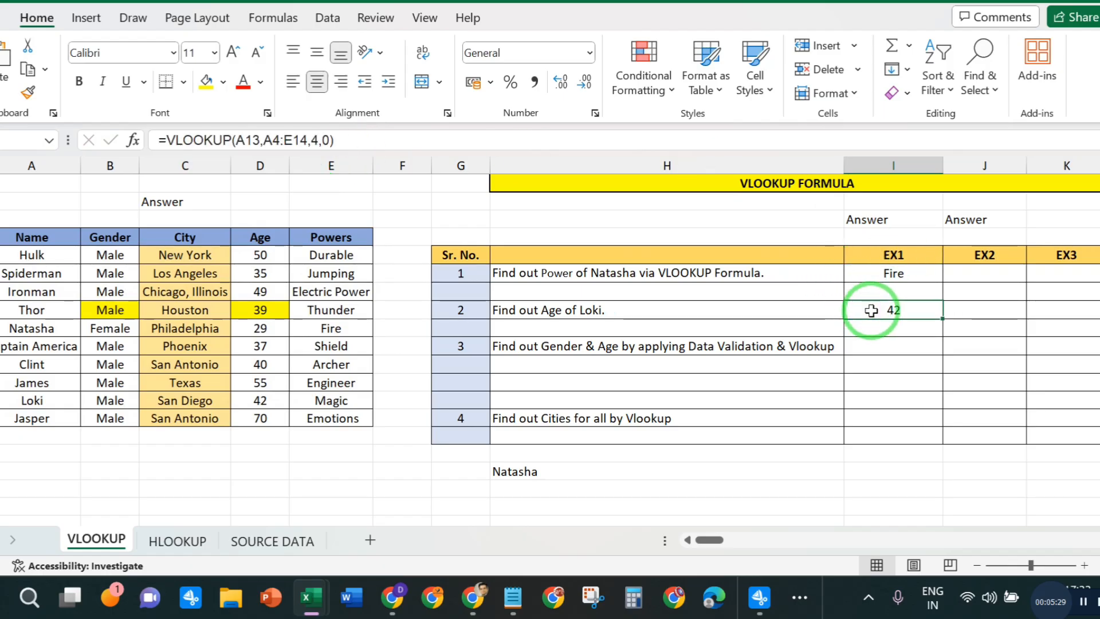
{"action": "left_click", "coordinate": [322, 142]}
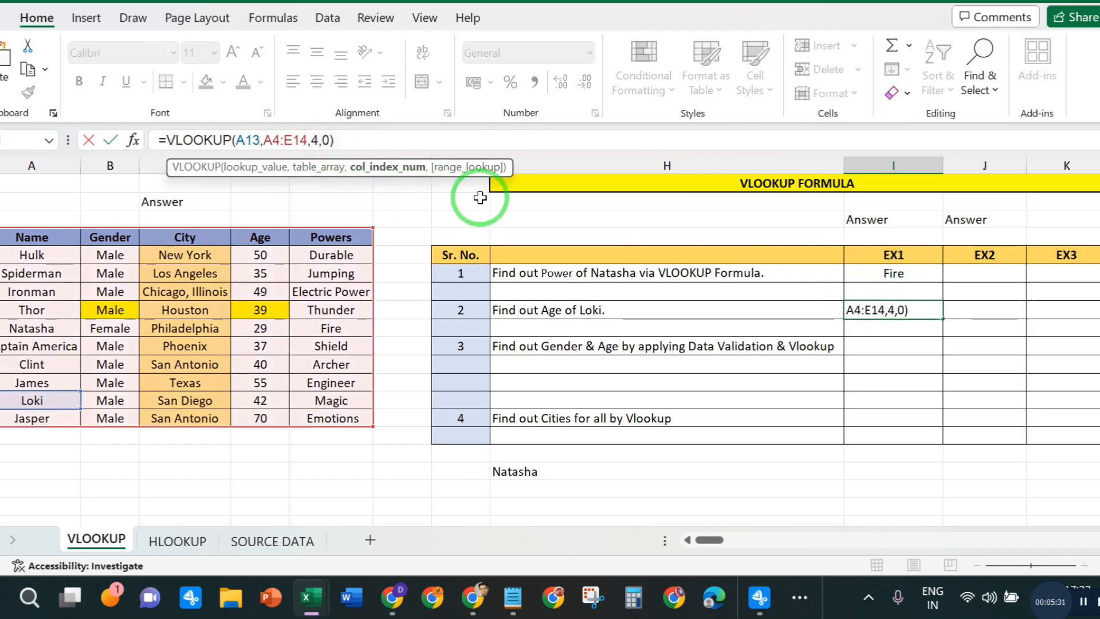
{"action": "left_click", "coordinate": [329, 141]}
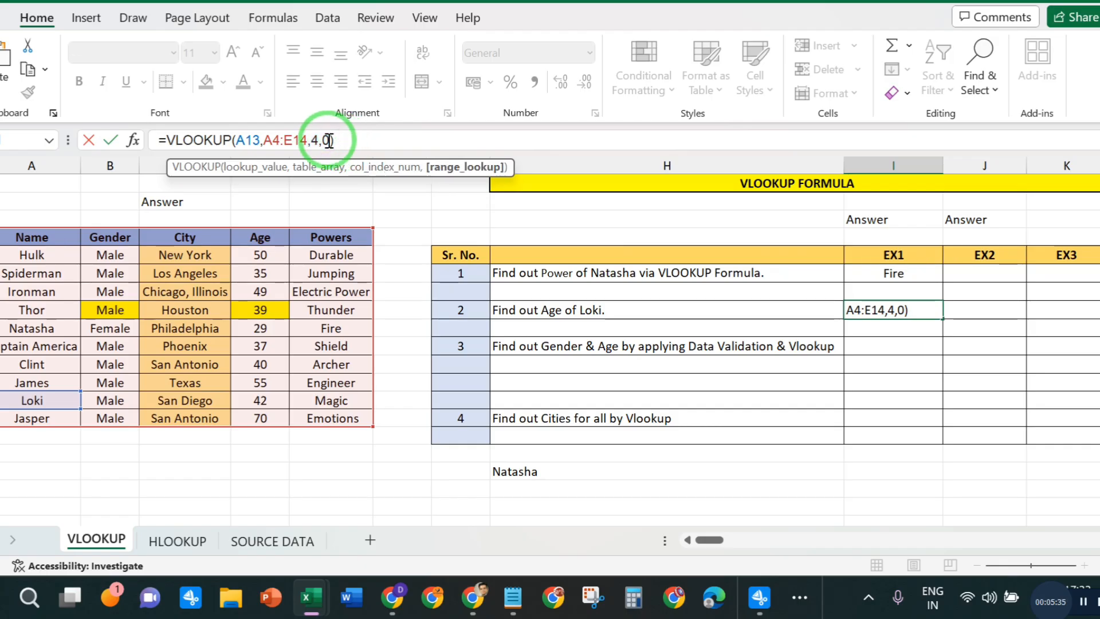
{"action": "key", "text": "BackSpace"}
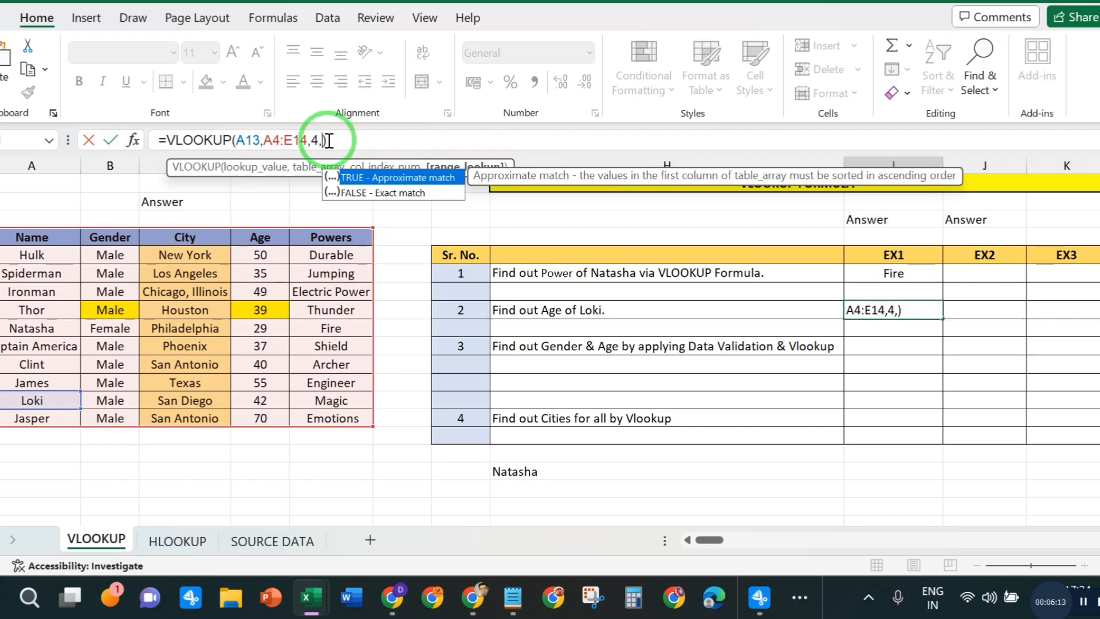
{"action": "type", "text": "0"}
{"action": "key", "text": "Return"}
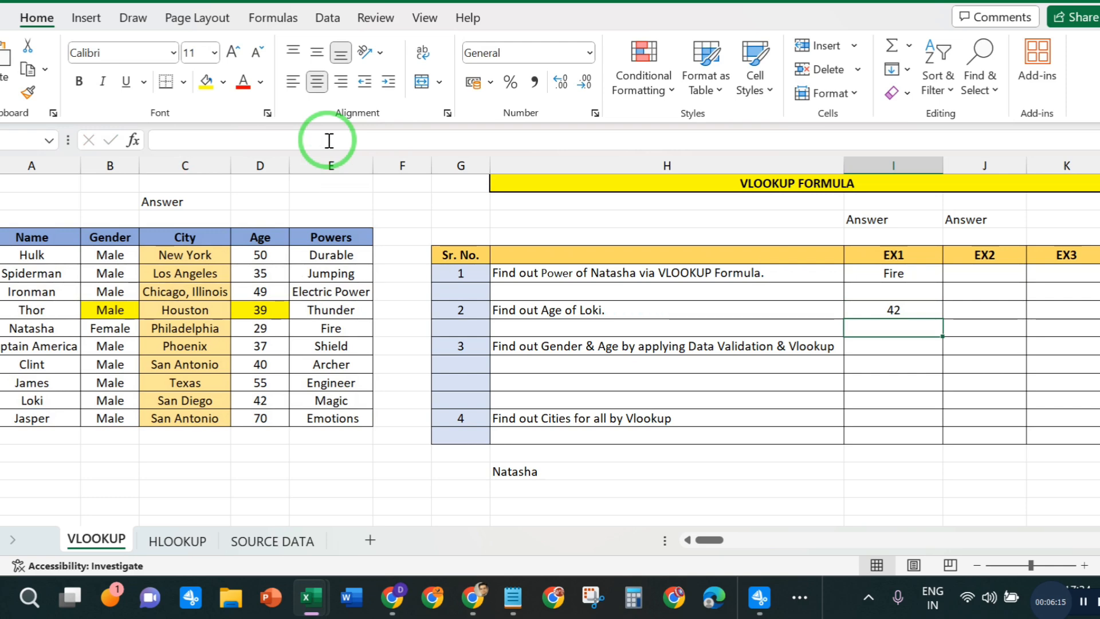
- Compare the VLOOKUP formulas in the EX1 answer cells for Natasha's power and Loki's age
{"action": "left_click", "coordinate": [881, 310]}
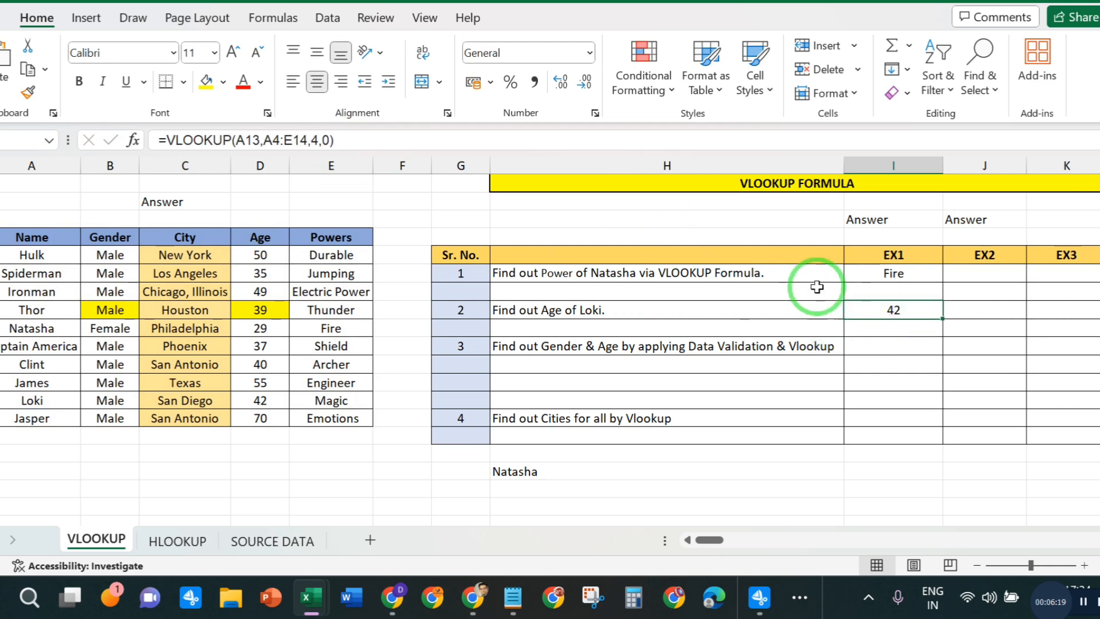
{"action": "left_click", "coordinate": [912, 276]}
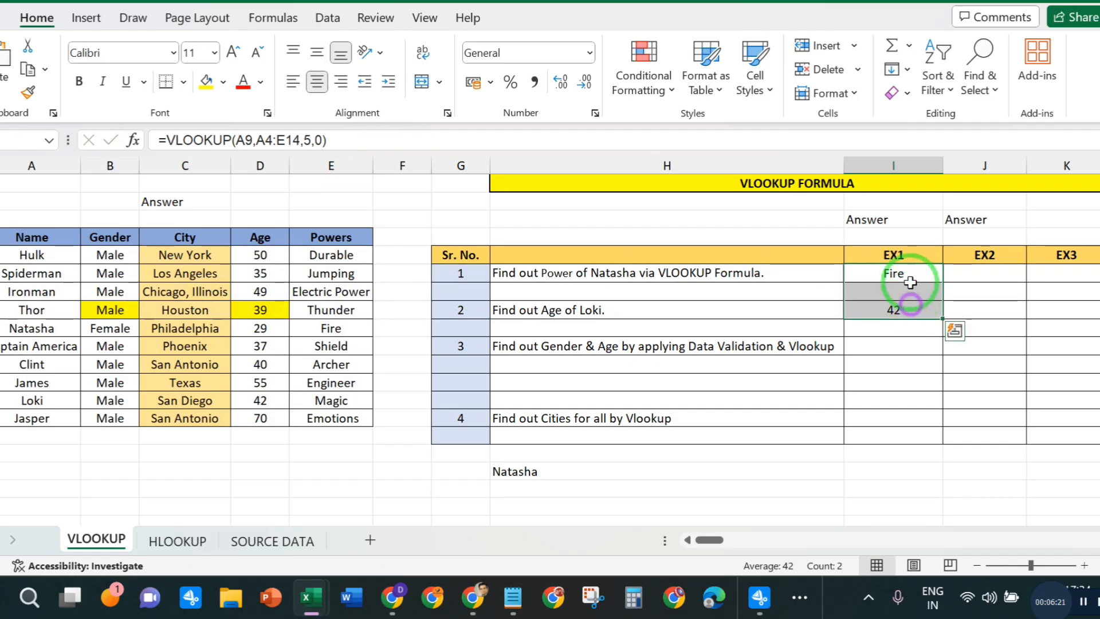
{"action": "left_click", "coordinate": [923, 311]}
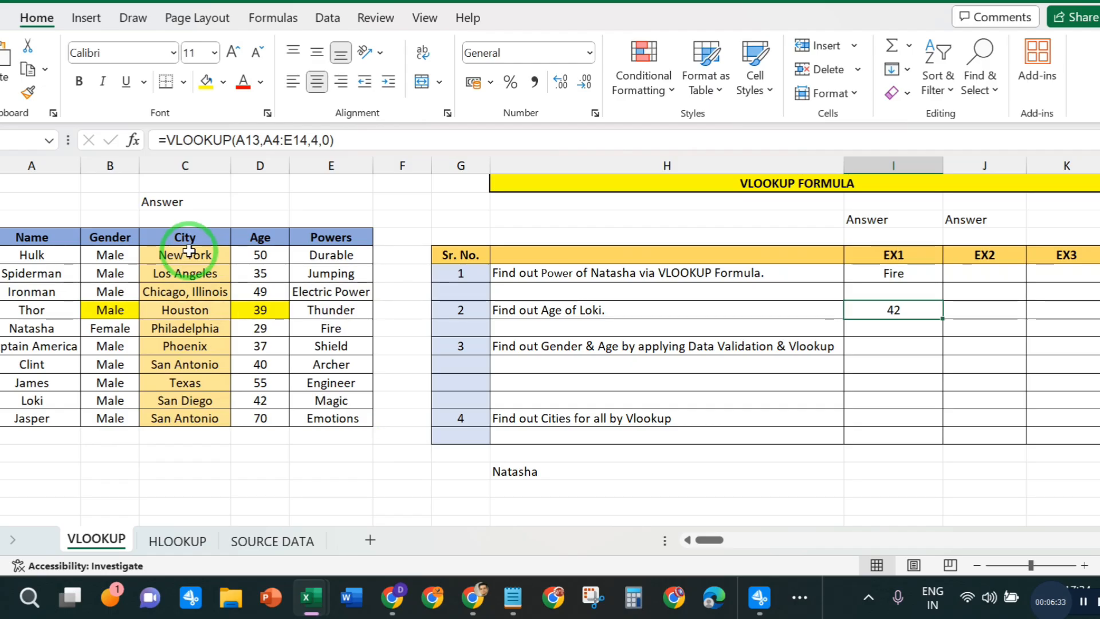
- Clear all city names from the character table's City column, from Hulk's row through Jasper's row
{"action": "left_click_drag", "start_coordinate": [189, 251], "coordinate": [208, 418]}
{"action": "key", "text": "Delete"}
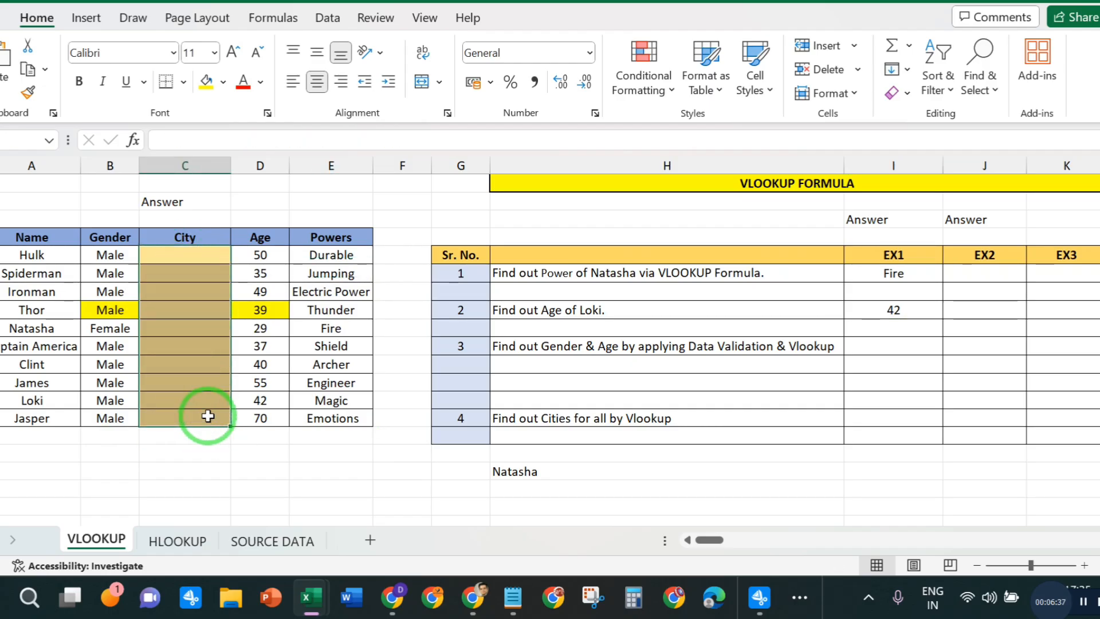
{"action": "left_click", "coordinate": [177, 310]}
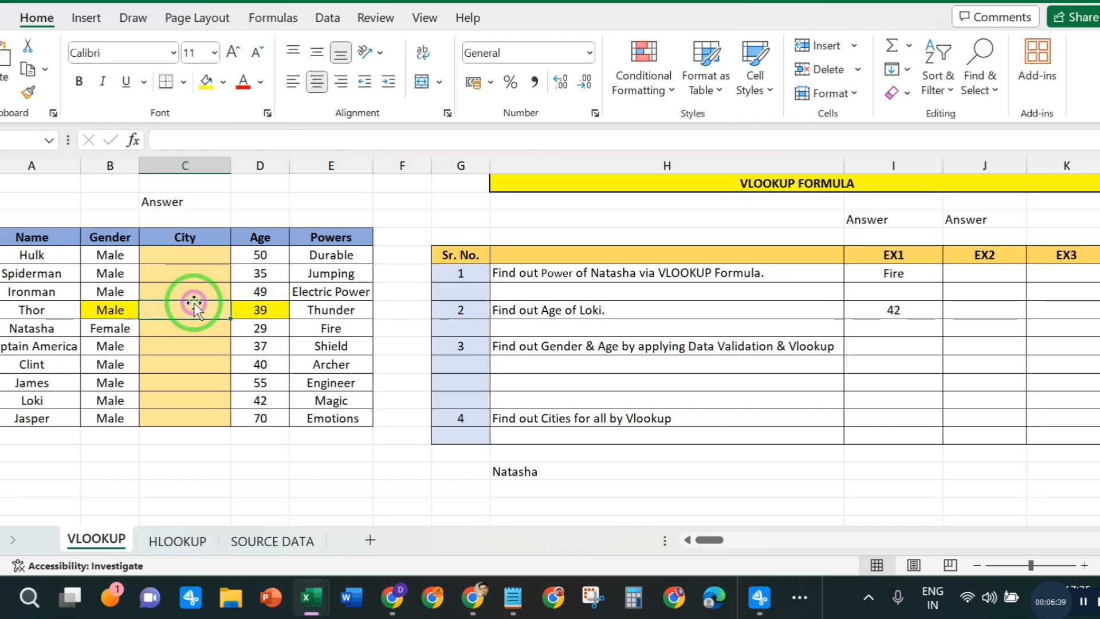
{"action": "left_click_drag", "start_coordinate": [185, 259], "coordinate": [190, 414]}
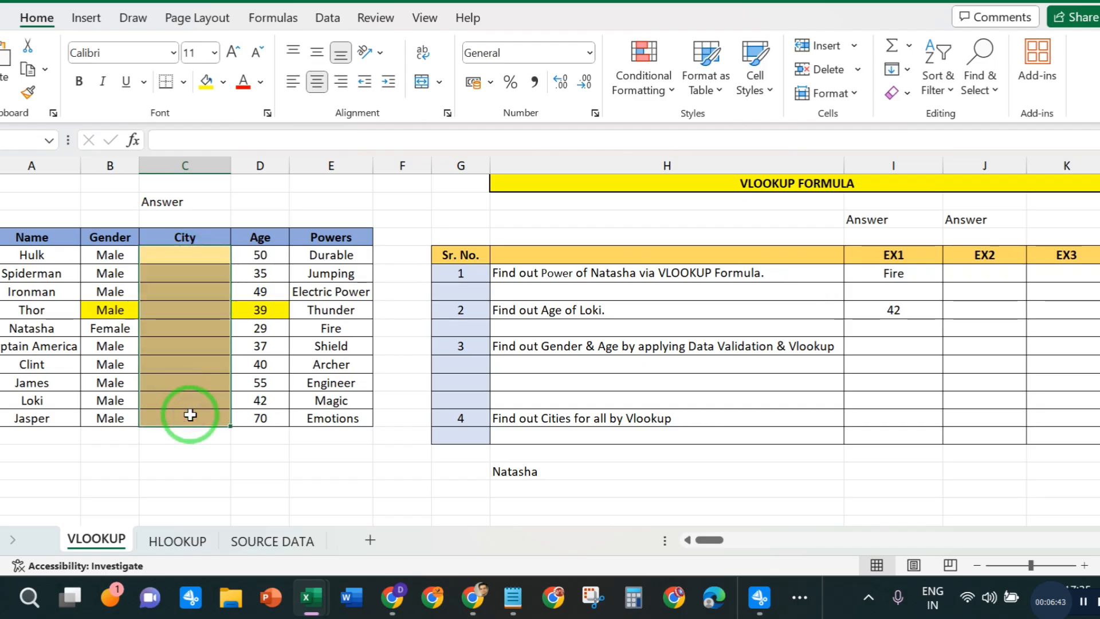
- Examine the City column on the SOURCE DATA sheet against the City column on the VLOOKUP sheet
{"action": "left_click", "coordinate": [287, 539]}
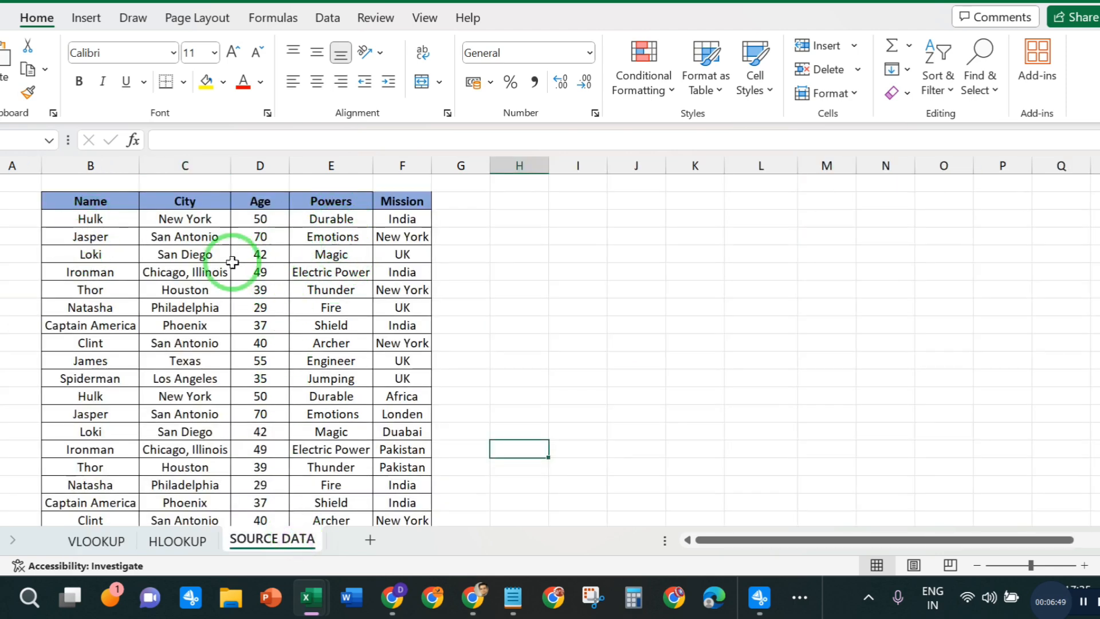
{"action": "left_click_drag", "start_coordinate": [169, 218], "coordinate": [197, 445]}
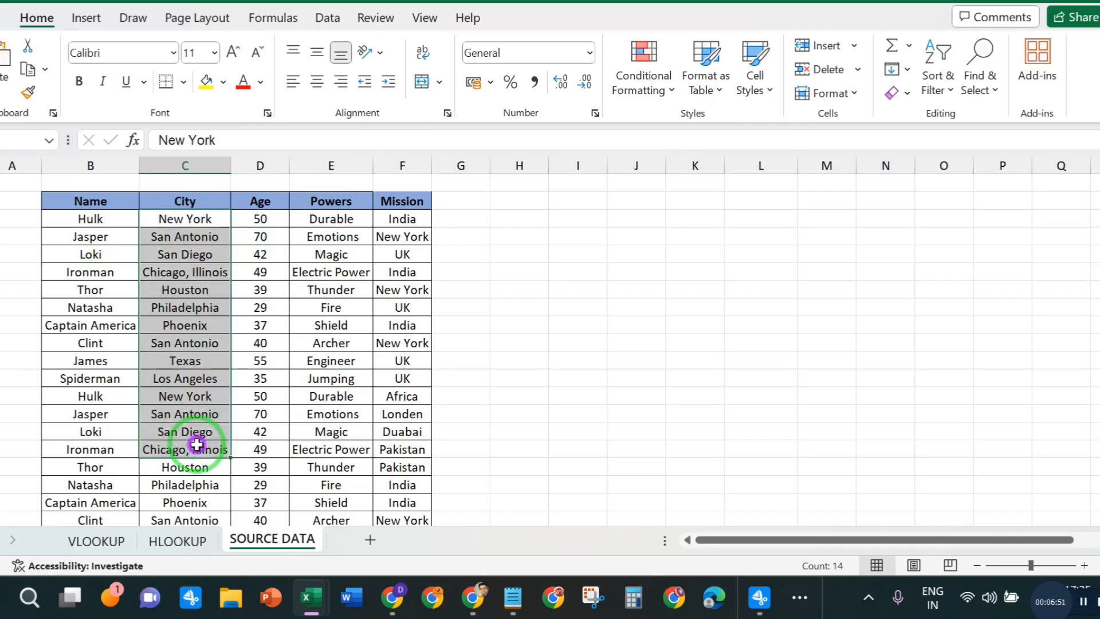
{"action": "left_click", "coordinate": [192, 414]}
{"action": "left_click", "coordinate": [96, 540]}
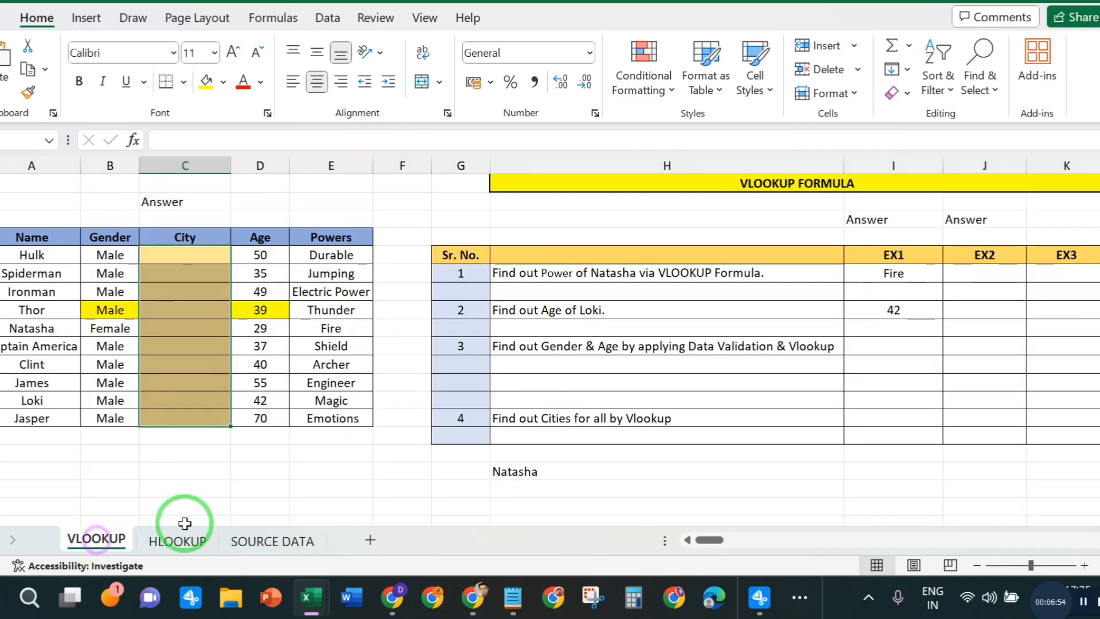
{"action": "left_click", "coordinate": [268, 541]}
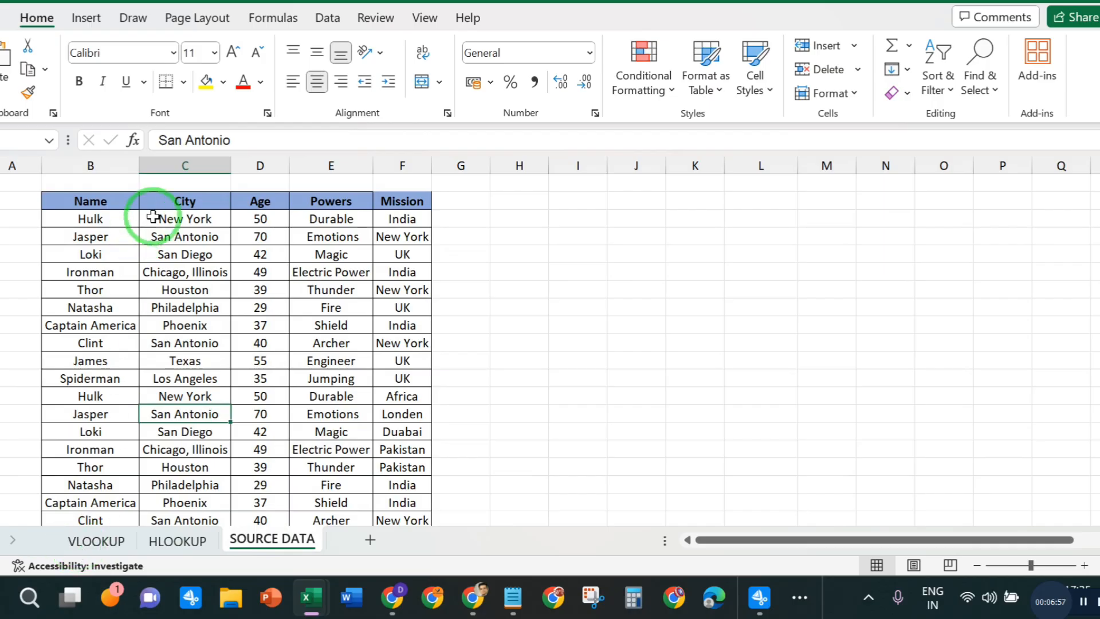
{"action": "left_click", "coordinate": [185, 166]}
{"action": "left_click", "coordinate": [181, 413]}
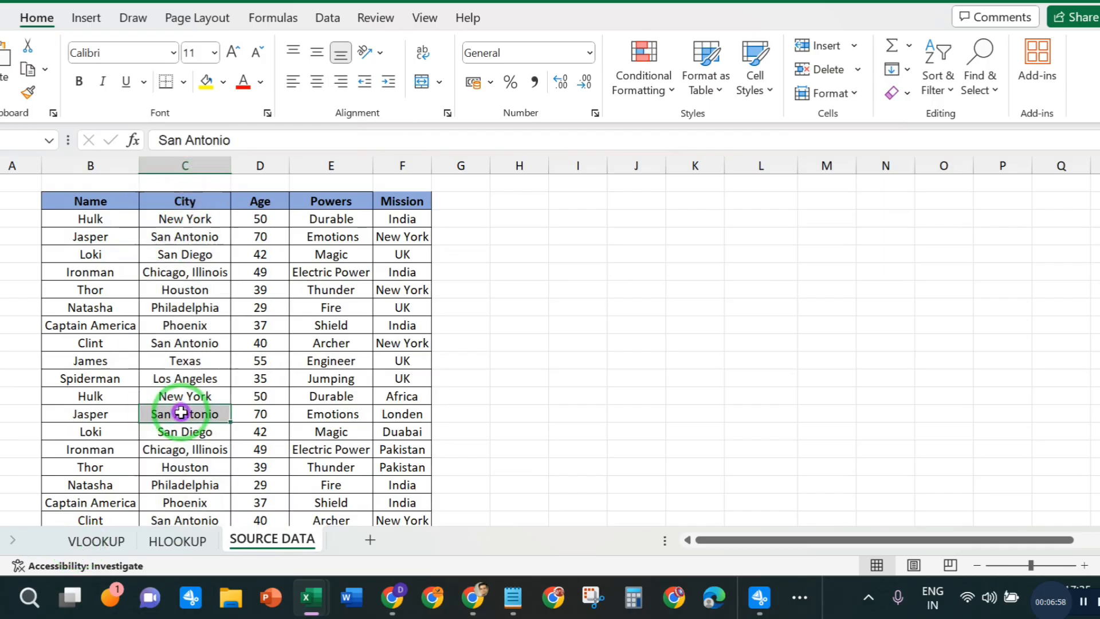
{"action": "left_click", "coordinate": [96, 539]}
{"action": "left_click_drag", "start_coordinate": [183, 254], "coordinate": [181, 407]}
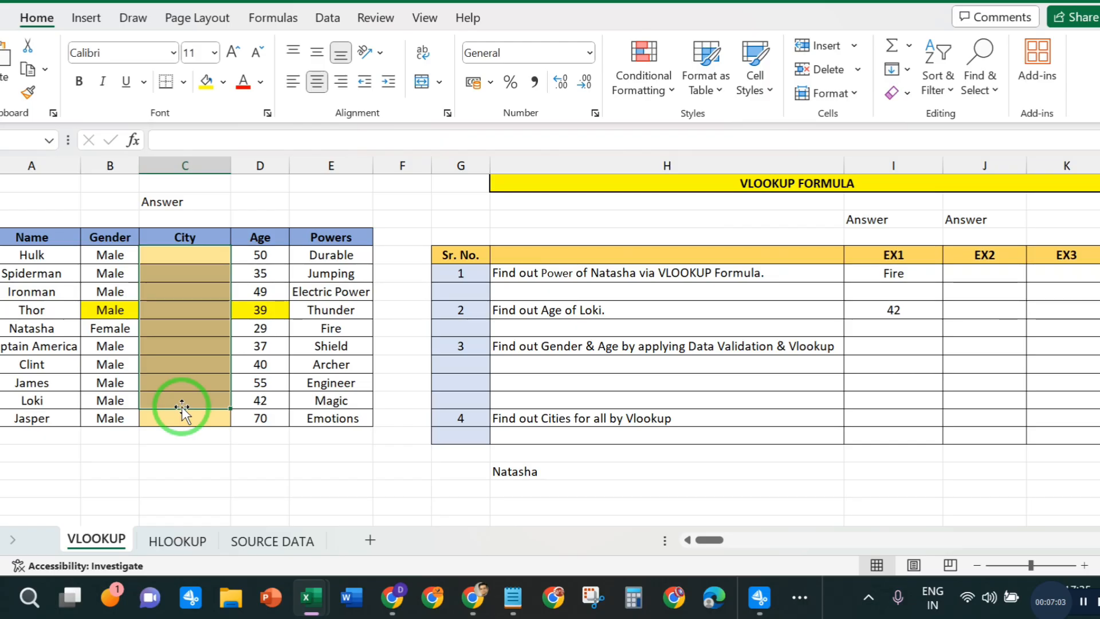
- Compare the order of the character names on the VLOOKUP sheet with their order on the SOURCE DATA sheet
{"action": "left_click", "coordinate": [34, 259]}
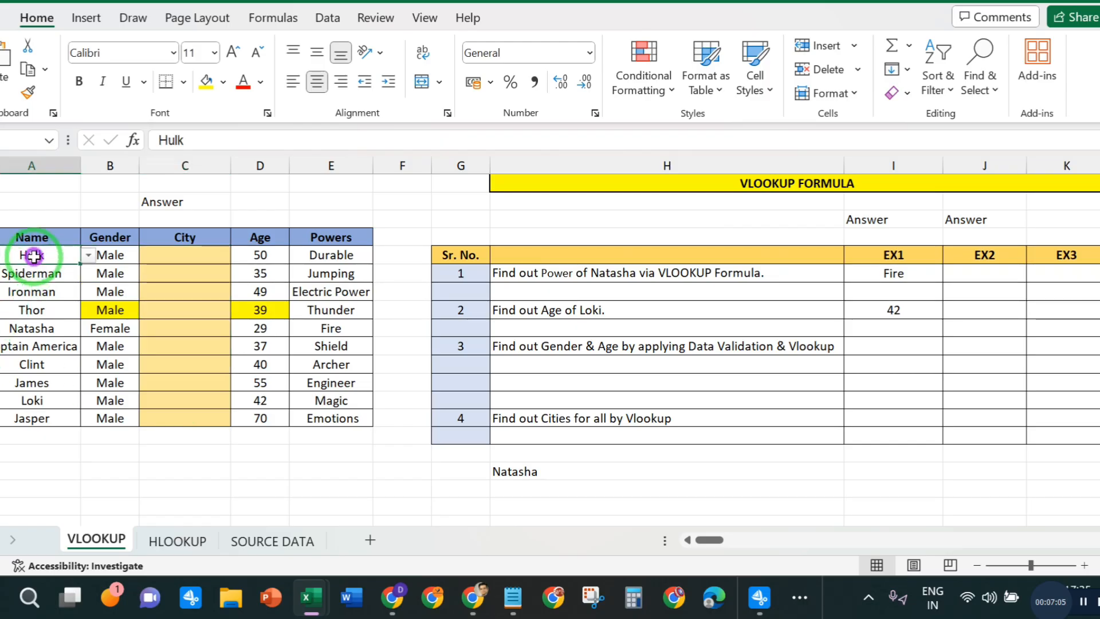
{"action": "left_click", "coordinate": [264, 544]}
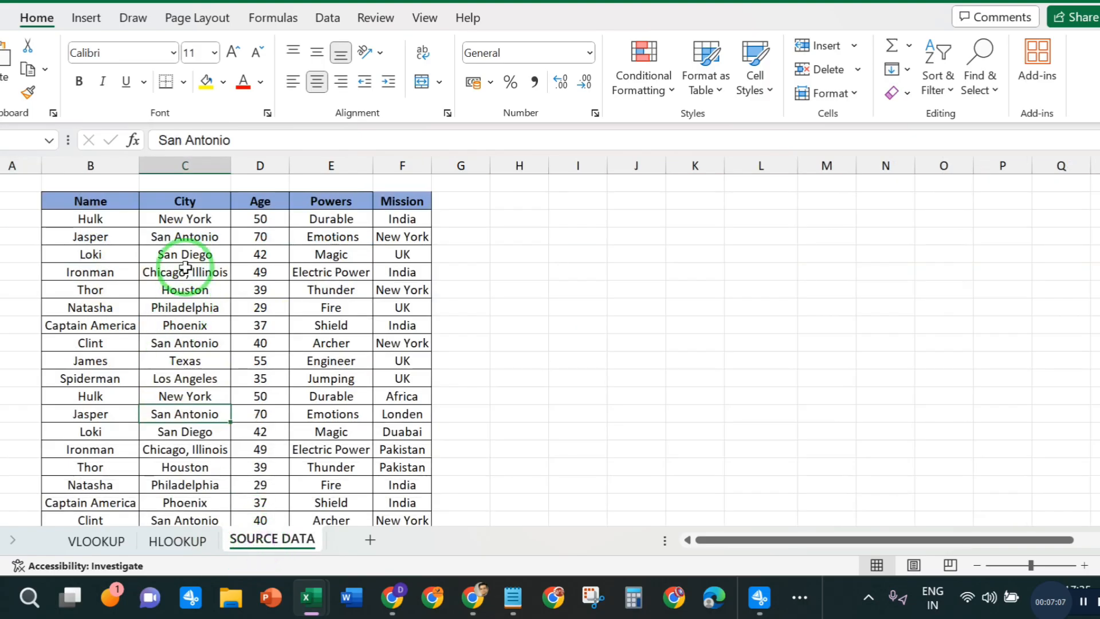
{"action": "left_click", "coordinate": [91, 219]}
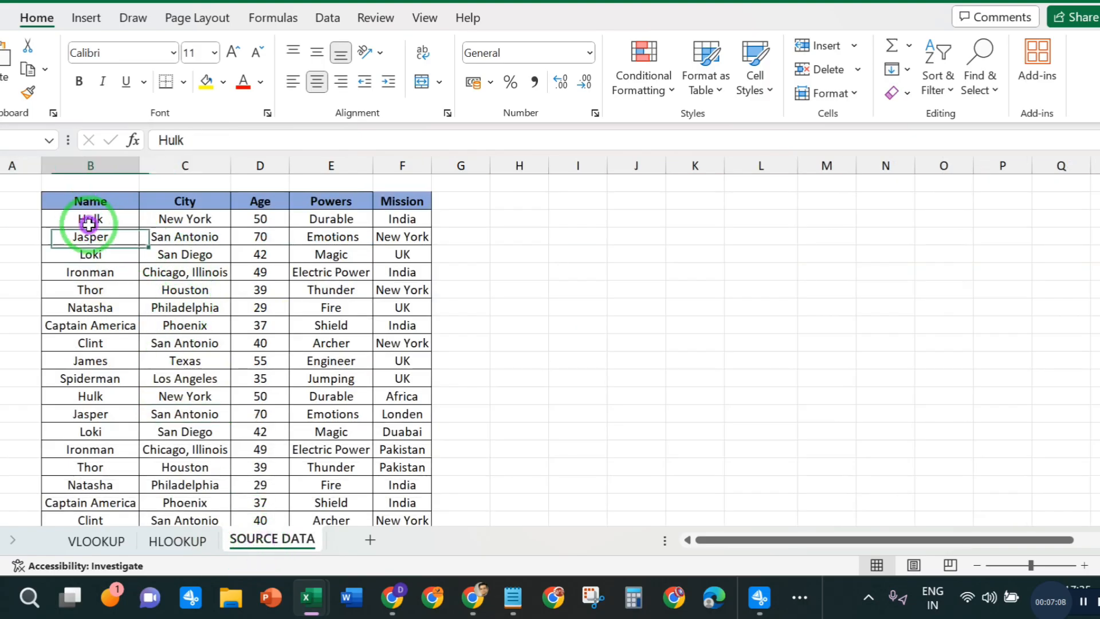
{"action": "left_click", "coordinate": [86, 540]}
{"action": "left_click", "coordinate": [265, 539]}
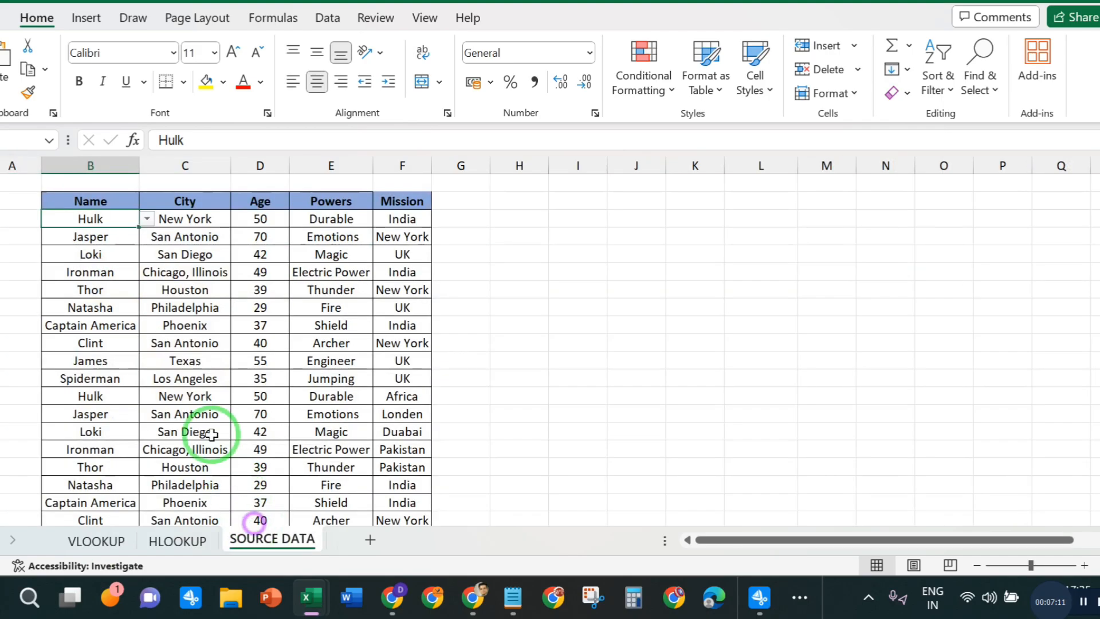
{"action": "left_click", "coordinate": [95, 236]}
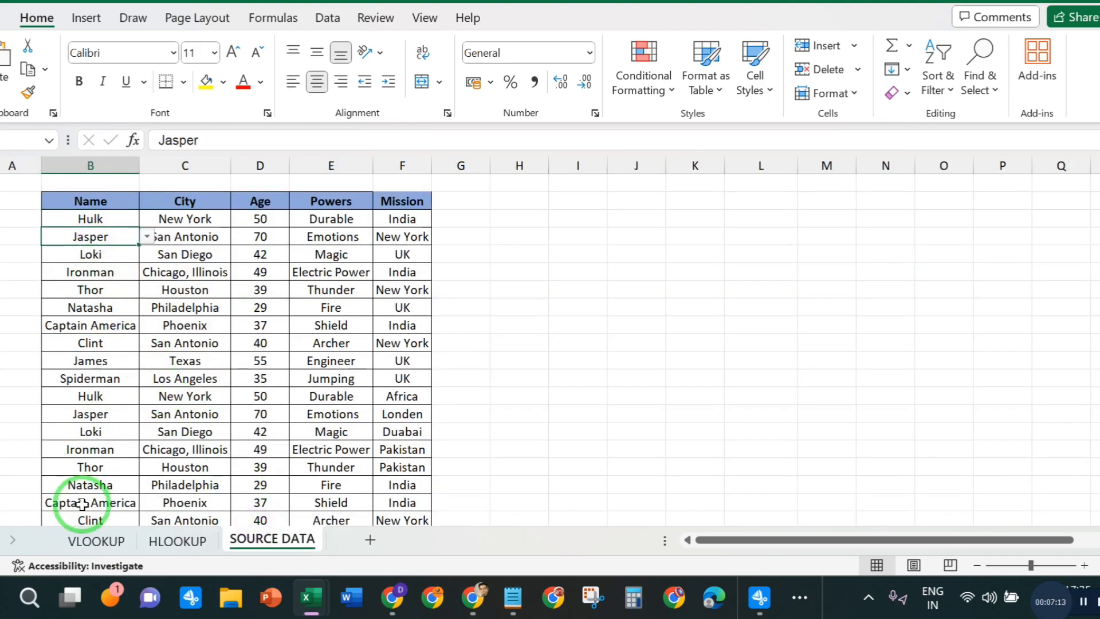
{"action": "left_click", "coordinate": [91, 538]}
{"action": "left_click", "coordinate": [45, 278]}
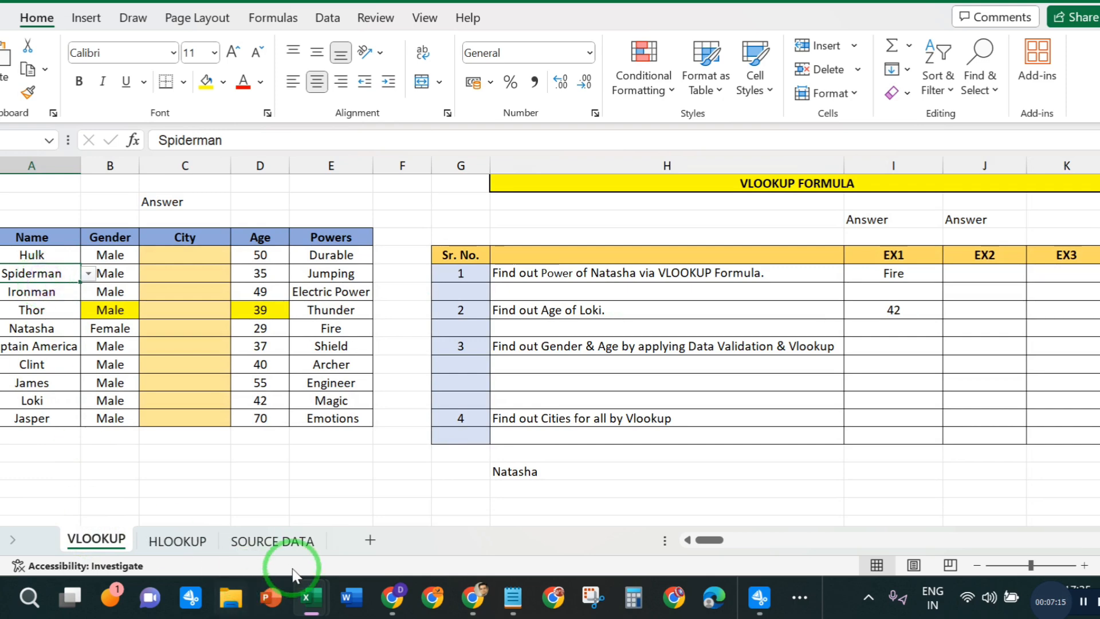
{"action": "left_click", "coordinate": [272, 540]}
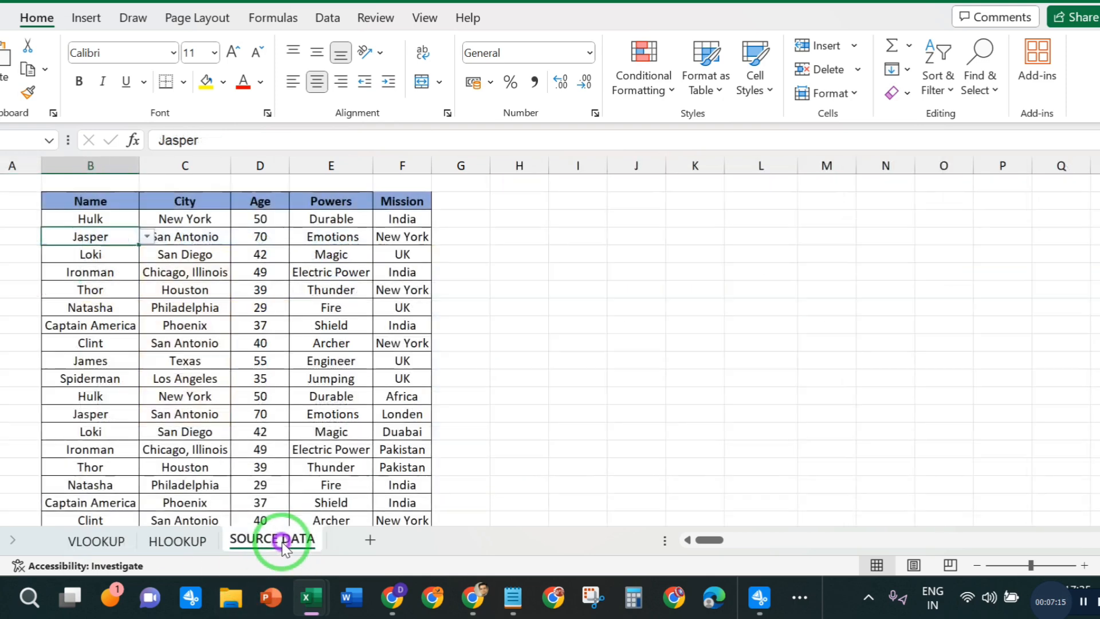
{"action": "left_click", "coordinate": [92, 254]}
{"action": "left_click", "coordinate": [96, 271]}
{"action": "left_click", "coordinate": [97, 292]}
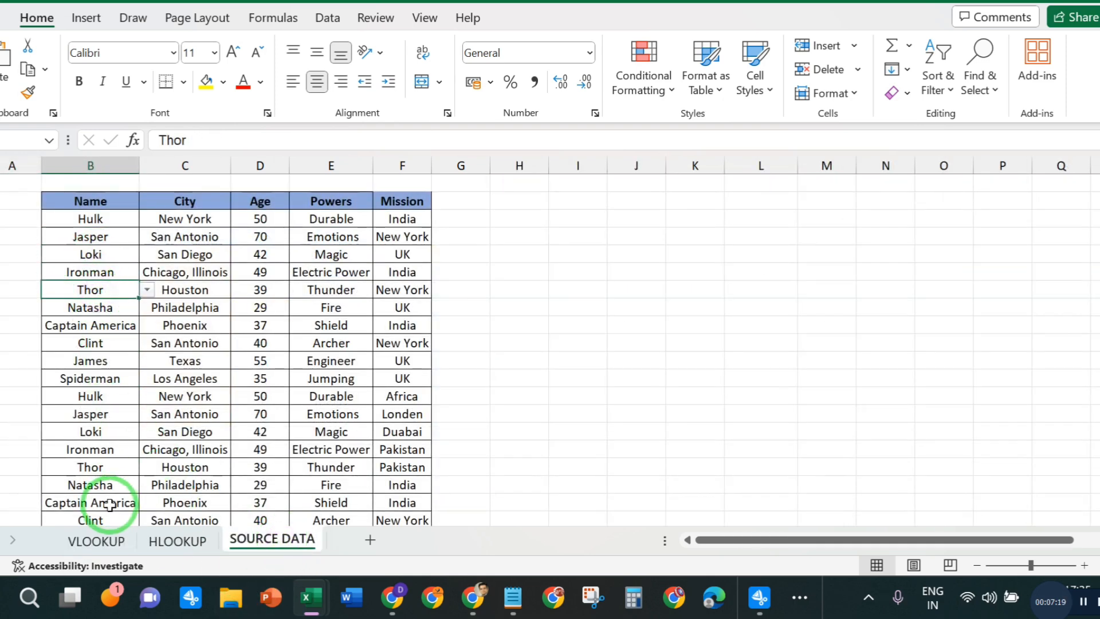
{"action": "left_click", "coordinate": [97, 539]}
{"action": "left_click", "coordinate": [36, 293]}
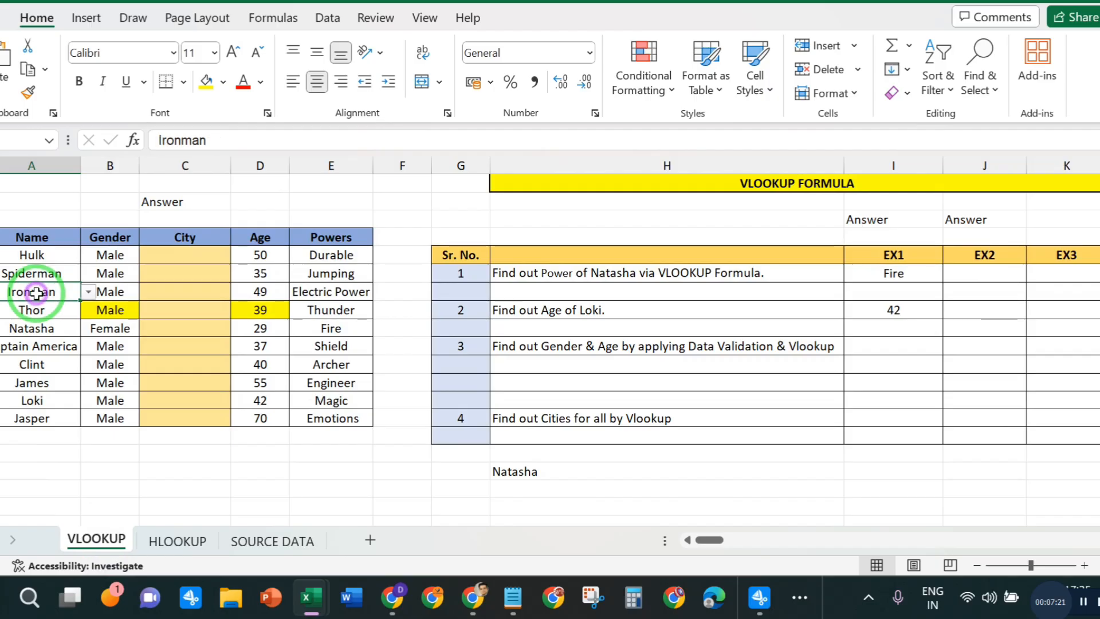
{"action": "left_click", "coordinate": [35, 310]}
{"action": "left_click", "coordinate": [36, 329]}
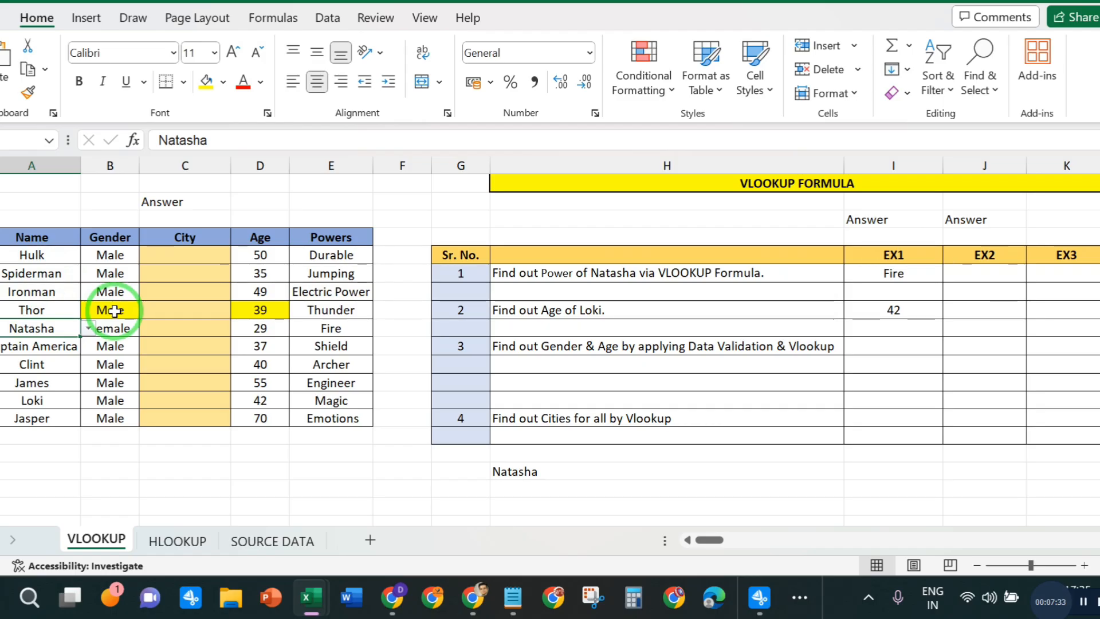
- Start a VLOOKUP formula in Hulk's City cell with his name cell A5 as the lookup value
{"action": "left_click", "coordinate": [172, 379]}
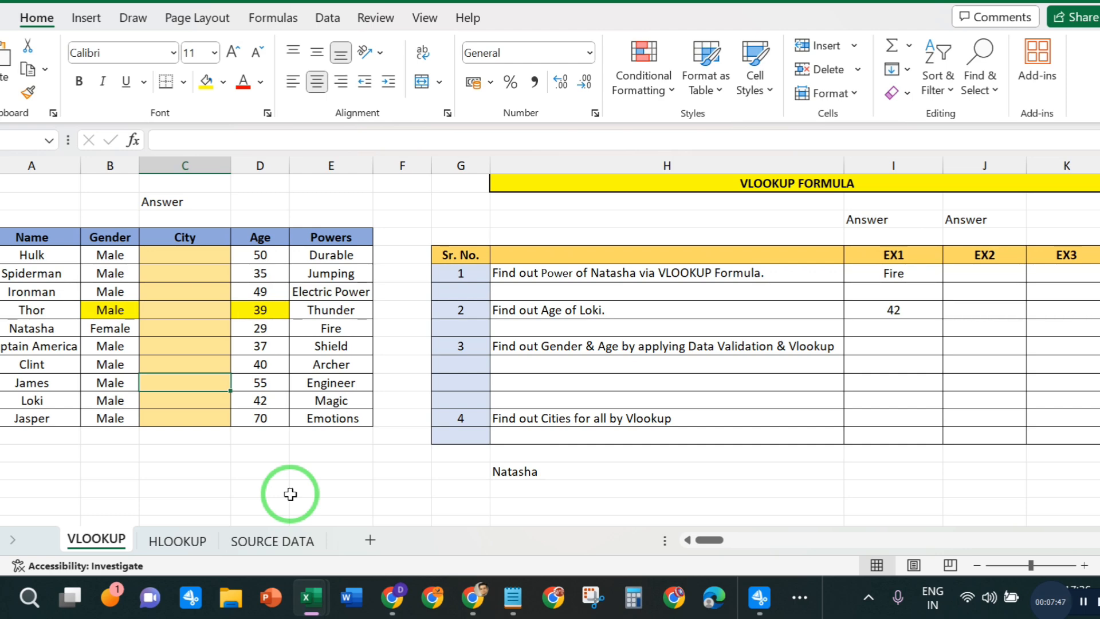
{"action": "left_click", "coordinate": [171, 241]}
{"action": "left_click", "coordinate": [172, 258]}
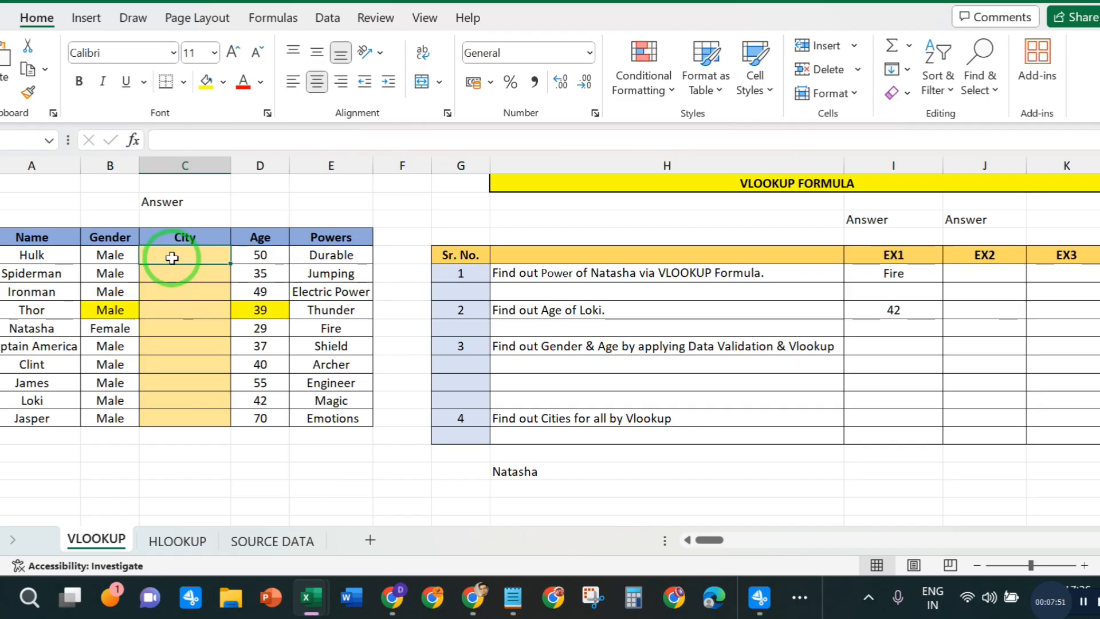
{"action": "type", "text": "="}
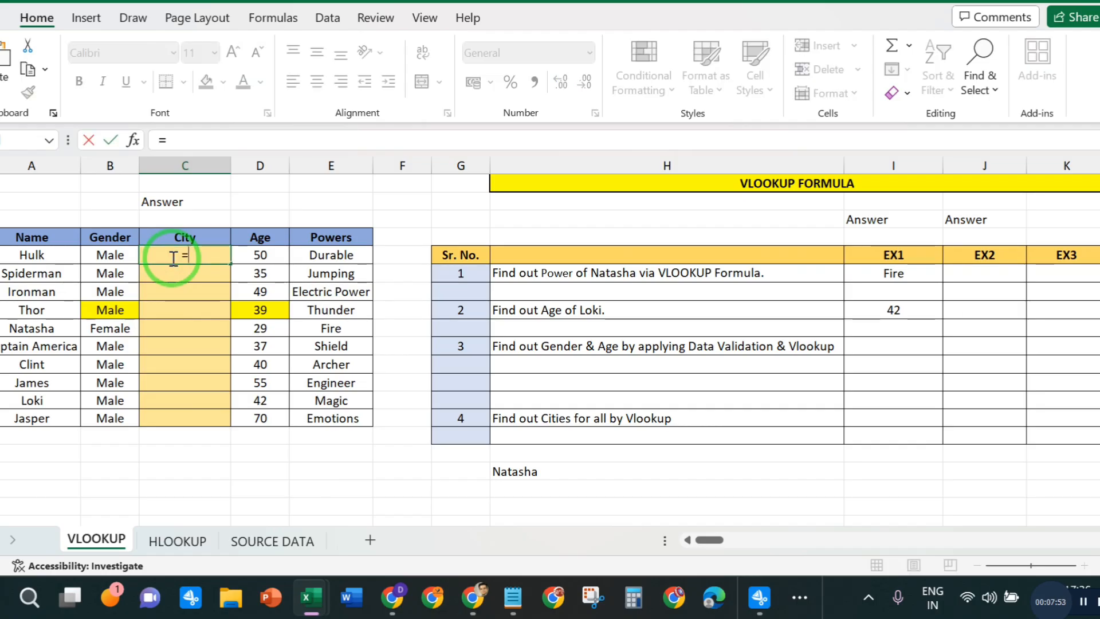
{"action": "type", "text": "VLO"}
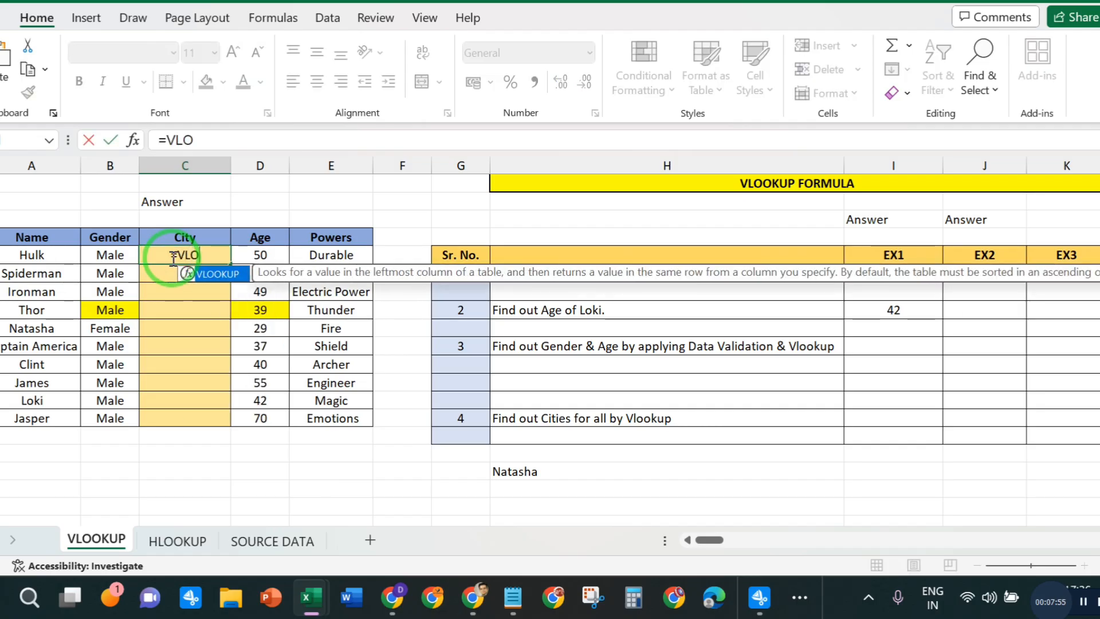
{"action": "double_click", "coordinate": [197, 273]}
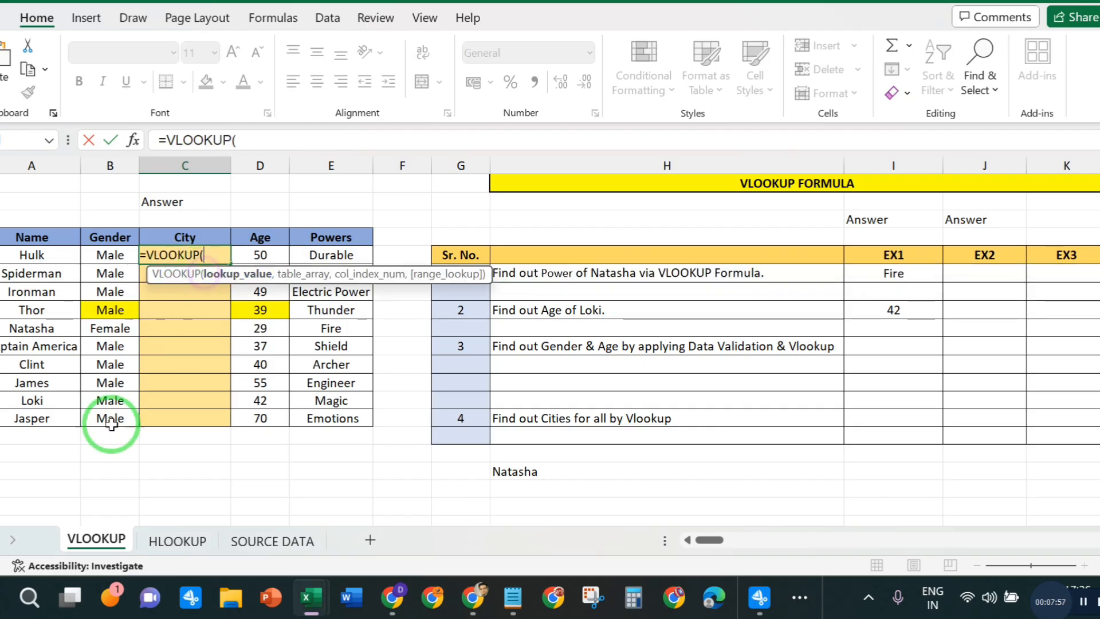
{"action": "left_click", "coordinate": [257, 141]}
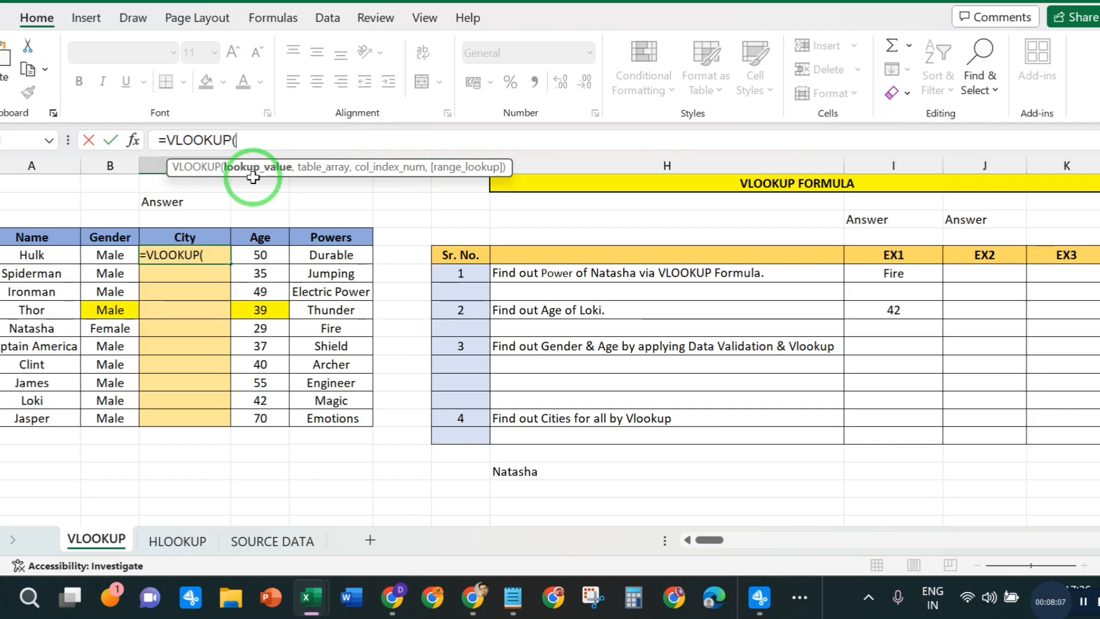
{"action": "left_click", "coordinate": [33, 255]}
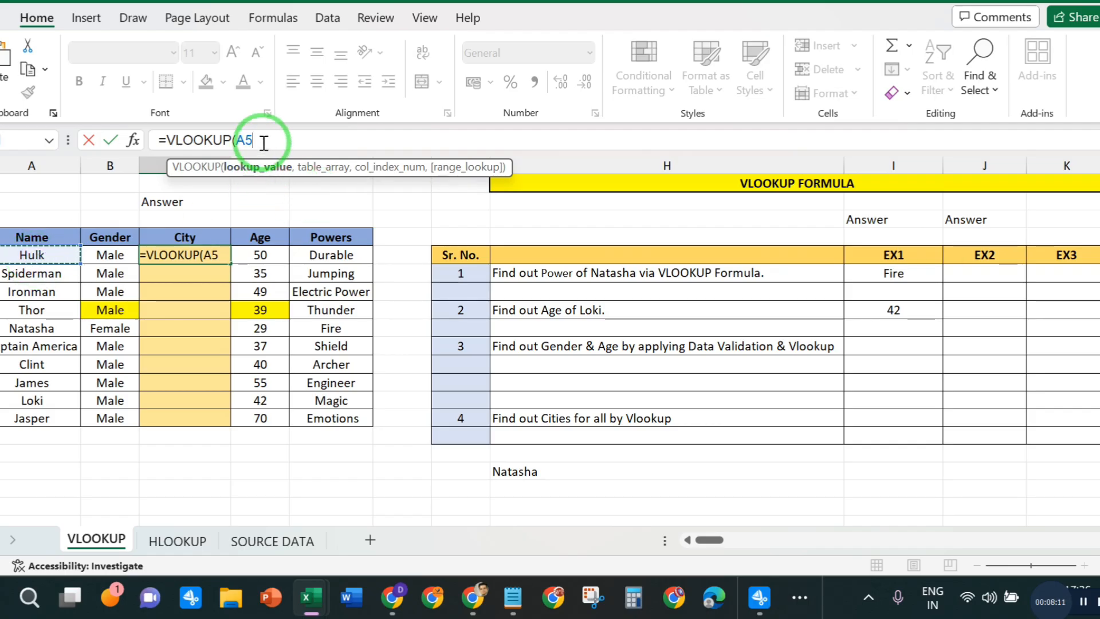
{"action": "type", "text": ","}
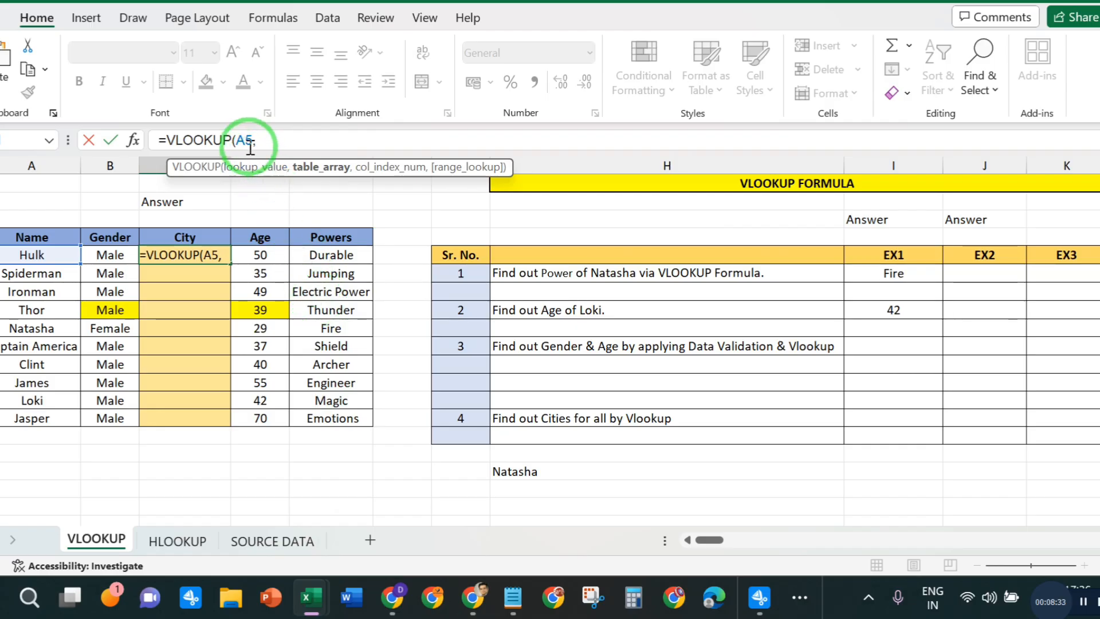
- Set the table array of Hulk's City formula to the SOURCE DATA sheet's range B2:F22
{"action": "left_click", "coordinate": [289, 549]}
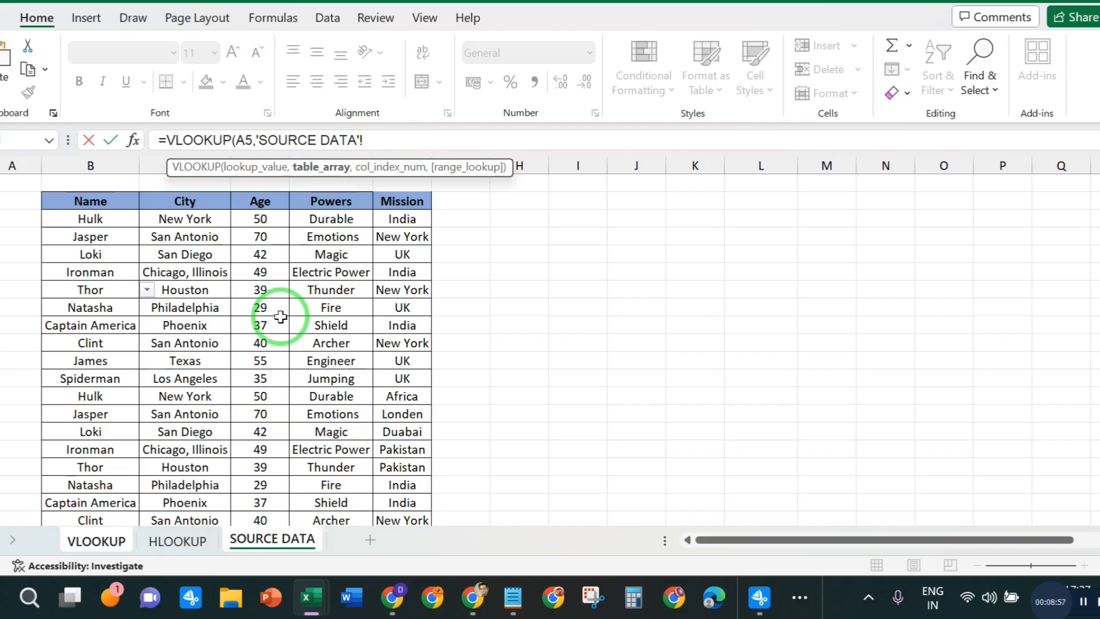
{"action": "left_click_drag", "start_coordinate": [84, 202], "coordinate": [420, 487]}
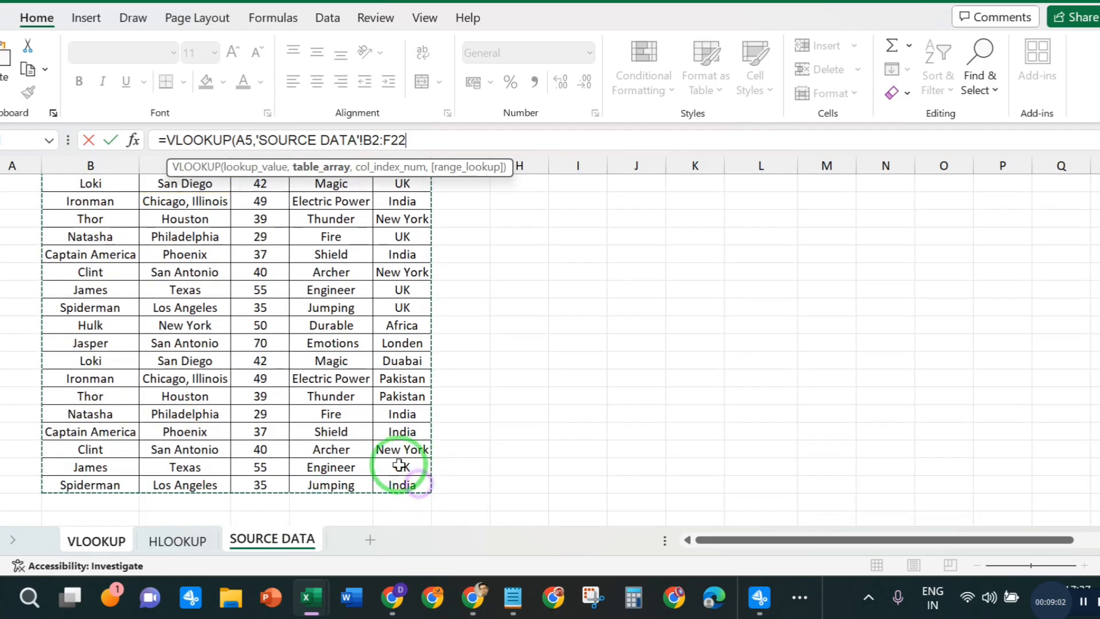
{"action": "left_click", "coordinate": [418, 138]}
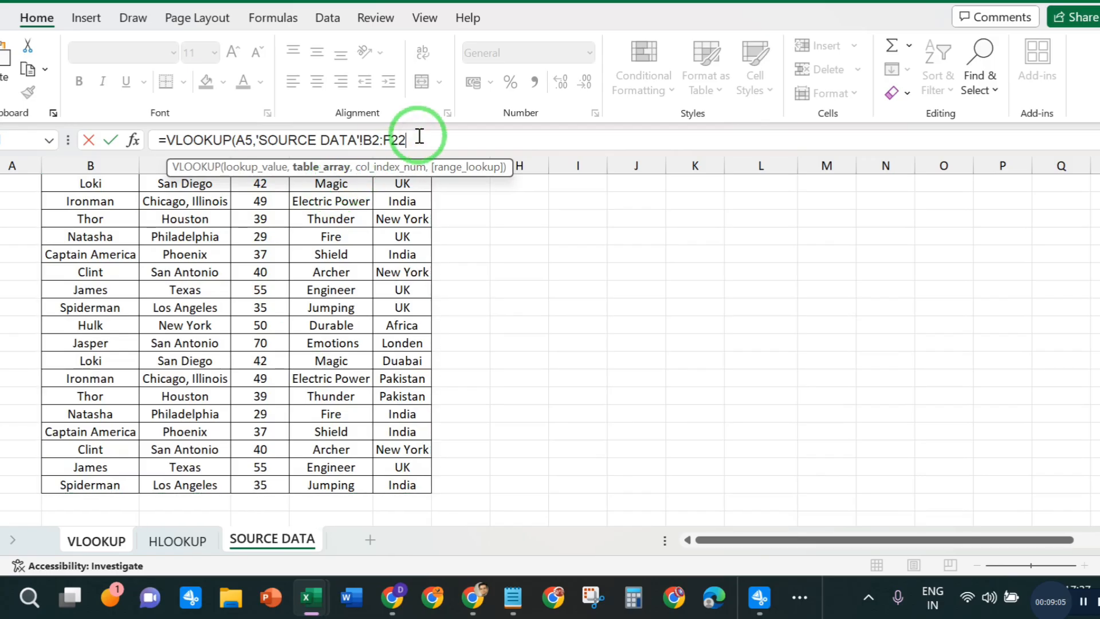
{"action": "type", "text": ","}
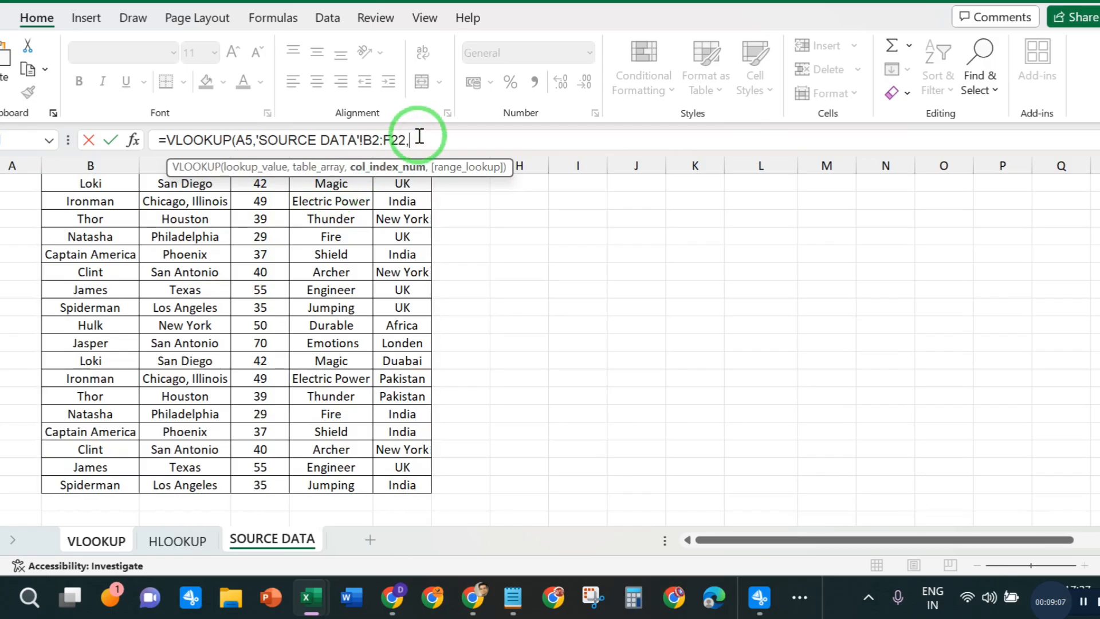
- Complete Hulk's City formula with column index 02 and range lookup 0 for an exact match
{"action": "scroll", "coordinate": [589, 276], "scroll_direction": "up", "scroll_amount": 1}
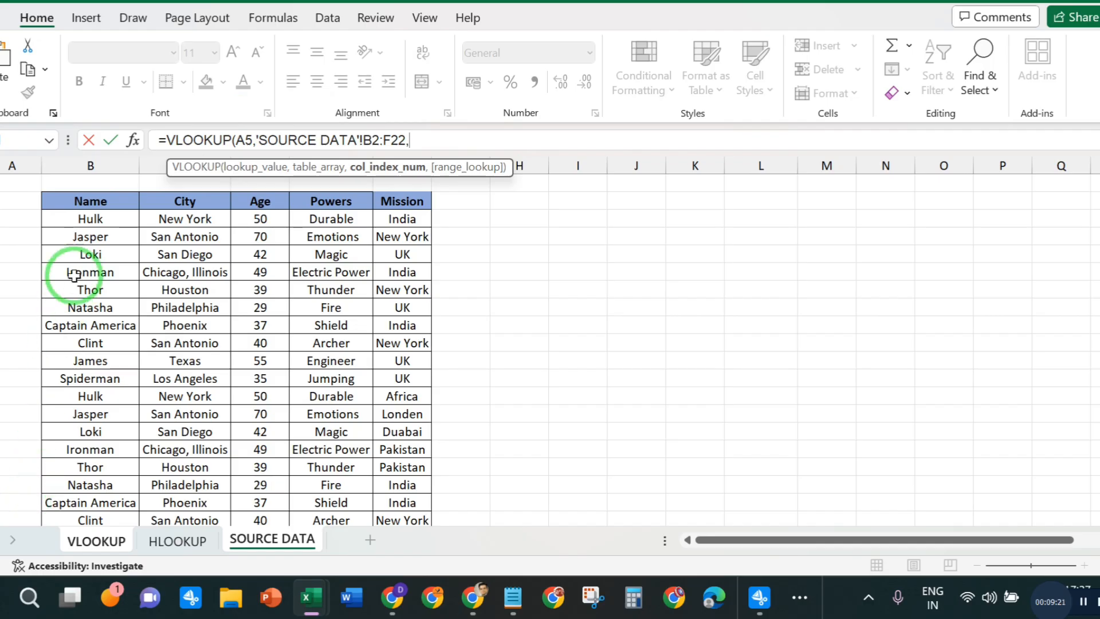
{"action": "left_click", "coordinate": [436, 138]}
{"action": "type", "text": "02"}
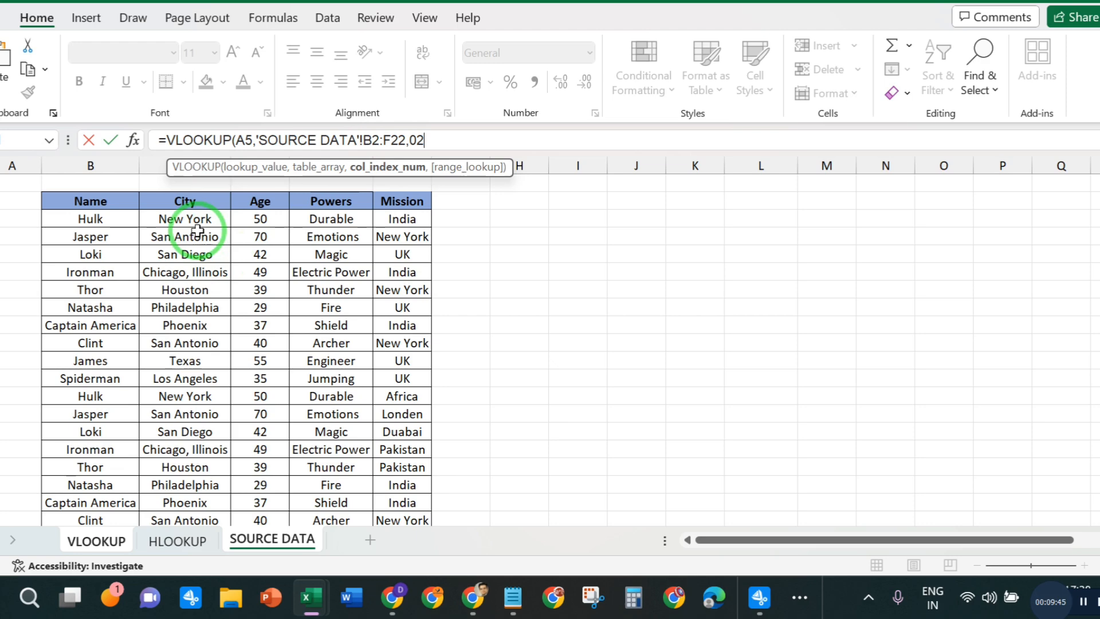
{"action": "type", "text": ",0"}
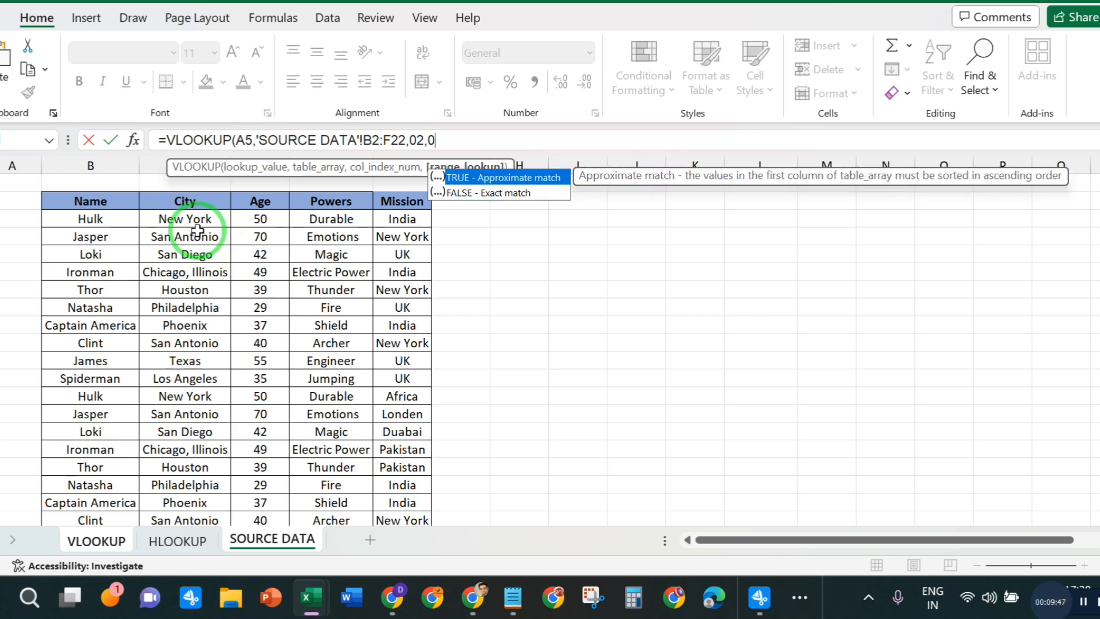
{"action": "type", "text": ")"}
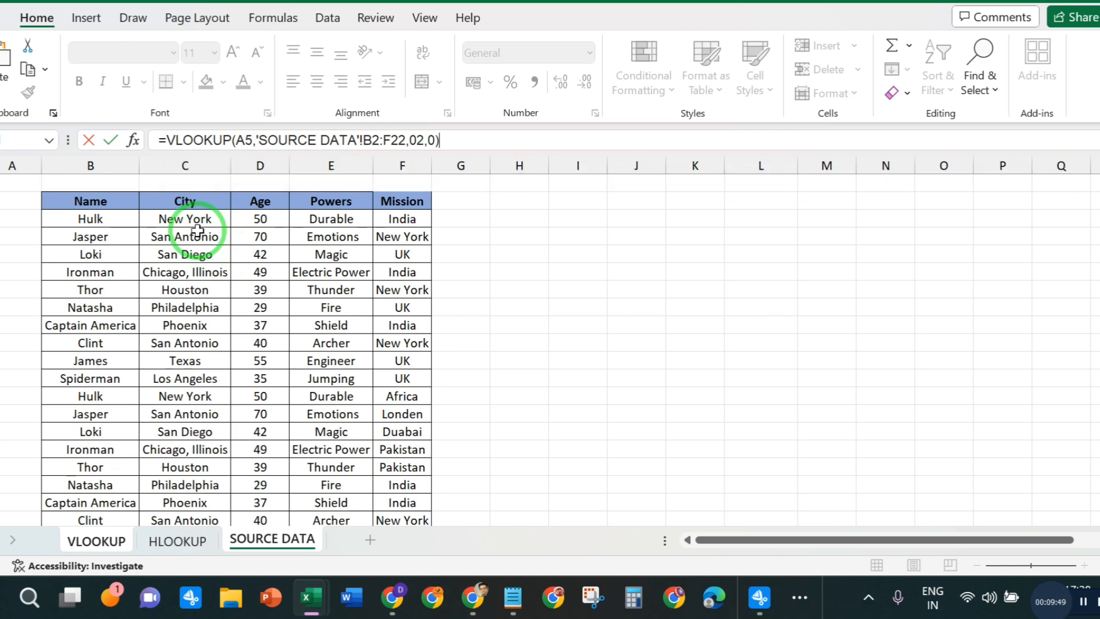
{"action": "key", "text": "Return"}
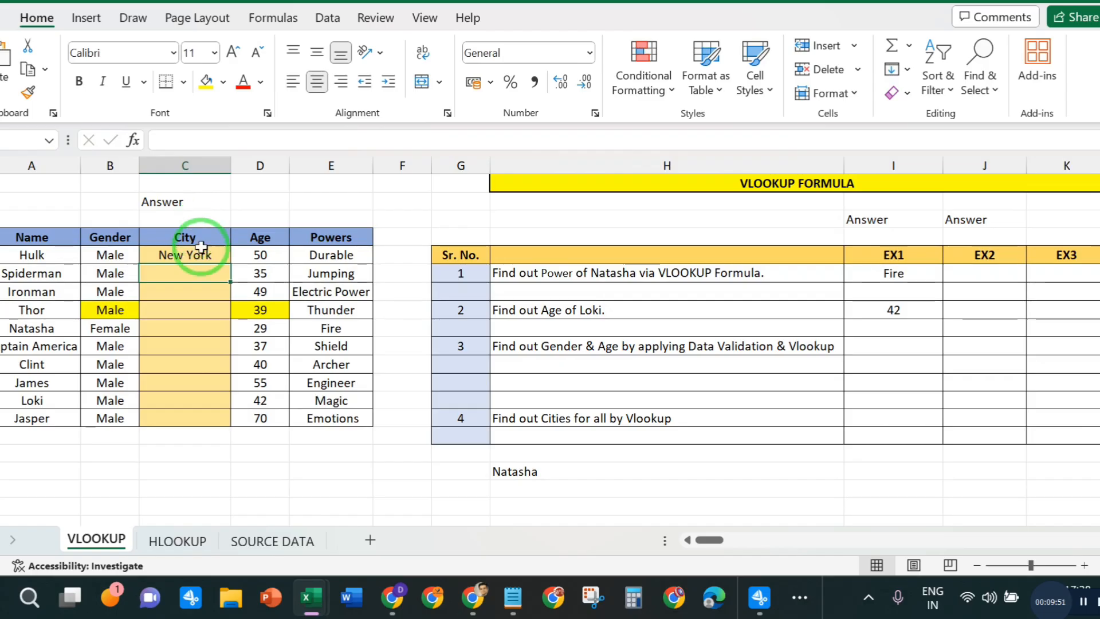
{"action": "left_click", "coordinate": [201, 256]}
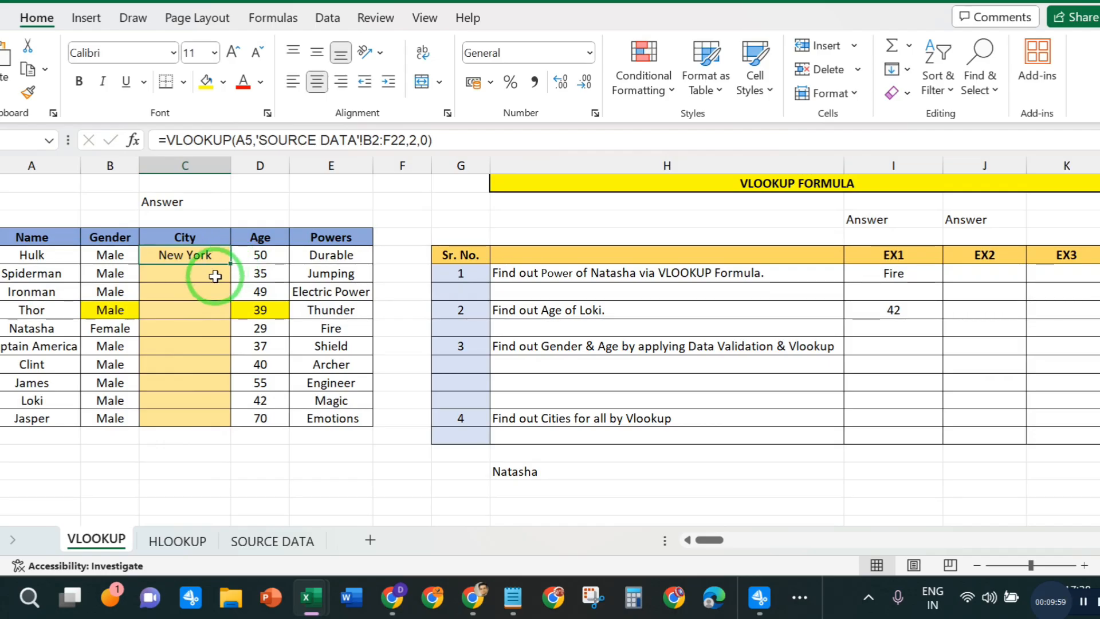
- Enter a VLOOKUP formula in Spiderman's City cell looking up A6 in SOURCE DATA B2:F22, with column index 02 and range lookup 0
{"action": "left_click", "coordinate": [197, 275]}
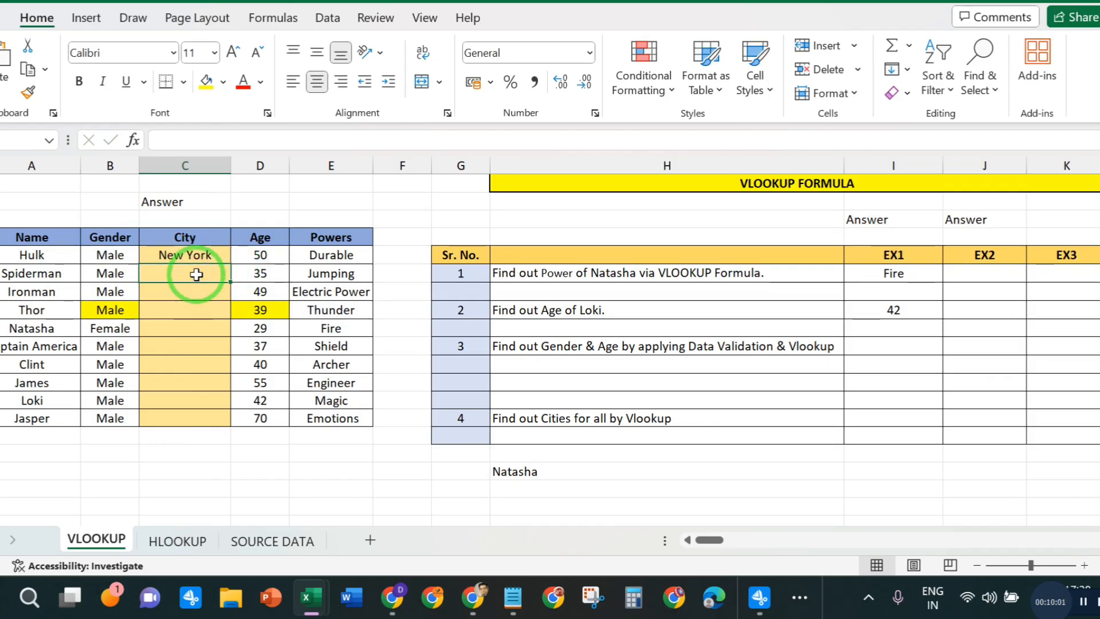
{"action": "type", "text": "=VLO"}
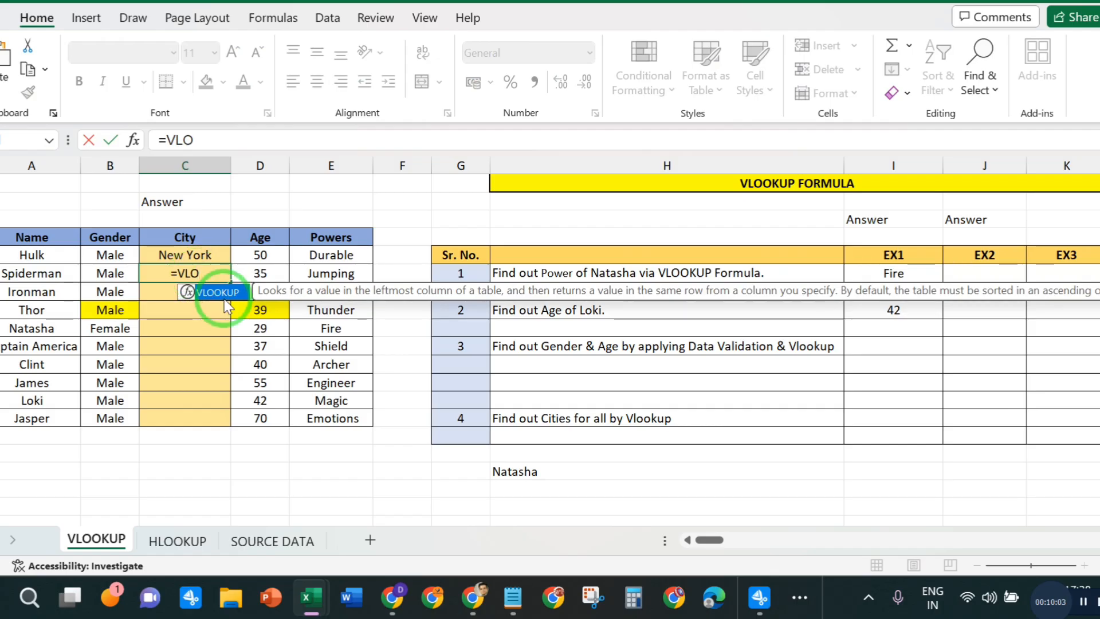
{"action": "double_click", "coordinate": [224, 296]}
{"action": "left_click", "coordinate": [13, 275]}
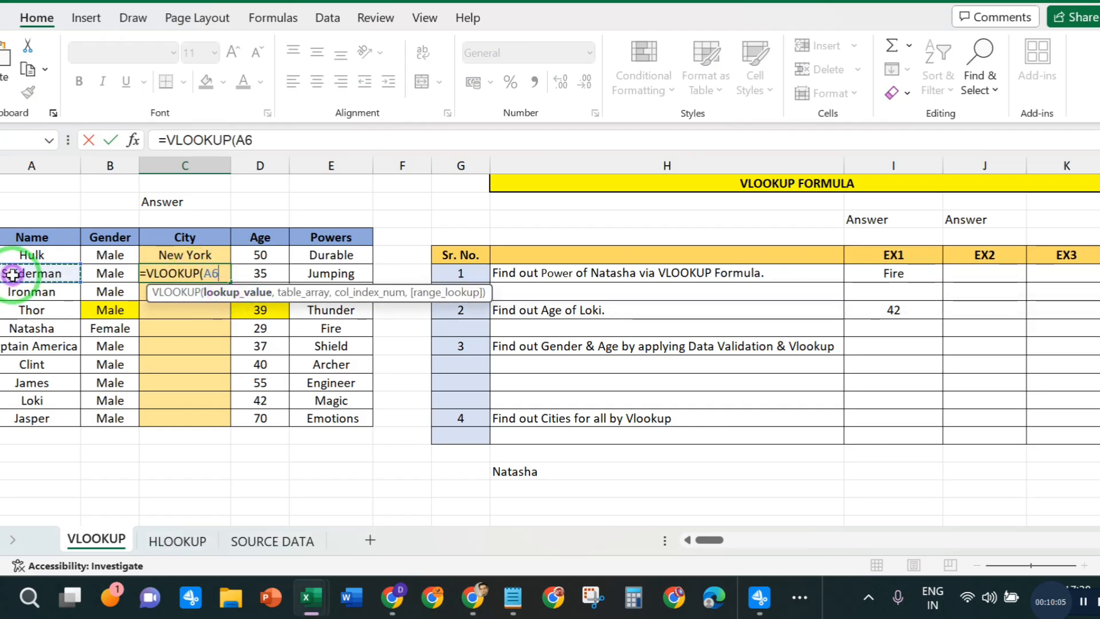
{"action": "type", "text": ","}
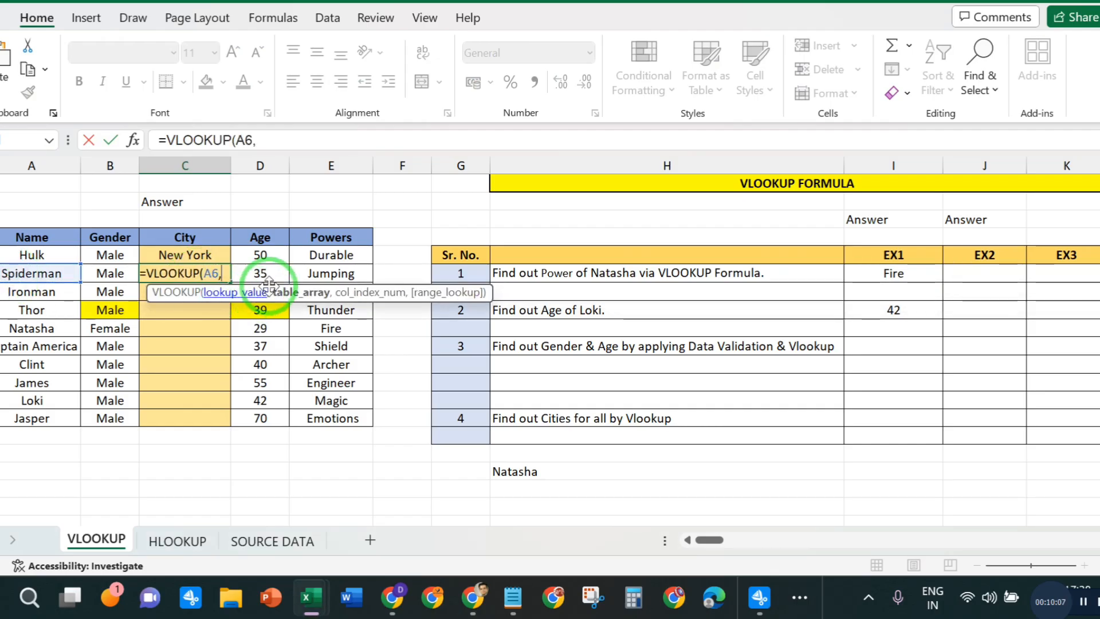
{"action": "left_click", "coordinate": [259, 538]}
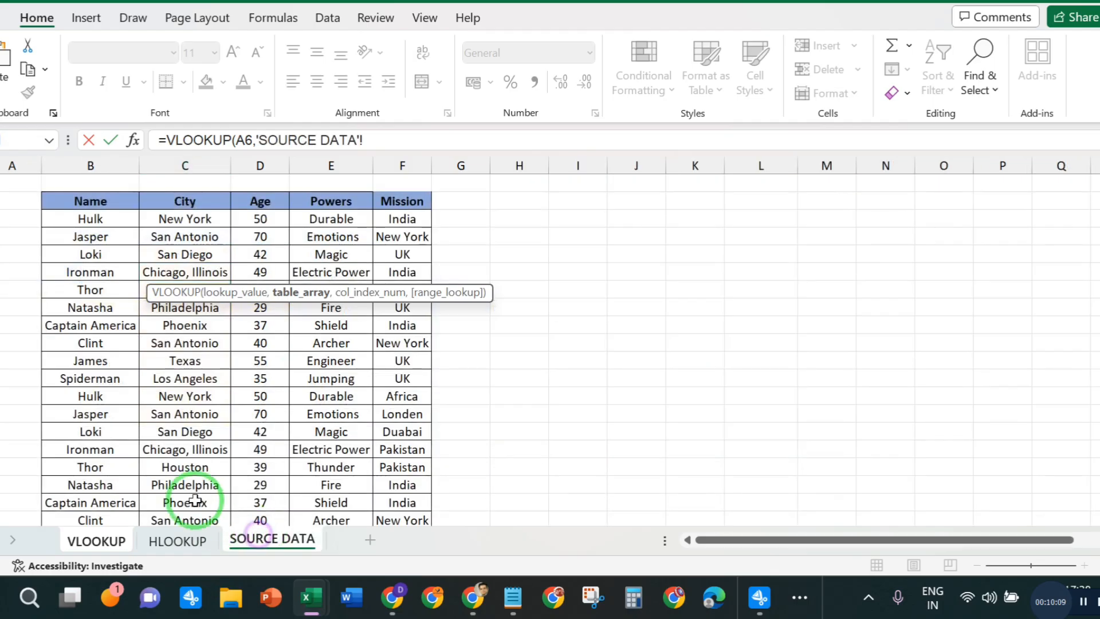
{"action": "left_click_drag", "start_coordinate": [90, 202], "coordinate": [411, 449]}
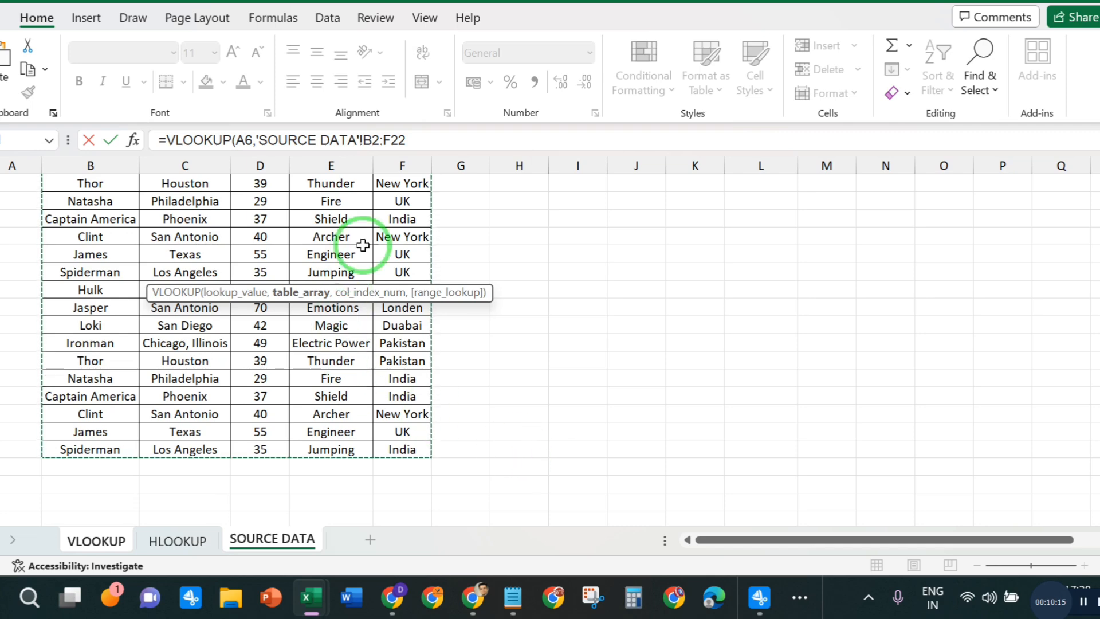
{"action": "left_click", "coordinate": [424, 140]}
{"action": "type", "text": ","}
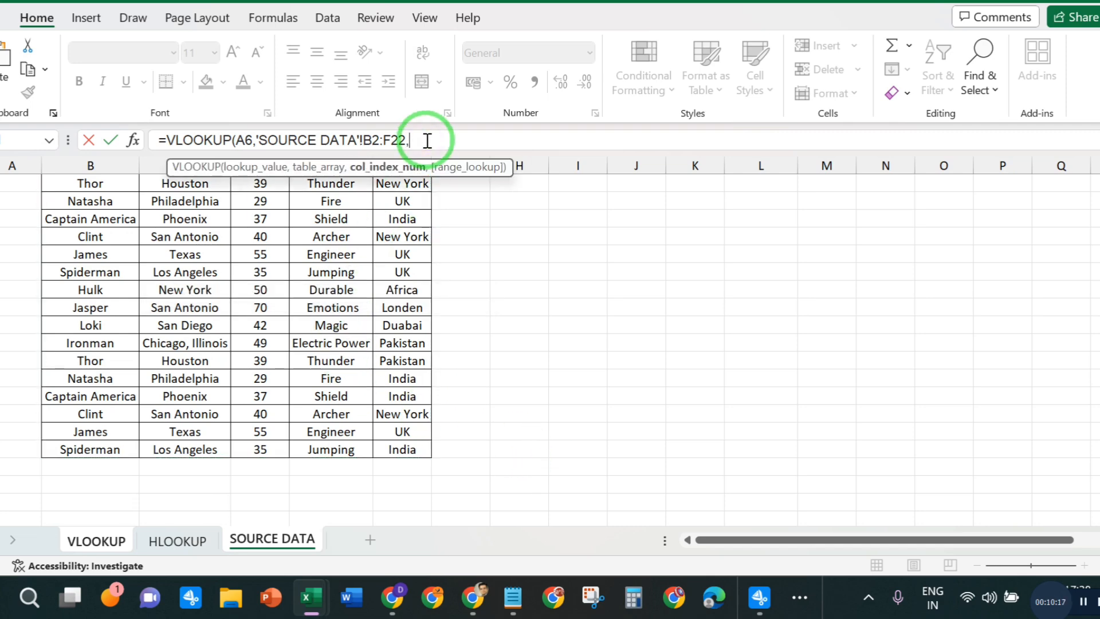
{"action": "type", "text": "02,0)"}
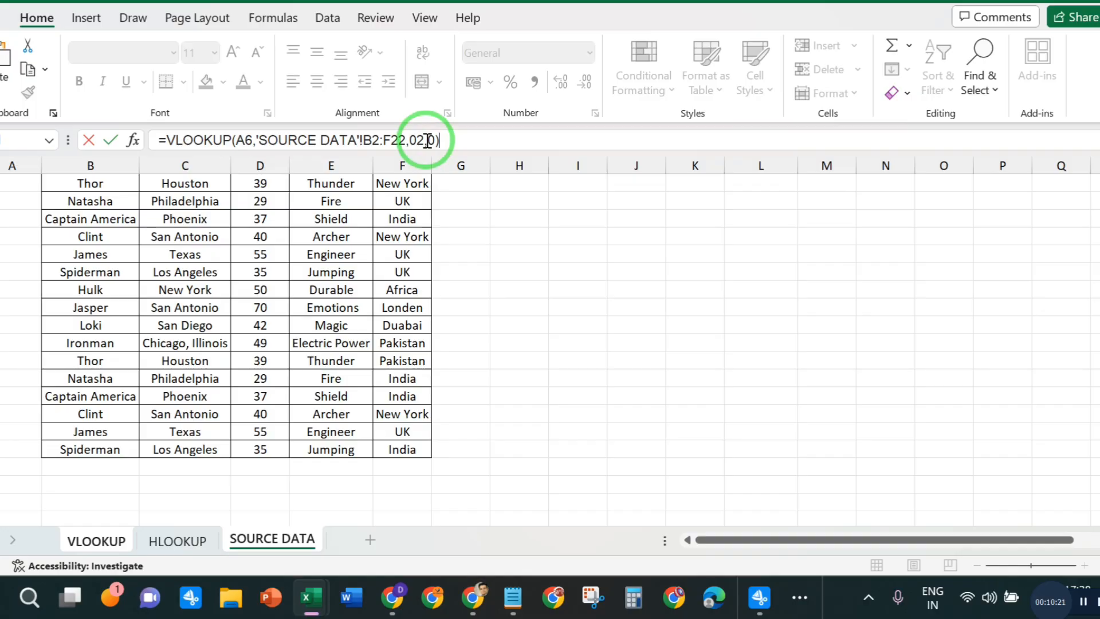
{"action": "key", "text": "Return"}
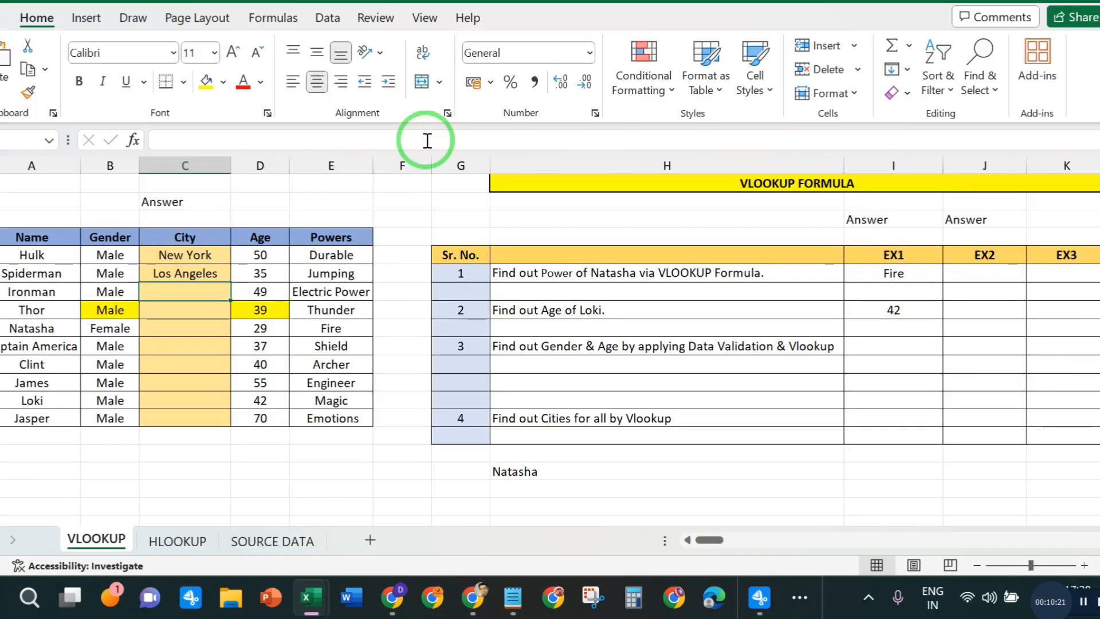
- Fill Spiderman's City formula down the column through Jasper's row
{"action": "left_click", "coordinate": [217, 266]}
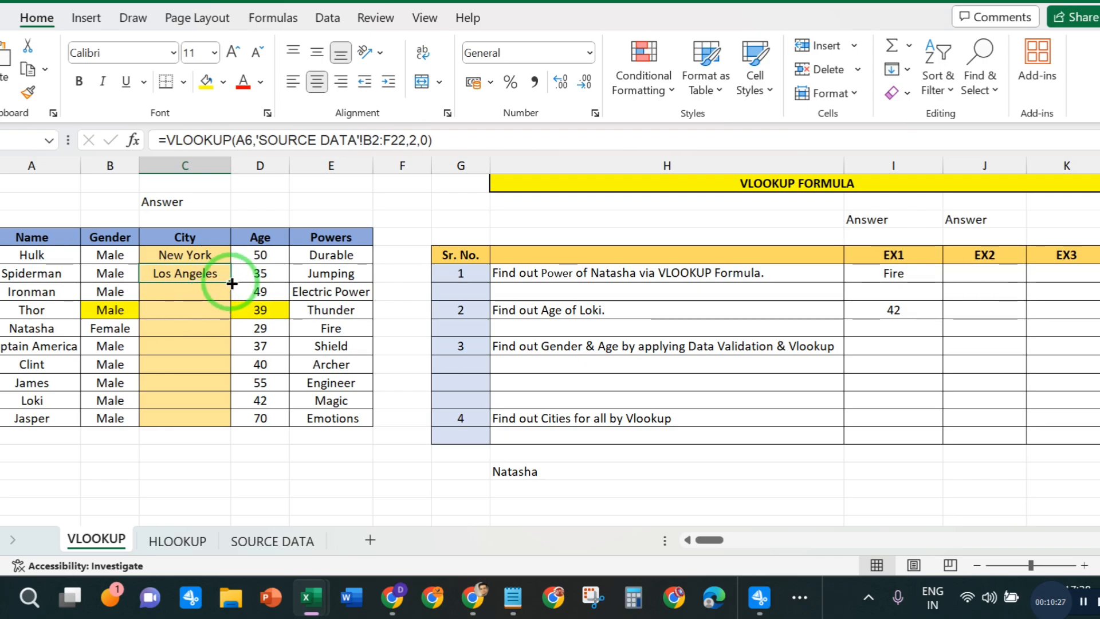
{"action": "left_click_drag", "start_coordinate": [233, 282], "coordinate": [233, 283]}
{"action": "double_click", "coordinate": [232, 282]}
{"action": "left_click", "coordinate": [473, 490]}
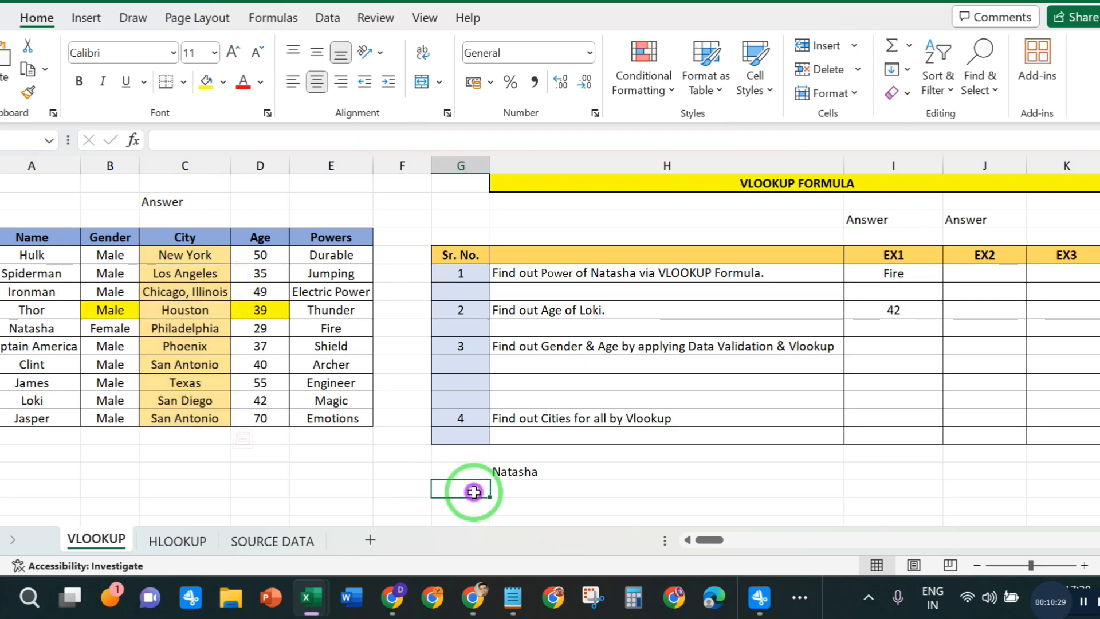
- Overwrite James's City formula with the text #NA
{"action": "left_click", "coordinate": [190, 382]}
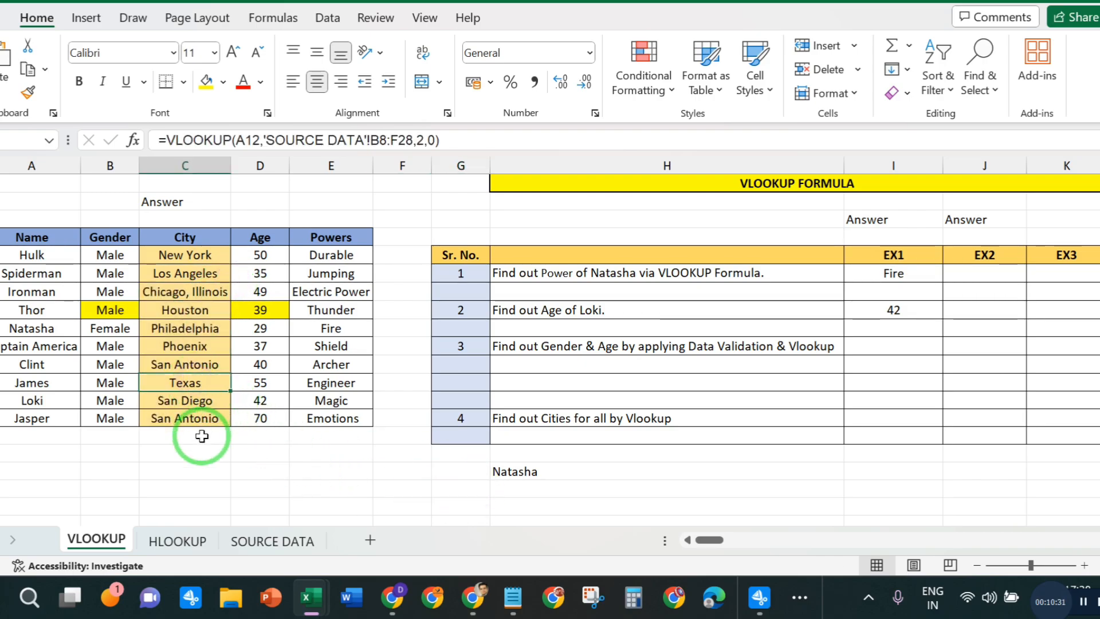
{"action": "key", "text": "BackSpace"}
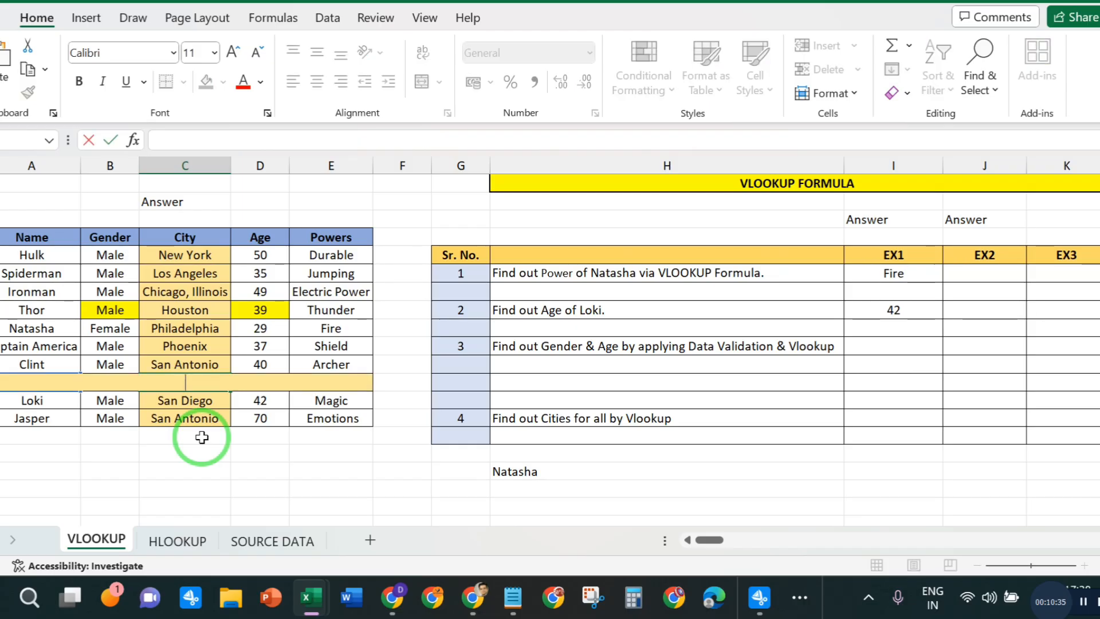
{"action": "type", "text": "#n"}
{"action": "key", "text": "BackSpace"}
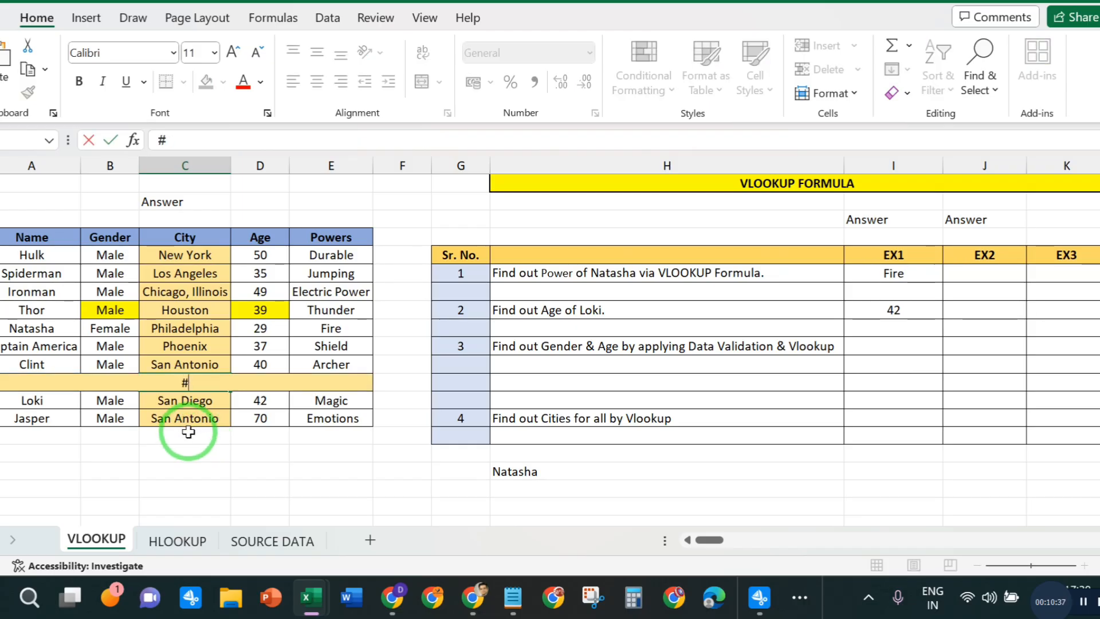
{"action": "type", "text": "NA"}
{"action": "key", "text": "Return"}
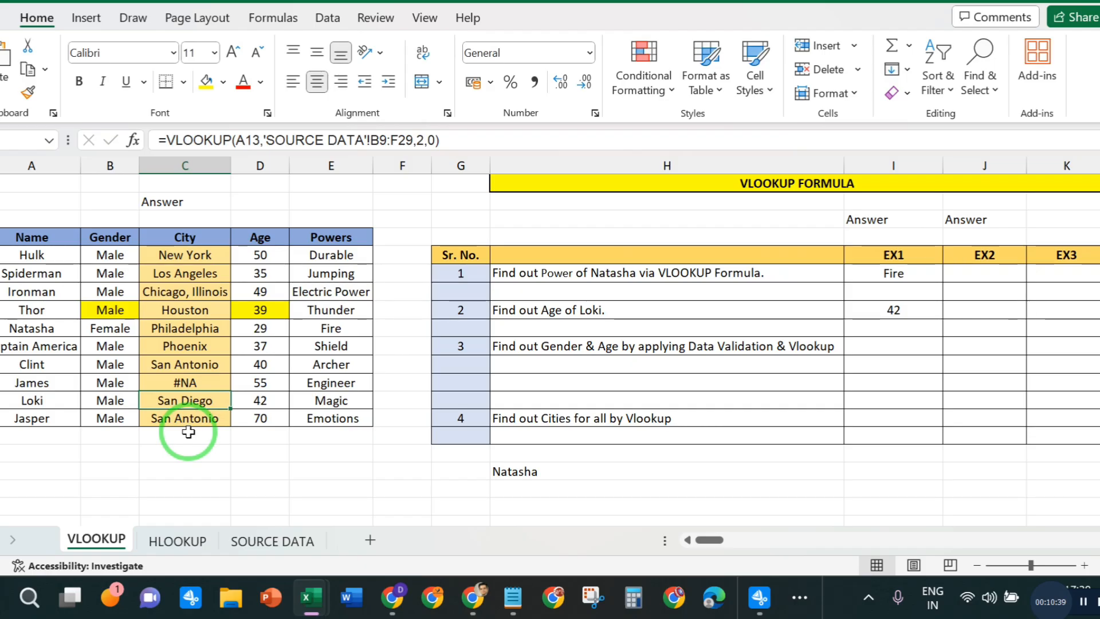
- Clear the #NA text from James's City cell
{"action": "left_click", "coordinate": [203, 378]}
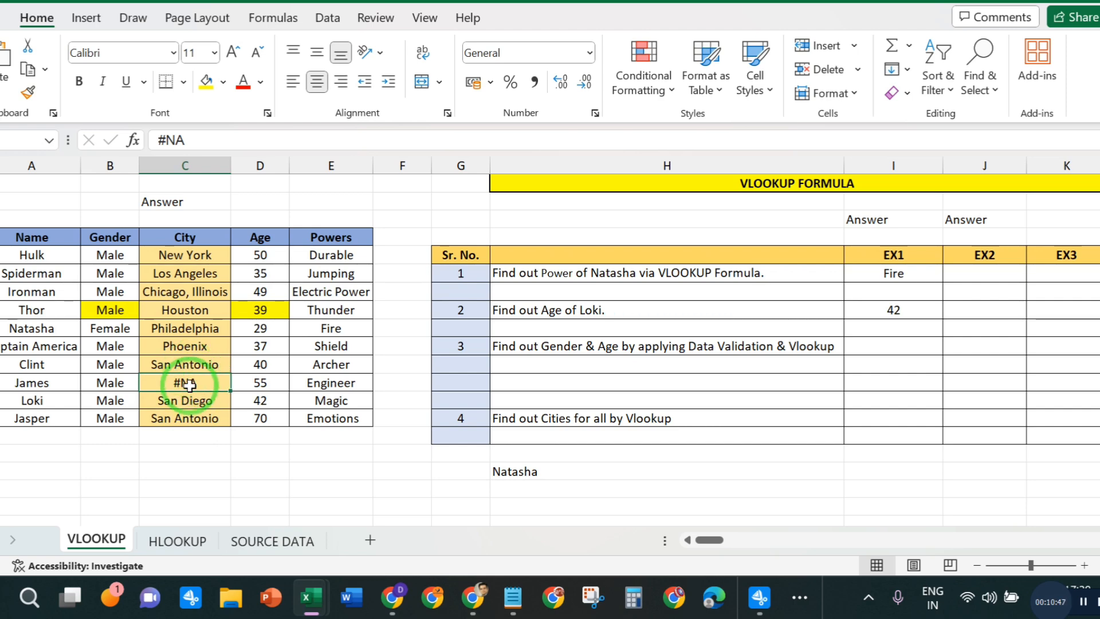
{"action": "key", "text": "Delete"}
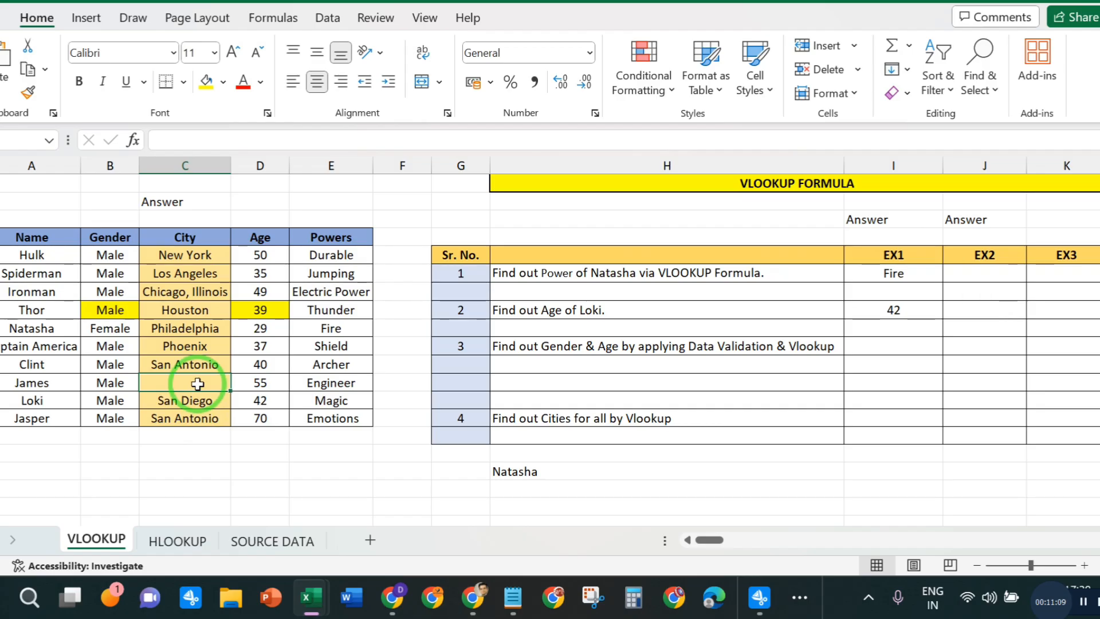
{"action": "left_click", "coordinate": [253, 471]}
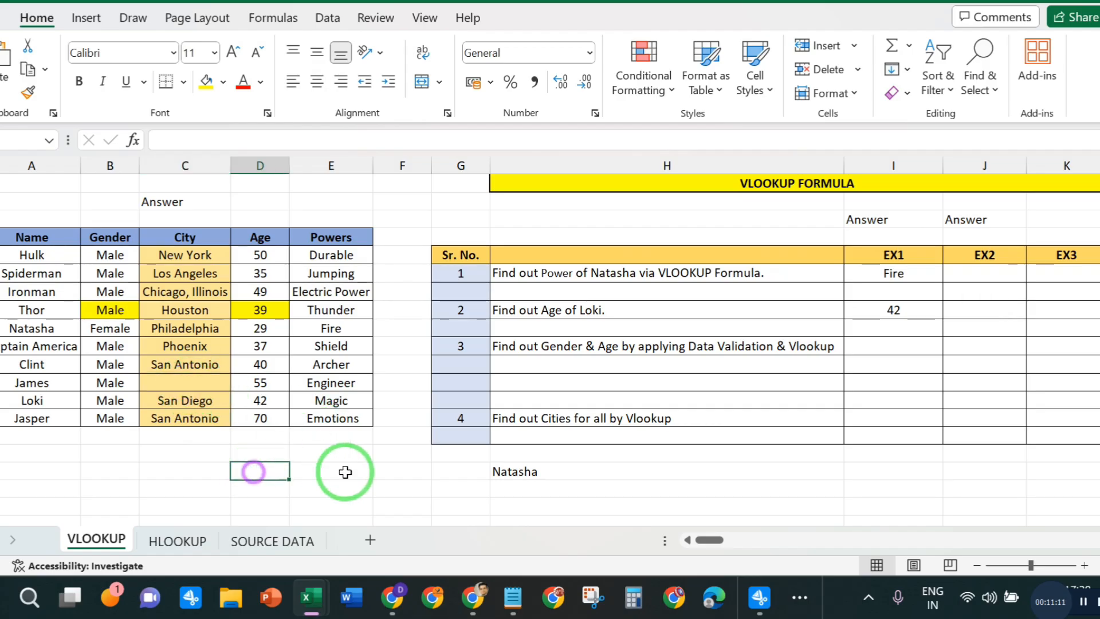
- Enter the text #NA in James's empty City cell
{"action": "left_click", "coordinate": [187, 382]}
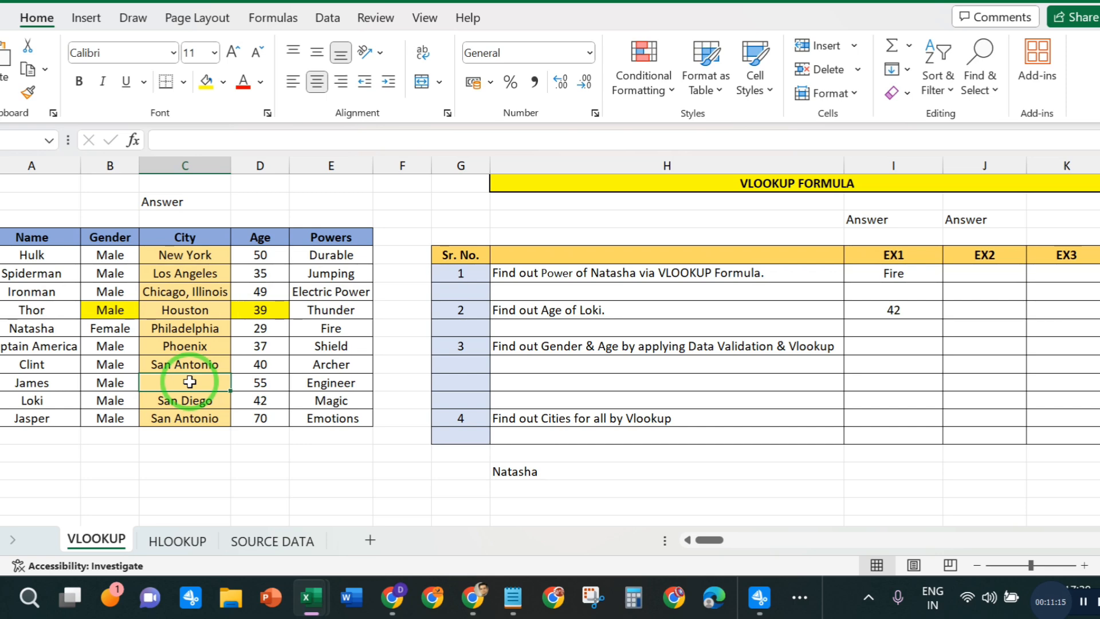
{"action": "type", "text": "3"}
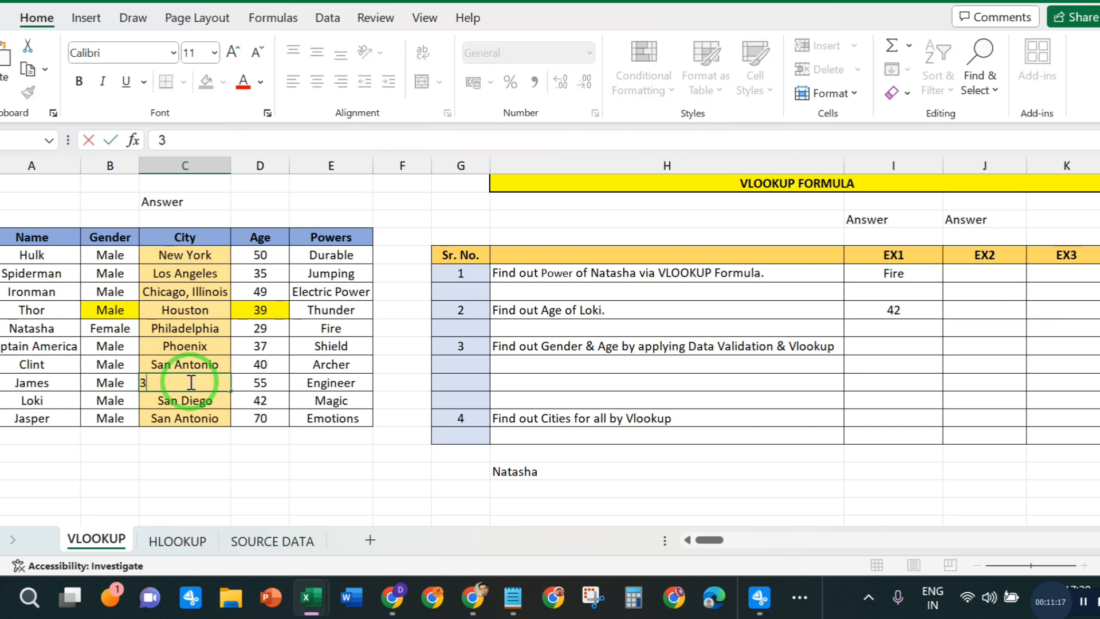
{"action": "key", "text": "BackSpace"}
{"action": "type", "text": "#NA"}
{"action": "key", "text": "Return"}
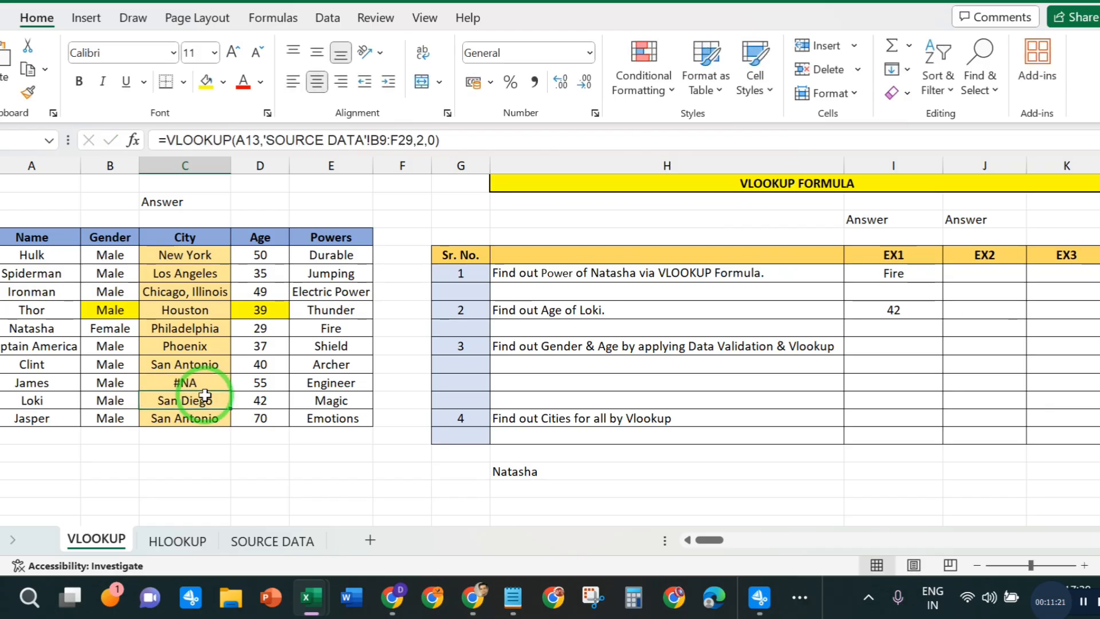
{"action": "left_click_drag", "start_coordinate": [204, 388], "coordinate": [204, 395]}
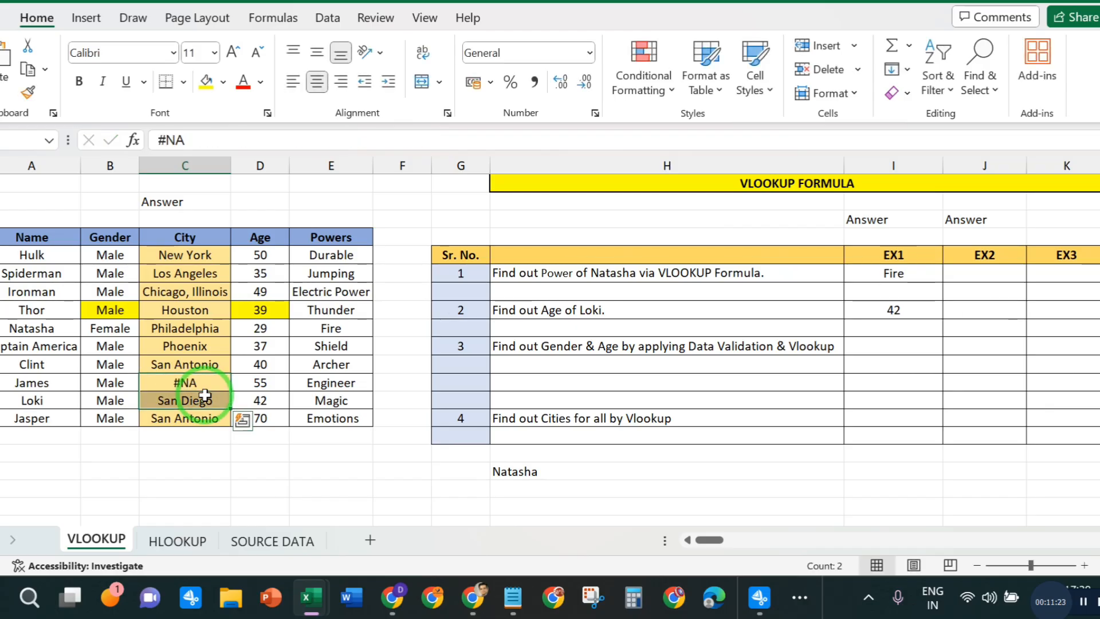
{"action": "key", "text": "ctrl+q"}
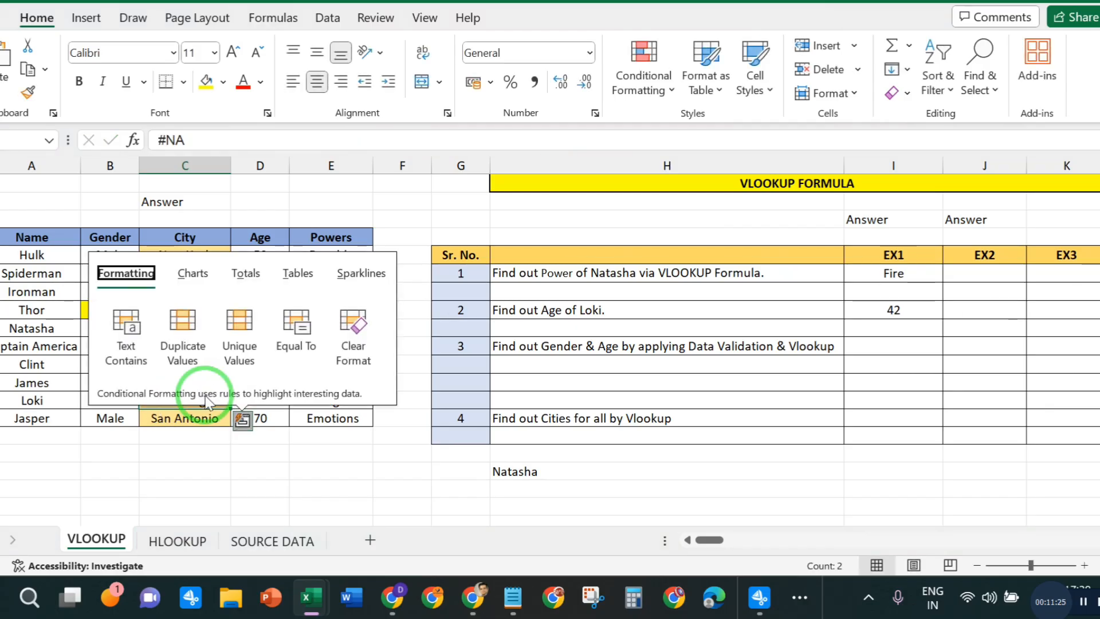
{"action": "left_click", "coordinate": [204, 453]}
- Fill #NA down from James's City cell into Loki's and Jasper's City cells
{"action": "left_click", "coordinate": [197, 381]}
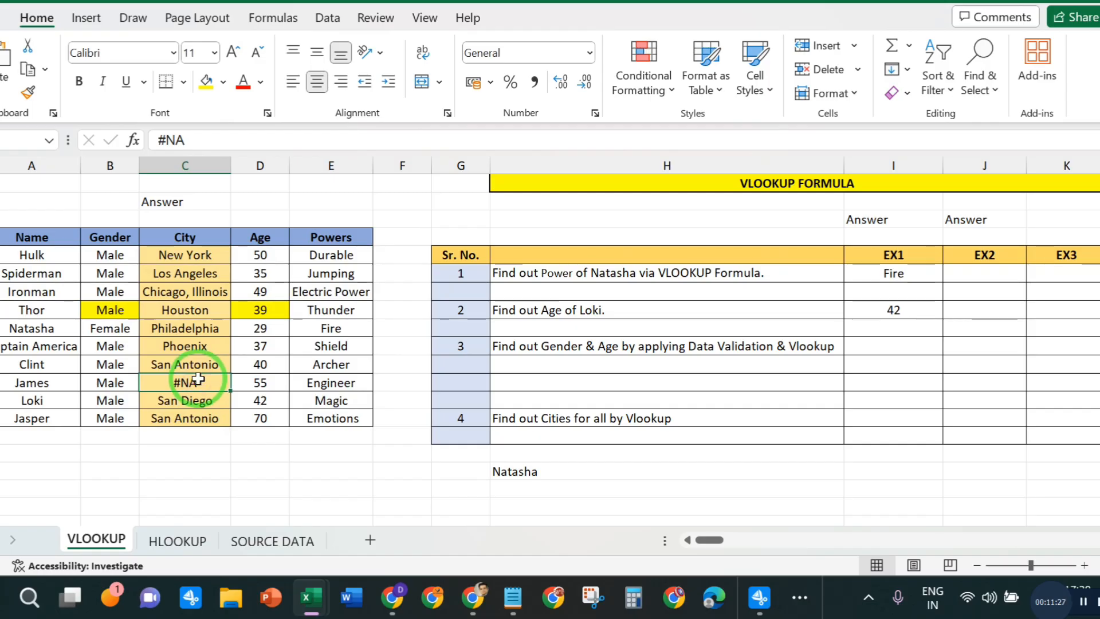
{"action": "key", "text": "shift+Down"}
{"action": "key", "text": "shift+Down"}
{"action": "key", "text": "ctrl+d"}
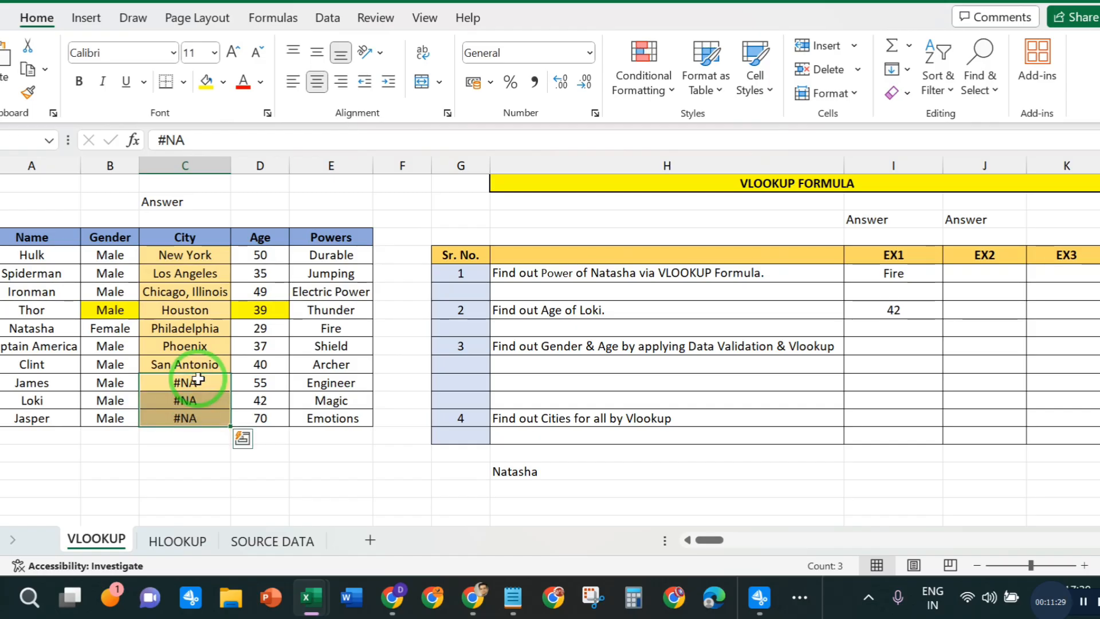
- Add filters to the hero table's header row from Name to Powers
{"action": "left_click", "coordinate": [258, 454]}
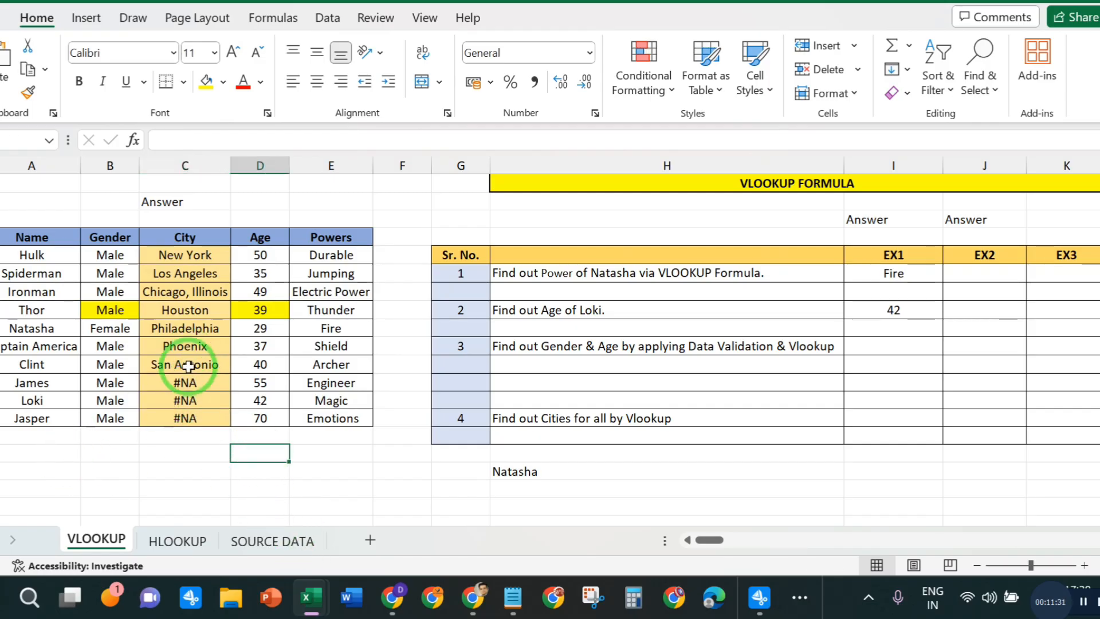
{"action": "left_click_drag", "start_coordinate": [18, 238], "coordinate": [330, 239]}
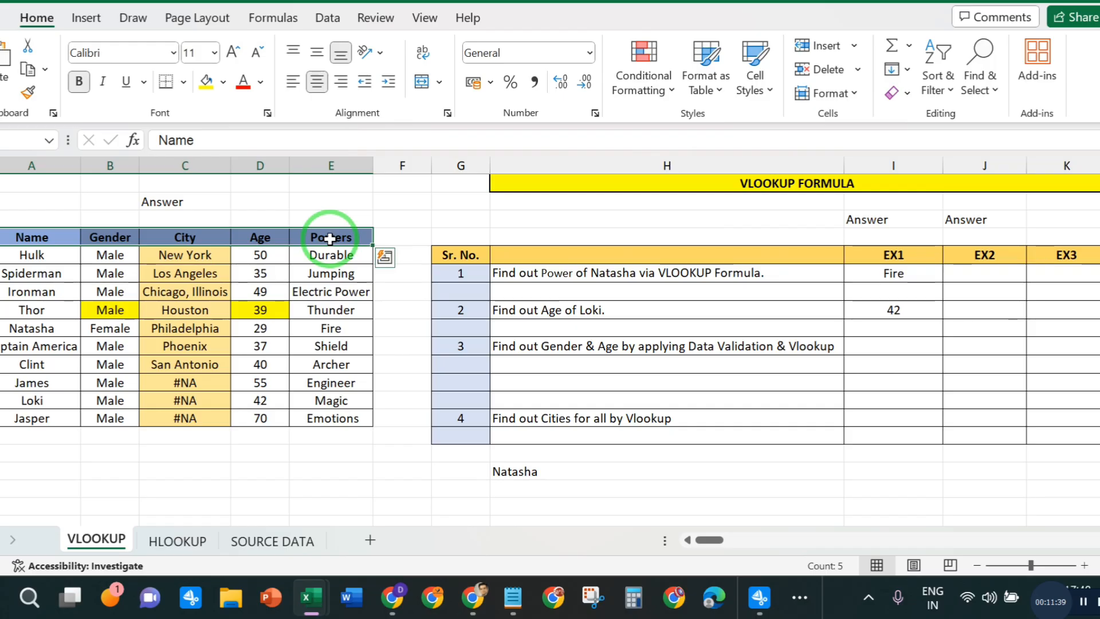
{"action": "key", "text": "ctrl+shift+l"}
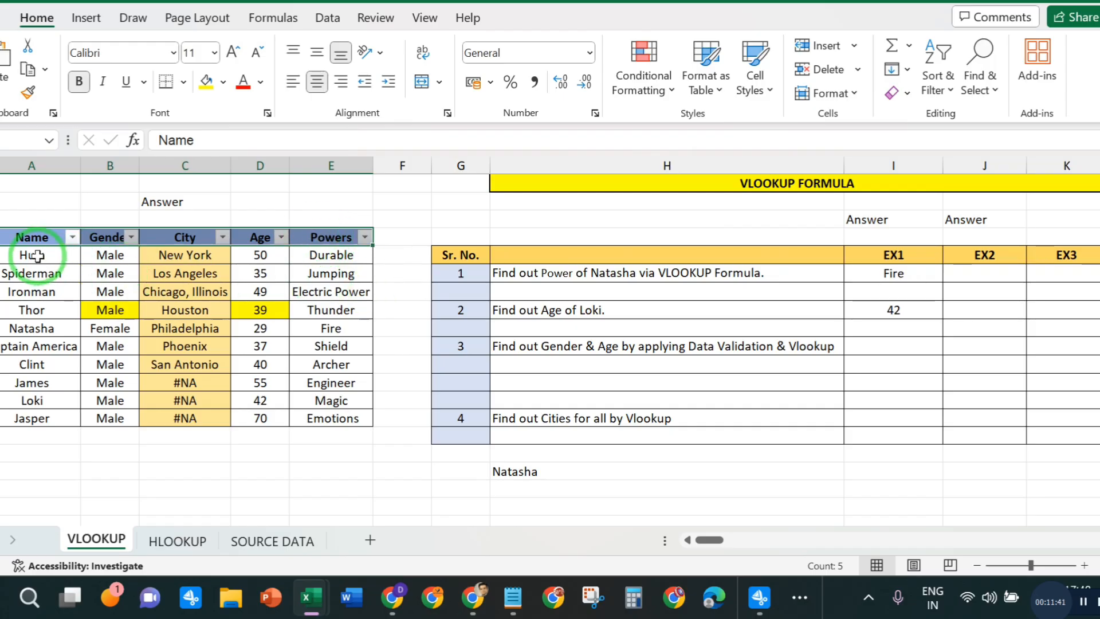
{"action": "left_click", "coordinate": [401, 382]}
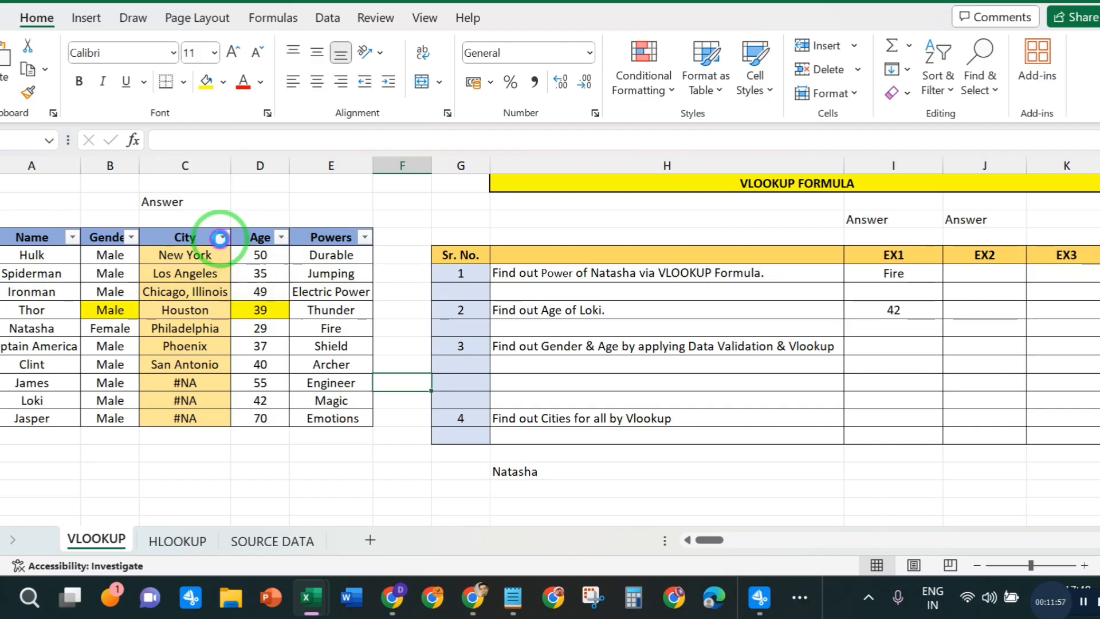
- Filter the City column to show only the #NA entries
{"action": "left_click", "coordinate": [222, 237]}
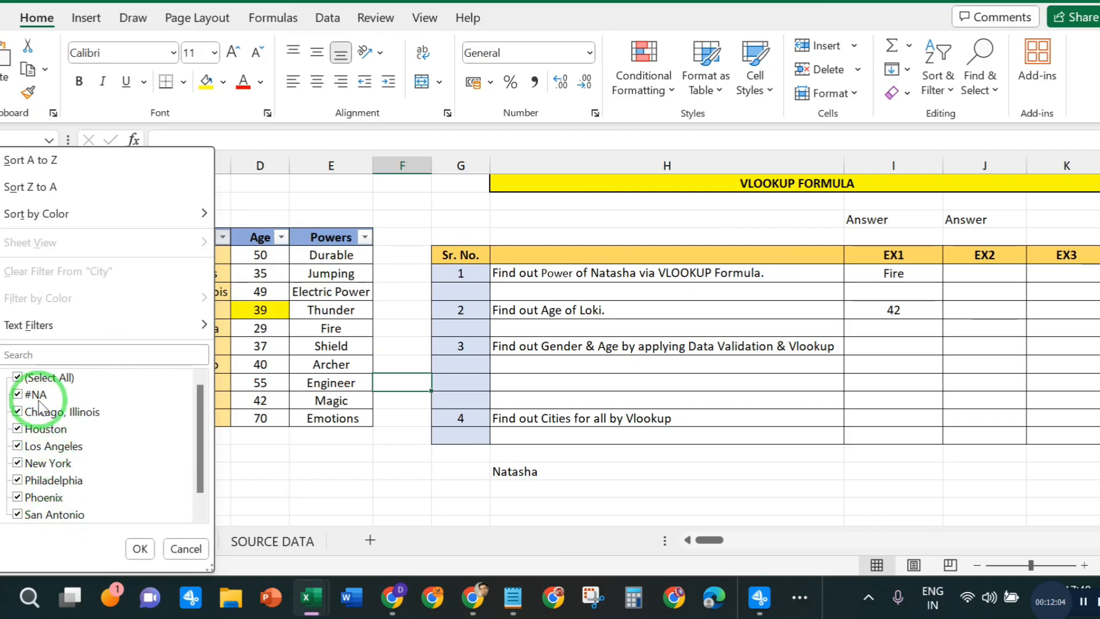
{"action": "left_click", "coordinate": [17, 377]}
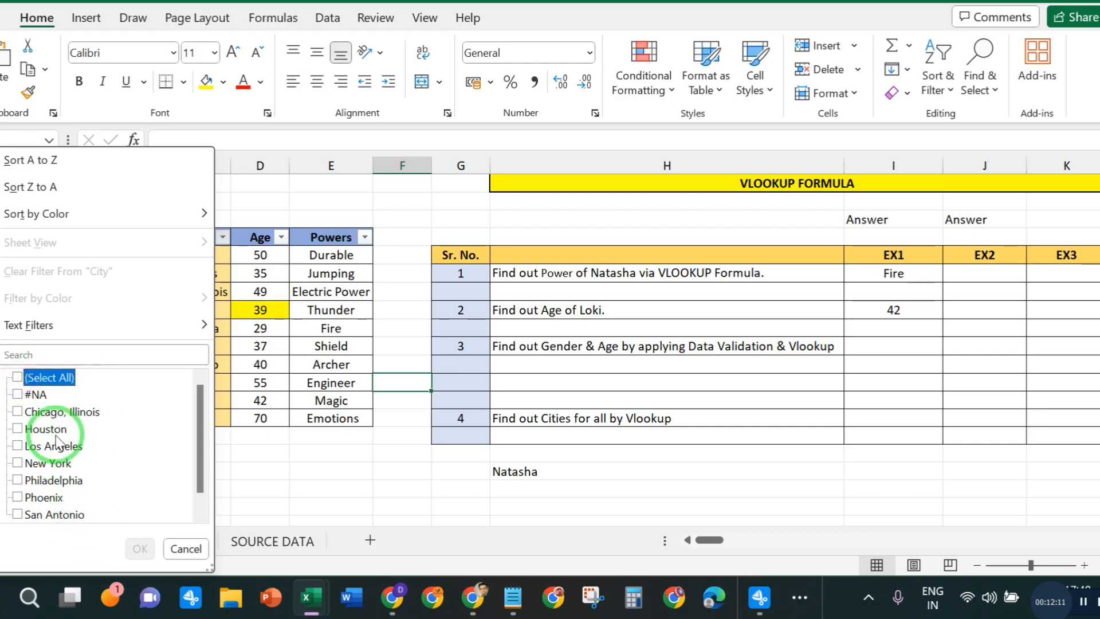
{"action": "left_click", "coordinate": [18, 394]}
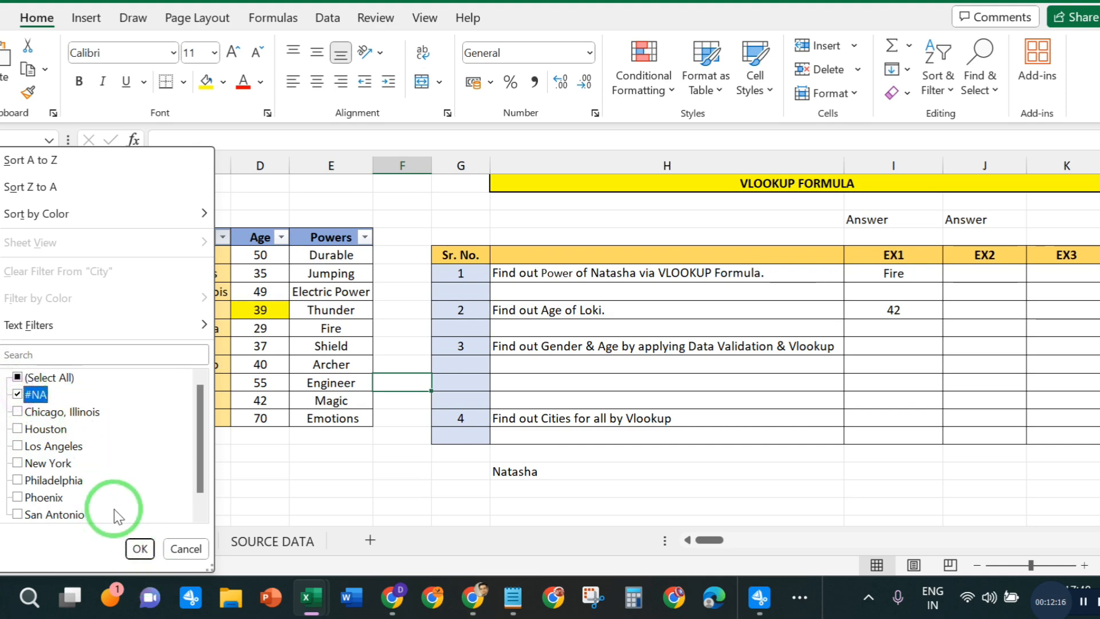
{"action": "left_click", "coordinate": [140, 548]}
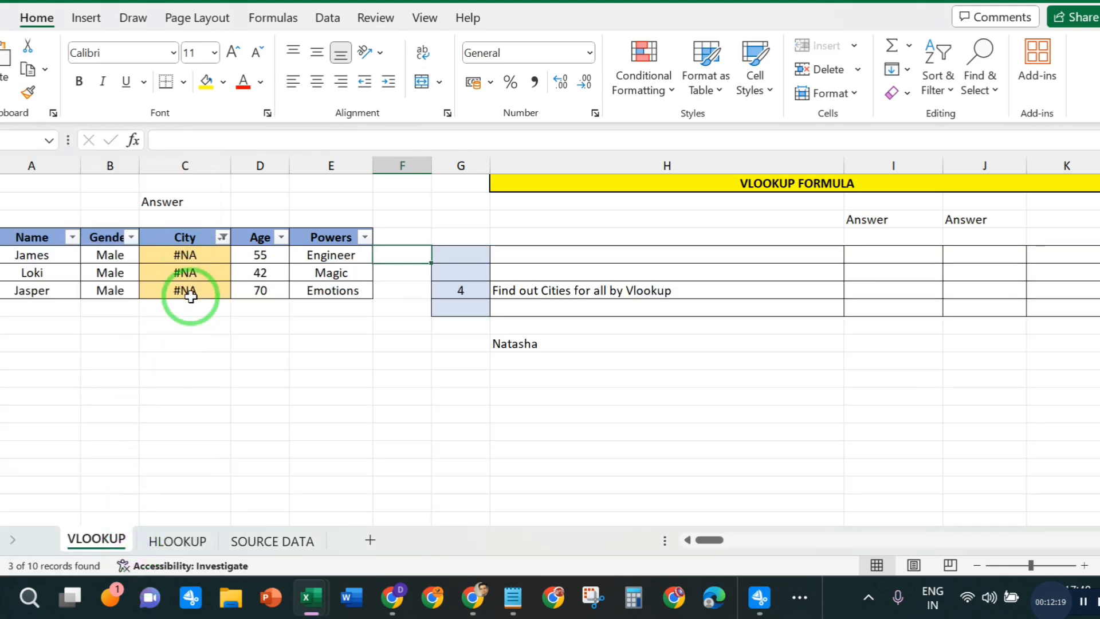
{"action": "left_click", "coordinate": [273, 439]}
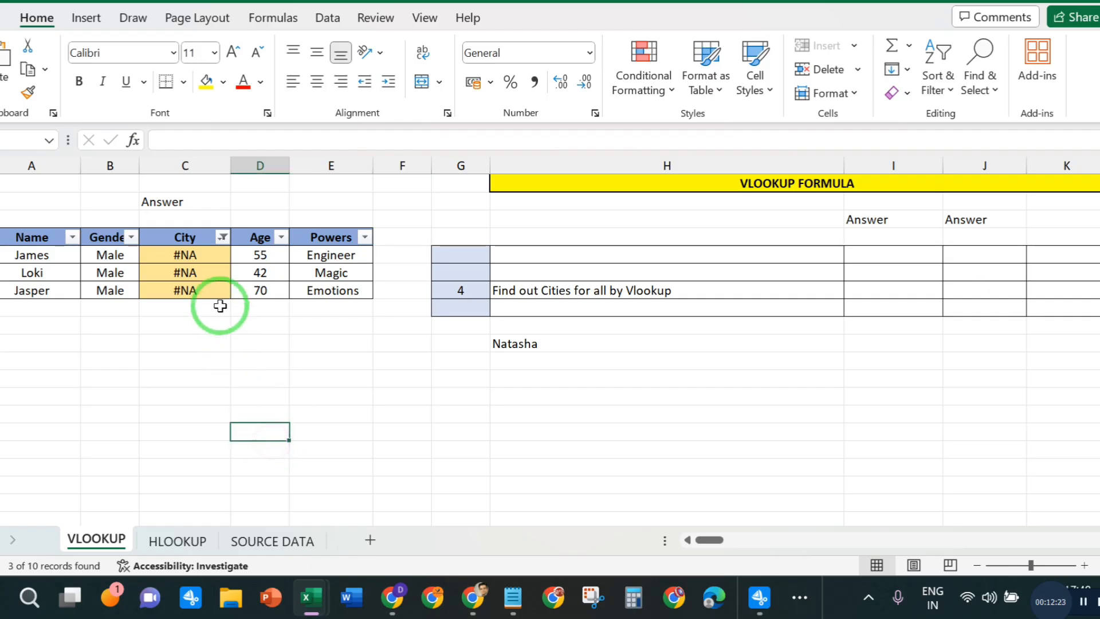
- Replace the #NA in James's City cell with the start of a VLOOKUP formula using his name cell A12 as lookup value
{"action": "left_click", "coordinate": [211, 256]}
{"action": "key", "text": "Delete"}
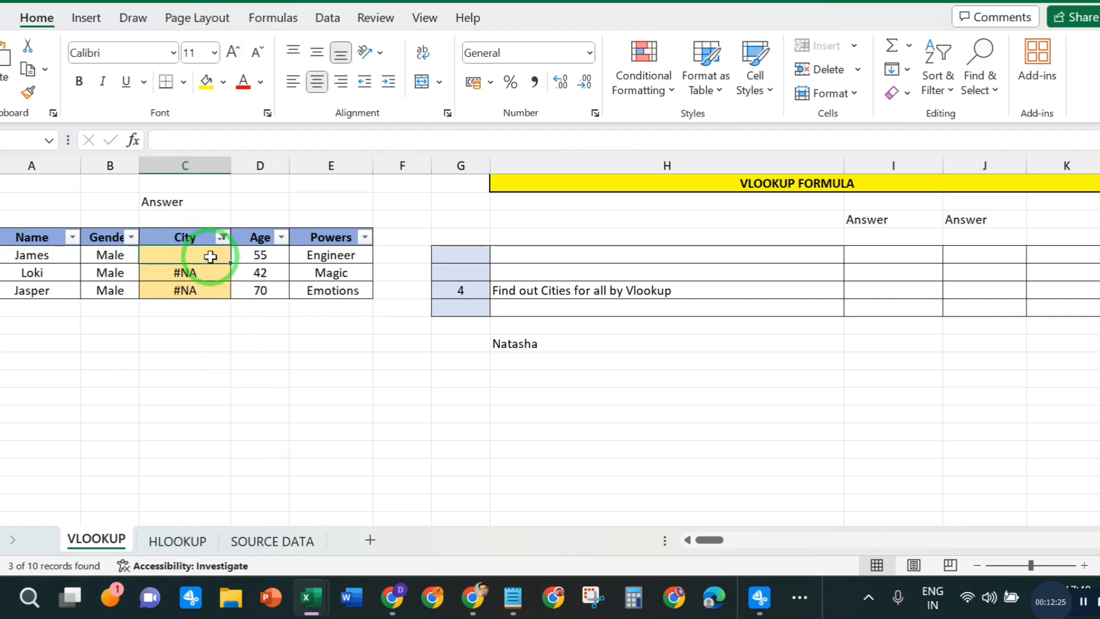
{"action": "type", "text": "="}
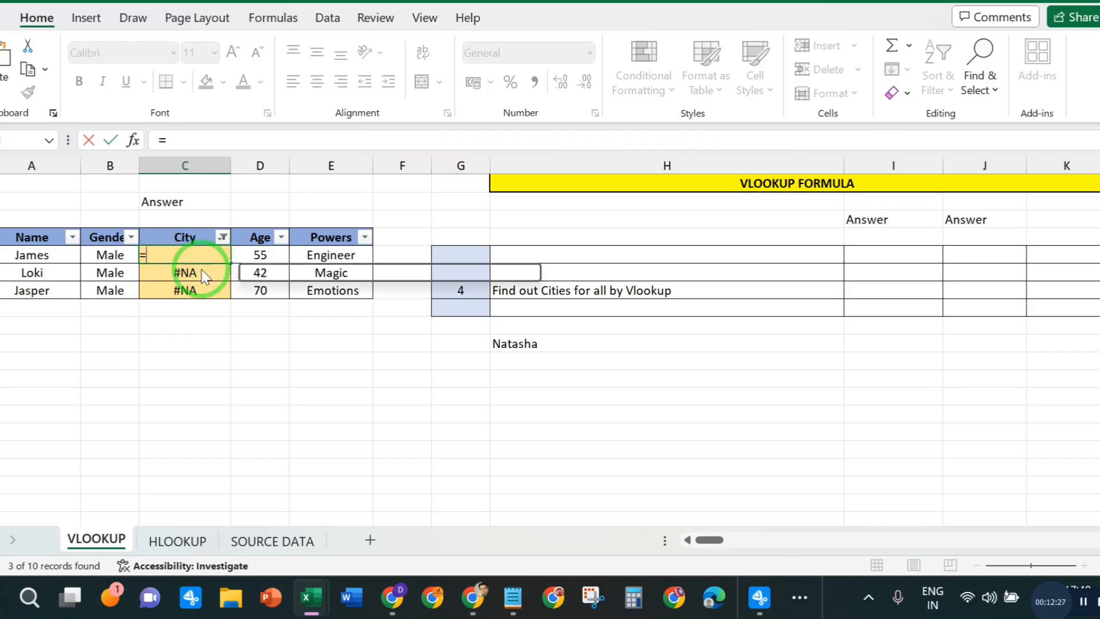
{"action": "type", "text": "VLO"}
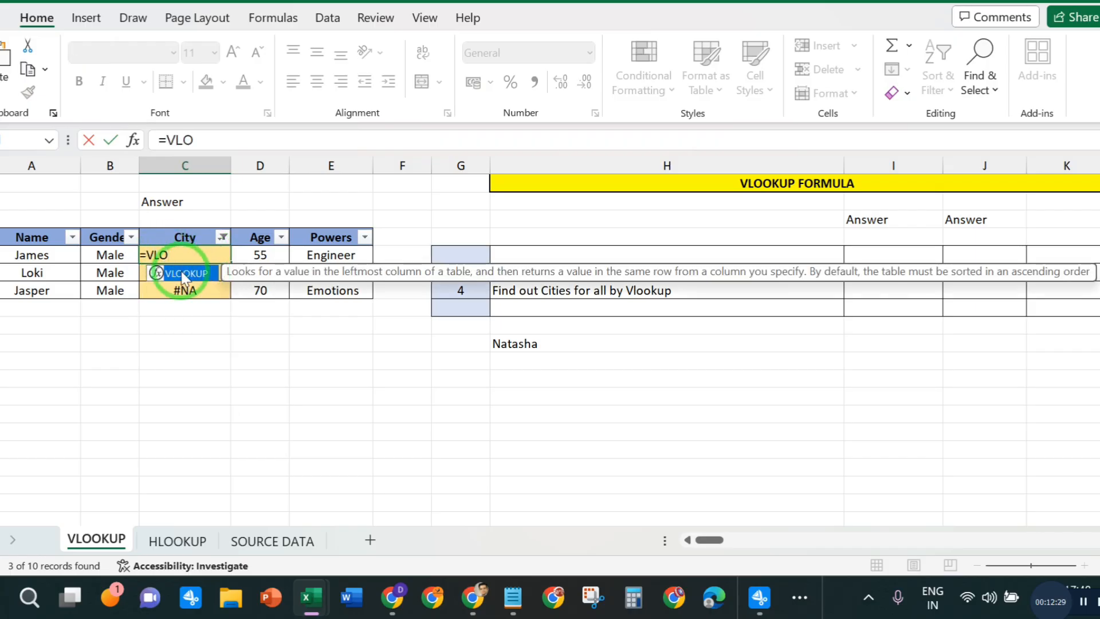
{"action": "double_click", "coordinate": [184, 274]}
{"action": "left_click", "coordinate": [38, 254]}
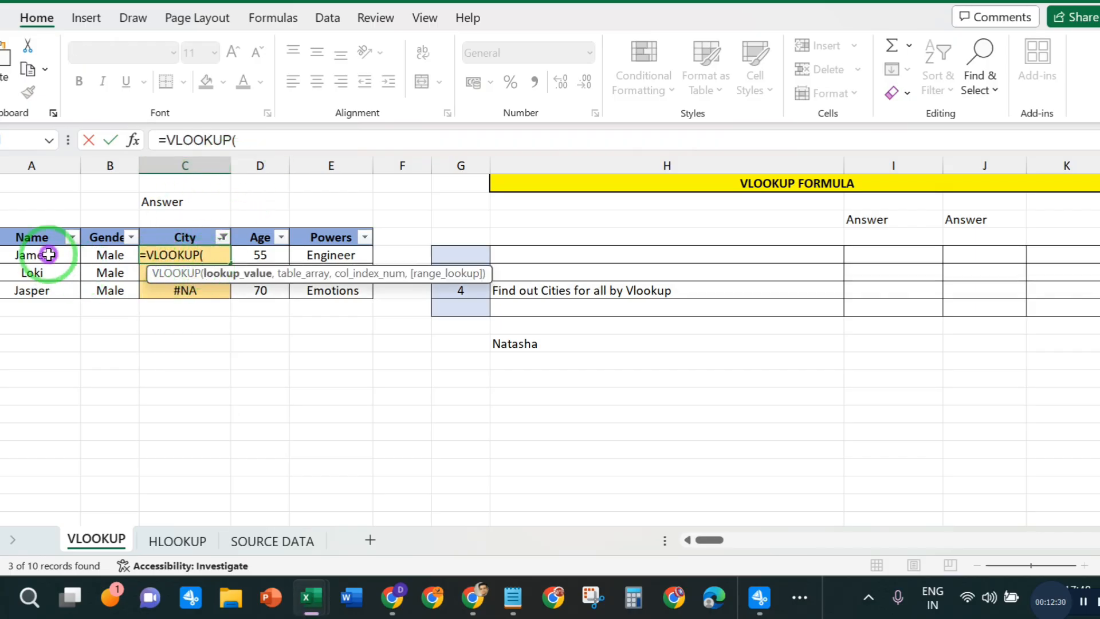
{"action": "left_click", "coordinate": [278, 136]}
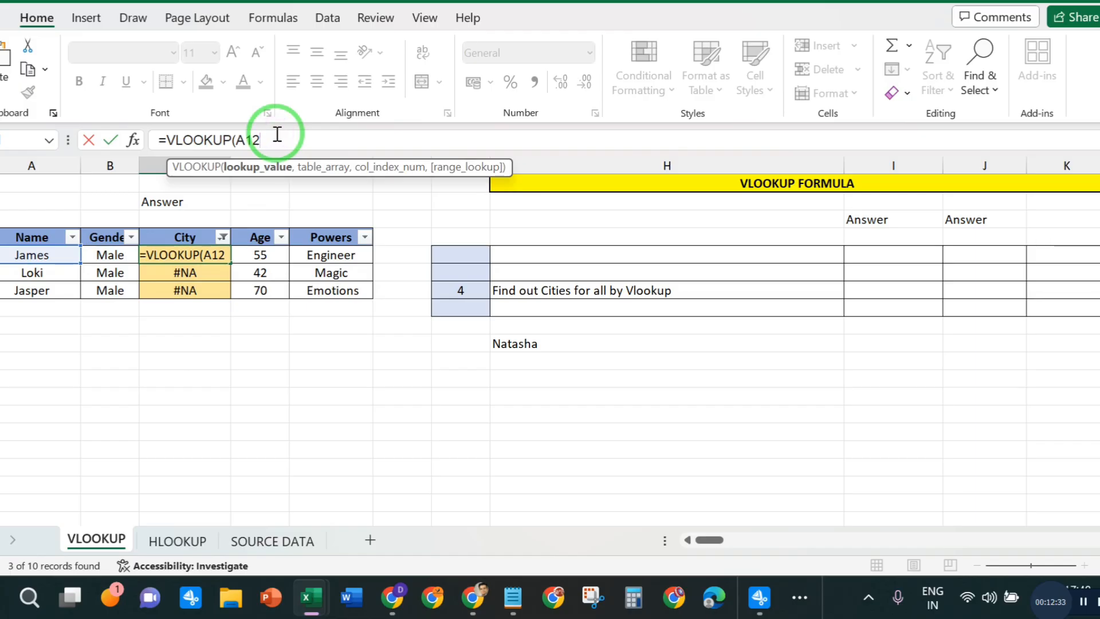
{"action": "type", "text": ","}
- Set the formula's table array to the whole table B2:F22 on the SOURCE DATA sheet
{"action": "left_click", "coordinate": [280, 537]}
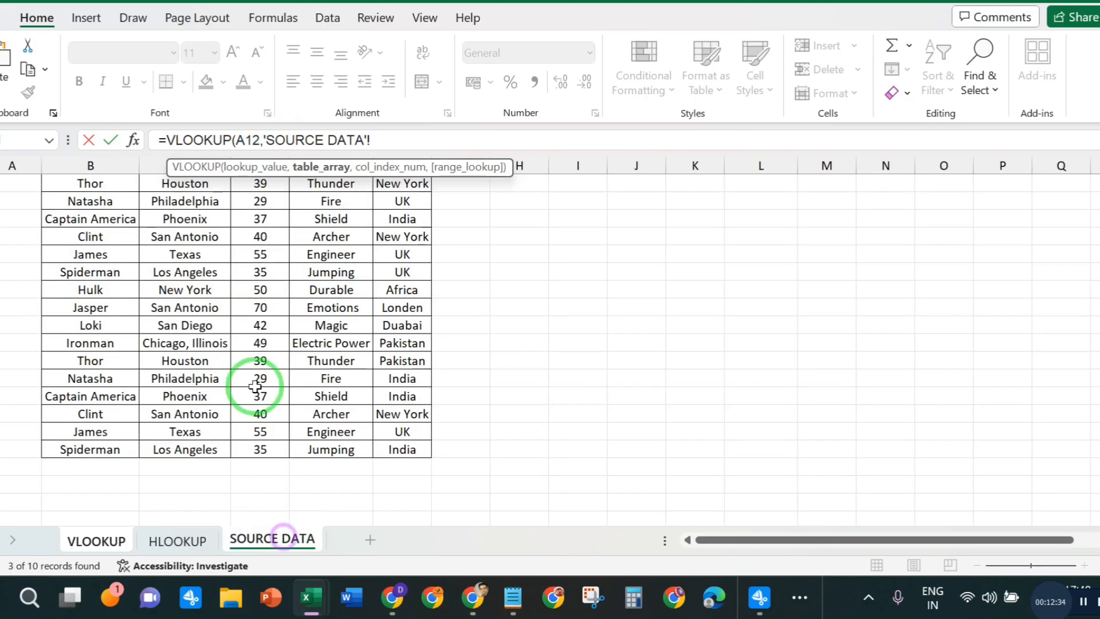
{"action": "scroll", "coordinate": [121, 213], "scroll_direction": "up", "scroll_amount": 2}
{"action": "left_click", "coordinate": [119, 207]}
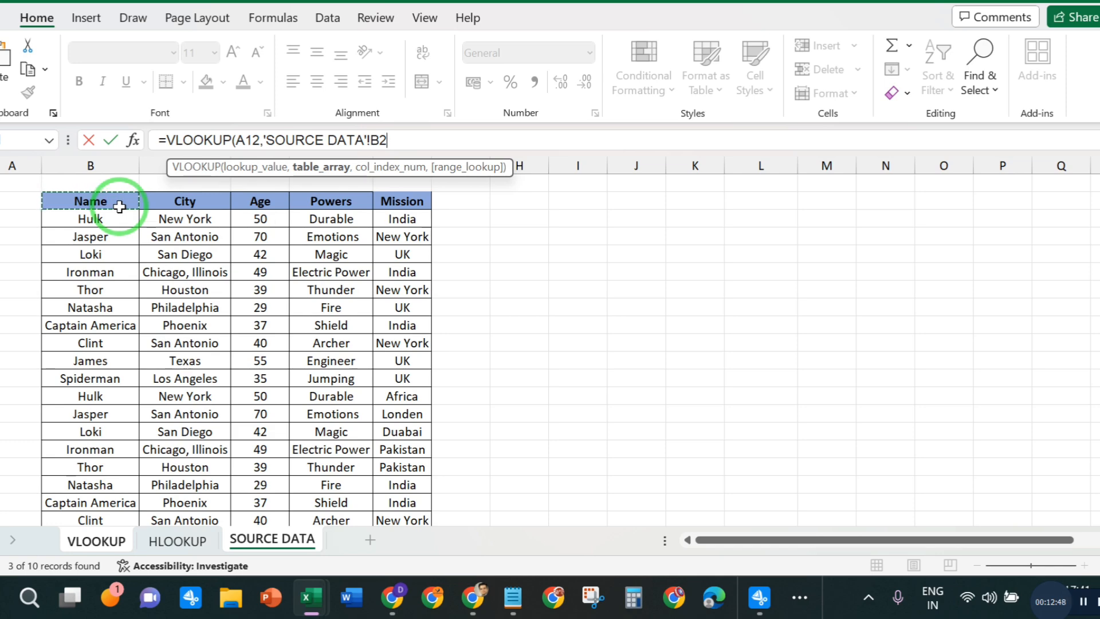
{"action": "key", "text": "shift+Right"}
{"action": "key", "text": "shift+Right"}
{"action": "key", "text": "shift+Right"}
{"action": "key", "text": "shift+Right"}
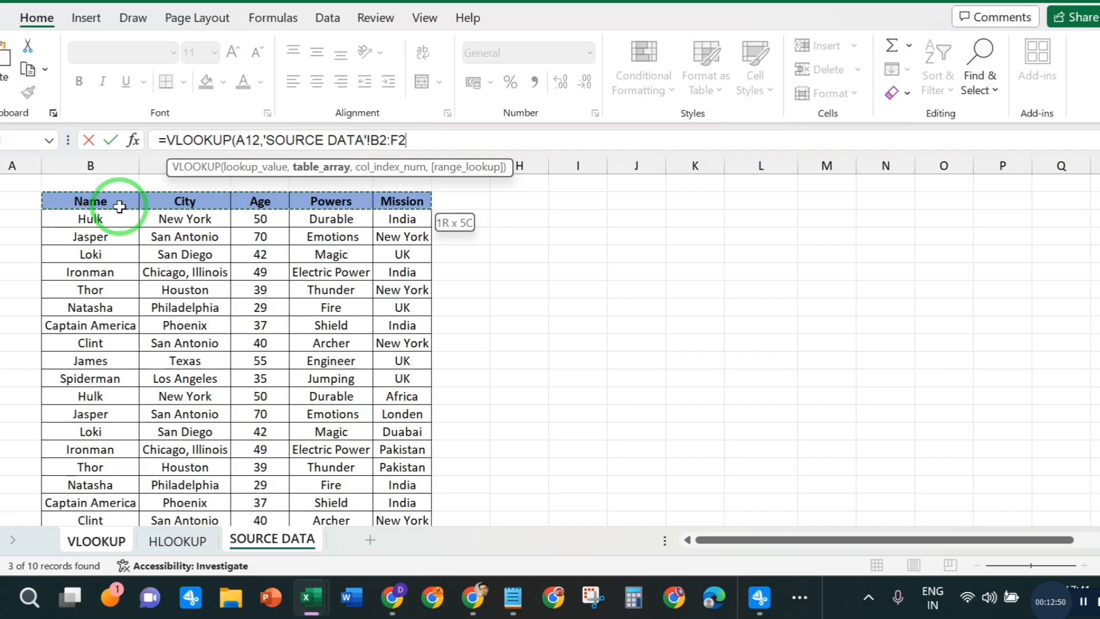
{"action": "key", "text": "ctrl+shift+Down"}
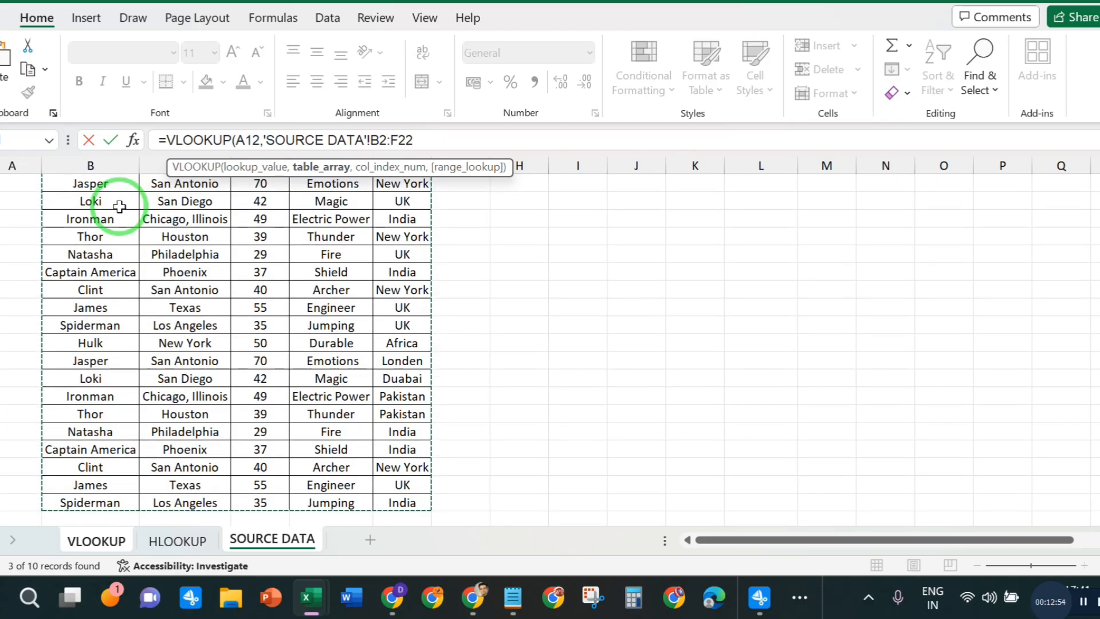
{"action": "left_click", "coordinate": [429, 138]}
{"action": "type", "text": ","}
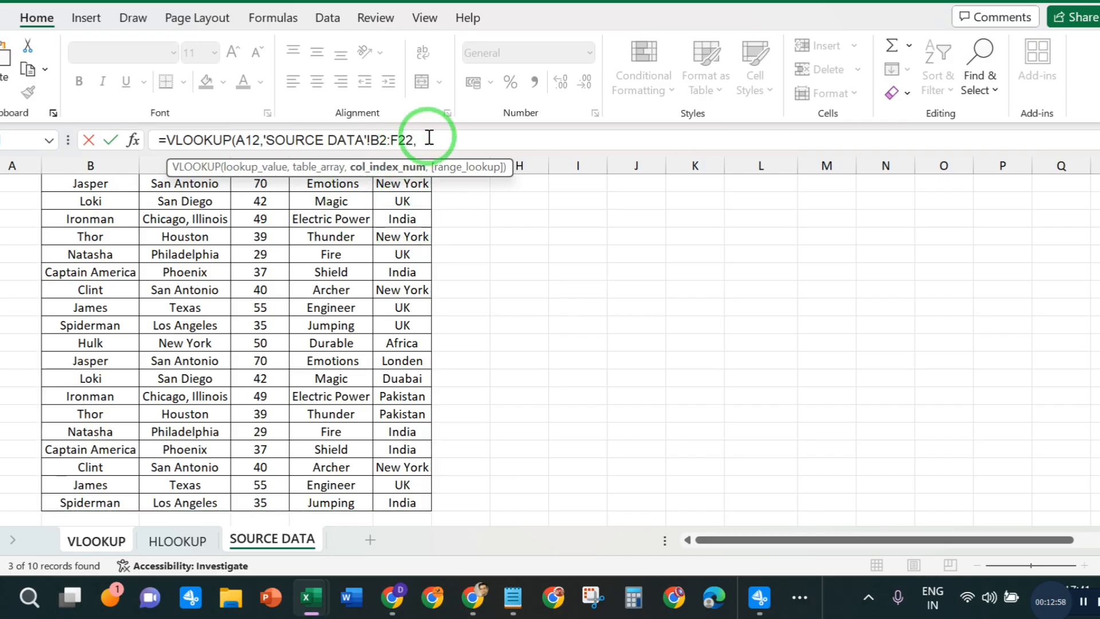
- Complete James's VLOOKUP formula with column index 2 and exact match 0
{"action": "scroll", "coordinate": [459, 272], "scroll_direction": "up", "scroll_amount": 1}
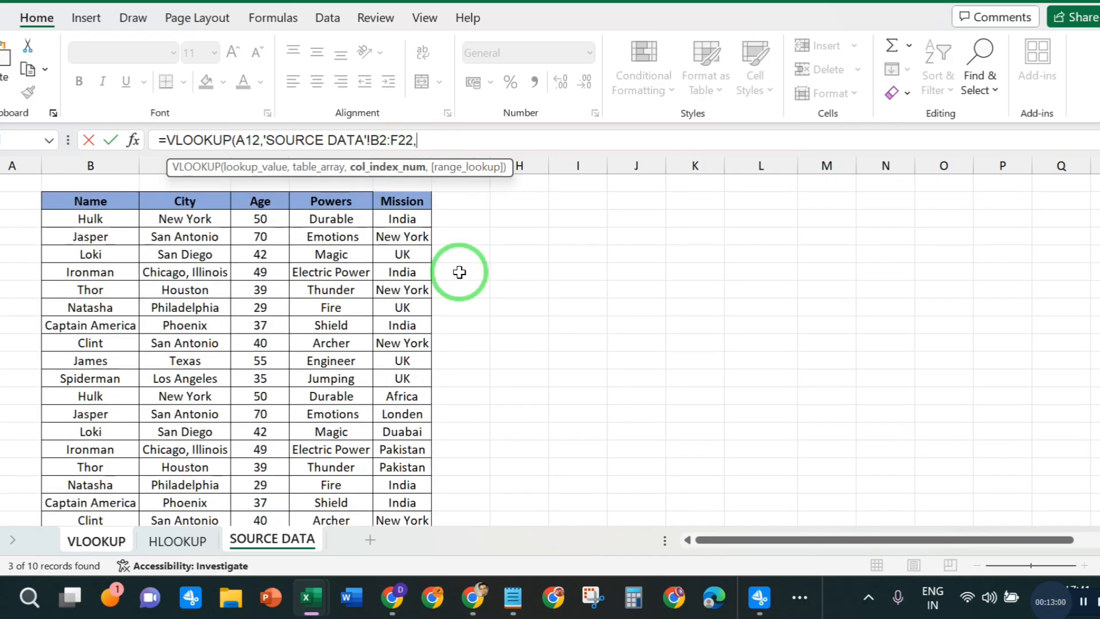
{"action": "left_click", "coordinate": [417, 140]}
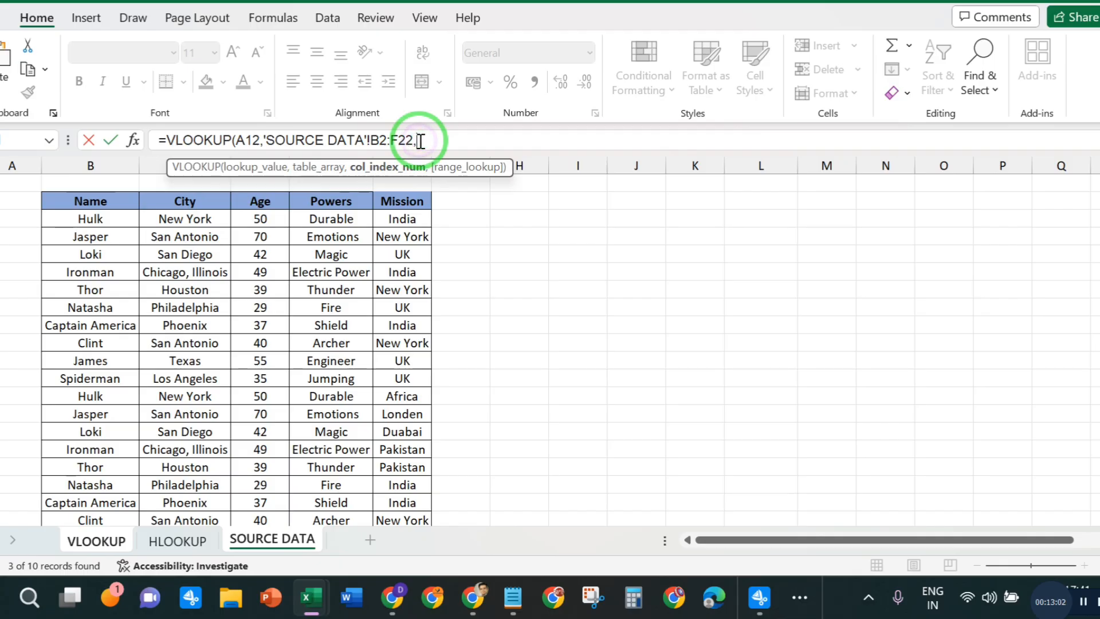
{"action": "type", "text": "02,0"}
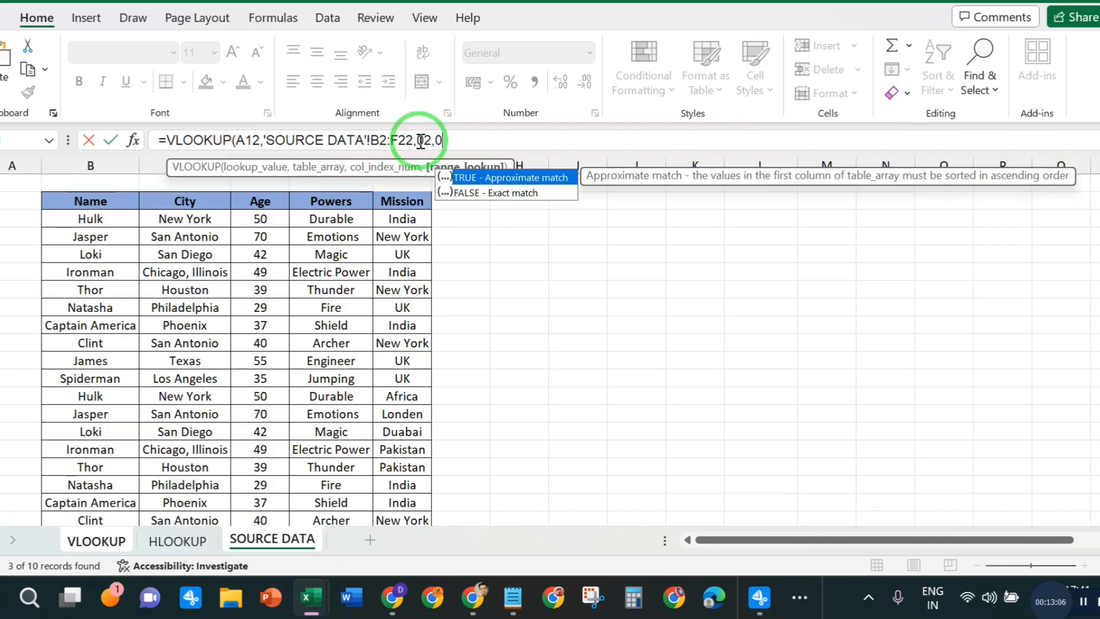
{"action": "type", "text": ")"}
{"action": "key", "text": "Return"}
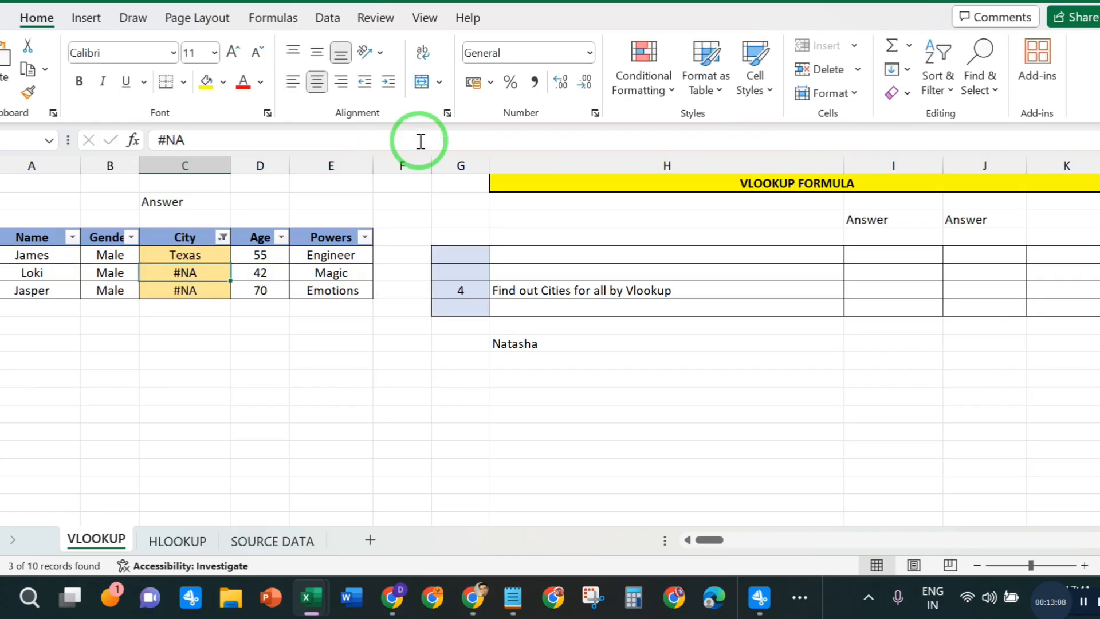
- Fill James's City formula down into Loki's and Jasper's City cells
{"action": "left_click", "coordinate": [182, 255]}
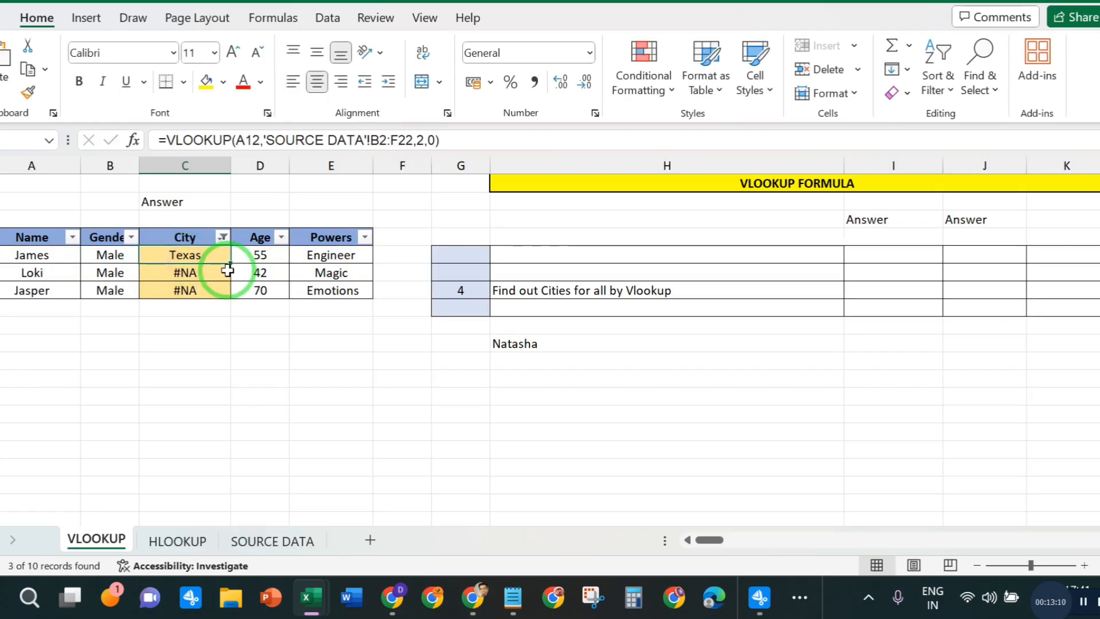
{"action": "left_click_drag", "start_coordinate": [235, 266], "coordinate": [184, 290]}
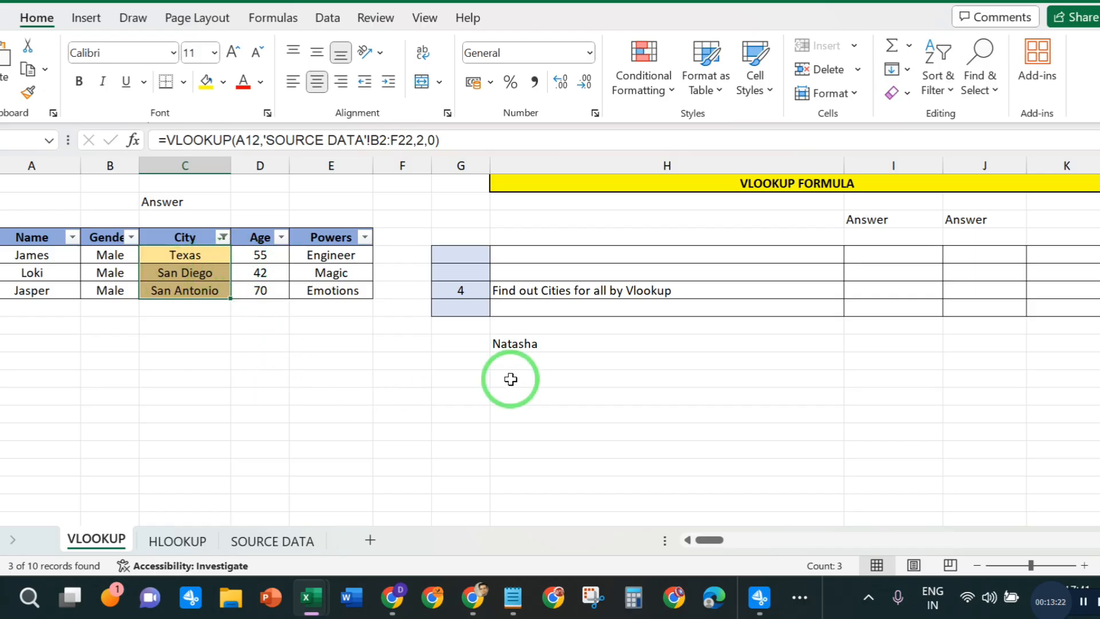
{"action": "left_click", "coordinate": [253, 373]}
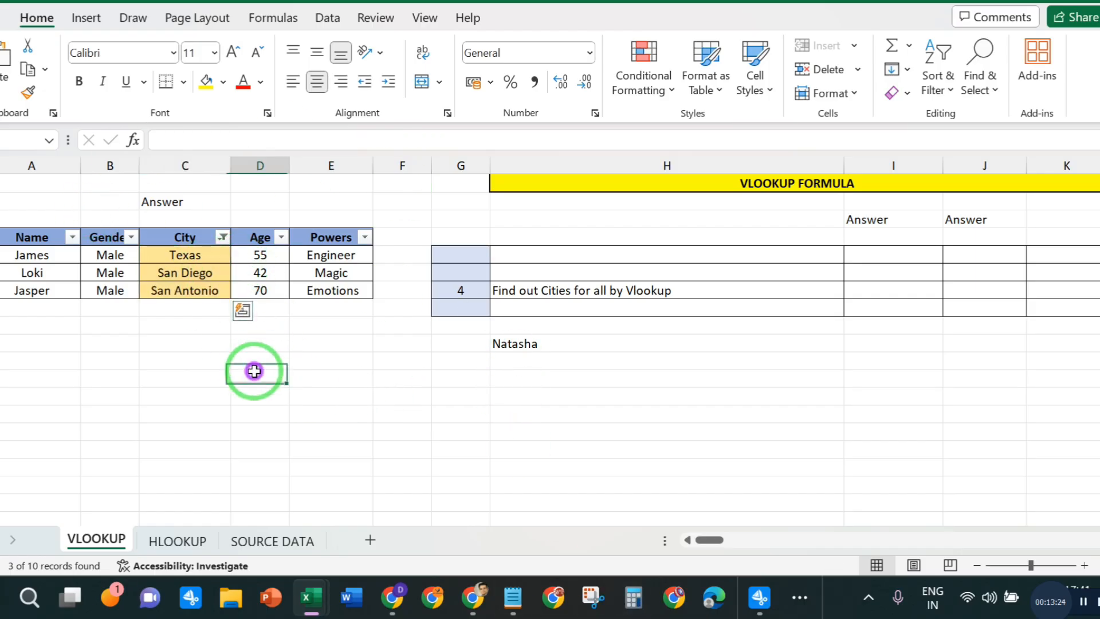
- Remove the filters from the hero table's header row so all records are shown
{"action": "left_click", "coordinate": [31, 235]}
{"action": "left_click_drag", "start_coordinate": [28, 239], "coordinate": [334, 240]}
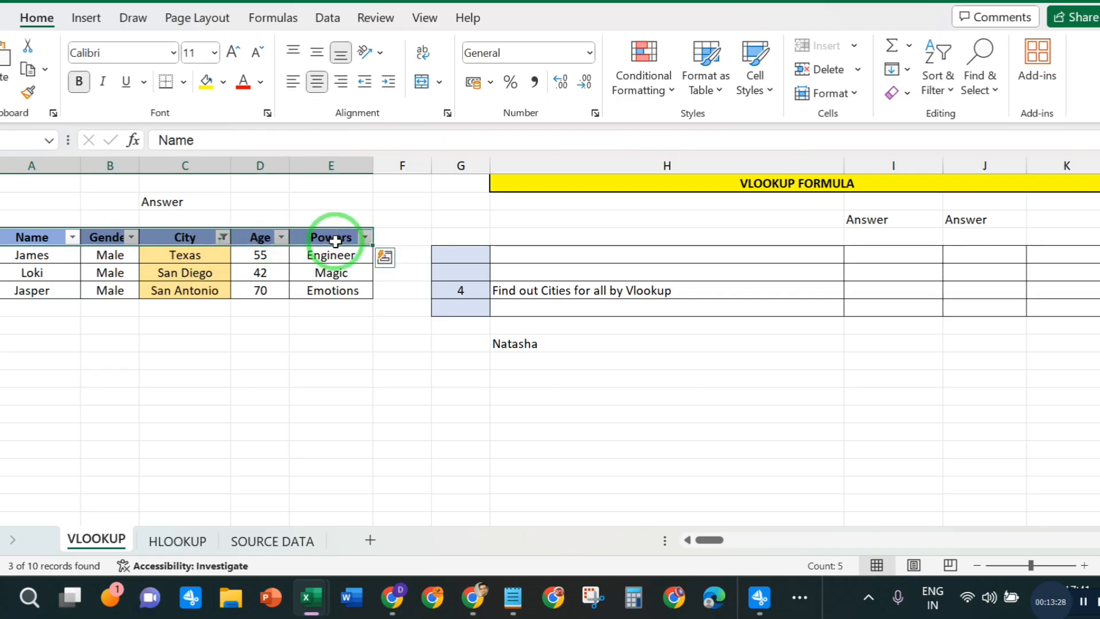
{"action": "key", "text": "ctrl+shift+l"}
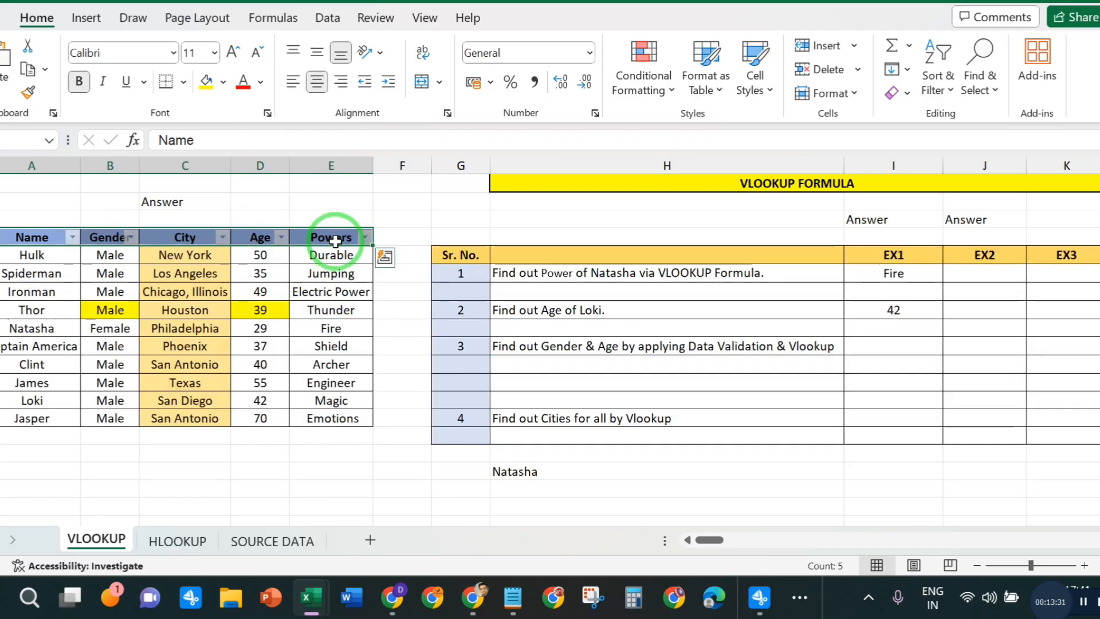
{"action": "left_click", "coordinate": [282, 424]}
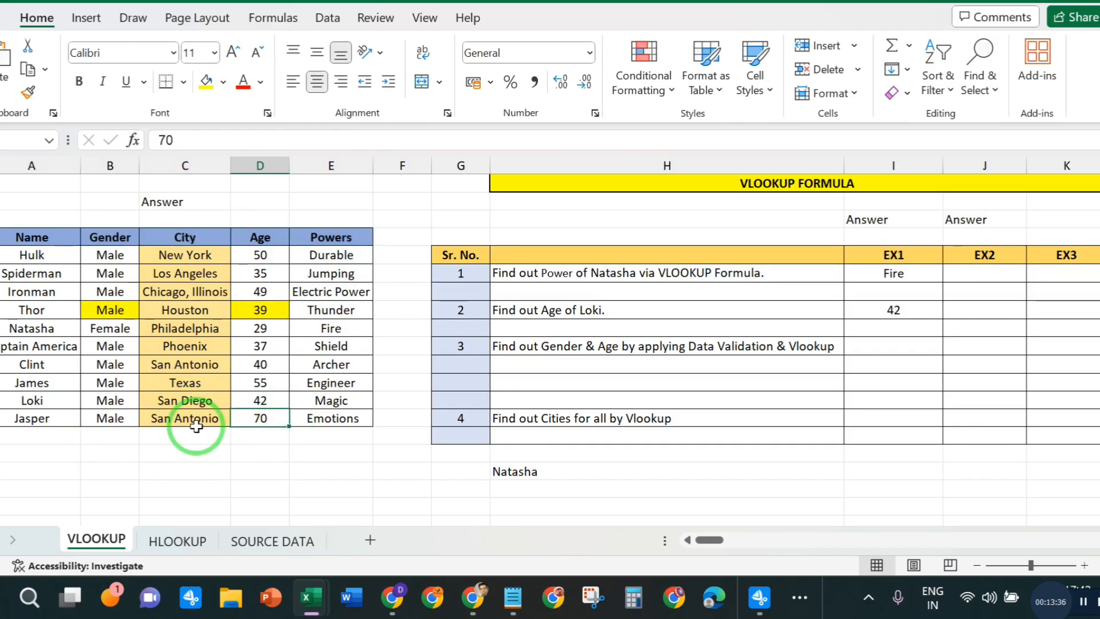
{"action": "left_click_drag", "start_coordinate": [185, 401], "coordinate": [191, 424]}
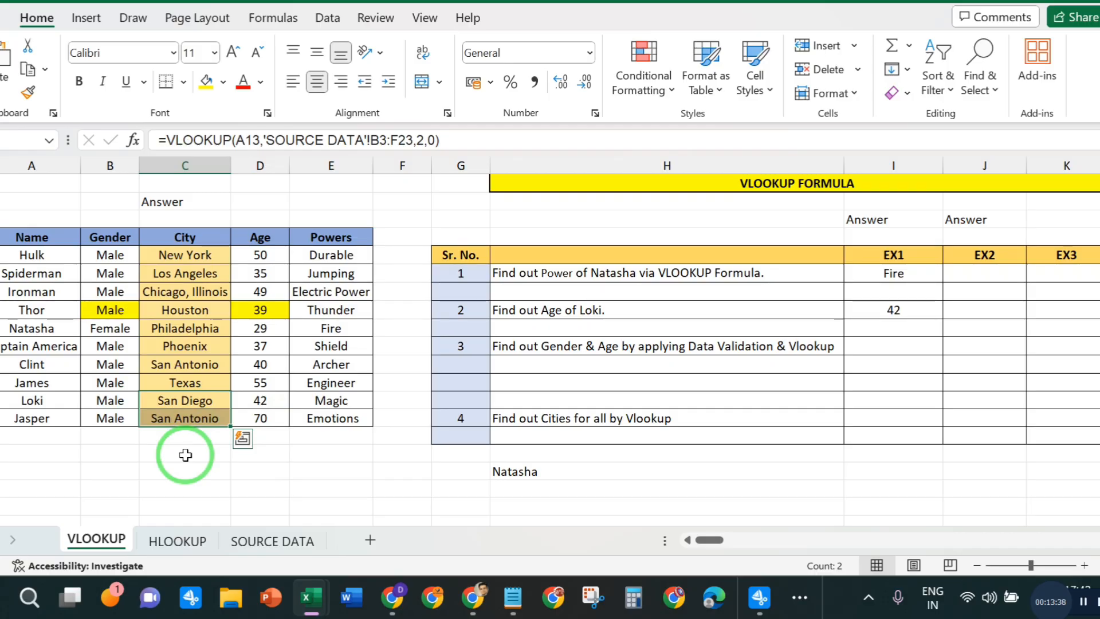
{"action": "left_click_drag", "start_coordinate": [171, 383], "coordinate": [177, 404]}
{"action": "left_click", "coordinate": [172, 418]}
{"action": "left_click", "coordinate": [761, 452]}
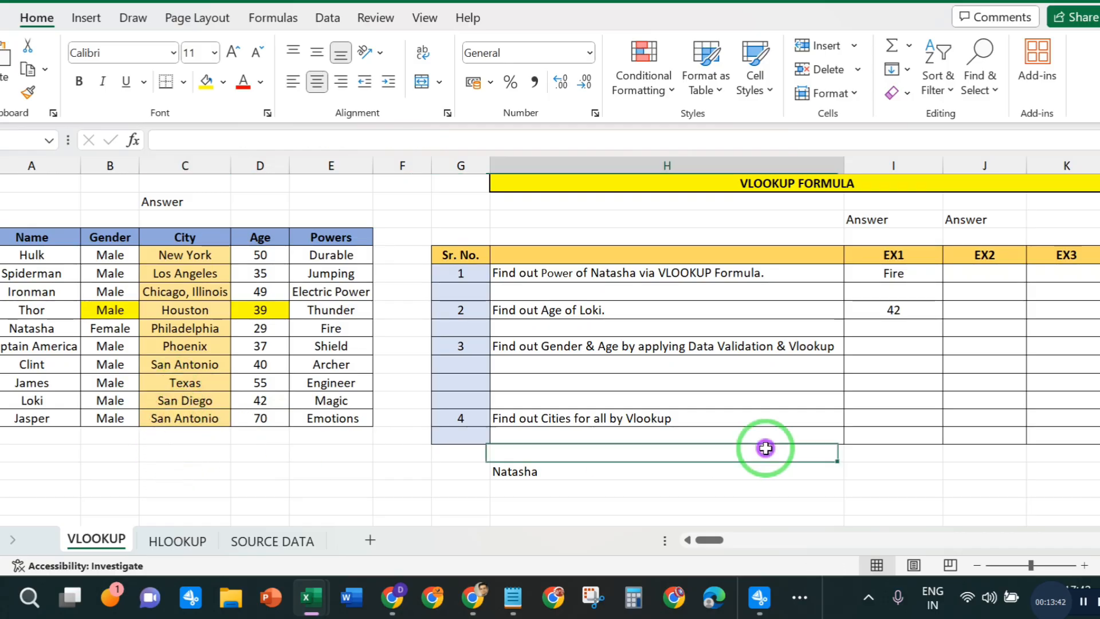
{"action": "left_click", "coordinate": [878, 350]}
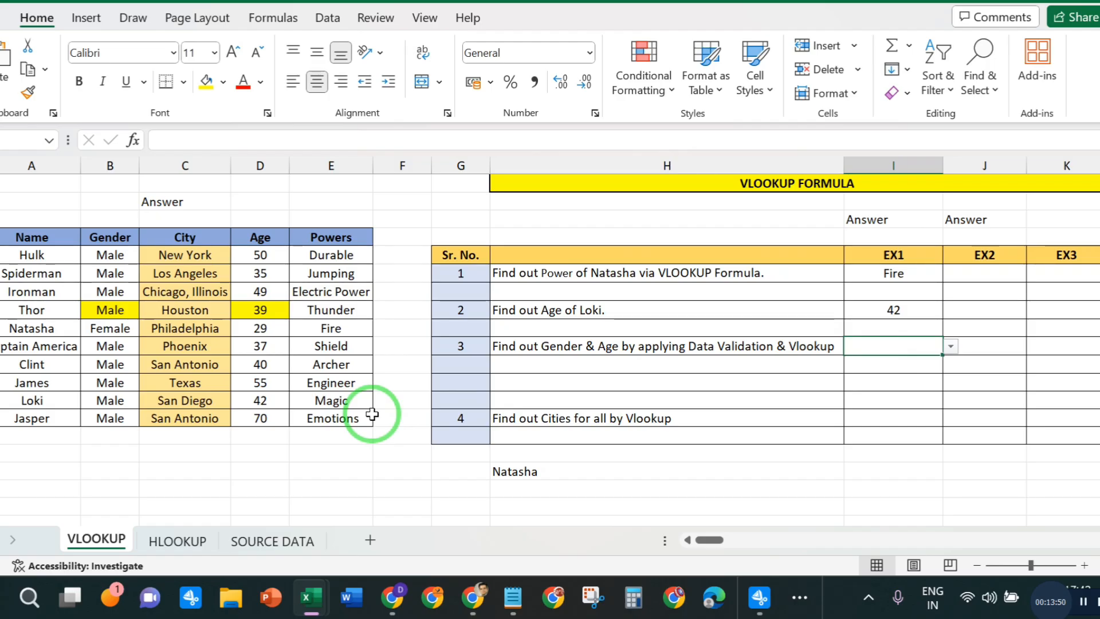
{"action": "left_click", "coordinate": [759, 597]}
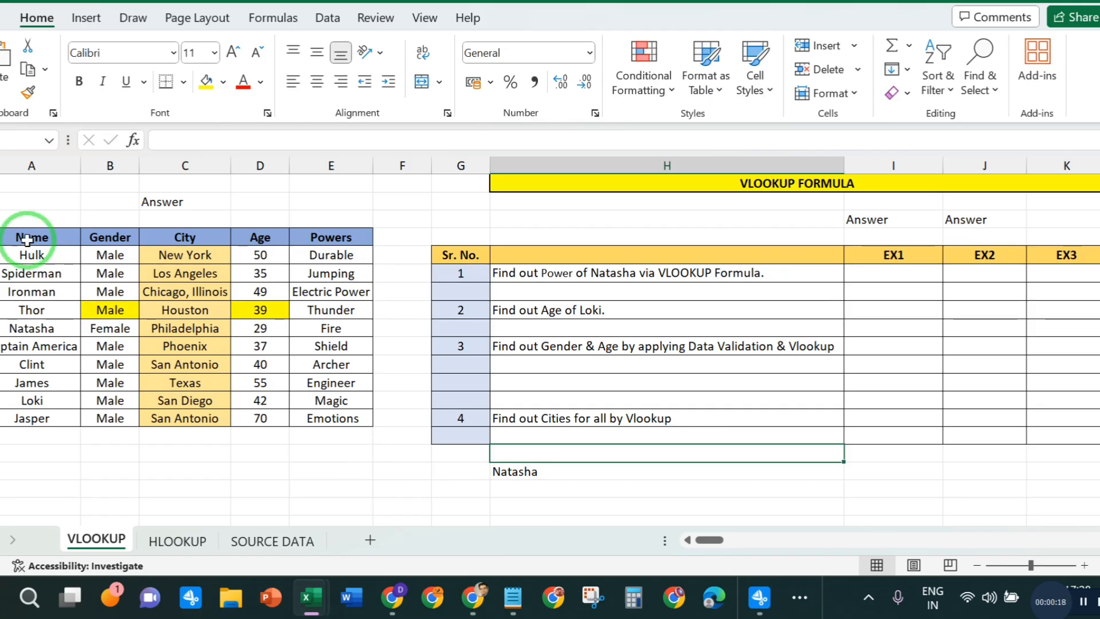
{"action": "left_click_drag", "start_coordinate": [26, 237], "coordinate": [320, 417]}
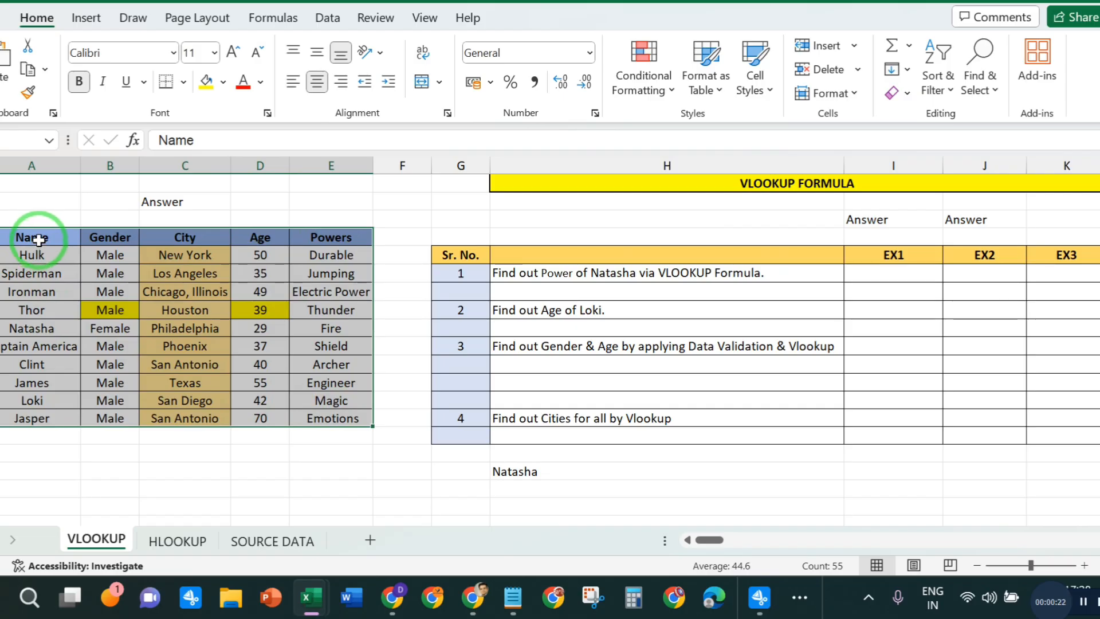
{"action": "mouse_move", "coordinate": [34, 237]}
{"action": "left_mouse_down"}
{"action": "mouse_move", "coordinate": [32, 405]}
{"action": "mouse_move", "coordinate": [32, 245]}
{"action": "mouse_move", "coordinate": [37, 256]}
{"action": "left_mouse_up"}
{"action": "left_click", "coordinate": [302, 255]}
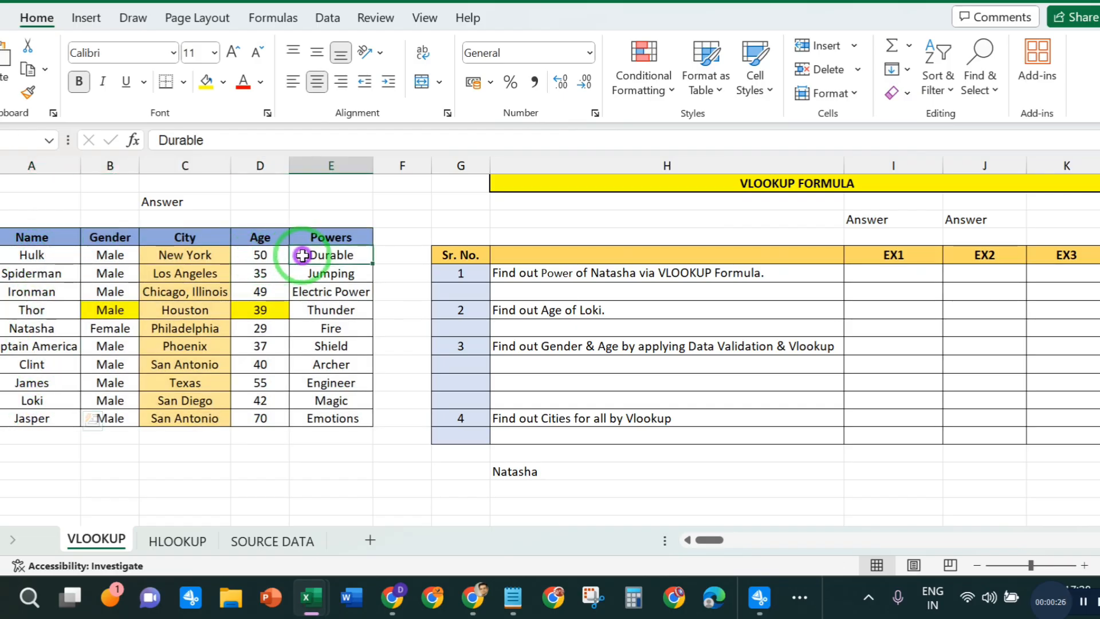
- Examine the first two exercise questions and find Natasha's name and Powers entry in the hero table
{"action": "left_click", "coordinate": [312, 381]}
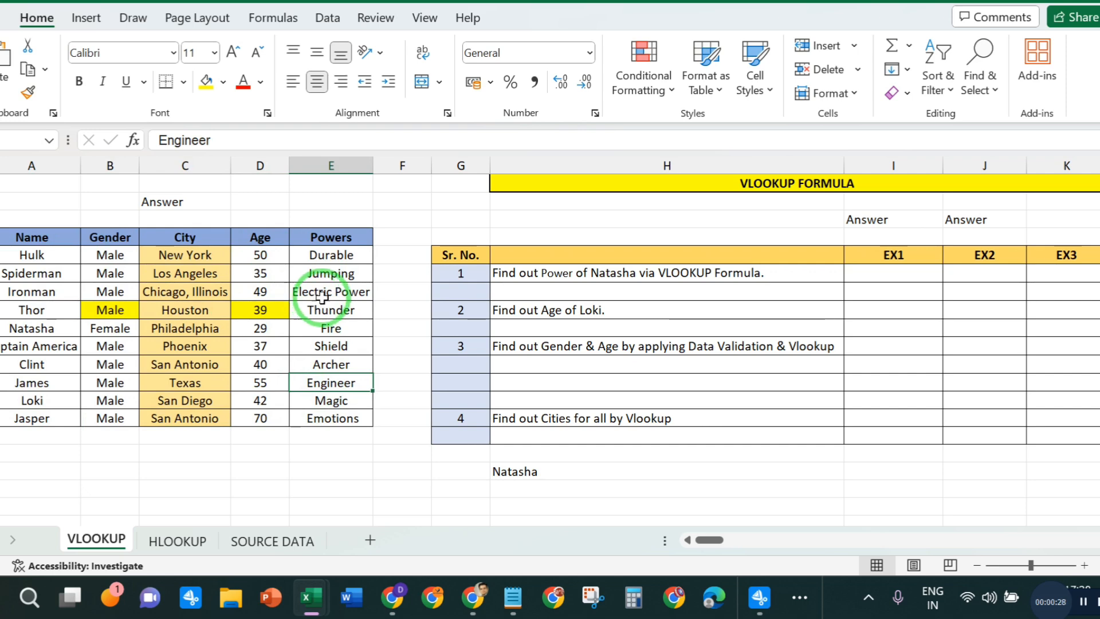
{"action": "left_click", "coordinate": [662, 276]}
{"action": "left_click", "coordinate": [599, 310]}
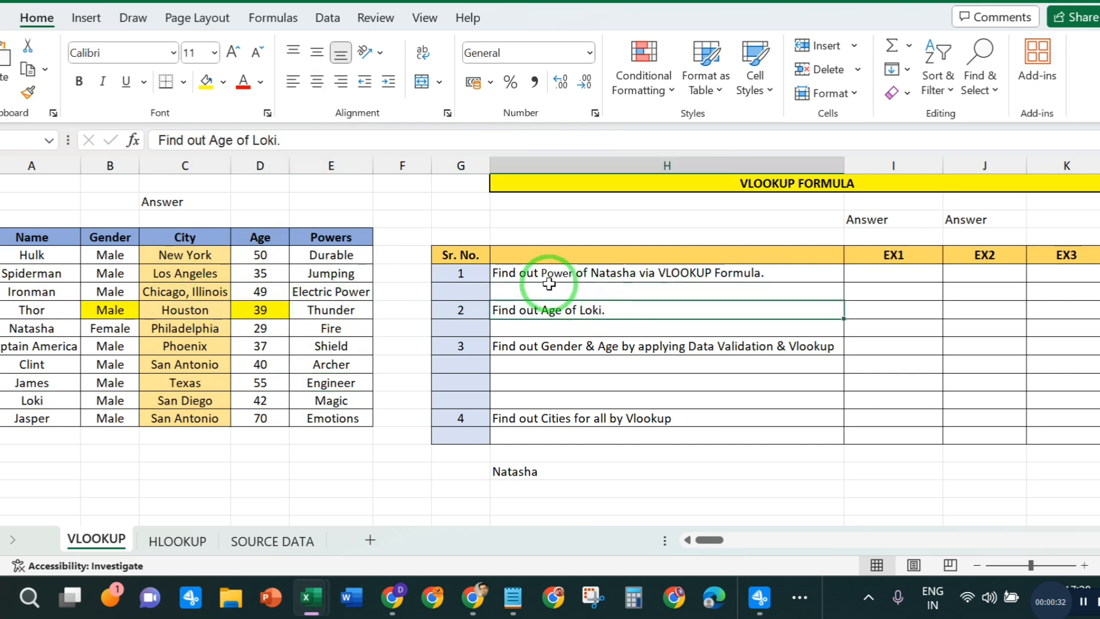
{"action": "left_click", "coordinate": [602, 276]}
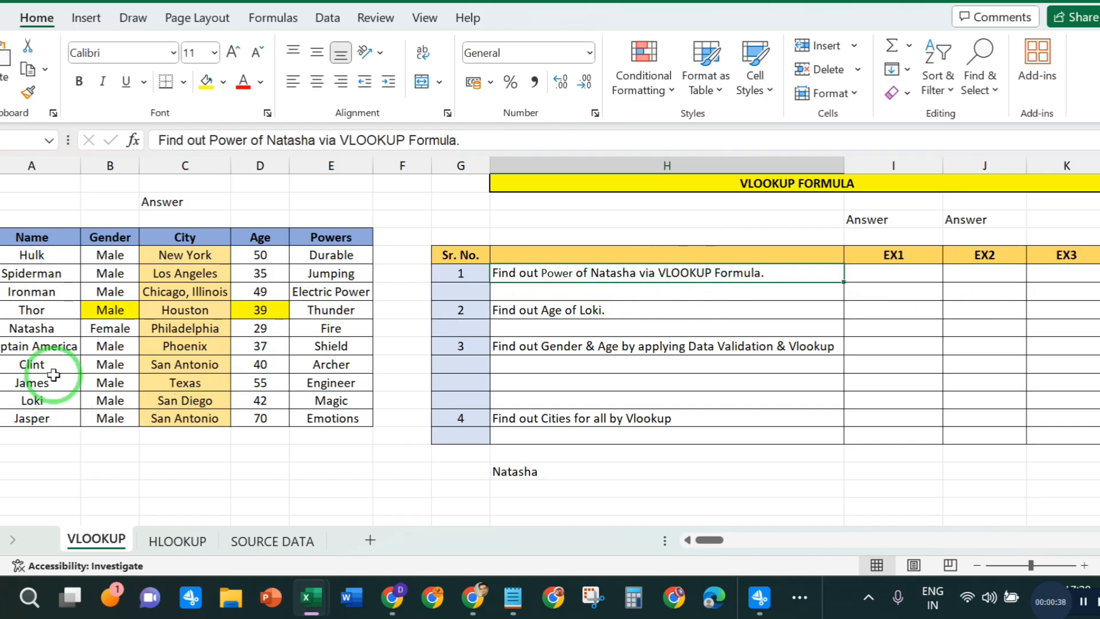
{"action": "left_click", "coordinate": [23, 328]}
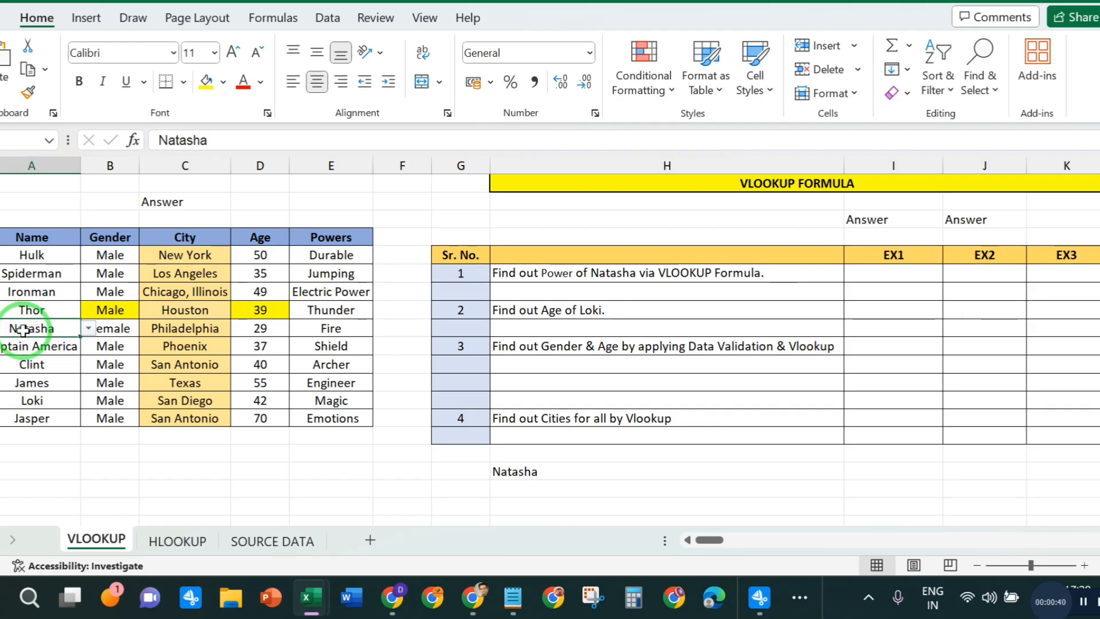
{"action": "left_click", "coordinate": [337, 330]}
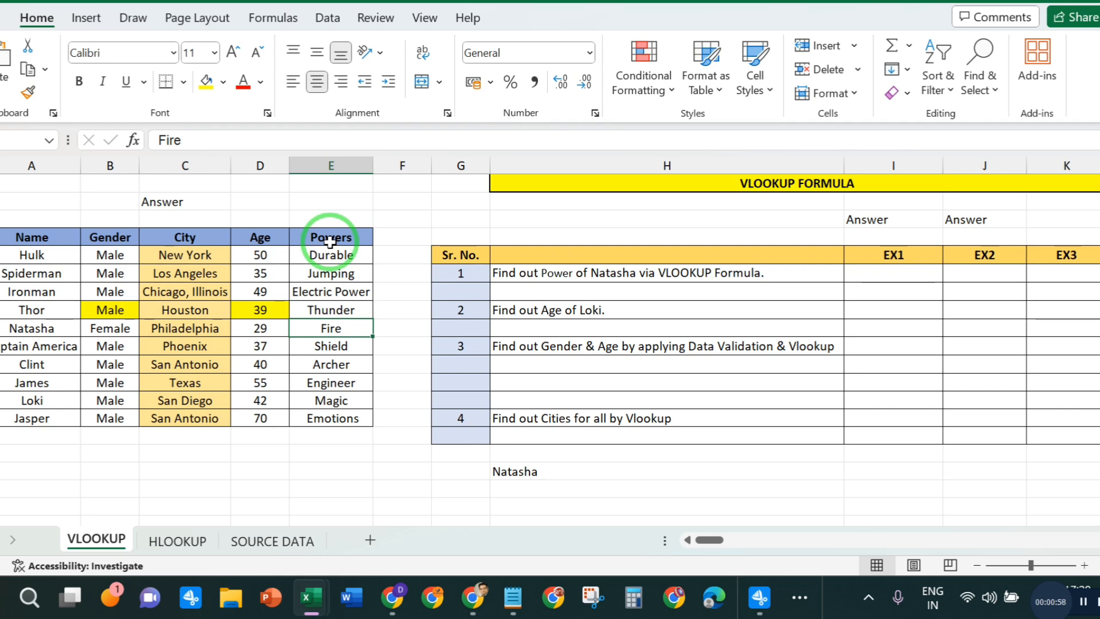
- Start a VLOOKUP formula in the EX1 cell of exercise 1 to find Natasha's power
{"action": "left_click", "coordinate": [887, 271]}
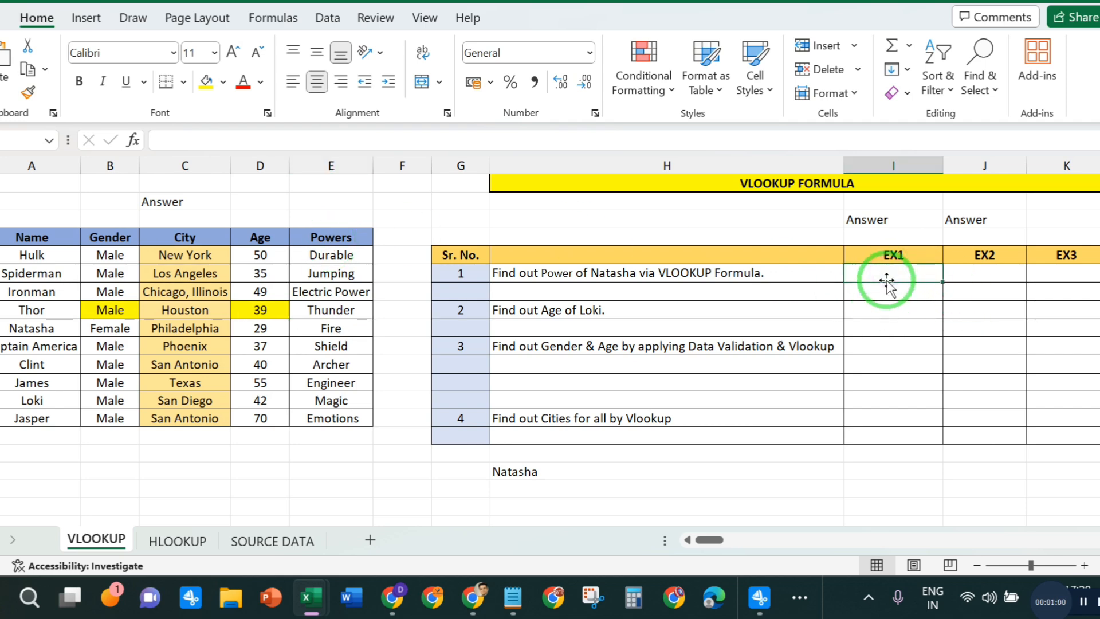
{"action": "type", "text": "=VLO"}
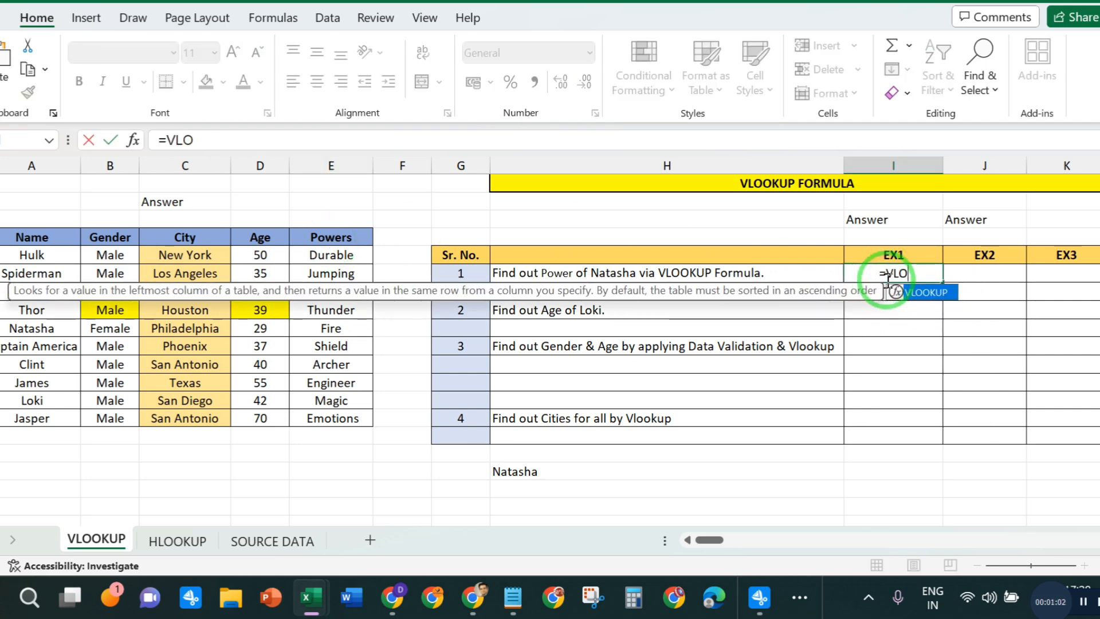
{"action": "double_click", "coordinate": [893, 291]}
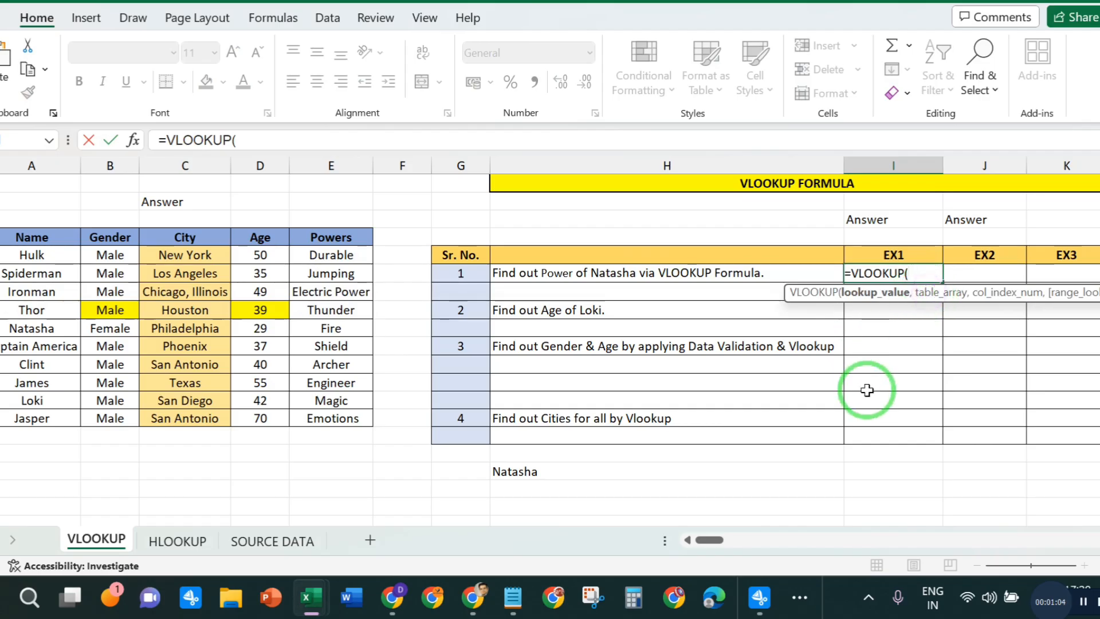
{"action": "left_click", "coordinate": [264, 138]}
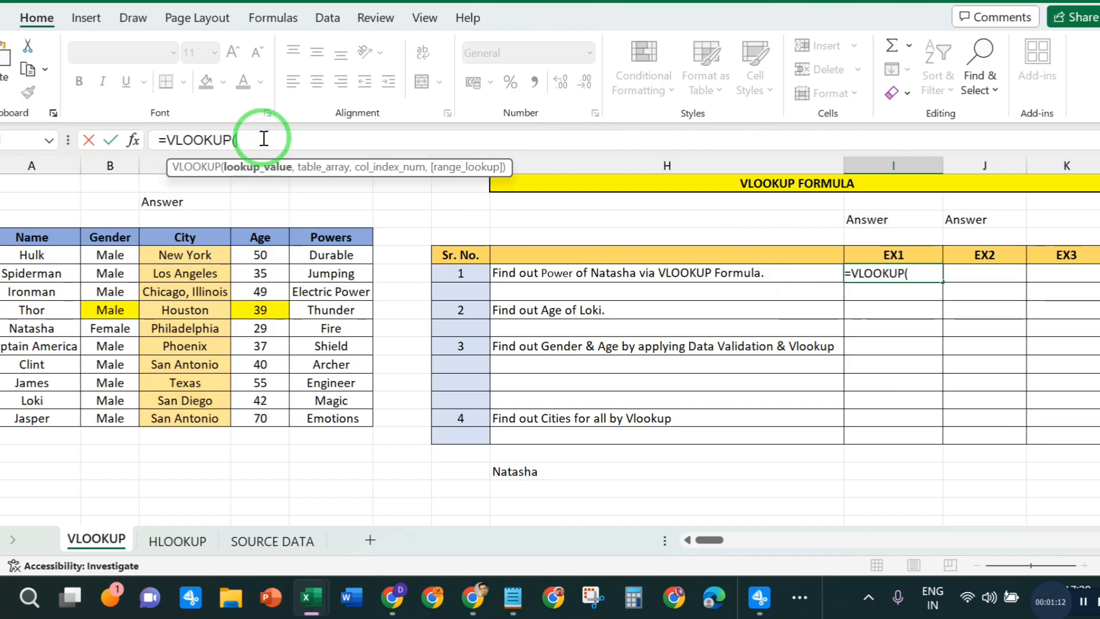
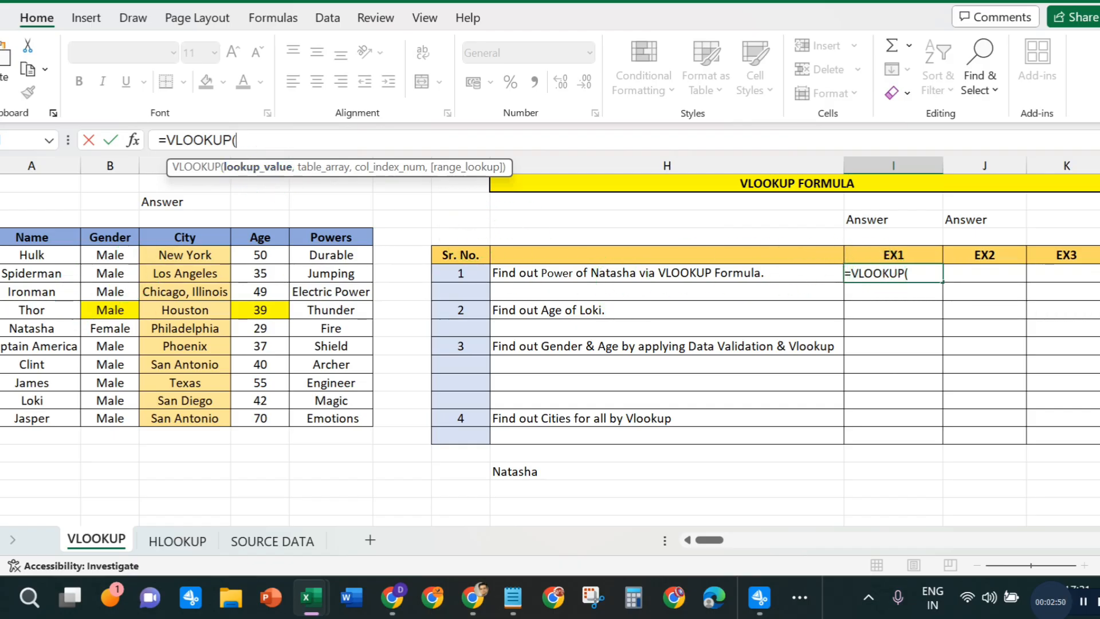
- Complete the formula for Natasha's power with lookup value A9, table range A4:E14, column index 05 and range lookup 0
{"action": "left_click", "coordinate": [36, 330]}
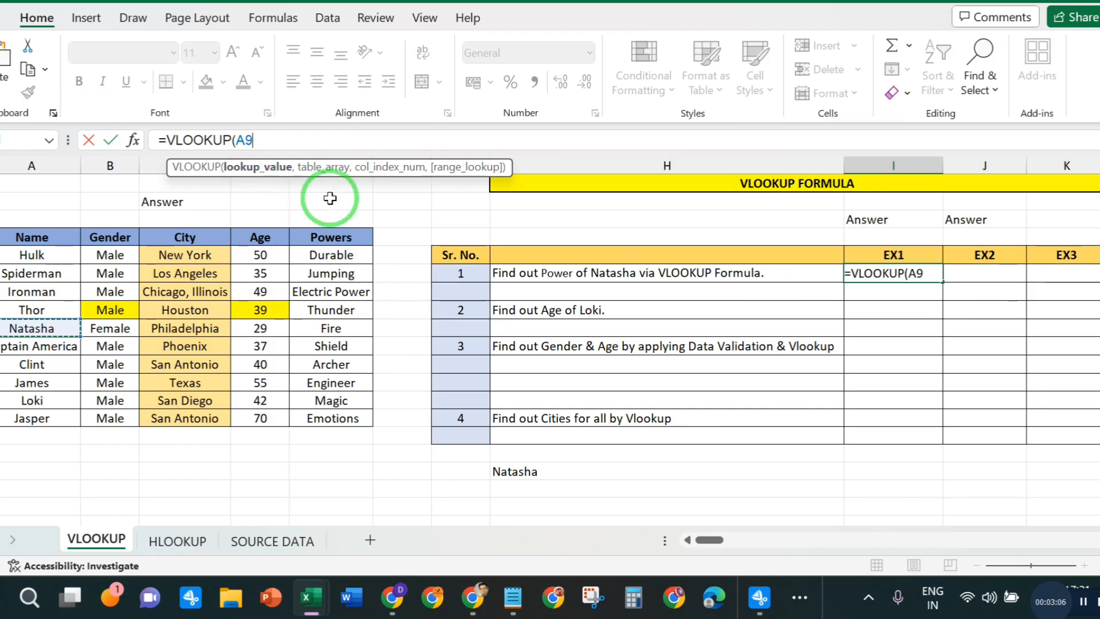
{"action": "type", "text": ","}
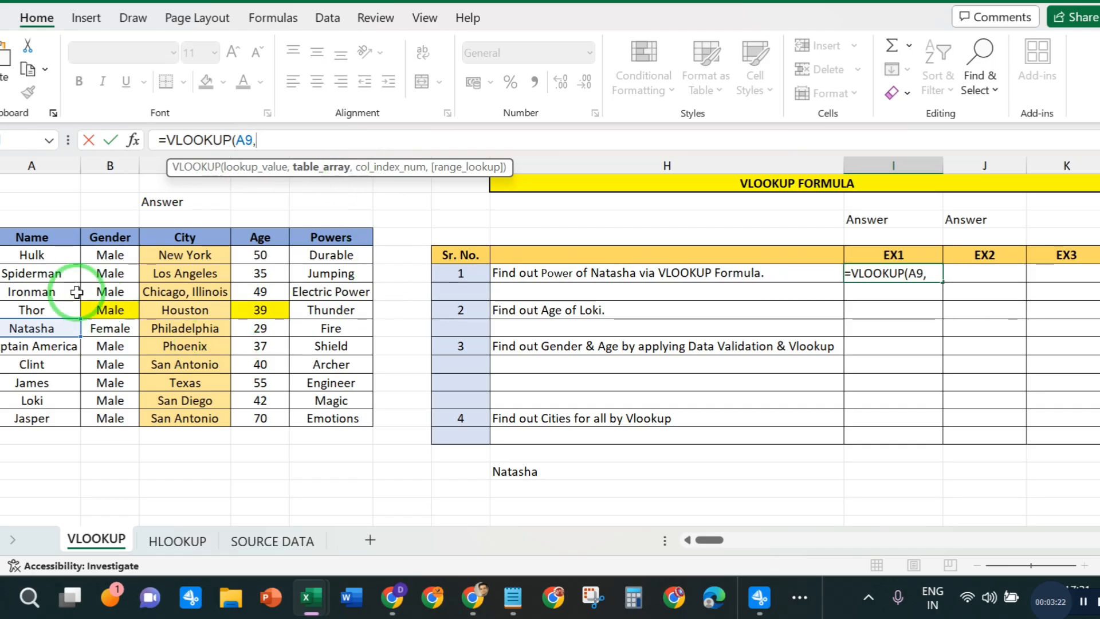
{"action": "left_click_drag", "start_coordinate": [26, 235], "coordinate": [338, 417]}
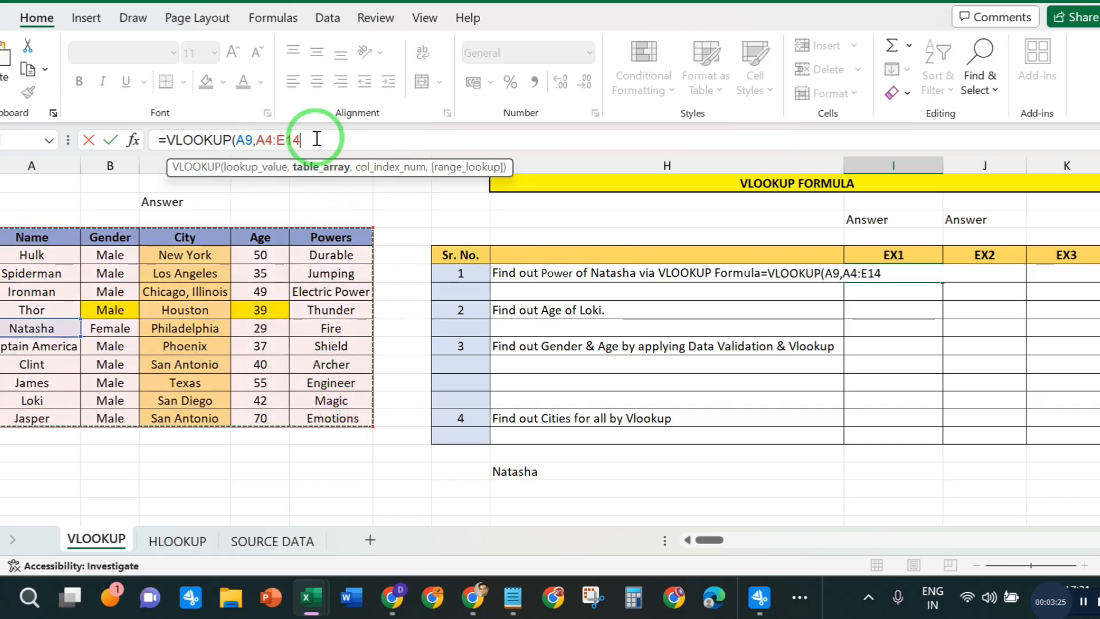
{"action": "type", "text": ","}
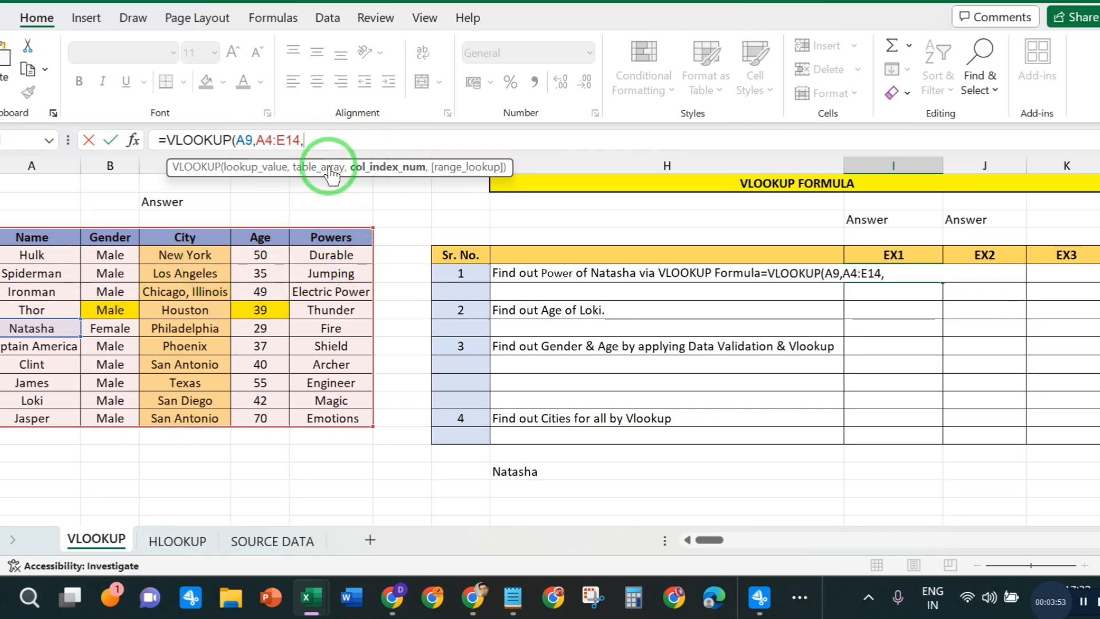
{"action": "type", "text": "05"}
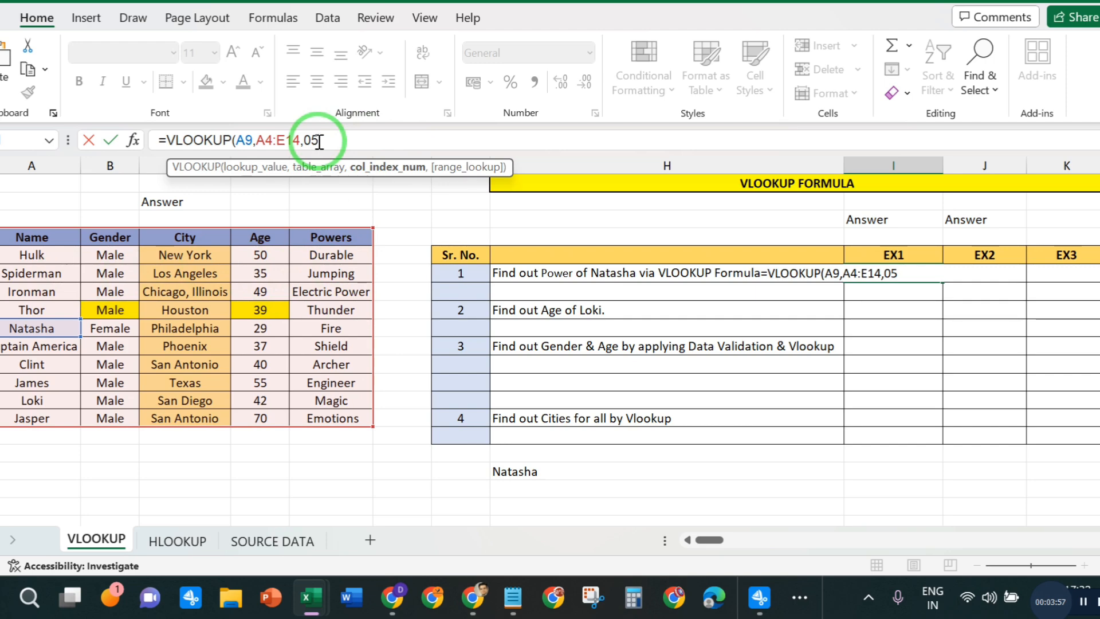
{"action": "type", "text": ","}
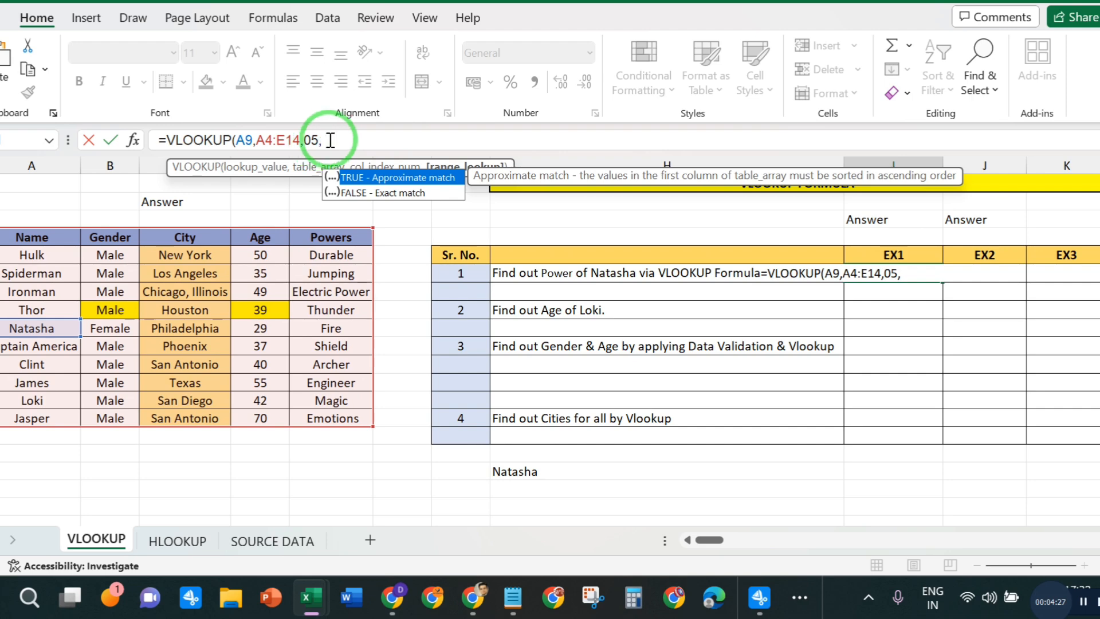
{"action": "left_click", "coordinate": [330, 141]}
{"action": "type", "text": "0)"}
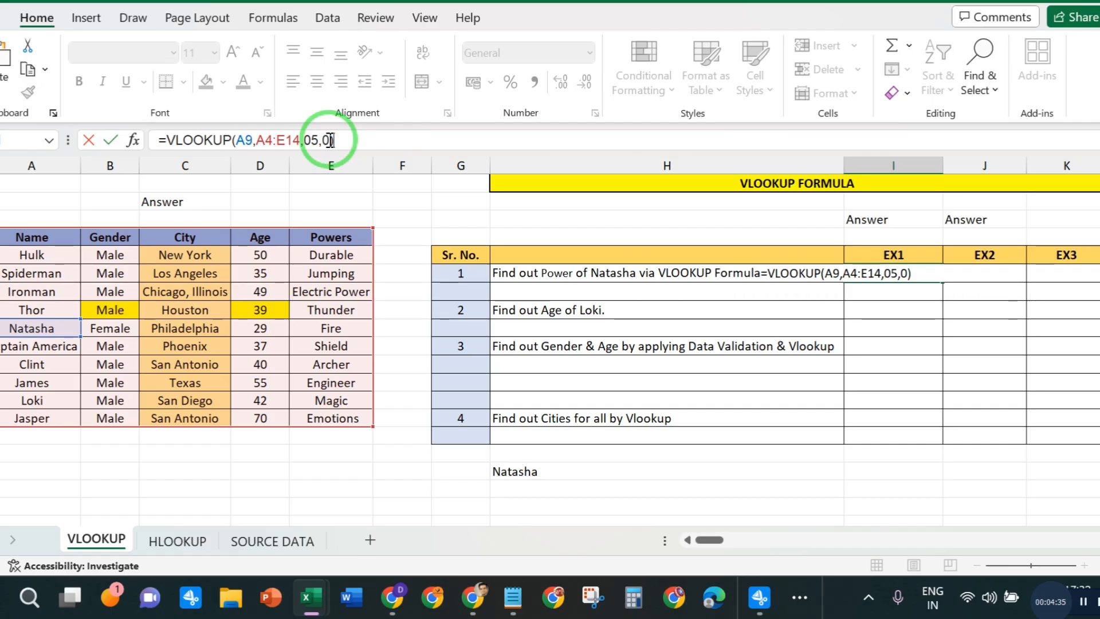
{"action": "key", "text": "Return"}
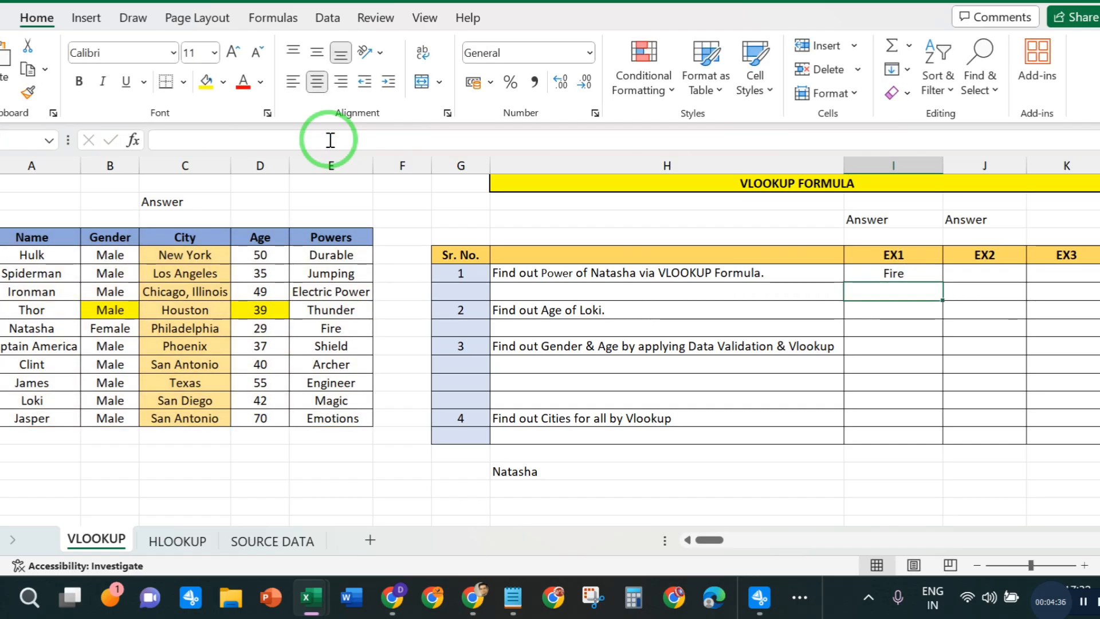
- Check the exercise 1 answer against Natasha's name and Powers entry in the hero table
{"action": "left_click", "coordinate": [38, 324]}
{"action": "left_click", "coordinate": [347, 327]}
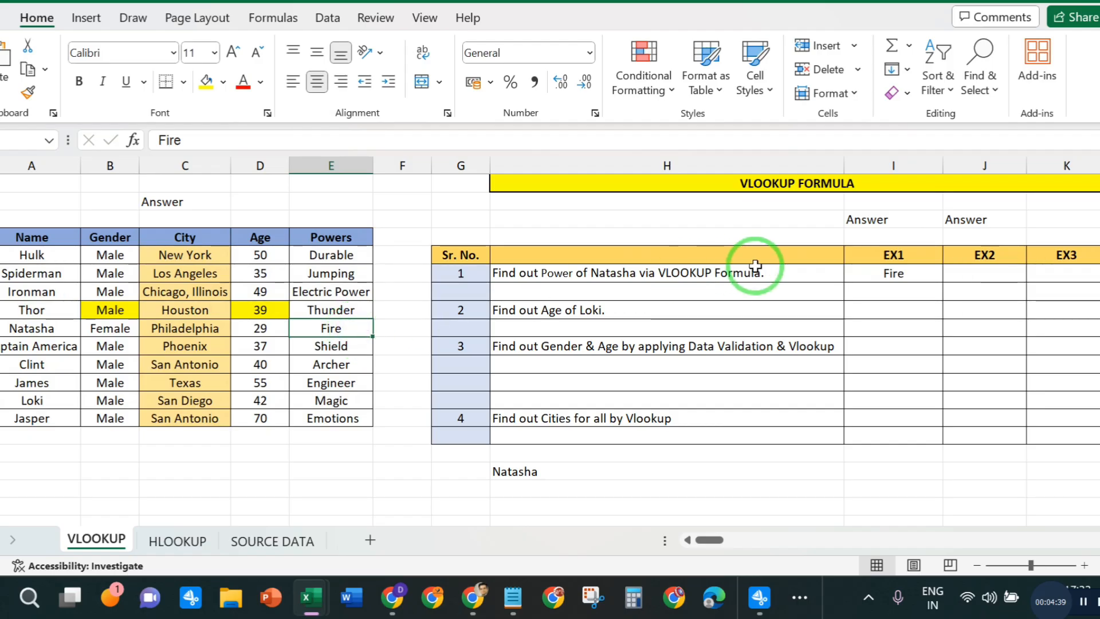
{"action": "left_click", "coordinate": [876, 273]}
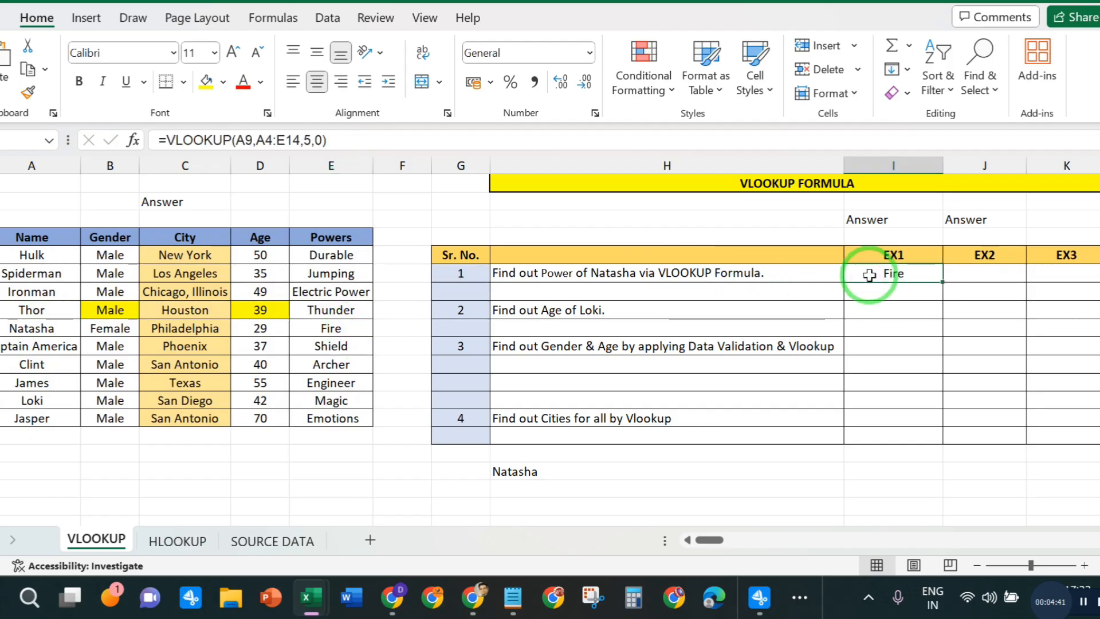
{"action": "left_click", "coordinate": [987, 272]}
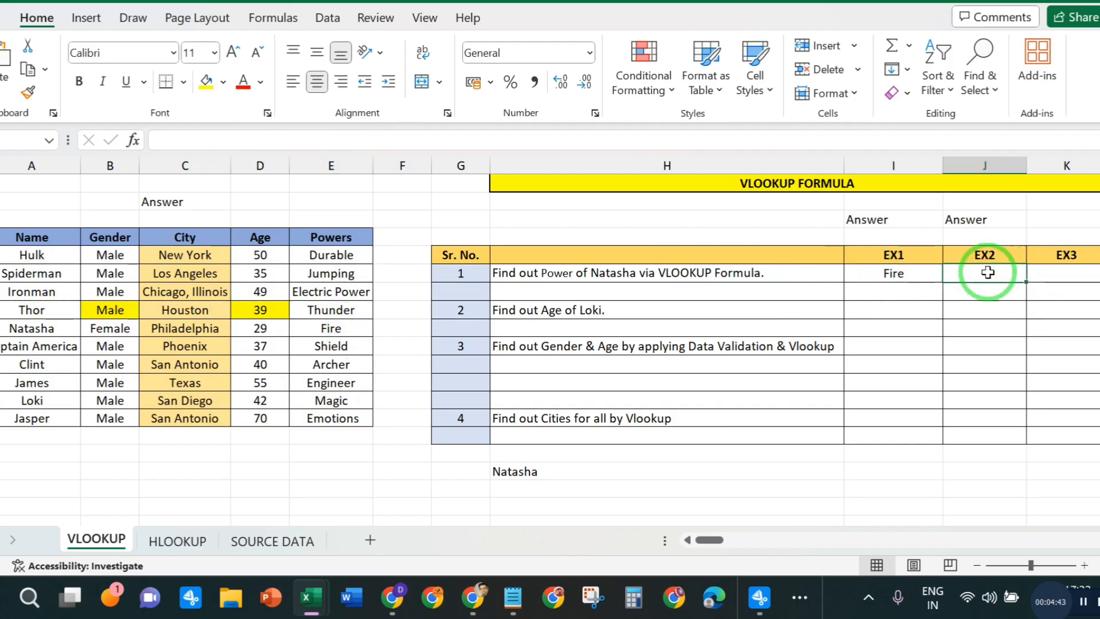
- Start a VLOOKUP formula for Loki's age in exercise 2's EX1 cell, using Loki's name in A13 as the lookup value
{"action": "left_click", "coordinate": [563, 305]}
{"action": "left_click", "coordinate": [872, 307]}
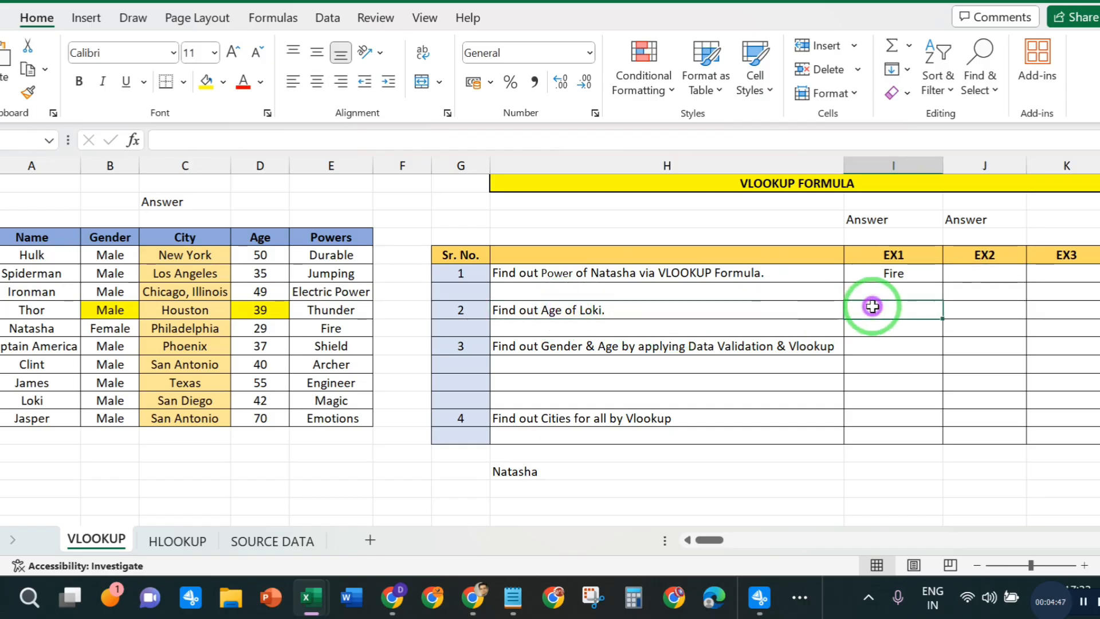
{"action": "left_click", "coordinate": [35, 399]}
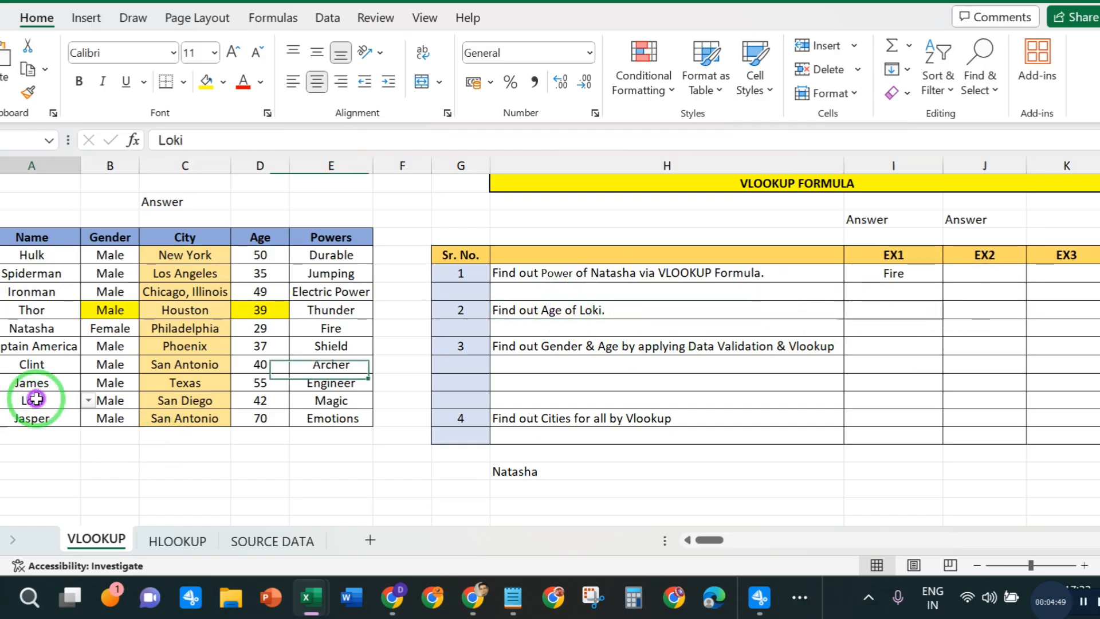
{"action": "left_click", "coordinate": [347, 402]}
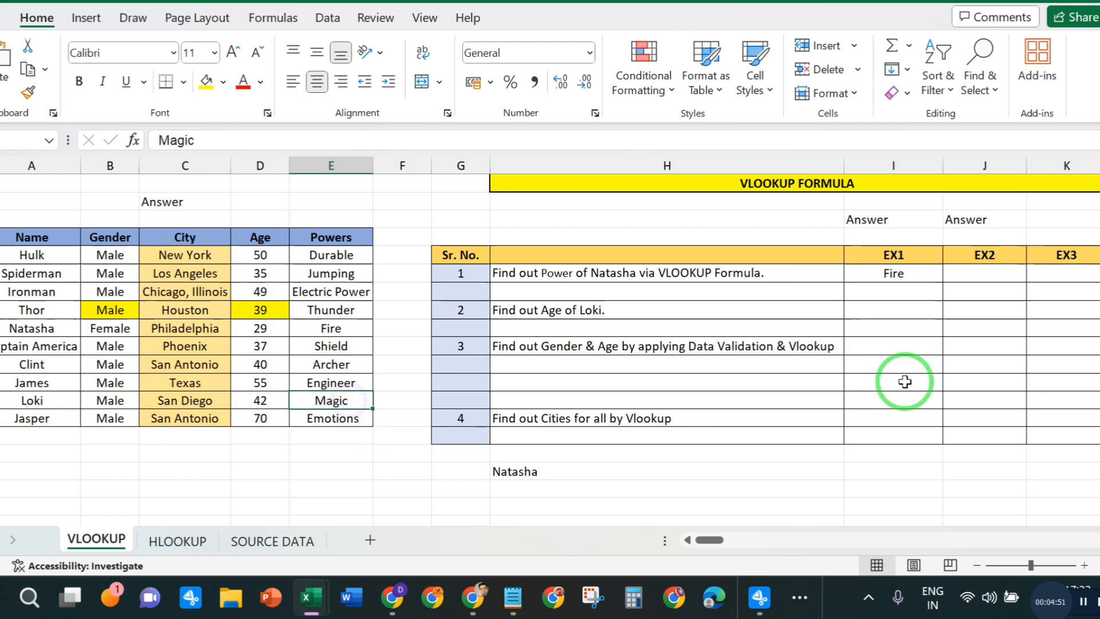
{"action": "left_click", "coordinate": [870, 353]}
{"action": "left_click", "coordinate": [882, 313]}
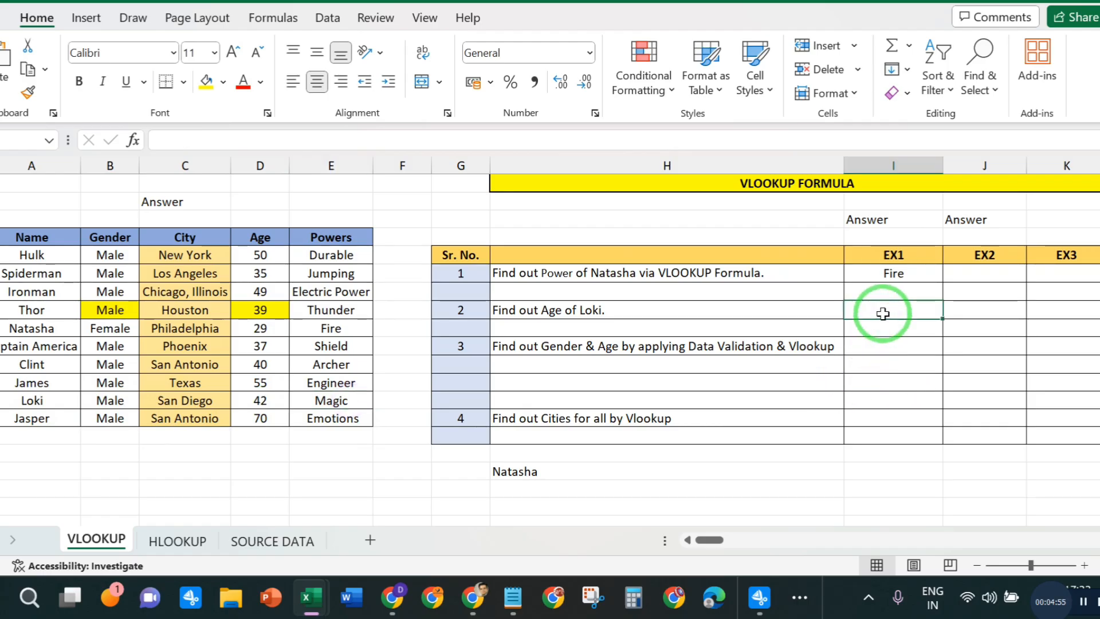
{"action": "type", "text": "=VLO"}
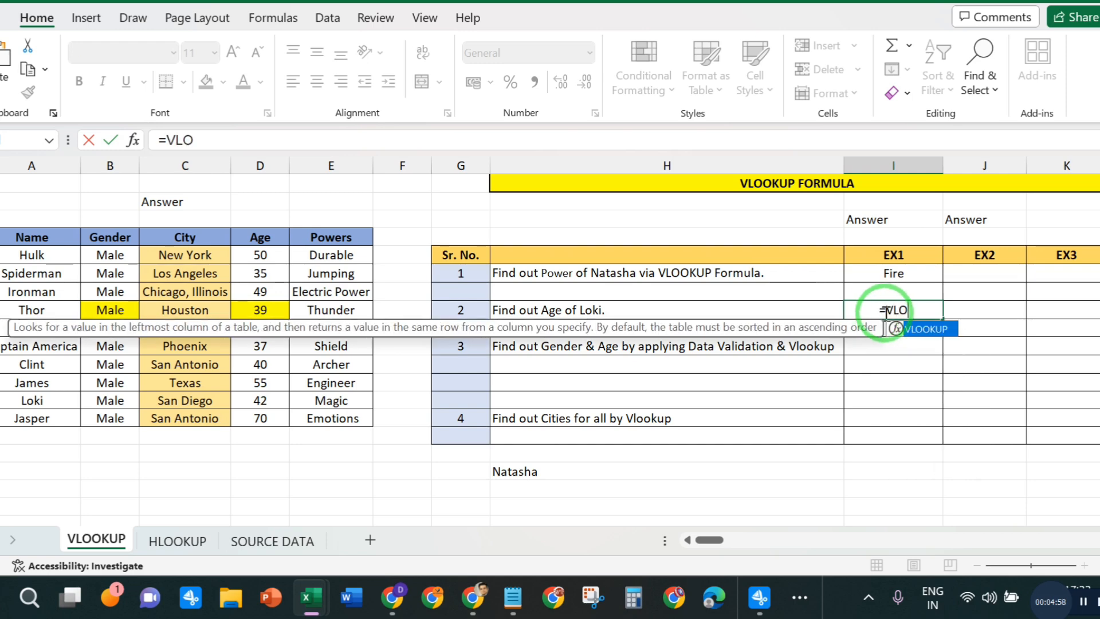
{"action": "double_click", "coordinate": [911, 329]}
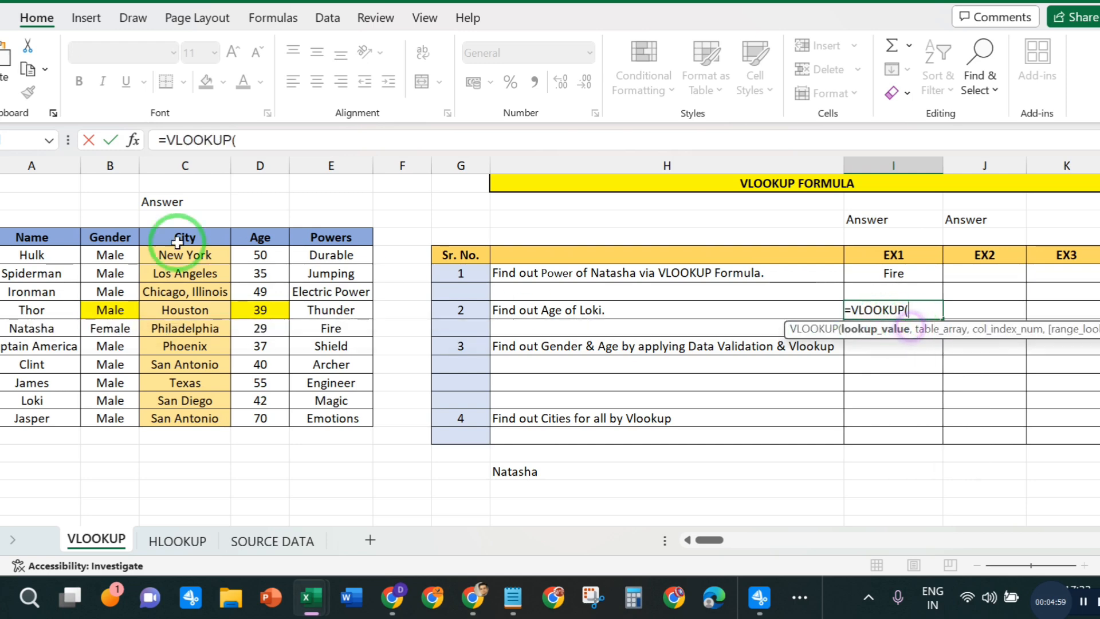
{"action": "left_click", "coordinate": [245, 148]}
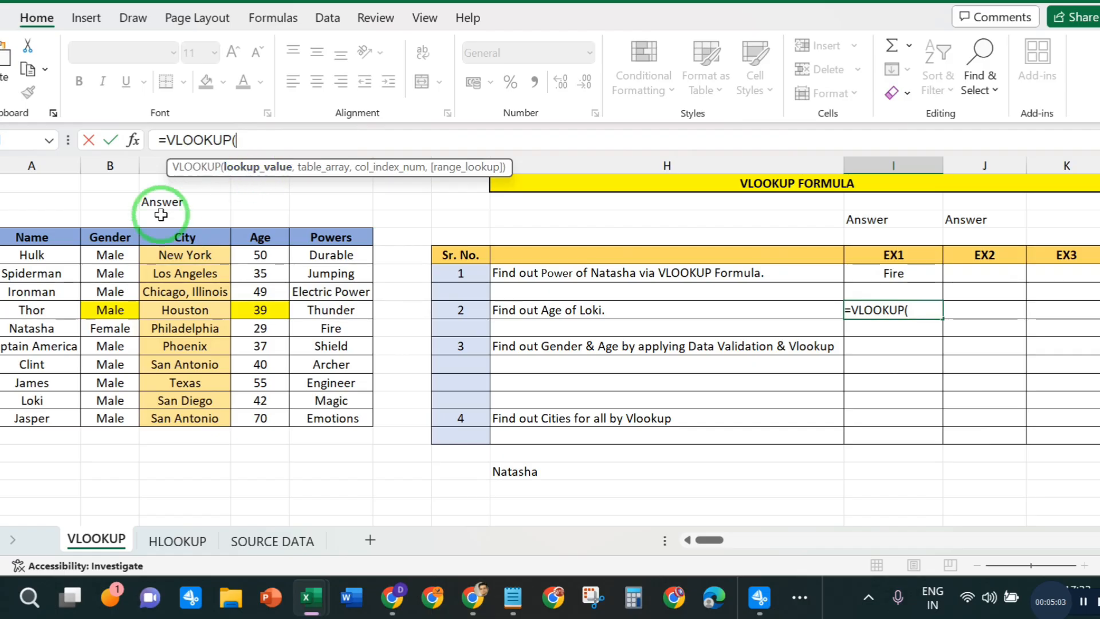
{"action": "left_click", "coordinate": [31, 401]}
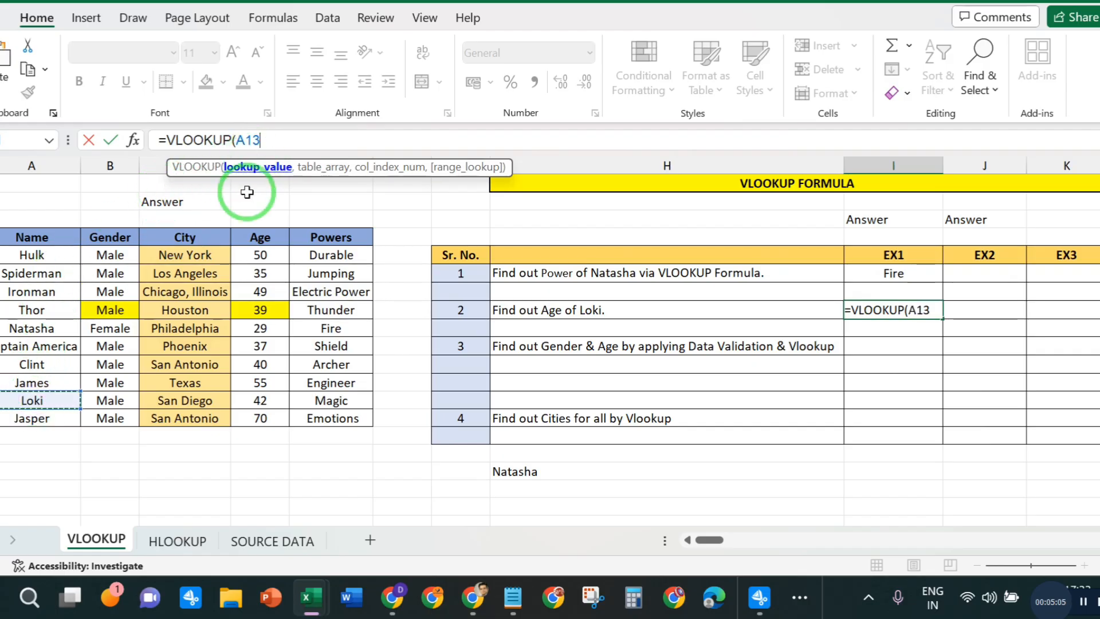
{"action": "type", "text": ","}
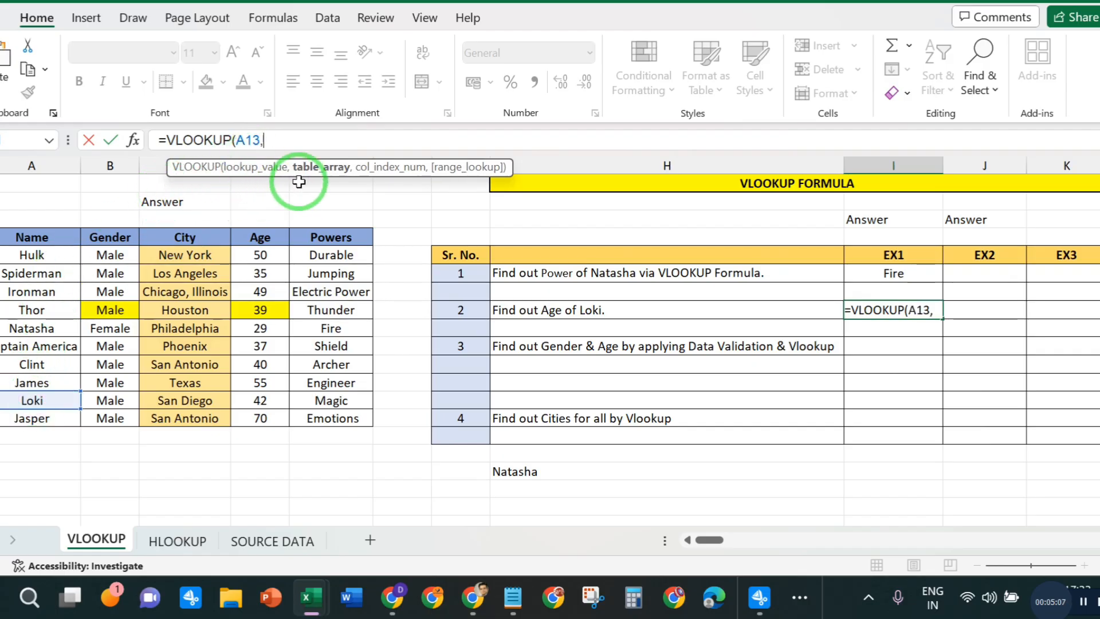
- Complete Loki's age formula with table range A4:E14, column index 04 and range lookup 0
{"action": "left_click_drag", "start_coordinate": [16, 233], "coordinate": [364, 413]}
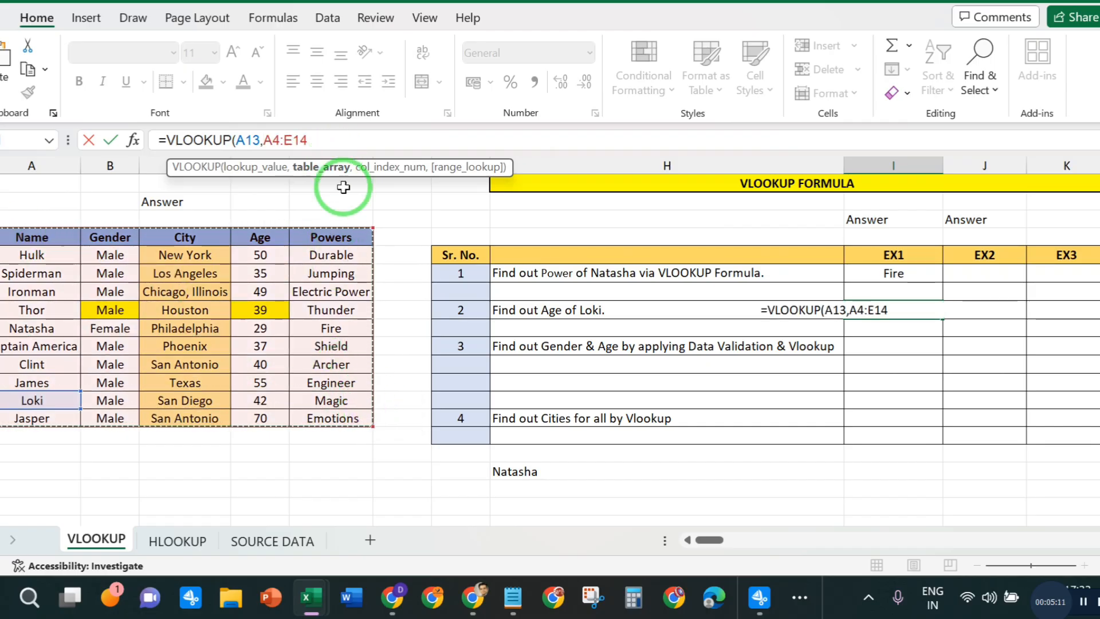
{"action": "type", "text": ","}
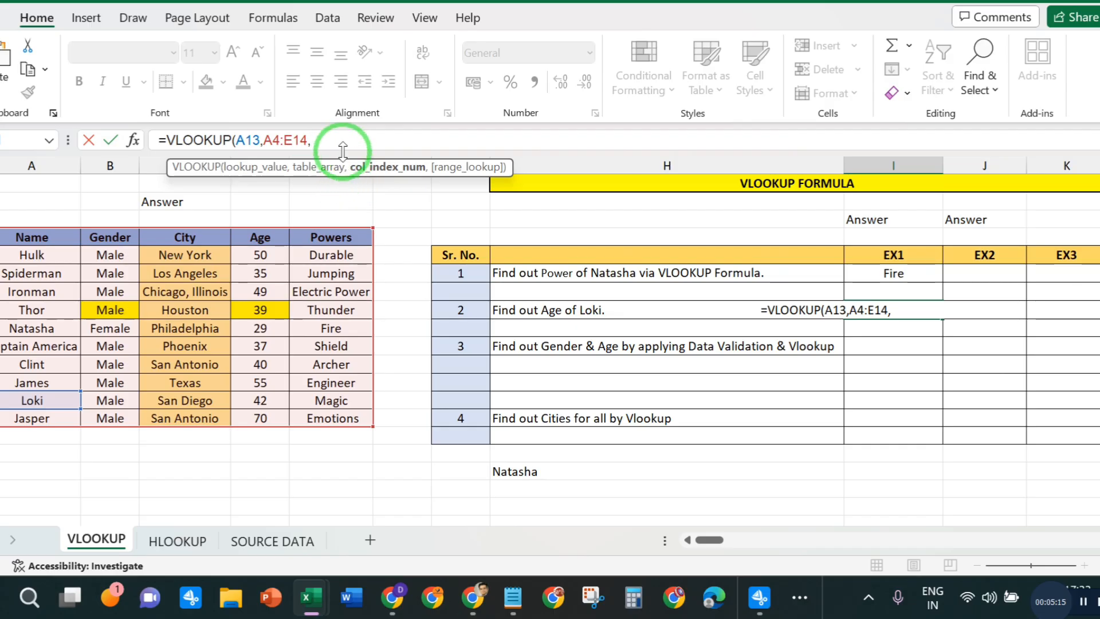
{"action": "type", "text": "04"}
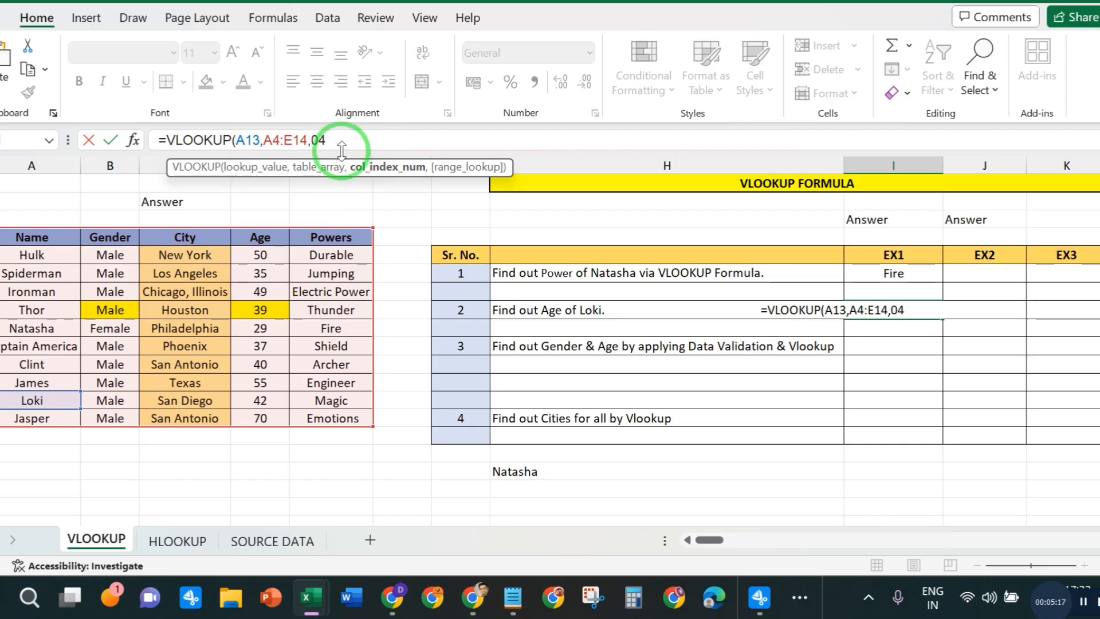
{"action": "type", "text": ","}
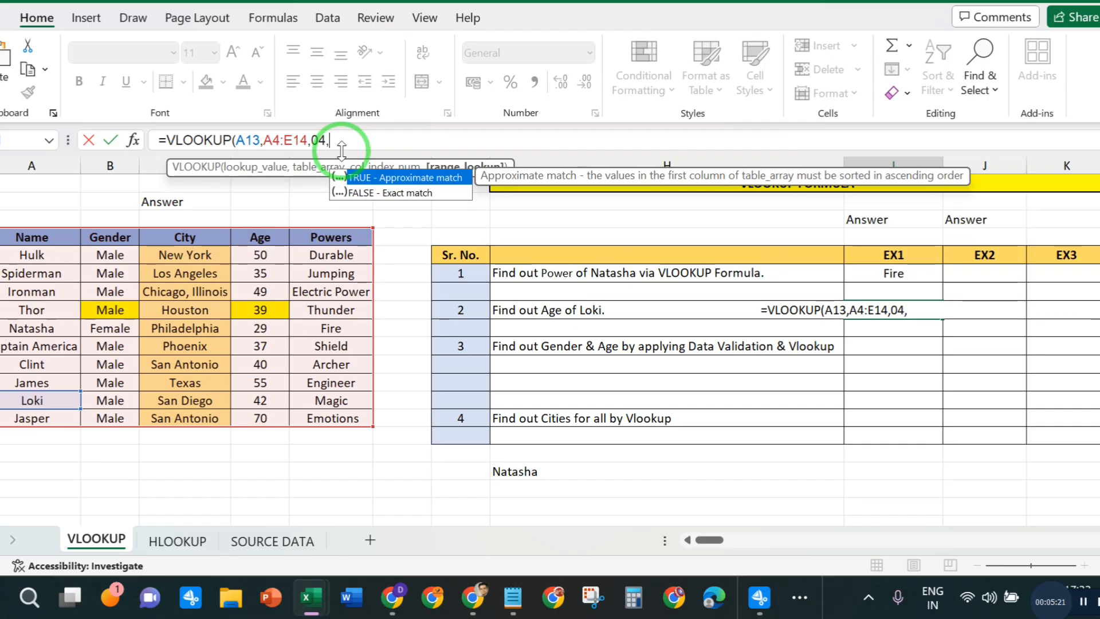
{"action": "type", "text": "0)"}
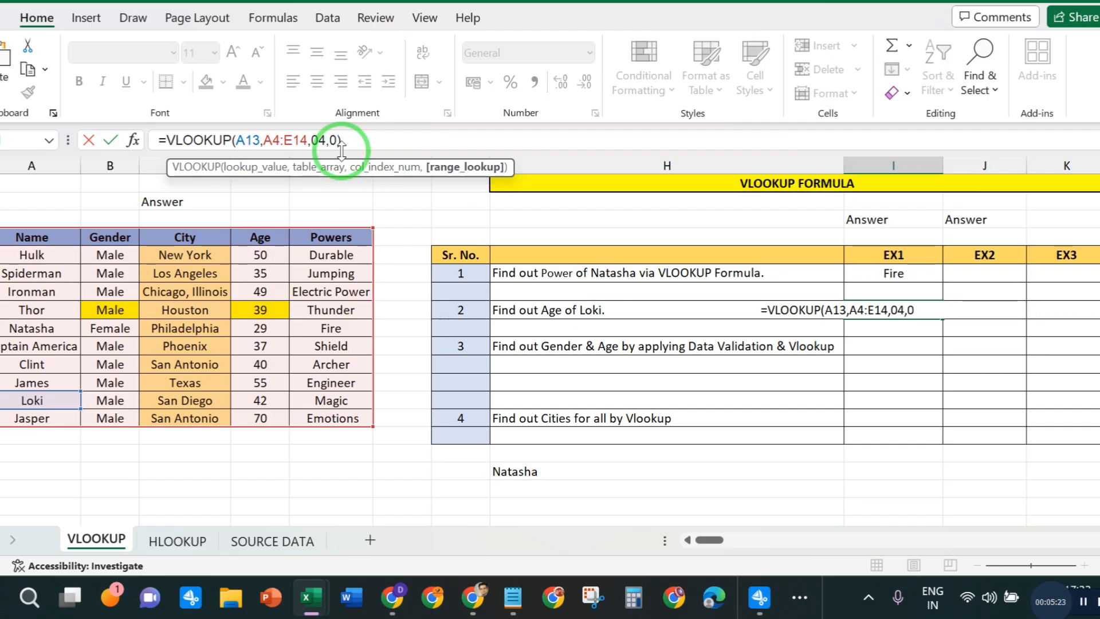
{"action": "key", "text": "Return"}
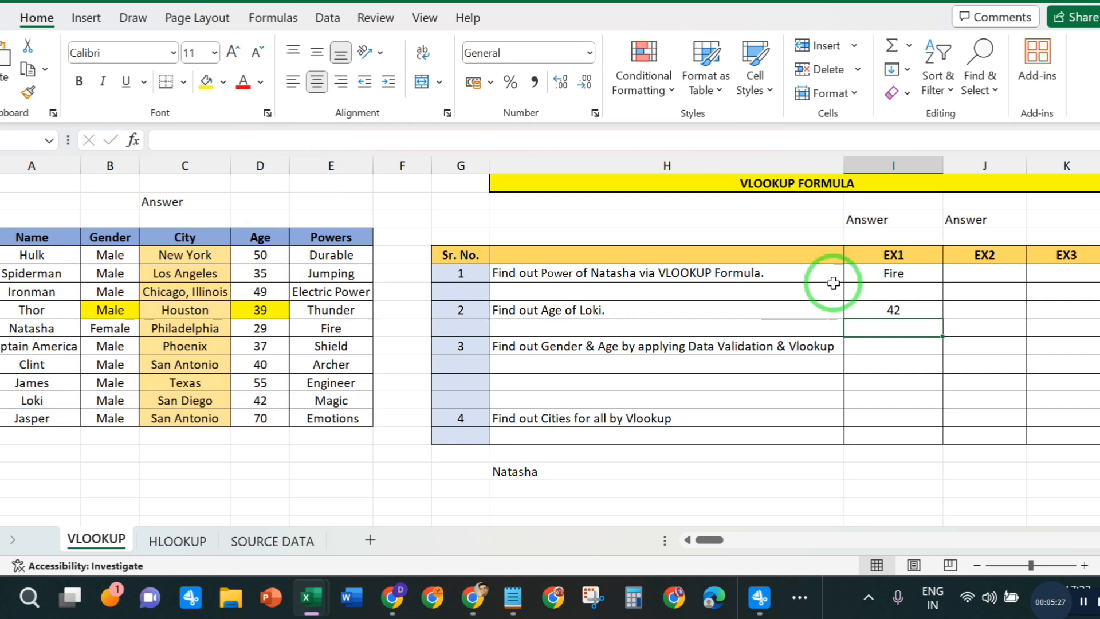
- Clear the range lookup argument in Loki's age formula to view the match options, and re-enter 0
{"action": "left_click", "coordinate": [871, 310]}
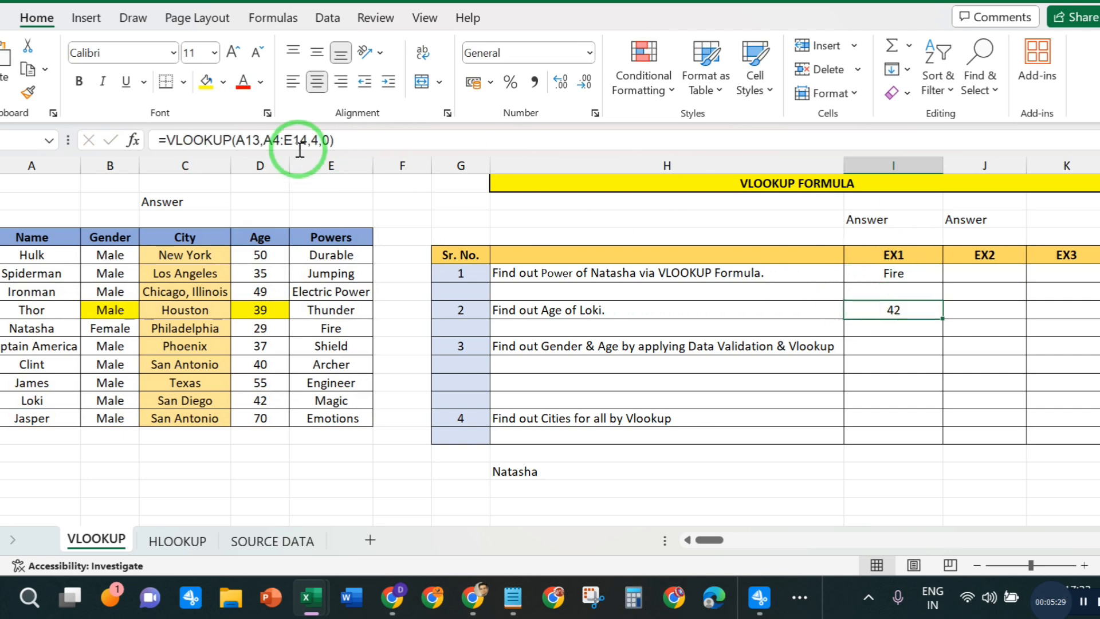
{"action": "left_click", "coordinate": [318, 139]}
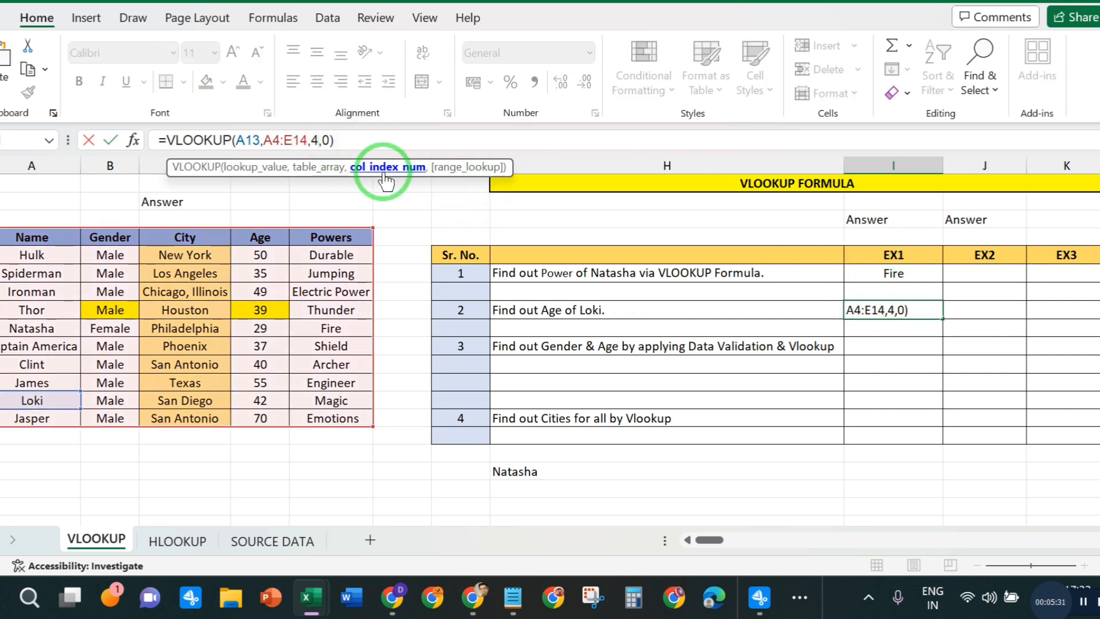
{"action": "left_click", "coordinate": [328, 141]}
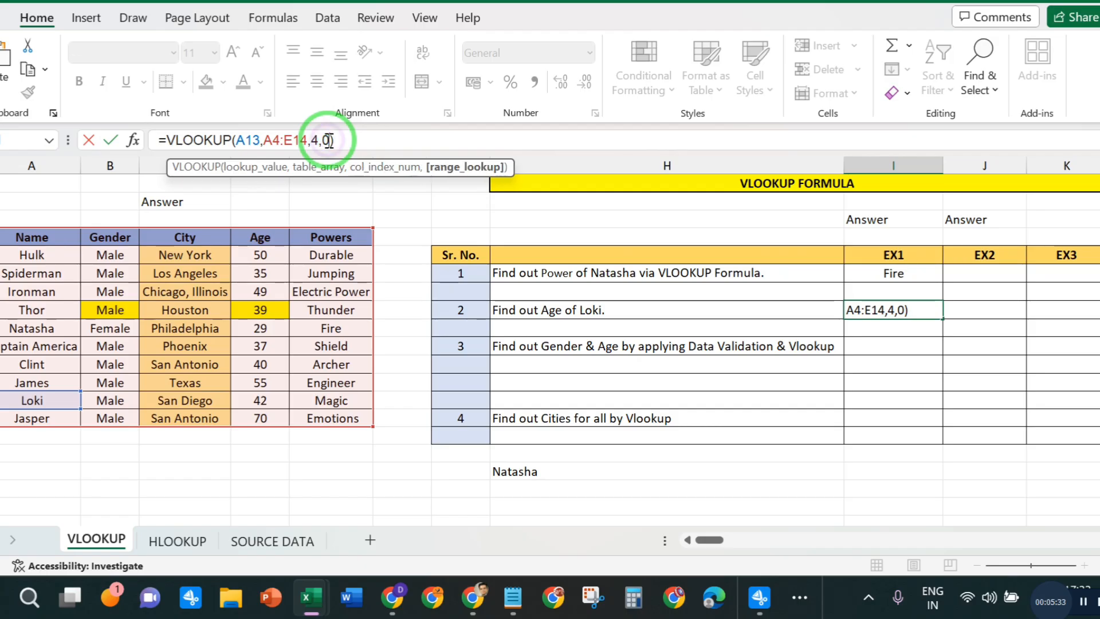
{"action": "key", "text": "BackSpace"}
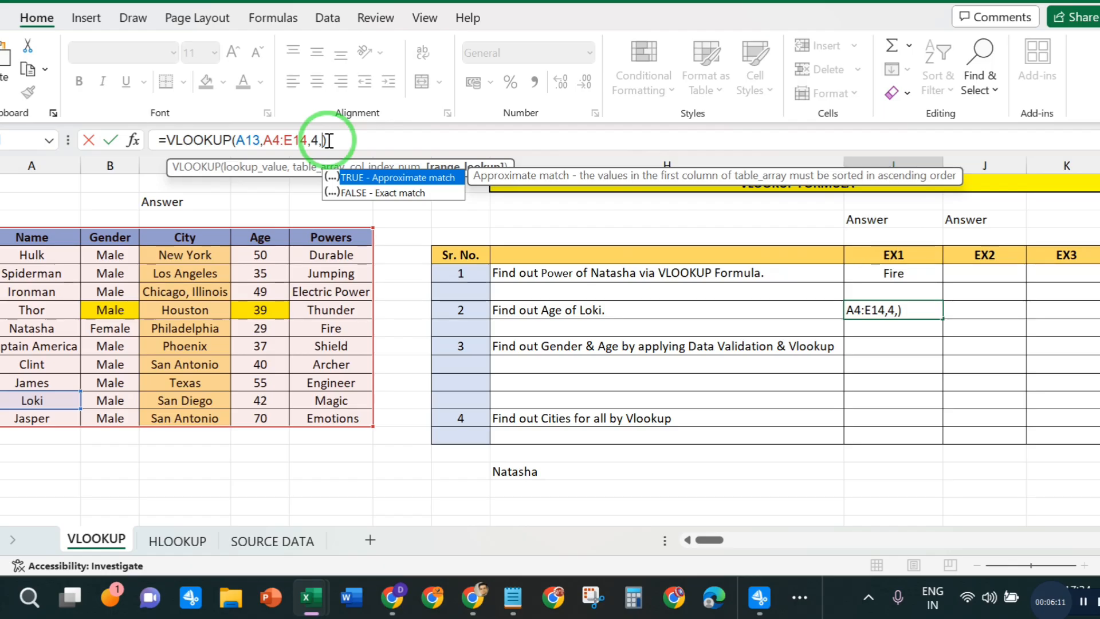
{"action": "type", "text": "0"}
{"action": "key", "text": "Return"}
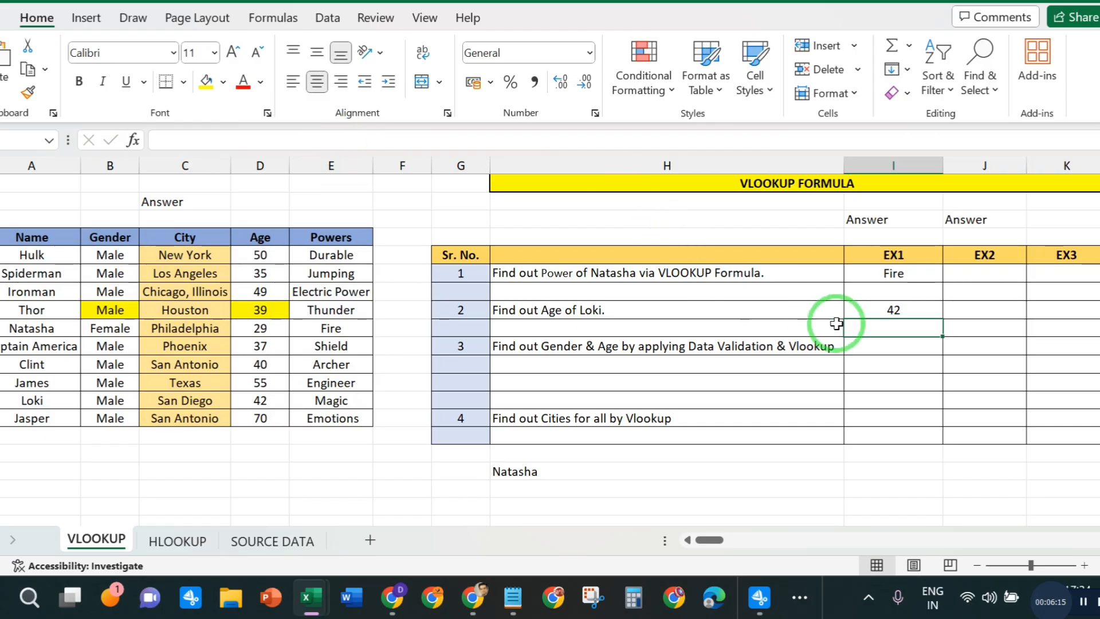
- Review the formulas behind the exercise 1 and 2 answers and the hero table's City entries
{"action": "left_click", "coordinate": [882, 310]}
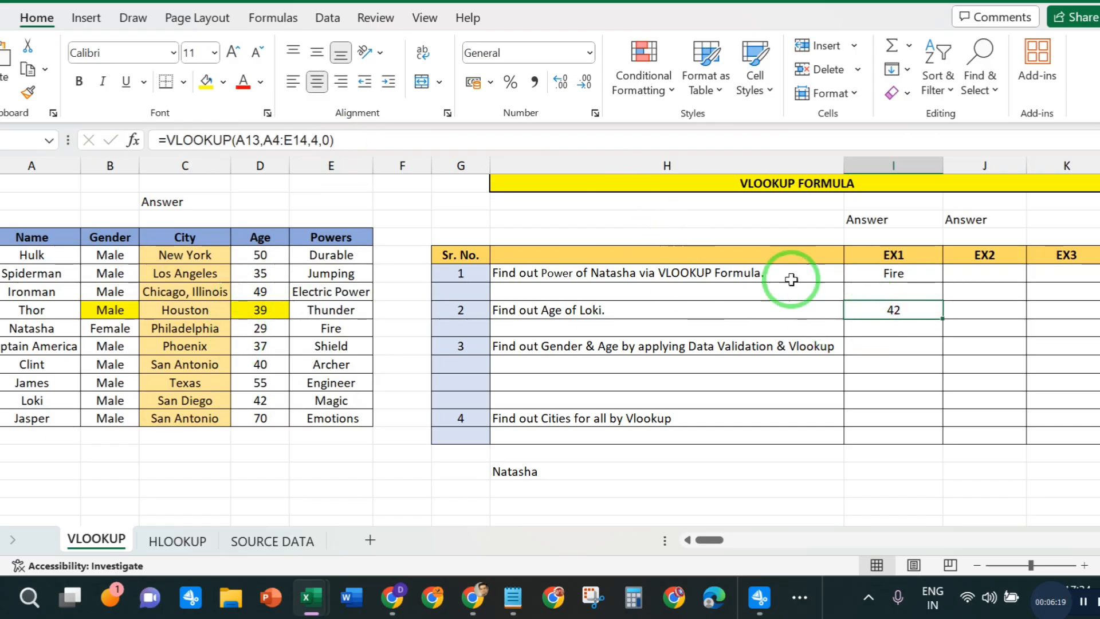
{"action": "left_click_drag", "start_coordinate": [898, 273], "coordinate": [911, 304]}
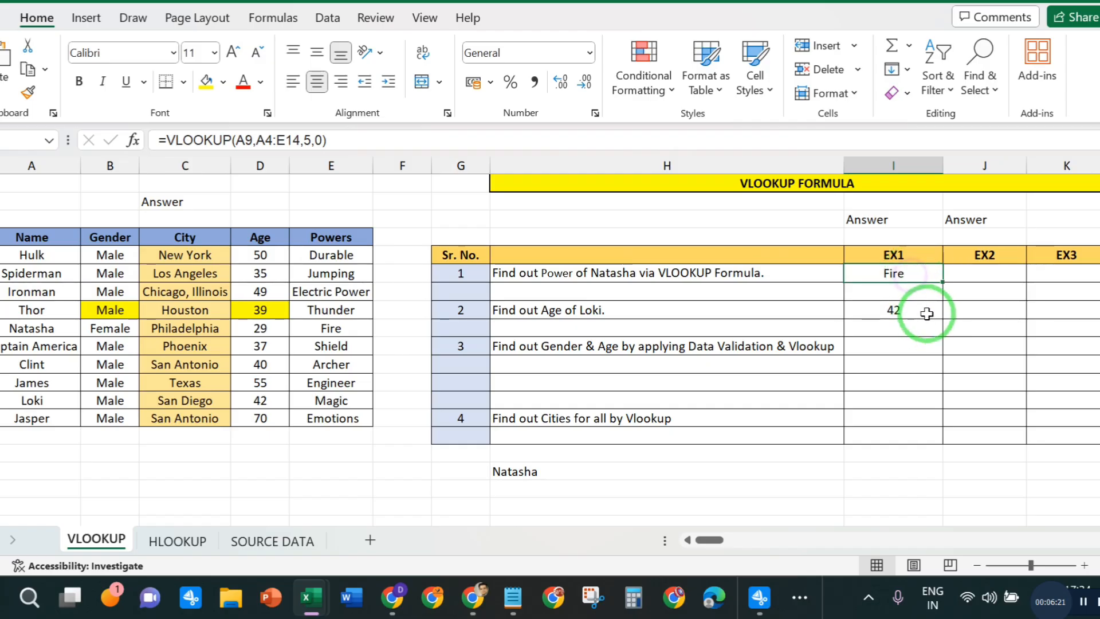
{"action": "left_click", "coordinate": [916, 310]}
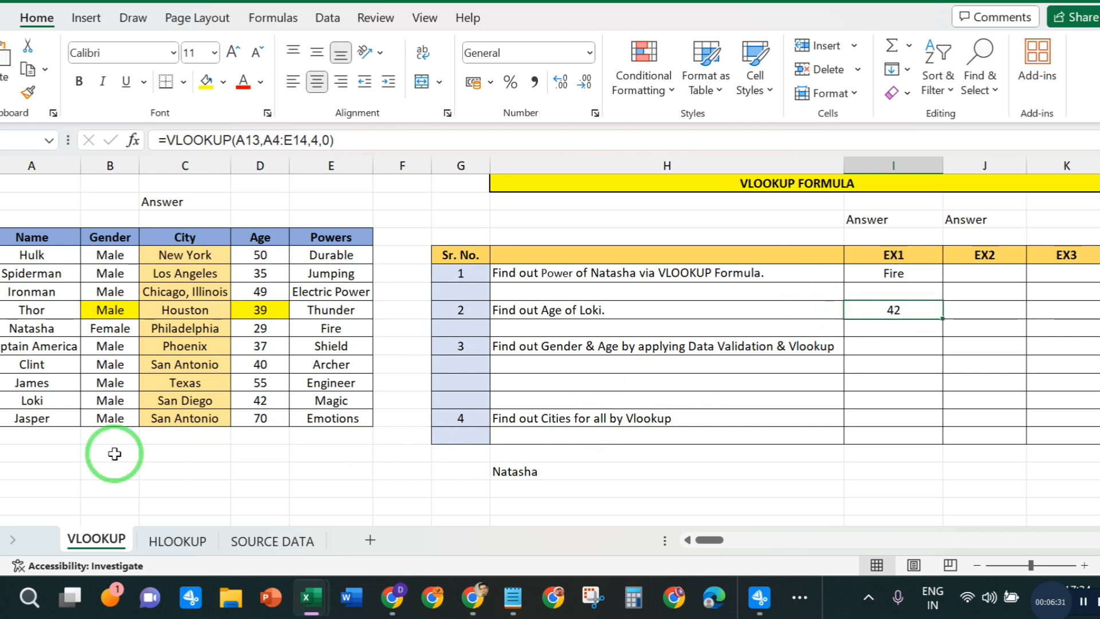
{"action": "left_click_drag", "start_coordinate": [189, 250], "coordinate": [209, 418]}
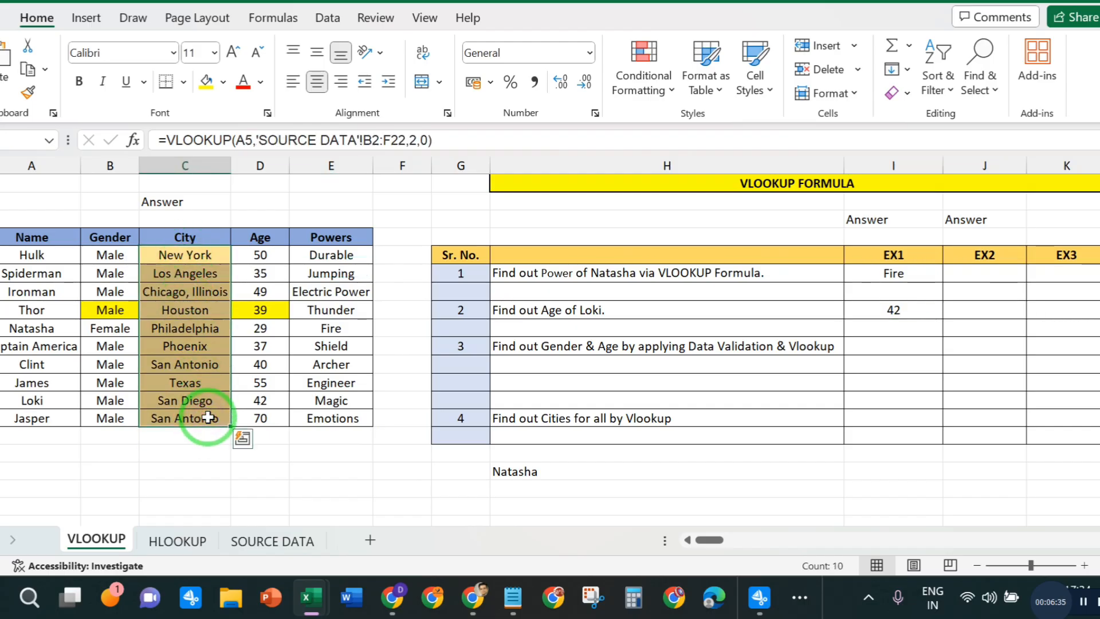
- Clear all the City entries in the hero table on the VLOOKUP sheet, from Hulk's row down to Jasper's
{"action": "key", "text": "Delete"}
{"action": "left_click", "coordinate": [173, 303]}
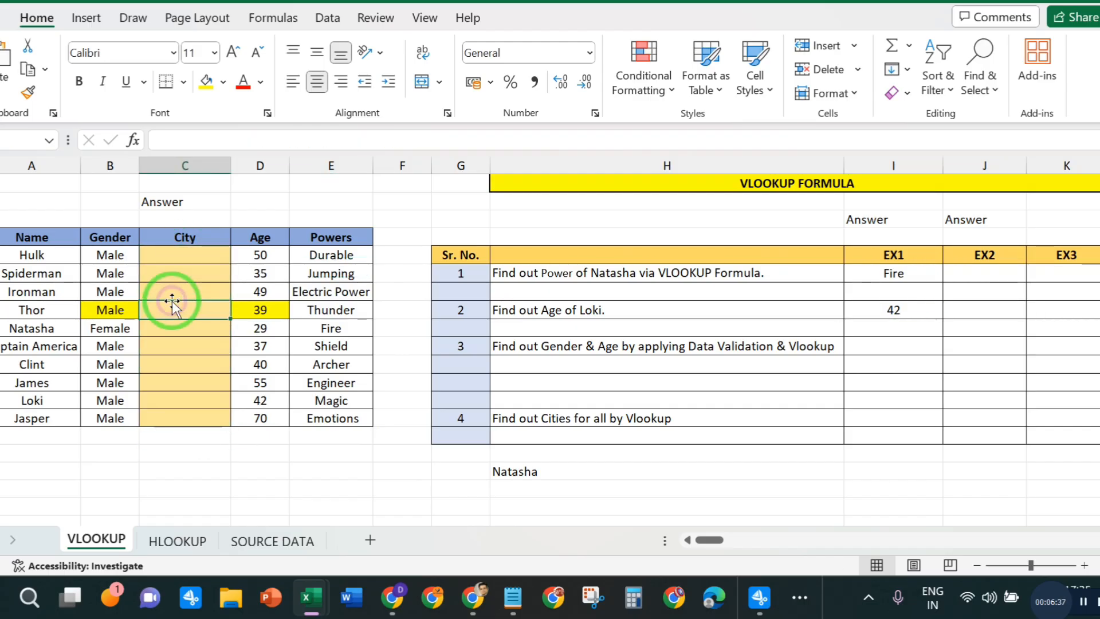
{"action": "left_click", "coordinate": [193, 256]}
{"action": "left_click", "coordinate": [193, 303]}
{"action": "left_click_drag", "start_coordinate": [184, 255], "coordinate": [190, 414]}
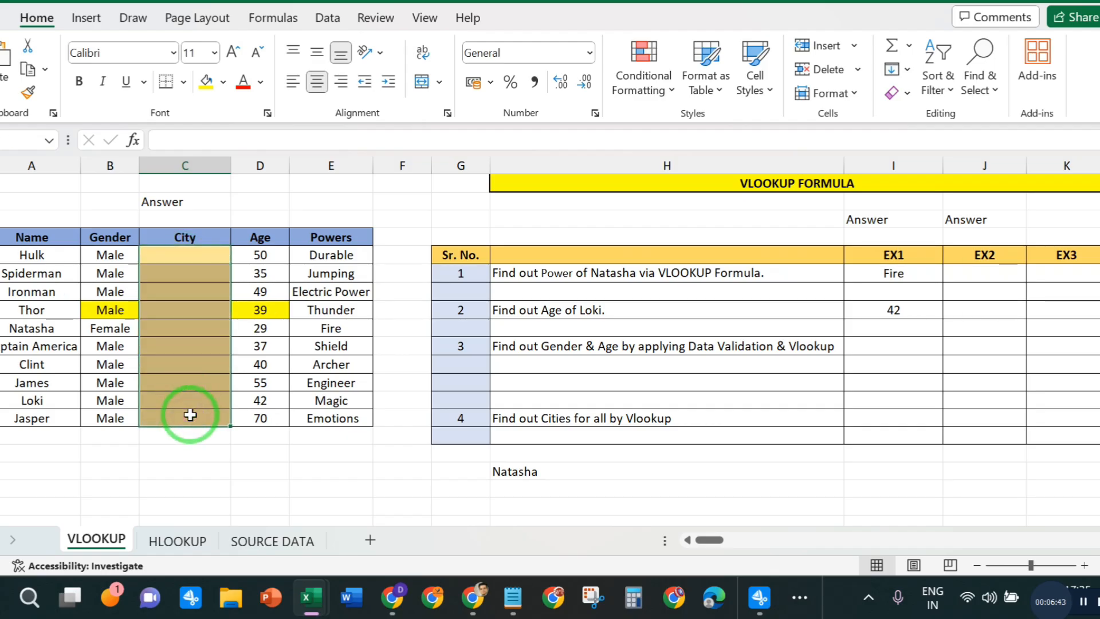
- Examine the City column on the SOURCE DATA sheet against the blank City column on the VLOOKUP sheet
{"action": "left_click", "coordinate": [290, 541]}
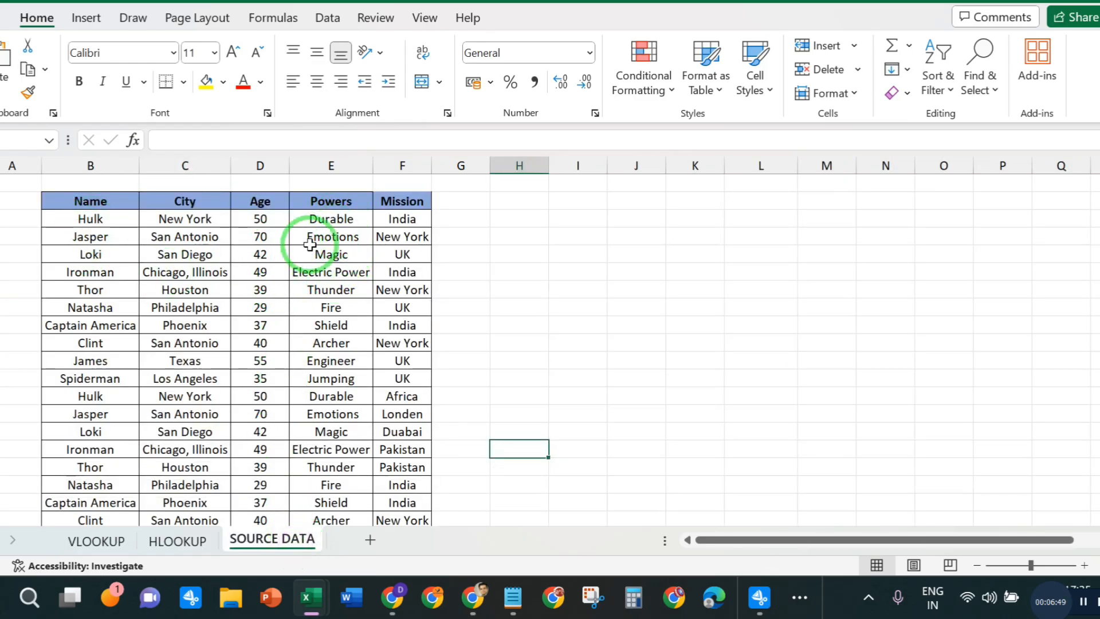
{"action": "left_click_drag", "start_coordinate": [187, 218], "coordinate": [197, 444]}
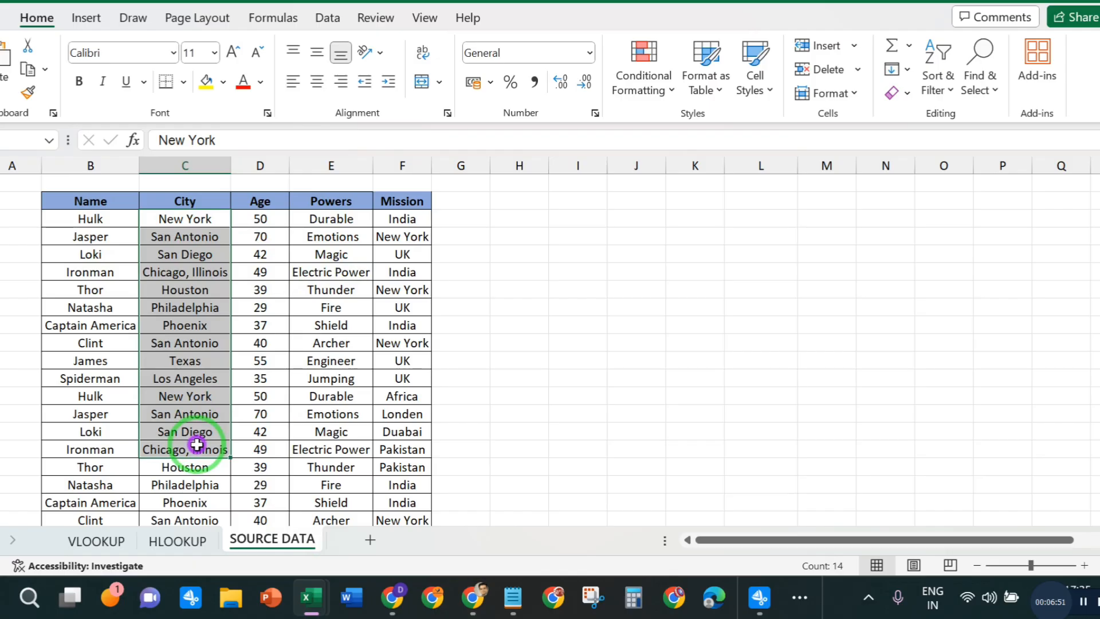
{"action": "left_click", "coordinate": [196, 414]}
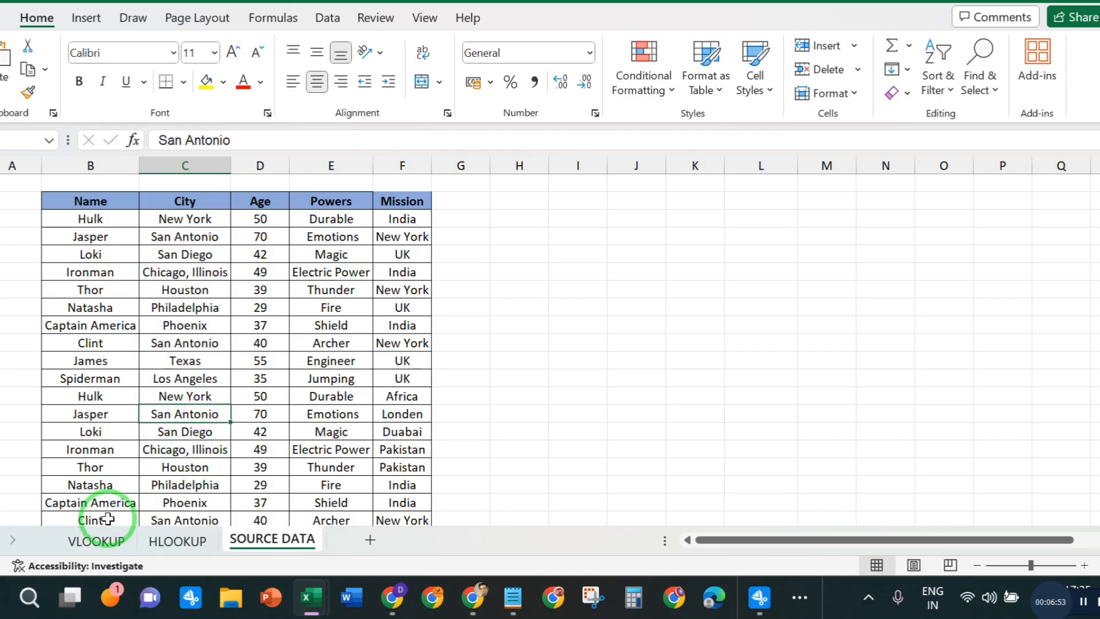
{"action": "left_click", "coordinate": [96, 540]}
{"action": "left_click", "coordinate": [268, 541]}
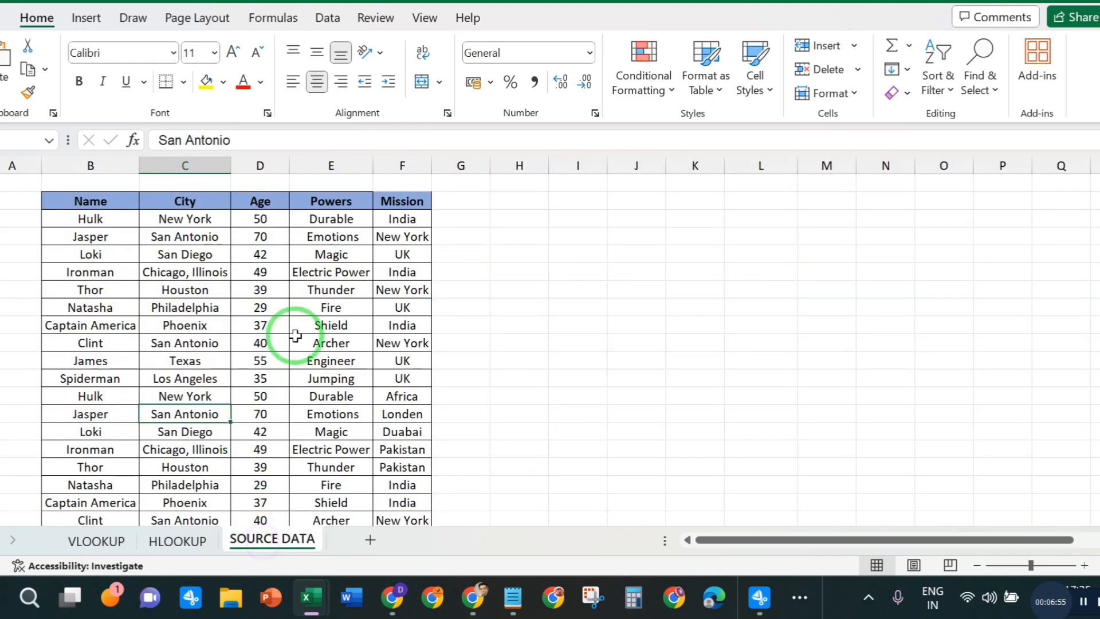
{"action": "left_click", "coordinate": [184, 166]}
{"action": "left_click", "coordinate": [151, 413]}
{"action": "left_click", "coordinate": [96, 540]}
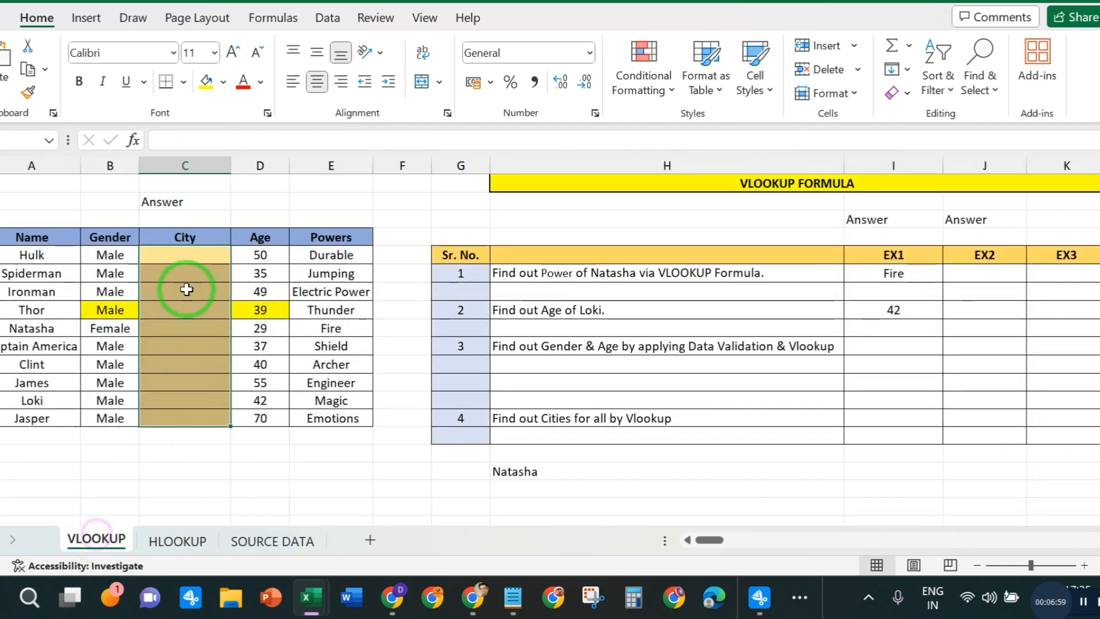
{"action": "left_click", "coordinate": [182, 278]}
{"action": "left_click_drag", "start_coordinate": [182, 297], "coordinate": [181, 406]}
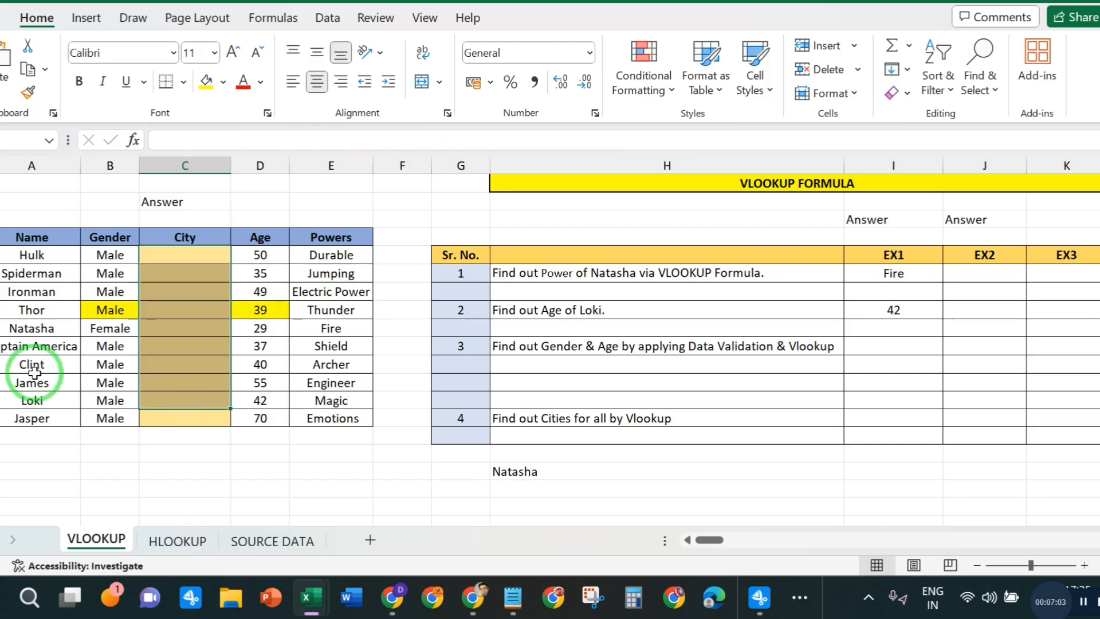
- Compare the order of the hero names on the VLOOKUP sheet with their order on the SOURCE DATA sheet
{"action": "left_click", "coordinate": [29, 256]}
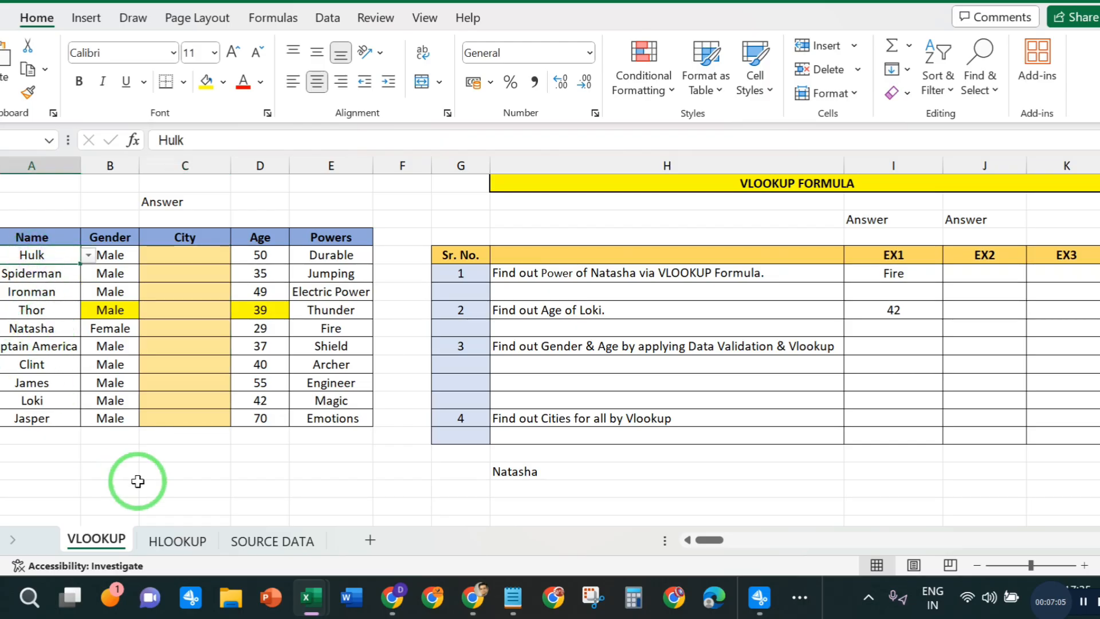
{"action": "left_click", "coordinate": [263, 548]}
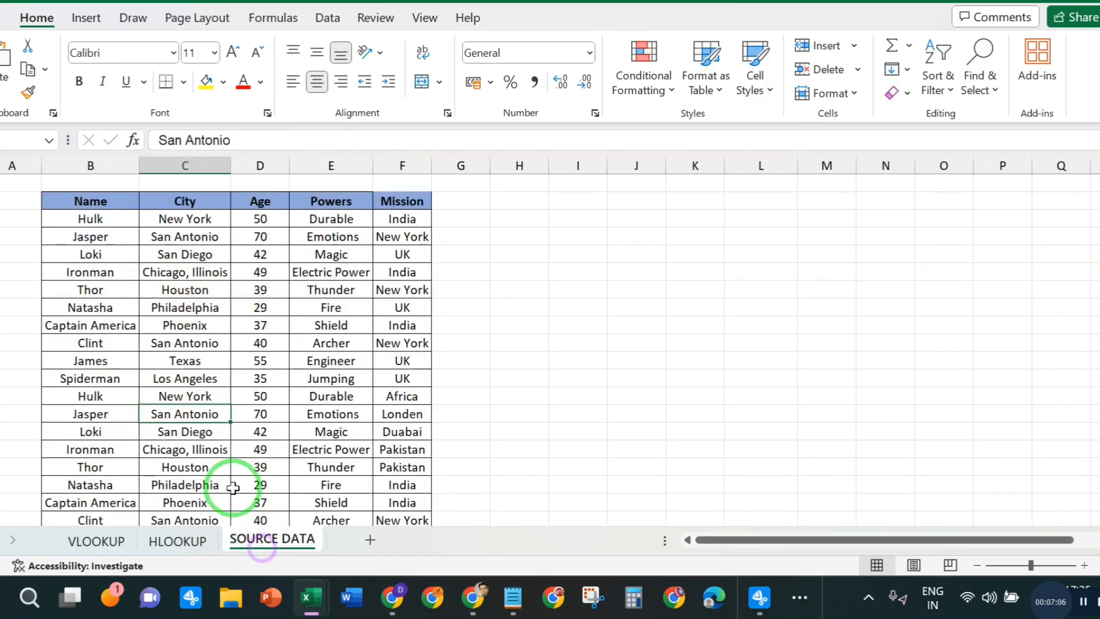
{"action": "left_click", "coordinate": [89, 222]}
{"action": "left_click", "coordinate": [96, 540]}
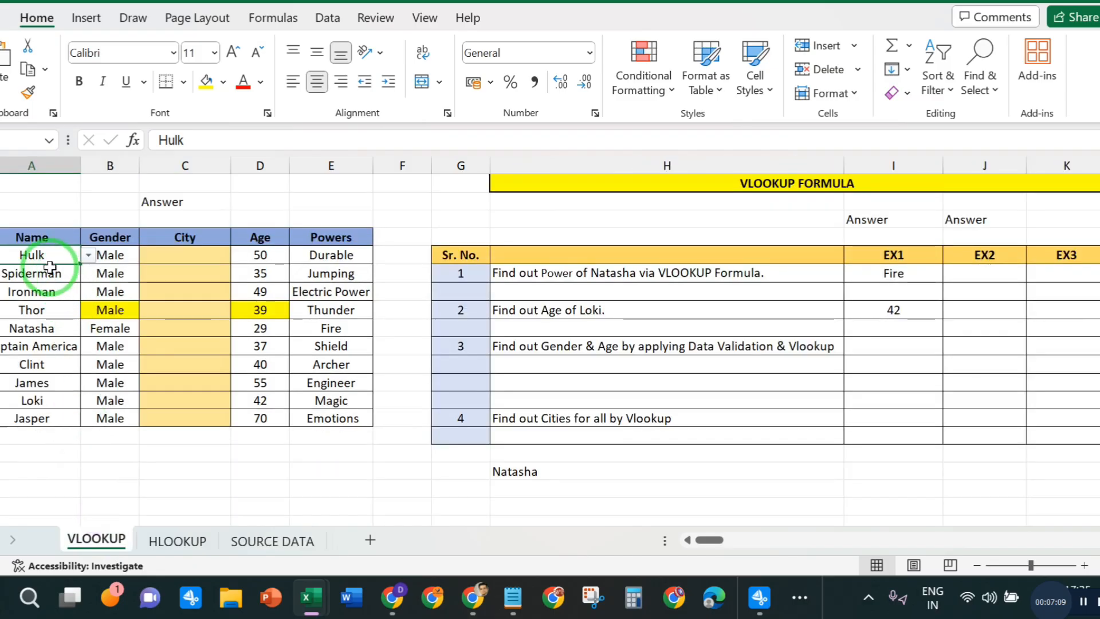
{"action": "left_click", "coordinate": [261, 540]}
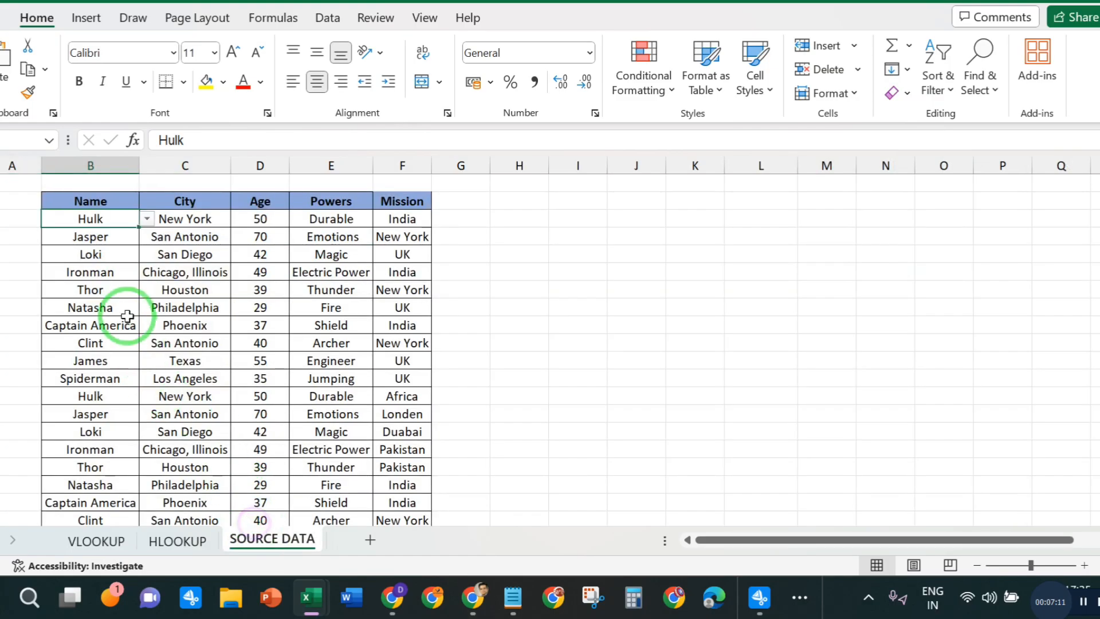
{"action": "left_click", "coordinate": [94, 235]}
{"action": "left_click", "coordinate": [96, 541]}
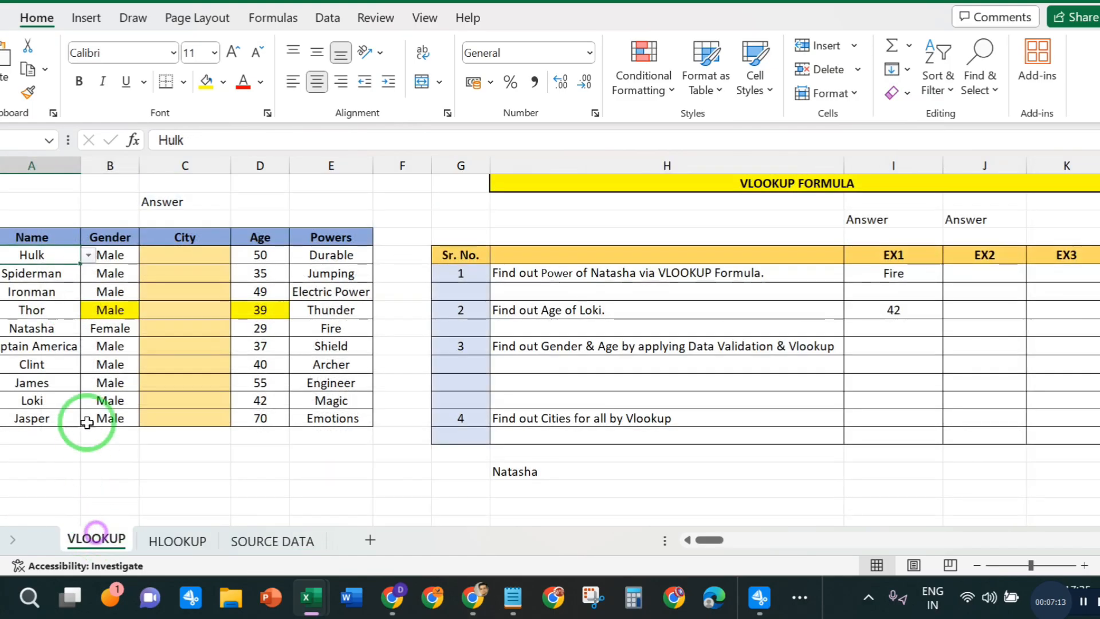
{"action": "left_click", "coordinate": [45, 279]}
{"action": "left_click", "coordinate": [278, 542]}
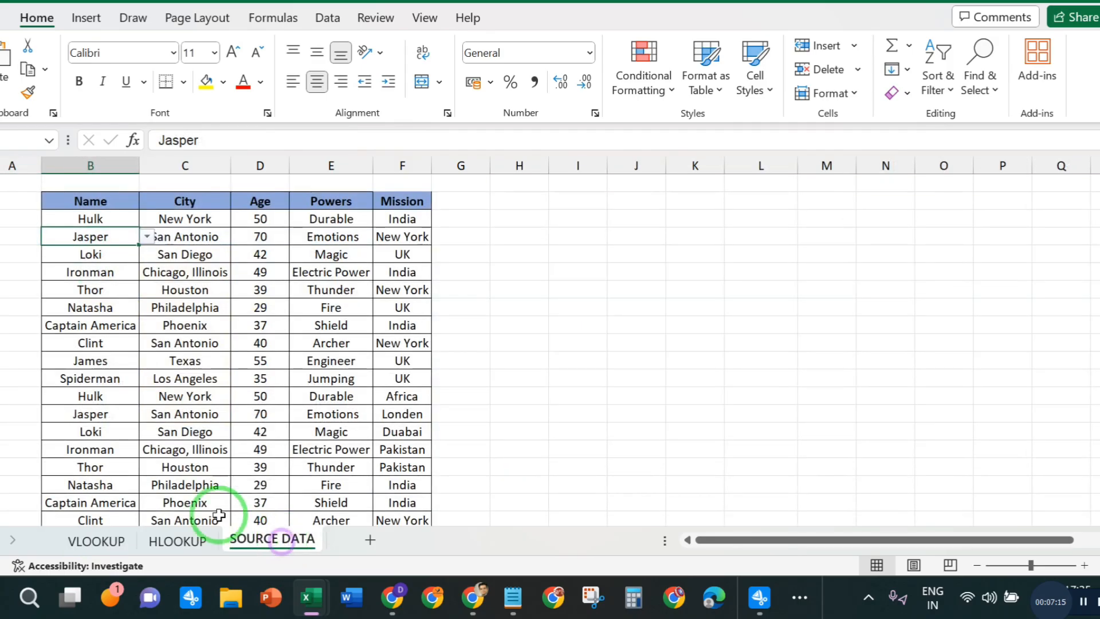
{"action": "left_click", "coordinate": [92, 254]}
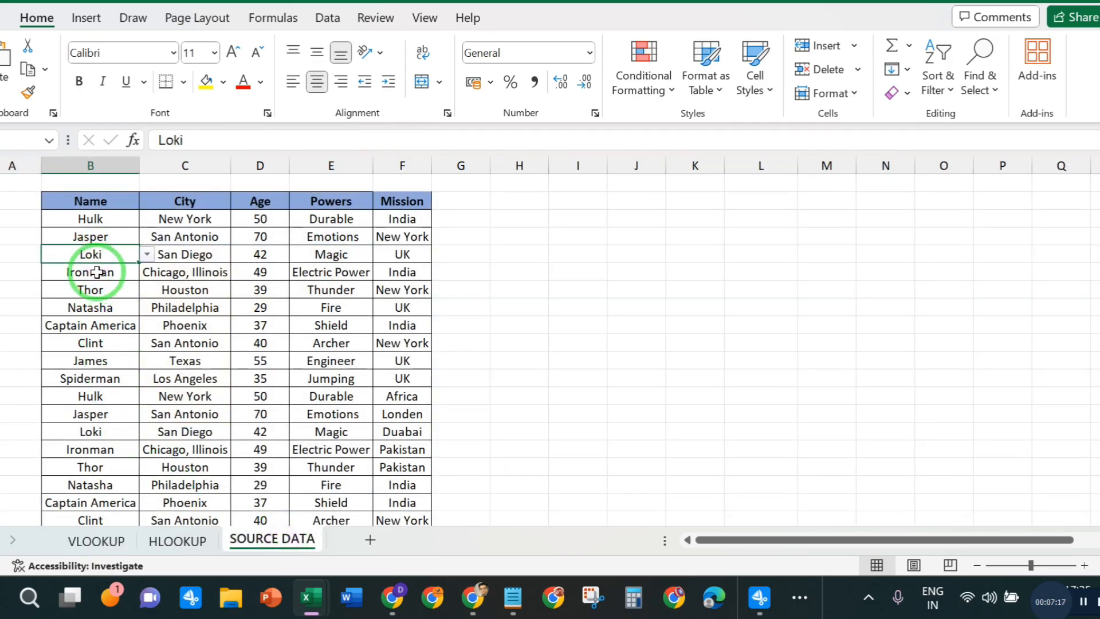
{"action": "left_click", "coordinate": [91, 271]}
{"action": "left_click", "coordinate": [94, 291]}
{"action": "left_click", "coordinate": [96, 539]}
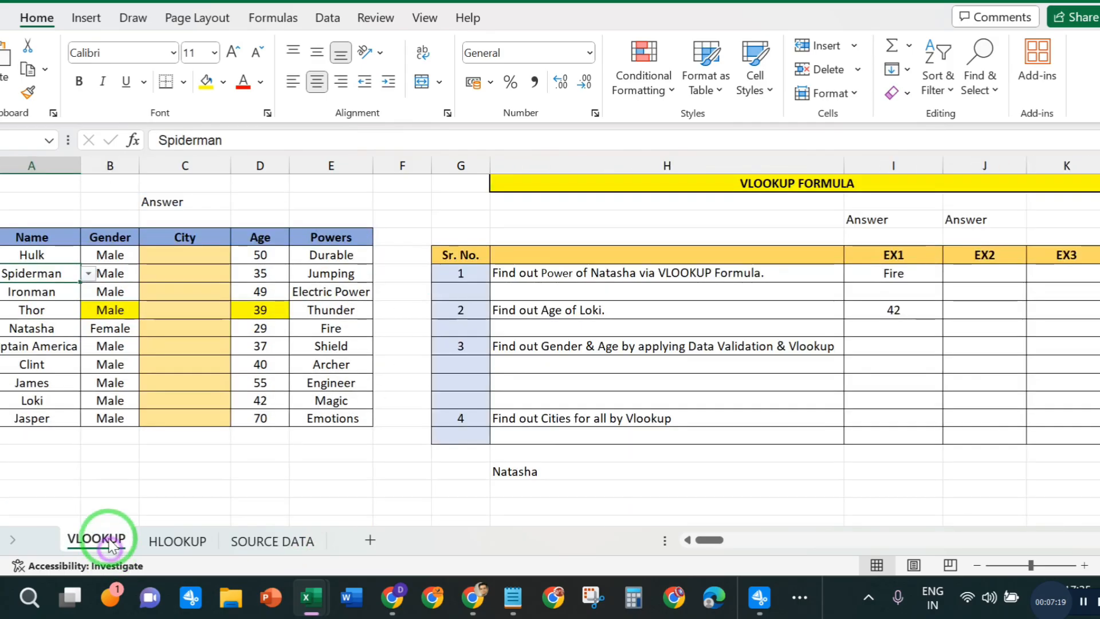
{"action": "left_click", "coordinate": [33, 291]}
{"action": "left_click", "coordinate": [32, 309]}
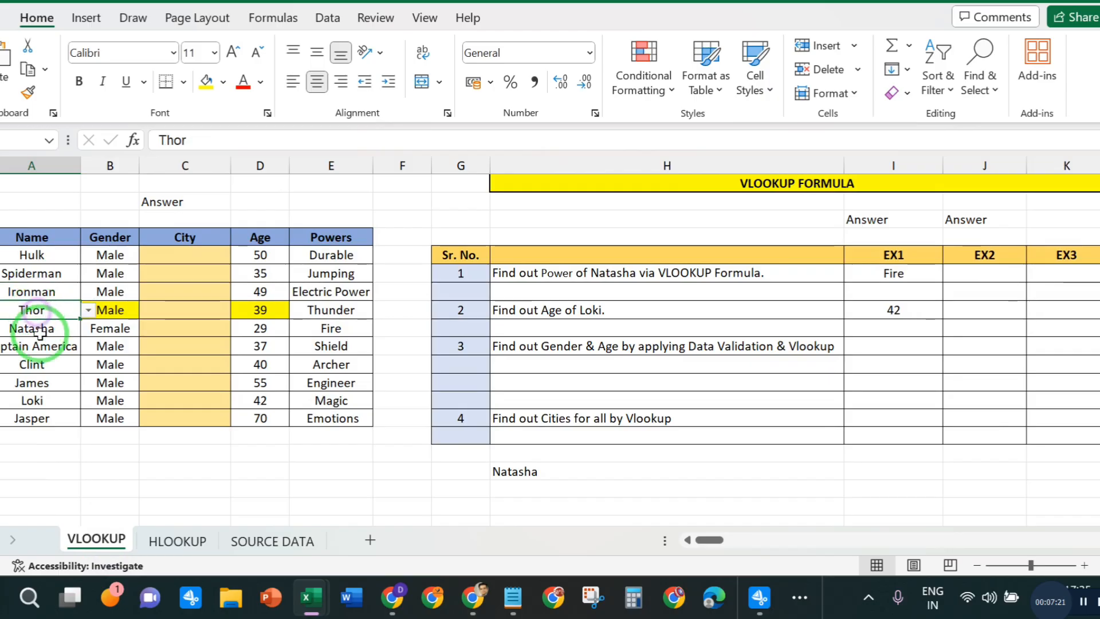
{"action": "left_click", "coordinate": [34, 328]}
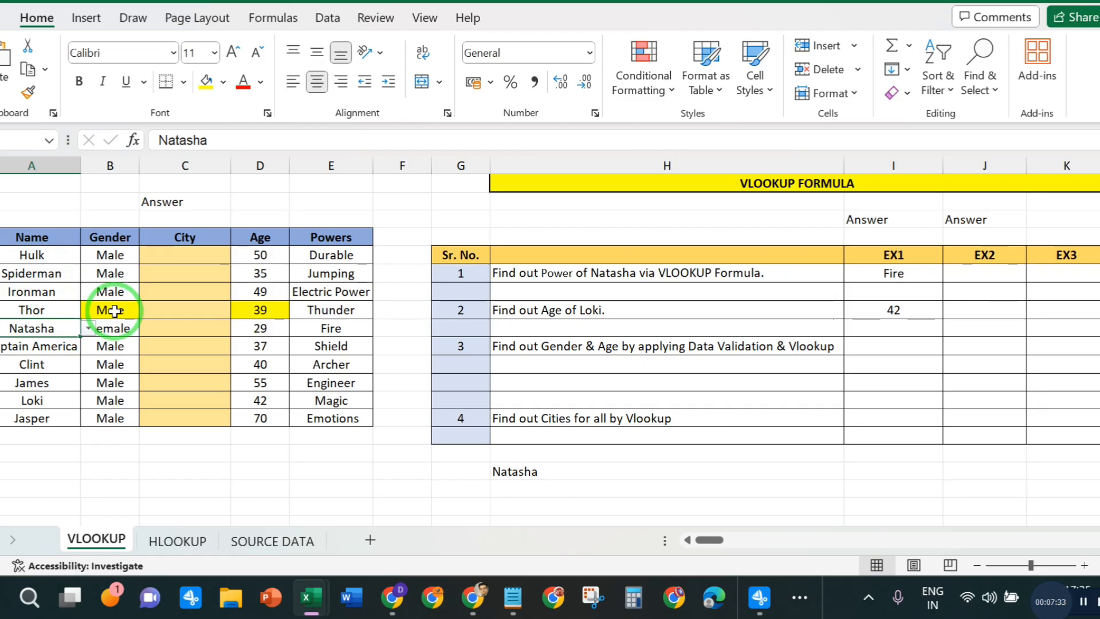
{"action": "left_click", "coordinate": [171, 381]}
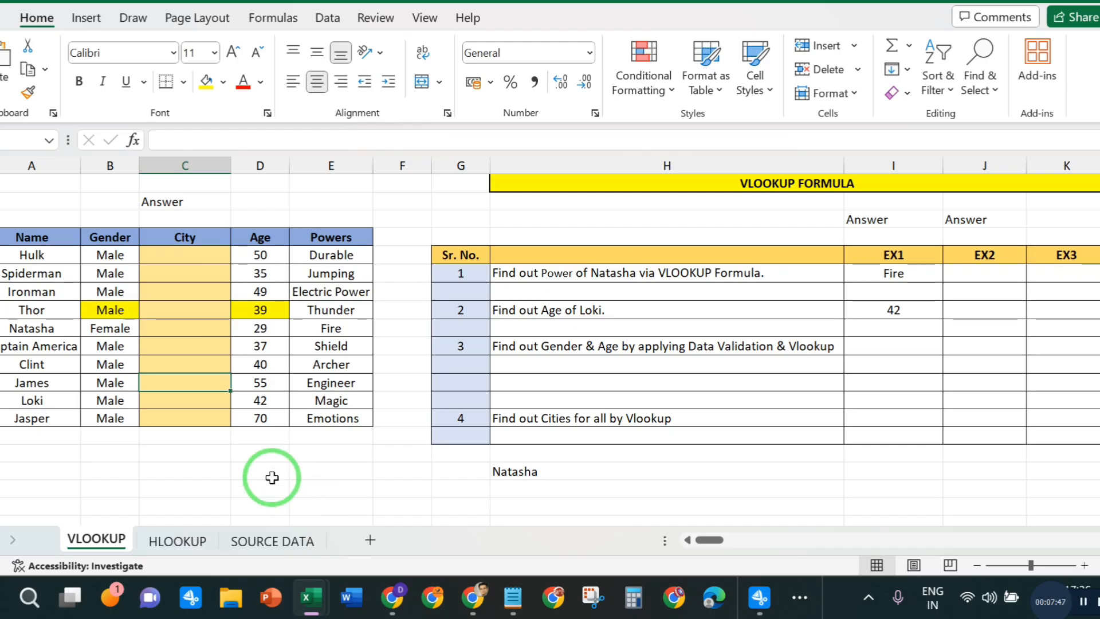
- Start a VLOOKUP formula in Hulk's City cell, using his name in A5 as the lookup value
{"action": "left_click", "coordinate": [172, 236]}
{"action": "left_click", "coordinate": [171, 258]}
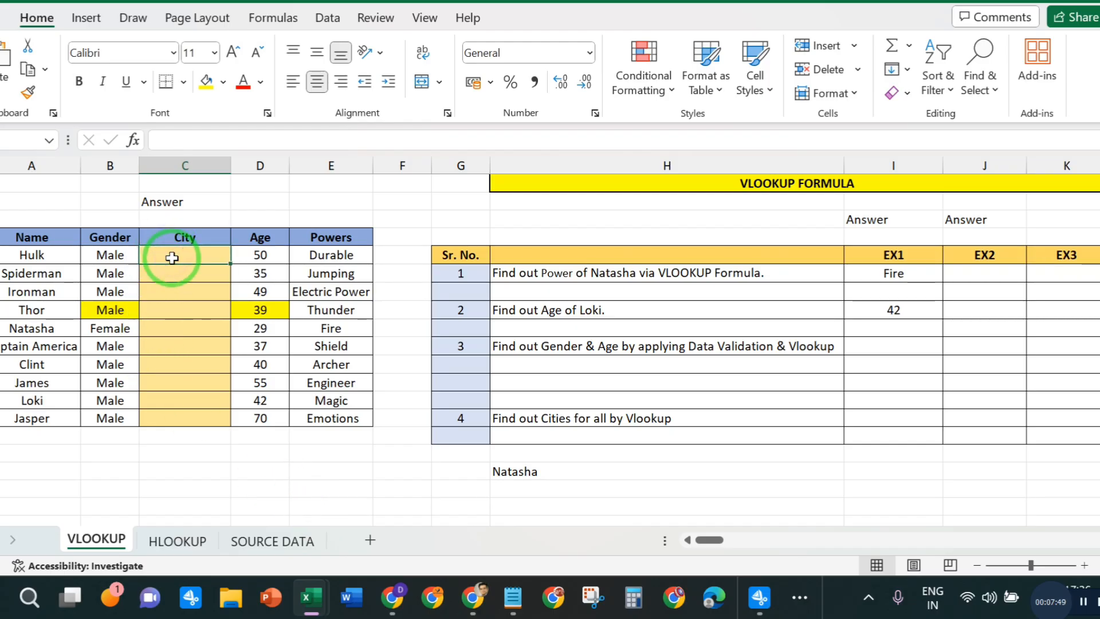
{"action": "type", "text": "="}
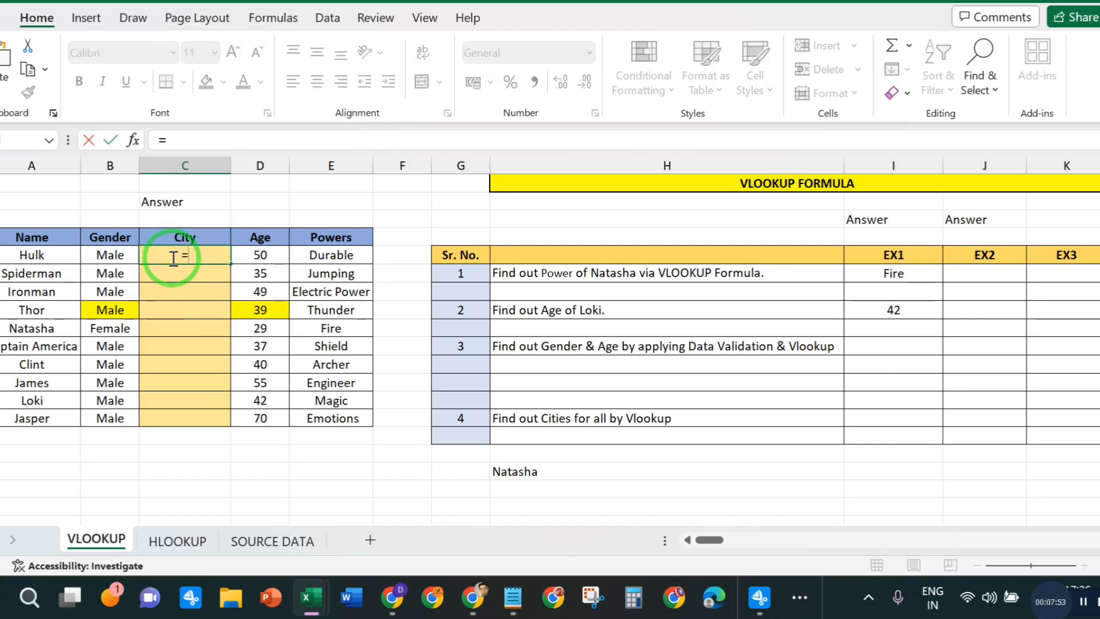
{"action": "type", "text": "VLO"}
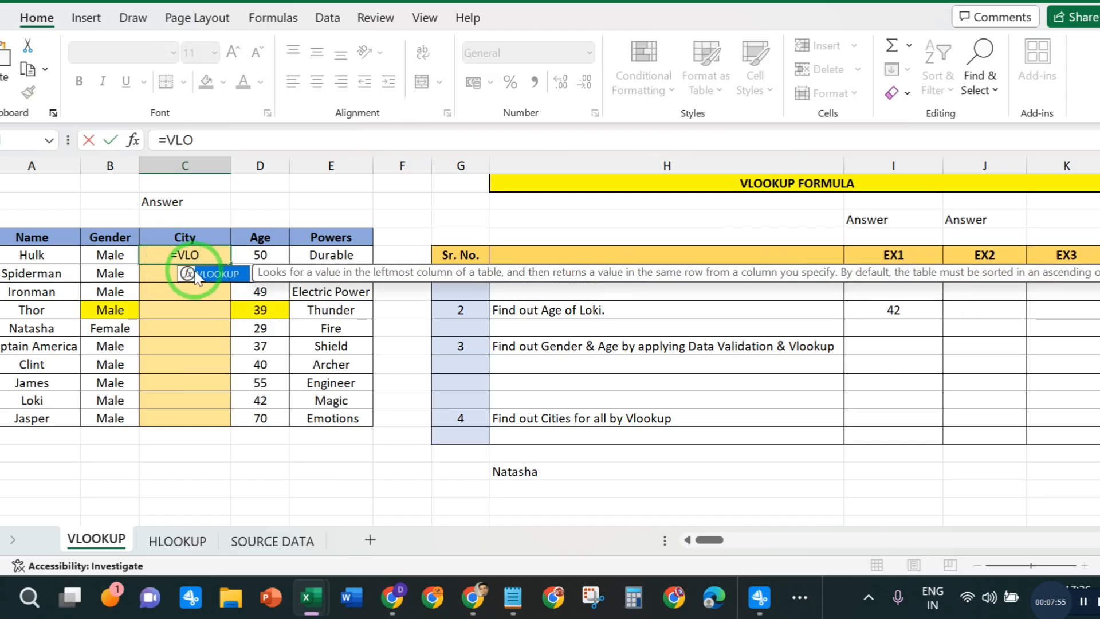
{"action": "double_click", "coordinate": [195, 273]}
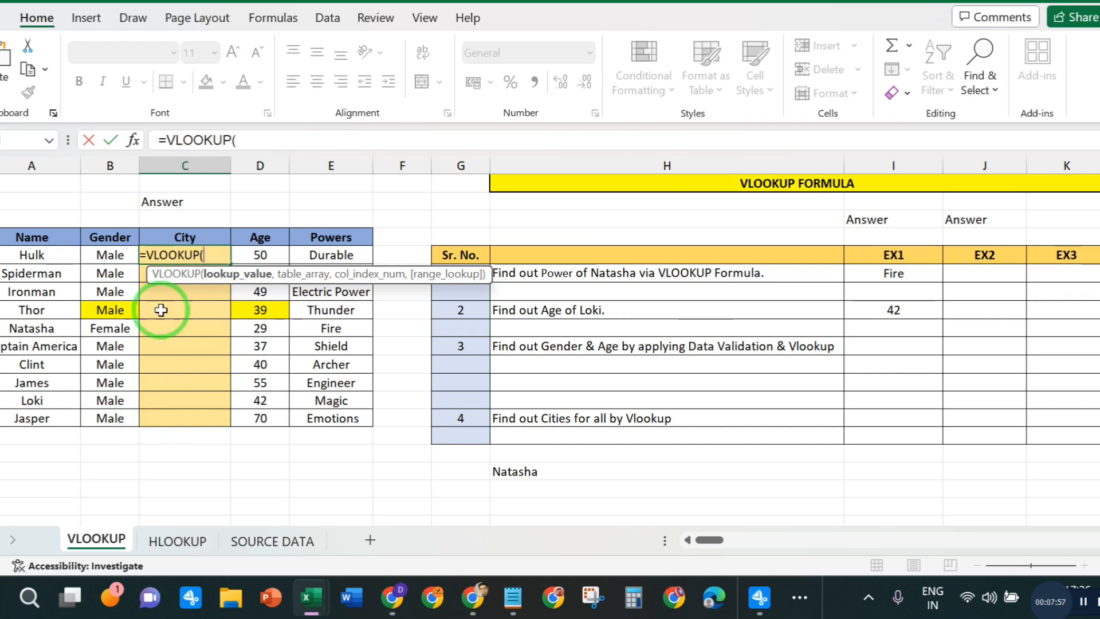
{"action": "left_click", "coordinate": [255, 140]}
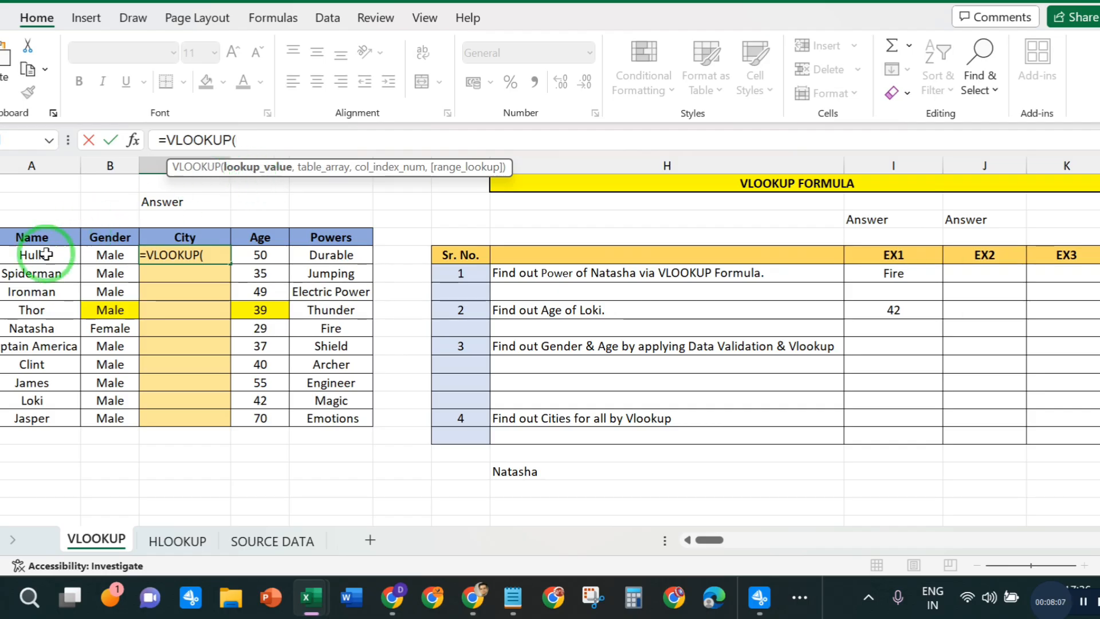
{"action": "left_click", "coordinate": [29, 255]}
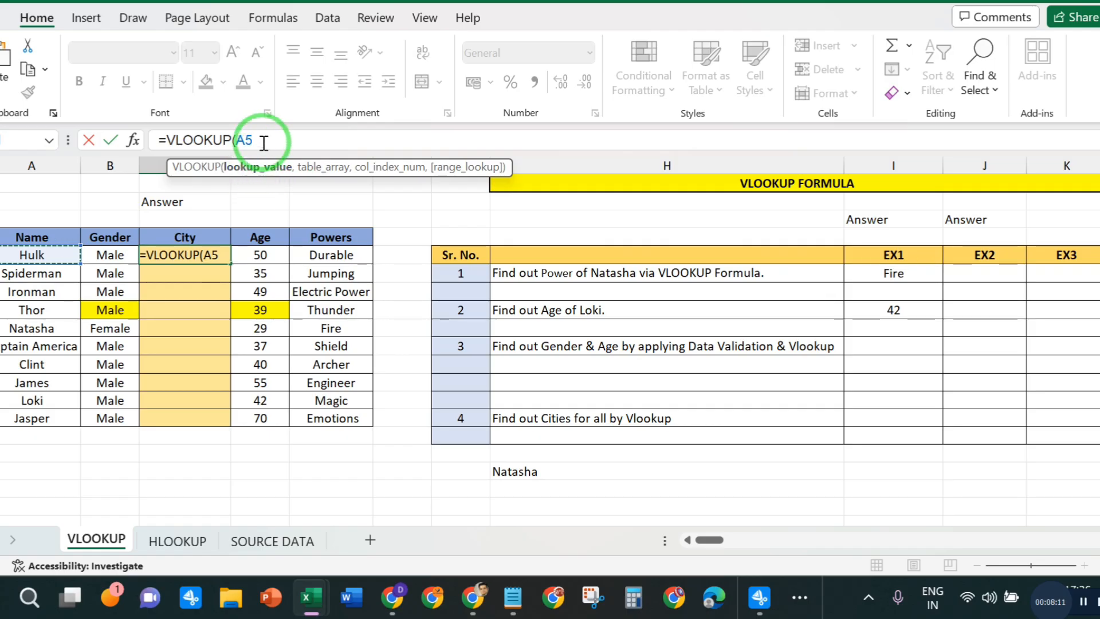
{"action": "type", "text": ","}
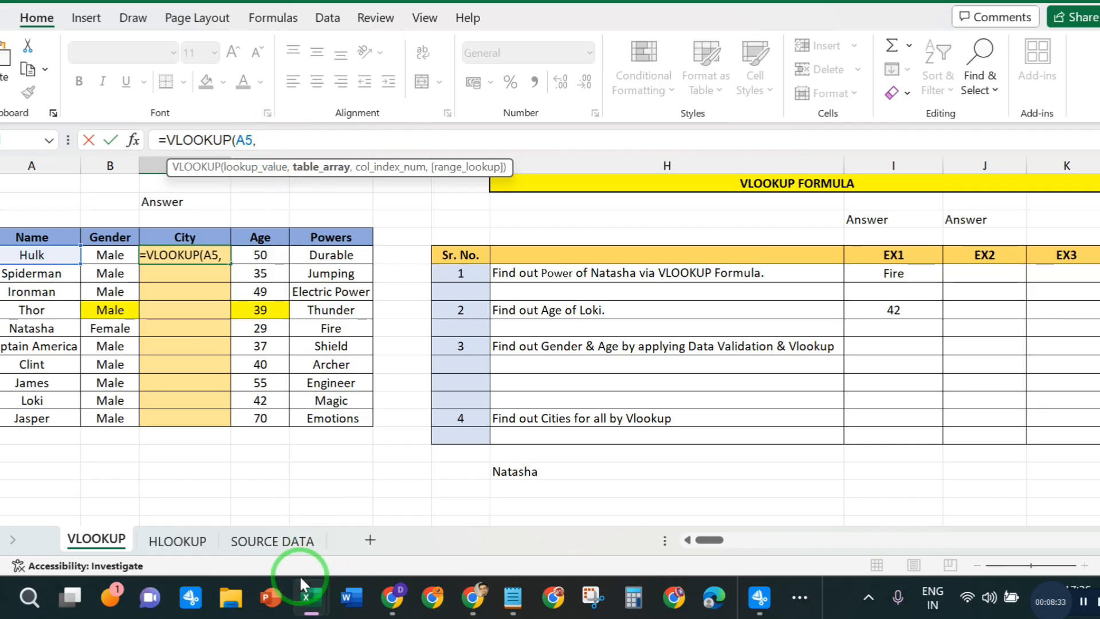
- Set the table array of Hulk's City formula to B2:F22 on the SOURCE DATA sheet
{"action": "left_click", "coordinate": [272, 541]}
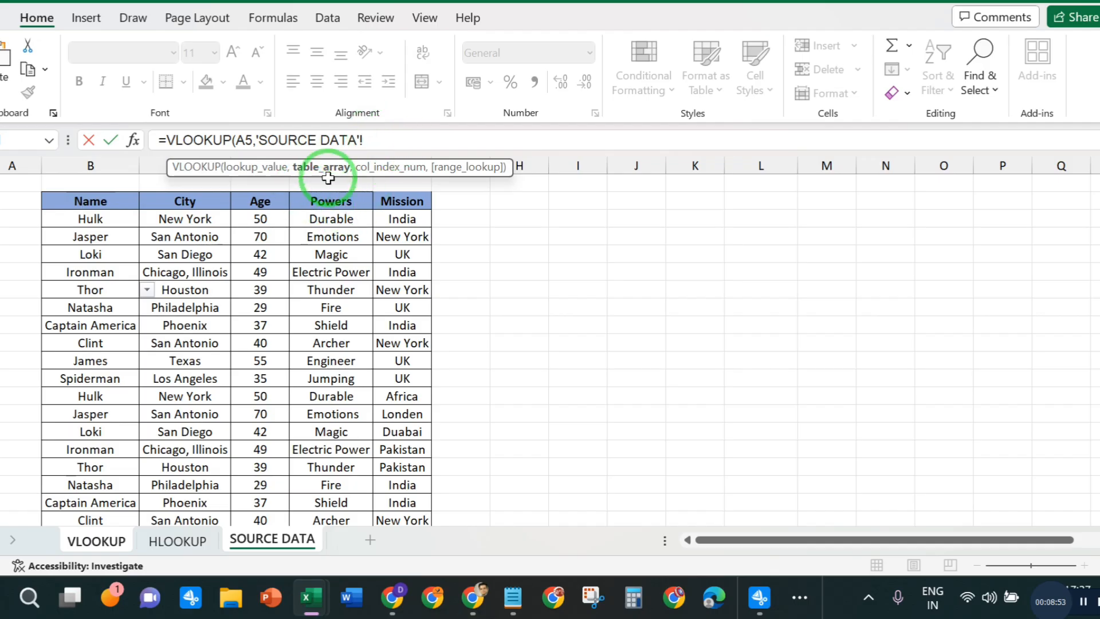
{"action": "left_click", "coordinate": [296, 543]}
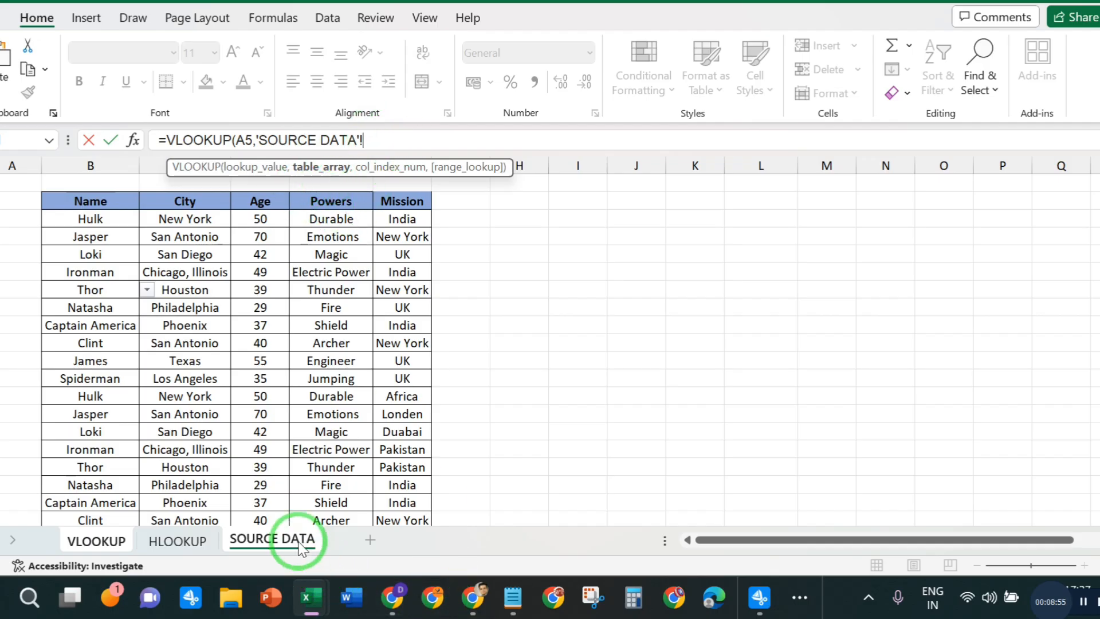
{"action": "left_click", "coordinate": [82, 207]}
{"action": "left_click_drag", "start_coordinate": [82, 208], "coordinate": [422, 484]}
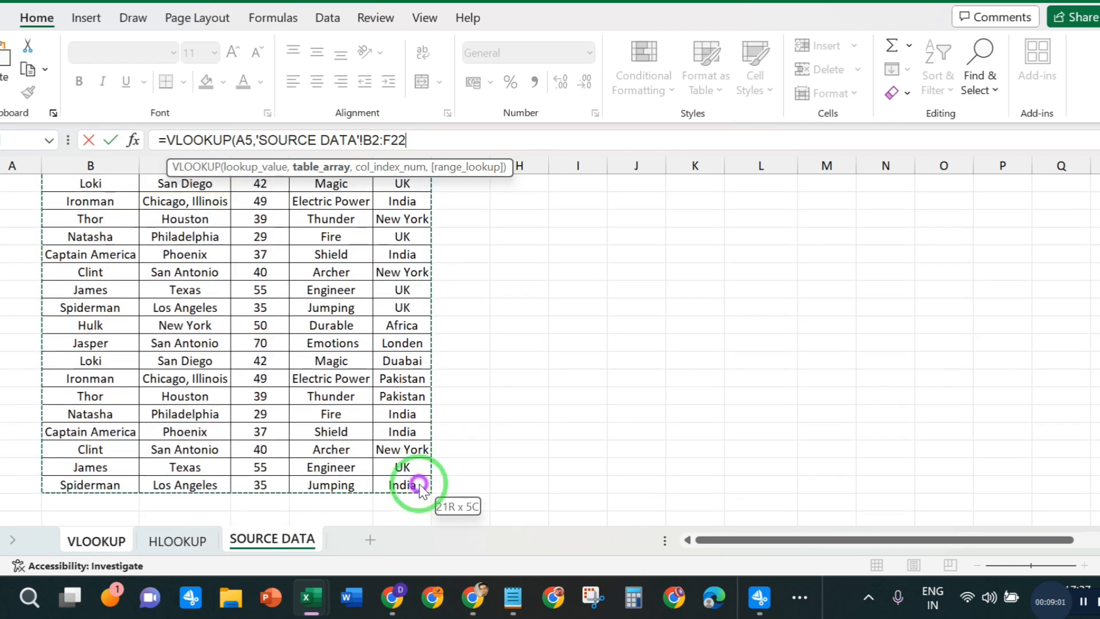
{"action": "left_click", "coordinate": [419, 137]}
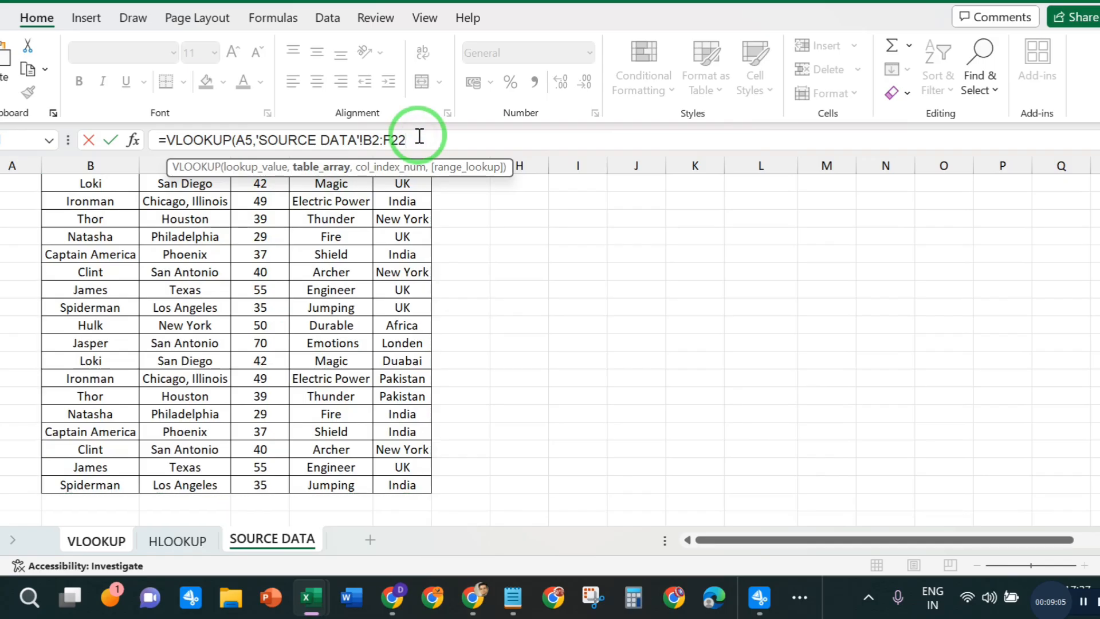
{"action": "type", "text": ","}
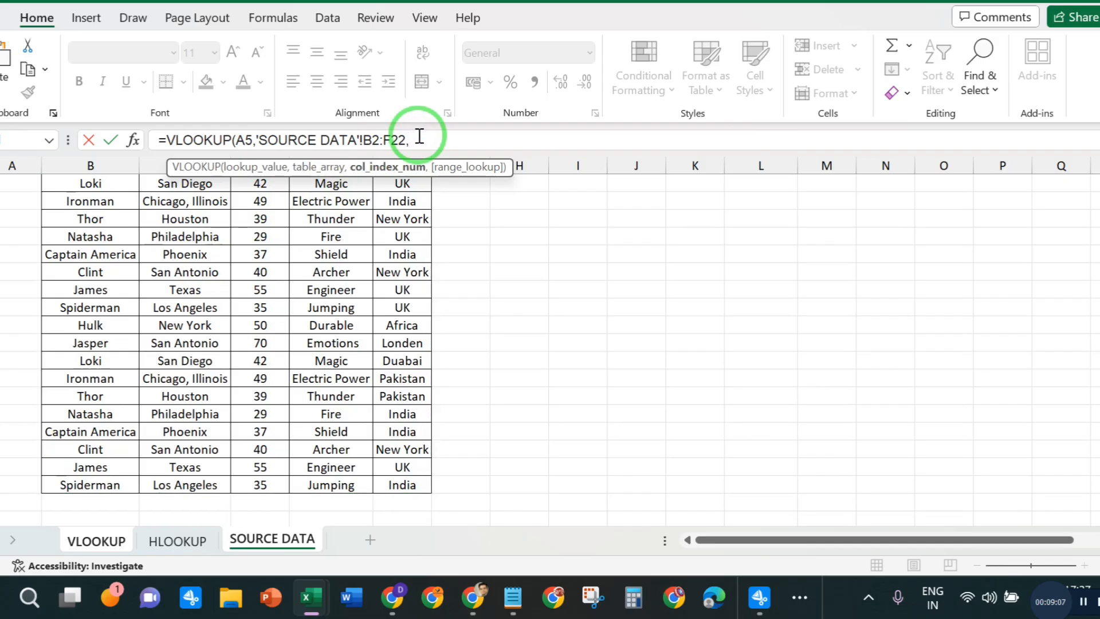
- Complete Hulk's City formula with column index 02 and range lookup 0
{"action": "scroll", "coordinate": [589, 275], "scroll_direction": "up", "scroll_amount": 2}
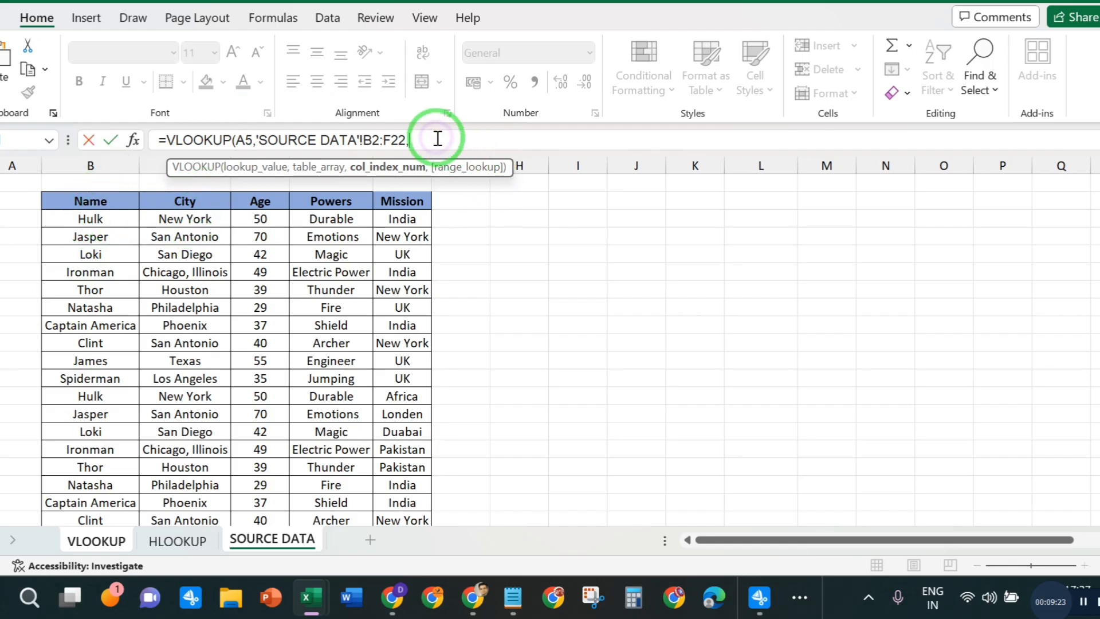
{"action": "type", "text": "02"}
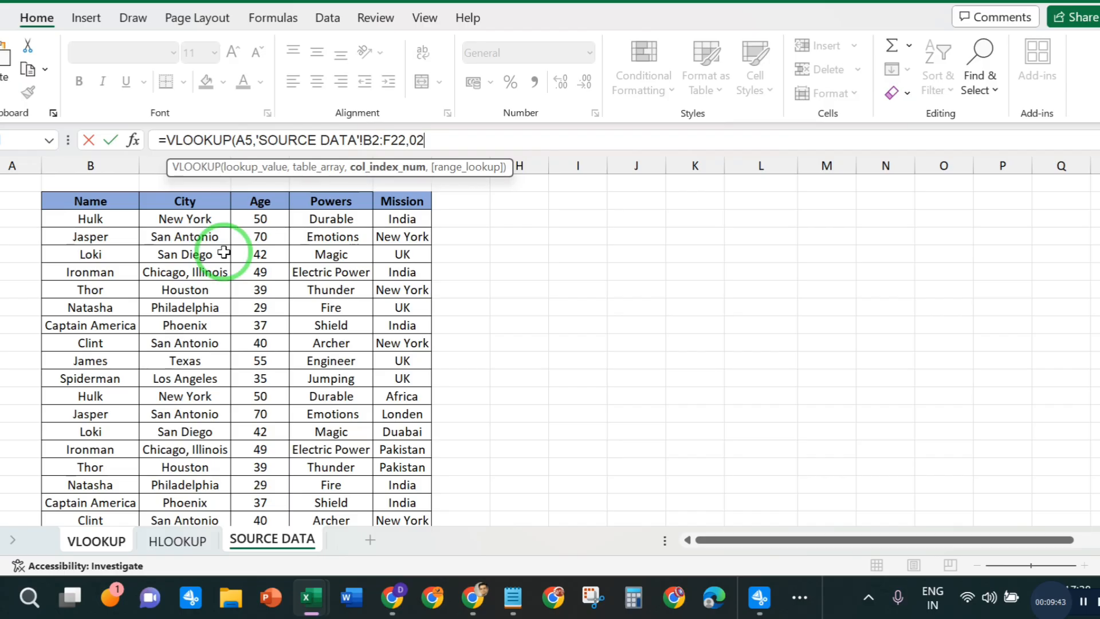
{"action": "type", "text": ","}
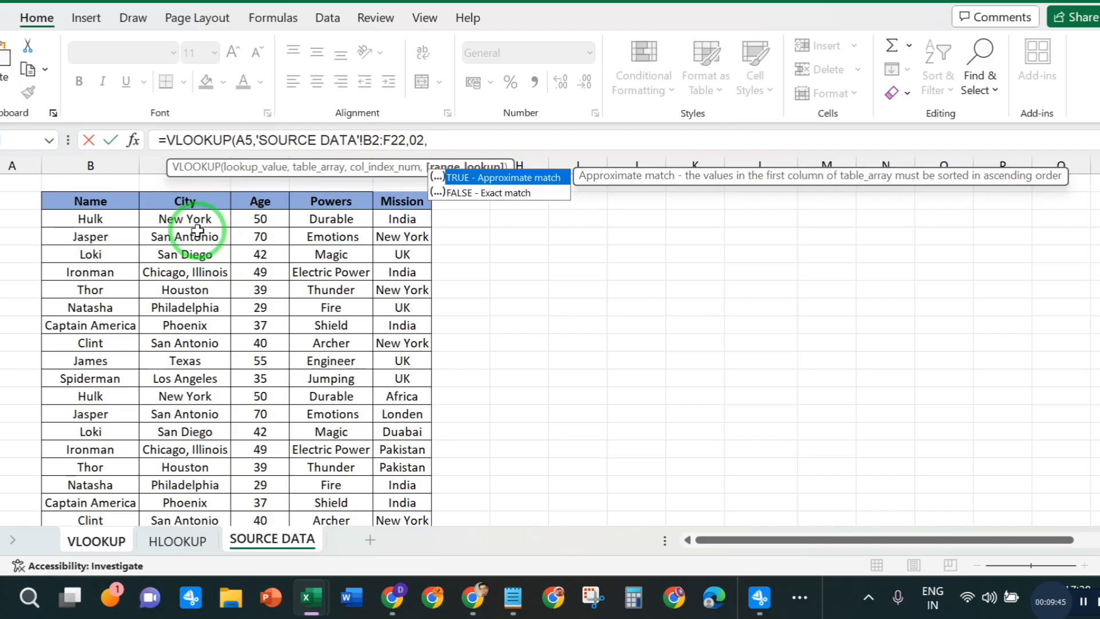
{"action": "type", "text": "0)"}
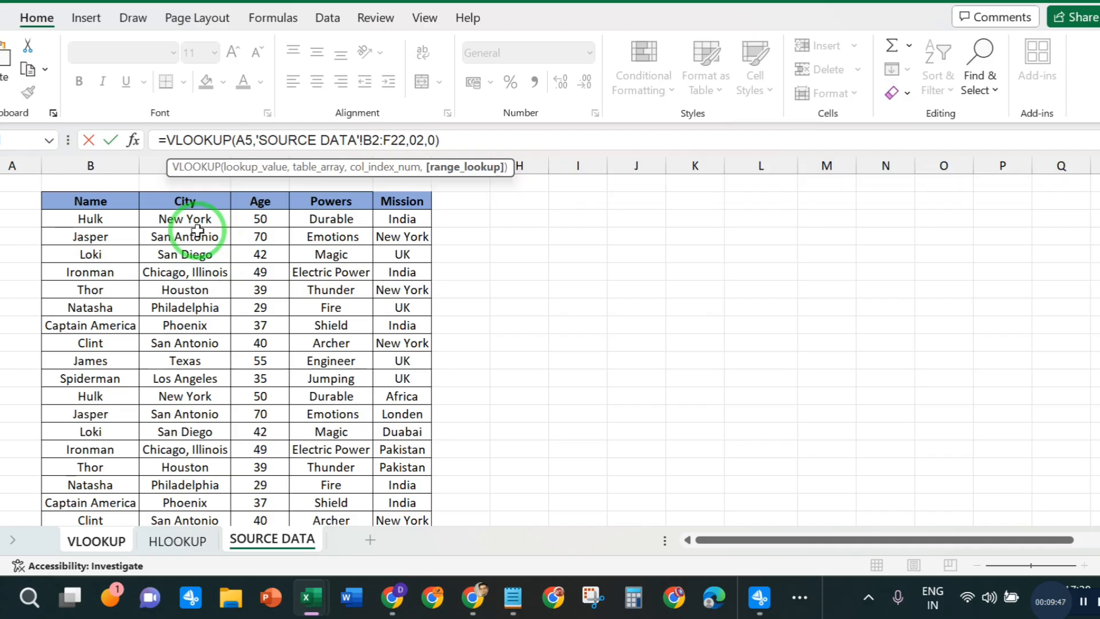
{"action": "key", "text": "Return"}
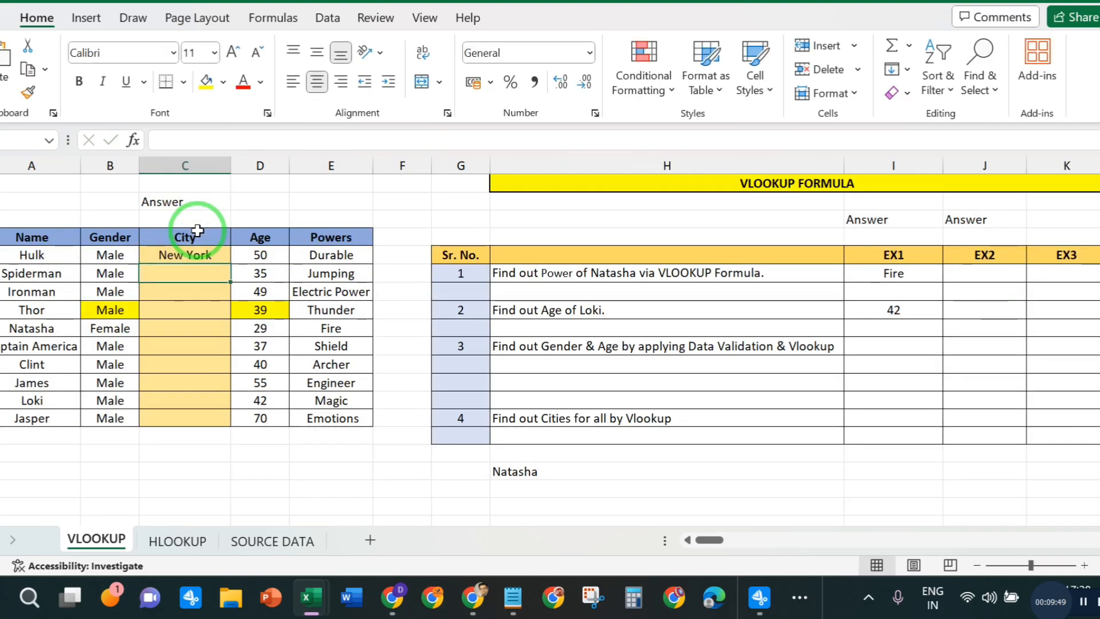
{"action": "left_click", "coordinate": [194, 255]}
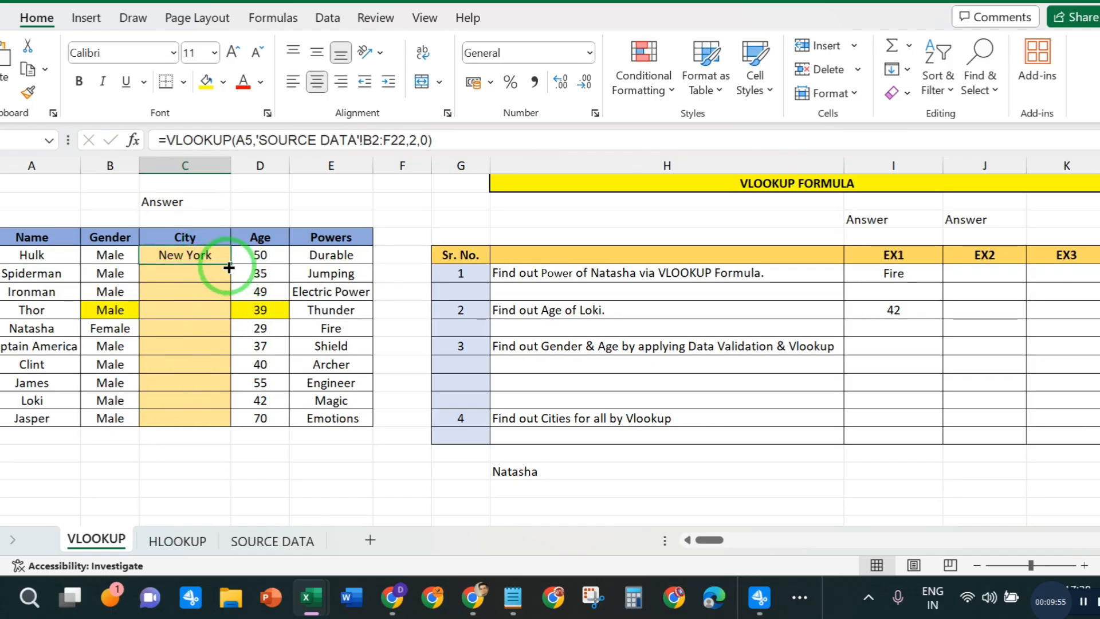
- Start a VLOOKUP formula in Spiderman's City cell, using his name in A6 as the lookup value
{"action": "double_click", "coordinate": [196, 274]}
{"action": "type", "text": "=VLO"}
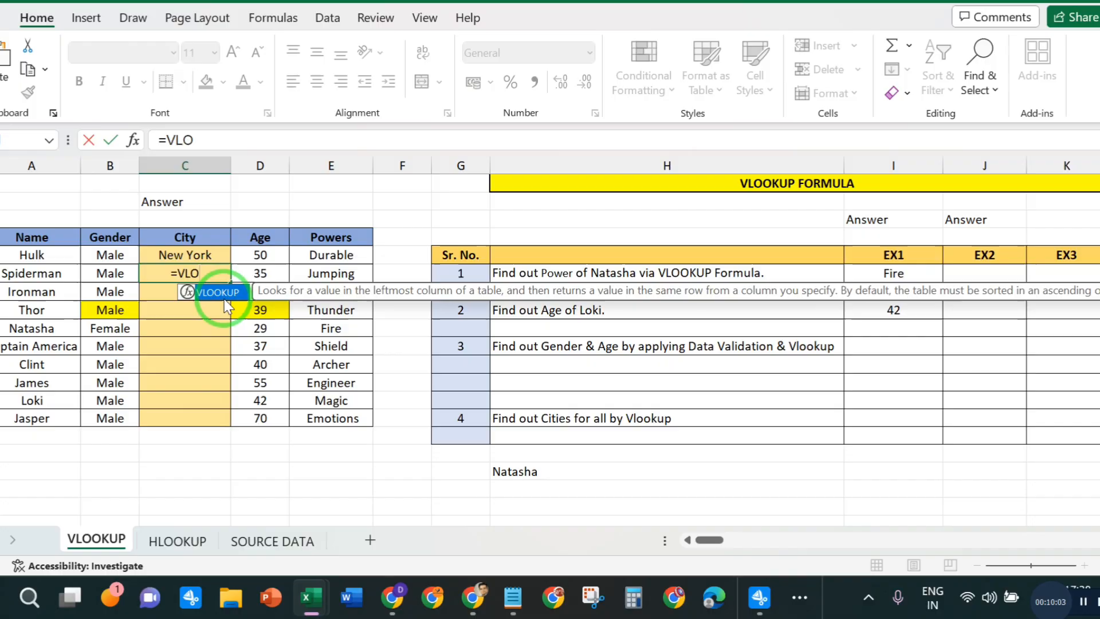
{"action": "double_click", "coordinate": [220, 293]}
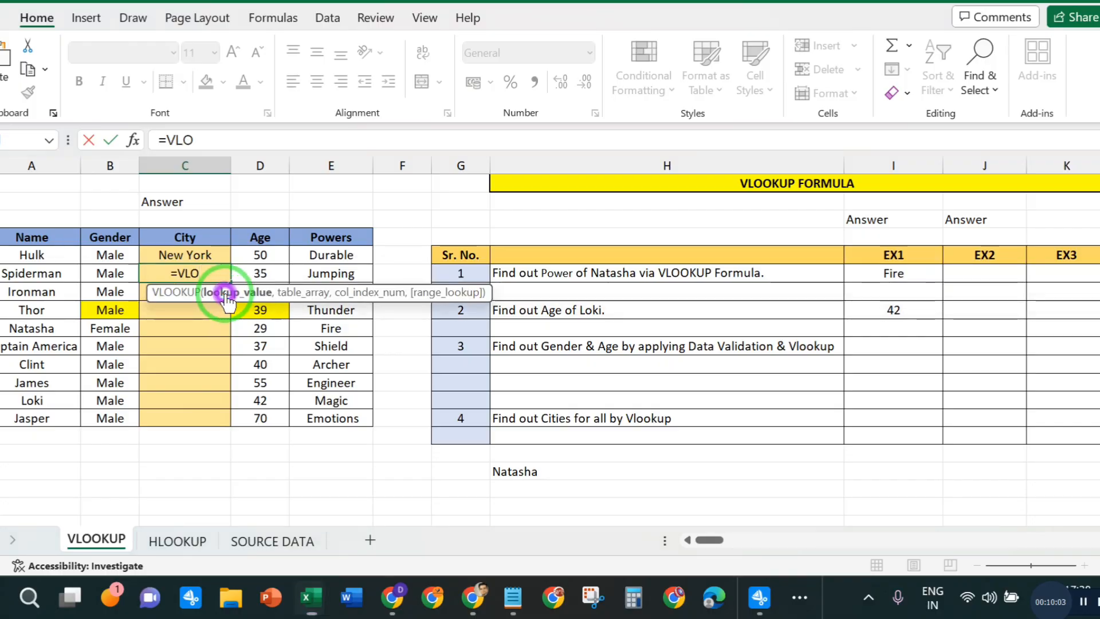
{"action": "left_click", "coordinate": [12, 274]}
{"action": "type", "text": ","}
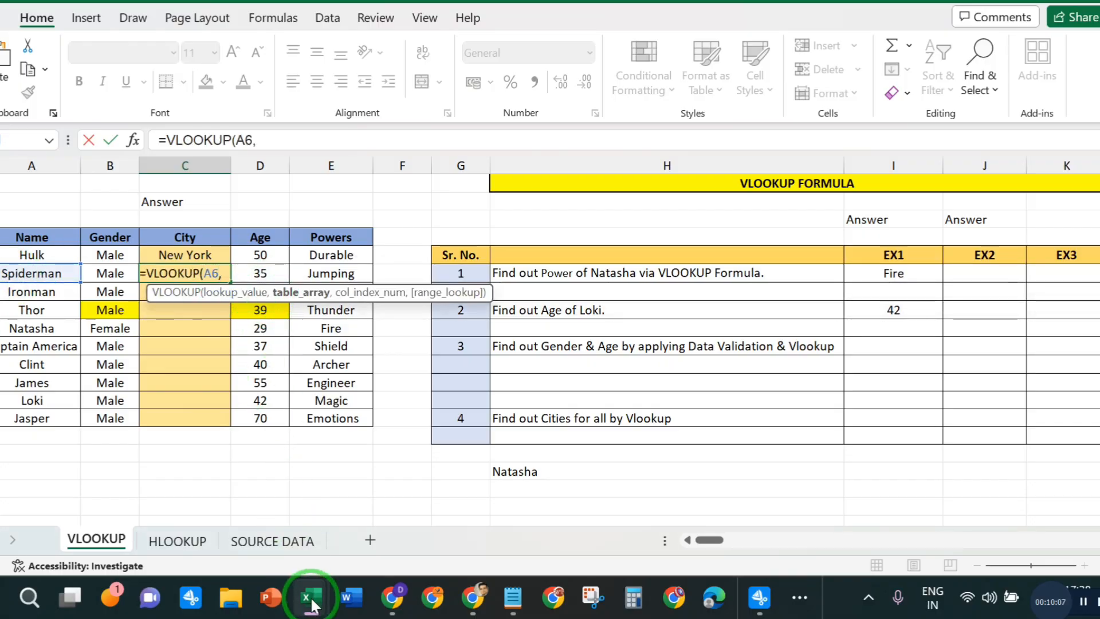
- Set the formula's table array to B2:F22 on the SOURCE DATA sheet and complete it with column index 02 and range lookup 0
{"action": "left_click", "coordinate": [269, 541]}
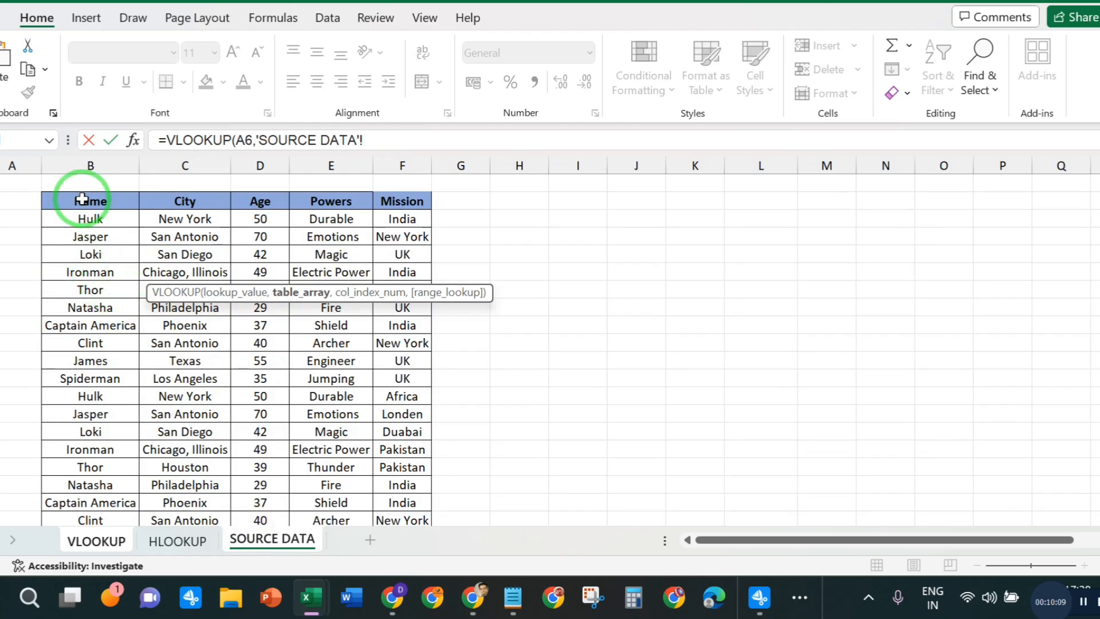
{"action": "left_click_drag", "start_coordinate": [90, 196], "coordinate": [401, 435]}
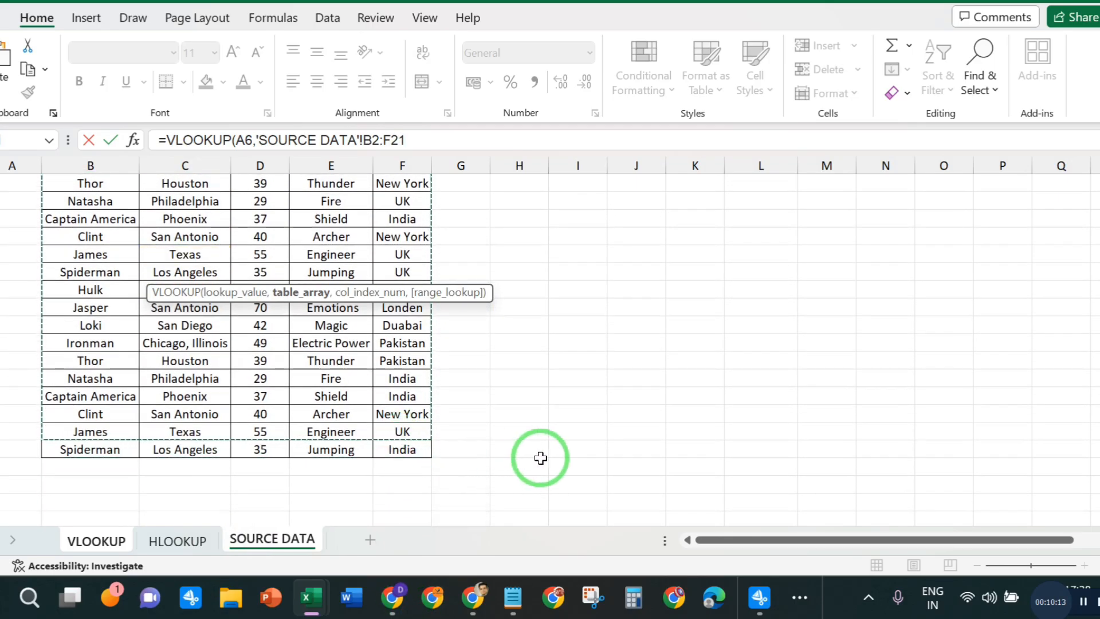
{"action": "key", "text": "shift+Down"}
{"action": "type", "text": ","}
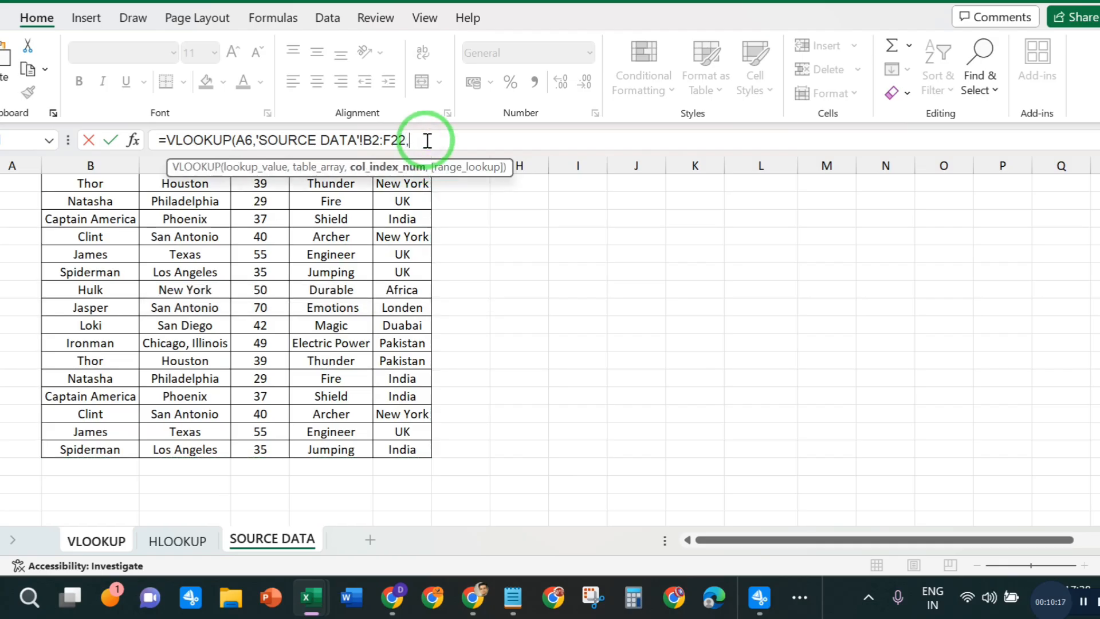
{"action": "type", "text": "02,0"}
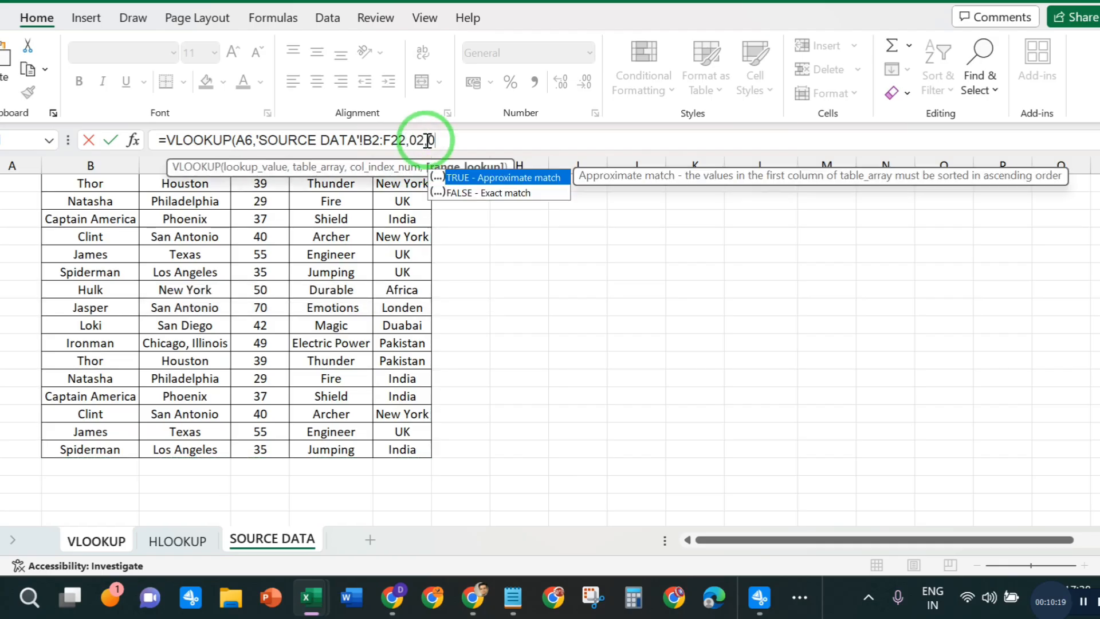
{"action": "type", "text": ")"}
{"action": "key", "text": "Return"}
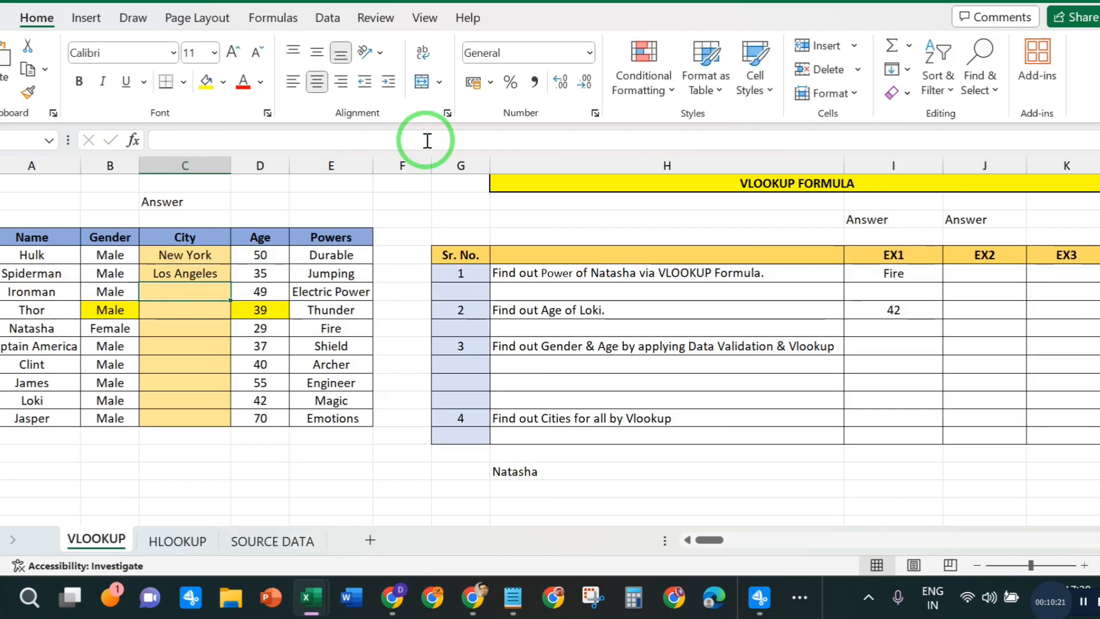
- Fill Spiderman's City formula down the column to Jasper's row
{"action": "left_click", "coordinate": [216, 267]}
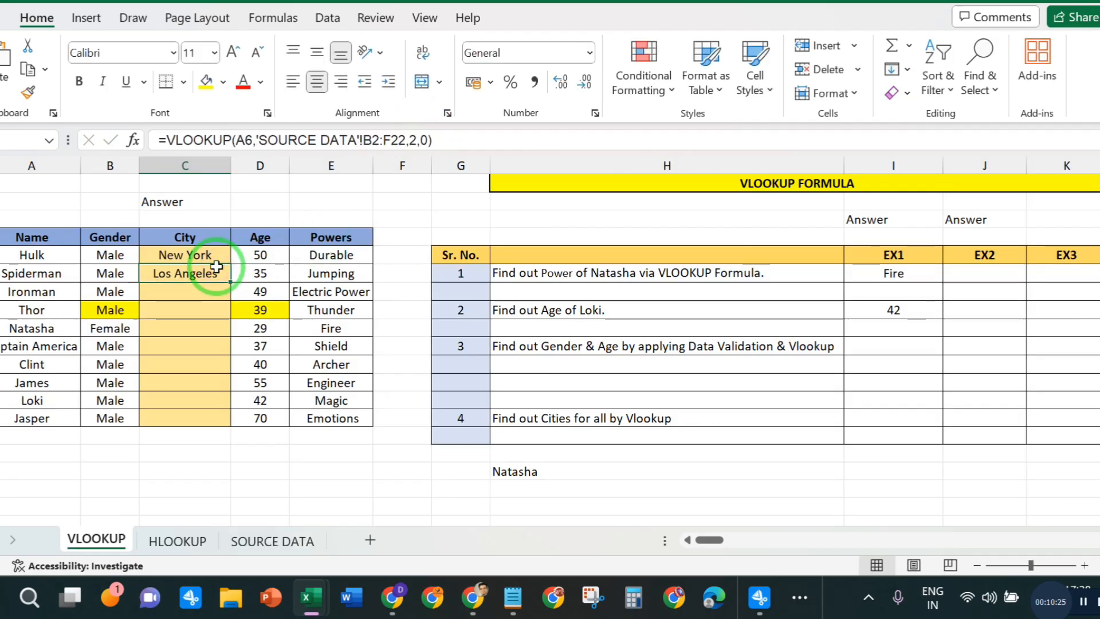
{"action": "double_click", "coordinate": [230, 280]}
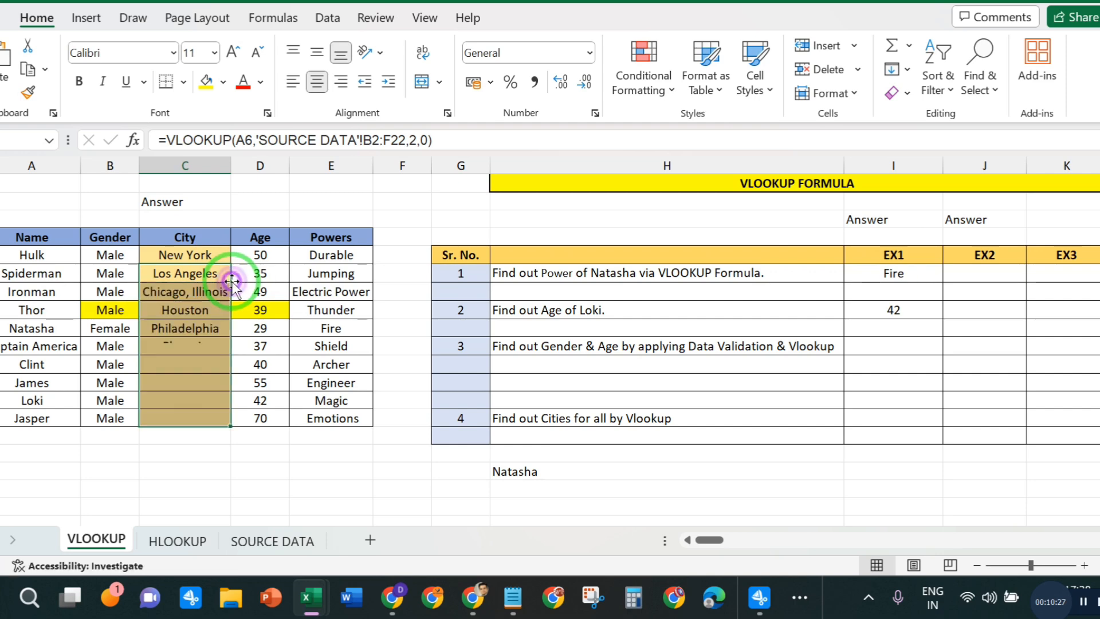
{"action": "left_click", "coordinate": [471, 488]}
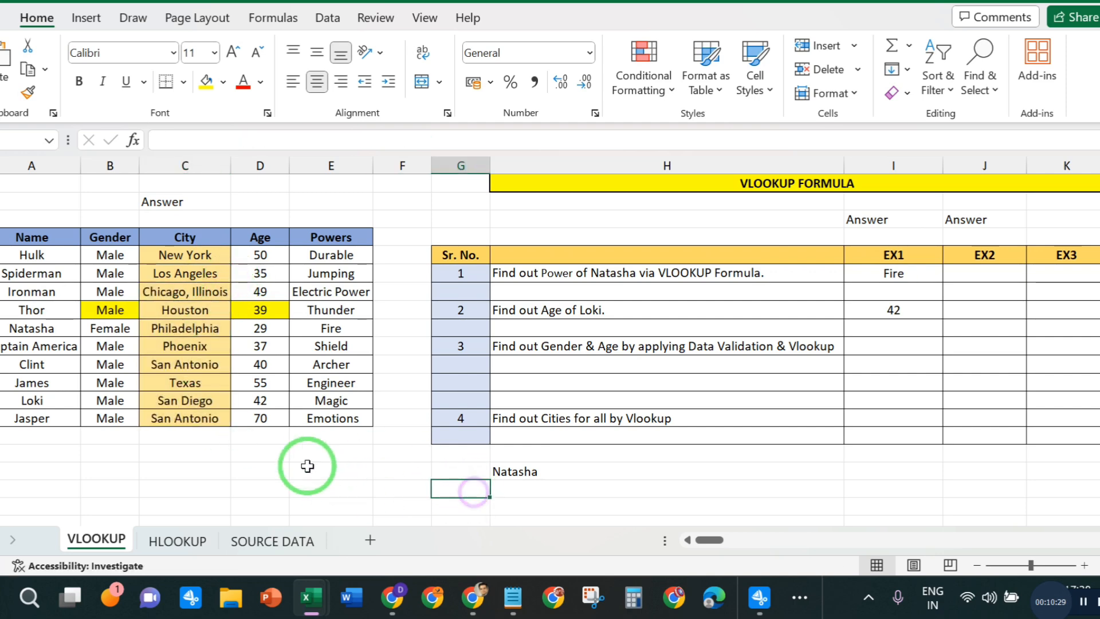
- Replace the formula in James's City cell with the text #NA
{"action": "left_click", "coordinate": [198, 389]}
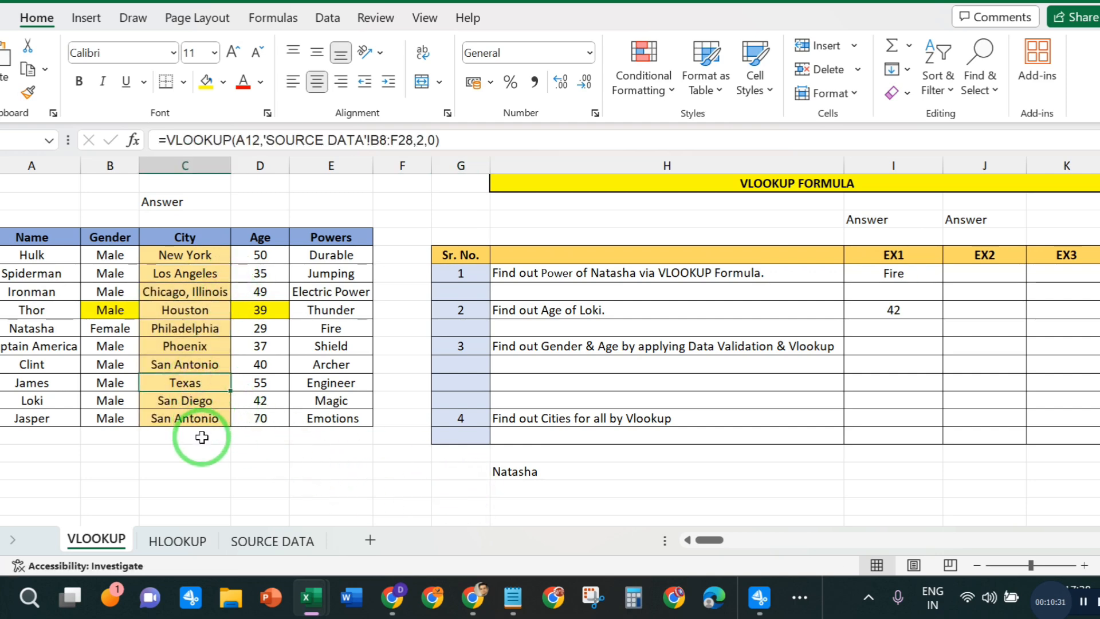
{"action": "key", "text": "BackSpace"}
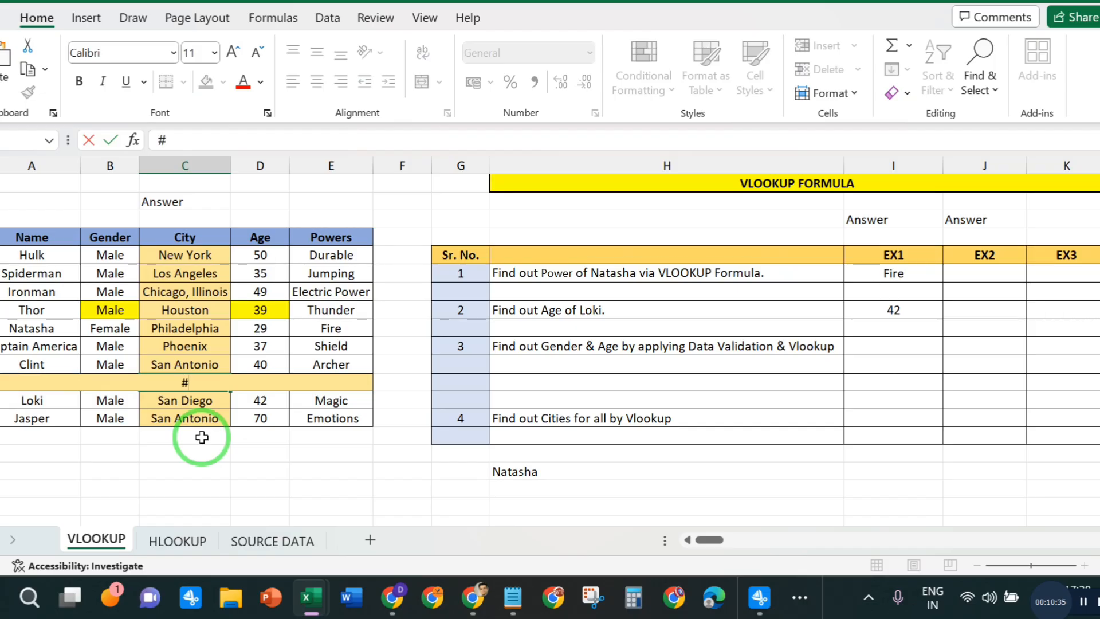
{"action": "type", "text": "#NA"}
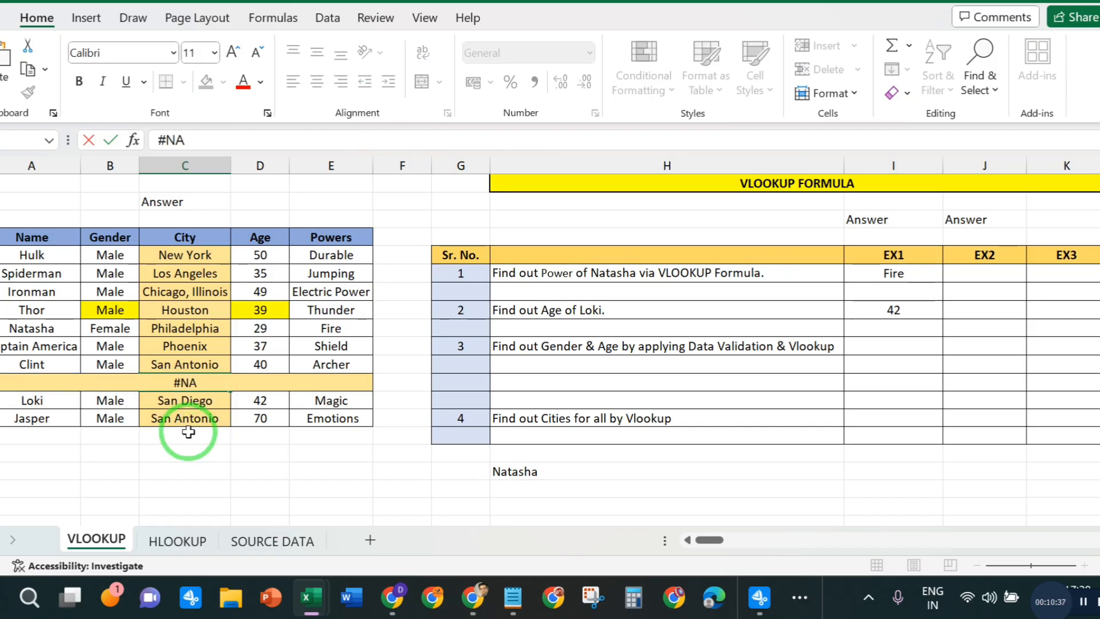
{"action": "key", "text": "Return"}
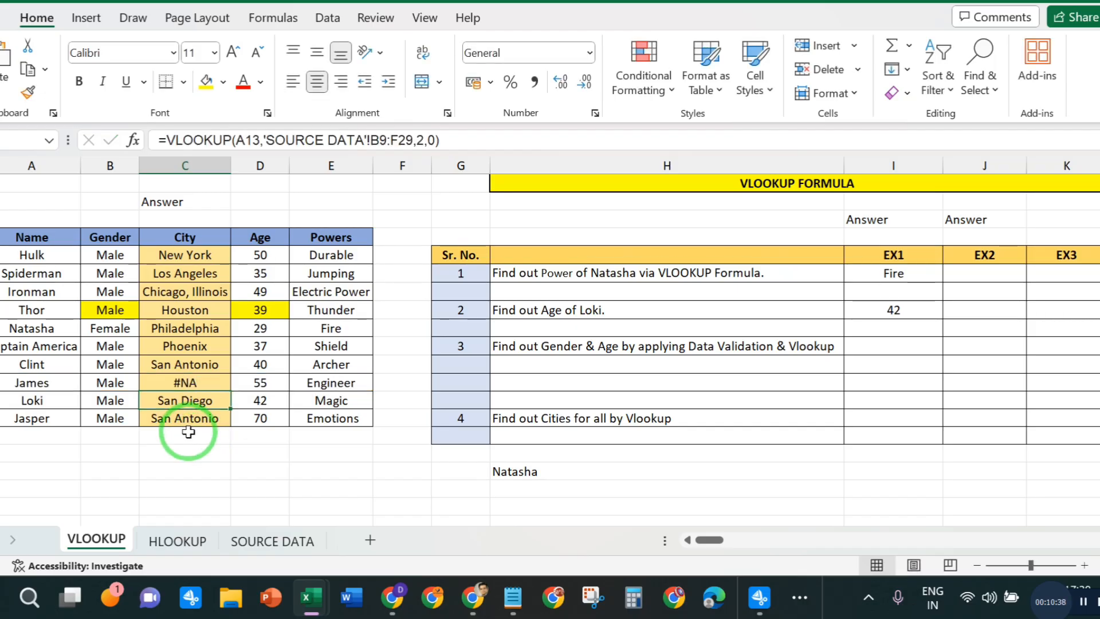
- Clear James's City cell and enter #NA in it again
{"action": "left_click", "coordinate": [203, 378]}
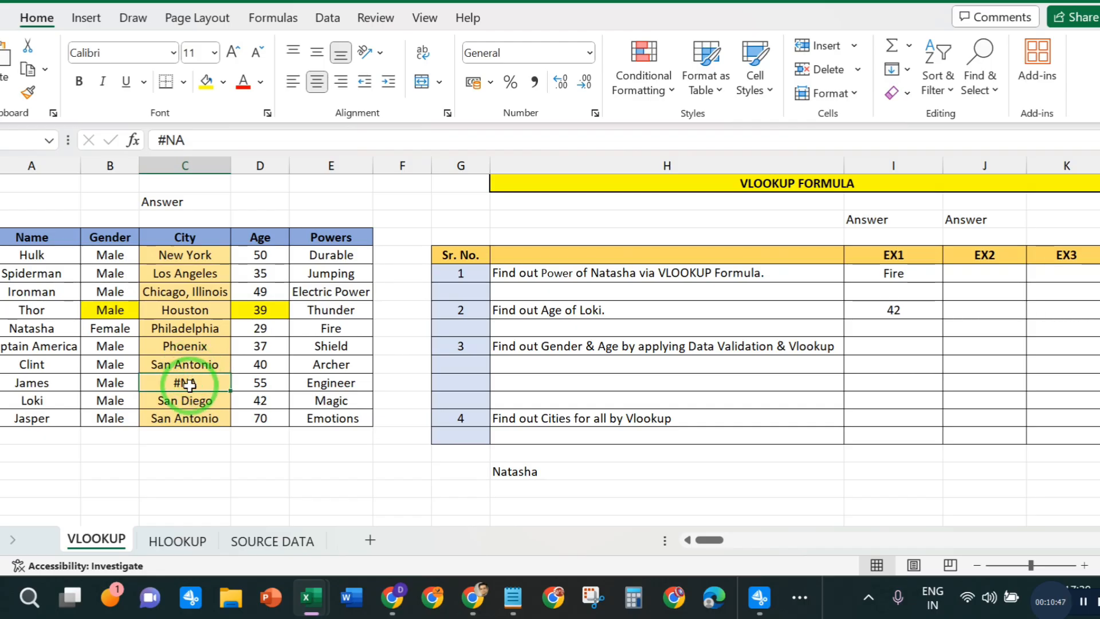
{"action": "key", "text": "Delete"}
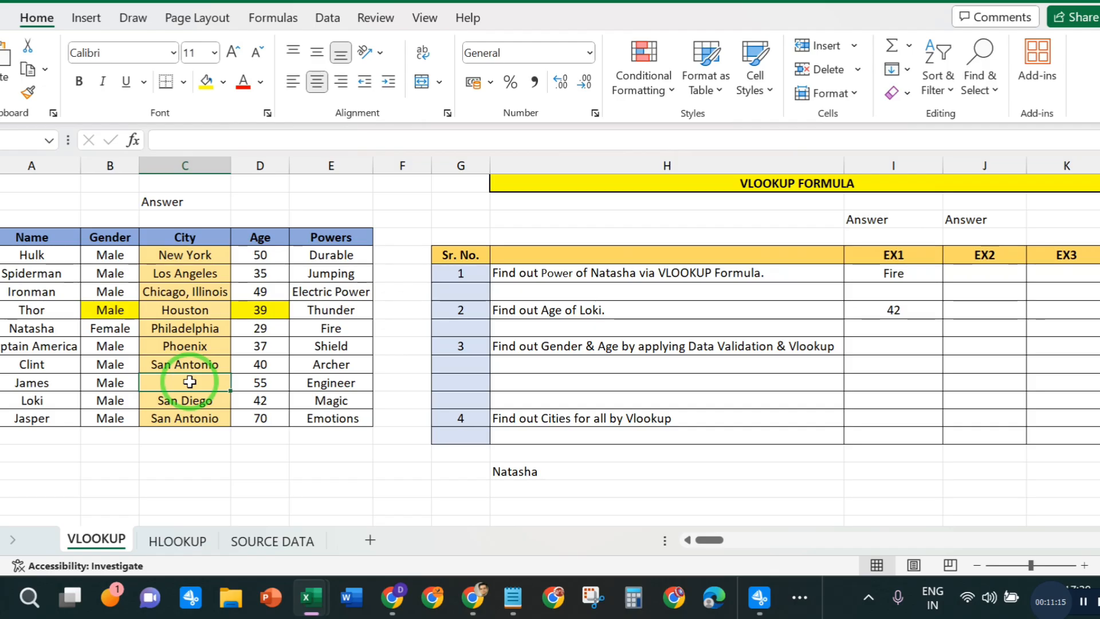
{"action": "double_click", "coordinate": [190, 382]}
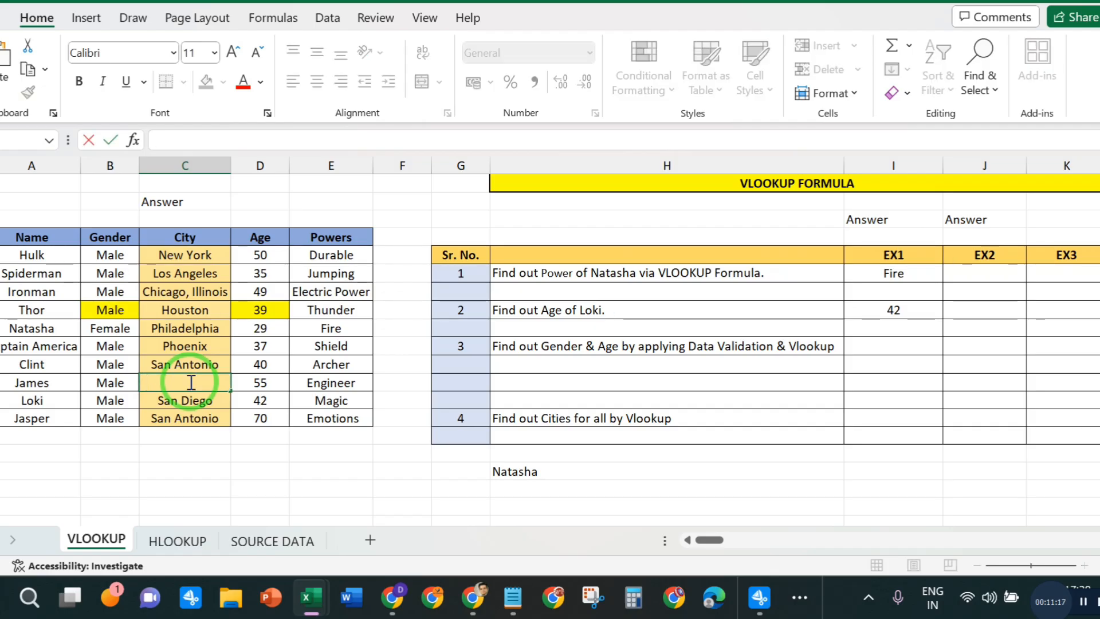
{"action": "type", "text": "#NA"}
{"action": "key", "text": "Return"}
{"action": "key", "text": "Up"}
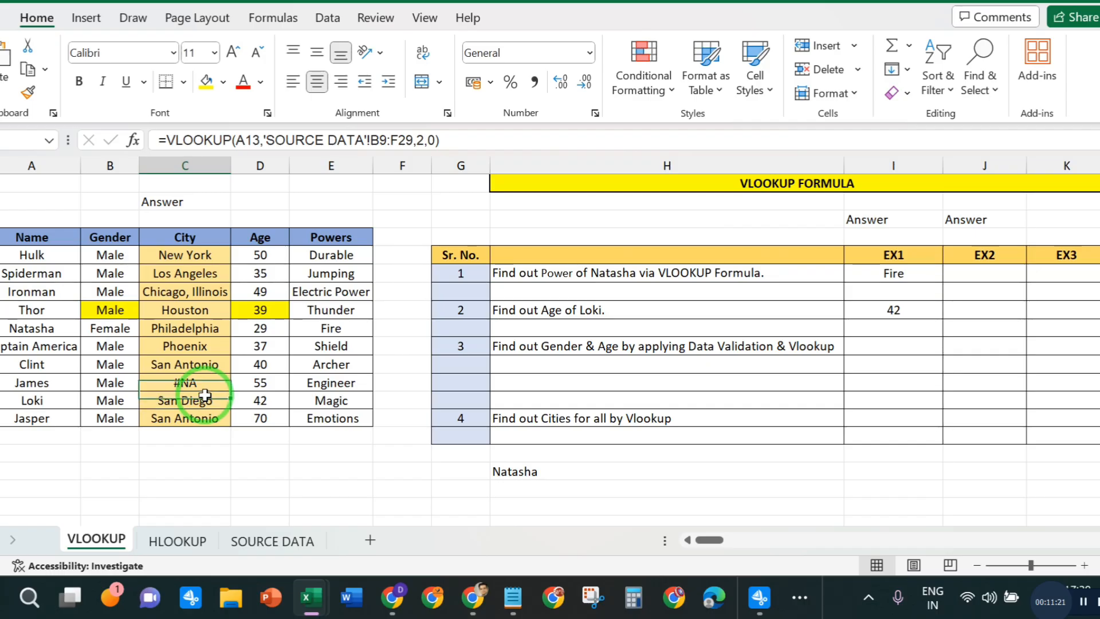
{"action": "key", "text": "shift+Down"}
{"action": "key", "text": "ctrl+q"}
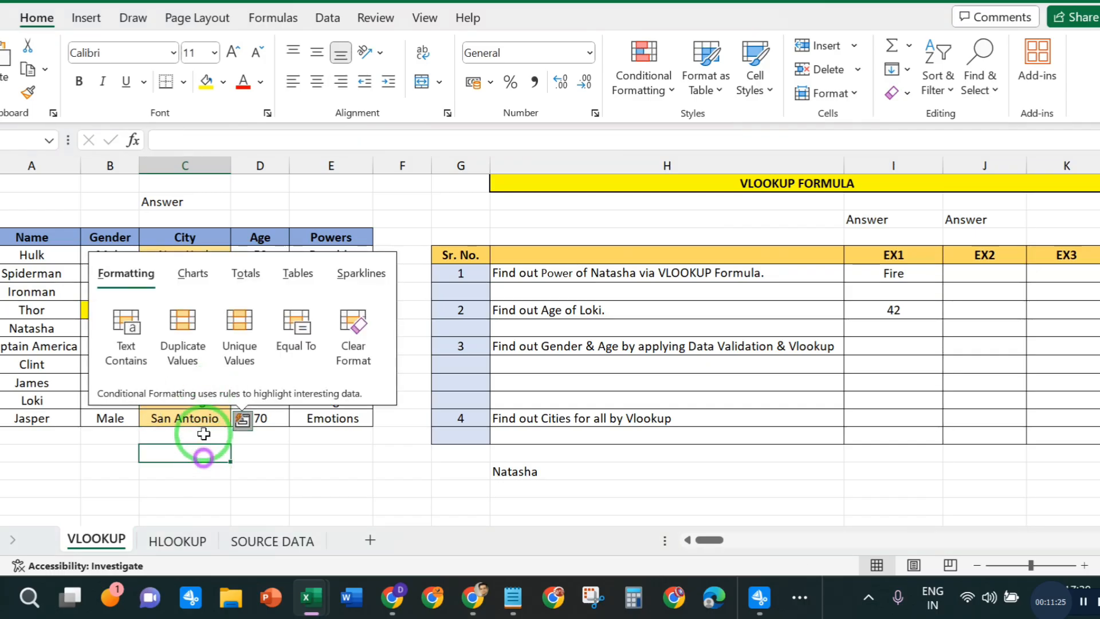
- Copy #NA from James's City cell down into the City cells of Loki and Jasper
{"action": "left_click", "coordinate": [198, 380]}
{"action": "key", "text": "shift+Down"}
{"action": "key", "text": "shift+Down"}
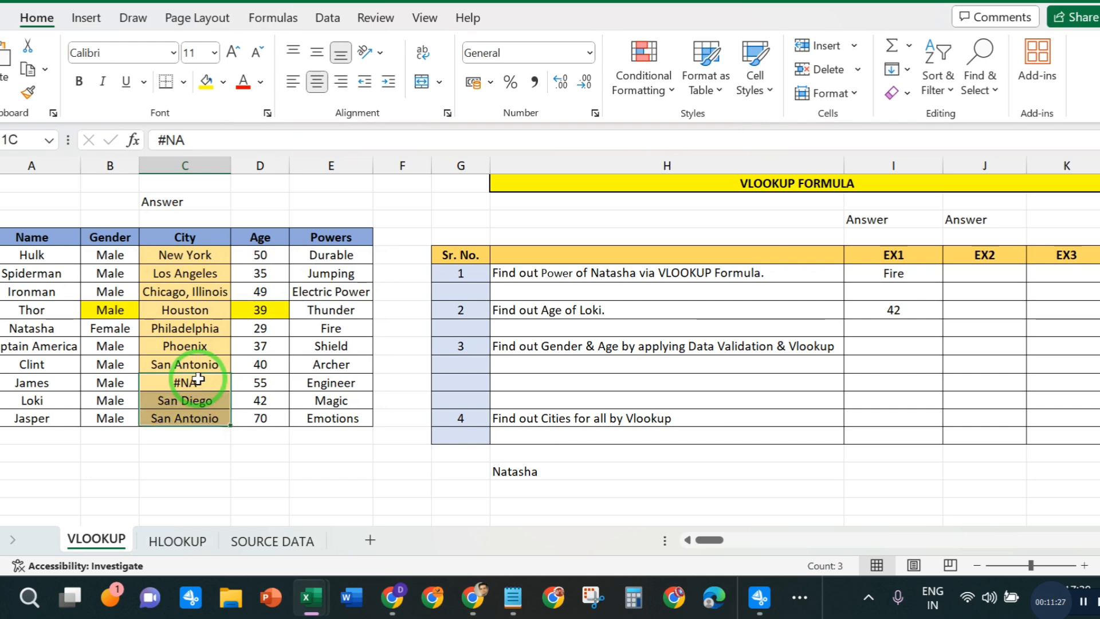
{"action": "key", "text": "ctrl+e"}
{"action": "left_click", "coordinate": [258, 449]}
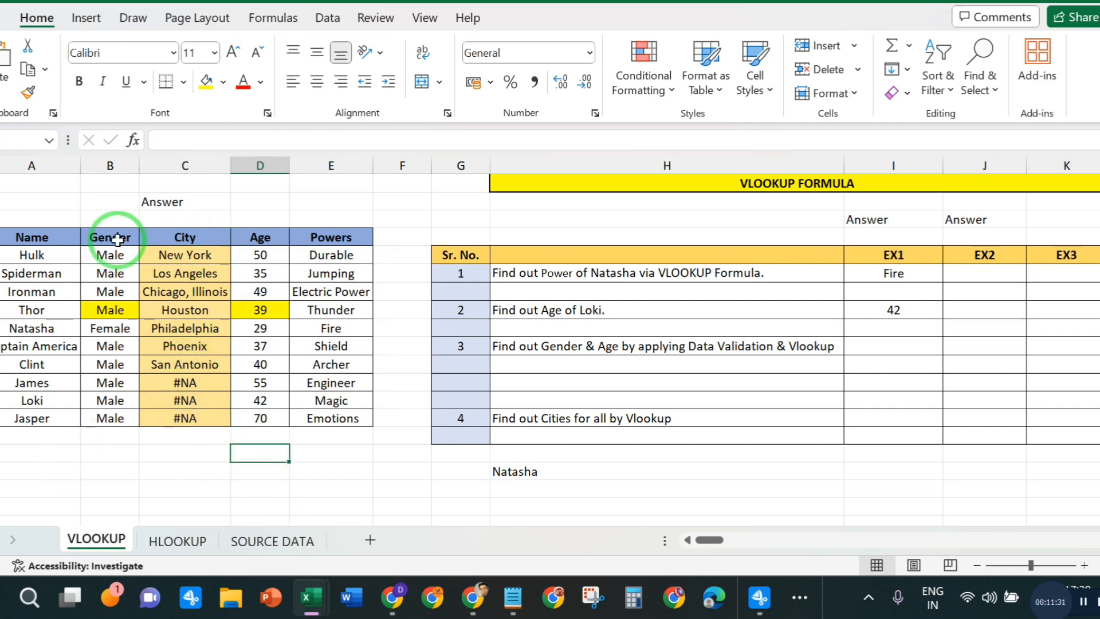
- Add filters to the hero table's header row from Name to Powers
{"action": "left_click", "coordinate": [18, 238]}
{"action": "left_click_drag", "start_coordinate": [17, 239], "coordinate": [330, 239]}
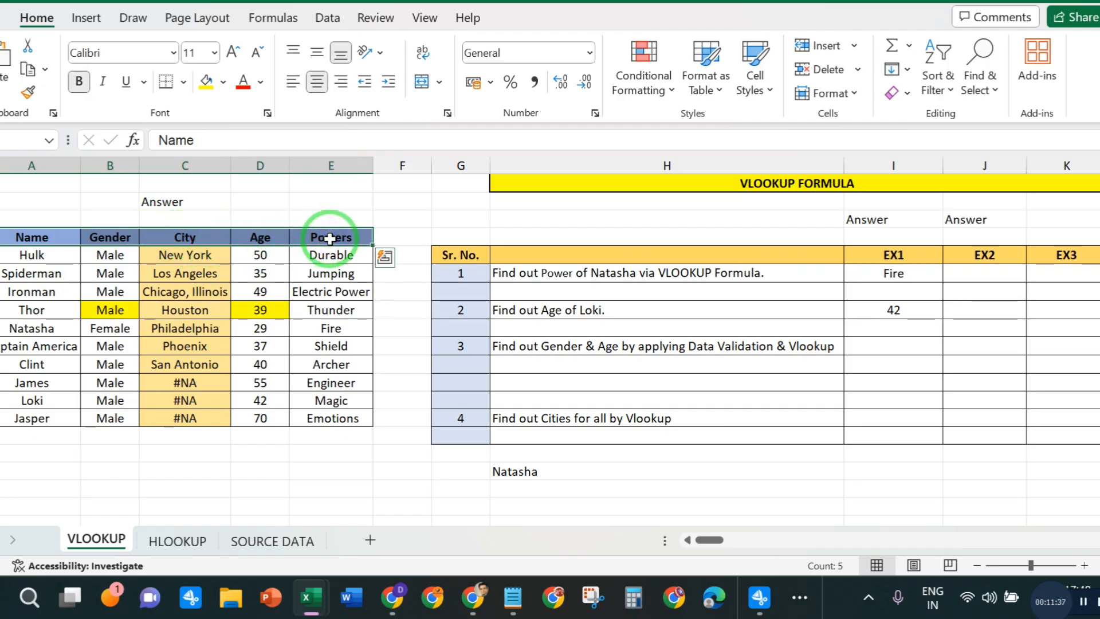
{"action": "key", "text": "ctrl+shift+l"}
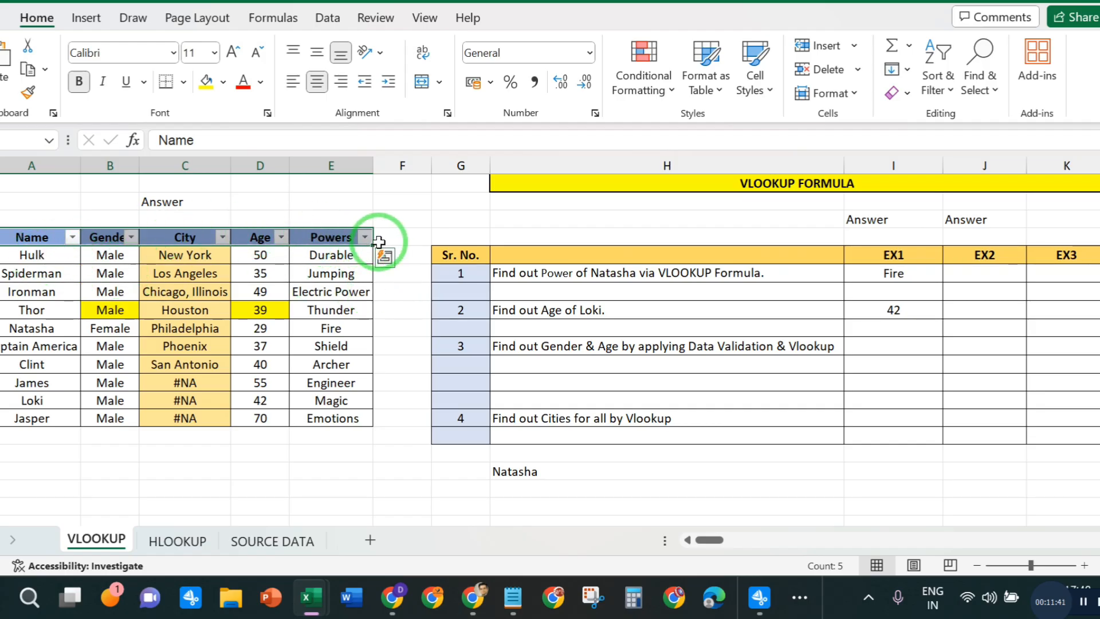
{"action": "left_click", "coordinate": [402, 381]}
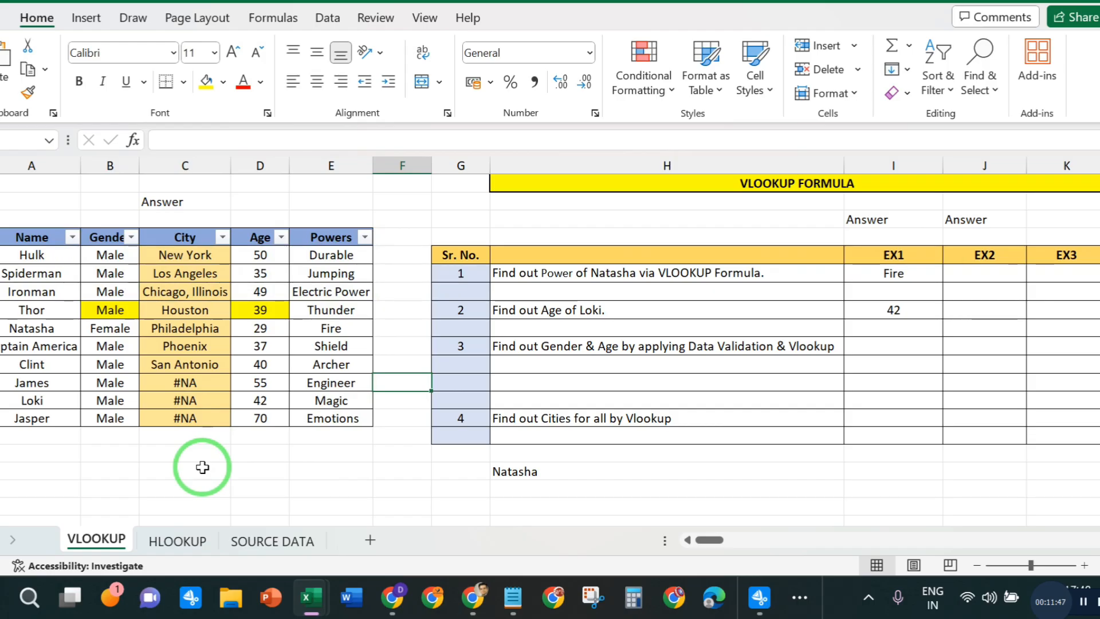
- Filter the City column to show only the rows containing #NA
{"action": "left_click", "coordinate": [223, 237]}
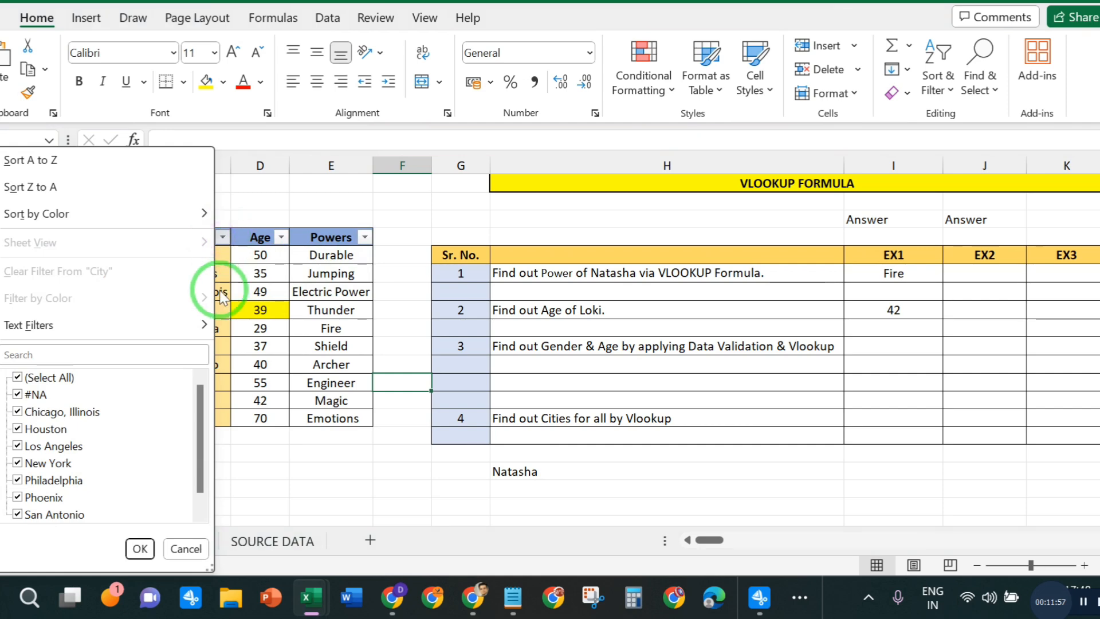
{"action": "left_click", "coordinate": [19, 379]}
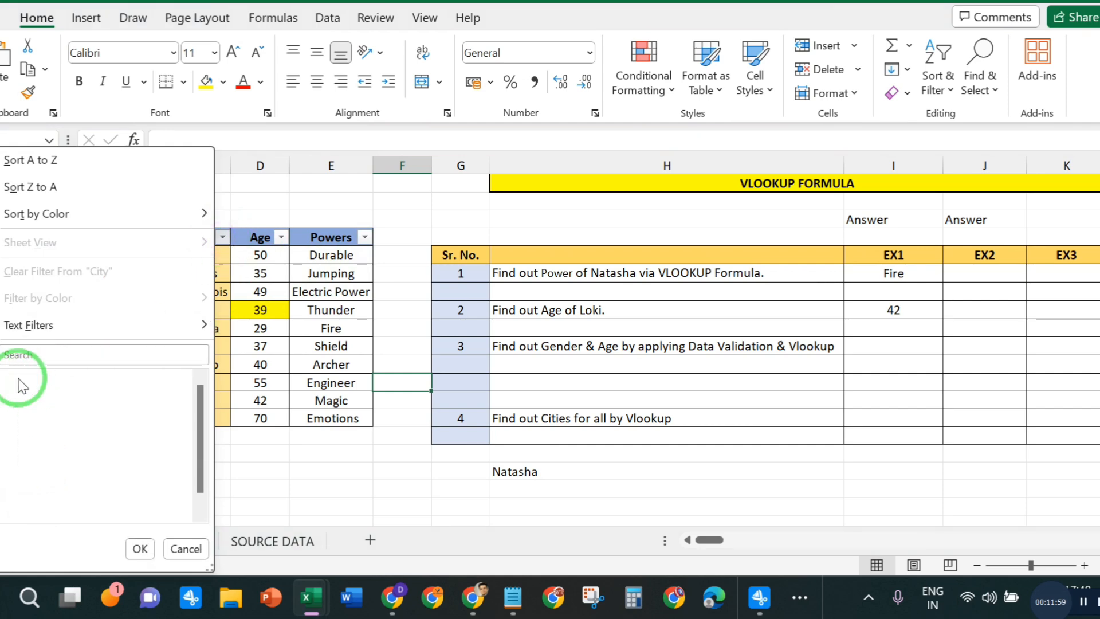
{"action": "left_click", "coordinate": [19, 379]}
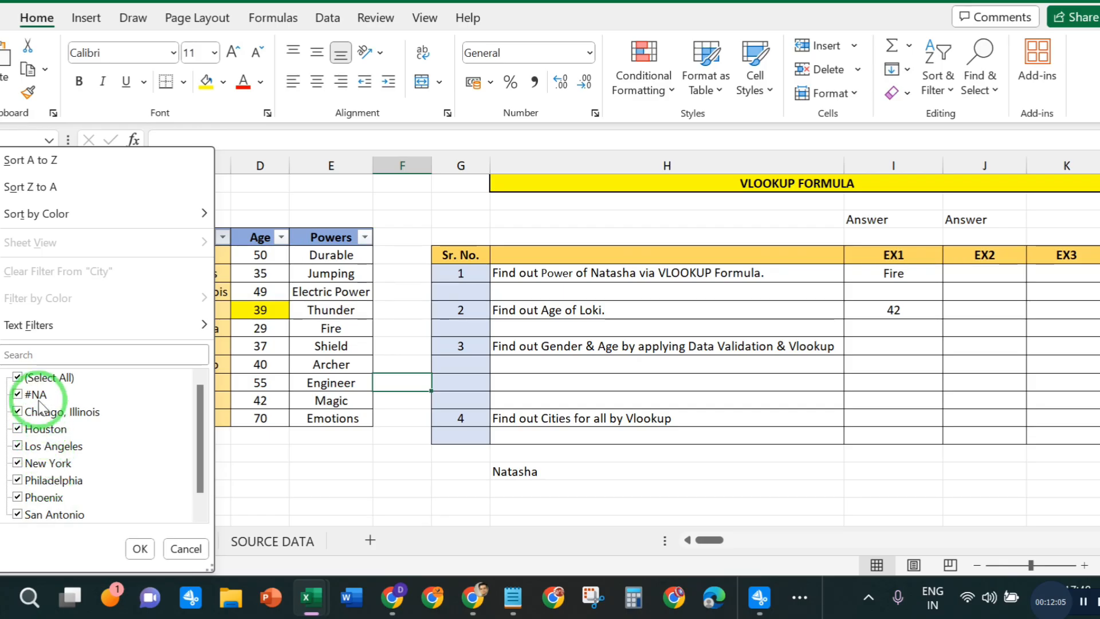
{"action": "left_click", "coordinate": [17, 377]}
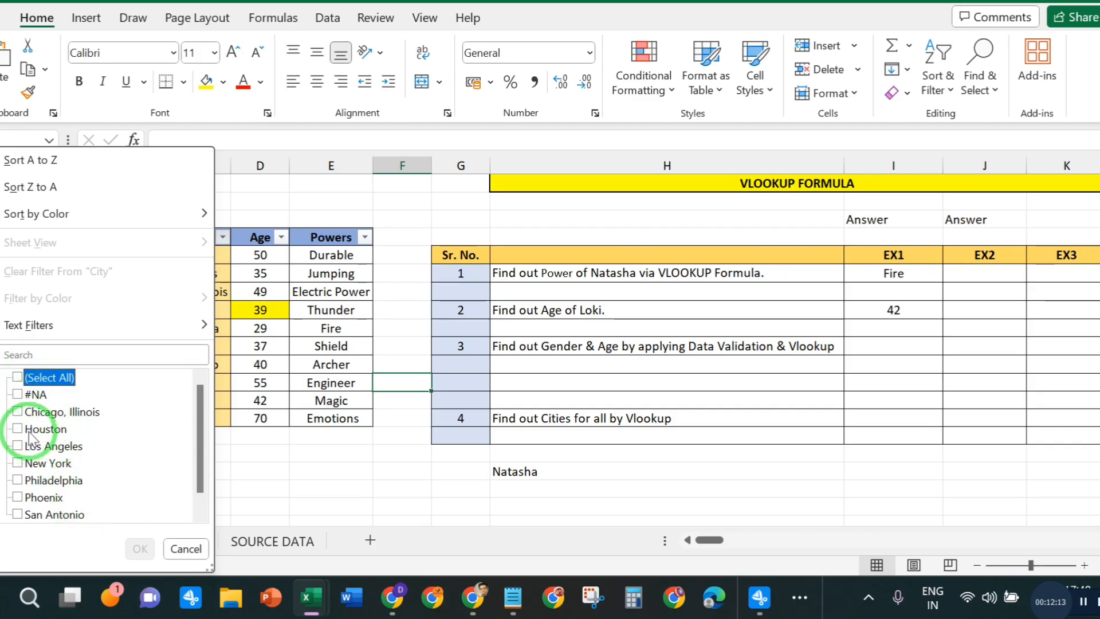
{"action": "left_click", "coordinate": [18, 395]}
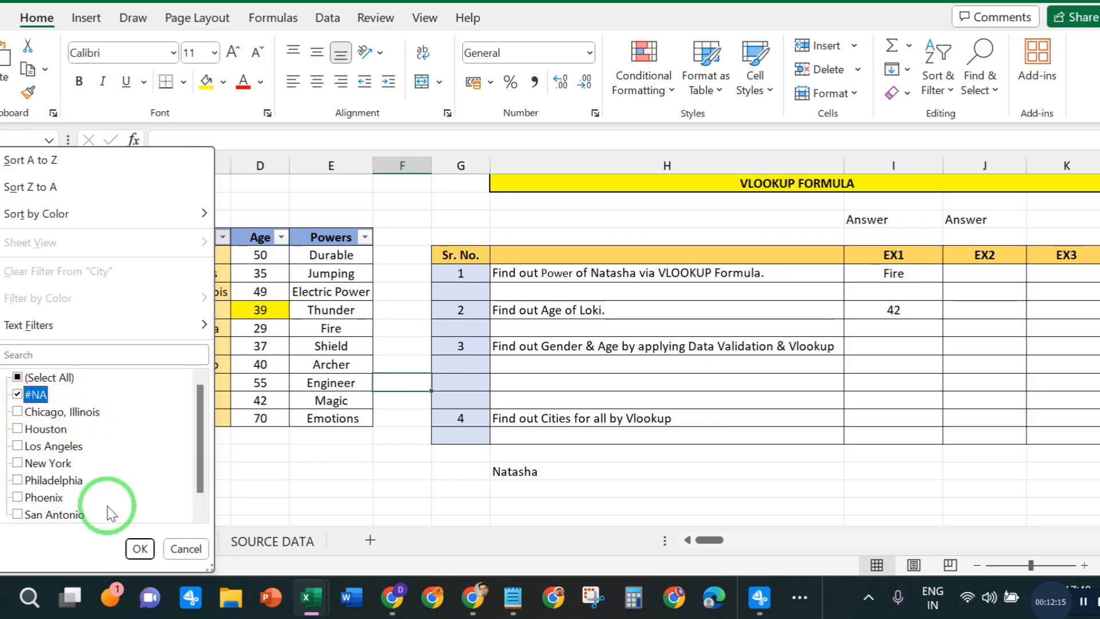
{"action": "left_click", "coordinate": [139, 549]}
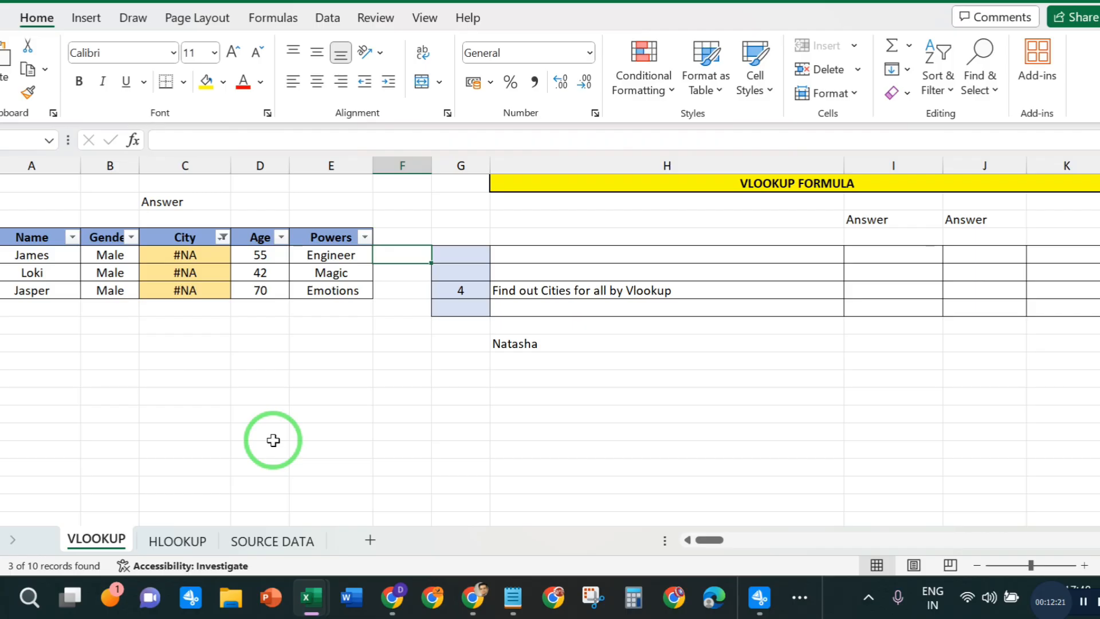
{"action": "left_click", "coordinate": [273, 439]}
- Clear James's City cell and start a VLOOKUP formula there with his Name cell A12 as the lookup value
{"action": "left_click", "coordinate": [211, 256]}
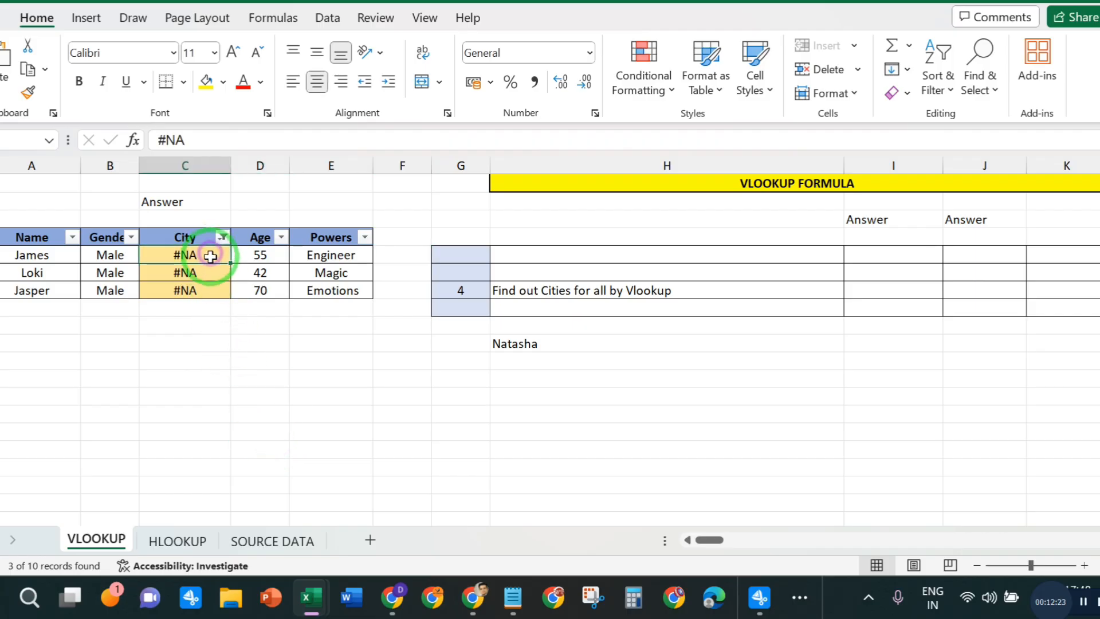
{"action": "key", "text": "Delete"}
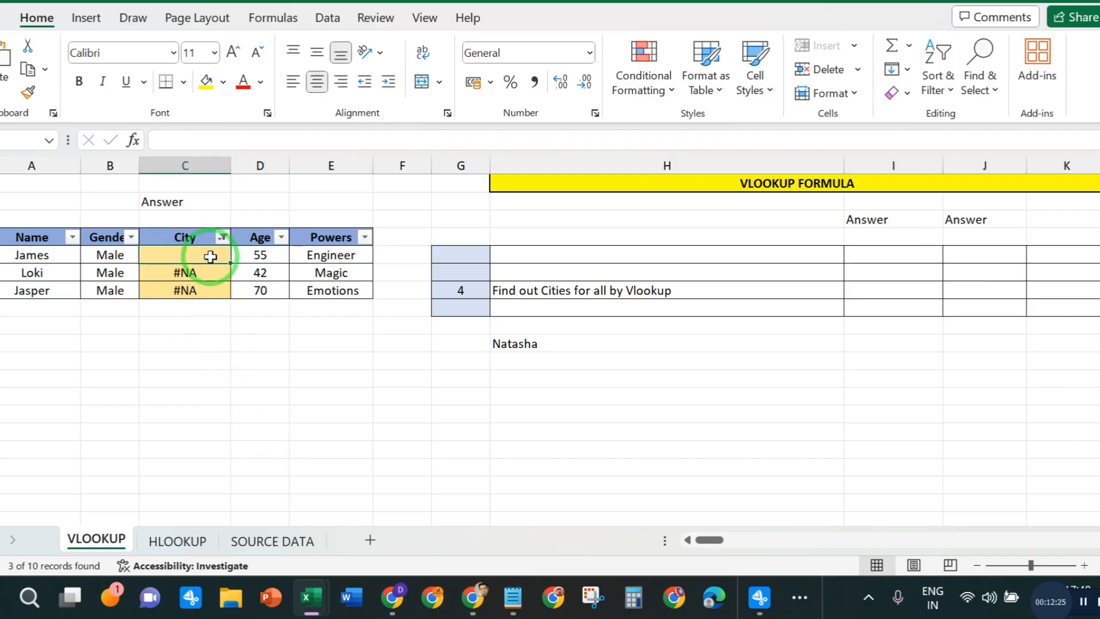
{"action": "type", "text": "=VLO"}
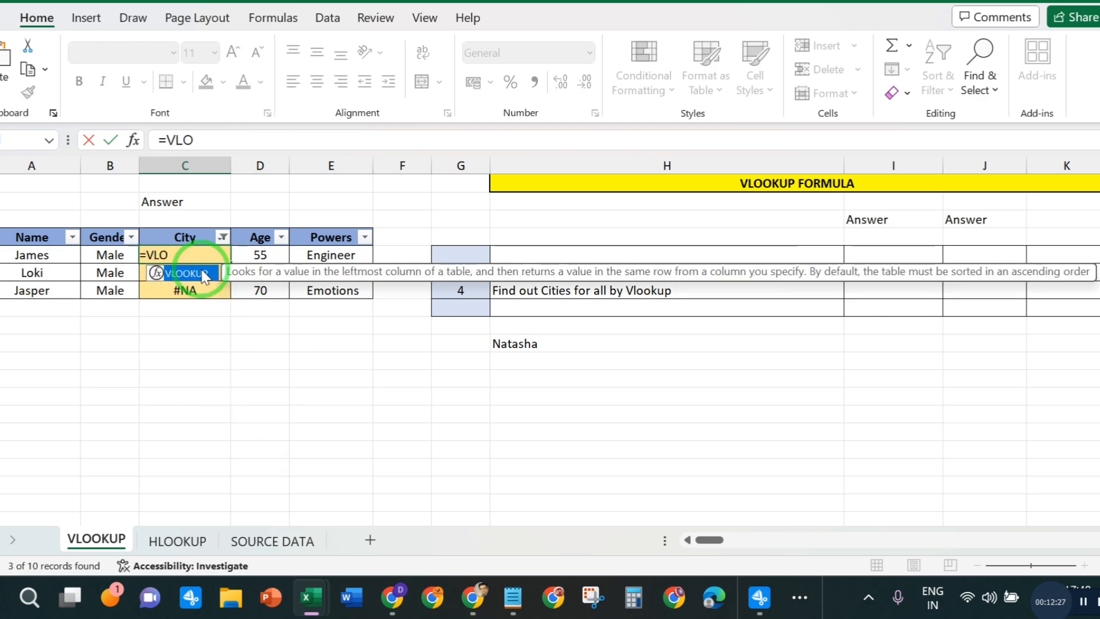
{"action": "double_click", "coordinate": [195, 273]}
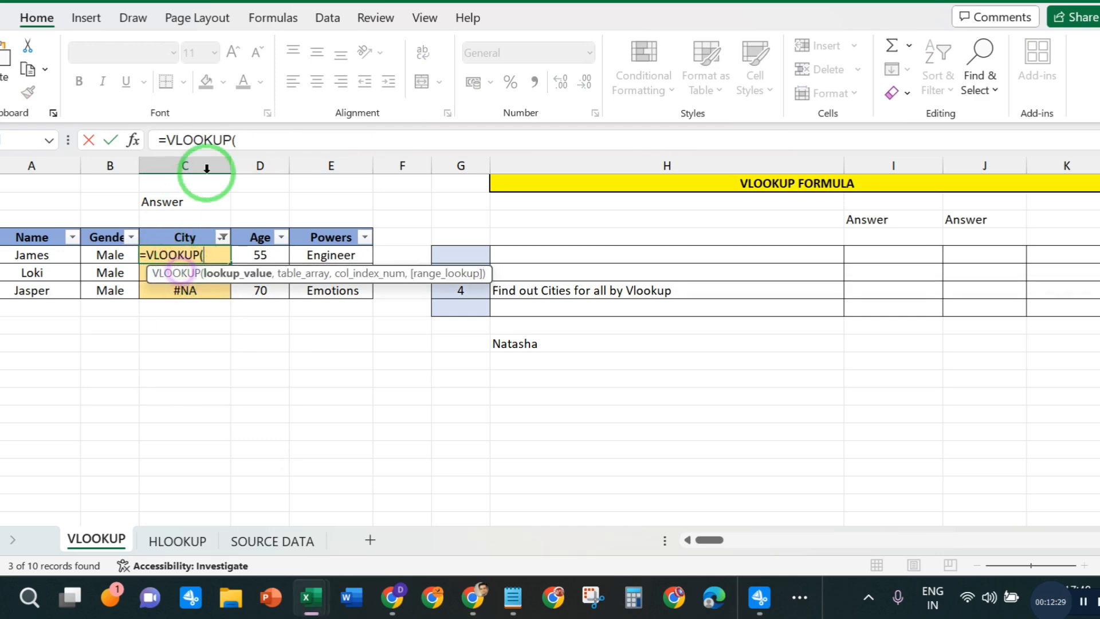
{"action": "left_click", "coordinate": [40, 252]}
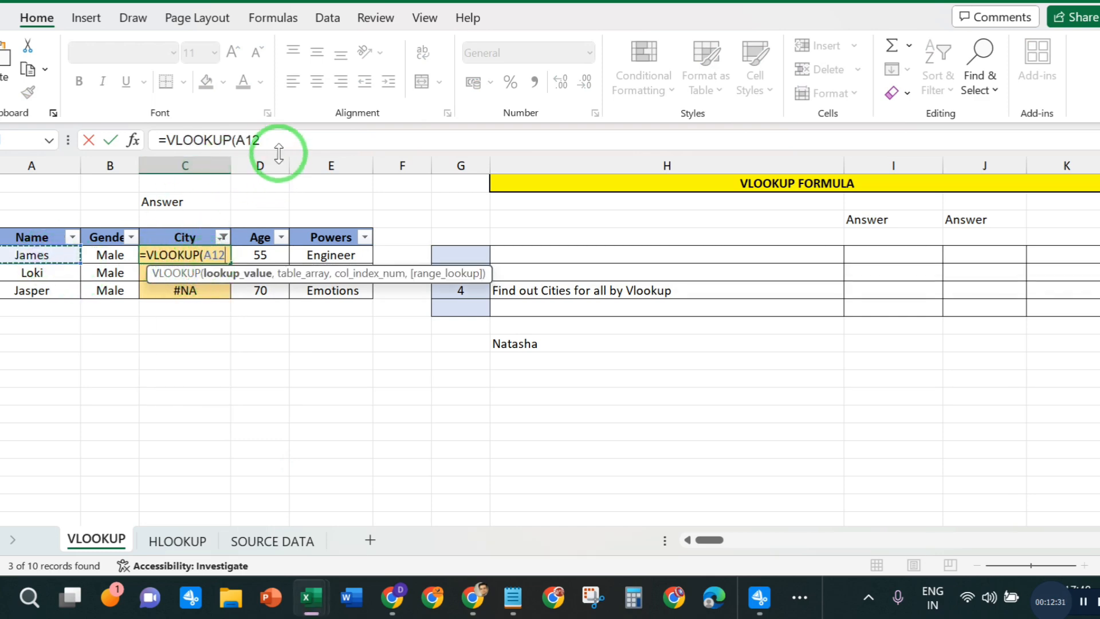
{"action": "left_click", "coordinate": [276, 134]}
{"action": "type", "text": ","}
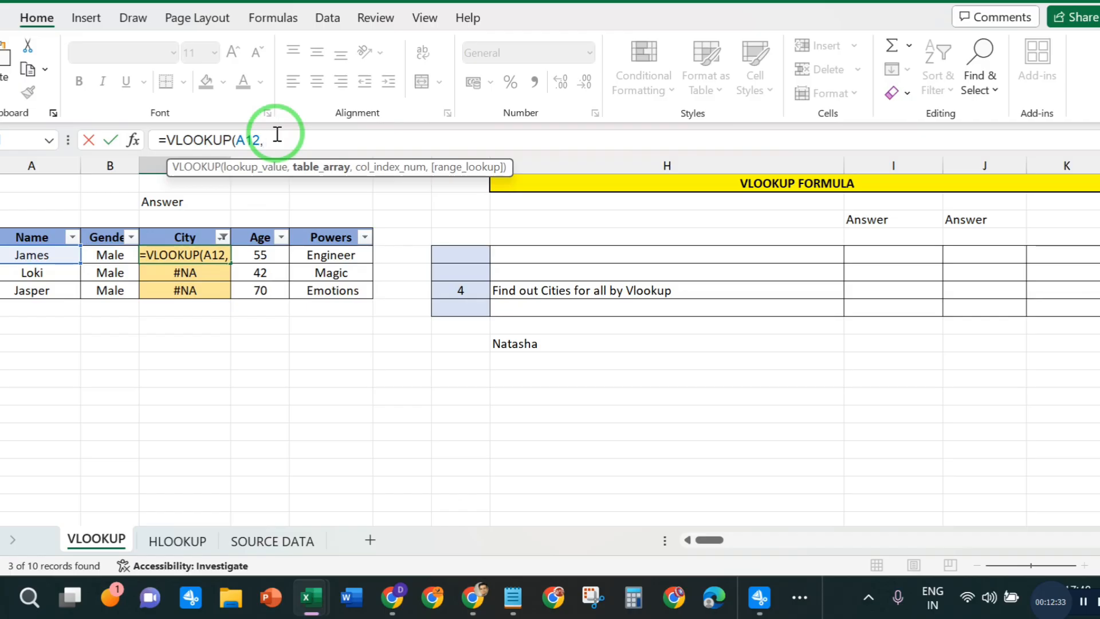
- Use the range B2:F22 on the SOURCE DATA sheet as the formula's table array
{"action": "left_click", "coordinate": [272, 541]}
{"action": "scroll", "coordinate": [138, 286], "scroll_direction": "up", "scroll_amount": 2}
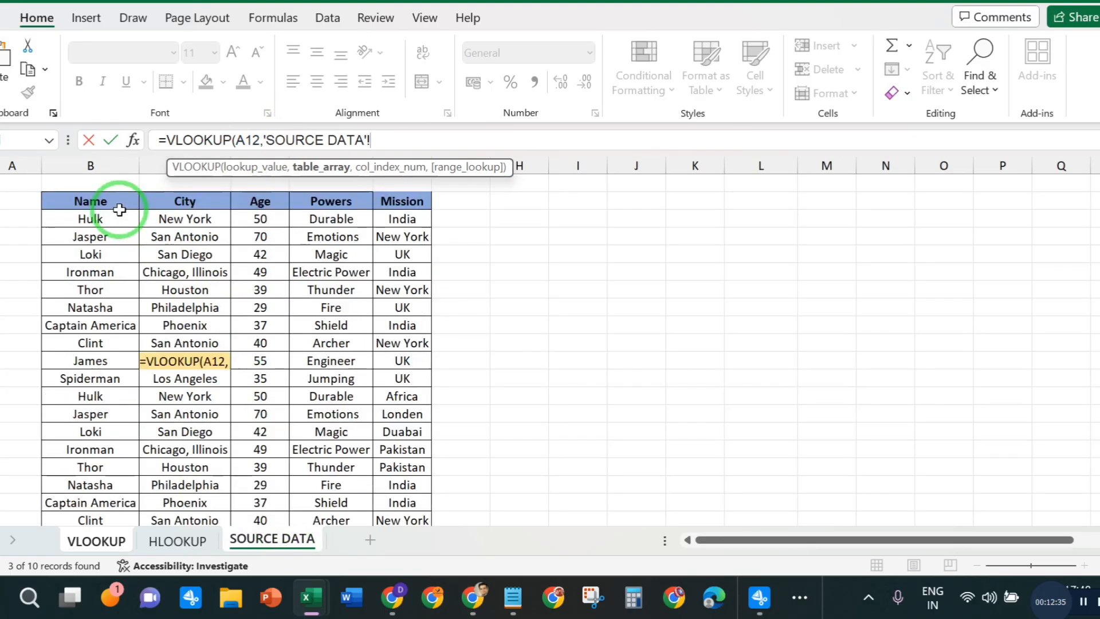
{"action": "left_click", "coordinate": [119, 207]}
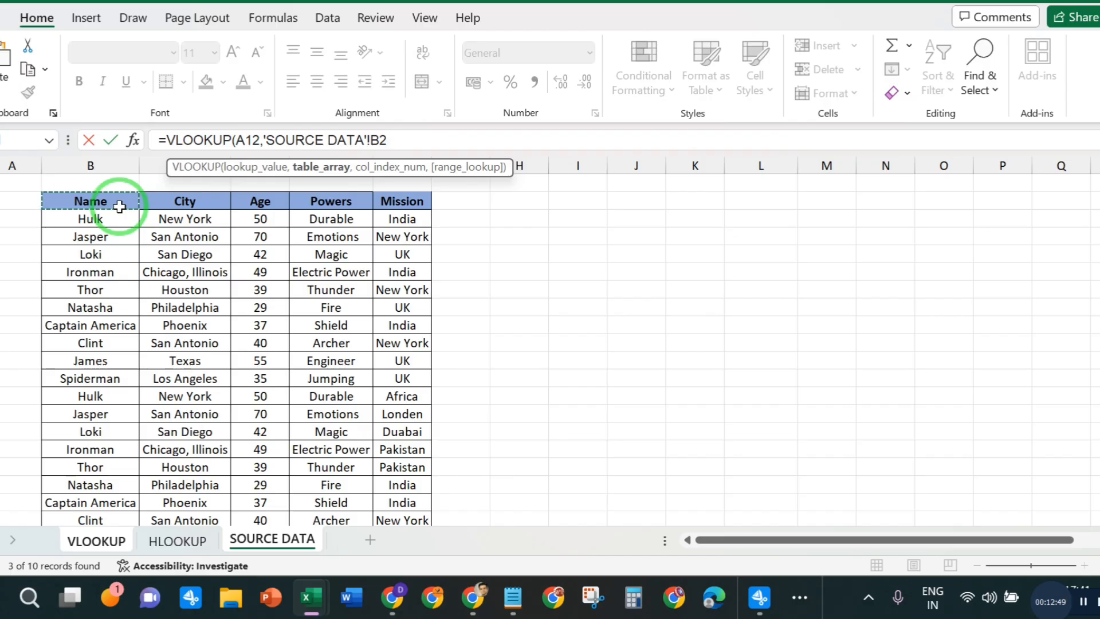
{"action": "key", "text": "ctrl+shift+Right"}
{"action": "key", "text": "ctrl+shift+Down"}
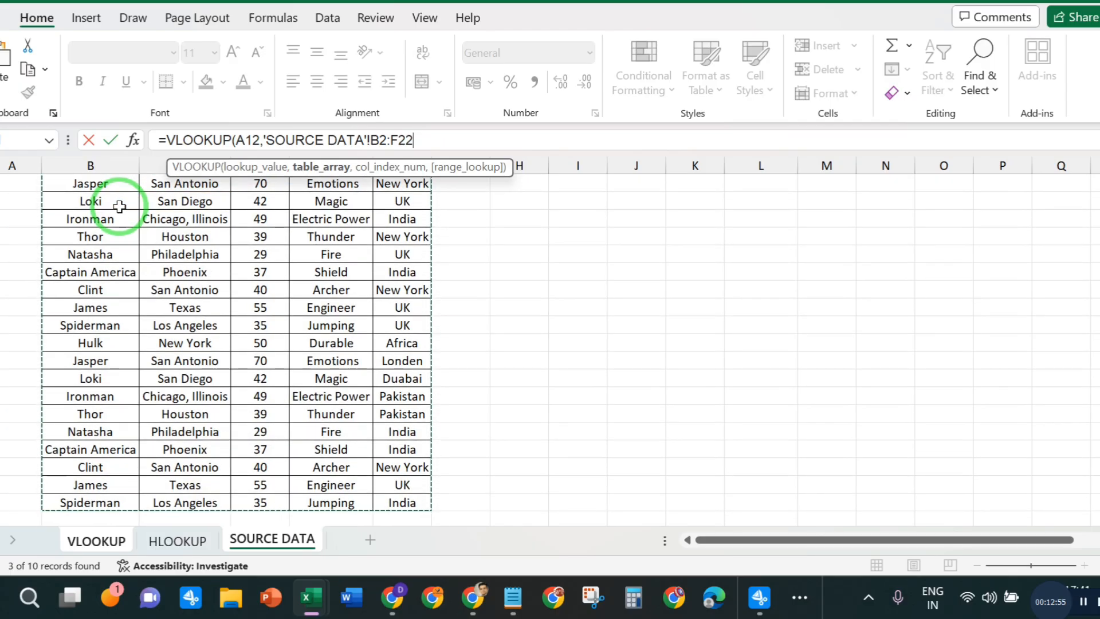
{"action": "left_click", "coordinate": [427, 138]}
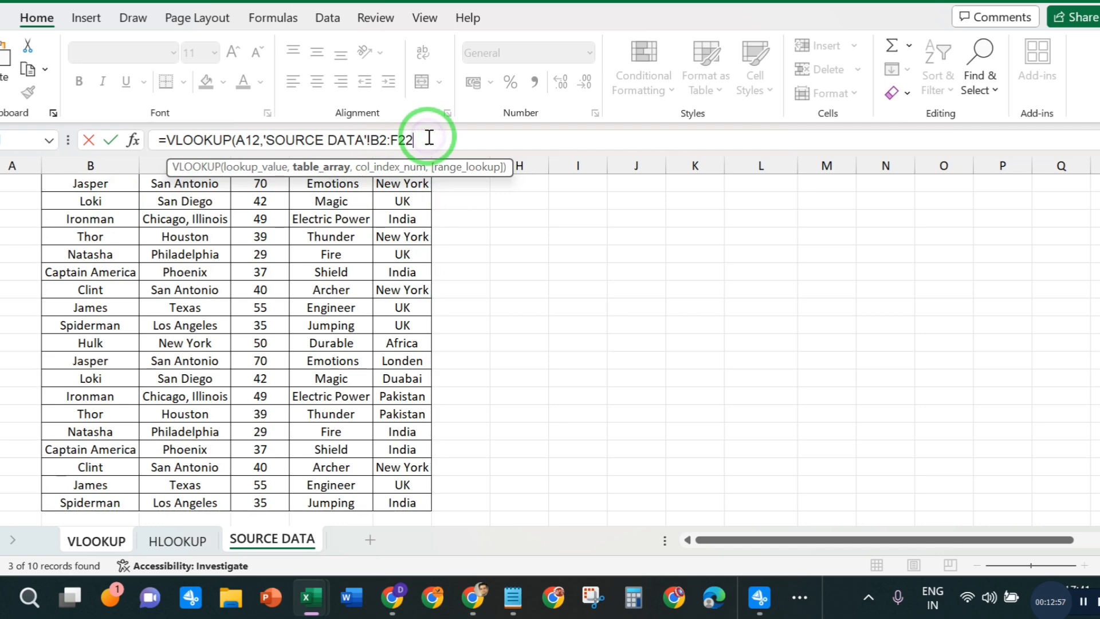
{"action": "type", "text": ","}
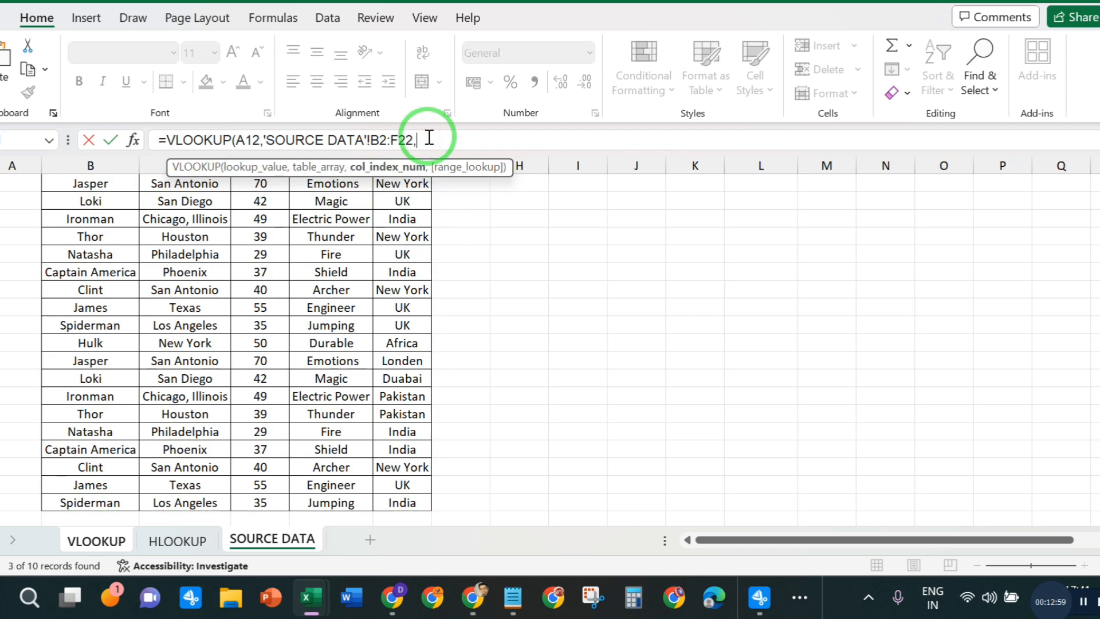
- Complete the VLOOKUP with column index 2 and range lookup 0 for an exact match
{"action": "scroll", "coordinate": [457, 270], "scroll_direction": "up", "scroll_amount": 1}
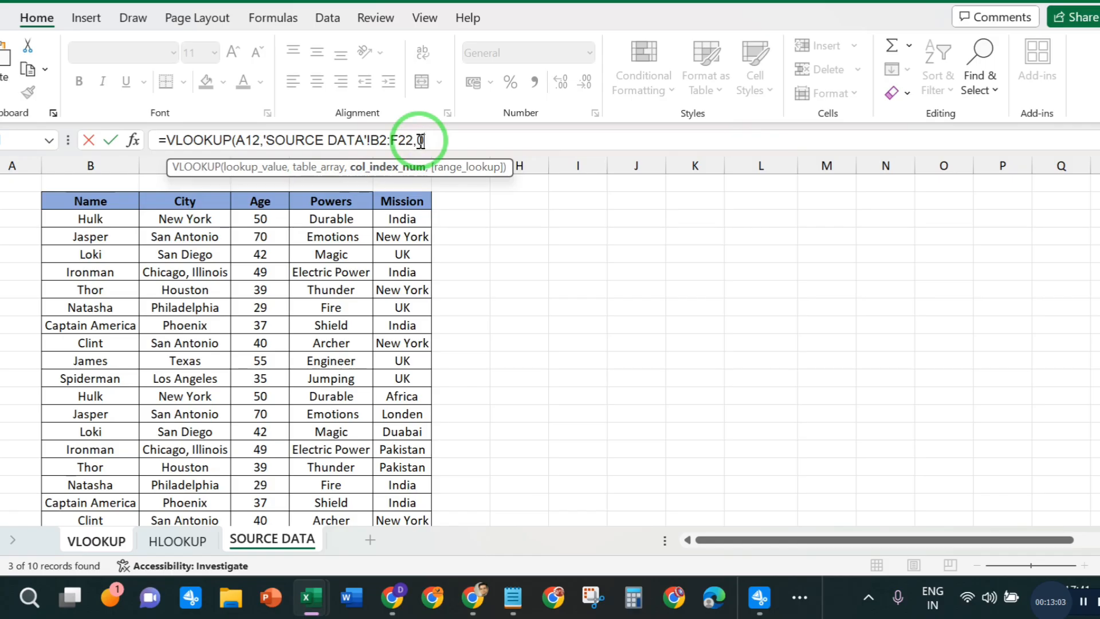
{"action": "type", "text": "2,"}
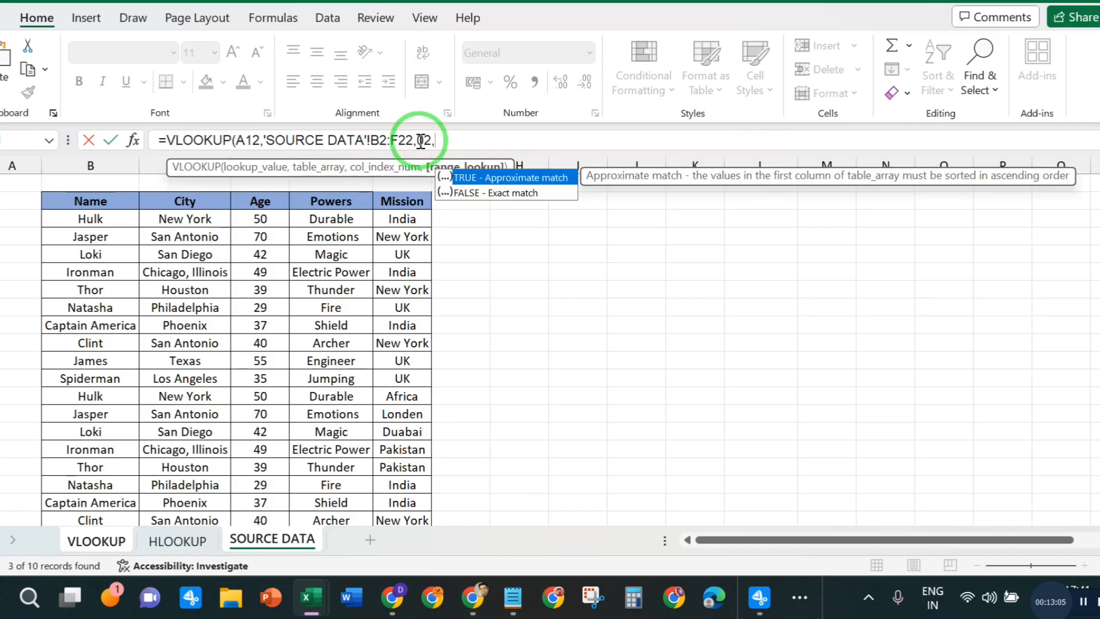
{"action": "type", "text": "0)"}
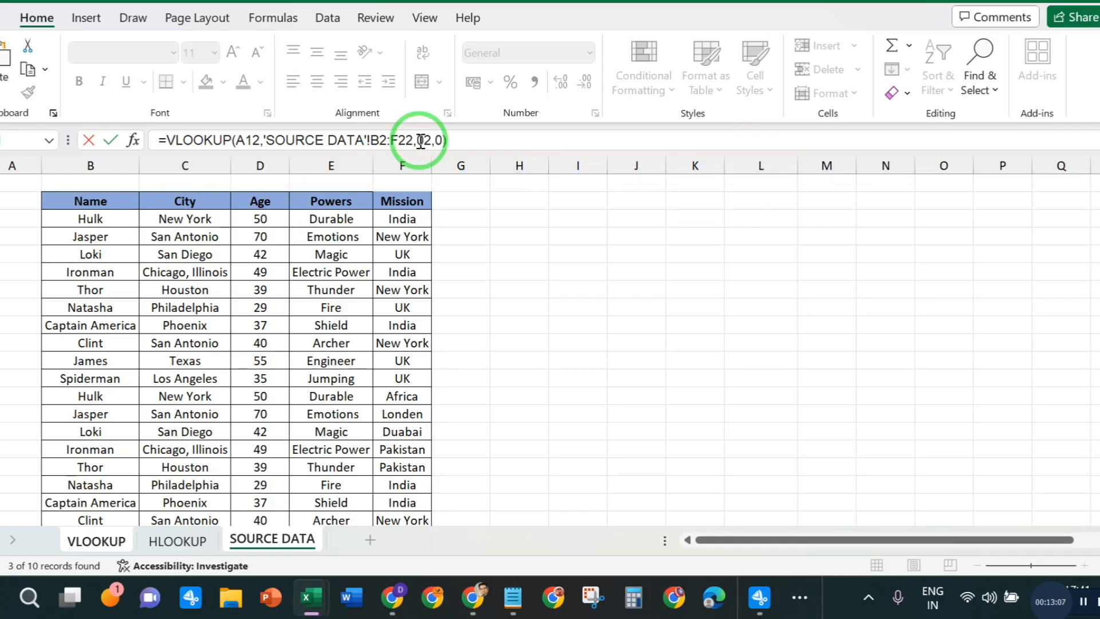
{"action": "key", "text": "Return"}
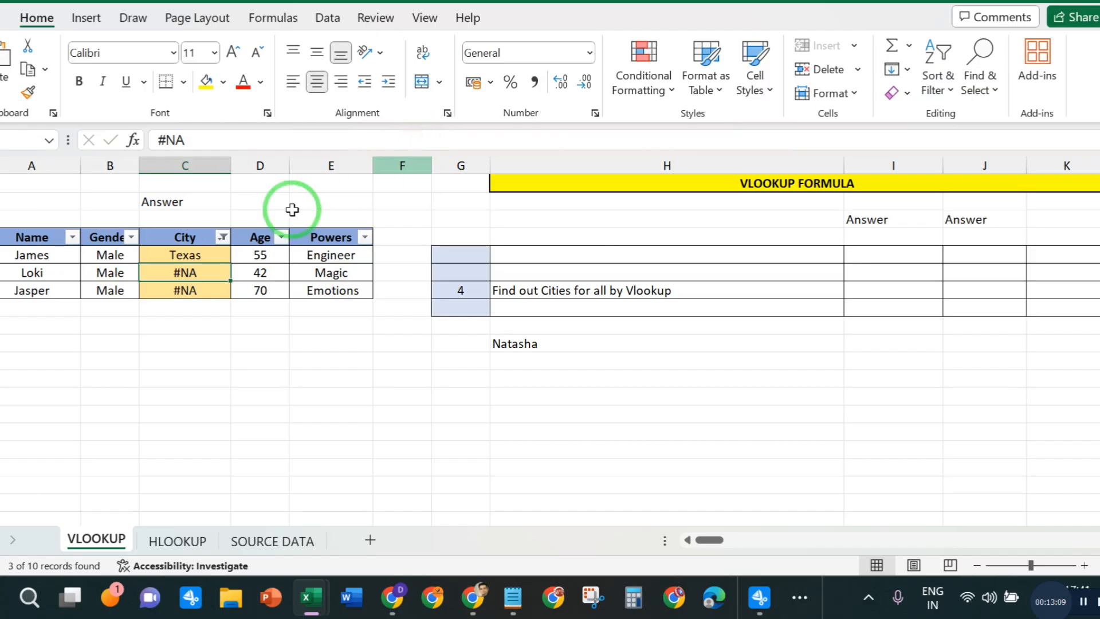
- Fill James's City formula down to the filtered City cells of Loki and Jasper
{"action": "left_click", "coordinate": [161, 256]}
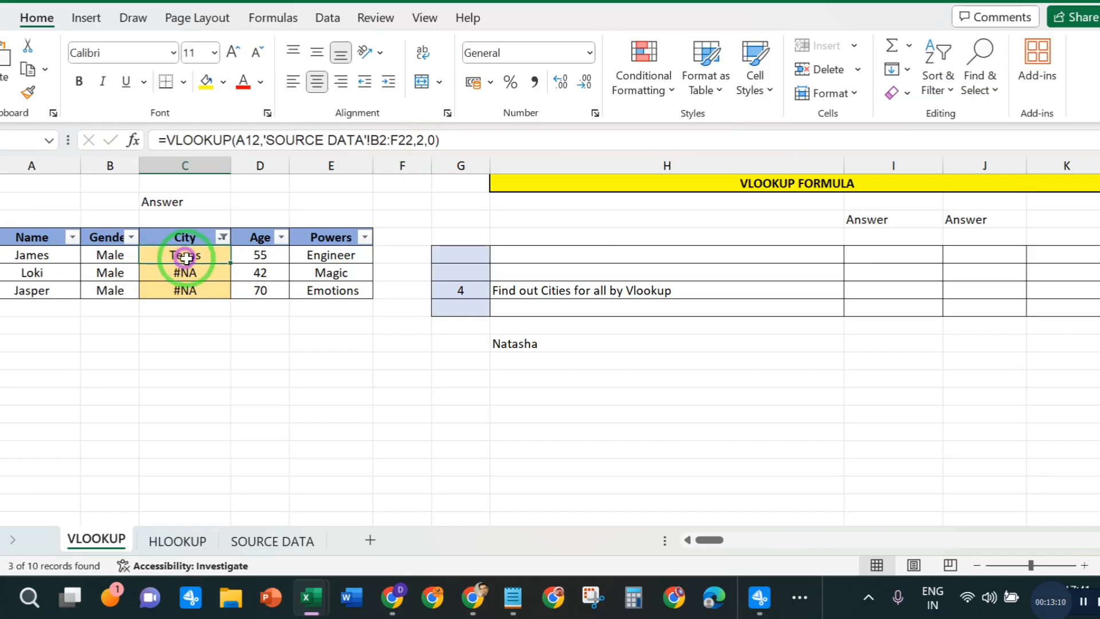
{"action": "double_click", "coordinate": [230, 262]}
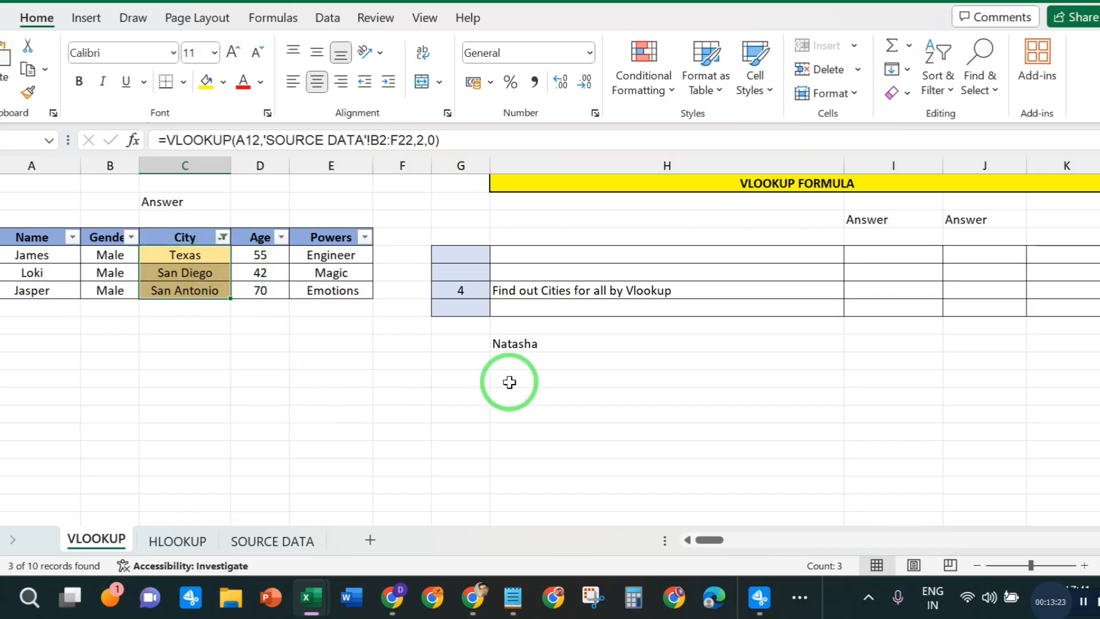
{"action": "left_click", "coordinate": [258, 378]}
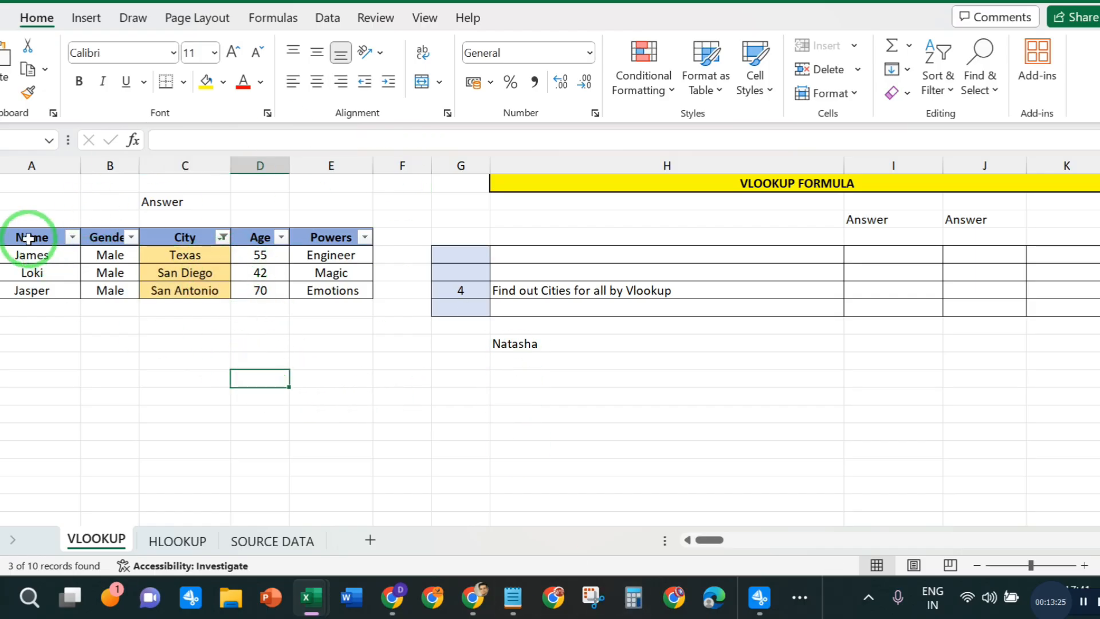
- Remove the filters from the hero table's header row, Name to Powers, so all rows are shown again
{"action": "left_click_drag", "start_coordinate": [28, 238], "coordinate": [335, 241]}
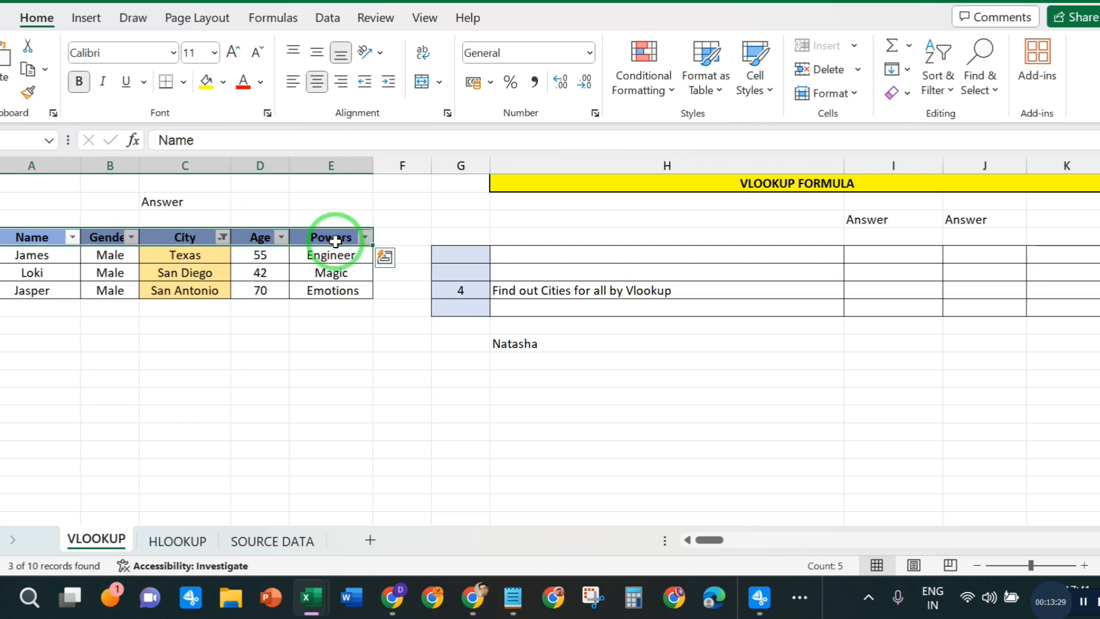
{"action": "key", "text": "ctrl+shift+l"}
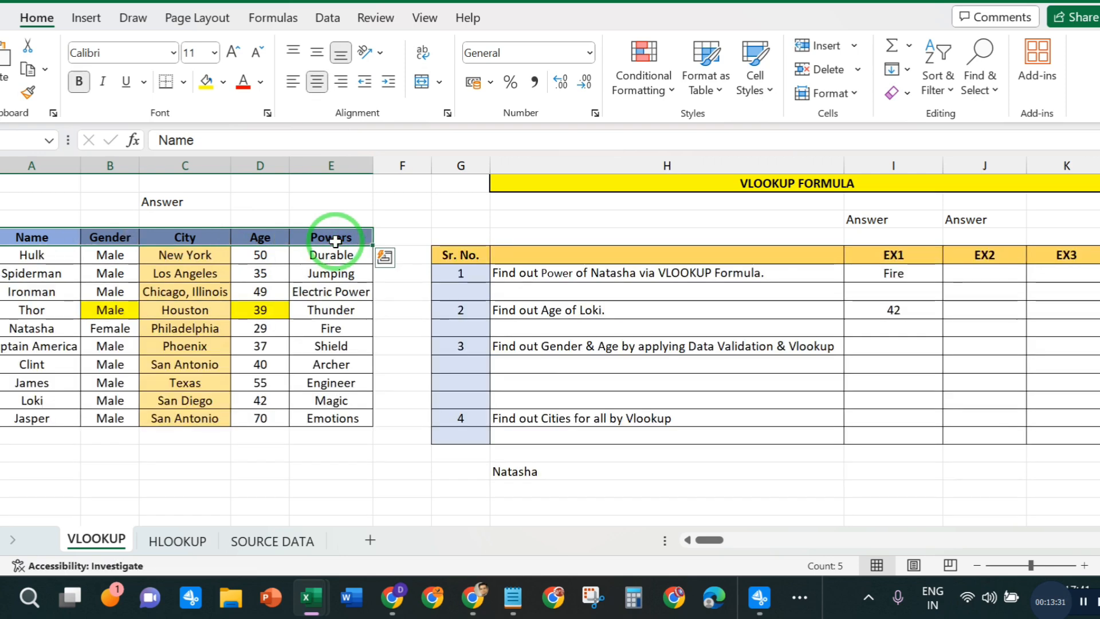
{"action": "left_click", "coordinate": [284, 424]}
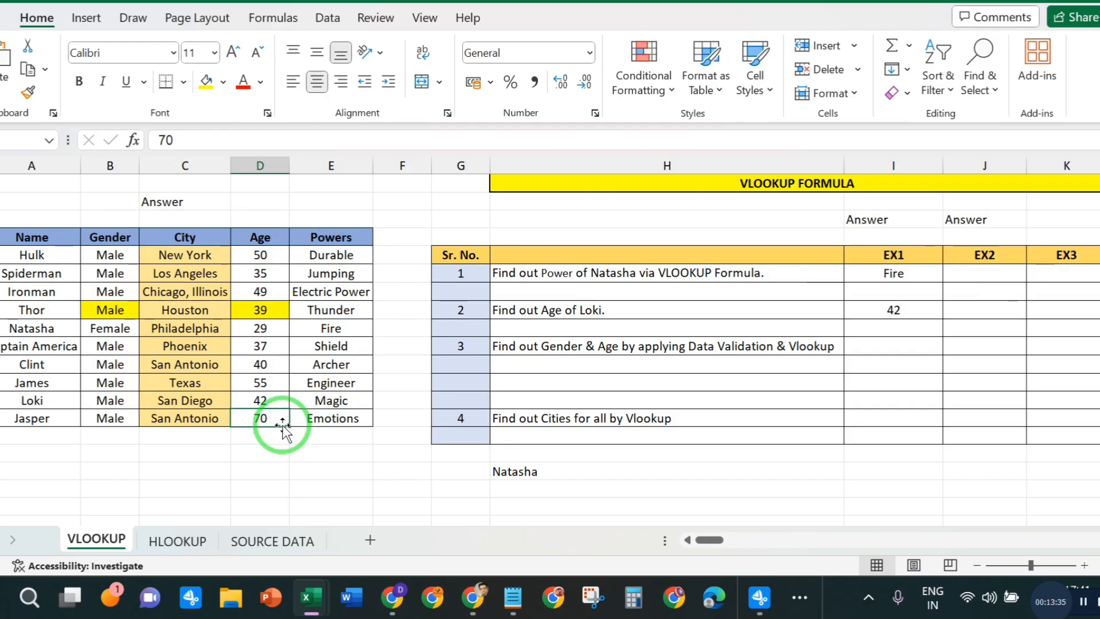
{"action": "left_click_drag", "start_coordinate": [198, 402], "coordinate": [196, 421]}
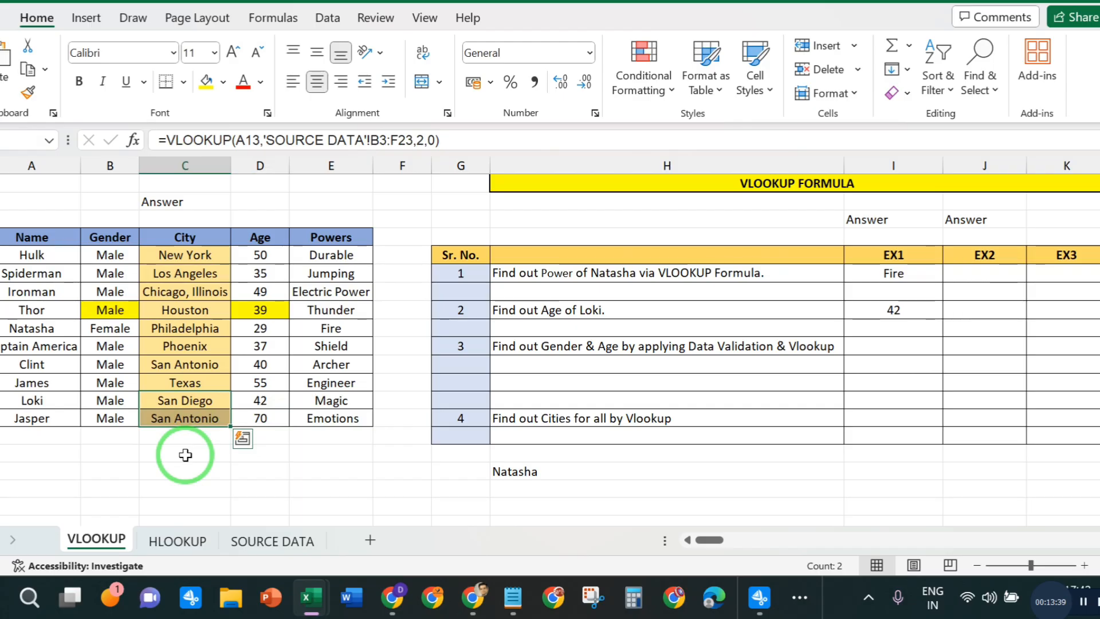
{"action": "left_click_drag", "start_coordinate": [177, 386], "coordinate": [175, 407]}
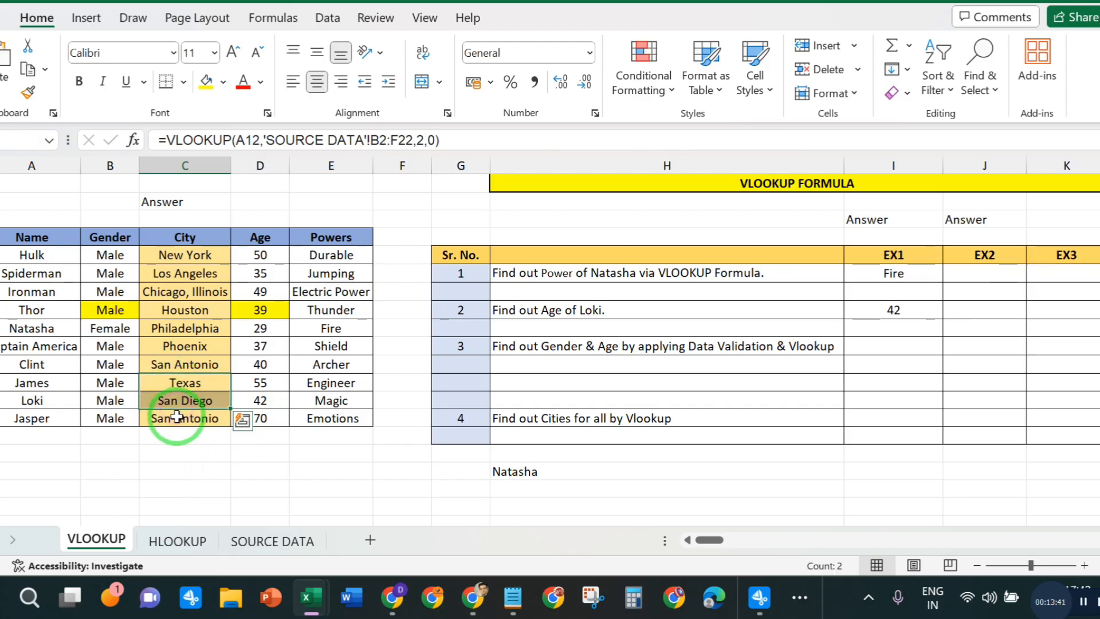
{"action": "left_click", "coordinate": [174, 423]}
{"action": "left_click", "coordinate": [767, 434]}
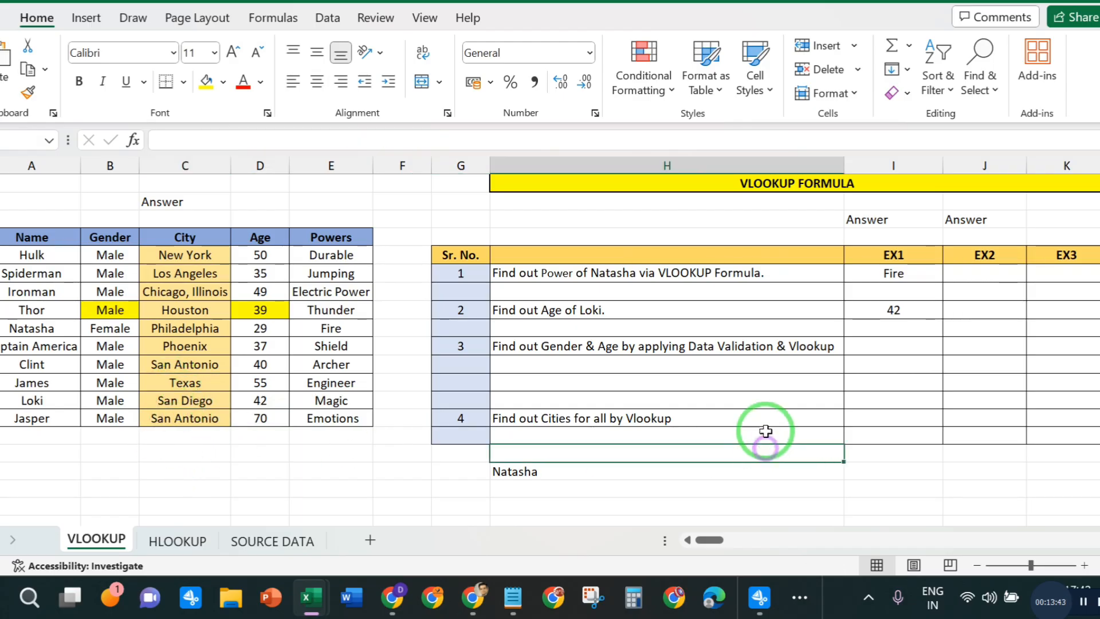
{"action": "left_click", "coordinate": [877, 348]}
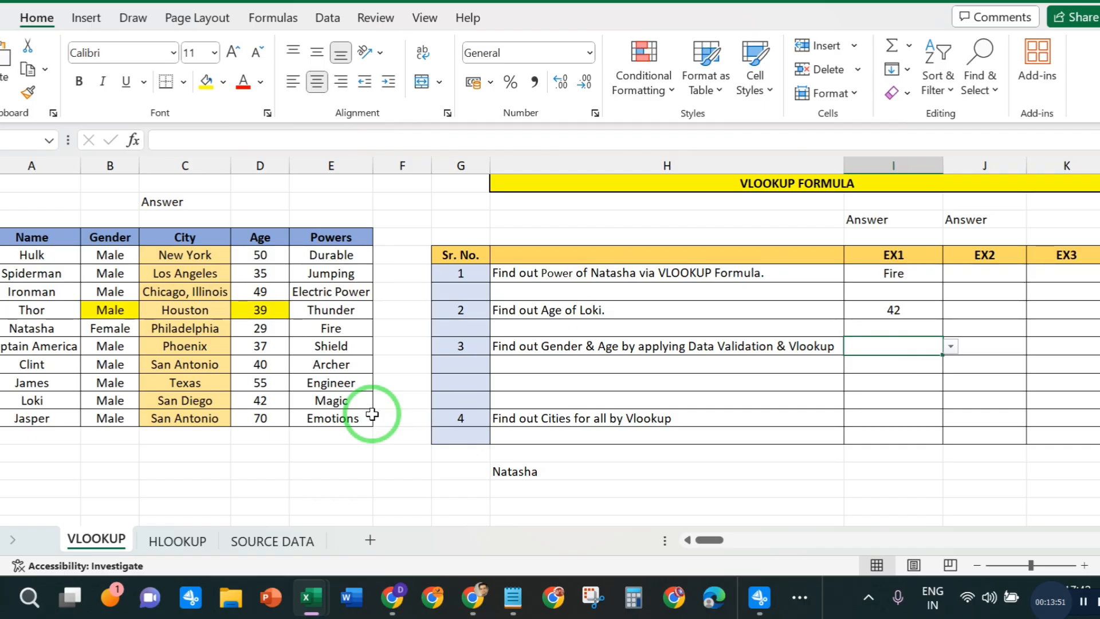
{"action": "left_click", "coordinate": [757, 598]}
{"action": "left_click", "coordinate": [737, 389]}
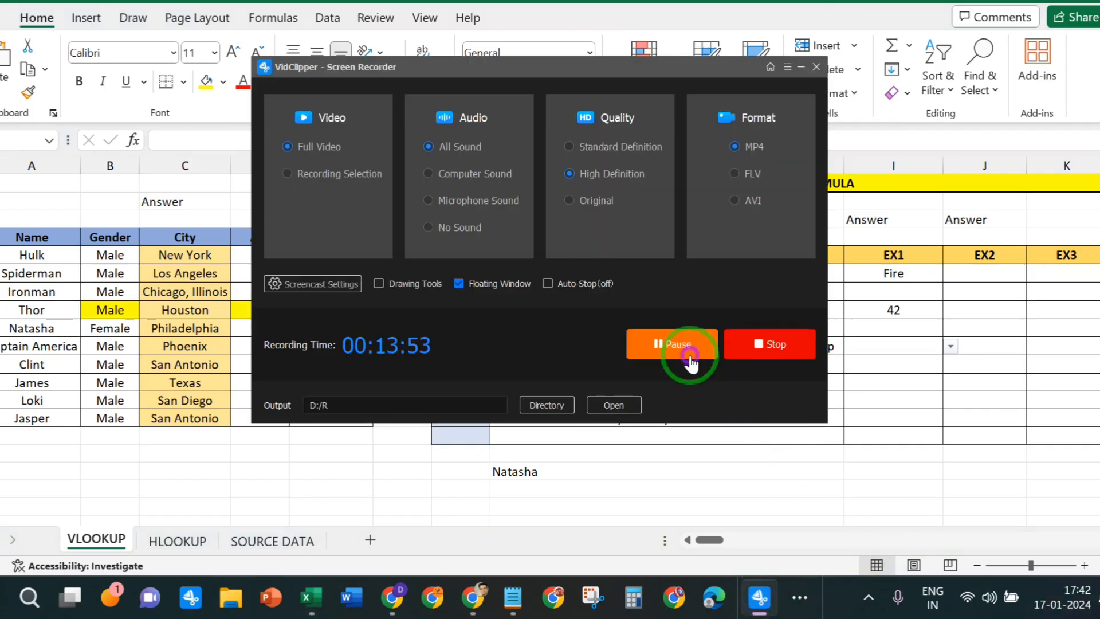